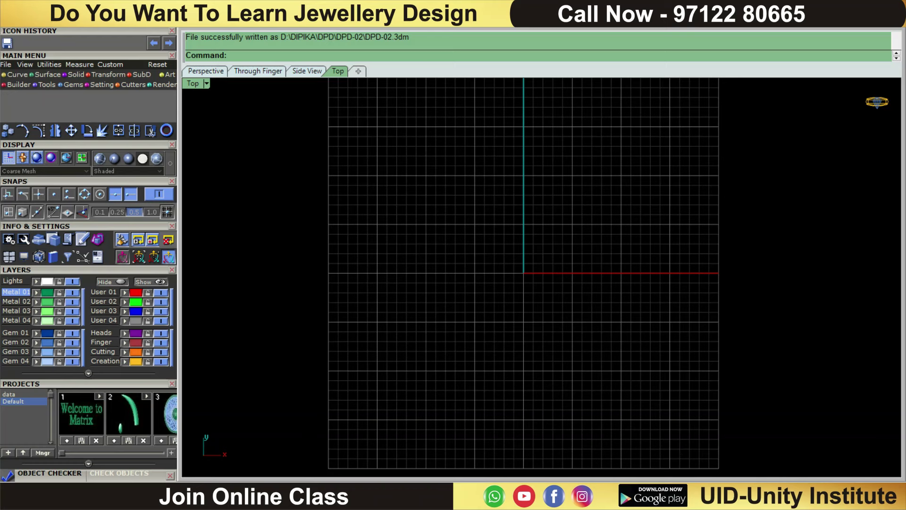
View the heart pendant reference photo enlarged and centred, then return to the empty grid.
left_click(558, 427)
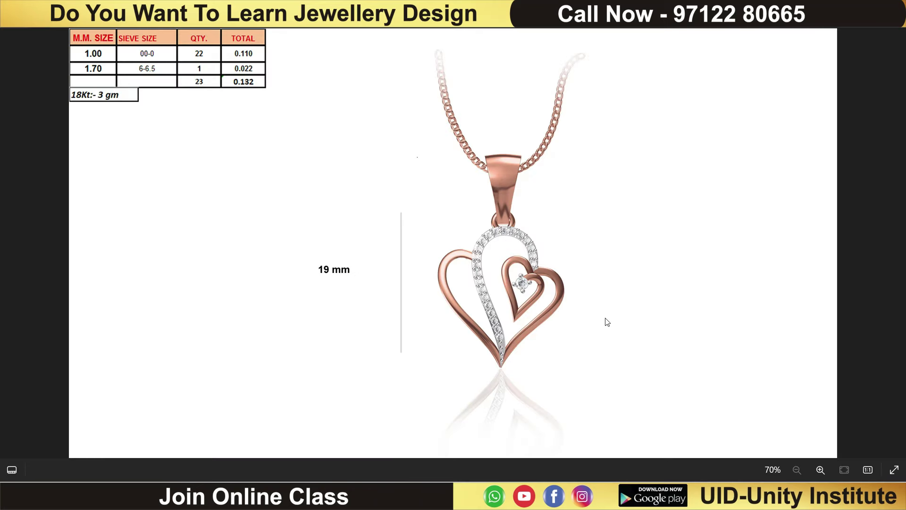
scroll(514, 312, "down", 1)
scroll(500, 273, "up", 1)
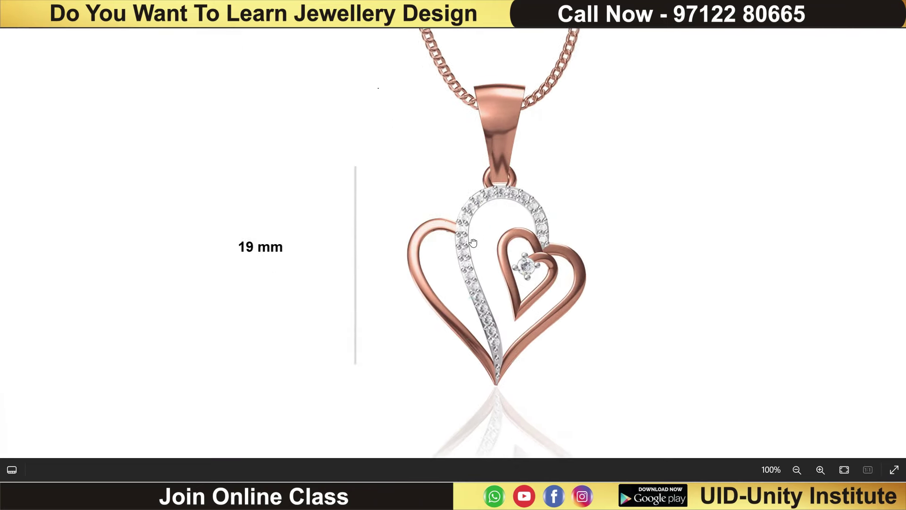
scroll(491, 247, "up", 1)
left_click_drag(566, 197, 559, 273)
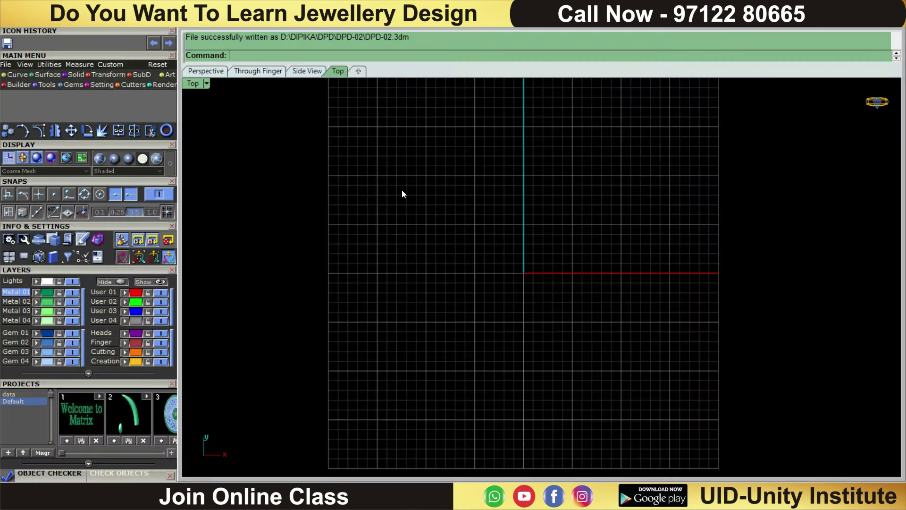
scroll(495, 216, "down", 2)
scroll(514, 232, "down", 1)
right_click_drag(513, 232, 515, 237)
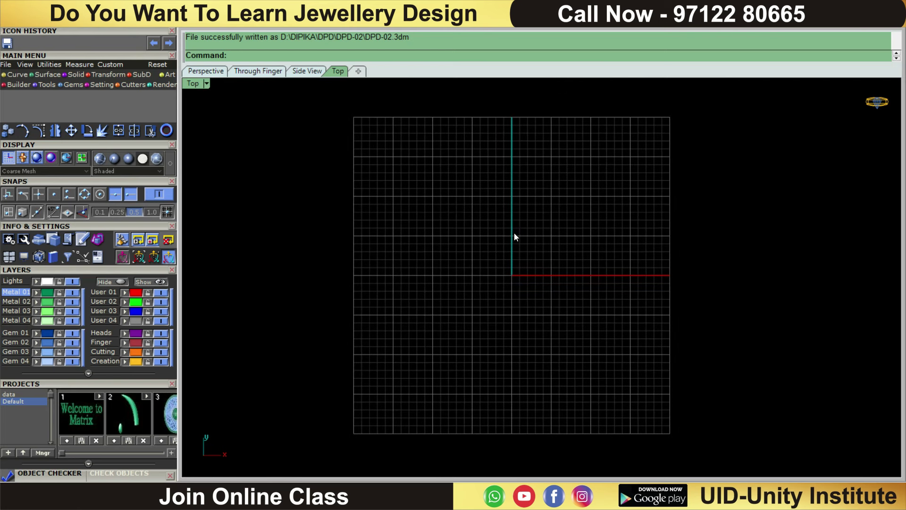
Start a Picture Frame and load image 02 from D:\DIPIKA\DPD\DPD-02.
left_click(25, 65)
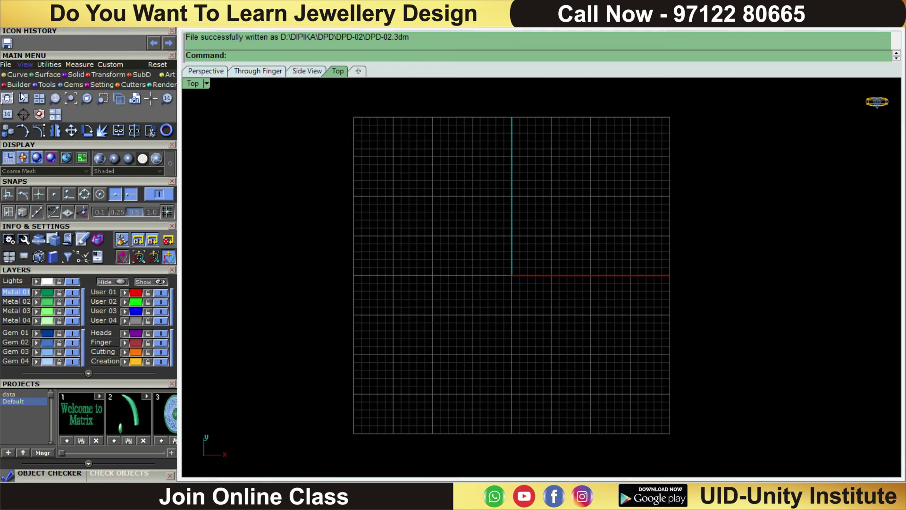
left_click(7, 98)
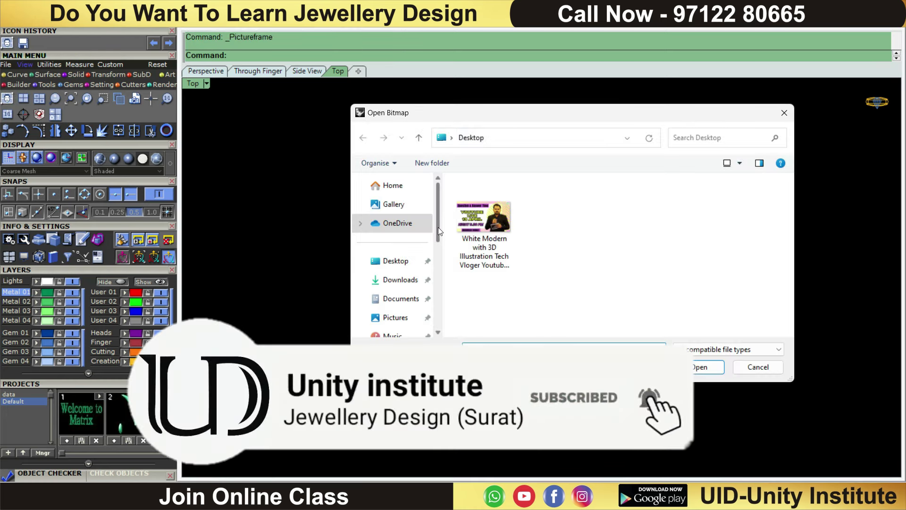
left_click_drag(438, 228, 433, 260)
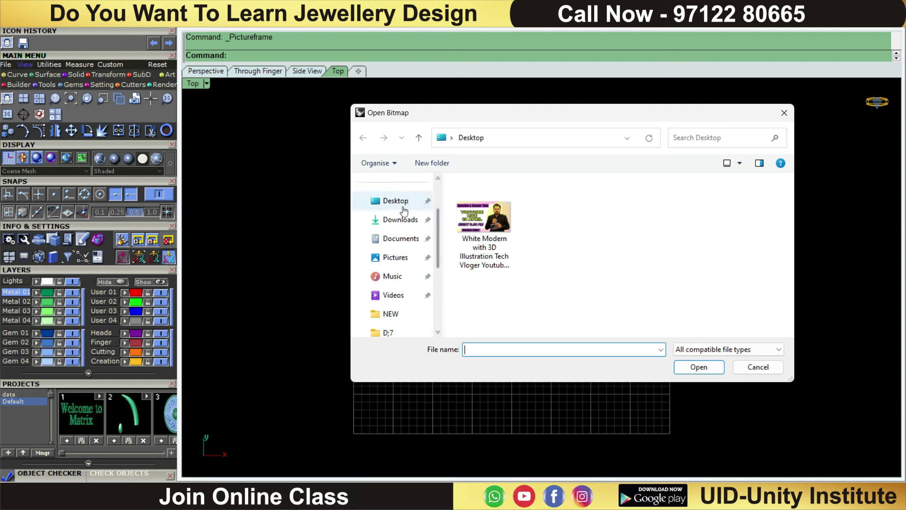
left_click(403, 210)
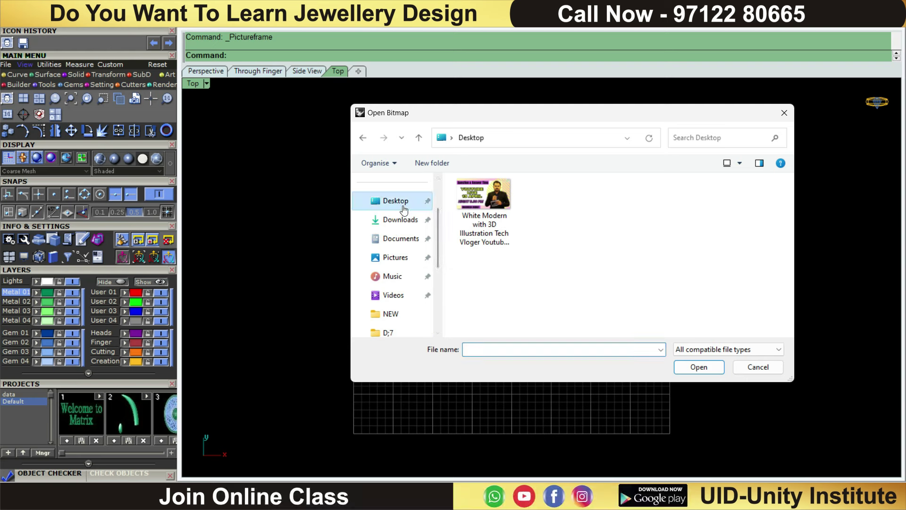
scroll(437, 283, "down", 1)
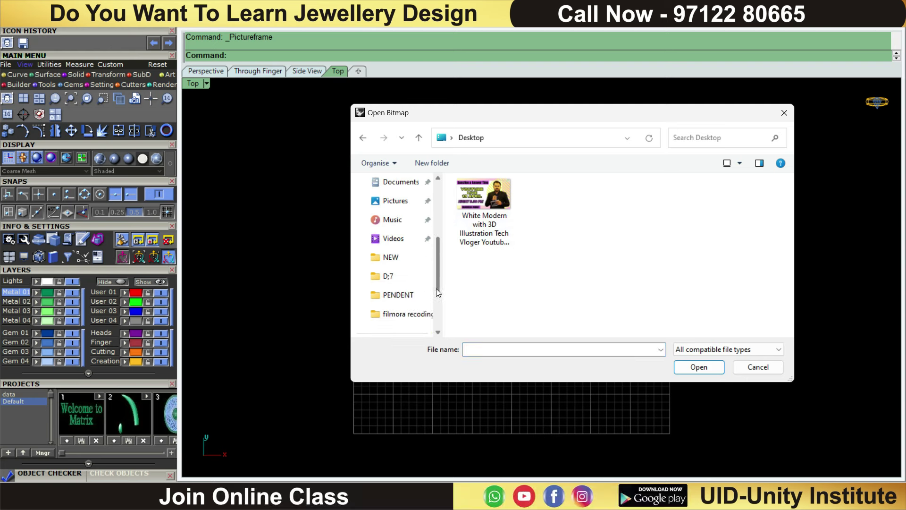
left_click_drag(436, 289, 435, 309)
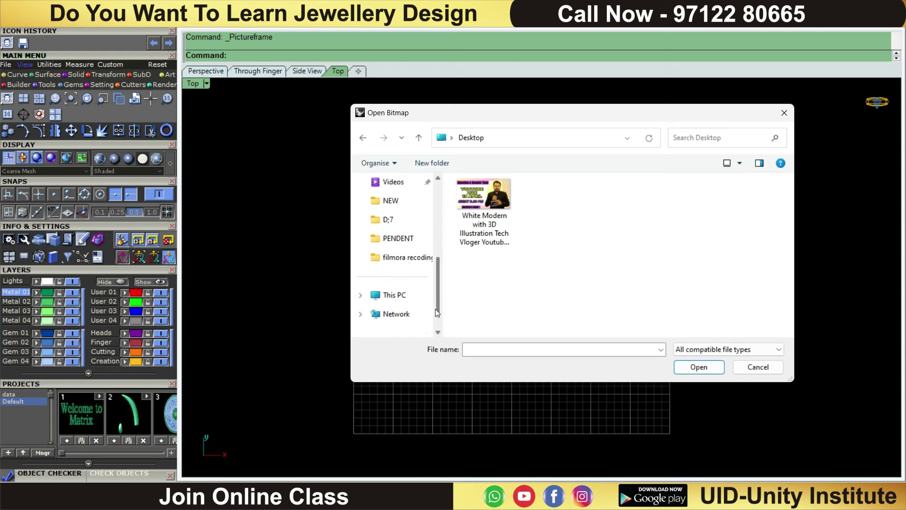
left_click(419, 297)
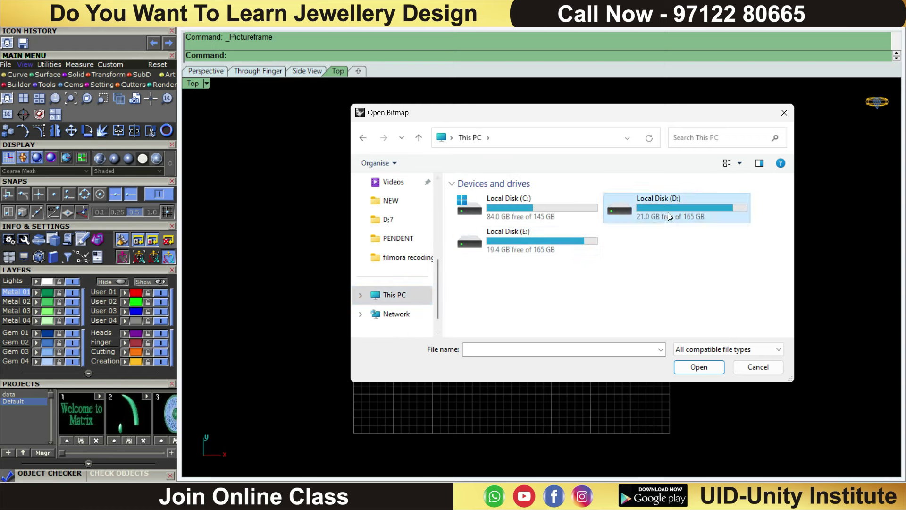
double_click(668, 212)
double_click(488, 260)
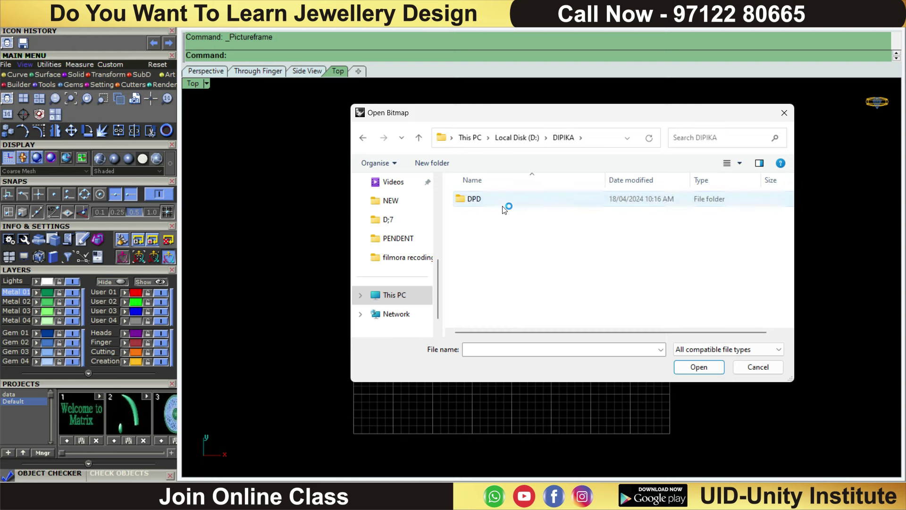
double_click(503, 207)
left_click(486, 205)
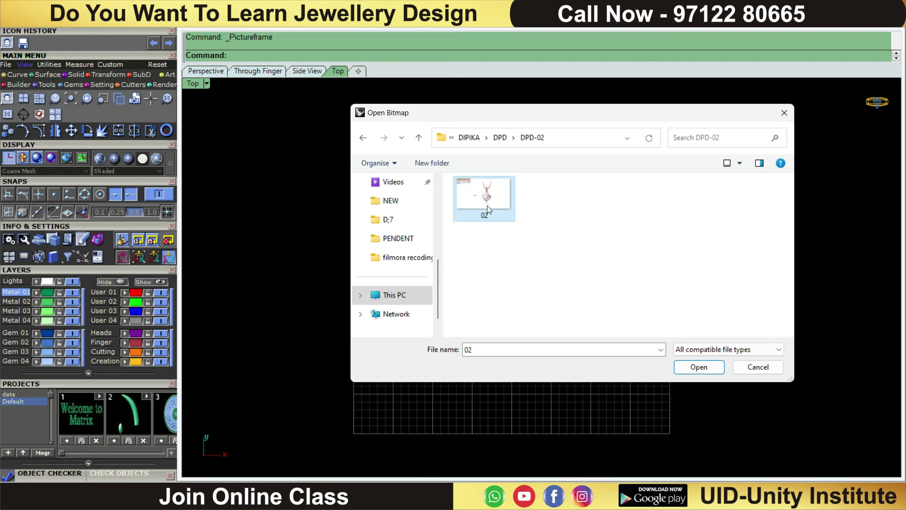
left_click(698, 366)
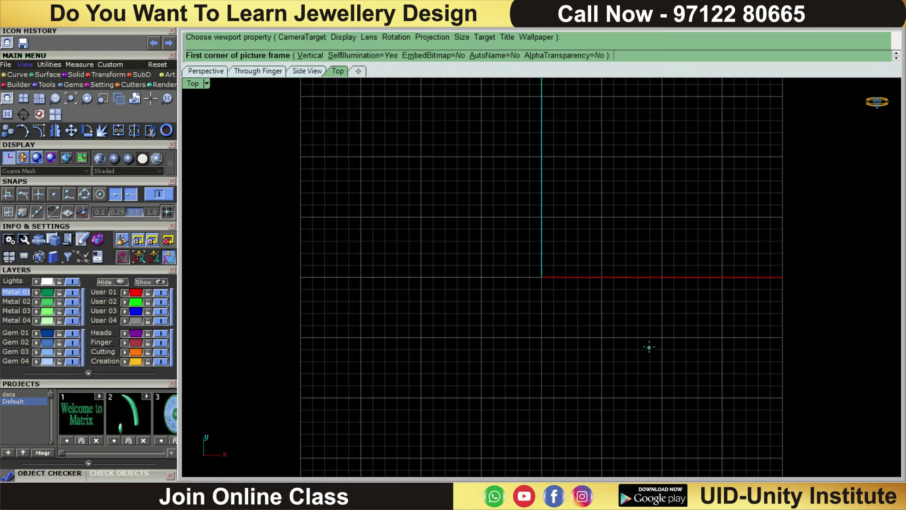
type("0")
key("Return")
scroll(604, 347, "down", 3)
scroll(708, 325, "down", 3)
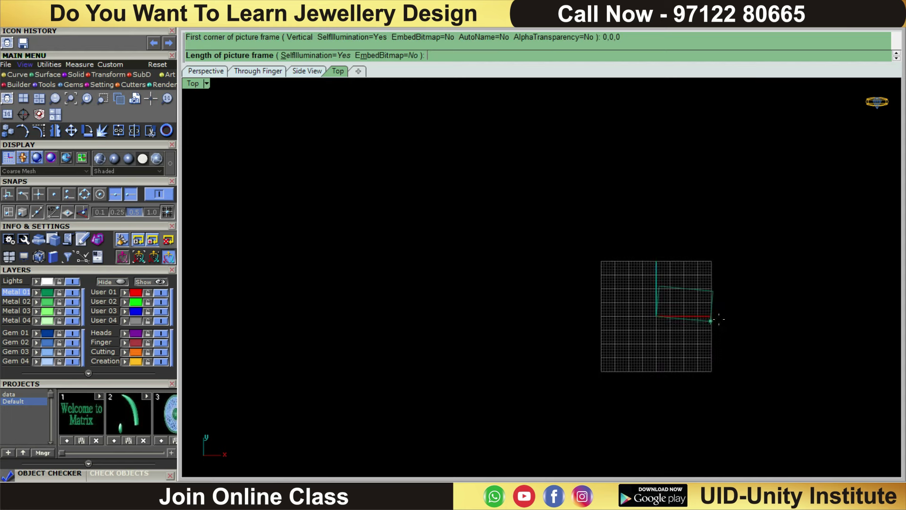
left_click(861, 319)
scroll(769, 278, "up", 3)
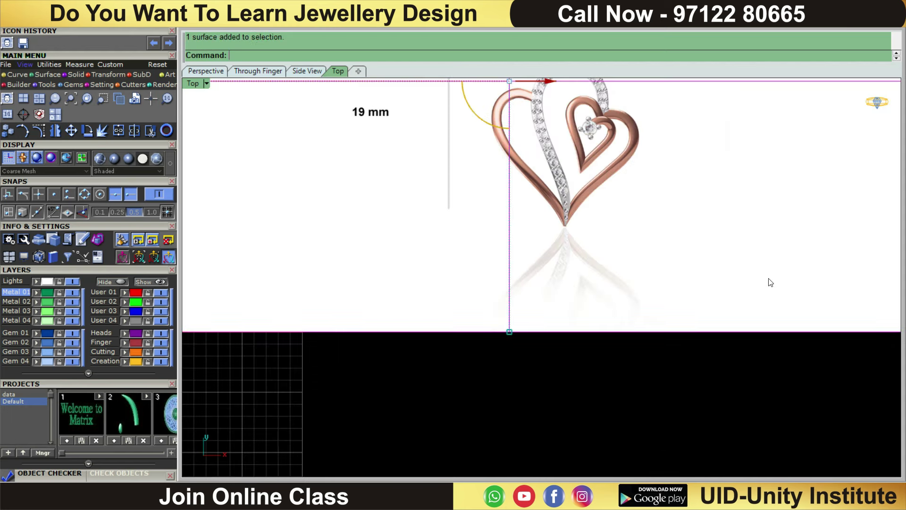
scroll(704, 257, "down", 2)
scroll(704, 256, "up", 2)
scroll(631, 278, "up", 2)
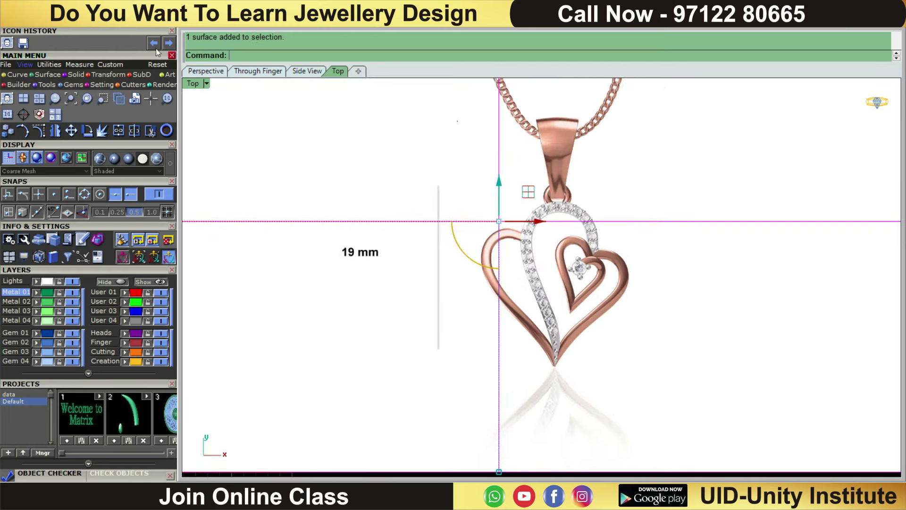
left_click(9, 75)
left_click(55, 98)
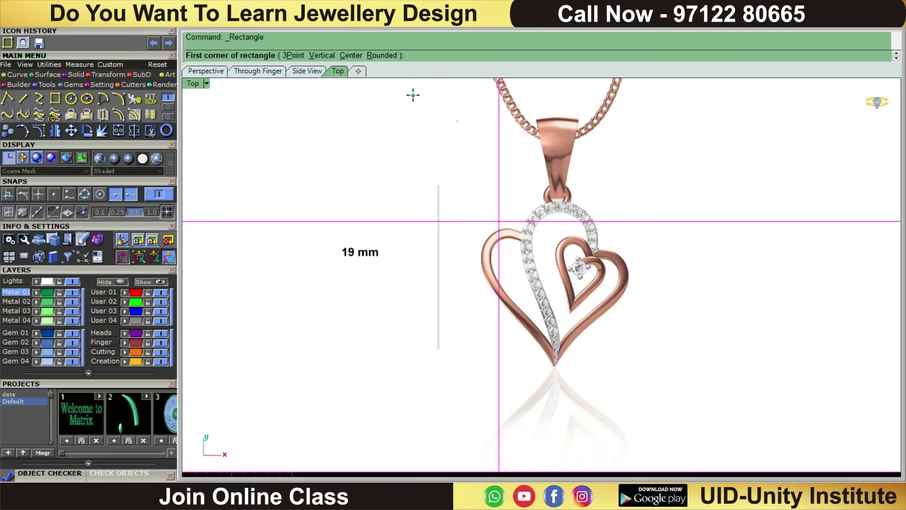
scroll(420, 117, "down", 5)
key("Escape")
left_click_drag(718, 239, 485, 168)
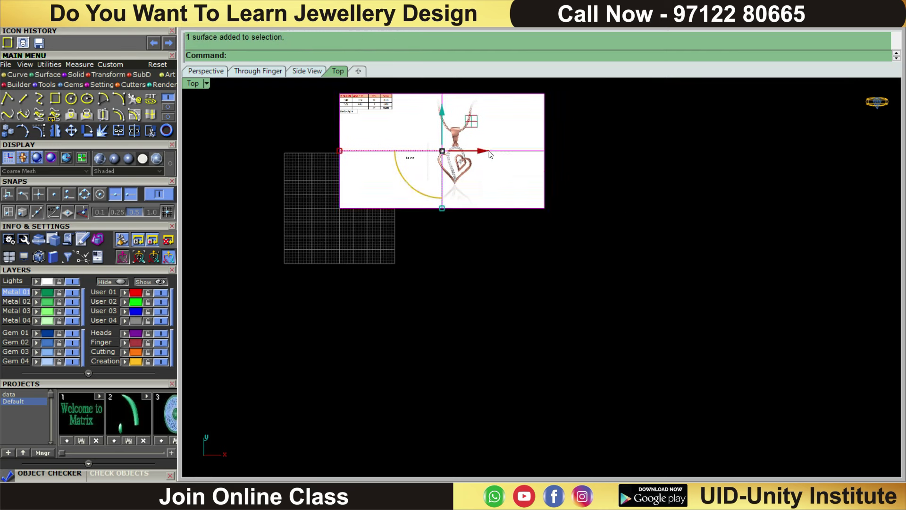
key("Delete")
scroll(501, 208, "up", 1)
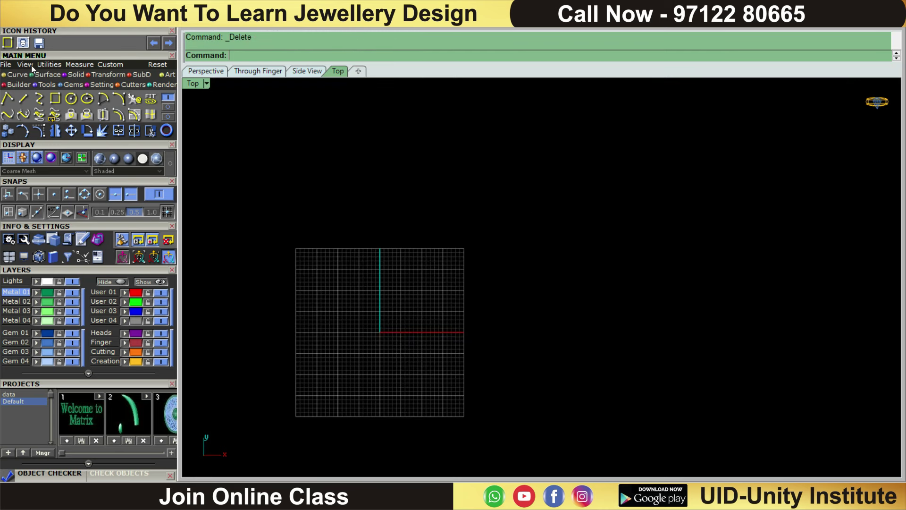
Place pendant image 02 as a picture frame with its first corner at 0,0,0.
left_click(25, 64)
left_click(134, 98)
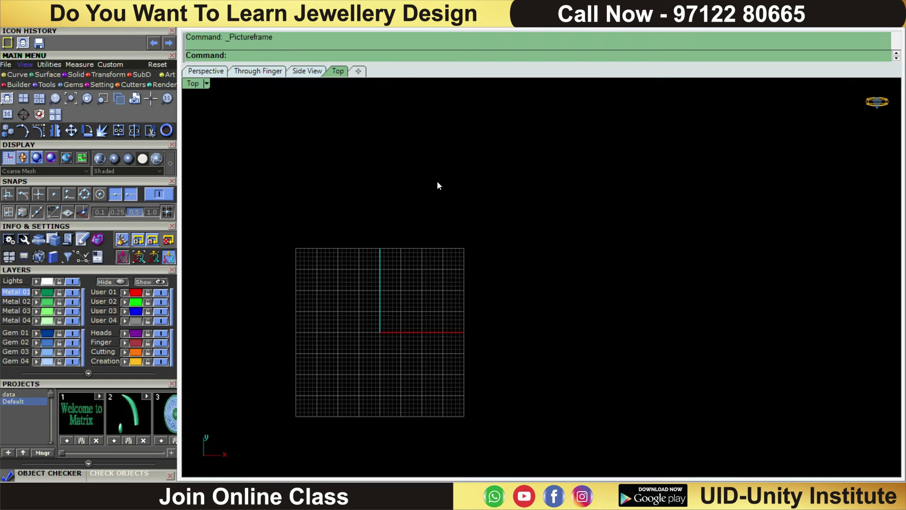
left_click(478, 202)
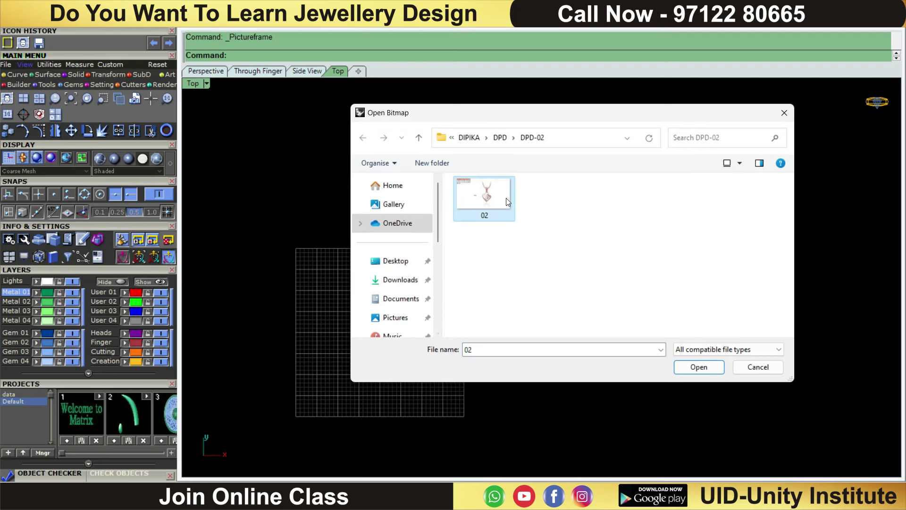
left_click(698, 367)
scroll(538, 293, "up", 2)
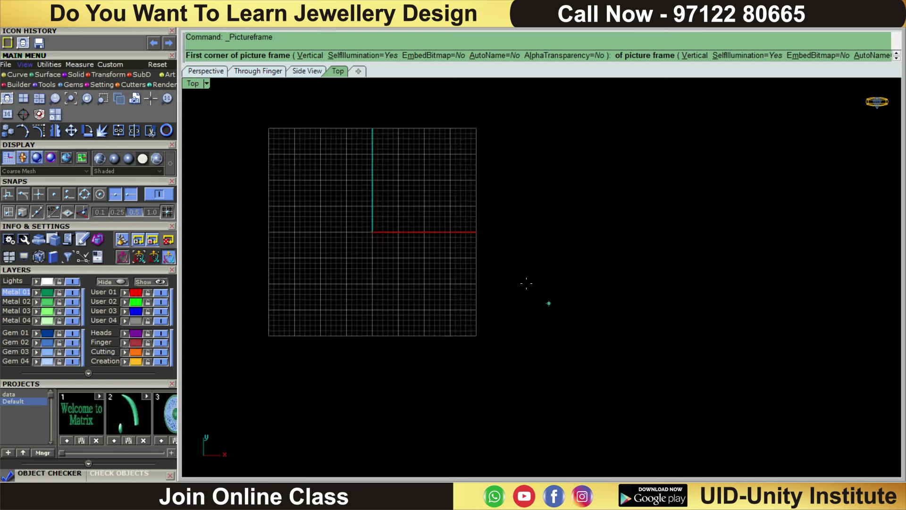
scroll(526, 283, "up", 2)
type("0,0,0")
key("Return")
scroll(655, 290, "down", 3)
scroll(653, 286, "down", 2)
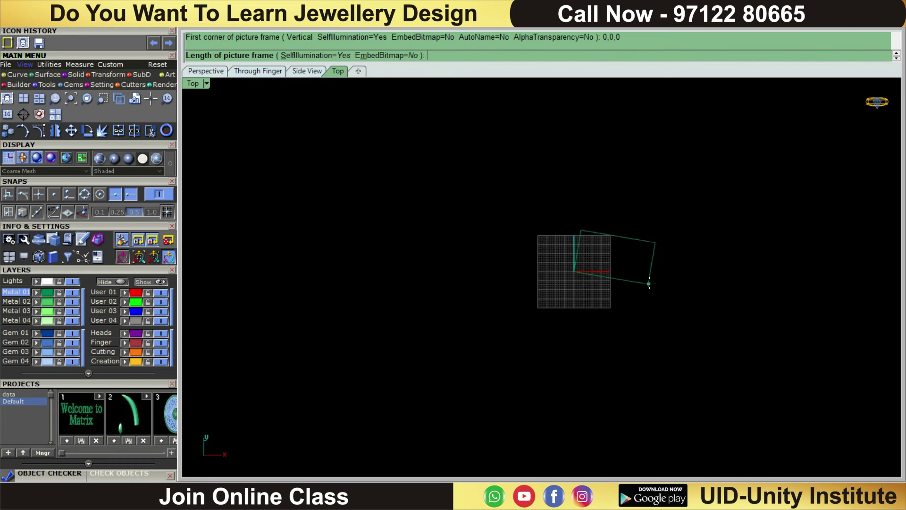
left_click(748, 281)
scroll(694, 229, "up", 5)
scroll(657, 212, "down", 3)
scroll(629, 295, "up", 2)
scroll(629, 295, "up", 2)
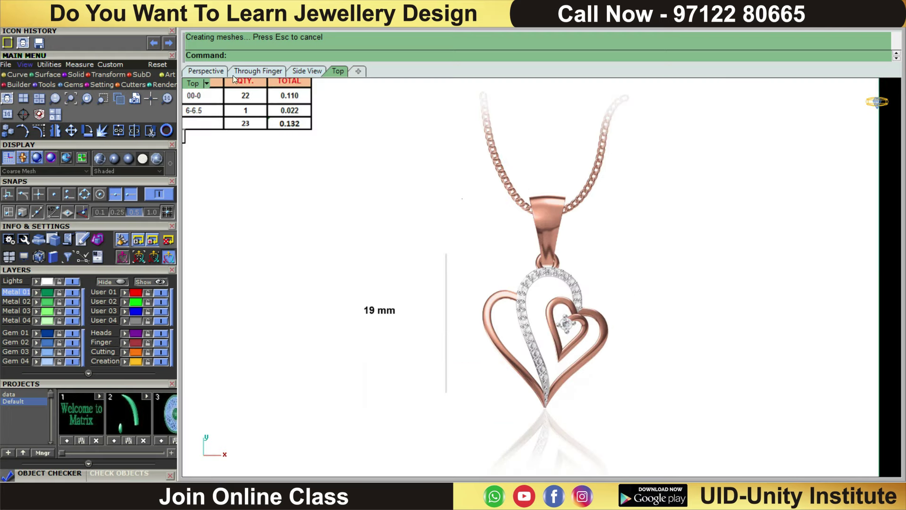
Draw a rectangle around the pendant and select it together with the image.
left_click(14, 75)
left_click(56, 99)
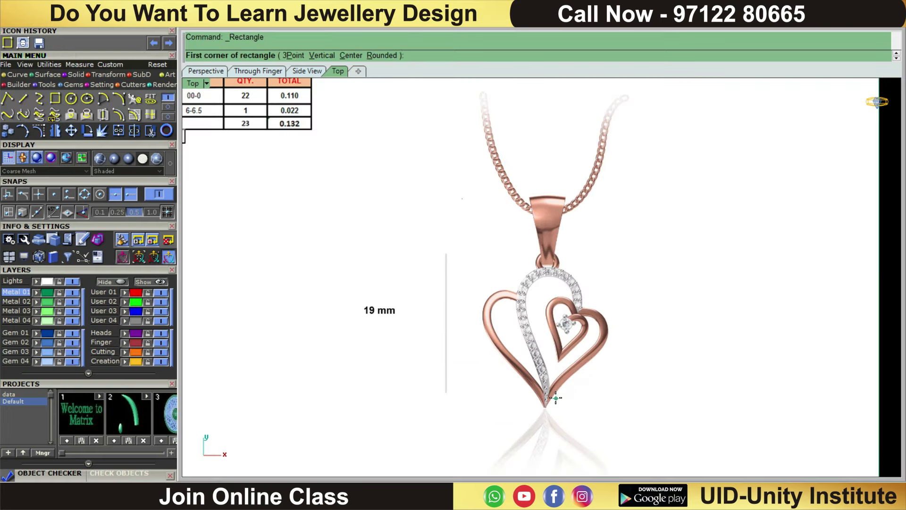
scroll(555, 397, "down", 3)
scroll(499, 291, "up", 2)
scroll(501, 279, "down", 4)
scroll(465, 228, "up", 2)
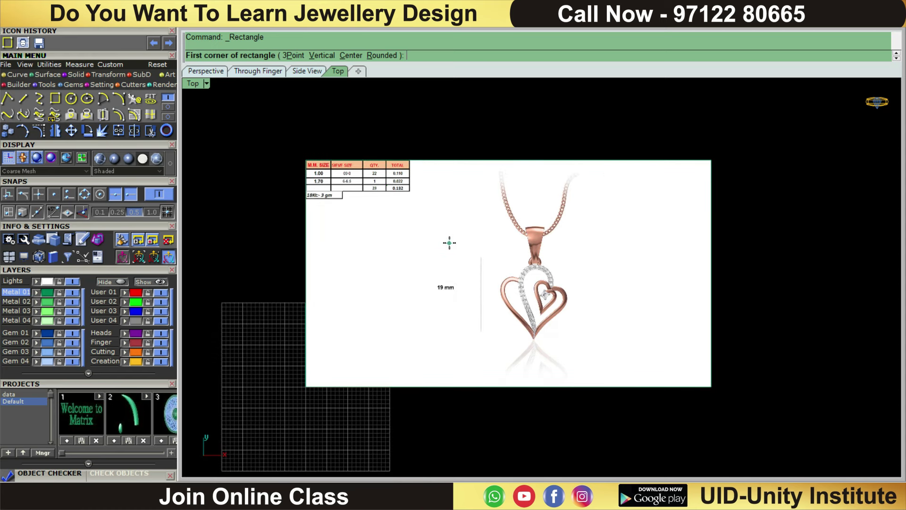
scroll(449, 243, "up", 2)
left_click(410, 188)
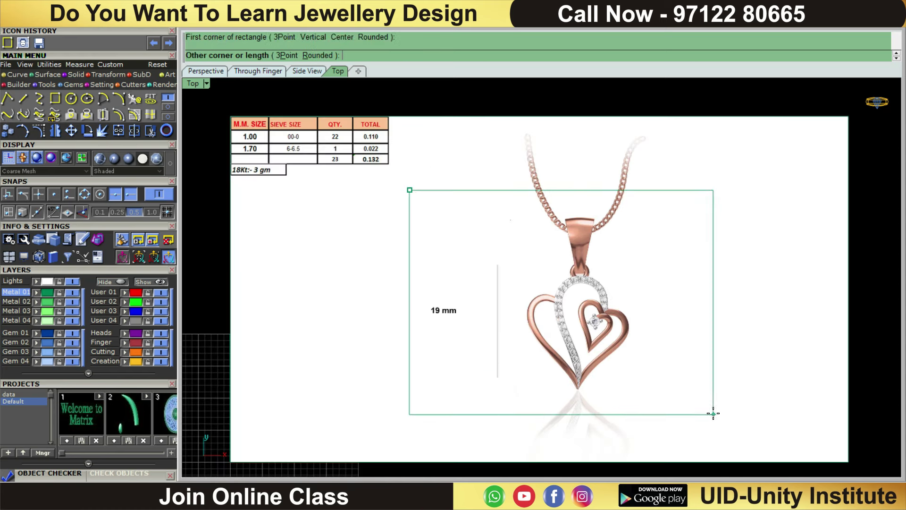
left_click(753, 432)
scroll(753, 432, "down", 5)
key("ctrl+a")
Trim the picture frame to the rectangle, cropping away the stone-size table.
right_click_drag(534, 305, 452, 205)
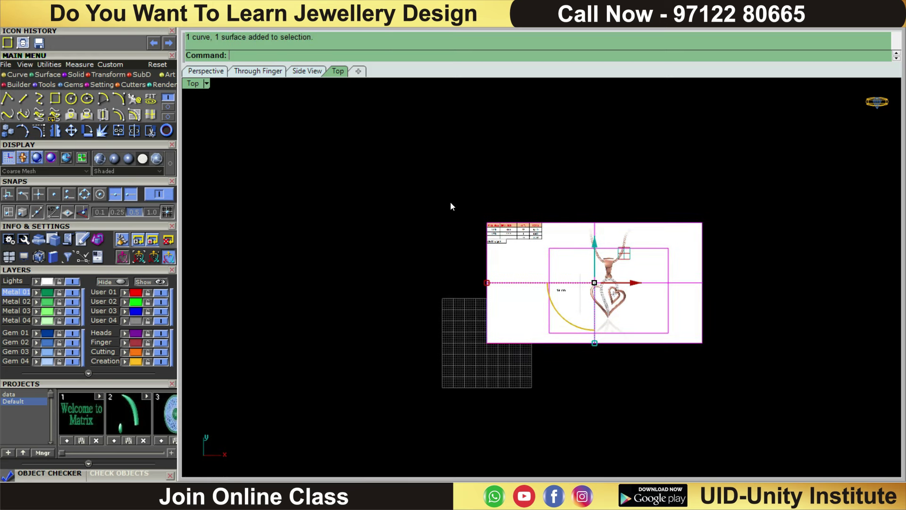
left_click(151, 131)
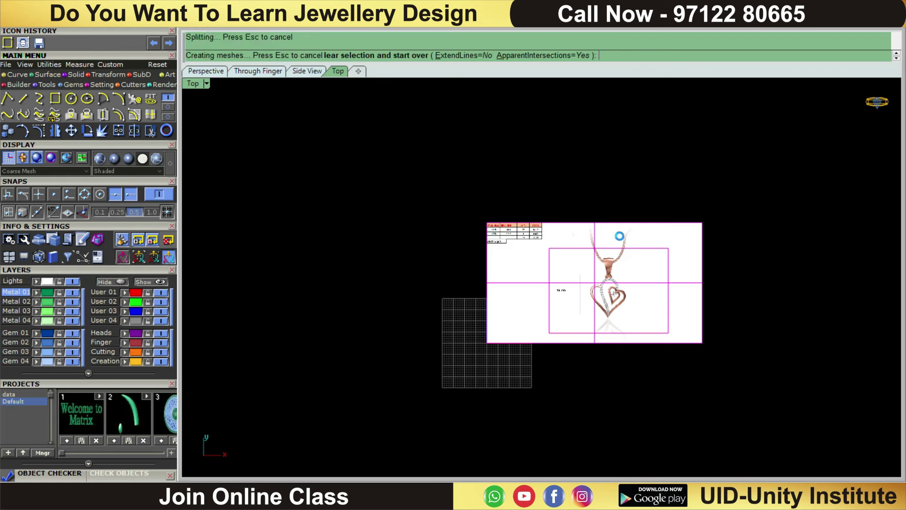
left_click(636, 239)
scroll(635, 239, "down", 1)
key("Return")
scroll(642, 291, "up", 3)
scroll(636, 283, "up", 1)
scroll(587, 284, "down", 2)
scroll(587, 284, "up", 3)
scroll(601, 273, "down", 3)
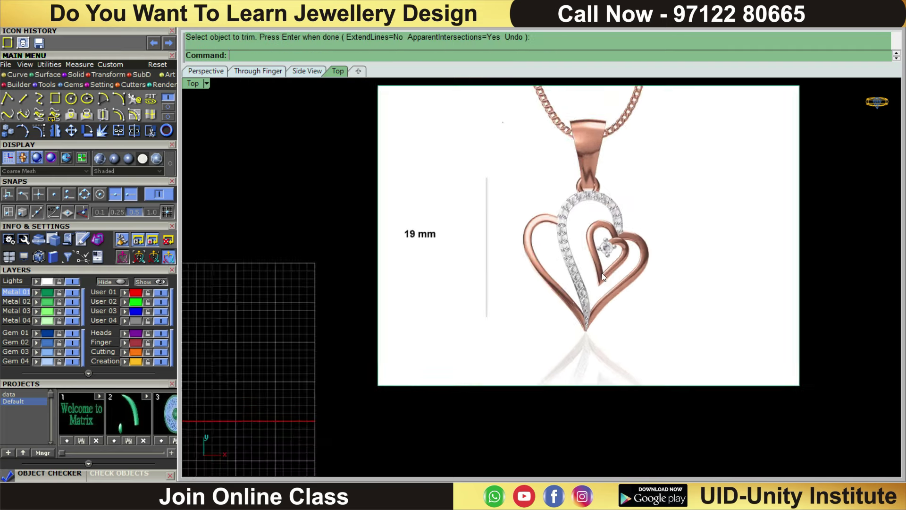
scroll(566, 344, "up", 3)
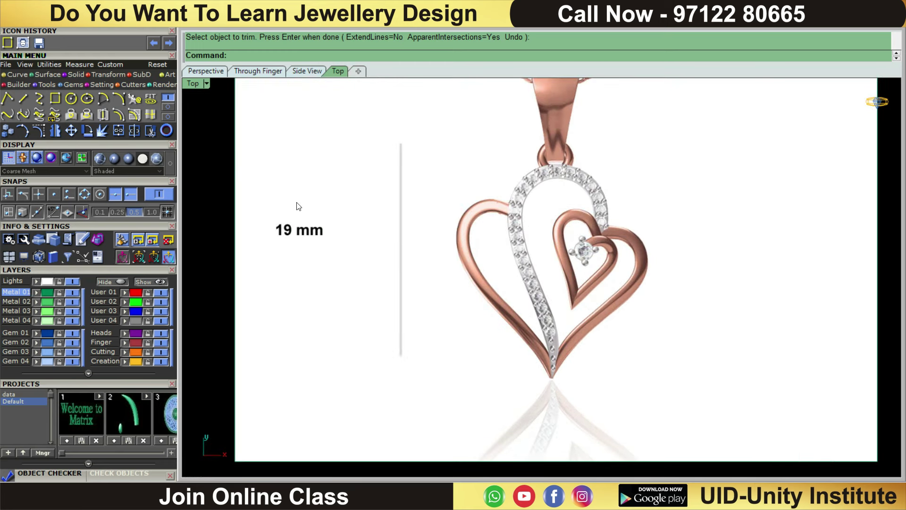
Select the cropped pendant reference image for resizing.
key("Escape")
left_click(420, 255)
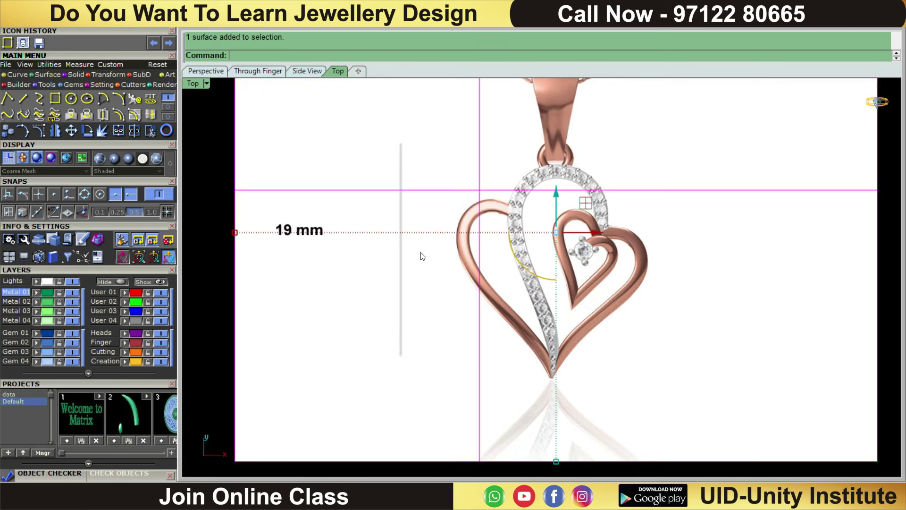
scroll(422, 256, "down", 3)
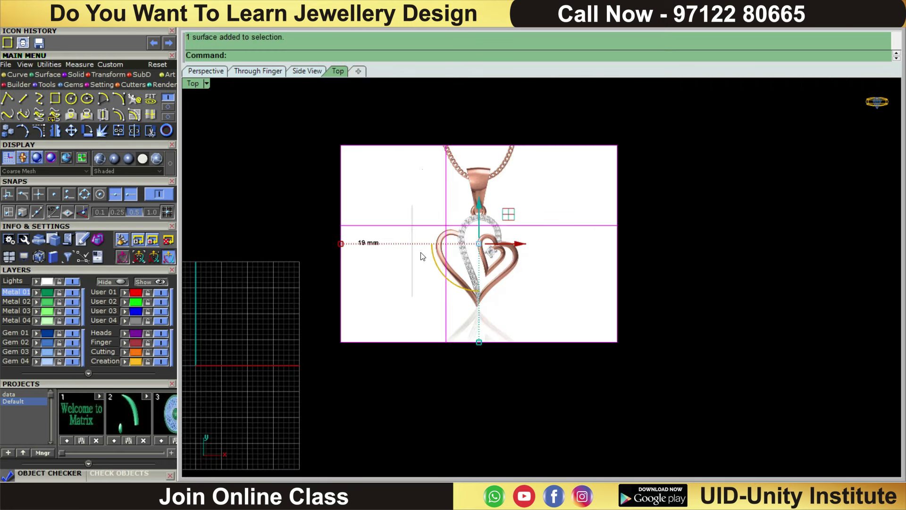
left_click(96, 75)
Scale the image 2D from the pendant tip so the 19 mm reference line measures 19, then deselect it.
left_click(26, 102)
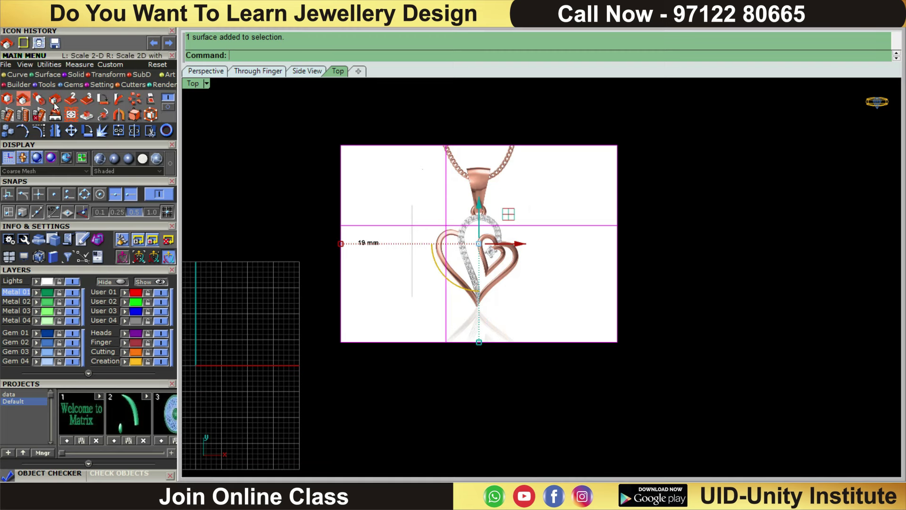
scroll(510, 351, "up", 3)
scroll(510, 351, "up", 1)
scroll(511, 352, "up", 2)
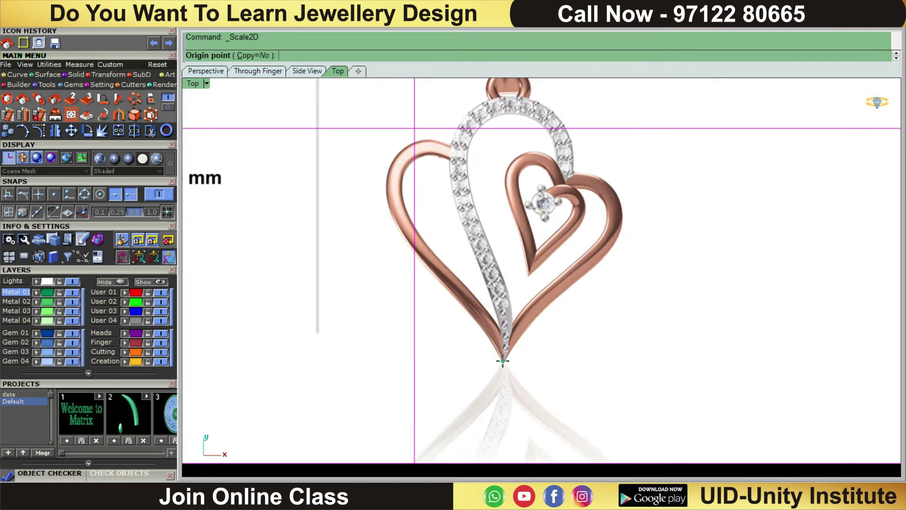
left_click(502, 360)
right_click_drag(526, 99, 524, 194)
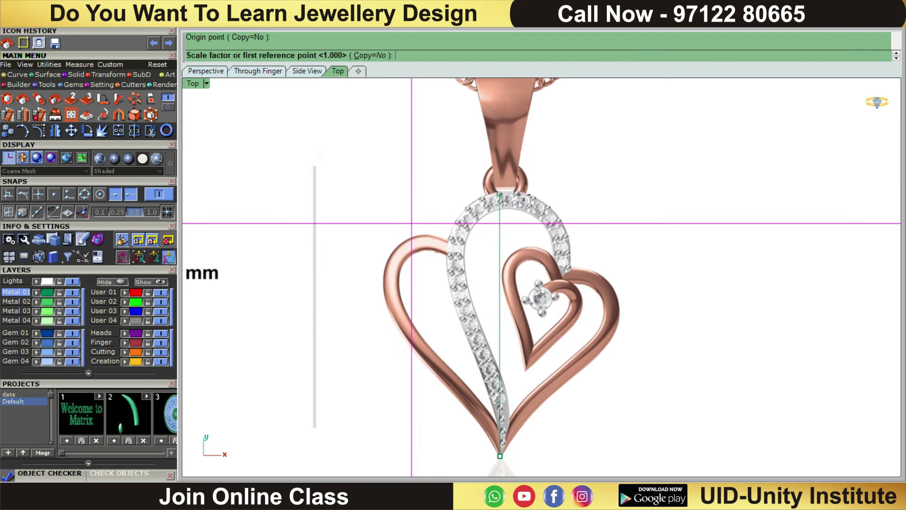
left_click(516, 191)
type("19")
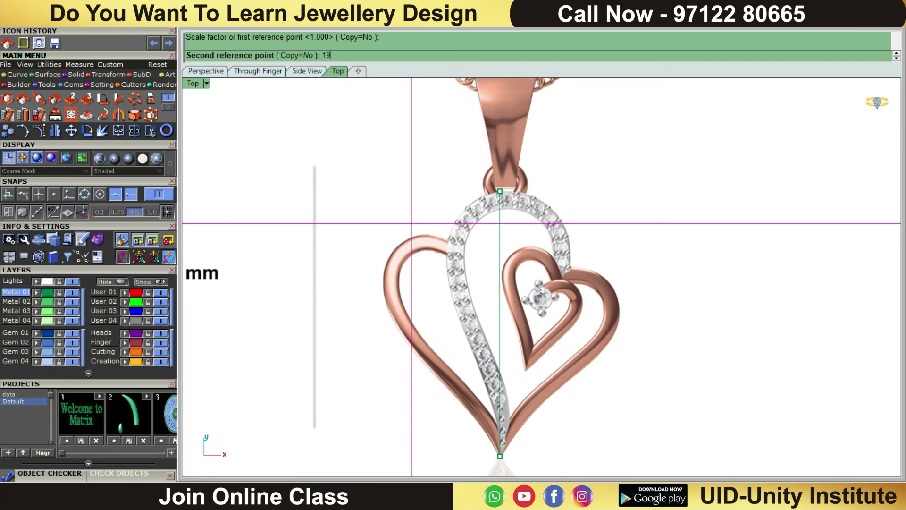
key("Return")
scroll(519, 195, "down", 5)
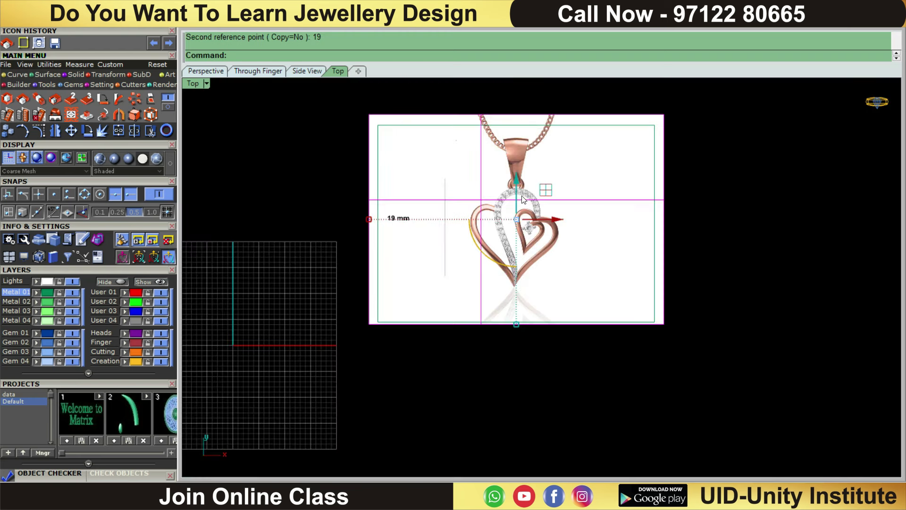
left_click(774, 202)
scroll(774, 203, "up", 4)
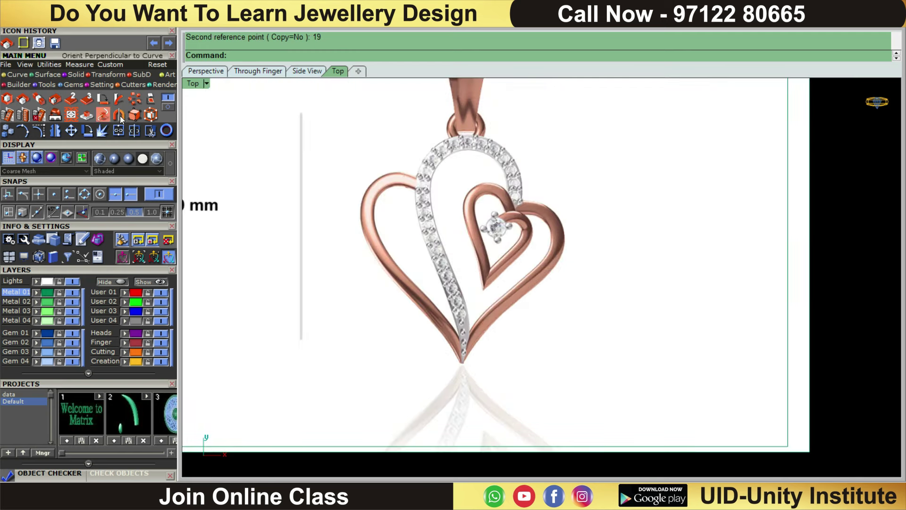
left_click(80, 65)
Add an aligned dimension from pendant tip to heart top, reading 18.90.
left_click(134, 98)
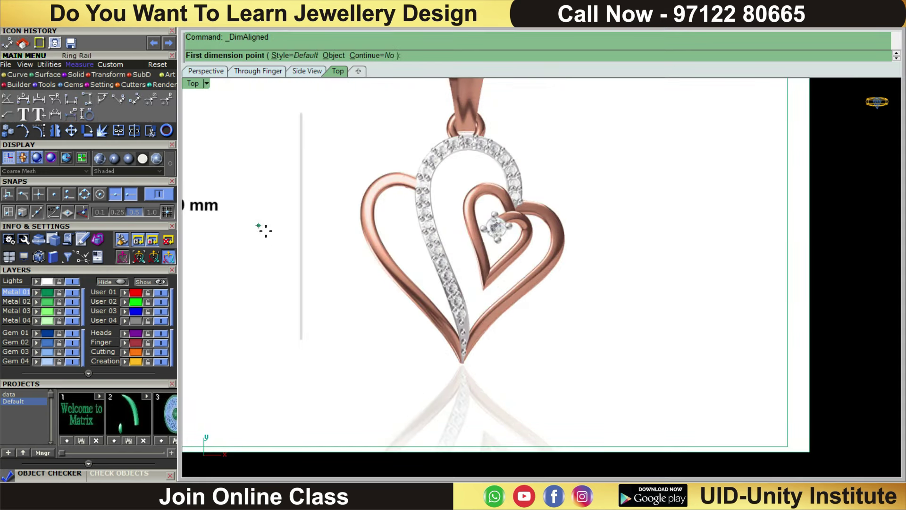
left_click(462, 362)
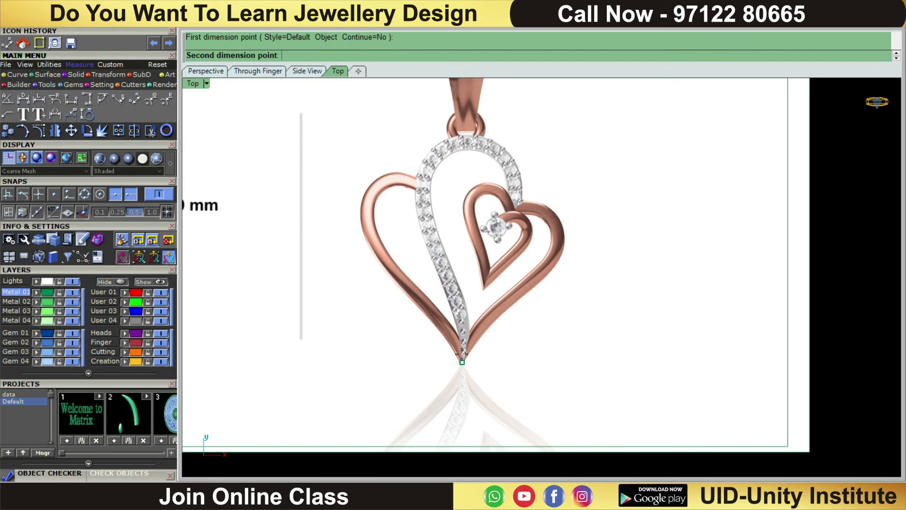
left_click(506, 134)
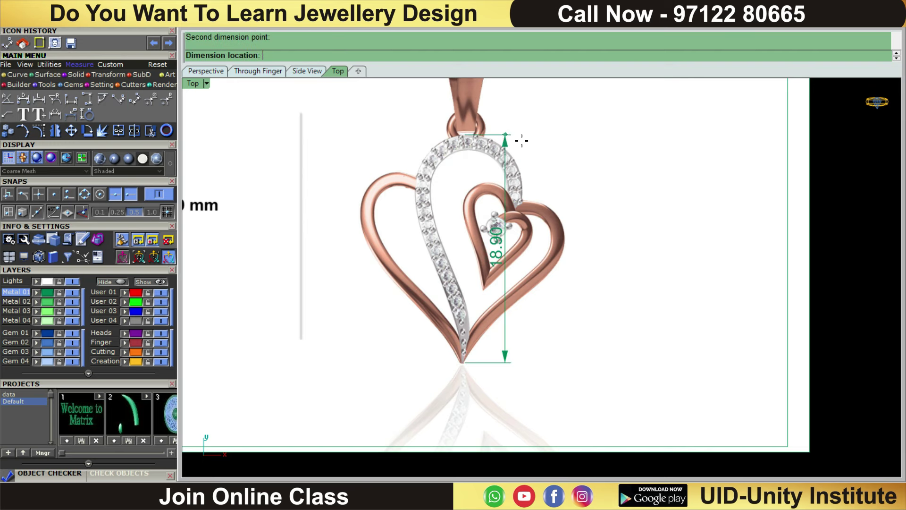
left_click(618, 161)
scroll(619, 162, "down", 5)
Delete the temporary dimension, picking it from the overlapping-objects list.
left_click(566, 271)
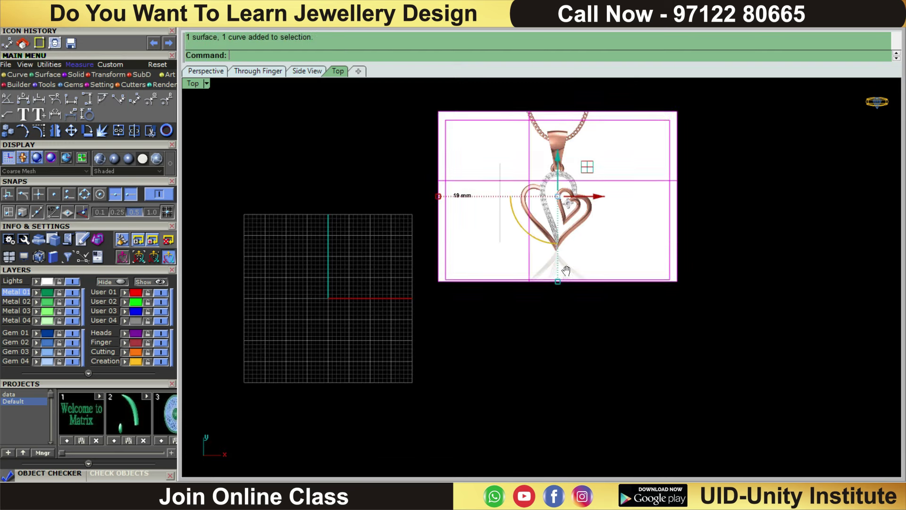
right_click_drag(566, 271, 537, 338)
key("Escape")
left_click(637, 194)
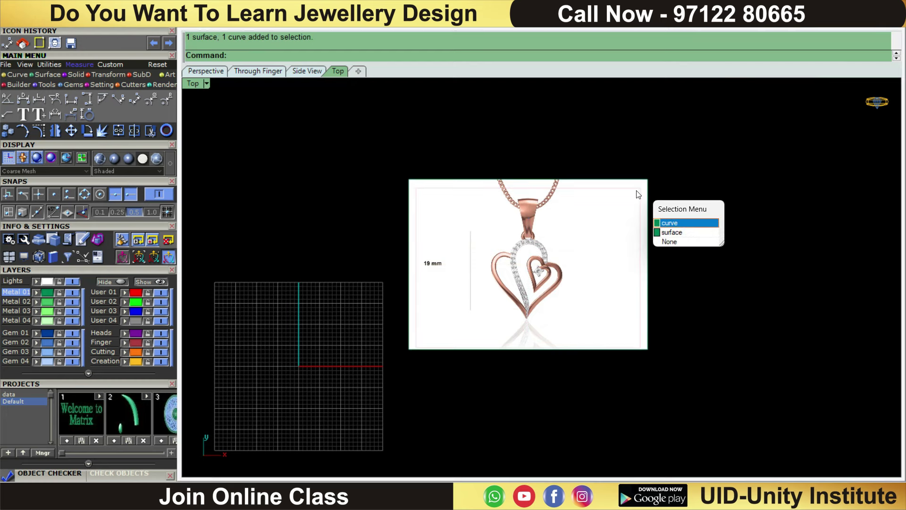
left_click(684, 225)
scroll(681, 224, "up", 3)
key("Delete")
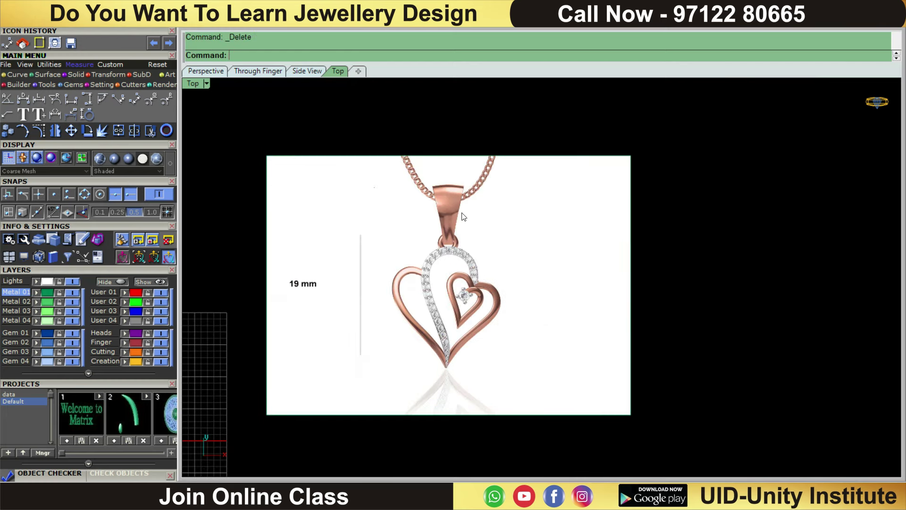
Draw both-sides horizontal guide lines at the hearts' top and at the pendant tip.
left_click(17, 74)
left_click(23, 99)
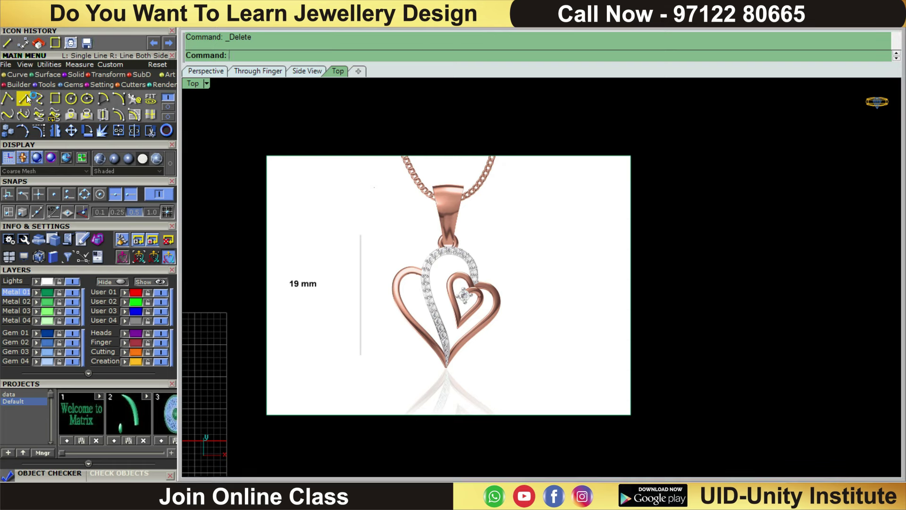
scroll(449, 226, "up", 5)
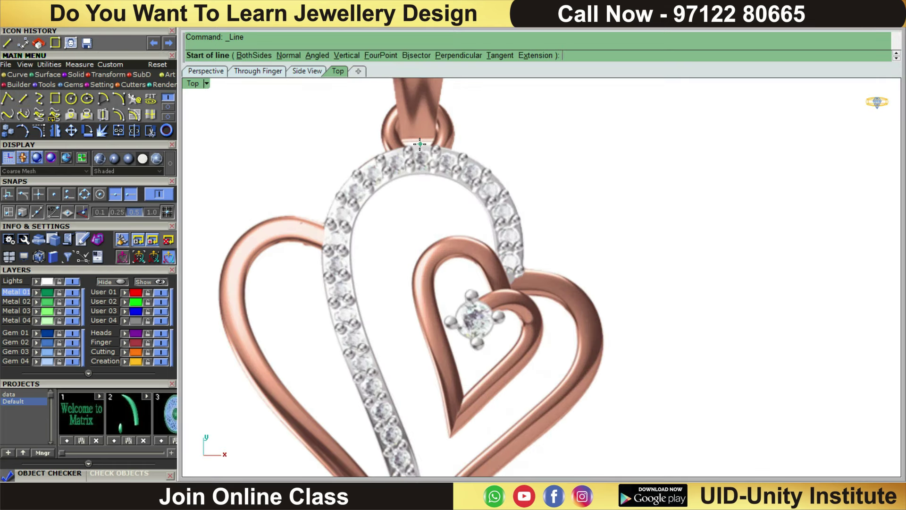
left_click(419, 144)
left_click(234, 55)
scroll(392, 146, "down", 3)
left_click(595, 175)
key("Return")
scroll(359, 347, "up", 5)
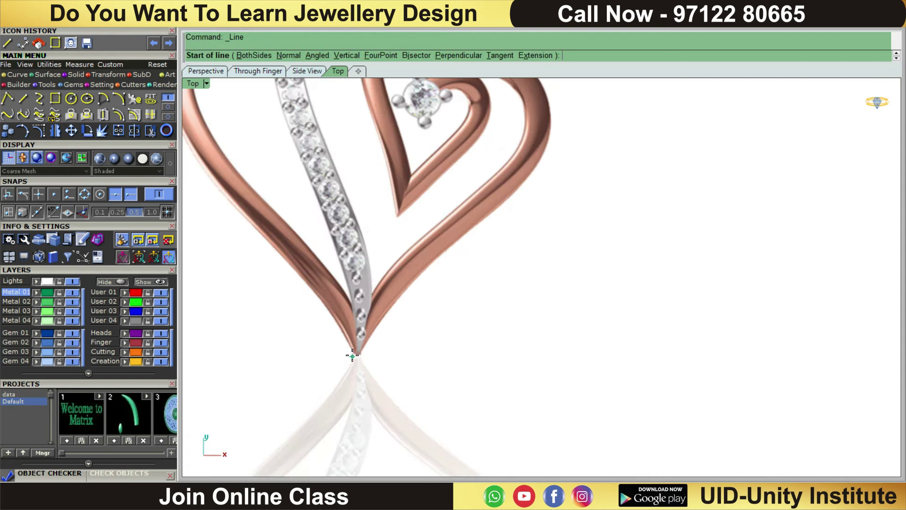
left_click(352, 355)
scroll(358, 351, "down", 3)
key("Return")
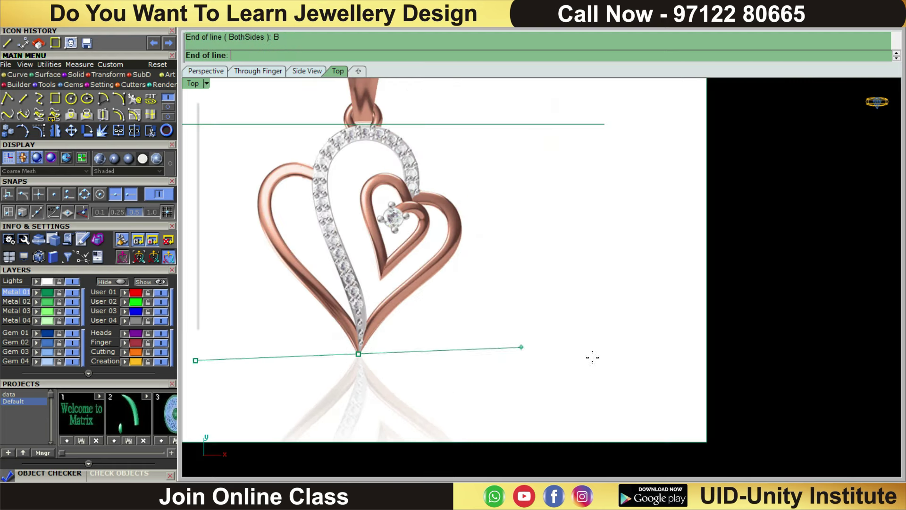
scroll(636, 354, "down", 2)
left_click(620, 352)
Draw both-sides vertical guide lines at the right and left heart edges, then select them.
key("Return")
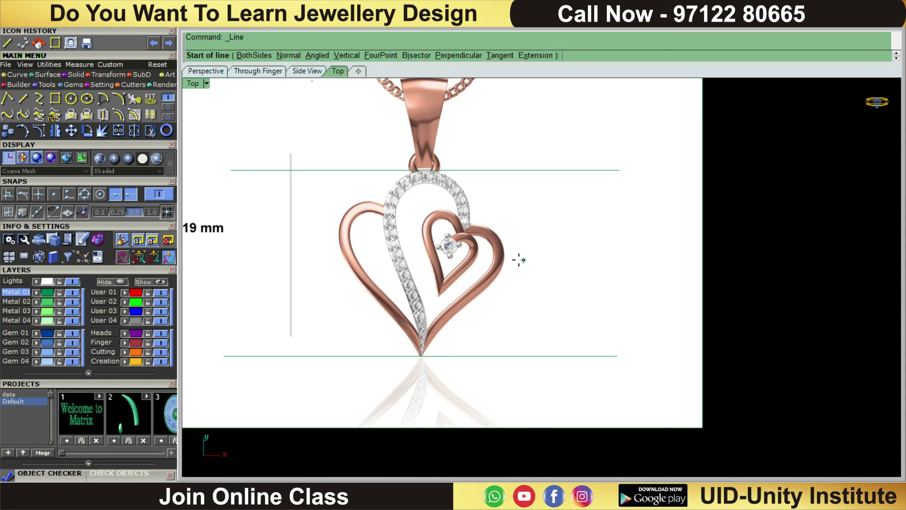
scroll(519, 259, "up", 3)
left_click(490, 253)
scroll(490, 252, "down", 3)
type("b")
key("Return")
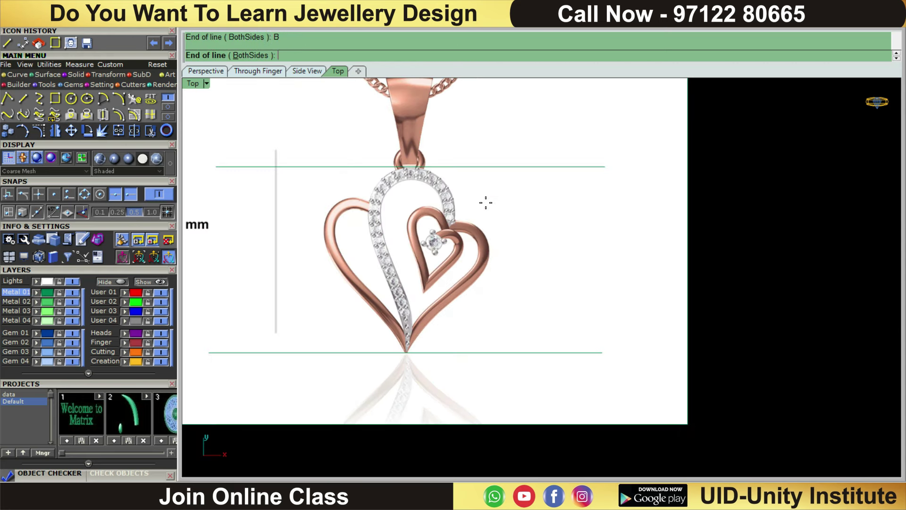
left_click(491, 121)
key("Return")
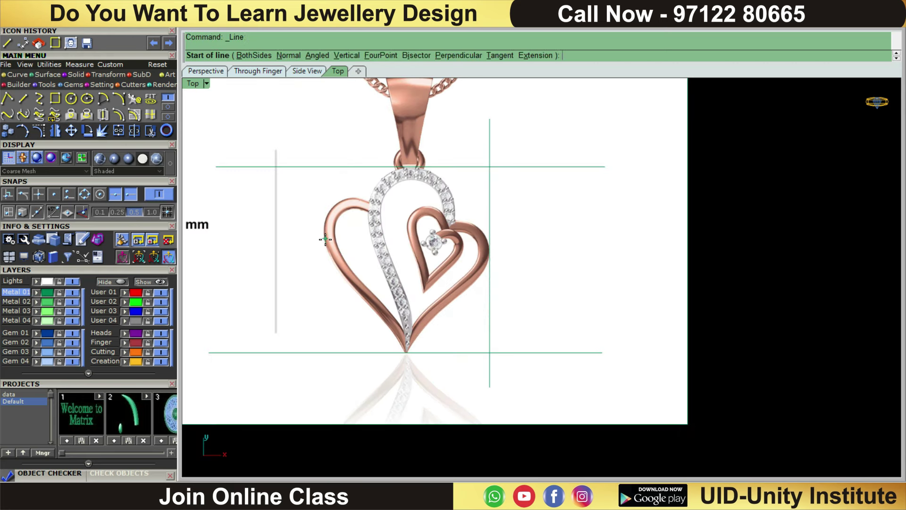
left_click(323, 239)
type("b")
key("Return")
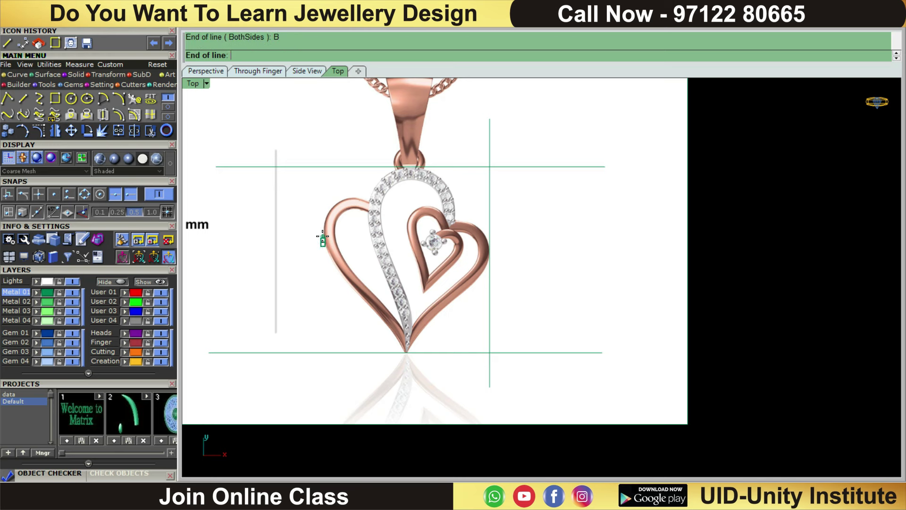
scroll(325, 142, "down", 2)
left_click(328, 129)
scroll(511, 159, "down", 2)
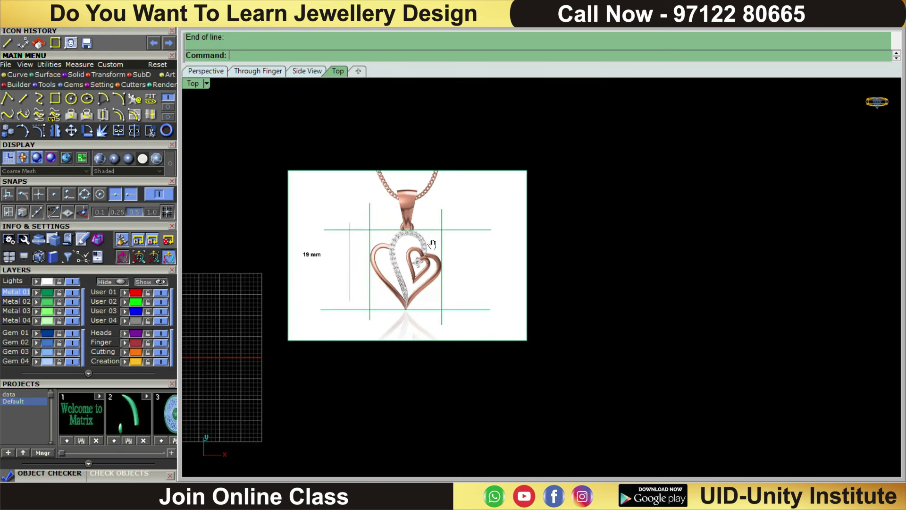
left_click_drag(375, 230, 372, 226)
left_click(418, 270, "ctrl")
scroll(408, 226, "up", 3)
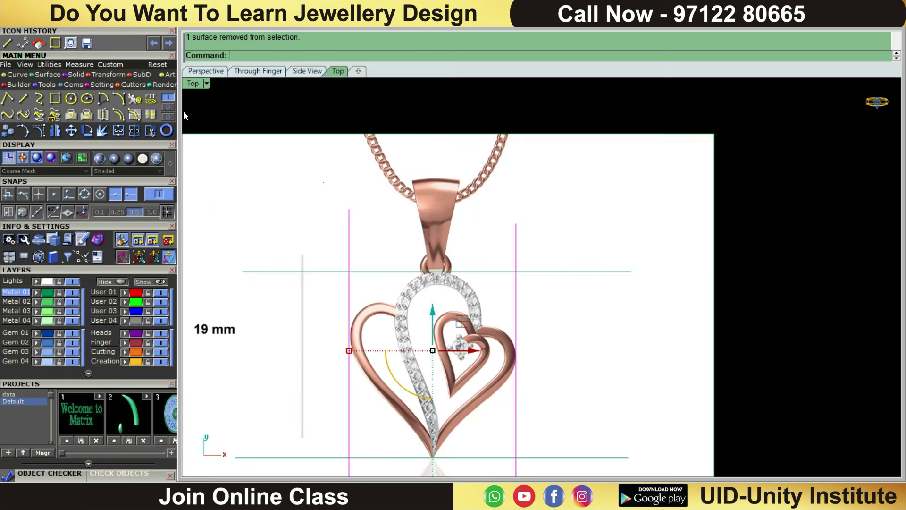
Tween a centre line between the vertical guides, then select the two horizontal guides.
left_click(123, 115)
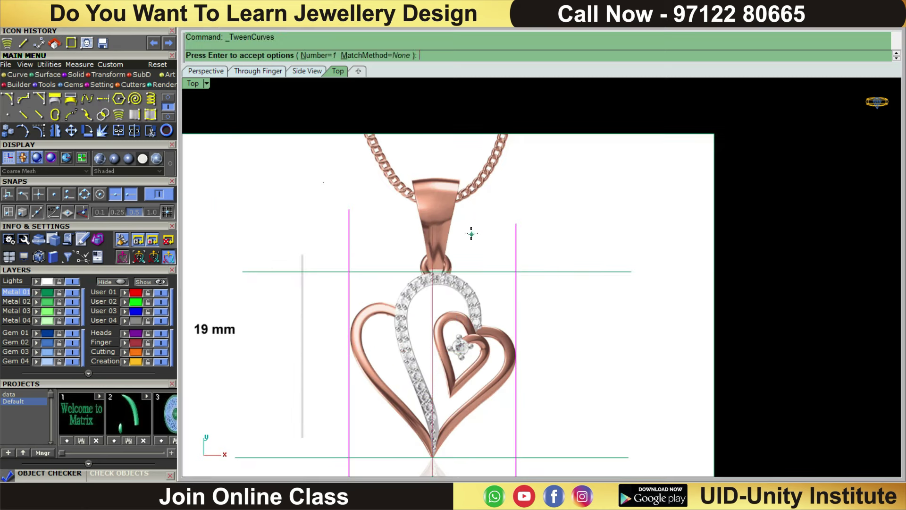
scroll(558, 121, "down", 2)
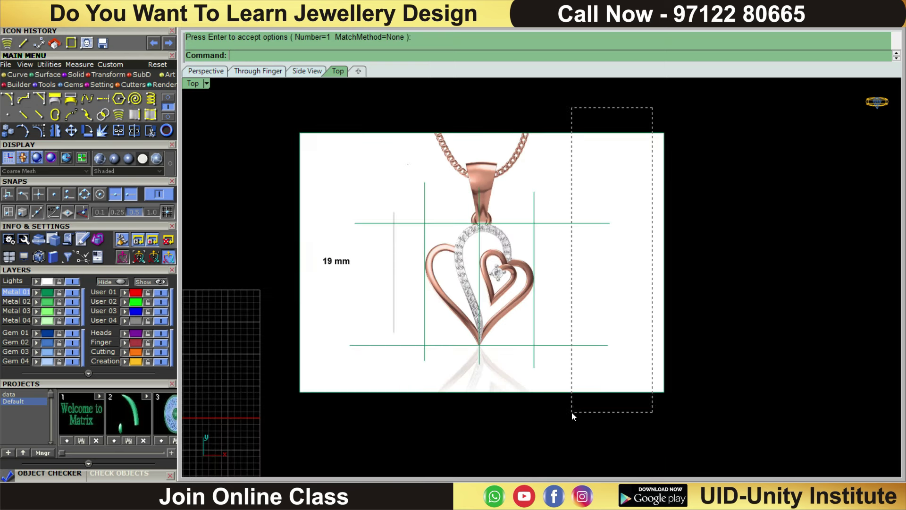
left_click_drag(574, 416, 573, 413)
left_click(640, 179, "ctrl")
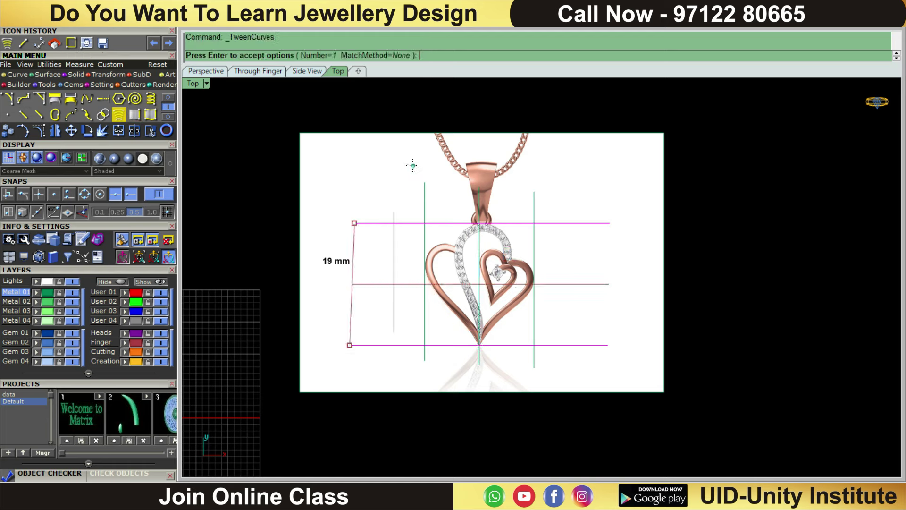
Window-select all six guide lines along with the reference image.
scroll(466, 262, "up", 3)
scroll(527, 258, "down", 4)
scroll(526, 258, "down", 2)
left_click_drag(741, 131, 500, 361)
scroll(501, 280, "up", 4)
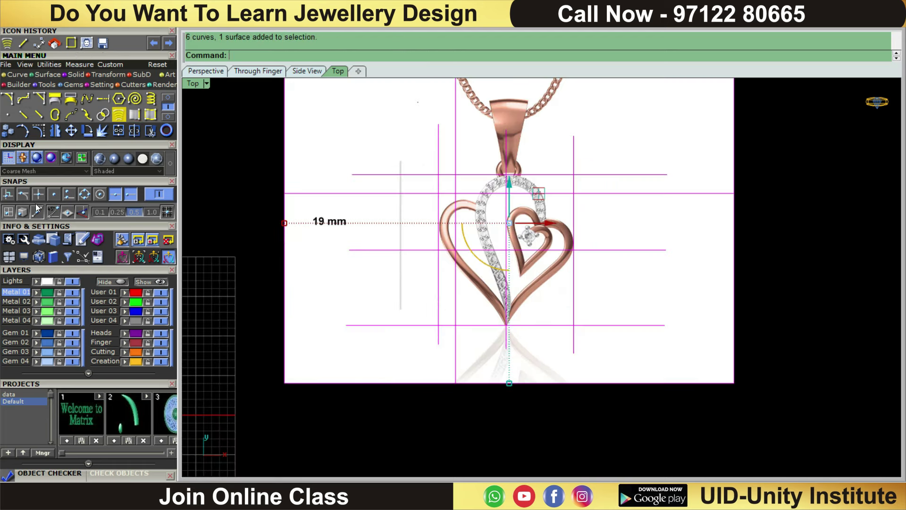
Move the image and guides from their centre-line intersection to 0,0,0.
left_click(75, 126)
scroll(521, 245, "up", 3)
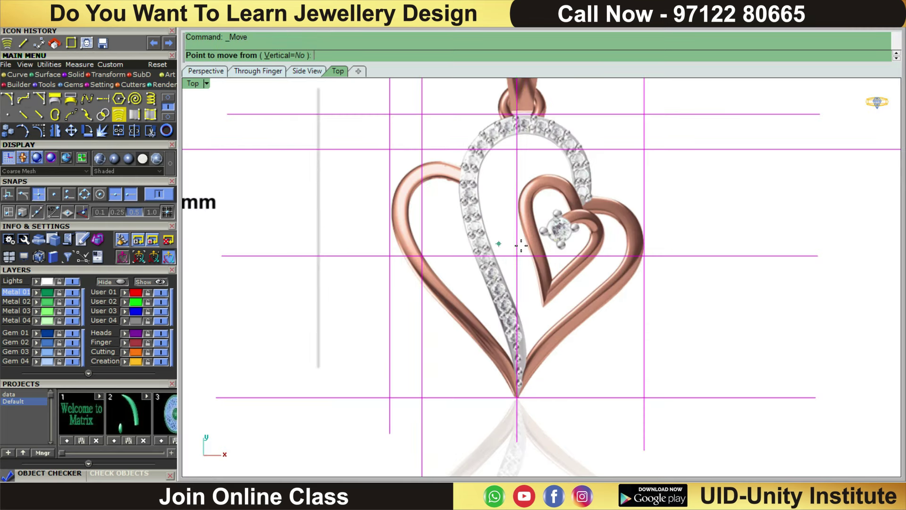
scroll(521, 245, "up", 2)
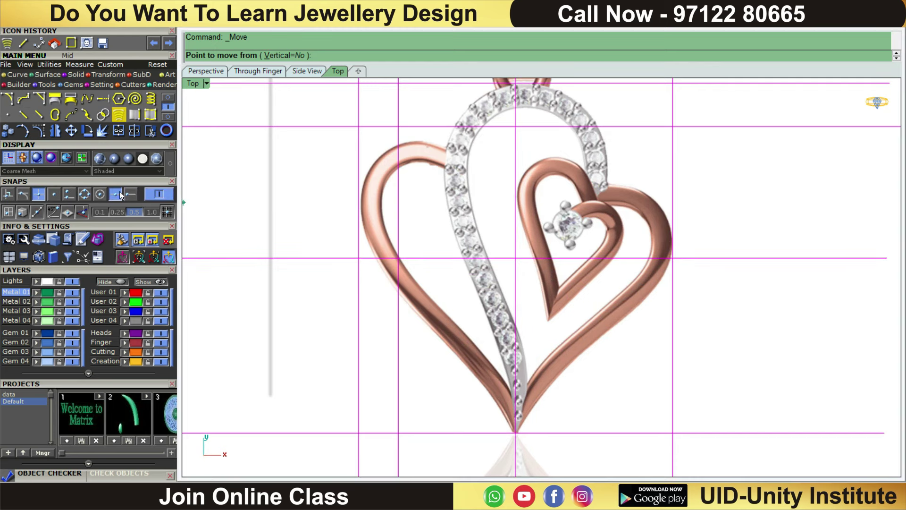
left_click(515, 258)
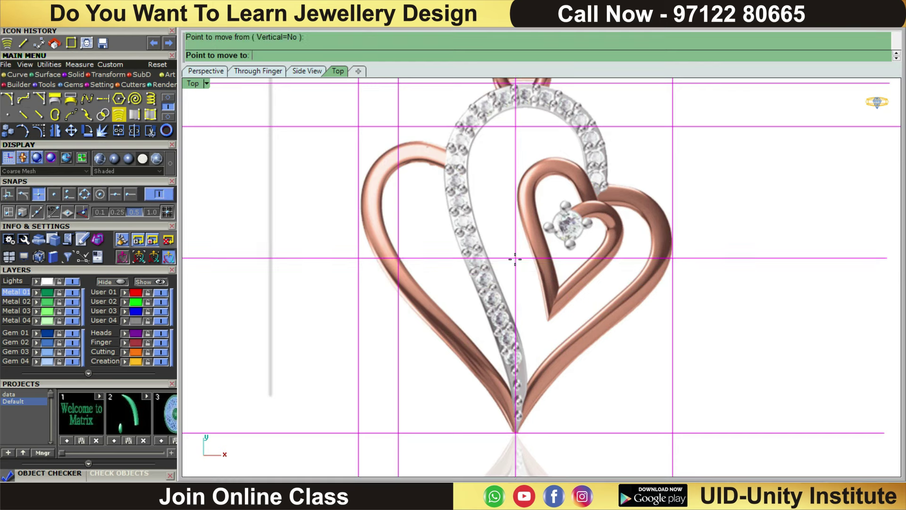
scroll(516, 258, "down", 4)
right_click_drag(568, 291, 464, 248)
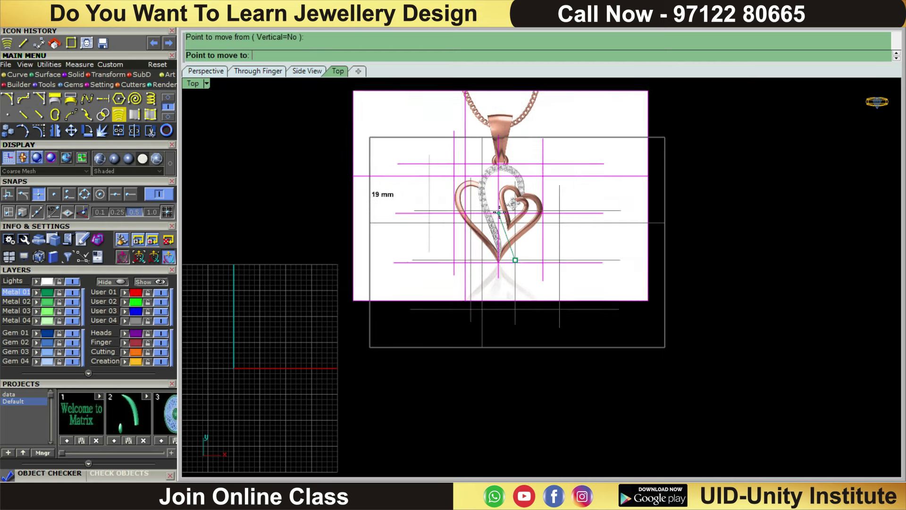
scroll(497, 210, "down", 3)
type("0,0,0")
key("Return")
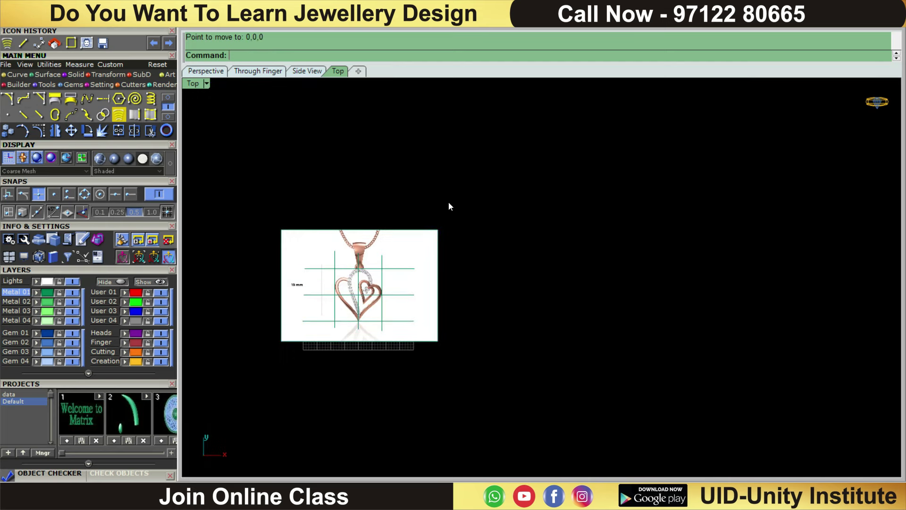
key("ctrl+a")
scroll(422, 288, "up", 3)
Delete the guide curves while keeping the reference image.
left_click(602, 193, "ctrl")
scroll(752, 277, "down", 3)
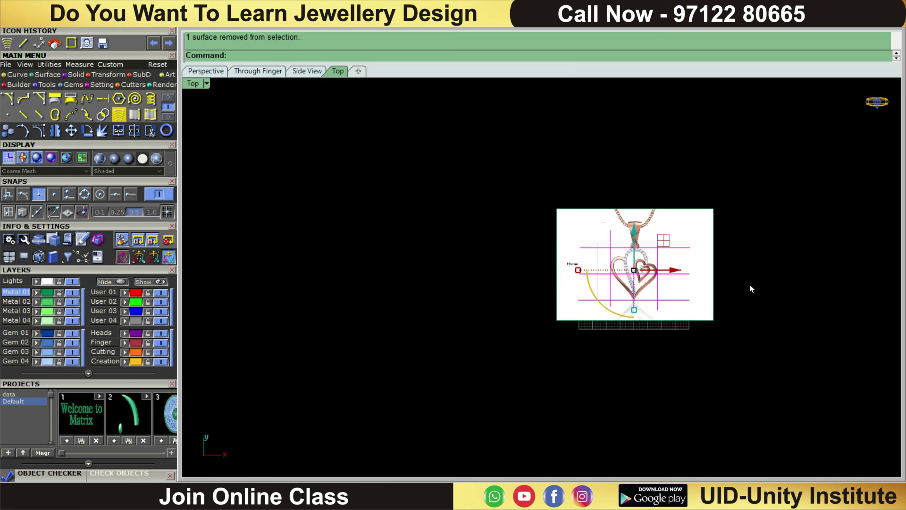
key("Delete")
scroll(750, 284, "up", 3)
Select the pendant reference image, undo an accidental move, and check its properties.
left_click_drag(774, 202, 485, 377)
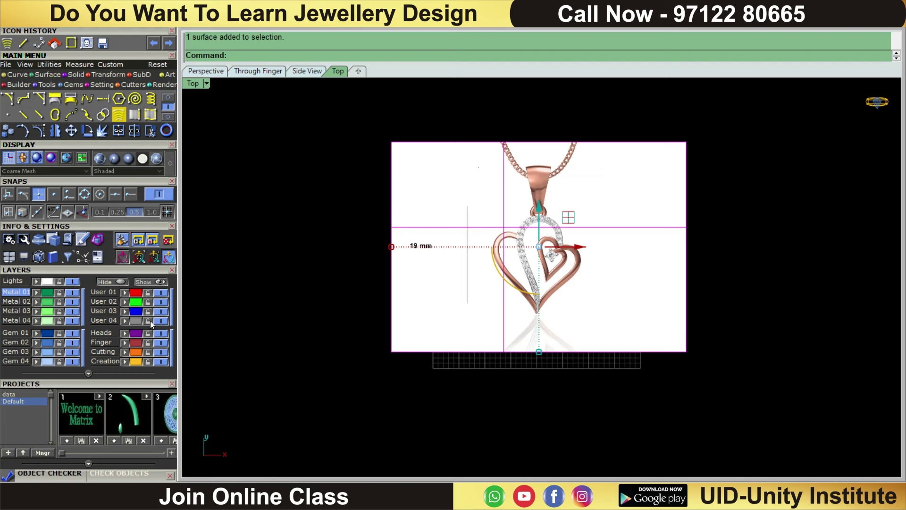
left_click_drag(401, 254, 370, 295)
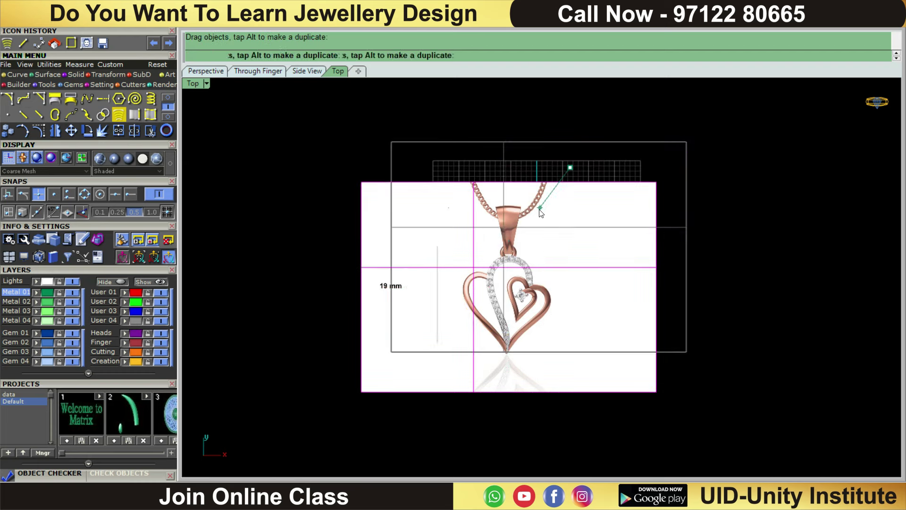
key("ctrl+z")
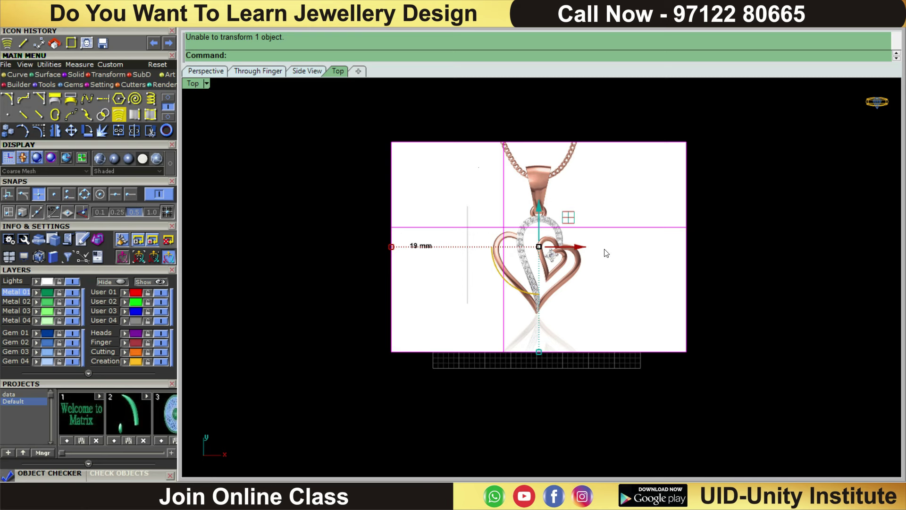
right_click_drag(606, 252, 596, 285)
key("F3")
left_click(777, 177)
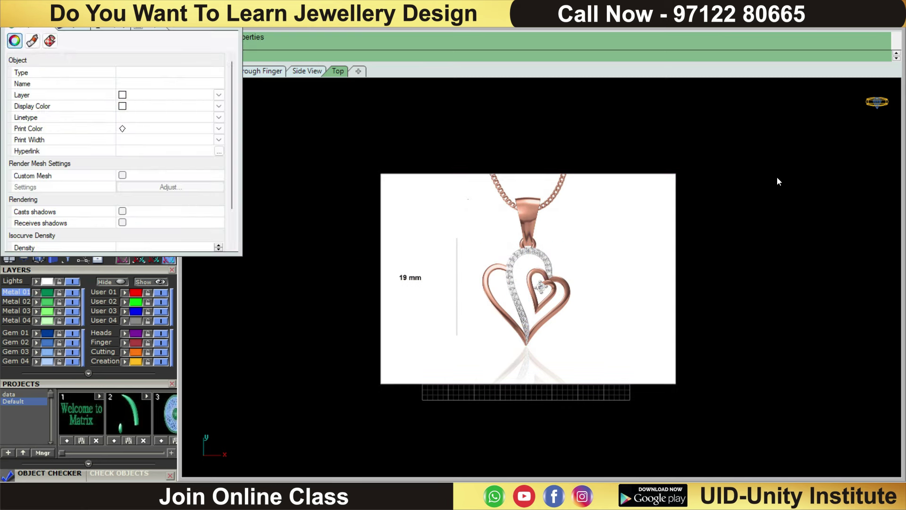
key("F3")
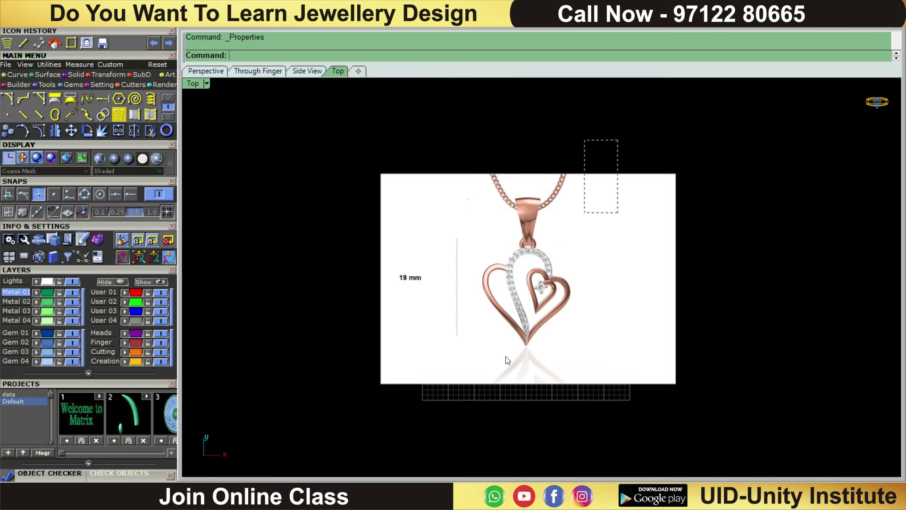
Lock the User 04 layer holding the reference image.
left_click(506, 359)
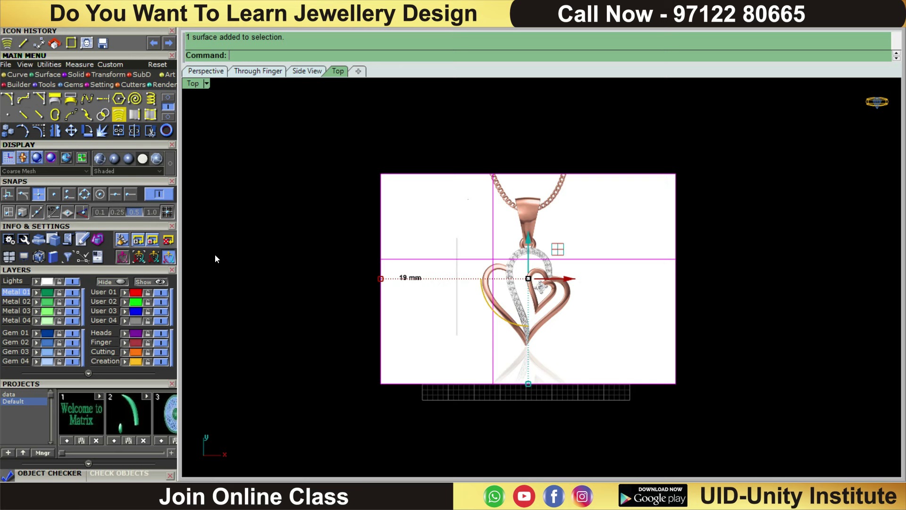
left_click(147, 321)
mouse_move(529, 294)
right_mouse_down()
mouse_move(508, 316)
mouse_move(504, 269)
right_mouse_up()
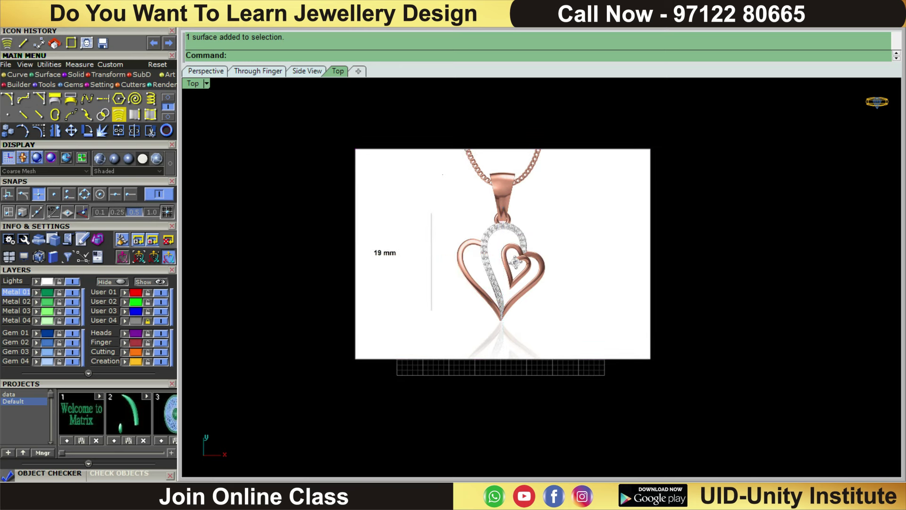
Save the design as DPD-02.3dm.
left_click(6, 64)
left_click(31, 76)
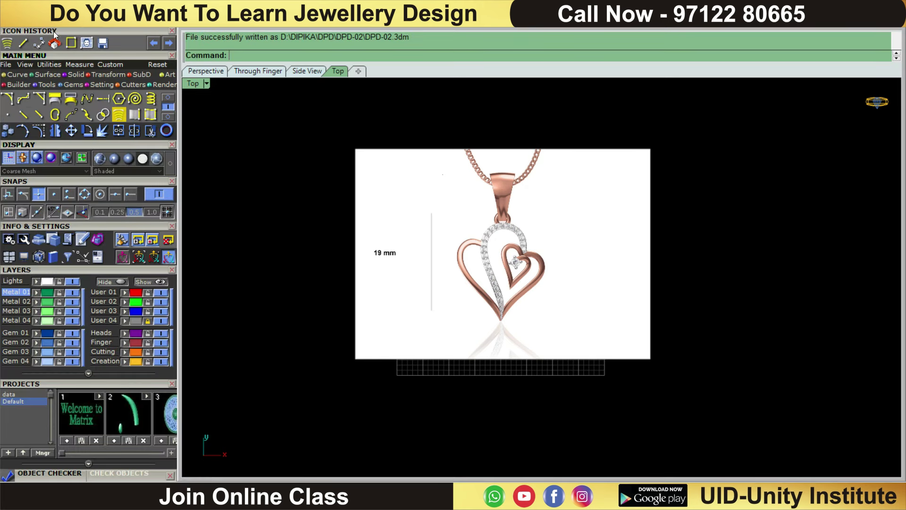
left_click(5, 64)
left_click(19, 69)
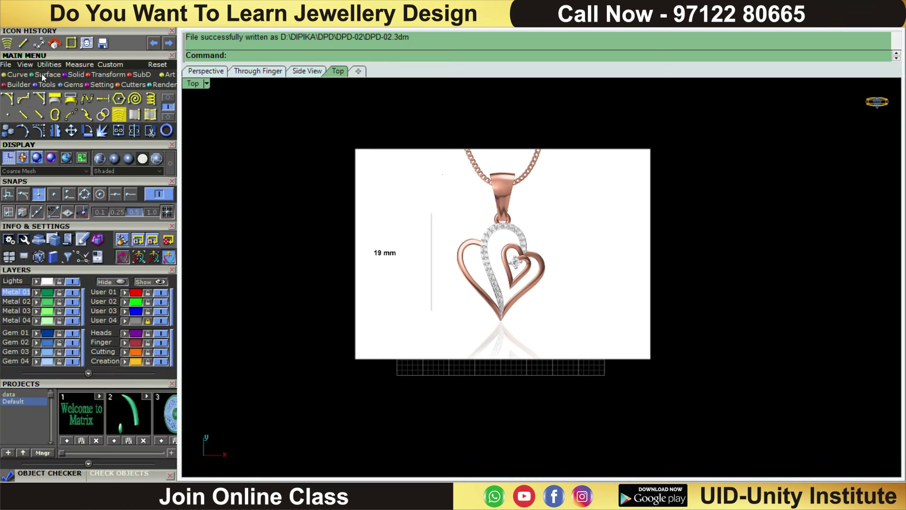
scroll(356, 138, "up", 2)
scroll(293, 198, "down", 3)
scroll(415, 264, "up", 8)
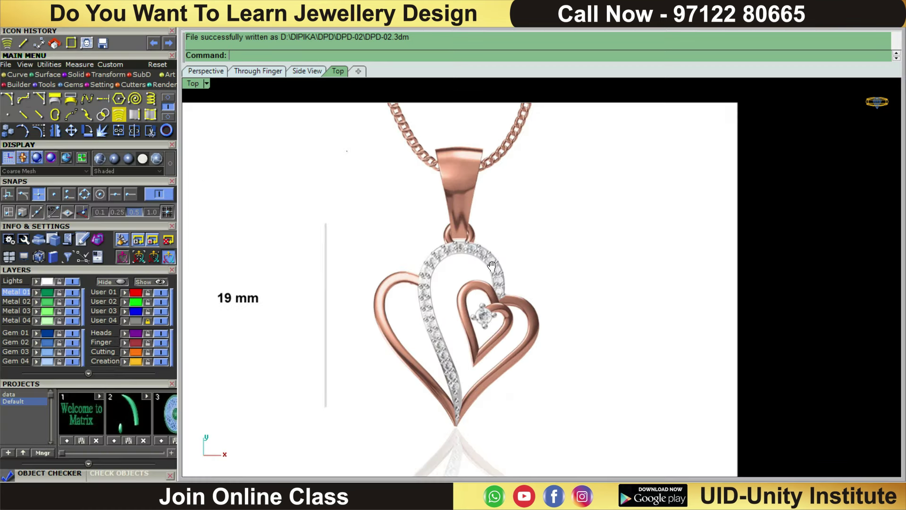
right_click_drag(538, 269, 560, 232)
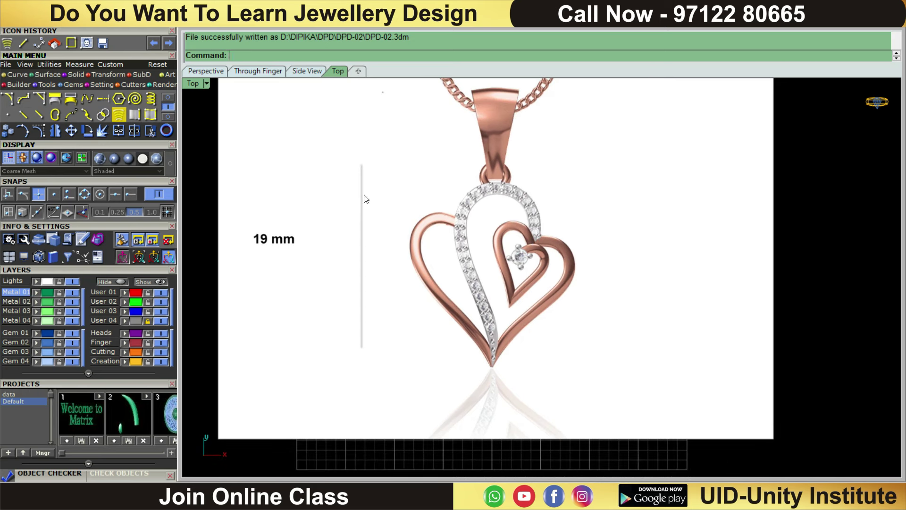
left_click(166, 98)
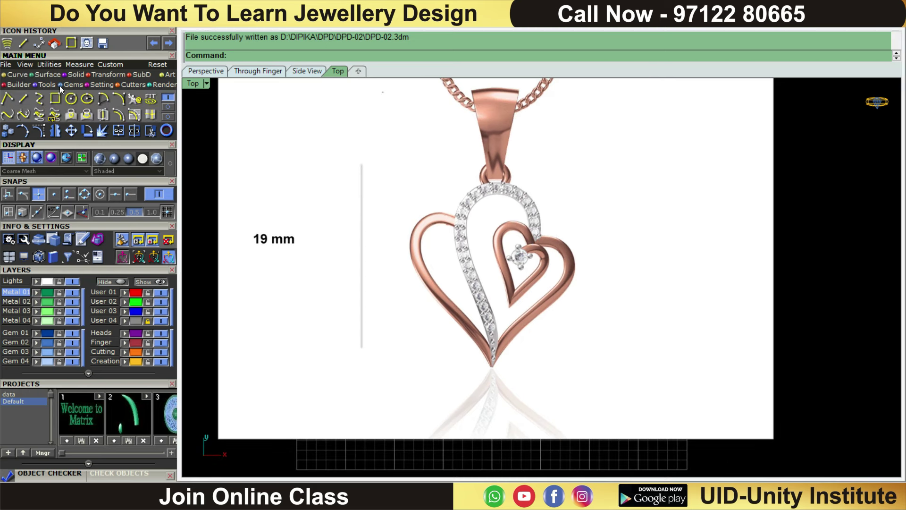
Start an interpolated curve at the band's right side and trace it up over the top.
left_click(39, 101)
scroll(535, 280, "up", 3)
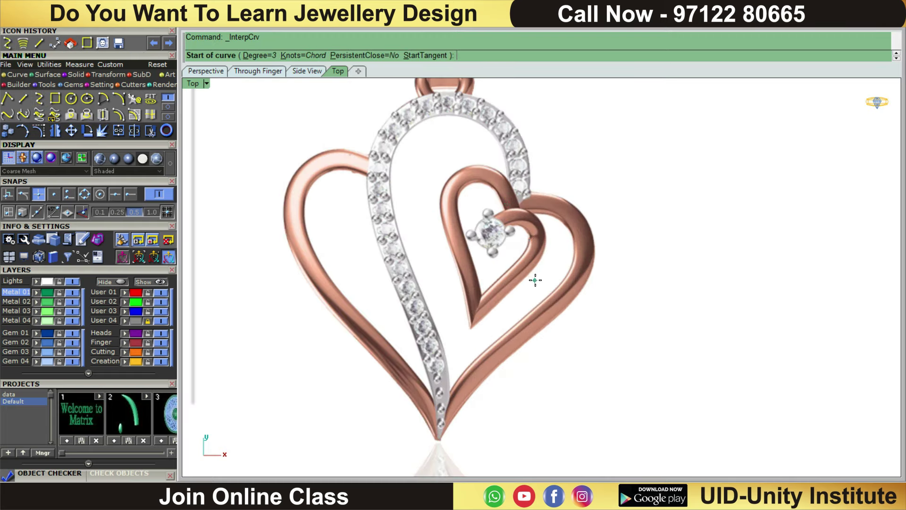
scroll(543, 278, "up", 1)
scroll(547, 297, "up", 2)
scroll(552, 321, "up", 2)
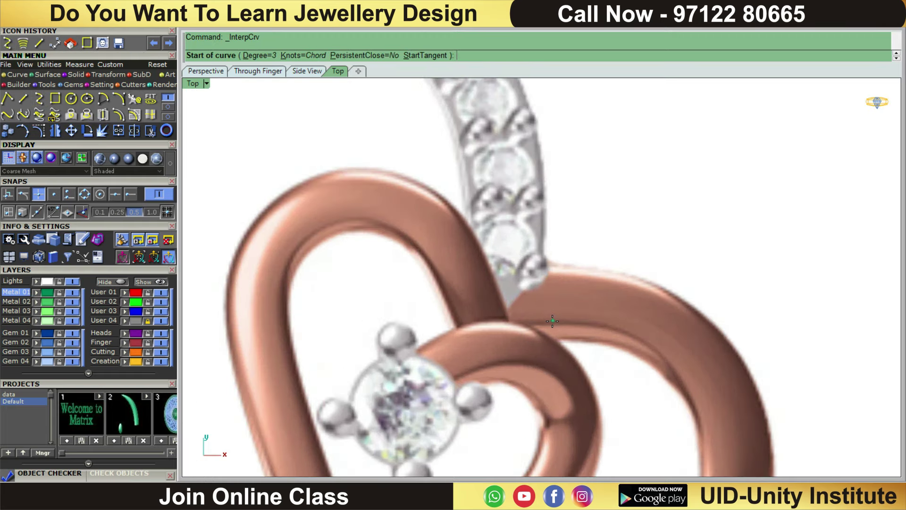
left_click(542, 324)
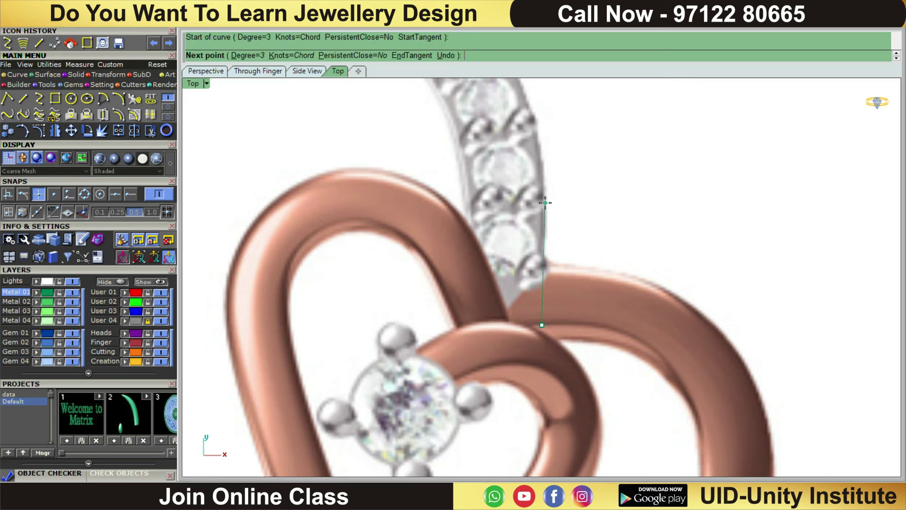
left_click(546, 199)
scroll(546, 199, "down", 2)
scroll(542, 236, "up", 3)
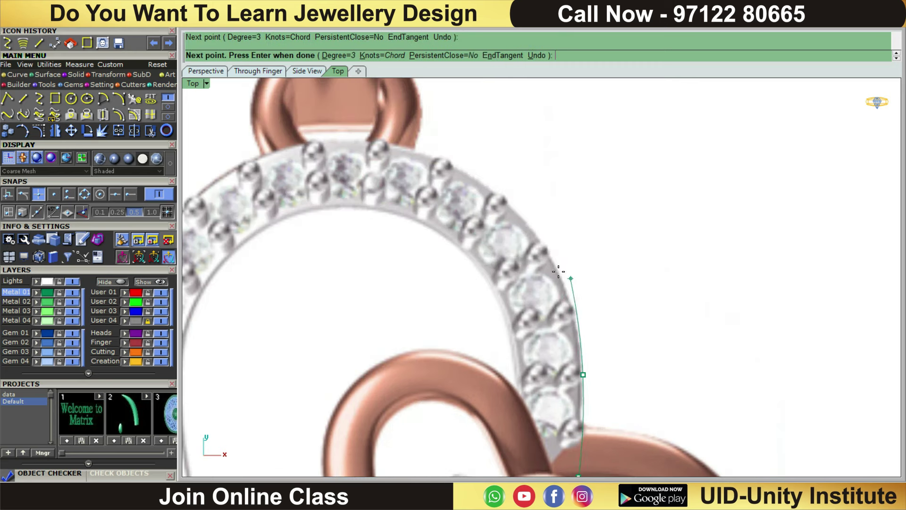
left_click(545, 246)
left_click(440, 158)
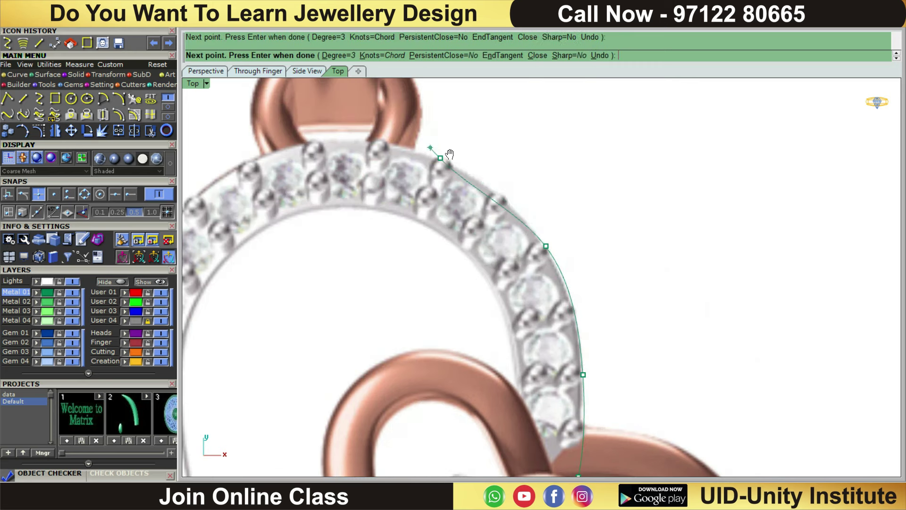
right_click_drag(448, 156, 613, 205)
left_click(458, 192)
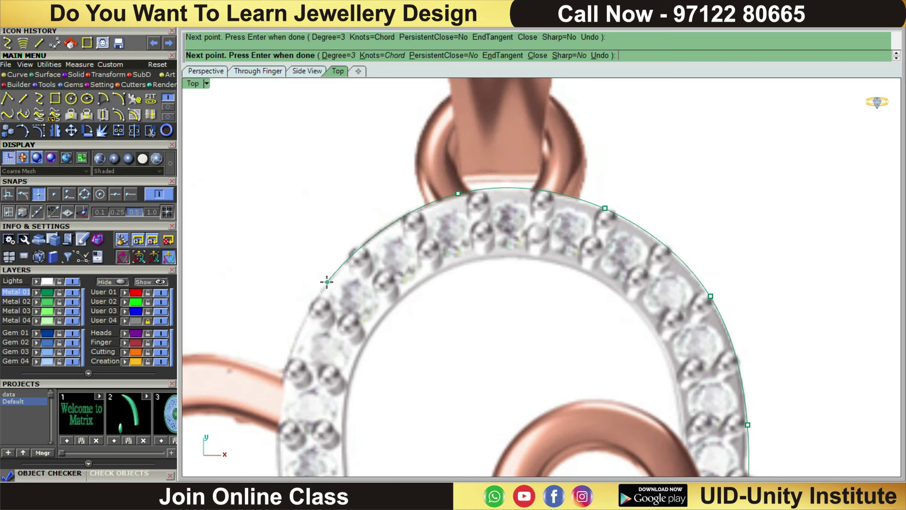
Continue the curve down the band's left side to the bottom tip and finish it.
left_click(327, 281)
scroll(325, 282, "down", 2)
scroll(326, 282, "down", 2)
scroll(337, 250, "up", 3)
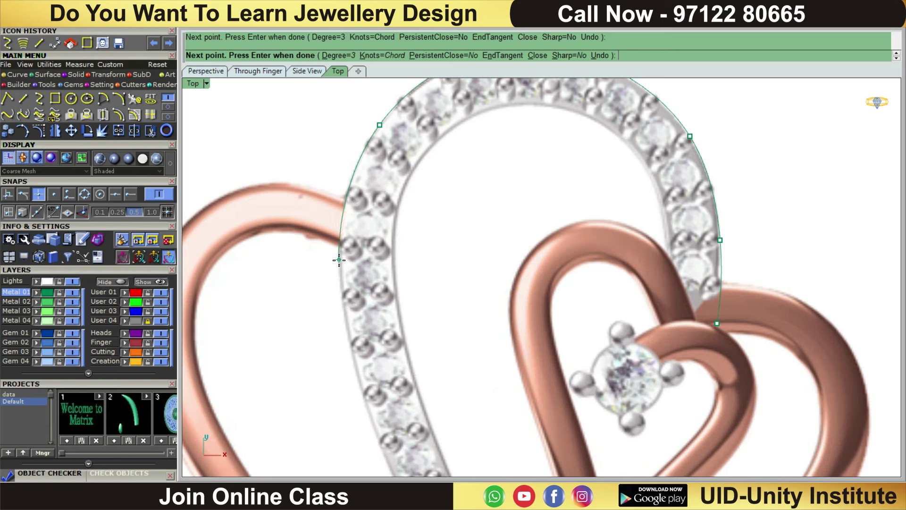
left_click(359, 383)
right_click_drag(359, 383, 361, 196)
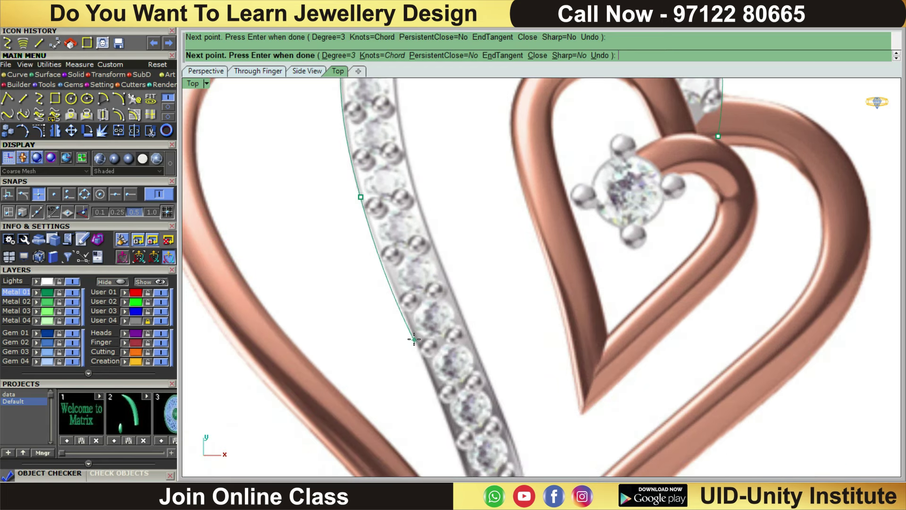
left_click(410, 338)
right_click_drag(410, 338, 403, 180)
left_click(460, 314)
left_click(491, 423)
right_click_drag(490, 423, 491, 226)
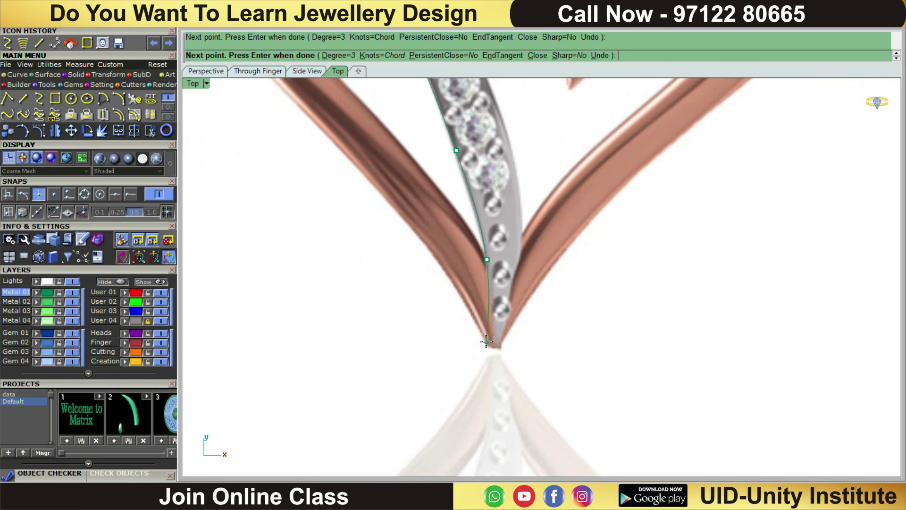
left_click(486, 340)
key("Return")
scroll(486, 252, "down", 3)
scroll(486, 252, "down", 2)
Measure the diamond band's width with an aligned dimension.
scroll(495, 264, "up", 5)
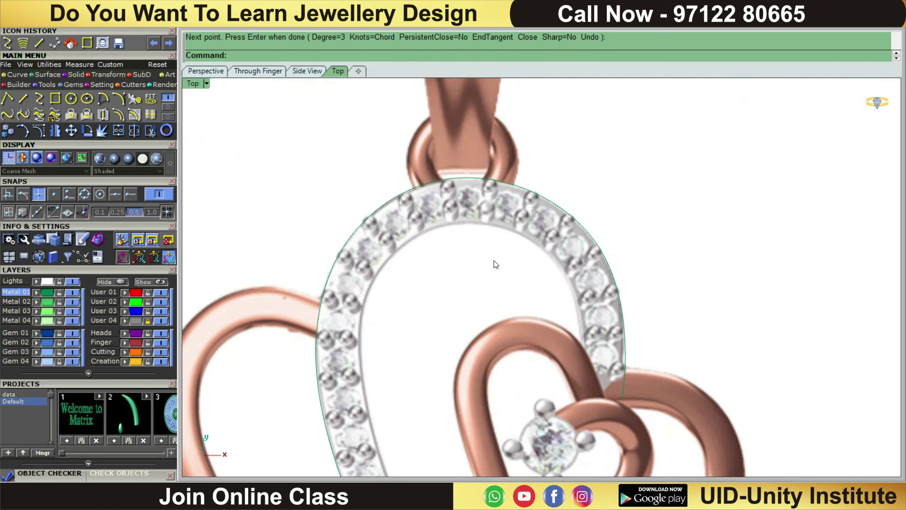
scroll(495, 264, "down", 1)
scroll(349, 365, "up", 1)
scroll(349, 365, "down", 1)
left_click_drag(461, 363, 349, 223)
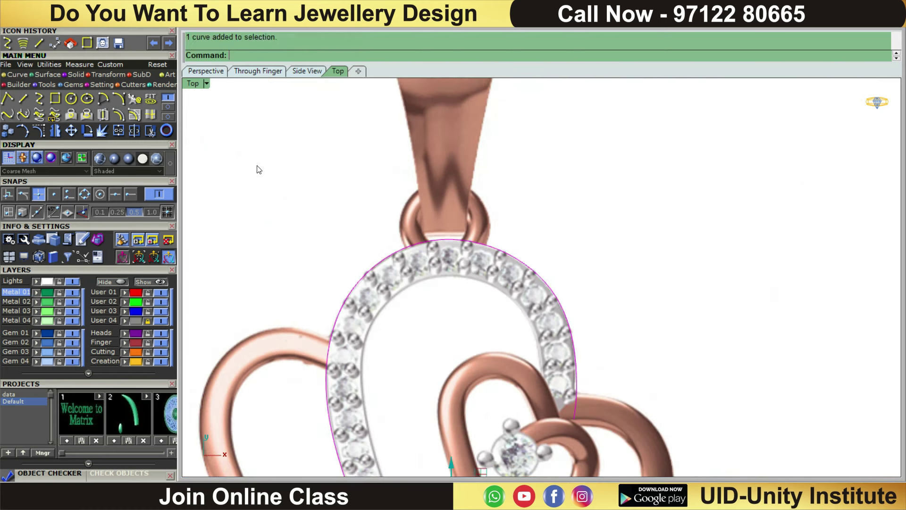
left_click(87, 67)
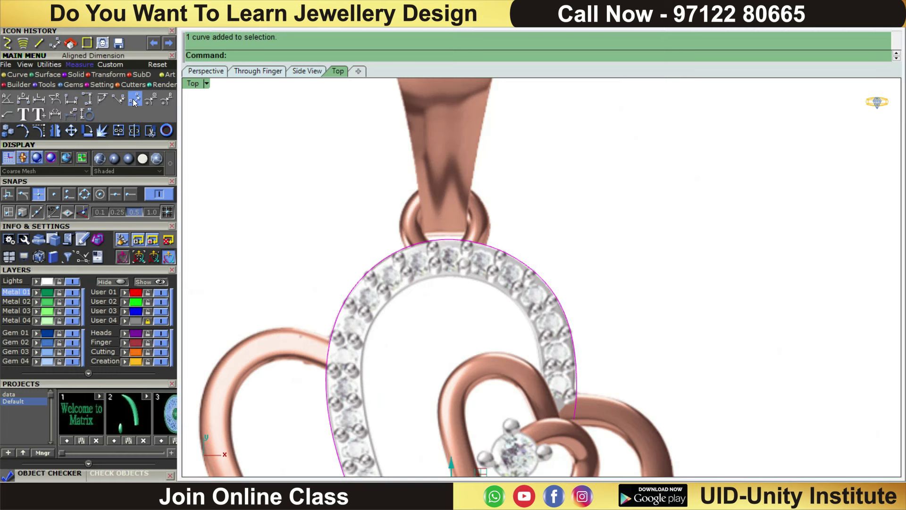
left_click(135, 98)
scroll(304, 259, "up", 2)
scroll(401, 259, "up", 2)
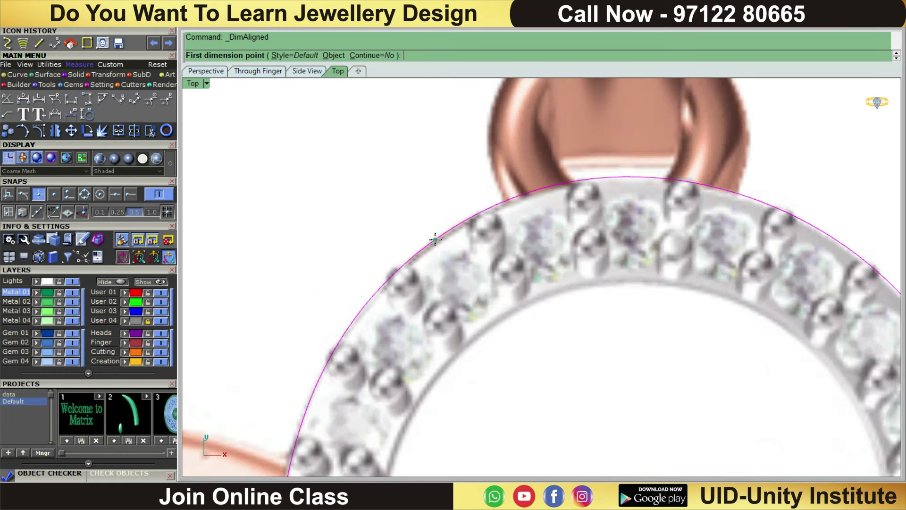
left_click(434, 239)
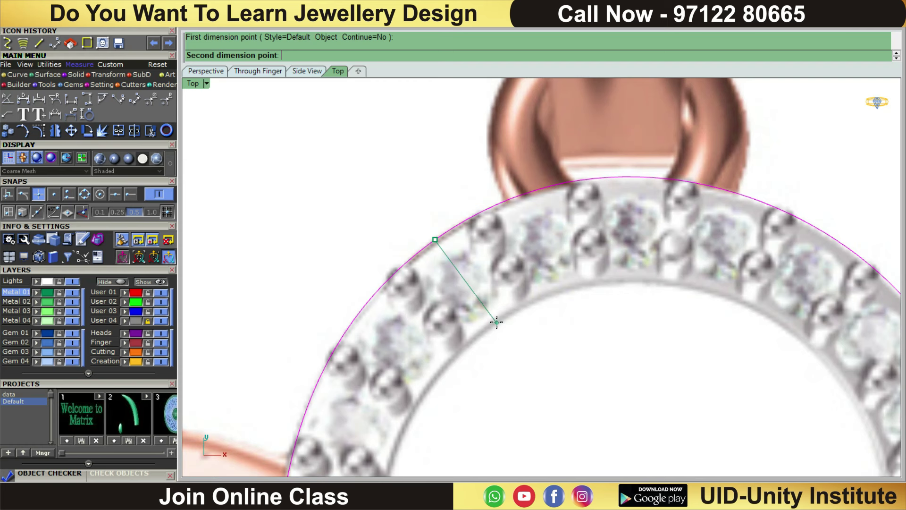
left_click(497, 322)
scroll(500, 316, "down", 2)
key("Escape")
Offset the outer arc curve 1.3 toward the band's inner side.
left_click(489, 254)
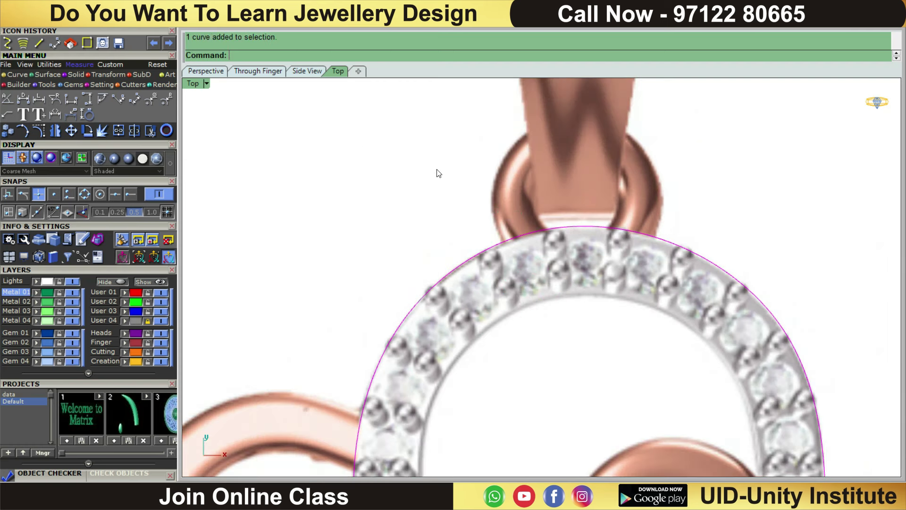
left_click(15, 75)
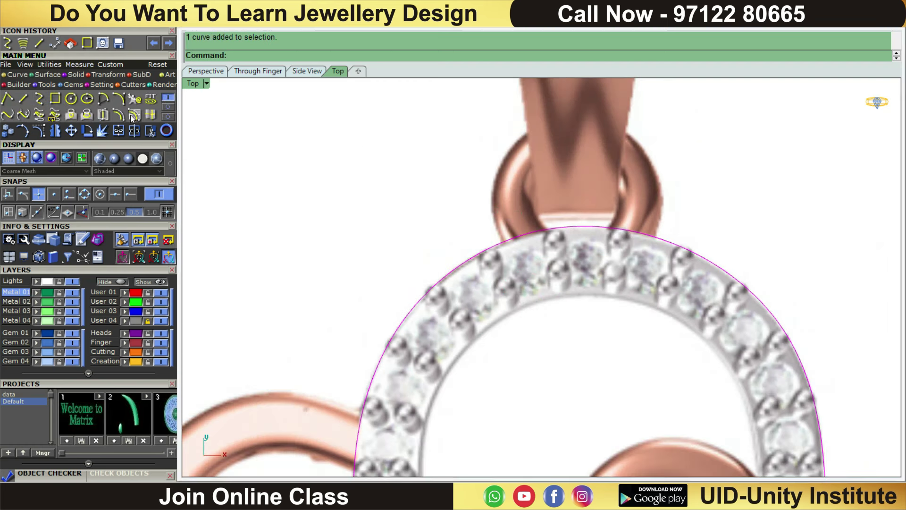
left_click(121, 115)
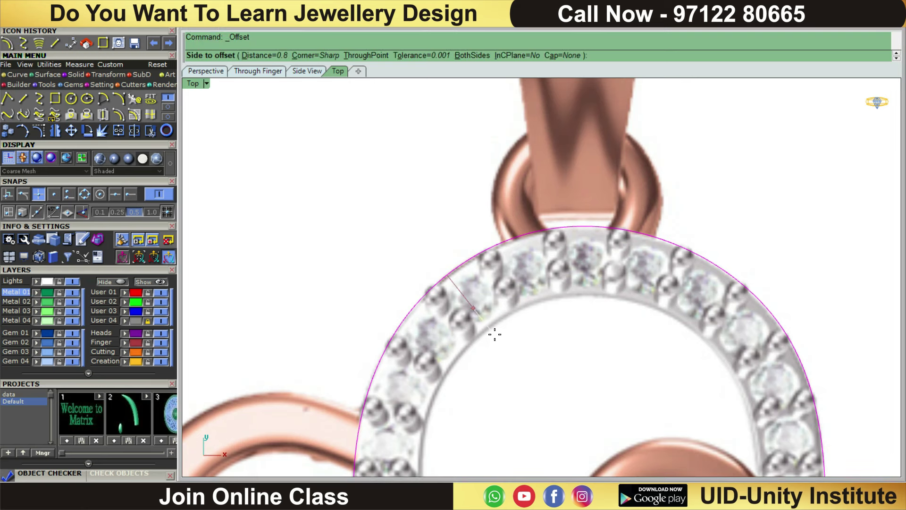
type("1.3")
key("Return")
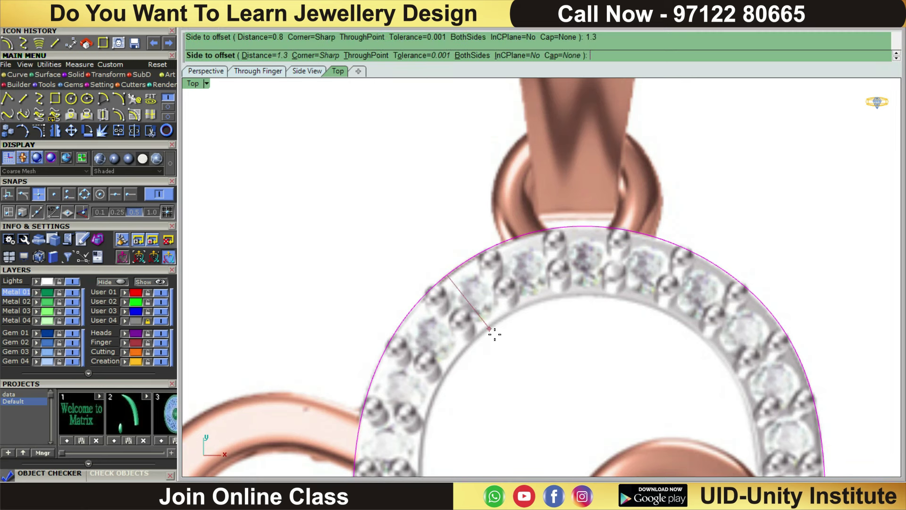
left_click(494, 334)
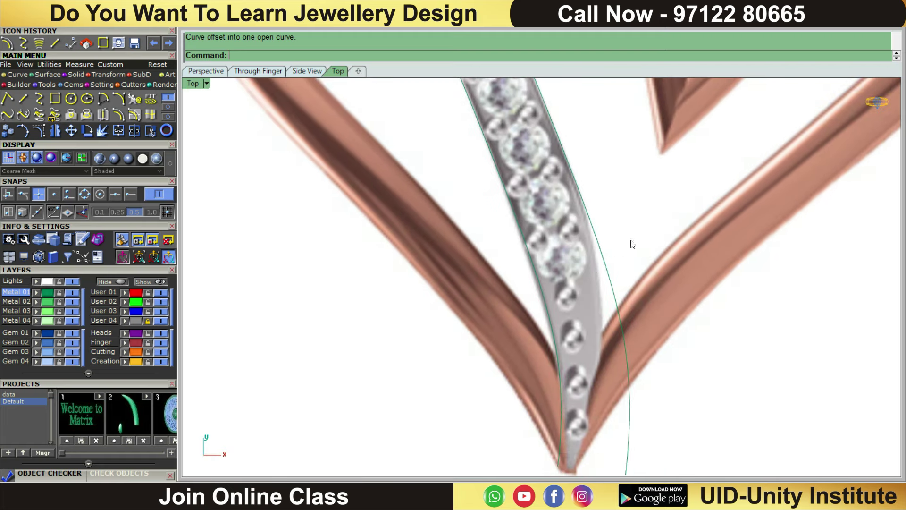
Rebuild the offset curve with the default settings.
left_click(593, 266)
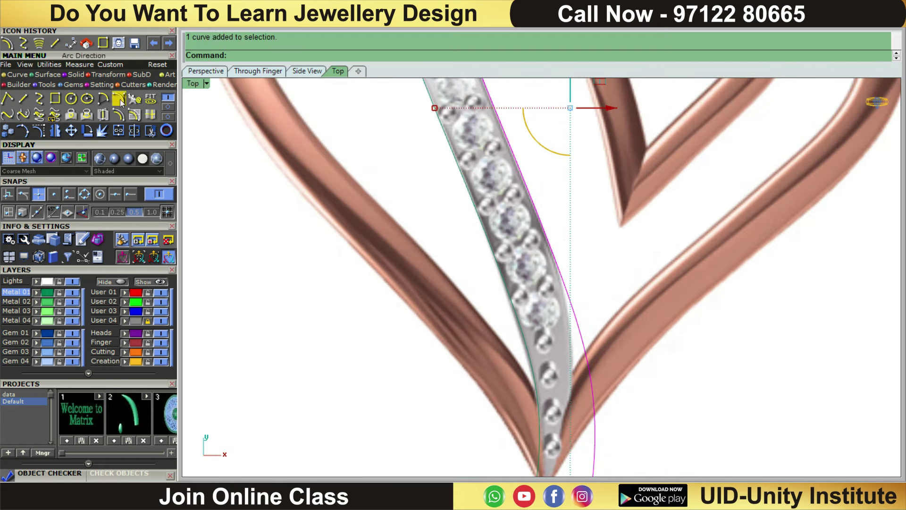
right_click_drag(435, 150, 425, 184)
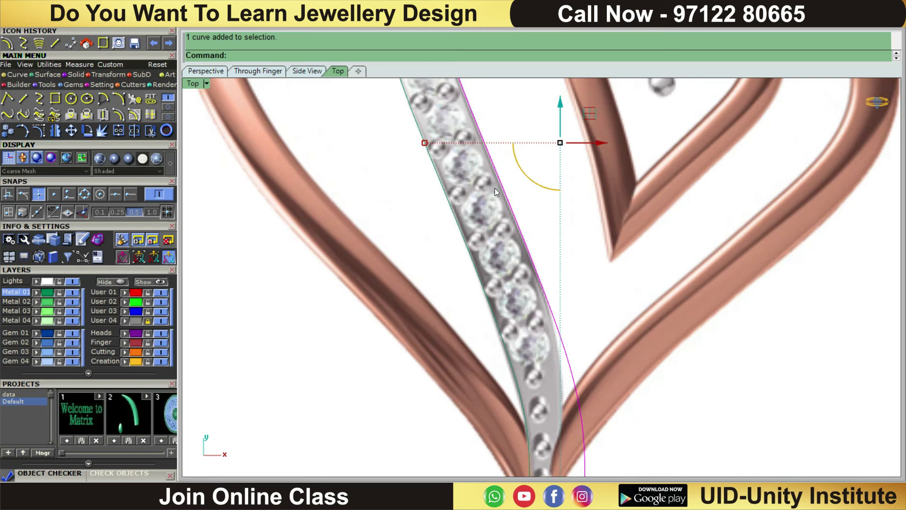
key("F10")
scroll(505, 217, "down", 4)
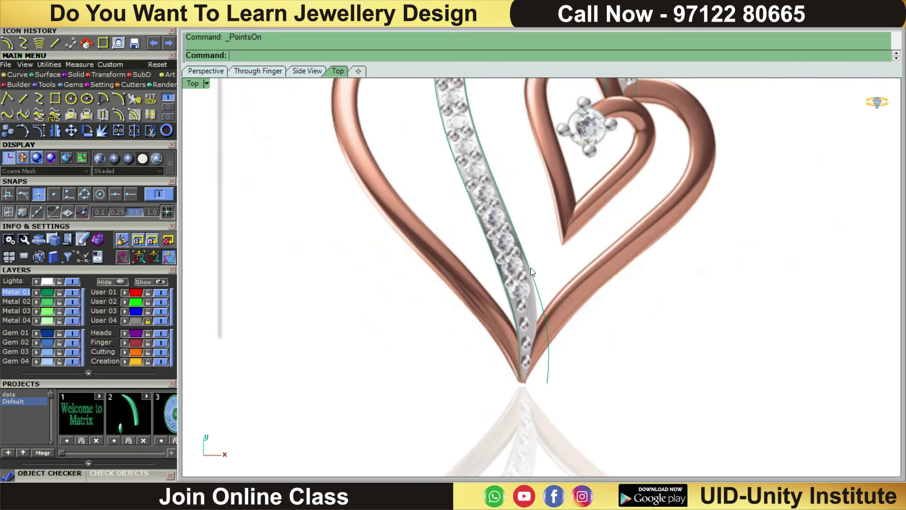
left_click(531, 268)
left_click(139, 96)
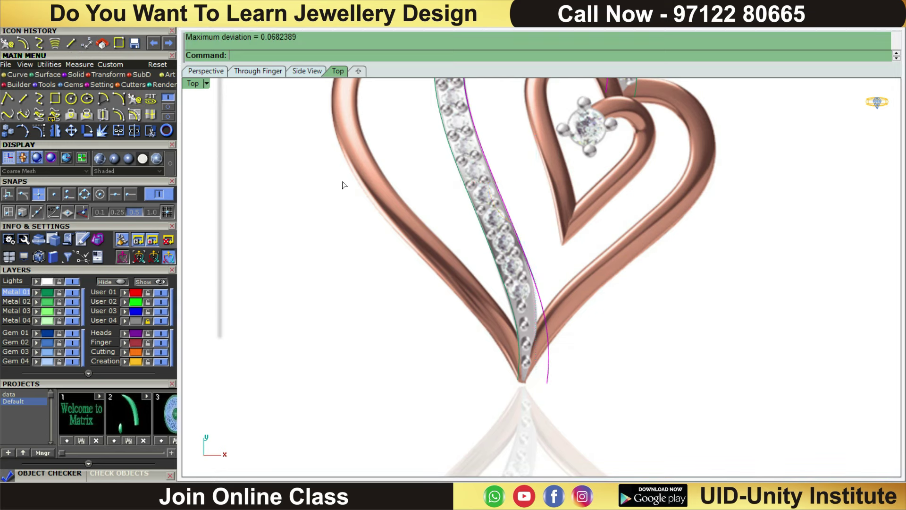
left_click(500, 301)
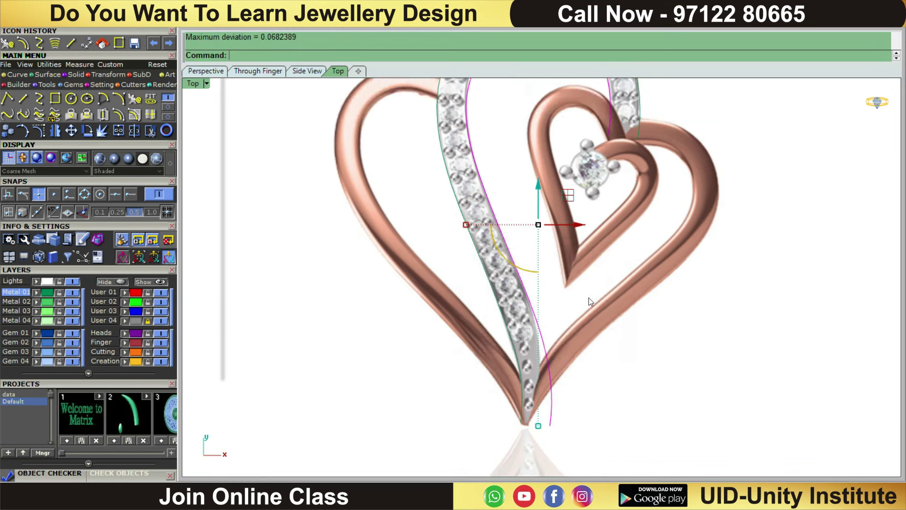
scroll(584, 228, "up", 3)
scroll(584, 228, "up", 2)
Move the curve's end point onto the band tip and pull a nearby point onto the edge.
key("F10")
right_click_drag(562, 247, 565, 179)
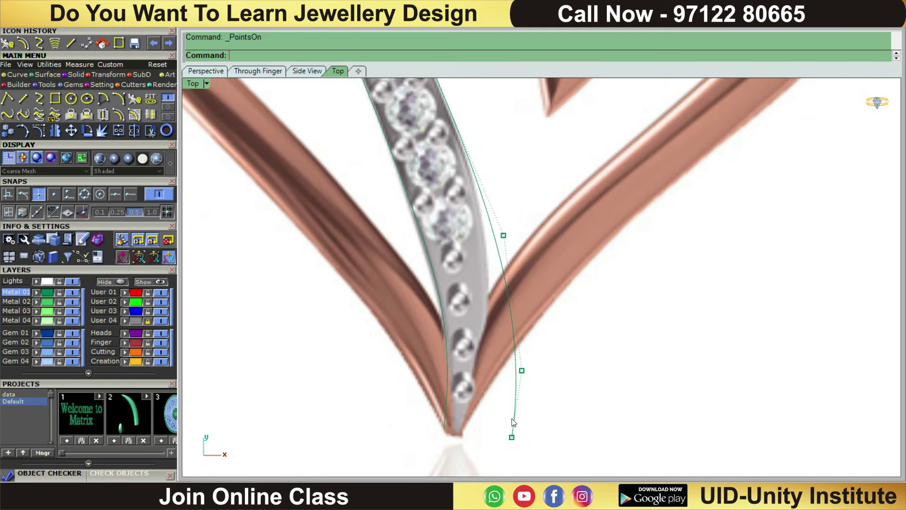
right_click_drag(513, 421, 549, 358)
left_click(548, 375)
left_click_drag(548, 375, 498, 373)
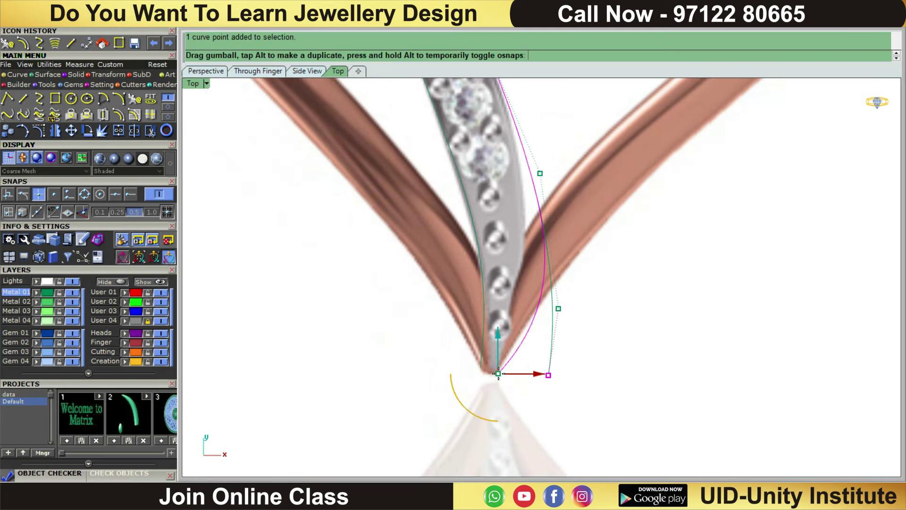
key("Escape")
left_click(558, 308)
left_click_drag(605, 315, 564, 314)
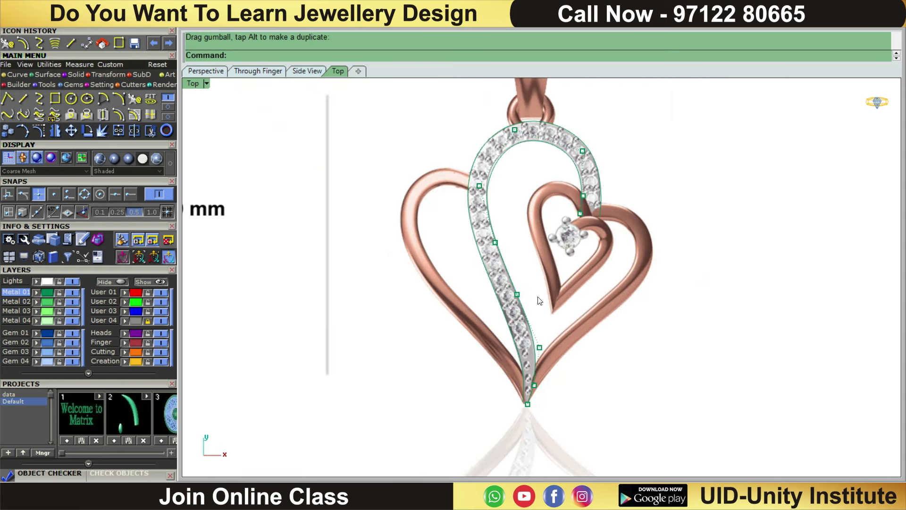
Adjust control points on both band curves around the top arch to match the band edges.
scroll(565, 187, "up", 2)
scroll(490, 209, "up", 3)
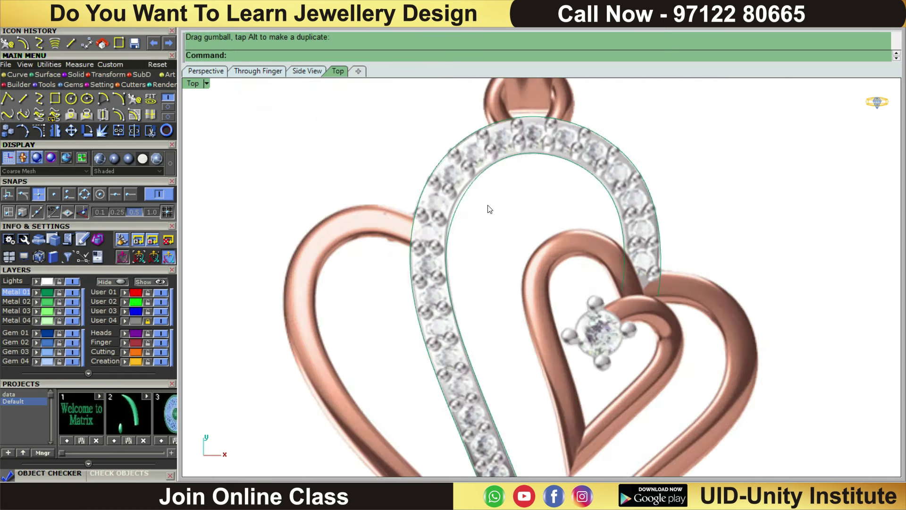
scroll(490, 209, "up", 2)
left_click_drag(493, 222, 439, 174)
scroll(434, 184, "up", 1)
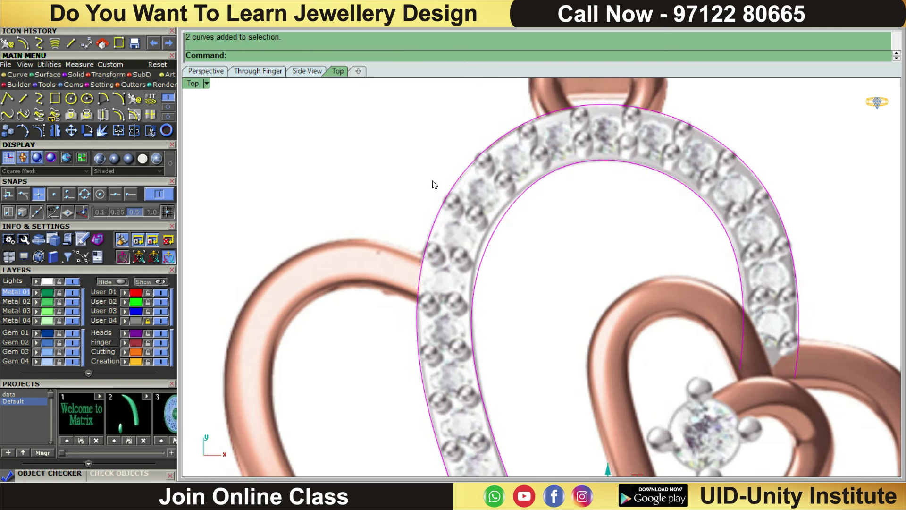
key("F10")
left_click_drag(343, 139, 504, 350)
left_click_drag(465, 243, 530, 247)
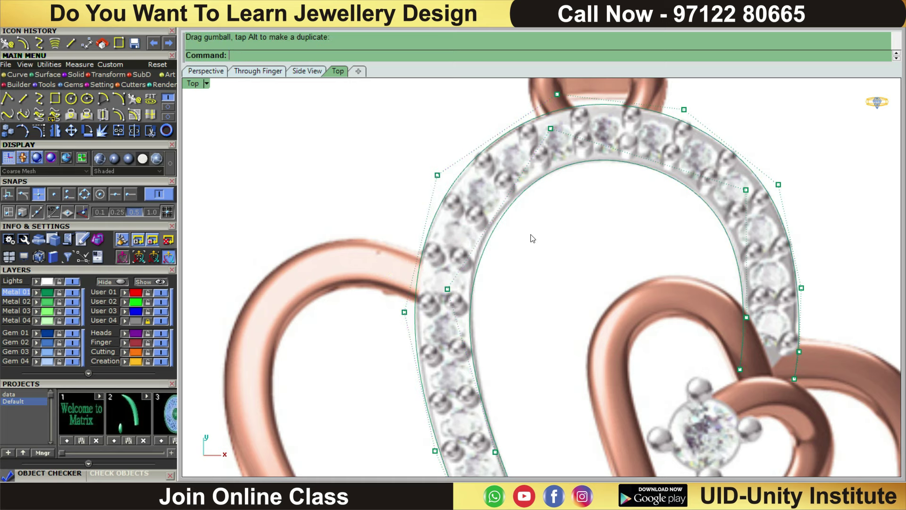
scroll(501, 264, "down", 1)
left_click(463, 279)
left_click_drag(465, 254, 466, 242)
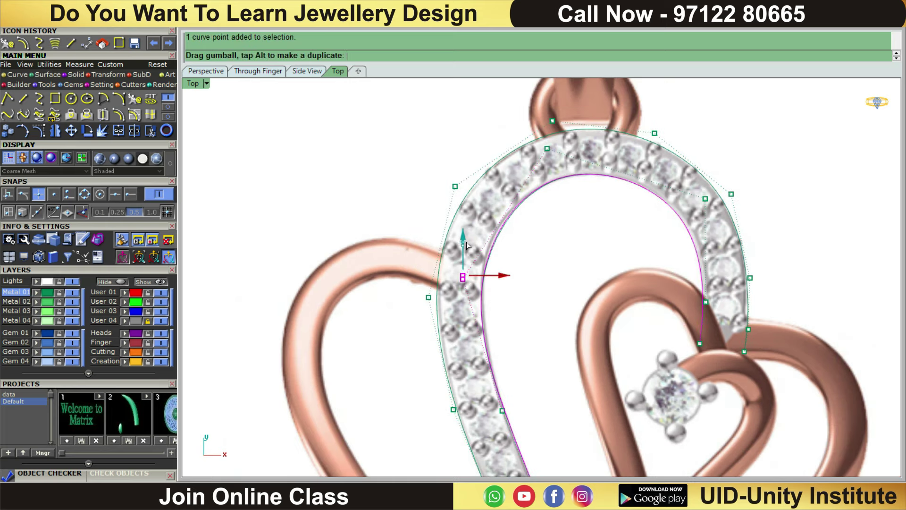
scroll(513, 249, "down", 2)
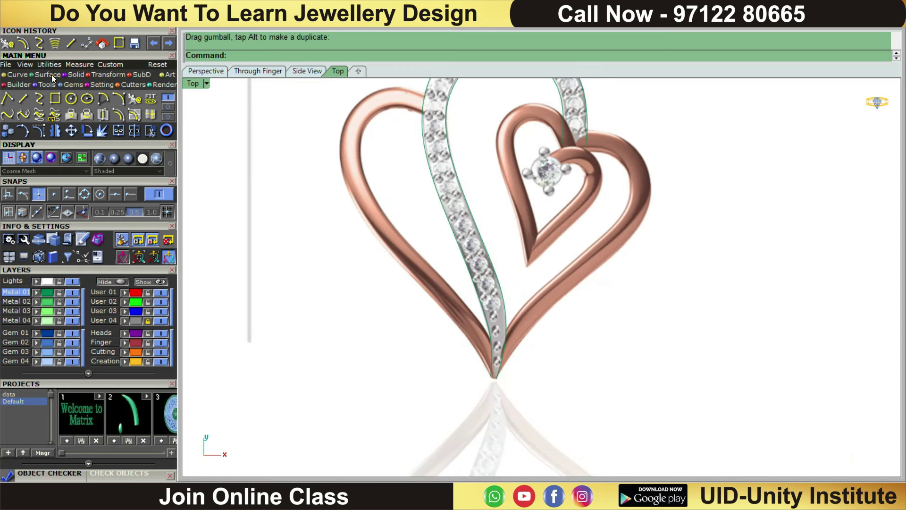
Start an interpolated curve at the diamond band and trace over the right heart's shoulder.
left_click(38, 98)
scroll(580, 209, "up", 3)
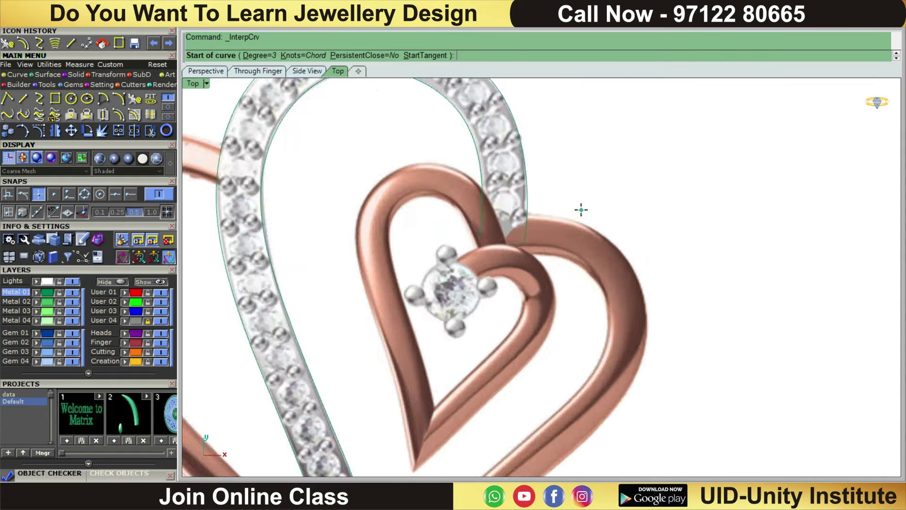
scroll(581, 210, "up", 3)
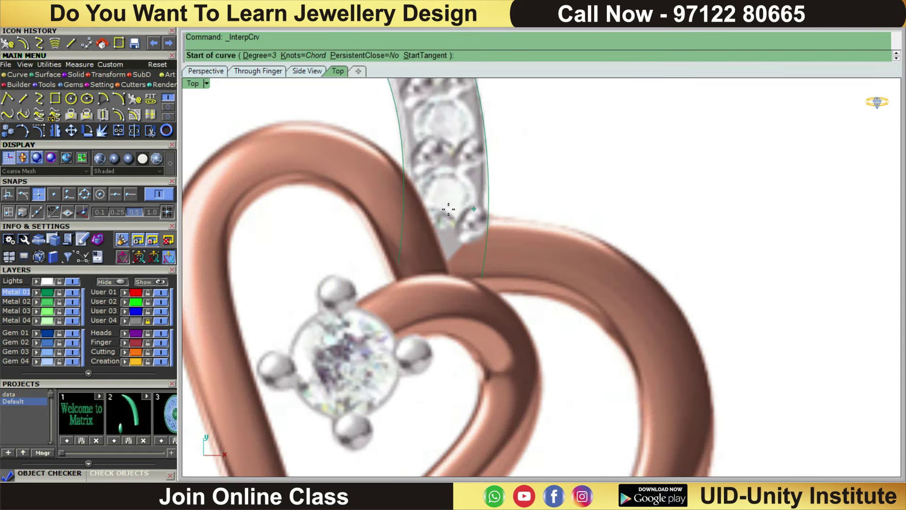
left_click(420, 217)
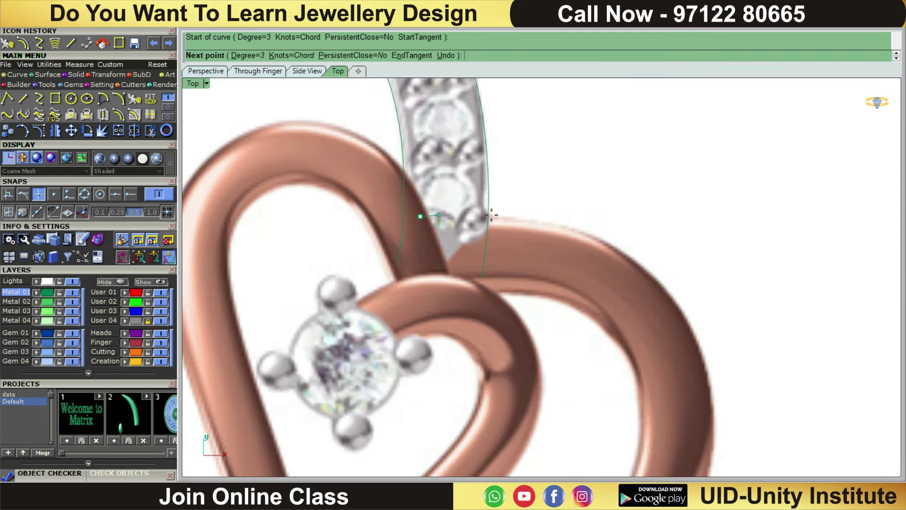
left_click(532, 219)
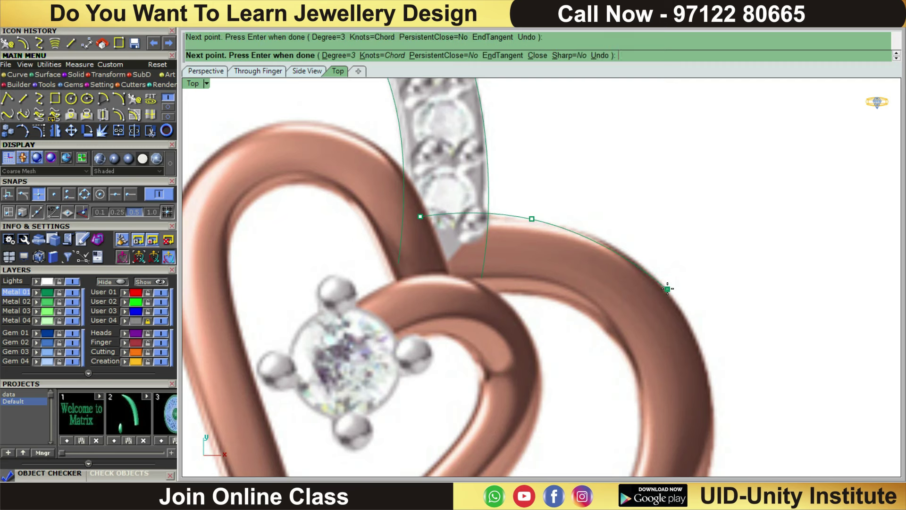
scroll(667, 288, "down", 2)
left_click(601, 163)
left_click(622, 270)
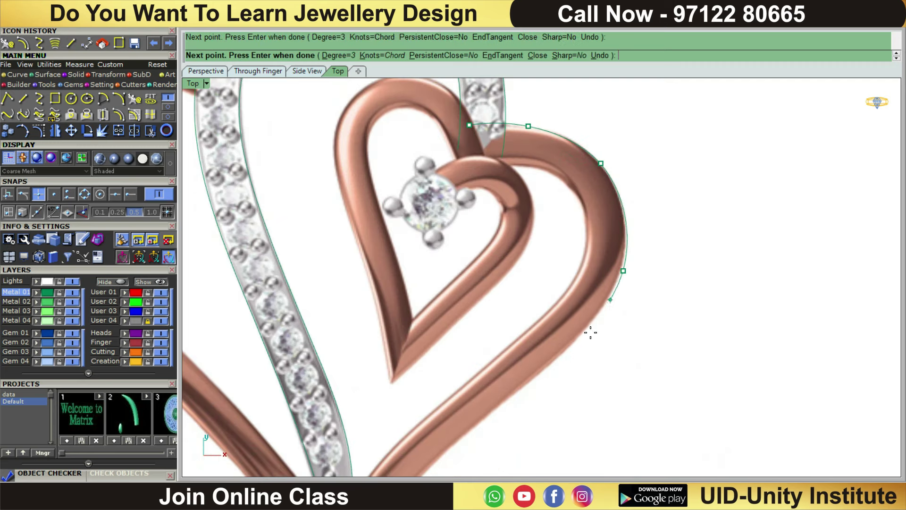
Continue the curve down the right heart's outer edge to the bottom tip and finish it.
left_click(544, 364)
right_click_drag(545, 365, 597, 250)
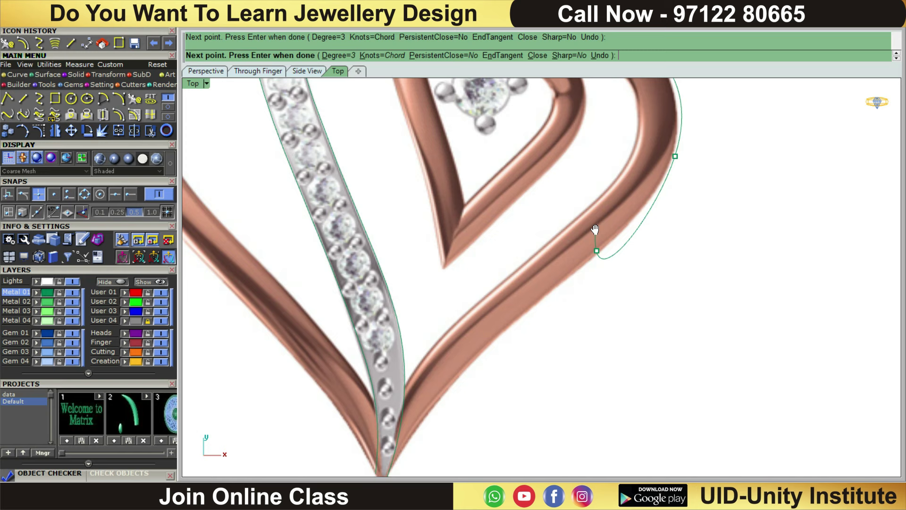
left_click(489, 338)
right_click_drag(489, 338, 553, 215)
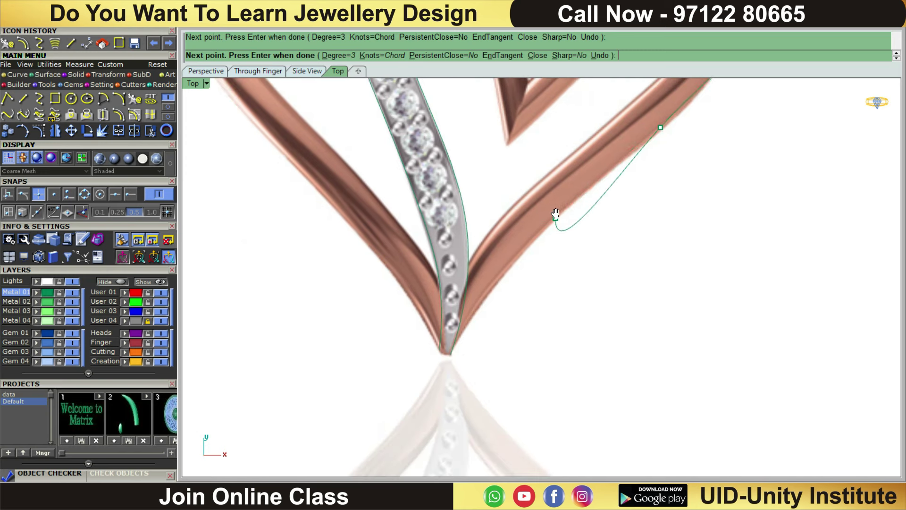
left_click(453, 353)
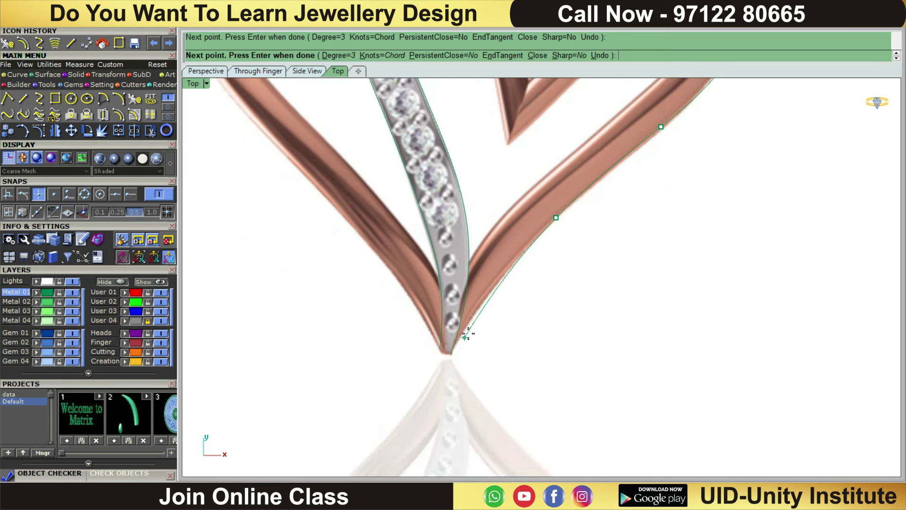
left_click(484, 298)
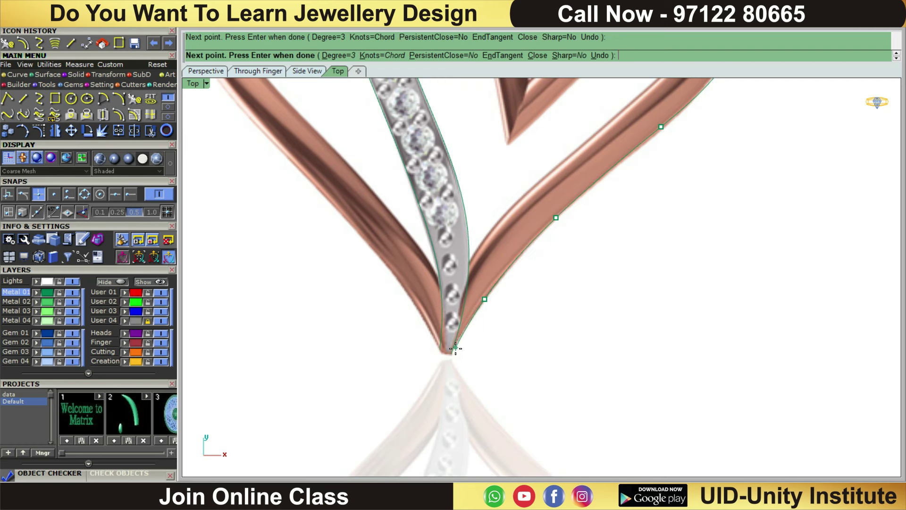
key("Return")
scroll(453, 353, "down", 5)
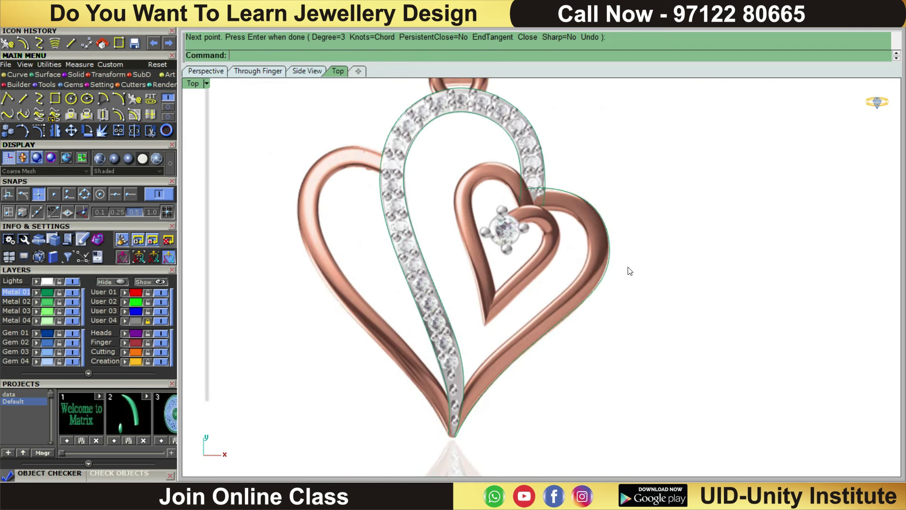
Nudge a control point of the right-heart curve onto the heart's outer edge.
left_click(597, 291)
scroll(597, 296, "up", 2)
key("F10")
left_click(613, 307)
scroll(663, 360, "up", 3)
left_click_drag(585, 310, 568, 305)
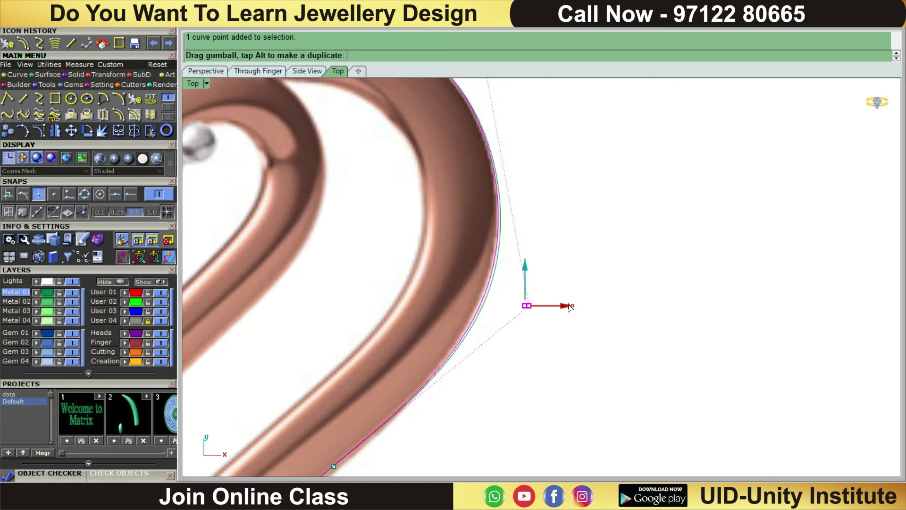
Select the right heart's outer curve and start an aligned dimension measurement.
scroll(598, 245, "down", 3)
left_click(578, 255)
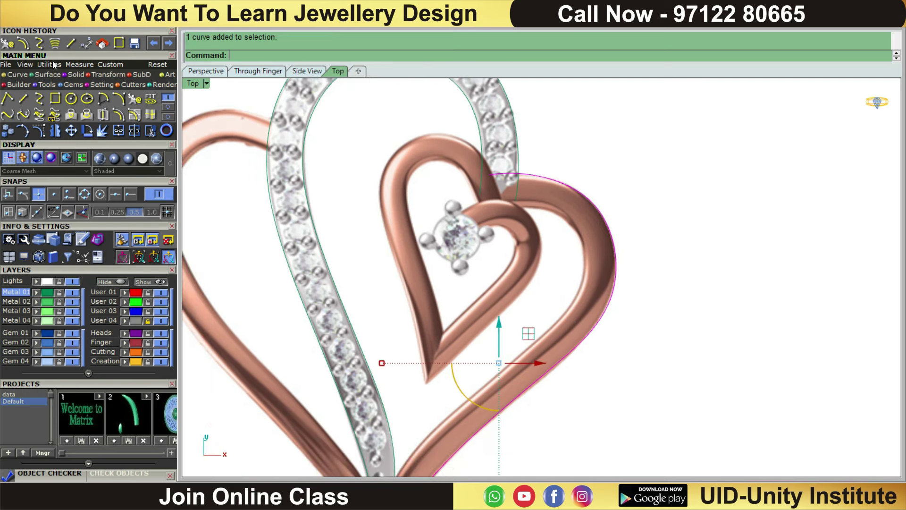
left_click(139, 100)
Measure the band width across the right heart.
scroll(470, 259, "up", 3)
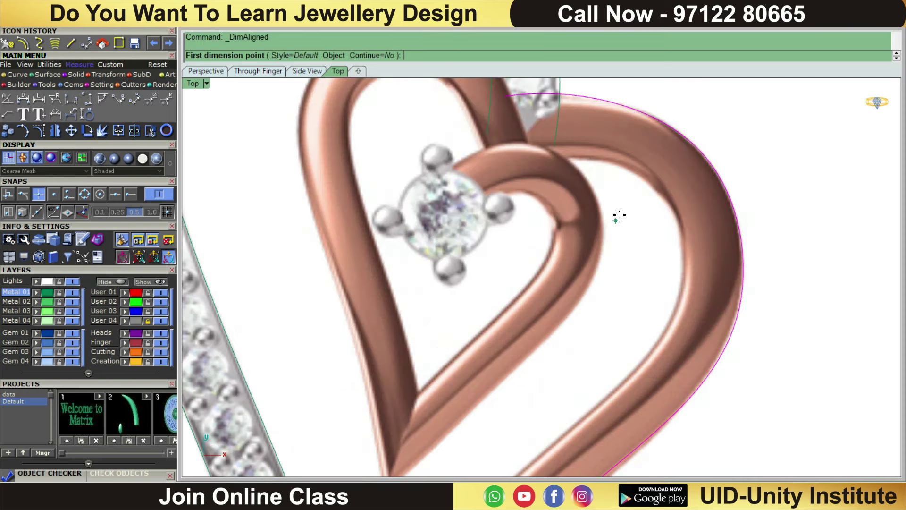
left_click(722, 181)
left_click(670, 211)
key("Escape")
scroll(686, 189, "down", 3)
Offset the right heart's outer curve 1.1 toward the inside.
left_click(667, 192)
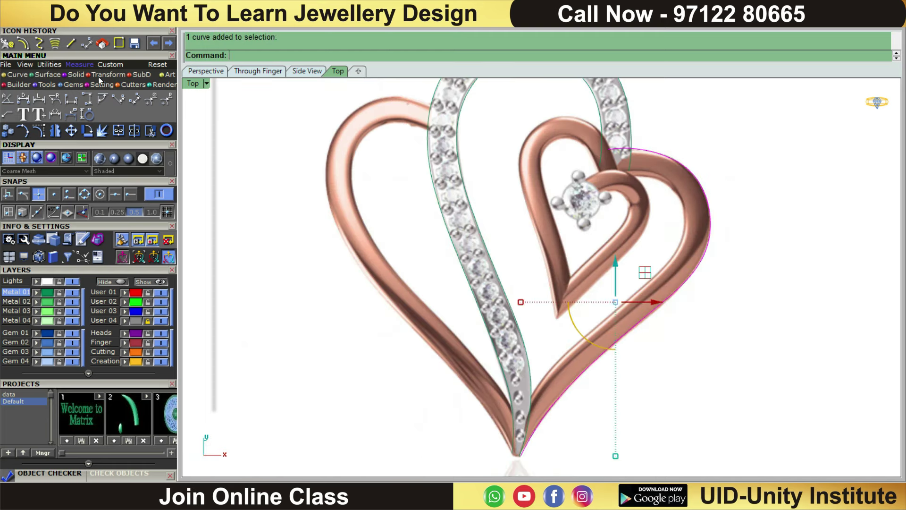
left_click(21, 74)
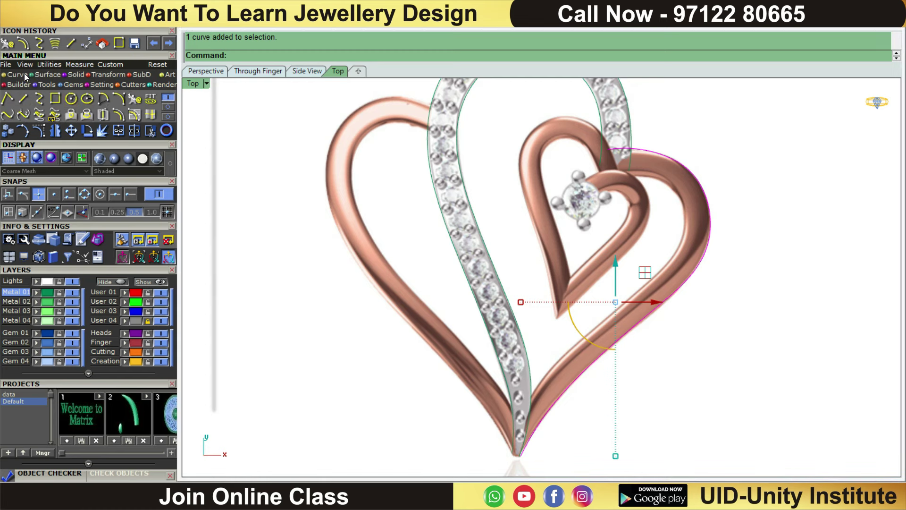
left_click(119, 115)
type("1.1")
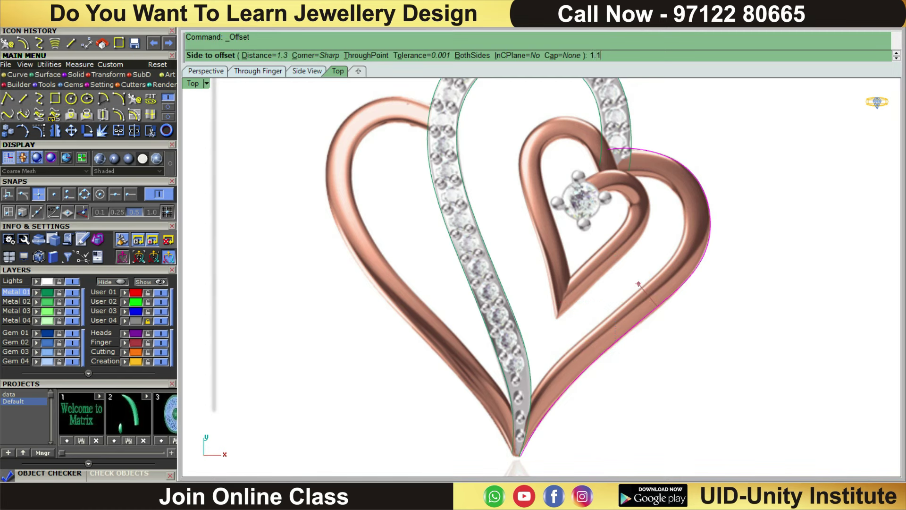
key("Return")
left_click(641, 286)
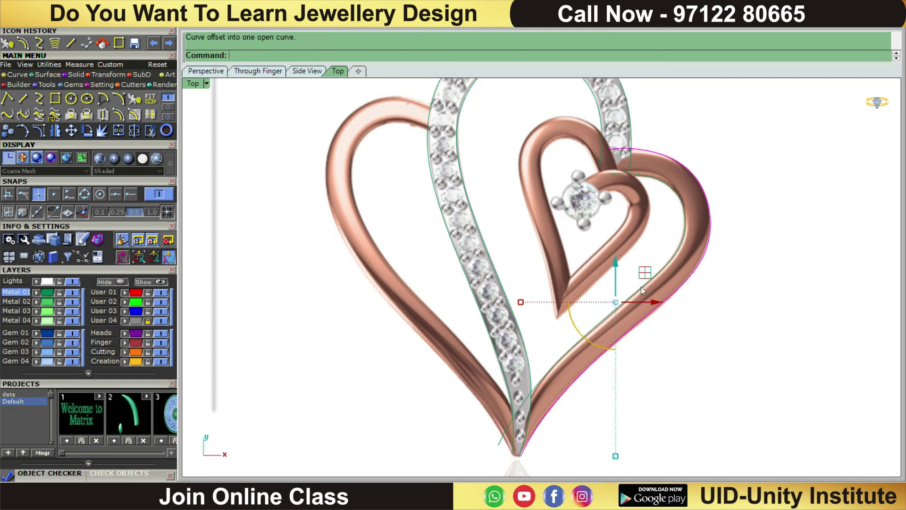
Rebuild the new offset curve with 10 points.
scroll(516, 389, "up", 4)
left_click(523, 300)
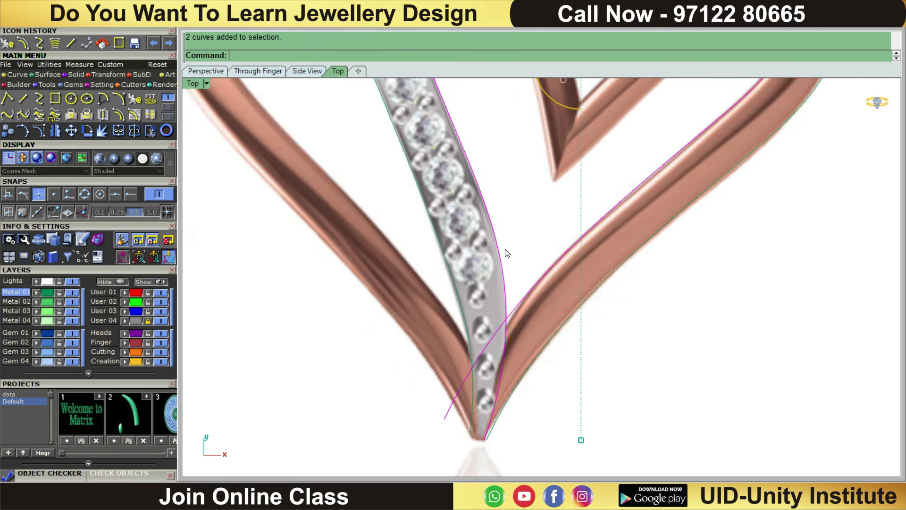
scroll(503, 211, "down", 3)
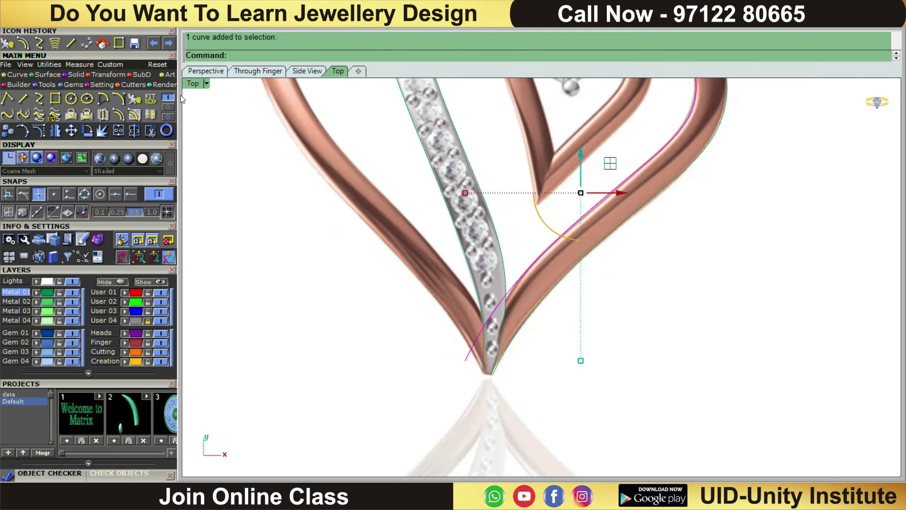
left_click(134, 99)
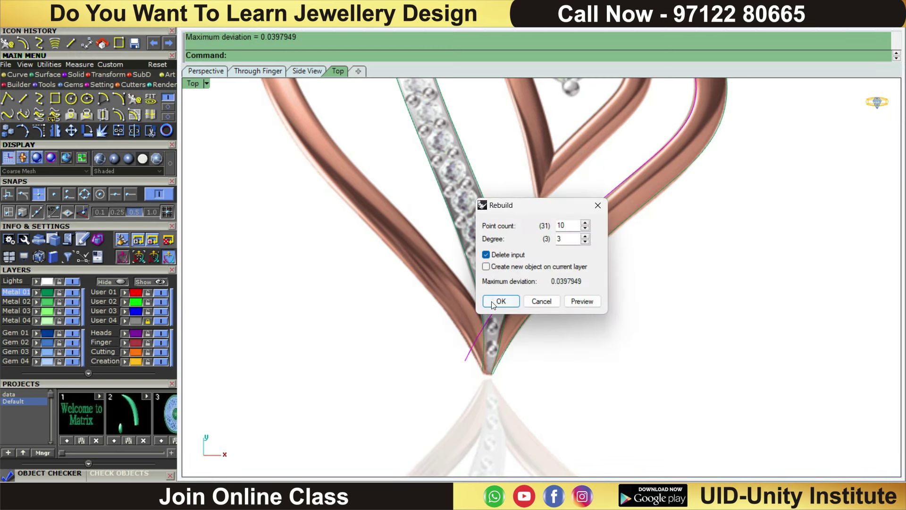
left_click(500, 301)
Show the offset curve's control points and move the tip point onto the V tip.
scroll(493, 304, "up", 3)
scroll(537, 309, "up", 2)
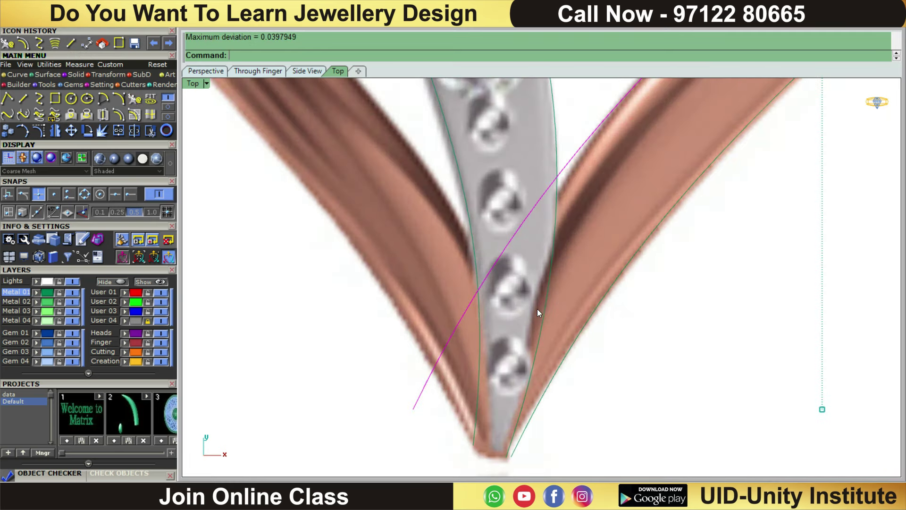
key("F10")
left_click_drag(413, 370, 385, 472)
mouse_move(414, 407)
left_mouse_down()
mouse_move(444, 444)
mouse_move(474, 452)
left_mouse_up()
left_click_drag(395, 260, 479, 375)
Shift the neighbouring control points right so the curve follows the band.
left_click_drag(482, 333, 626, 320)
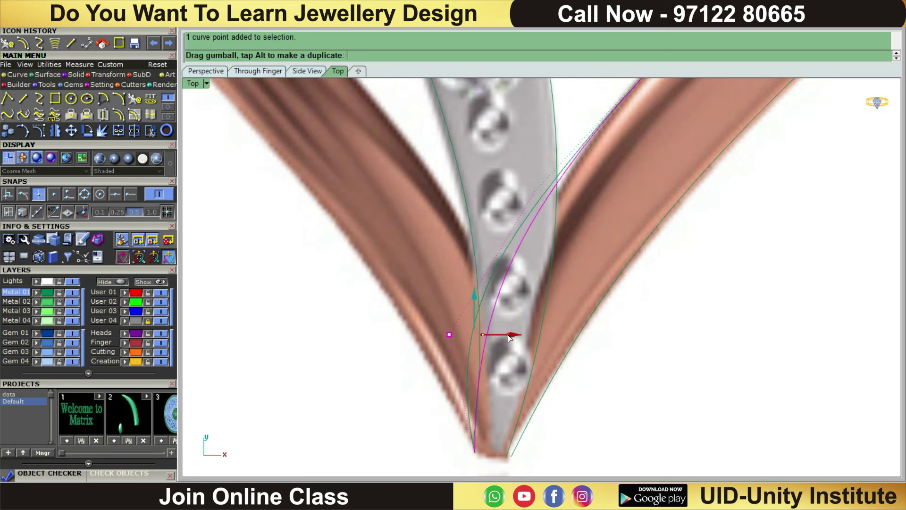
left_click_drag(510, 340, 518, 339)
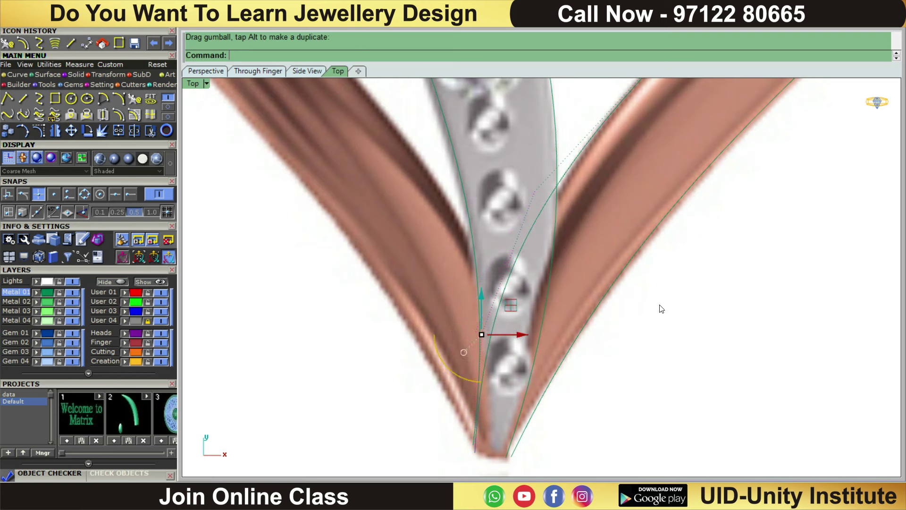
scroll(655, 274, "up", 2)
scroll(558, 260, "up", 2)
mouse_move(556, 257)
left_mouse_down()
mouse_move(585, 312)
mouse_move(618, 293)
left_mouse_up()
scroll(656, 270, "down", 2)
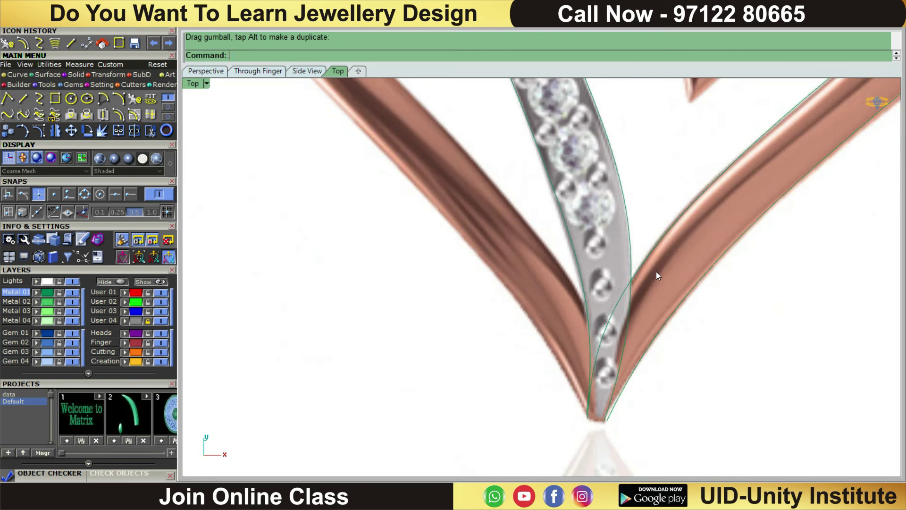
scroll(655, 271, "down", 5)
scroll(488, 171, "up", 1)
scroll(504, 212, "up", 3)
scroll(505, 212, "up", 2)
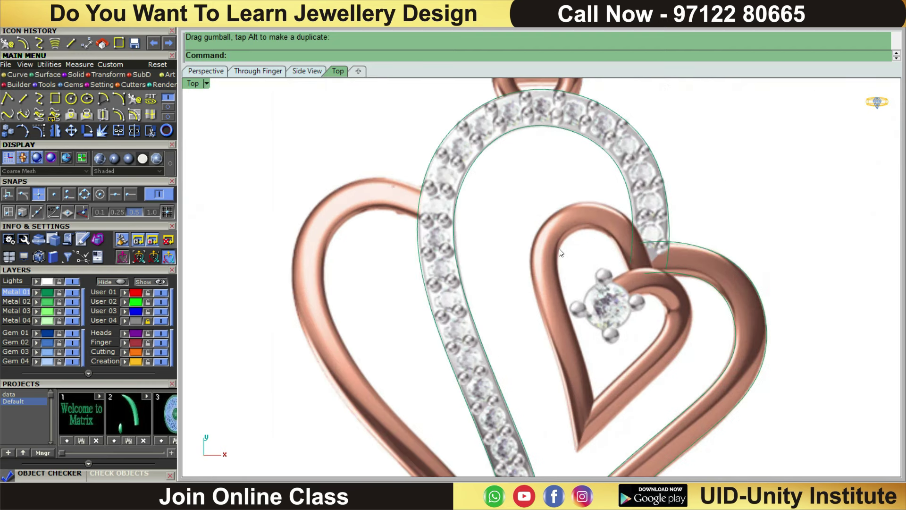
Start an interpolated curve at the diamond band, tracing over the left heart's top and outer side.
left_click(38, 98)
scroll(437, 226, "up", 3)
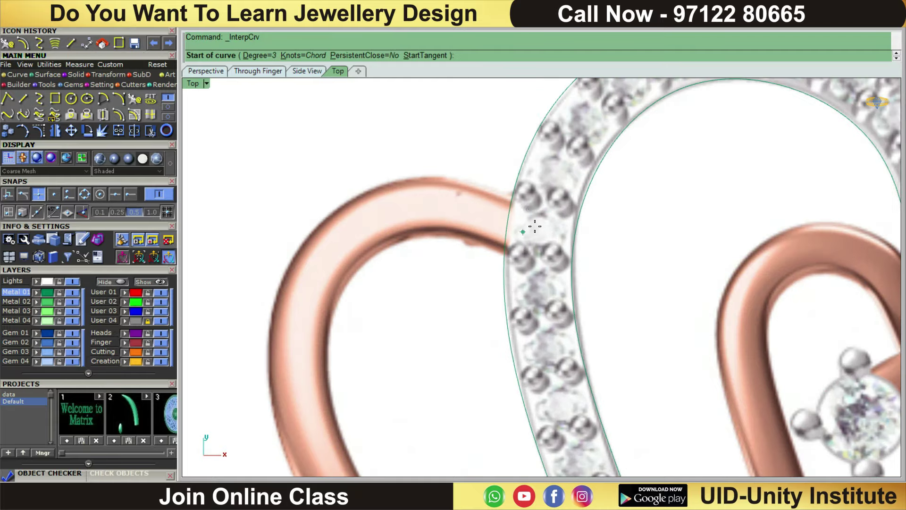
left_click(525, 199)
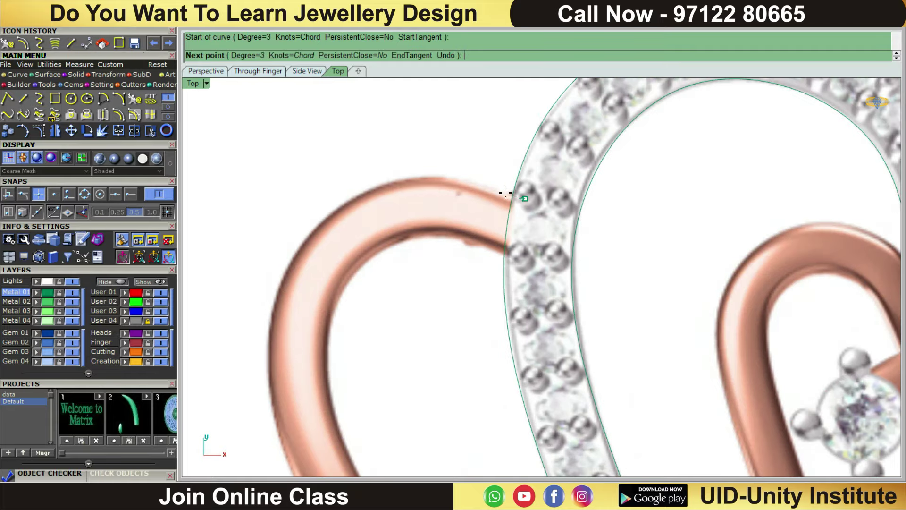
left_click(429, 173)
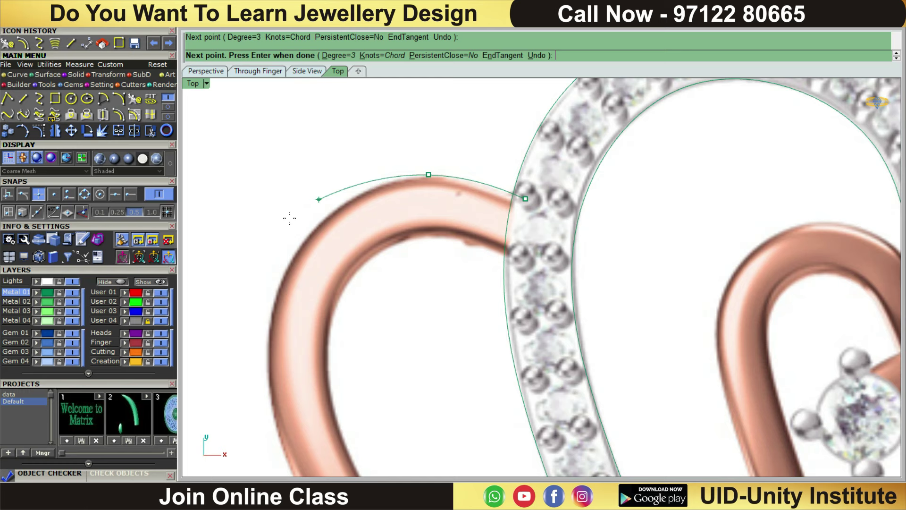
left_click(283, 273)
left_click(281, 452)
Continue the curve down the lower left edge to the V tip and finish it.
right_click_drag(281, 452, 294, 244)
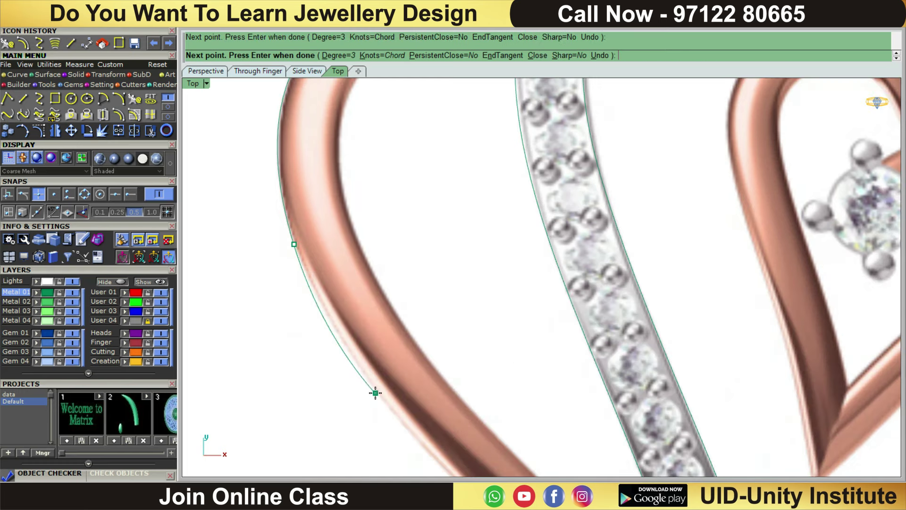
right_click_drag(375, 392, 398, 334)
scroll(429, 308, "down", 1)
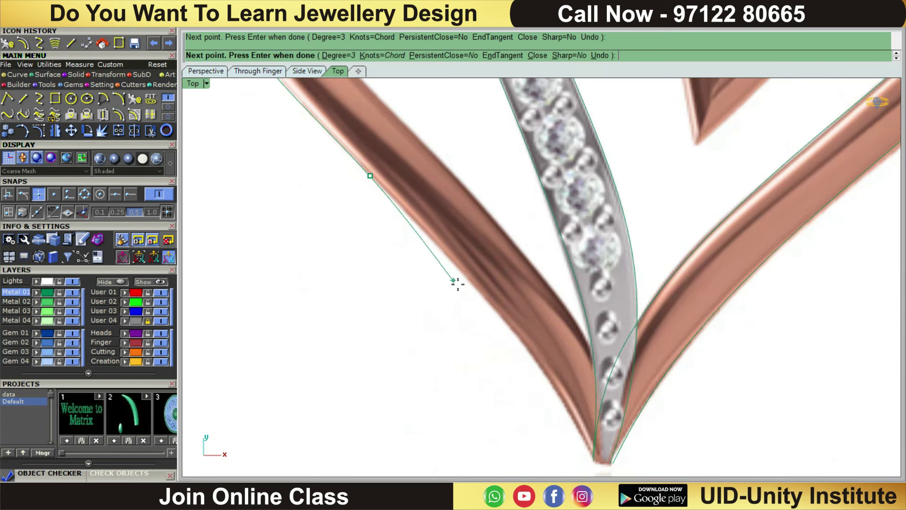
left_click(491, 303)
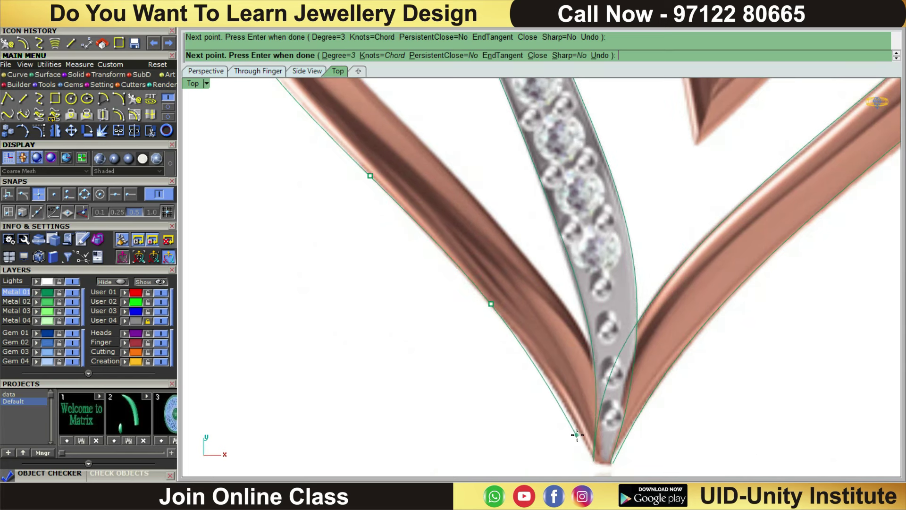
left_click(555, 389)
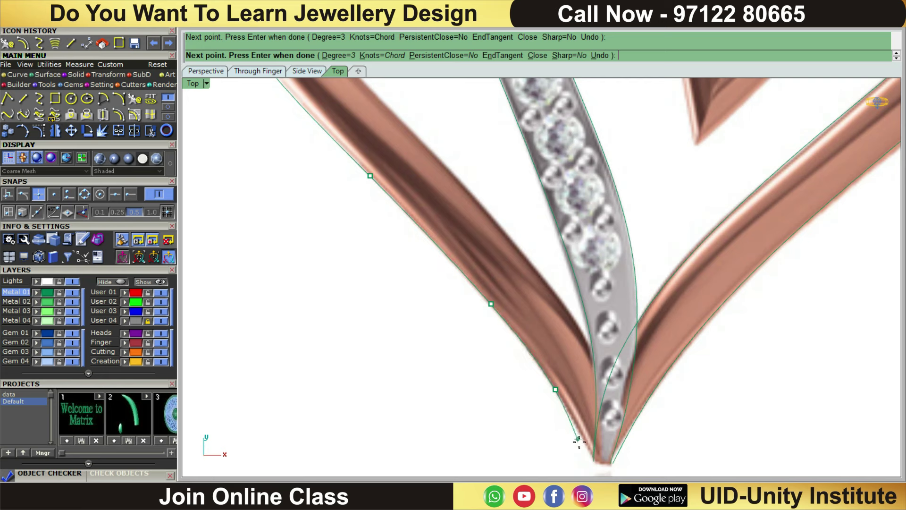
key("Return")
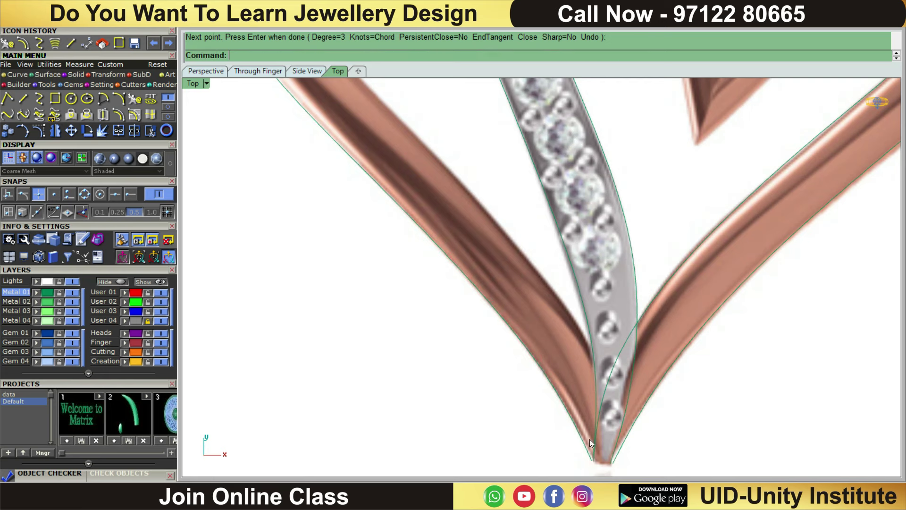
scroll(590, 438, "down", 3)
scroll(521, 327, "up", 2)
Move the new left curve's end points onto the diamond band edge.
left_click_drag(404, 148, 404, 147)
scroll(425, 189, "down", 3)
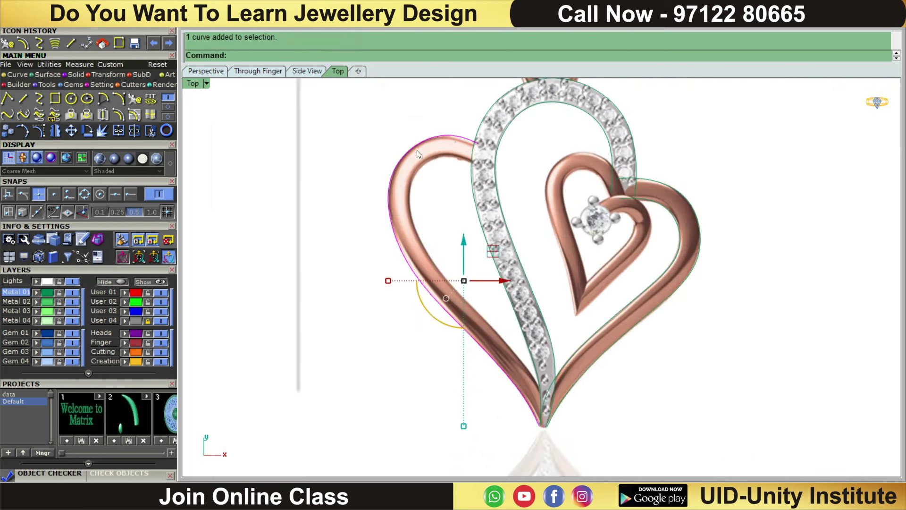
scroll(447, 248, "up", 3)
scroll(447, 248, "up", 2)
scroll(448, 249, "up", 2)
key("F10")
left_click_drag(486, 134, 611, 216)
left_click_drag(568, 150, 571, 154)
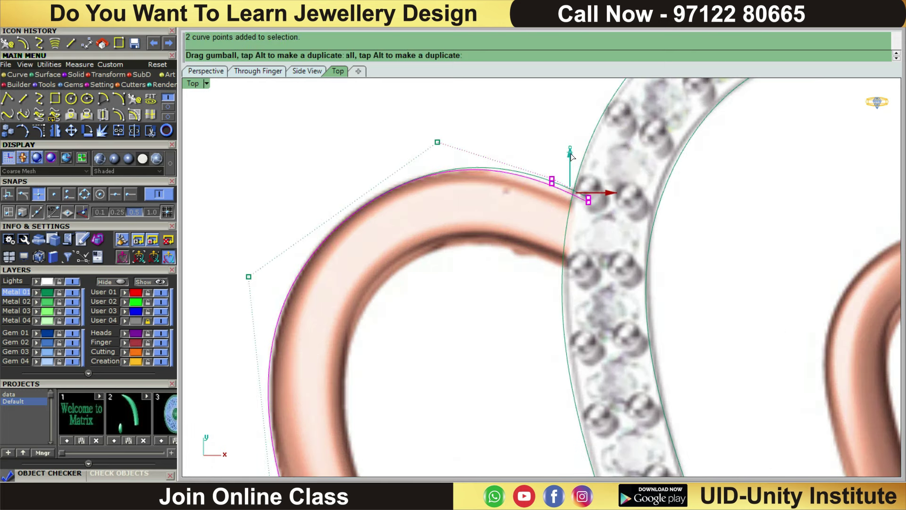
left_click(526, 112)
scroll(524, 117, "down", 2)
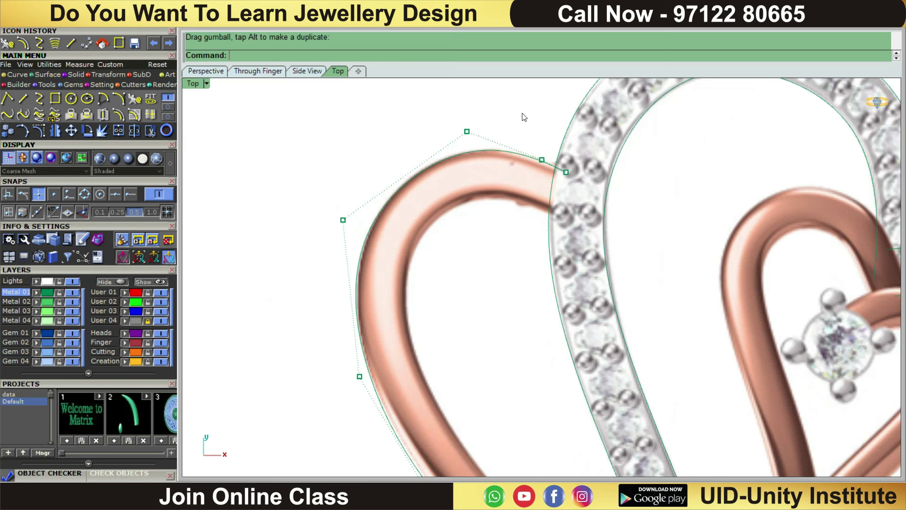
Measure across the left band with an aligned dimension, reading 1.09.
left_click(491, 150)
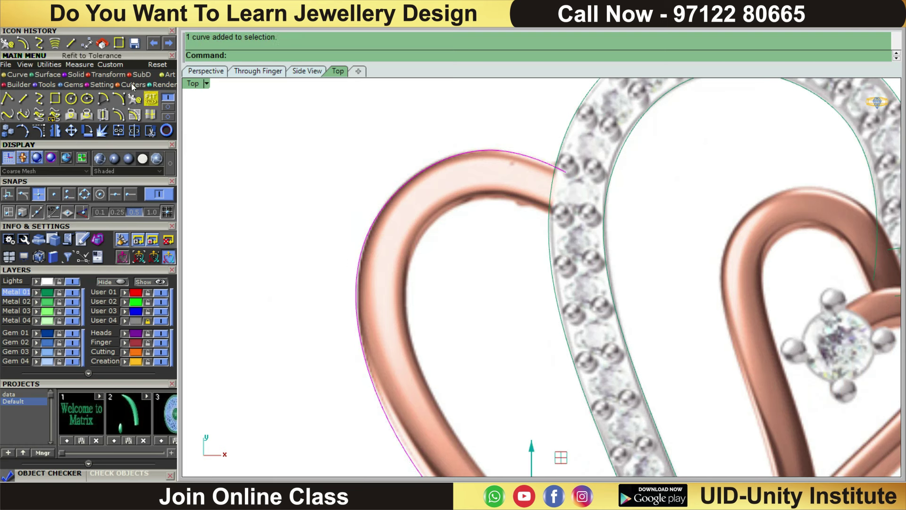
left_click(79, 64)
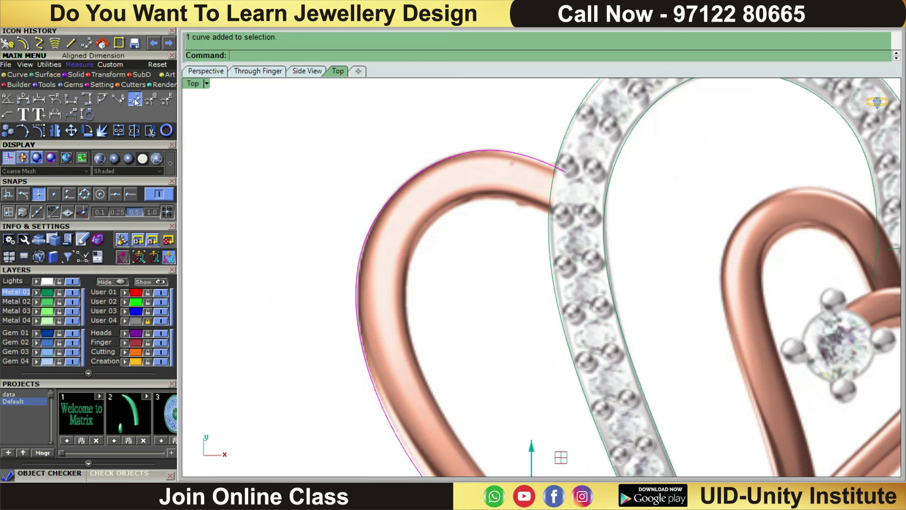
left_click(134, 99)
scroll(423, 226, "up", 2)
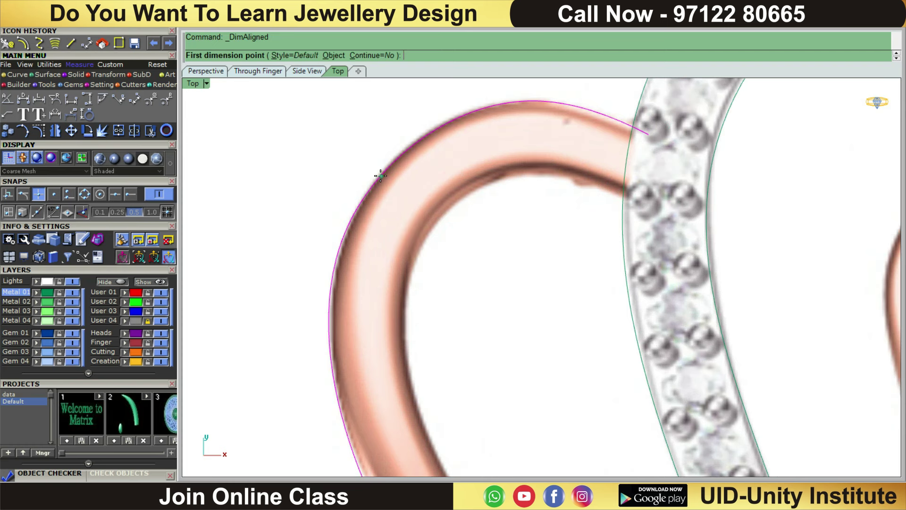
left_click(380, 176)
left_click(438, 217)
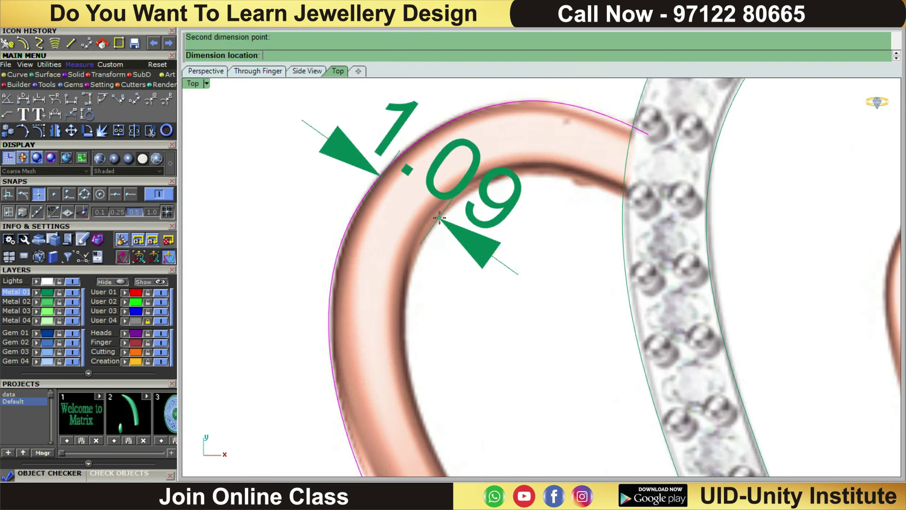
key("Escape")
scroll(452, 255, "down", 2)
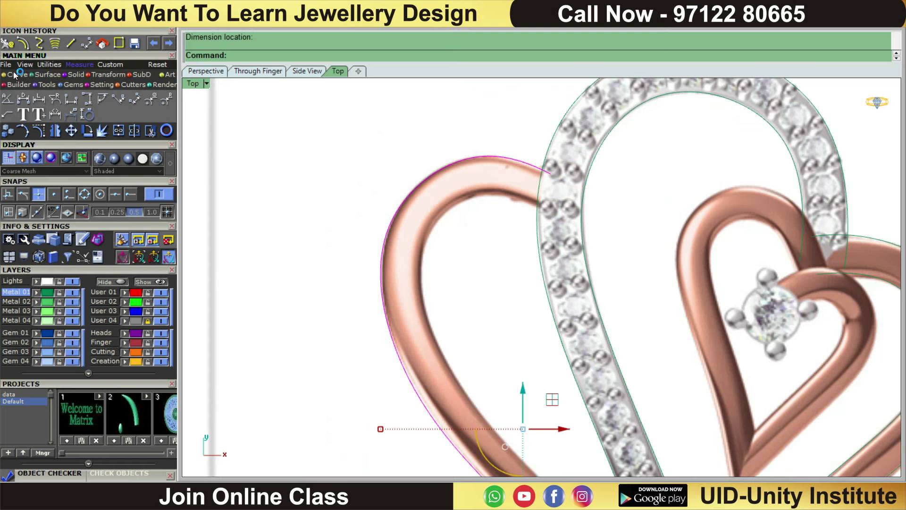
Offset the left outline curve toward the inside of the left band.
left_click(14, 75)
left_click(119, 113)
left_click(454, 241)
scroll(455, 246, "down", 2)
scroll(477, 214, "down", 1)
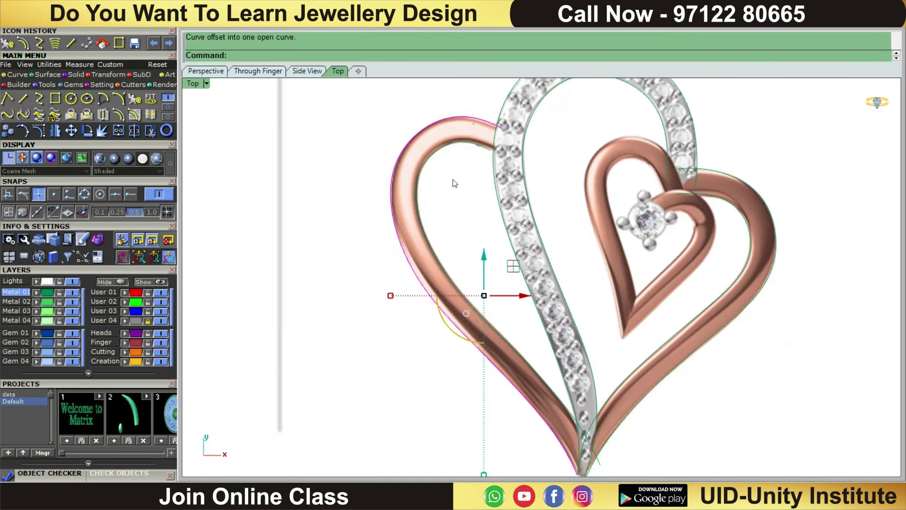
right_click_drag(453, 183, 461, 239)
Rebuild the new left offset curve.
left_click(457, 226)
scroll(467, 236, "up", 1)
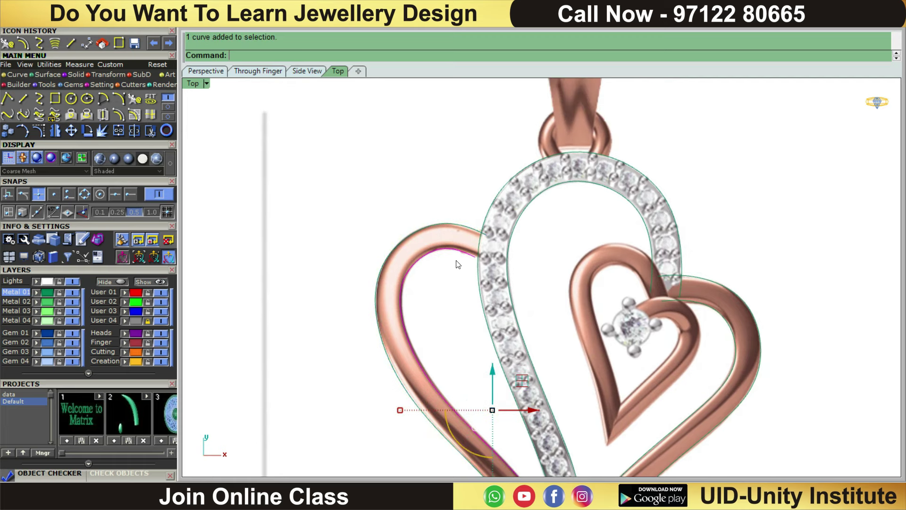
scroll(457, 263, "up", 1)
left_click(135, 97)
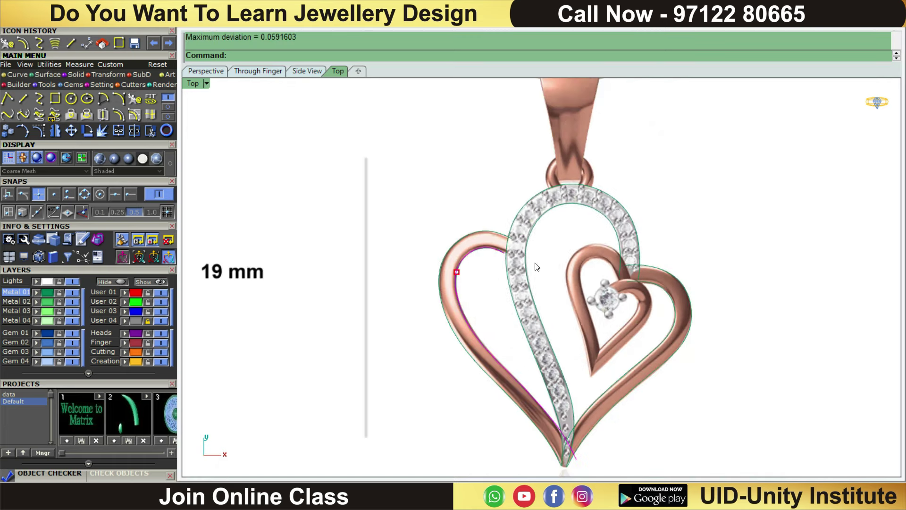
left_click(501, 300)
scroll(486, 283, "up", 2)
scroll(463, 271, "up", 2)
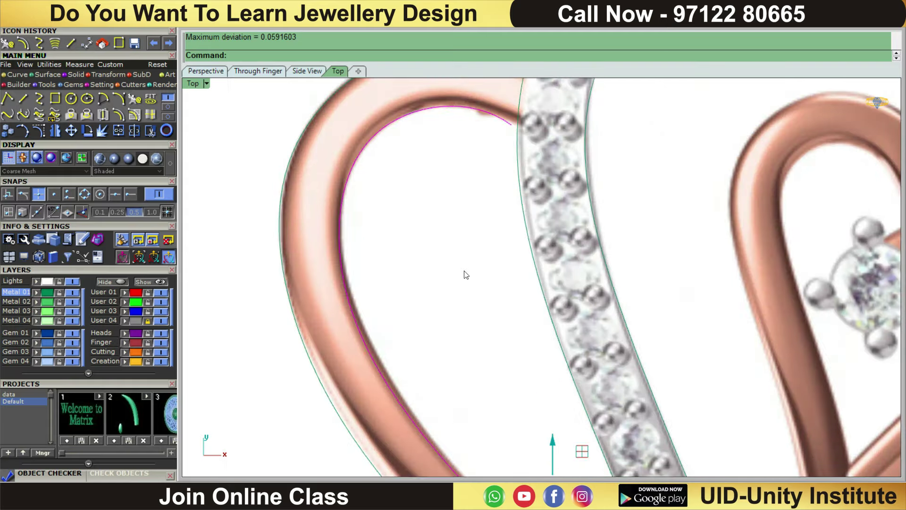
scroll(482, 252, "up", 1)
Show control points and move the curve's end point down along the band.
key("F10")
right_click_drag(481, 252, 484, 329)
scroll(495, 189, "up", 3)
left_click(529, 179)
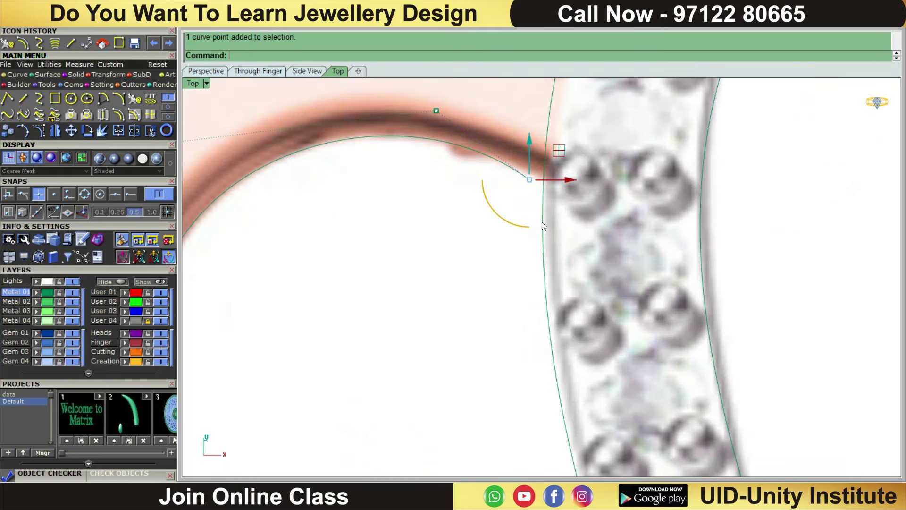
left_click_drag(528, 180, 532, 203)
scroll(573, 296, "down", 3)
scroll(625, 293, "down", 2)
scroll(632, 289, "up", 3)
scroll(639, 284, "up", 2)
Pull the curve point near the pendant tip down onto the tip and adjust it left.
left_click_drag(644, 327, 689, 381)
key("ctrl+z")
key("Escape")
scroll(644, 314, "up", 3)
left_click(670, 295)
left_click_drag(670, 295, 608, 340)
right_click_drag(666, 316, 666, 329)
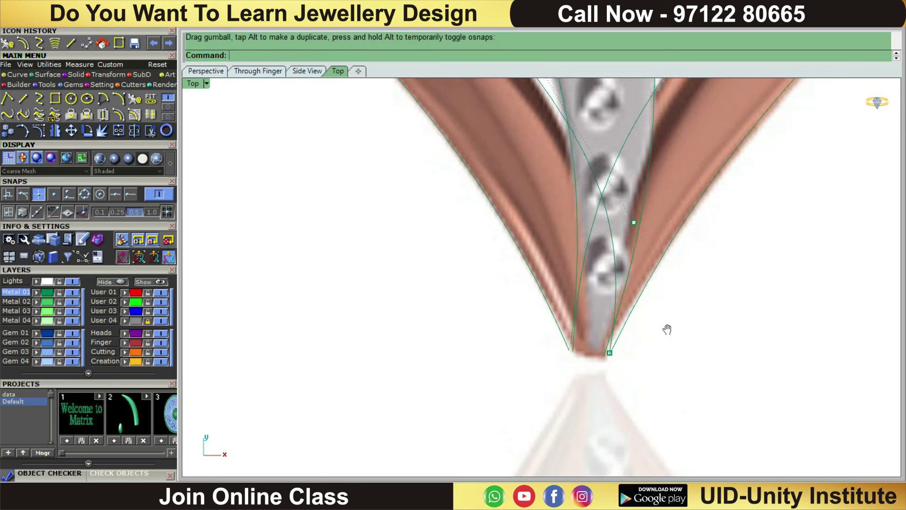
scroll(618, 295, "up", 2)
mouse_move(643, 350)
left_mouse_down()
mouse_move(662, 341)
mouse_move(632, 342)
left_mouse_up()
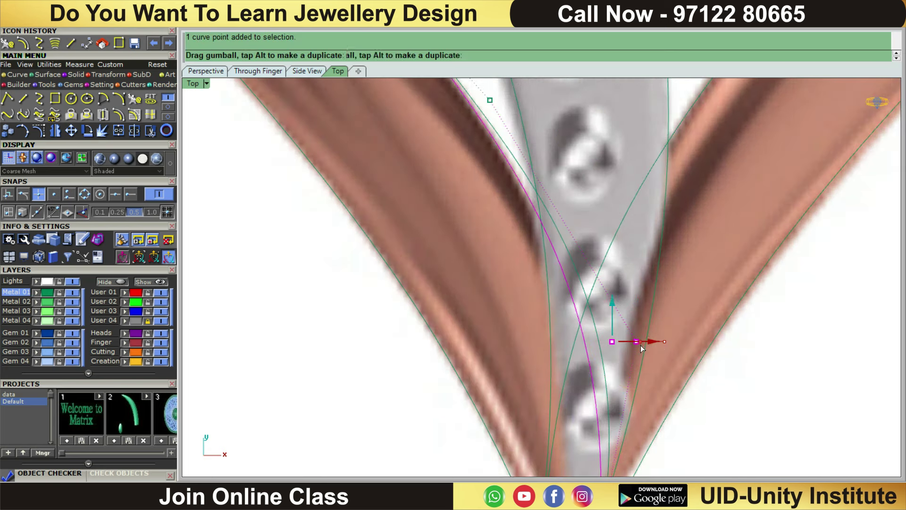
key("Escape")
scroll(772, 321, "down", 4)
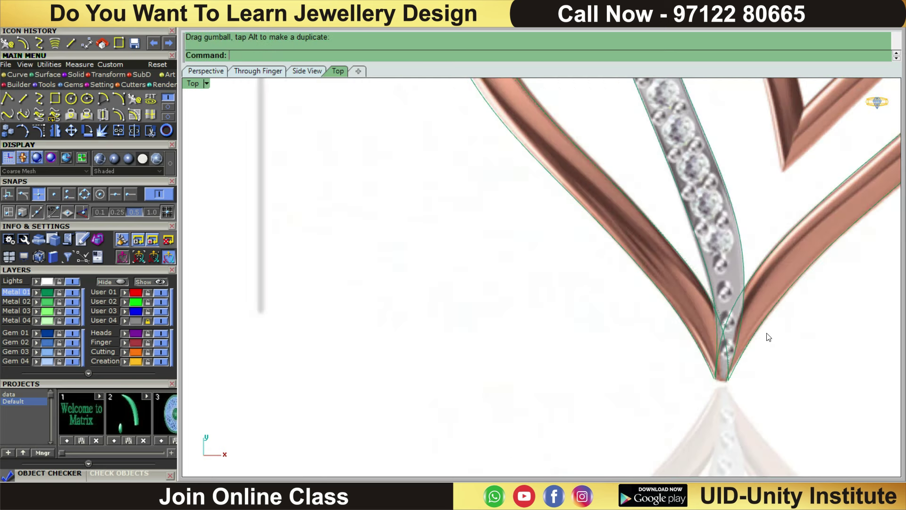
scroll(769, 336, "down", 3)
scroll(639, 316, "down", 2)
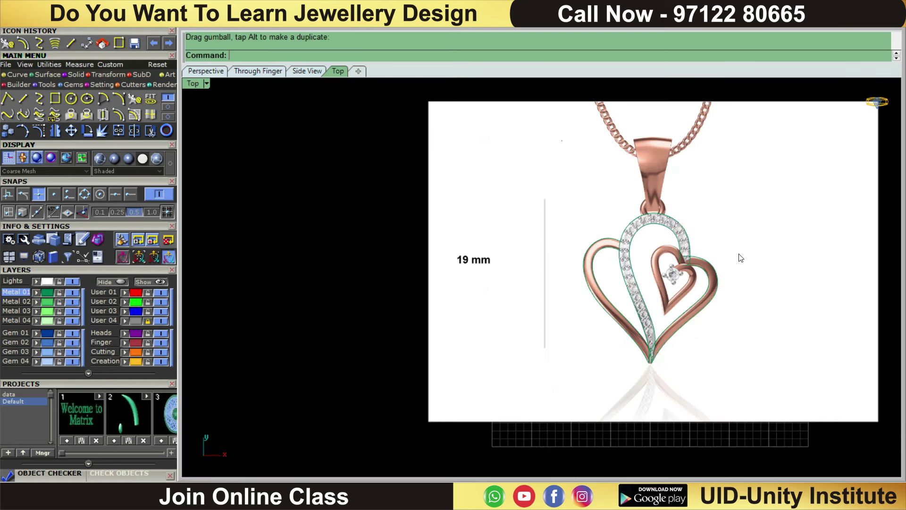
Start an interpolated curve where the hearts cross, tracing over the small heart's upper lobe.
scroll(740, 257, "up", 2)
scroll(722, 265, "up", 1)
scroll(708, 289, "up", 3)
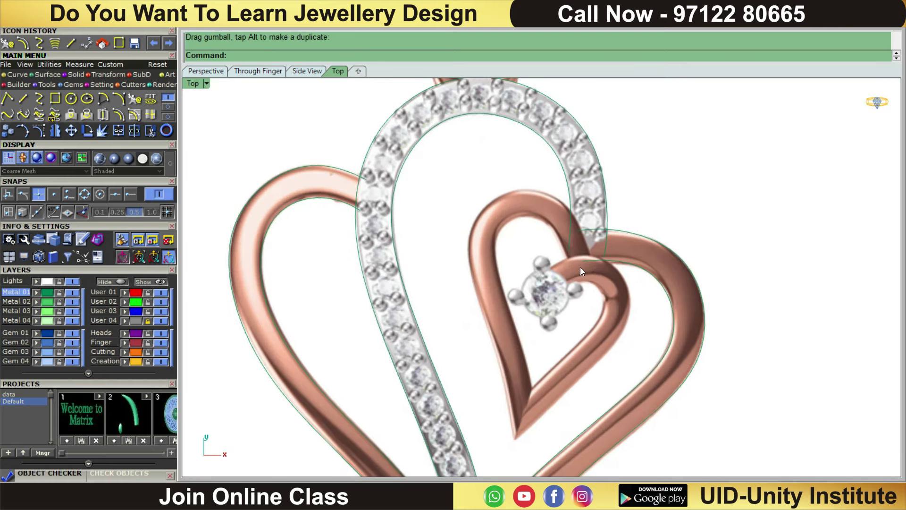
scroll(579, 268, "down", 2)
scroll(576, 195, "up", 3)
scroll(576, 191, "up", 1)
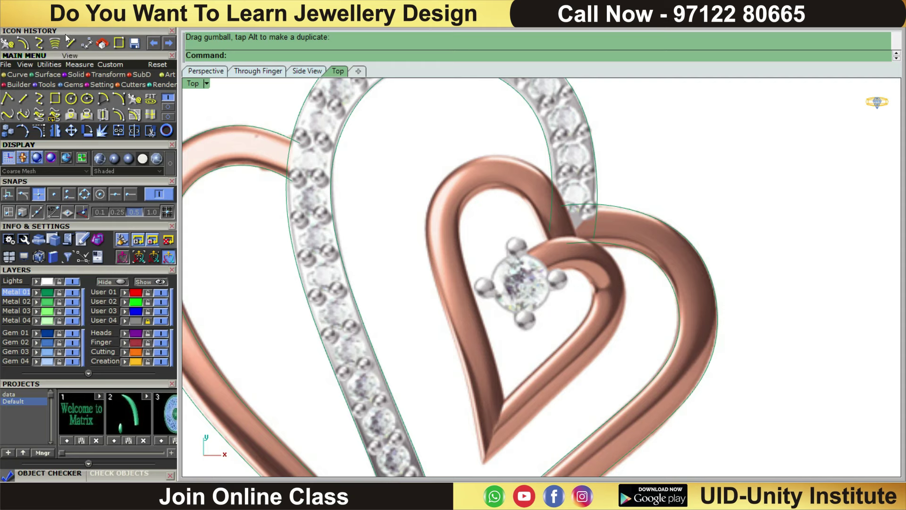
left_click(41, 97)
scroll(464, 183, "up", 2)
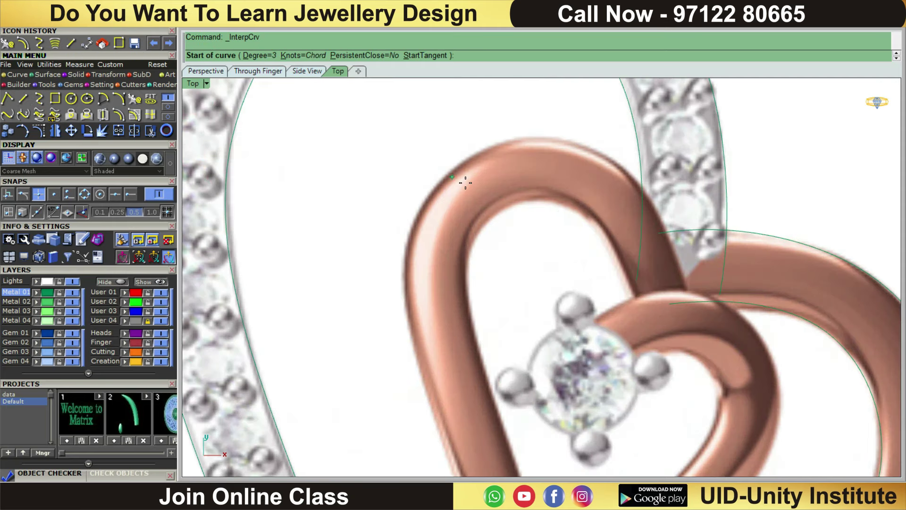
left_click(695, 308)
left_click(655, 200)
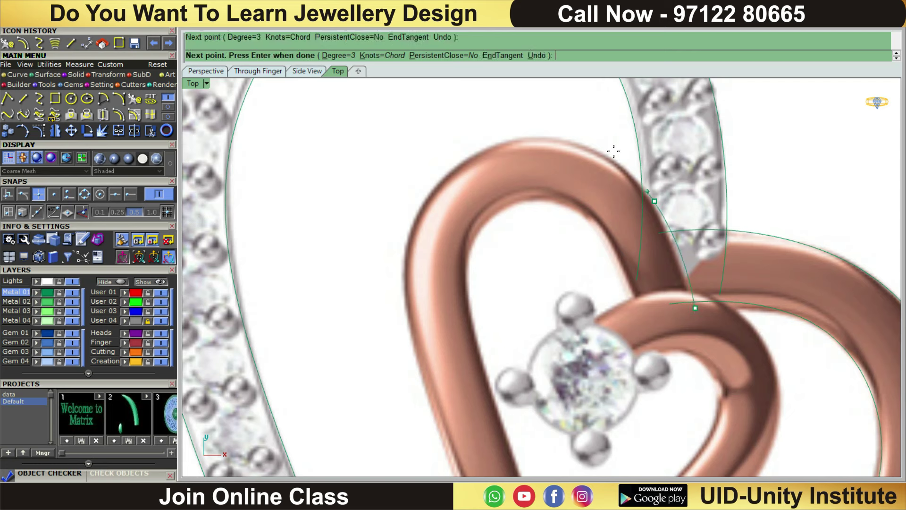
left_click(542, 137)
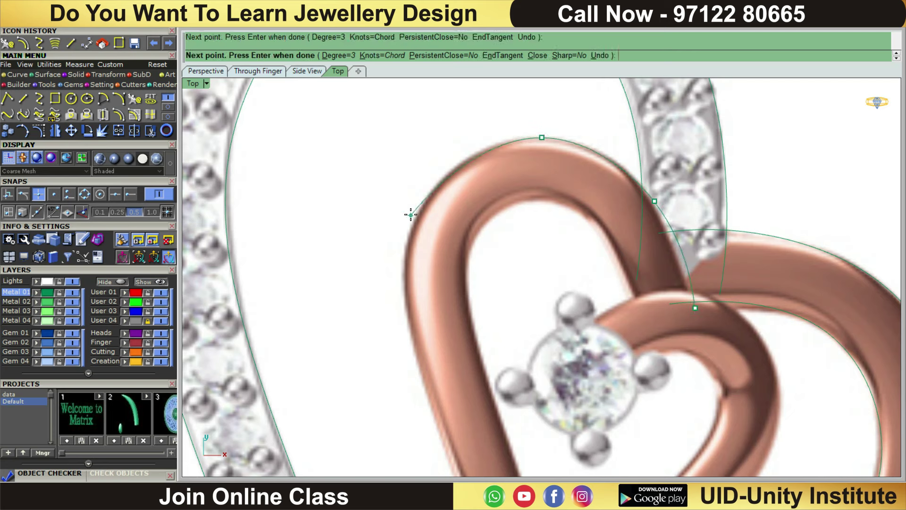
Continue the curve down the small heart's left side to the tip and finish it.
left_click(415, 371)
right_click_drag(416, 371, 420, 168)
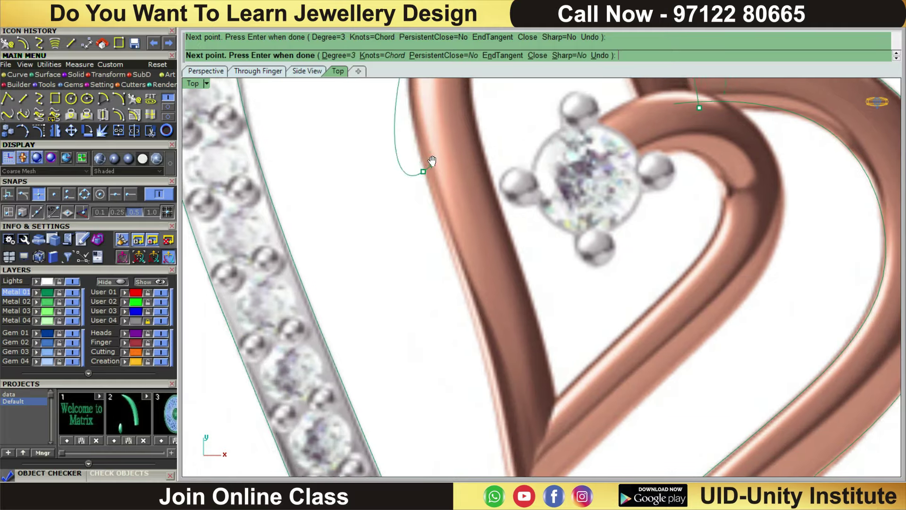
left_click(480, 324)
right_click_drag(481, 324, 488, 192)
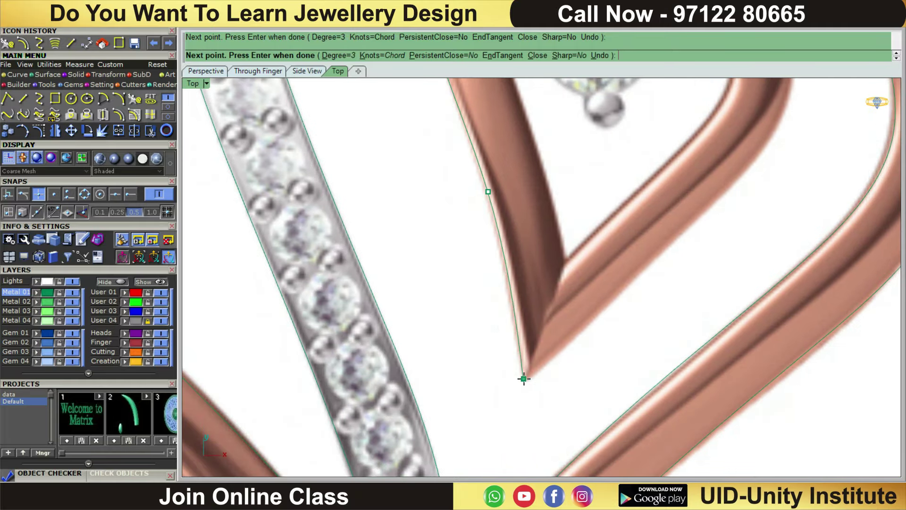
key("Return")
scroll(531, 358, "down", 2)
scroll(585, 278, "down", 2)
scroll(585, 279, "up", 2)
scroll(587, 237, "up", 2)
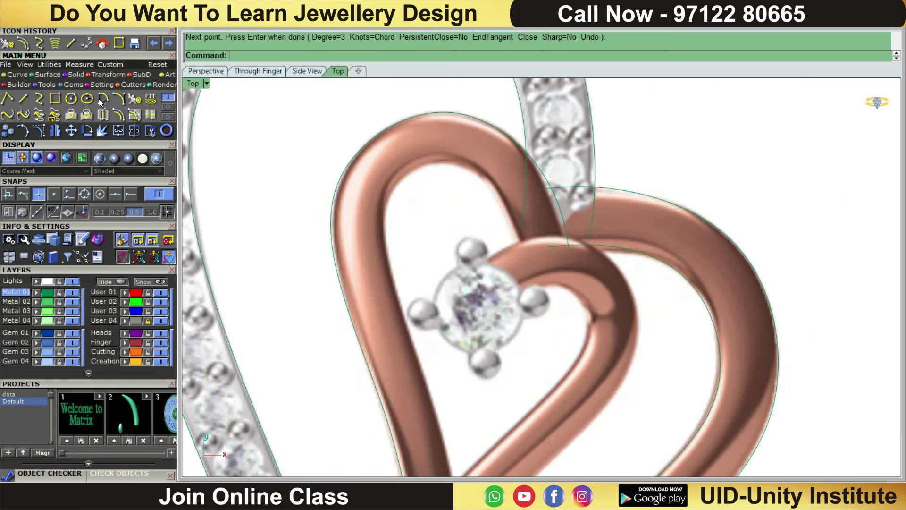
Trace a curve from beside the centre stone over the right lobe, snapping its end to the heart tip.
left_click(41, 95)
left_click(472, 275)
left_click(529, 237)
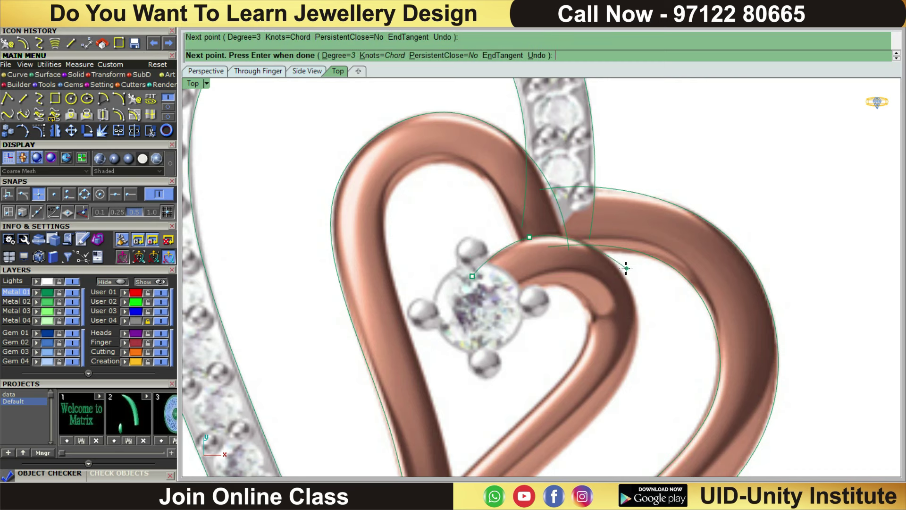
left_click(621, 269)
mouse_move(613, 387)
right_mouse_down()
mouse_move(613, 293)
mouse_move(639, 164)
right_mouse_up()
left_click(609, 298)
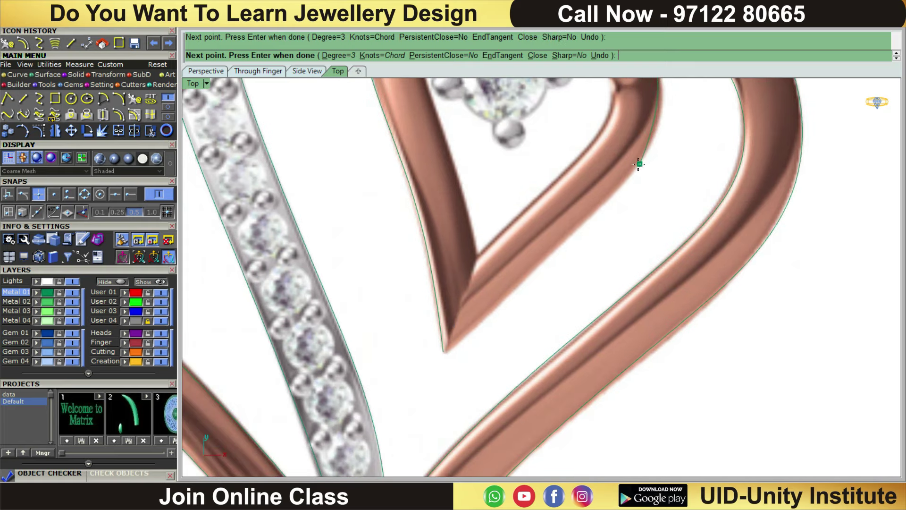
left_click(553, 251)
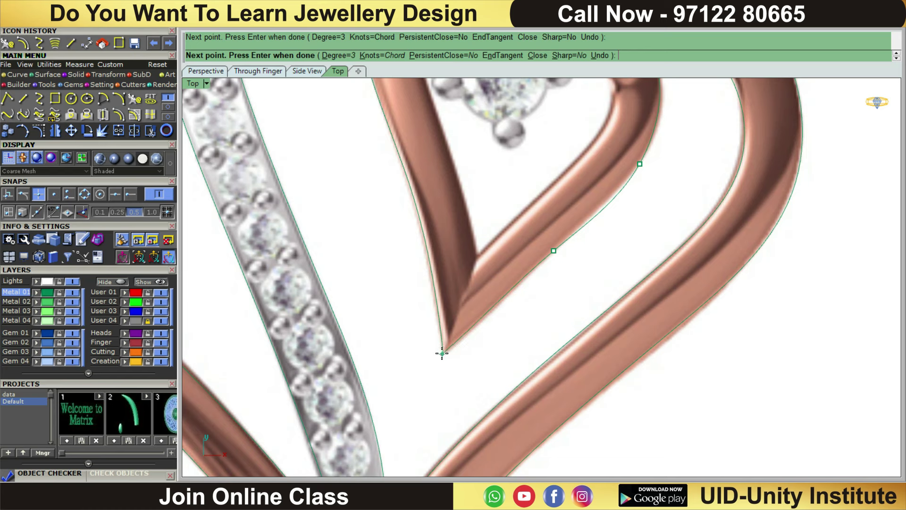
left_click(131, 196)
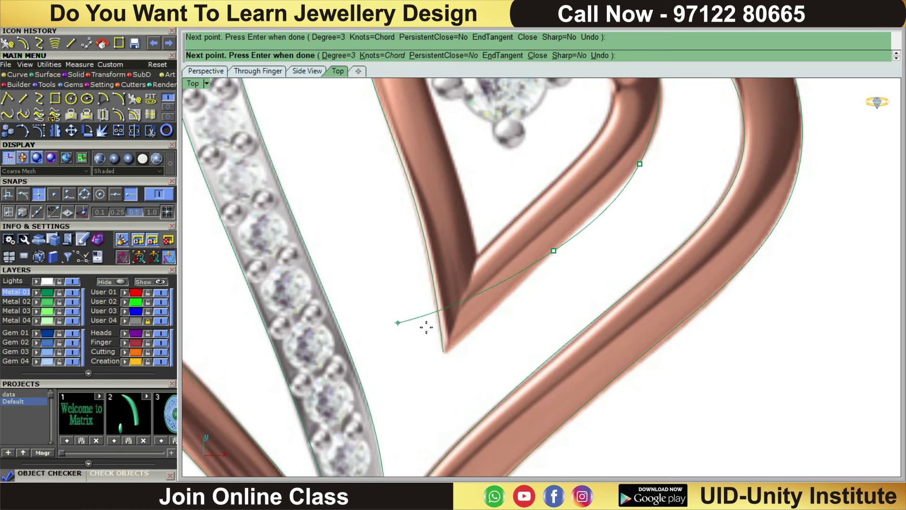
left_click(440, 350)
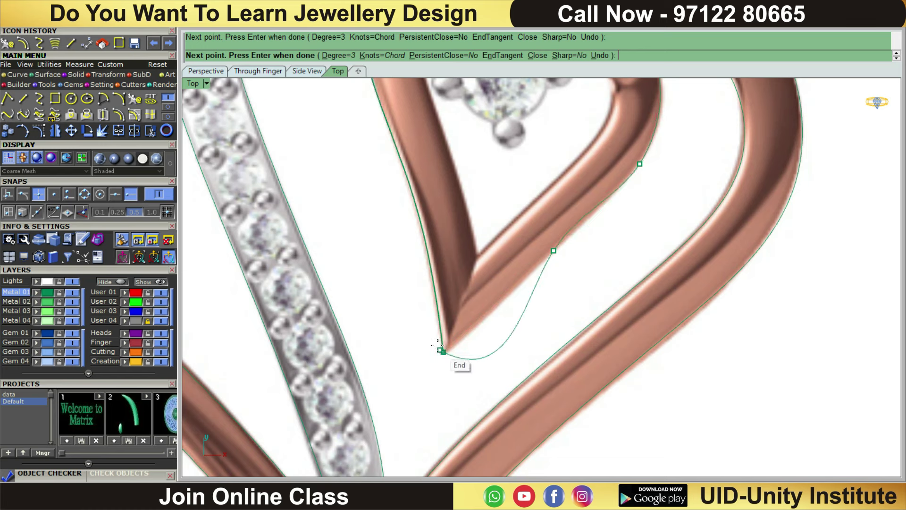
key("Return")
scroll(469, 353, "up", 2)
Show the new curve's control points and delete the extra point near the tip.
left_click(469, 355)
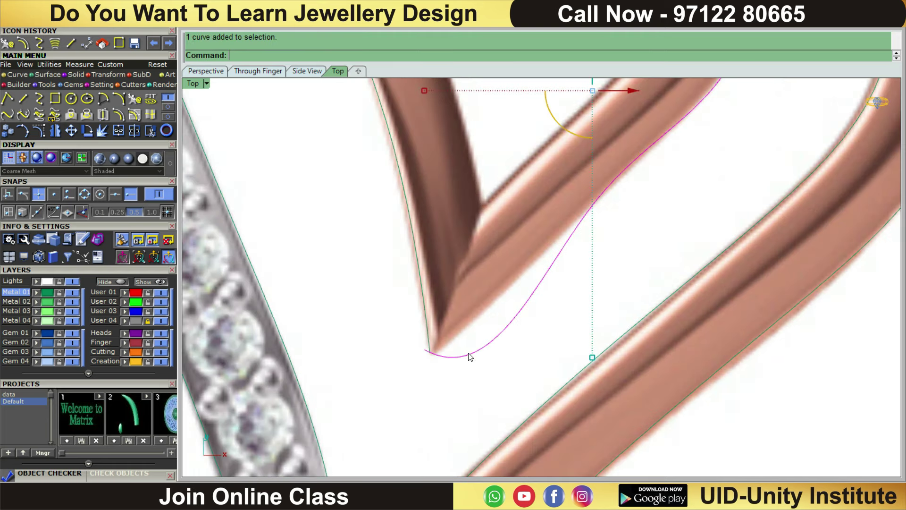
key("Right")
key("Right")
key("Right")
key("F10")
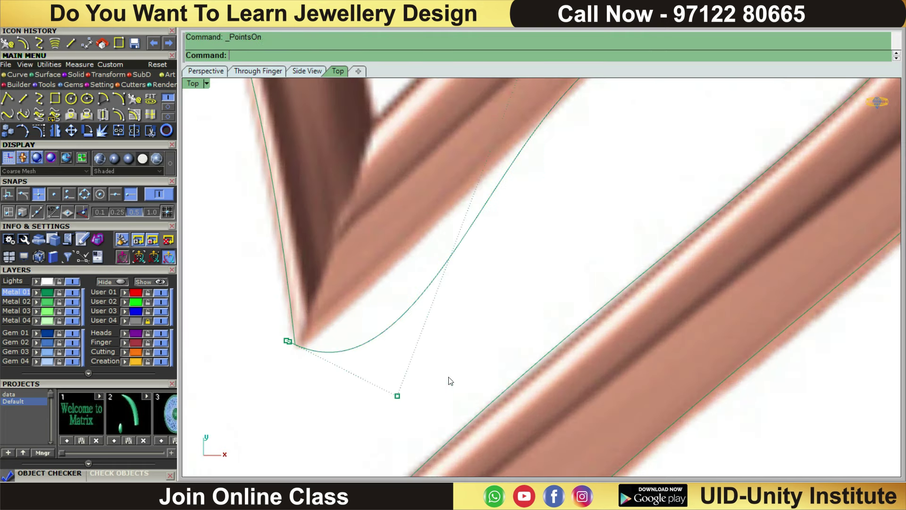
left_click(286, 342)
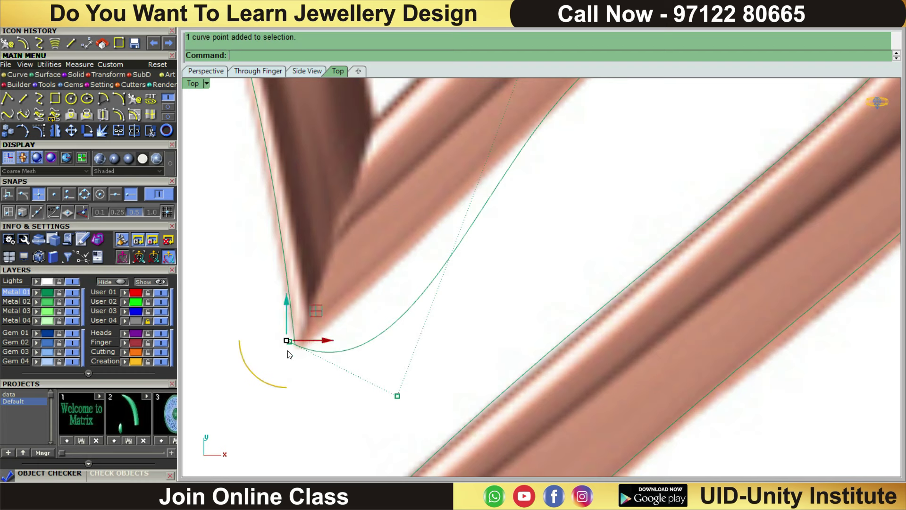
scroll(288, 345, "up", 2)
key("Delete")
Drag a control point along the curve upward to reshape it.
left_click(290, 338)
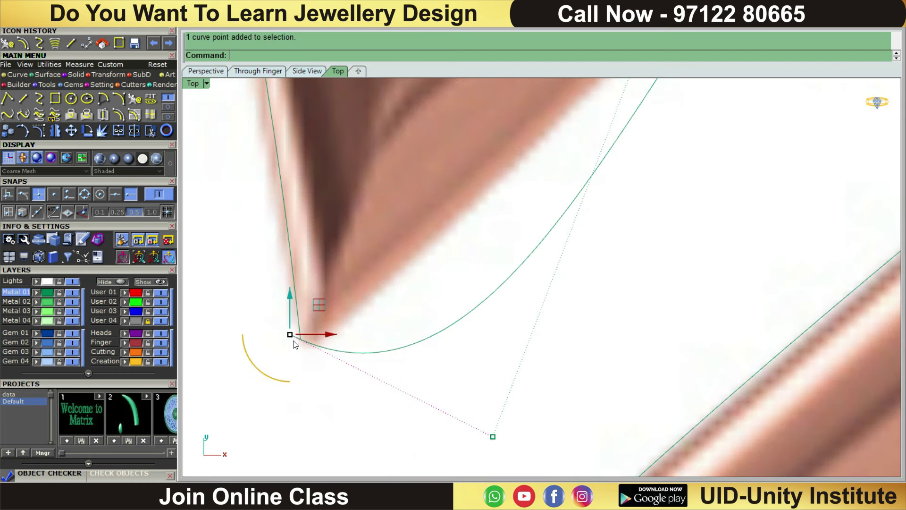
left_click(290, 335)
scroll(418, 213, "down", 3)
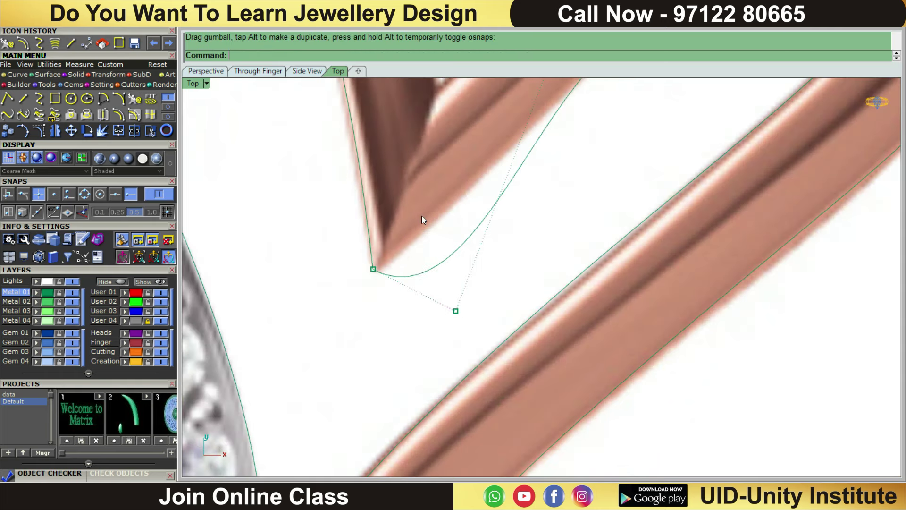
left_click(455, 311)
left_click_drag(455, 283, 456, 194)
right_click_drag(553, 142, 532, 339)
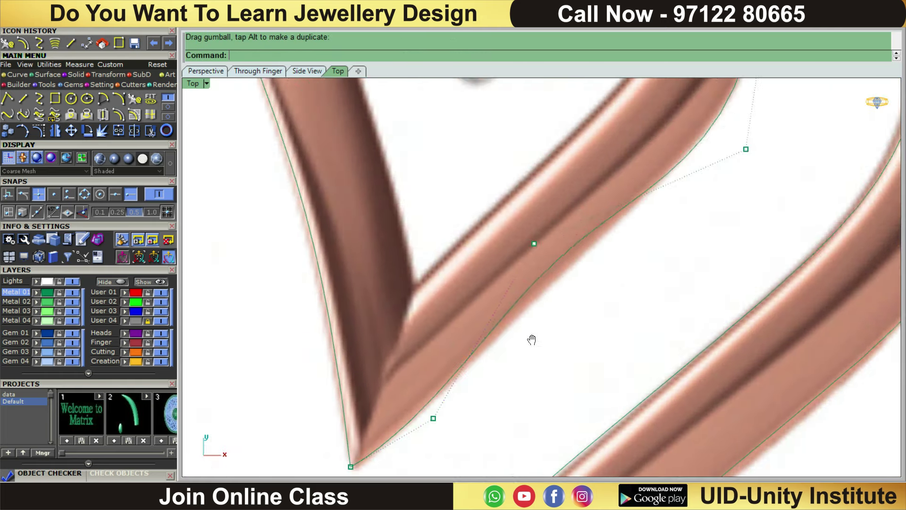
scroll(531, 340, "down", 3)
scroll(529, 260, "up", 3)
Move a curve point onto the heart edge, nudging it up and slightly right.
left_click(499, 265)
mouse_move(497, 226)
left_mouse_down()
mouse_move(515, 262)
mouse_move(569, 257)
left_mouse_up()
scroll(569, 256, "down", 3)
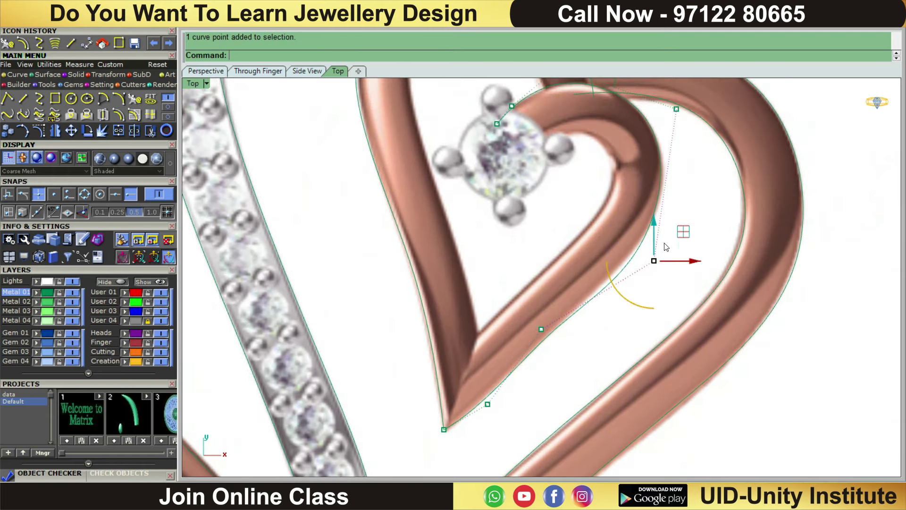
left_click_drag(681, 233, 680, 217)
left_click_drag(698, 249, 706, 249)
left_click(704, 189)
right_click_drag(605, 257, 627, 218)
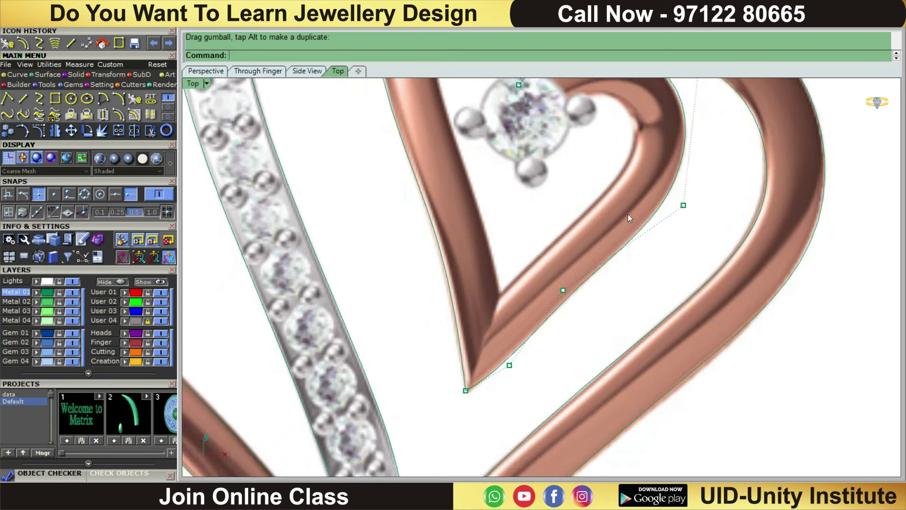
scroll(547, 304, "up", 3)
Adjust the point near the tip and pull the lower point onto the heart edge.
left_click(576, 277)
left_click_drag(579, 239, 583, 246)
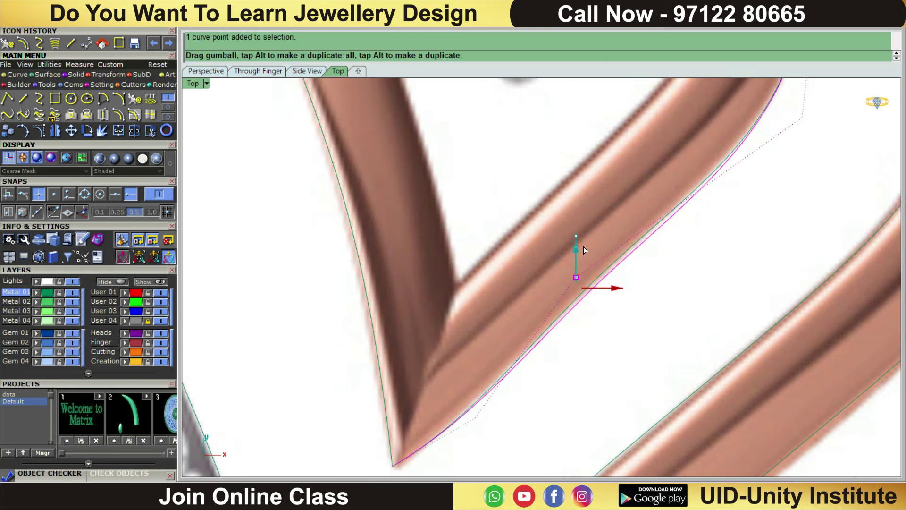
left_click(457, 369)
left_click(475, 417)
left_click_drag(475, 391, 469, 374)
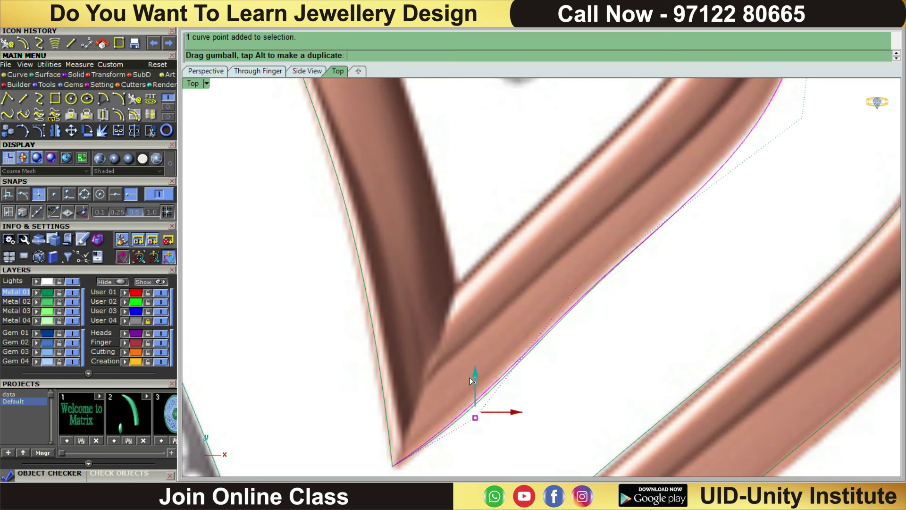
scroll(479, 387, "down", 2)
scroll(479, 386, "up", 2)
Select the curve's tip point and begin moving it.
left_click(398, 285)
left_click_drag(453, 396, 374, 304)
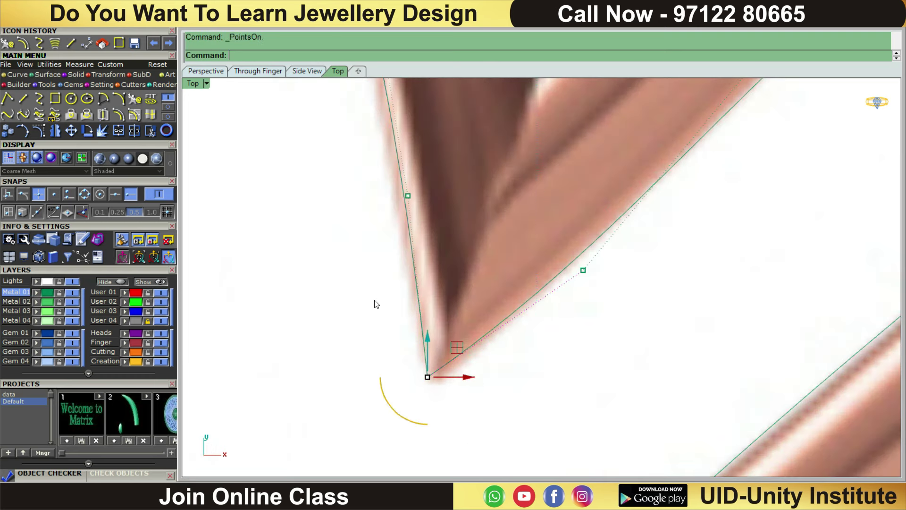
left_click(439, 356)
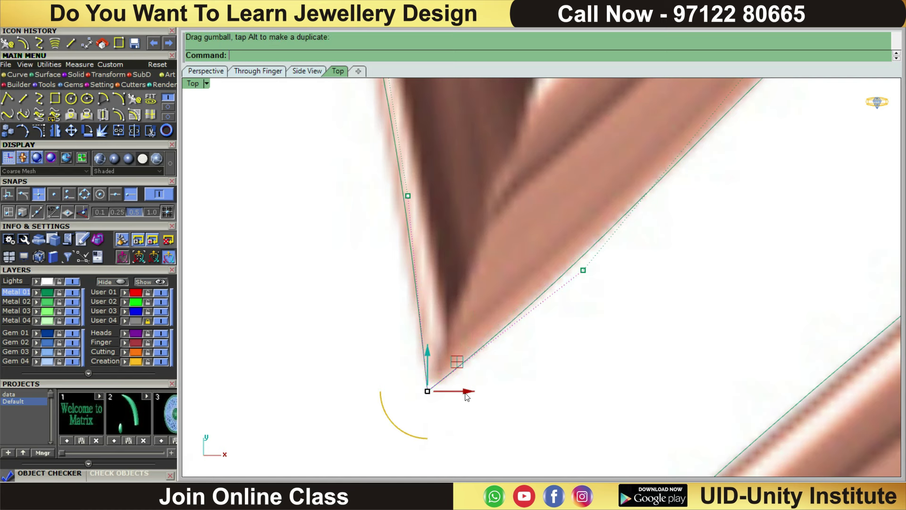
scroll(526, 368, "down", 2)
scroll(625, 344, "down", 3)
scroll(624, 344, "down", 1)
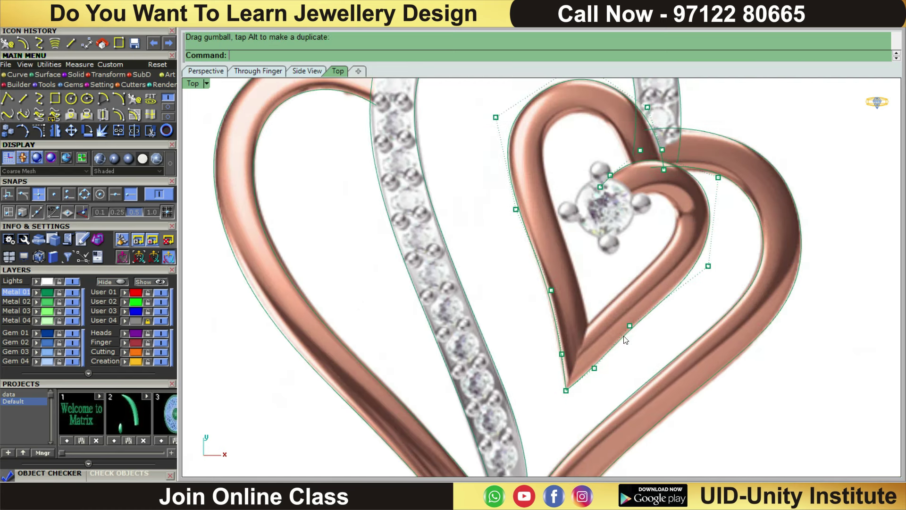
scroll(700, 269, "down", 2)
scroll(701, 269, "up", 1)
scroll(634, 259, "up", 1)
scroll(634, 259, "up", 2)
scroll(525, 192, "up", 2)
scroll(525, 192, "up", 2)
Shift one control point of the small heart's outer curve sideways along X.
left_click(412, 283)
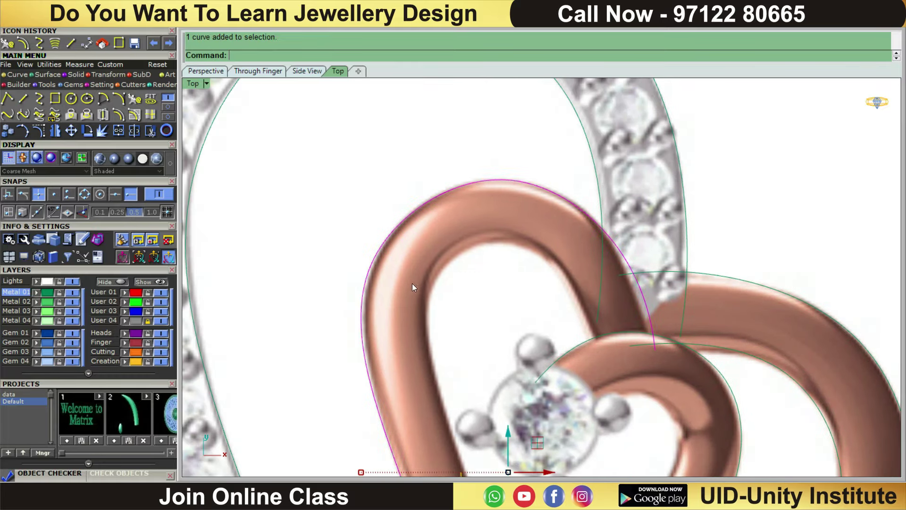
scroll(457, 250, "up", 2)
key("F10")
left_click(319, 183)
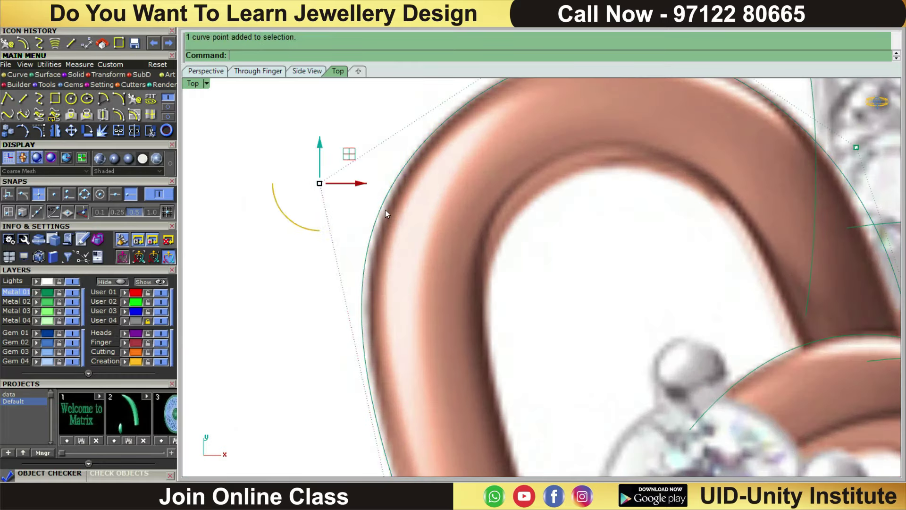
left_click_drag(363, 190, 499, 227)
scroll(499, 227, "down", 3)
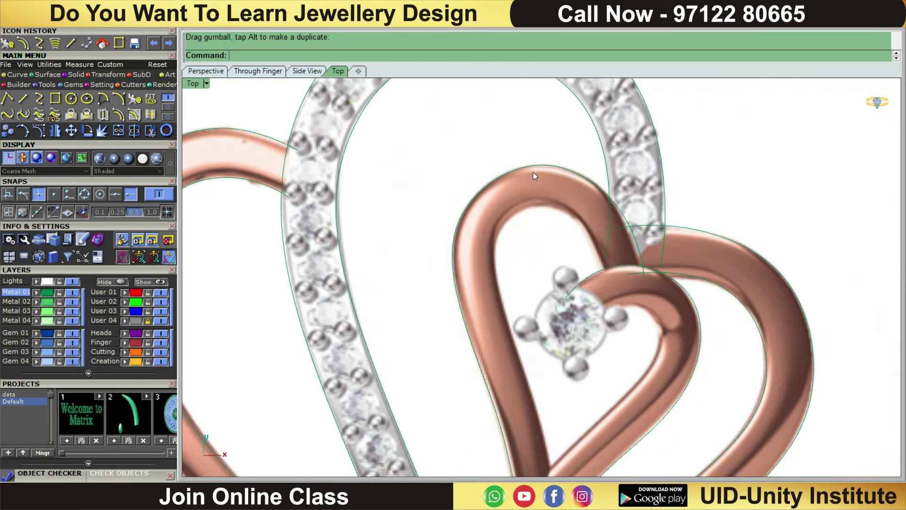
scroll(590, 232, "down", 5)
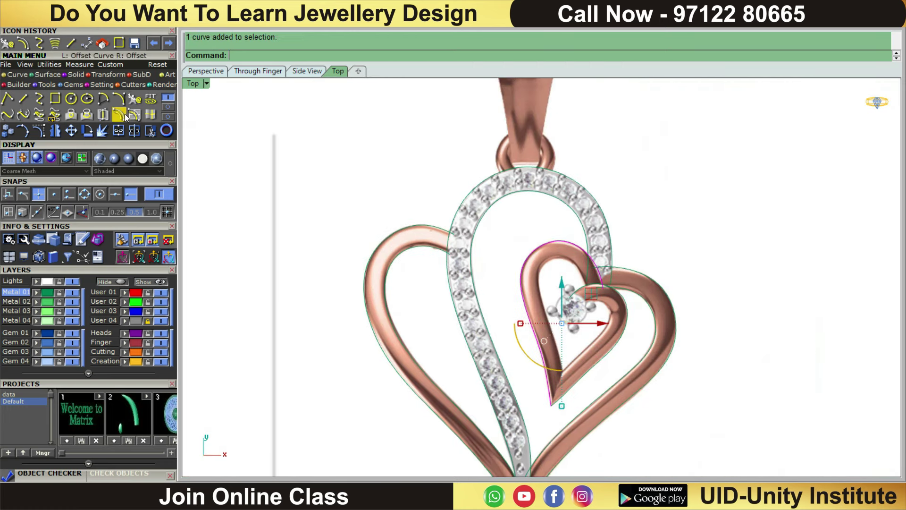
scroll(451, 253, "up", 5)
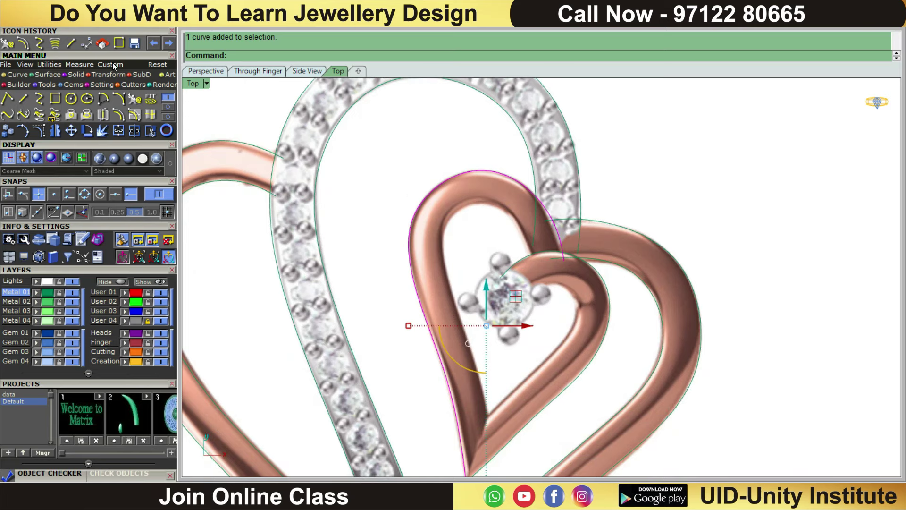
Measure the rose-gold band's width with an aligned dimension of about 0.98.
left_click(85, 65)
left_click(137, 99)
scroll(478, 238, "up", 5)
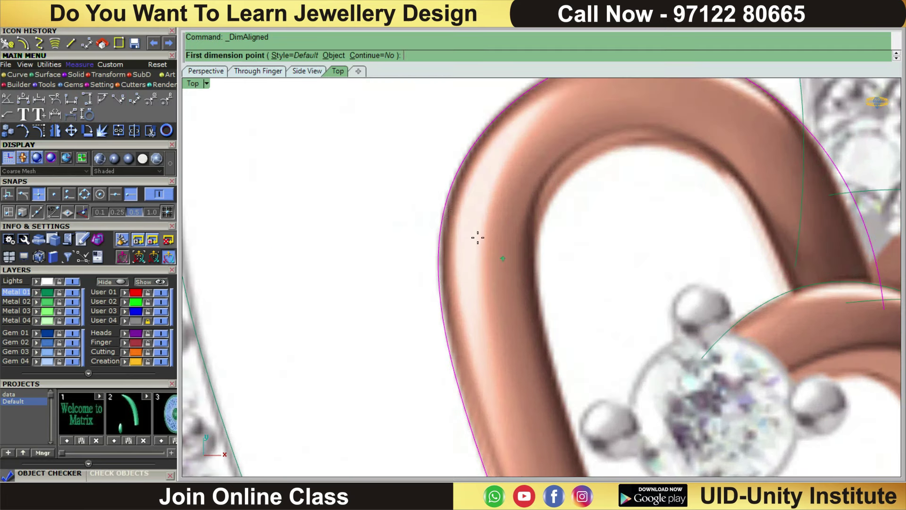
left_click(443, 216)
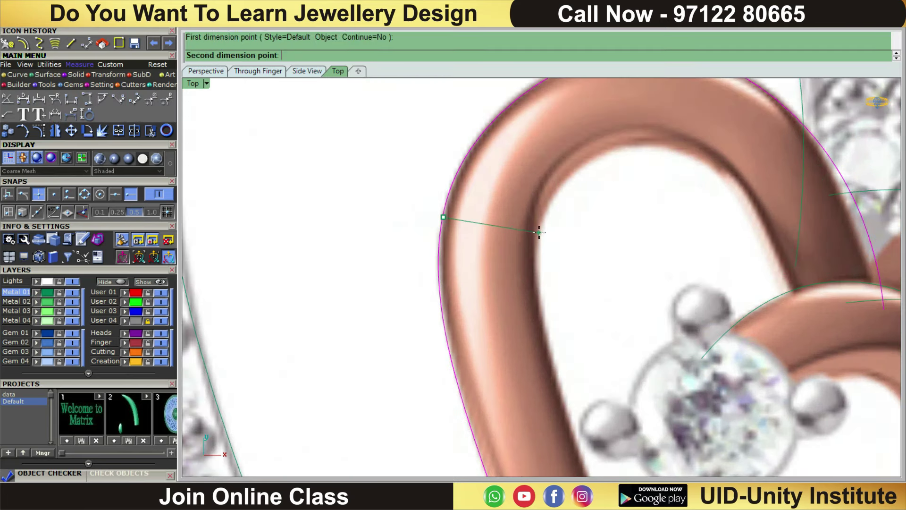
left_click(539, 232)
scroll(522, 215, "down", 3)
left_click(522, 215)
Select a heart curve and bring the whole small heart into view.
scroll(633, 352, "up", 2)
scroll(634, 352, "up", 3)
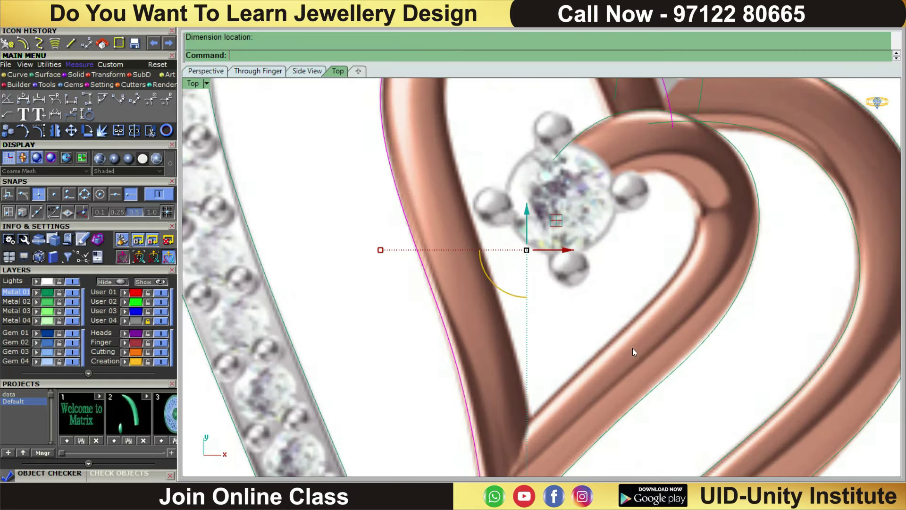
scroll(653, 299, "down", 2)
left_click(523, 185)
right_click_drag(523, 185, 480, 199)
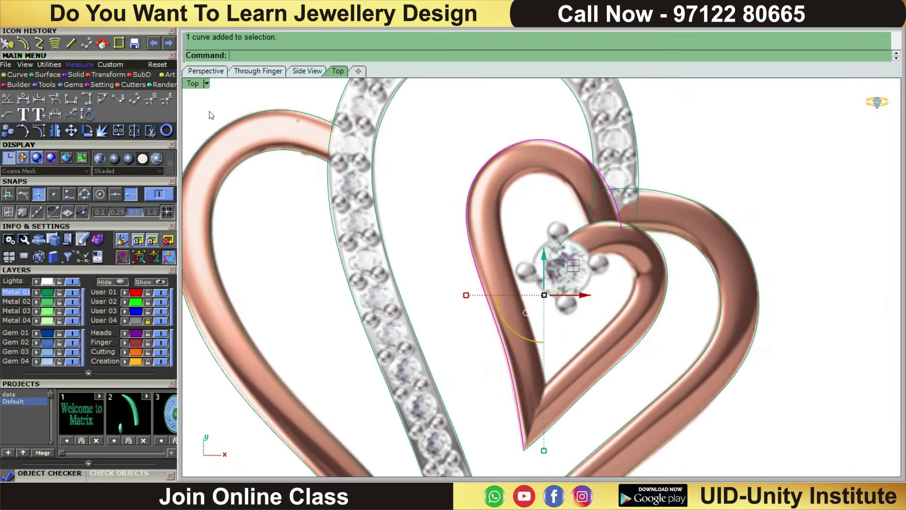
left_click(14, 75)
Offset the small heart's left curve and the next curve 1 inward.
left_click(119, 114)
scroll(475, 252, "up", 3)
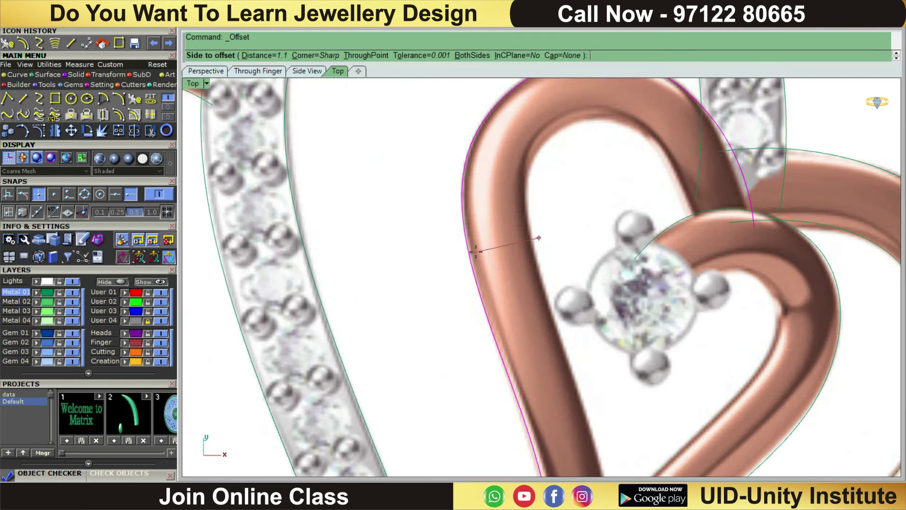
type("1")
key("Return")
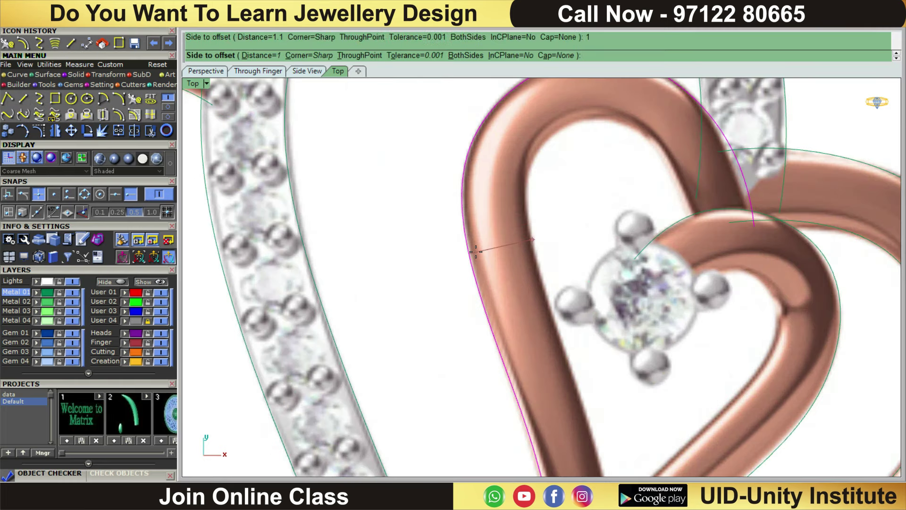
scroll(475, 252, "down", 2)
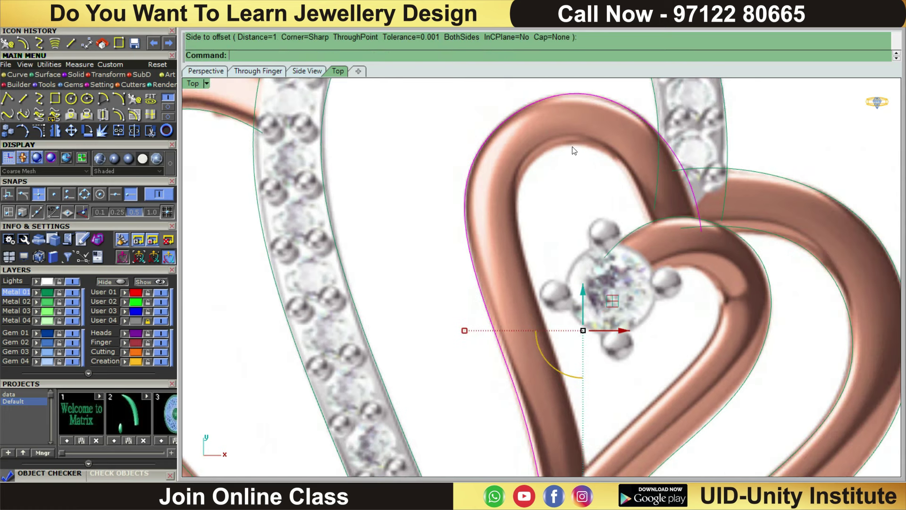
left_click(528, 167)
left_click(757, 258)
key("Return")
left_click(727, 291)
scroll(726, 291, "down", 2)
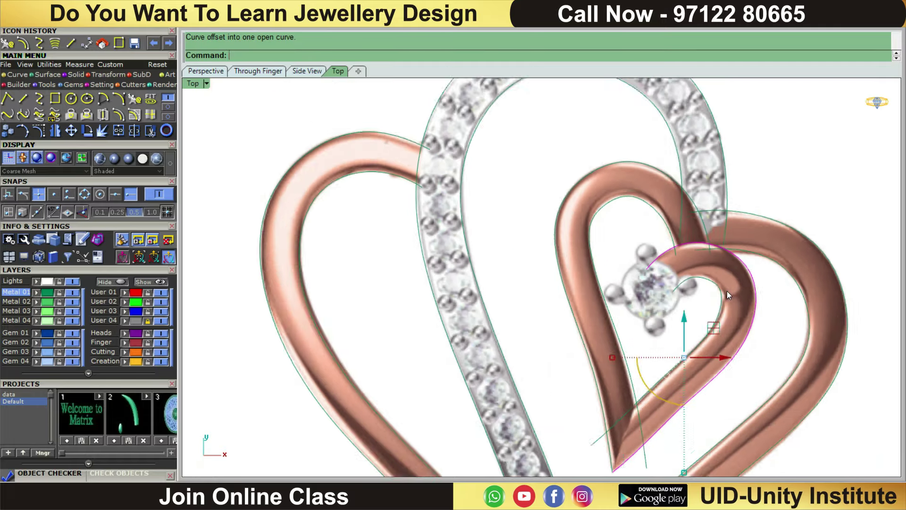
scroll(727, 291, "down", 2)
Select the new offset curve and the crossing diagonal curve.
key("Escape")
scroll(729, 360, "up", 3)
left_click(641, 359)
scroll(642, 359, "up", 3)
left_click(659, 318, "shift")
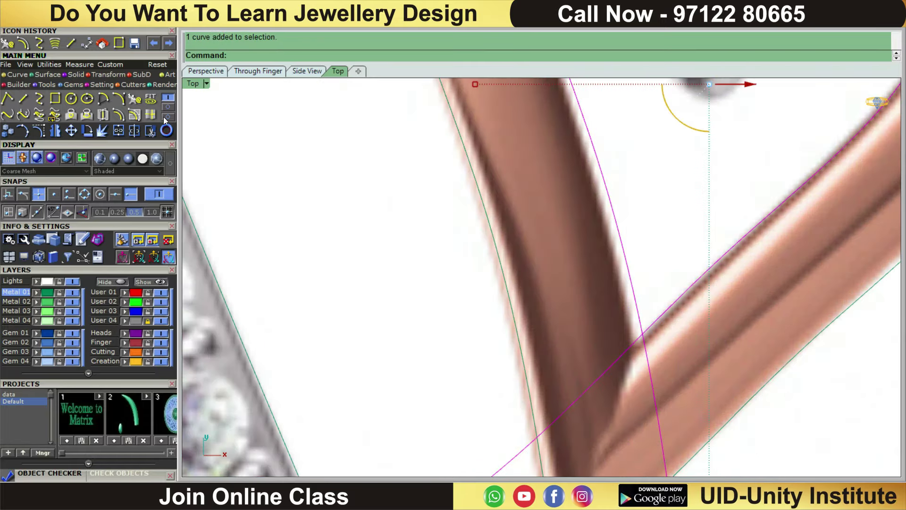
Trim away the overlapping segment of the offset curves inside the small heart.
left_click(149, 130)
left_click(648, 370)
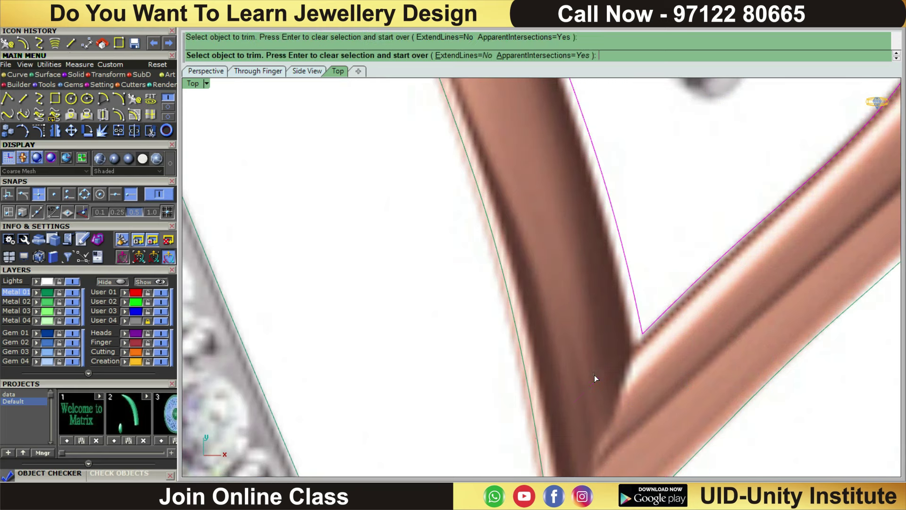
scroll(622, 347, "down", 4)
scroll(635, 379, "down", 2)
right_click_drag(635, 378, 618, 317)
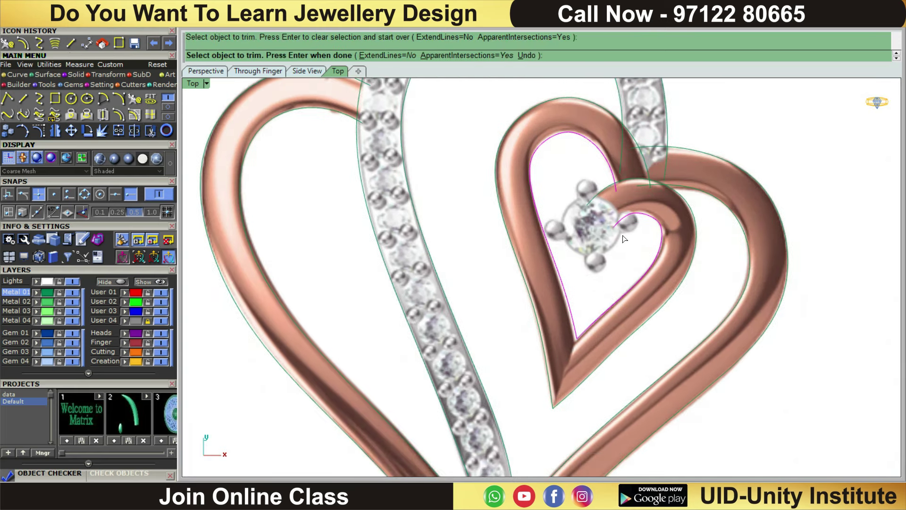
scroll(623, 238, "up", 2)
scroll(630, 289, "up", 2)
scroll(653, 301, "down", 3)
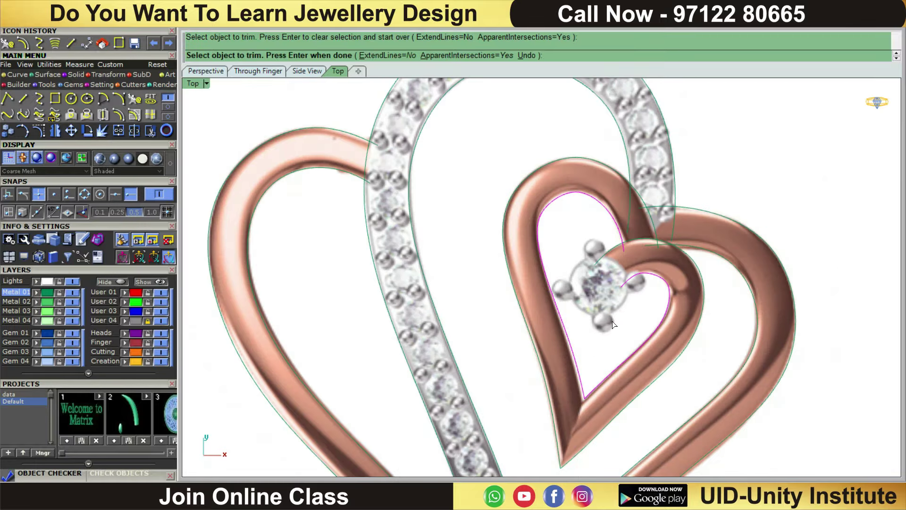
scroll(613, 321, "up", 1)
scroll(593, 326, "up", 1)
scroll(594, 326, "down", 3)
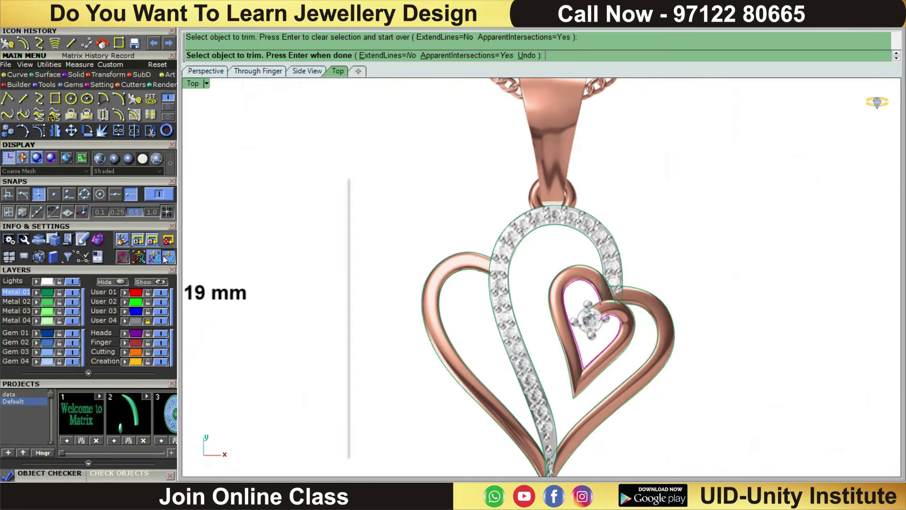
scroll(637, 208, "down", 3)
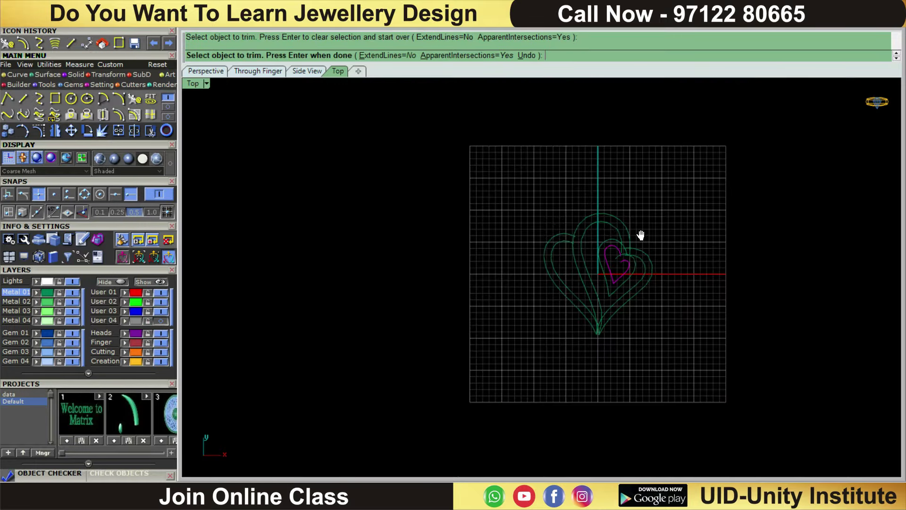
scroll(638, 235, "up", 2)
key("Return")
Select one of the heart curves.
scroll(609, 208, "up", 2)
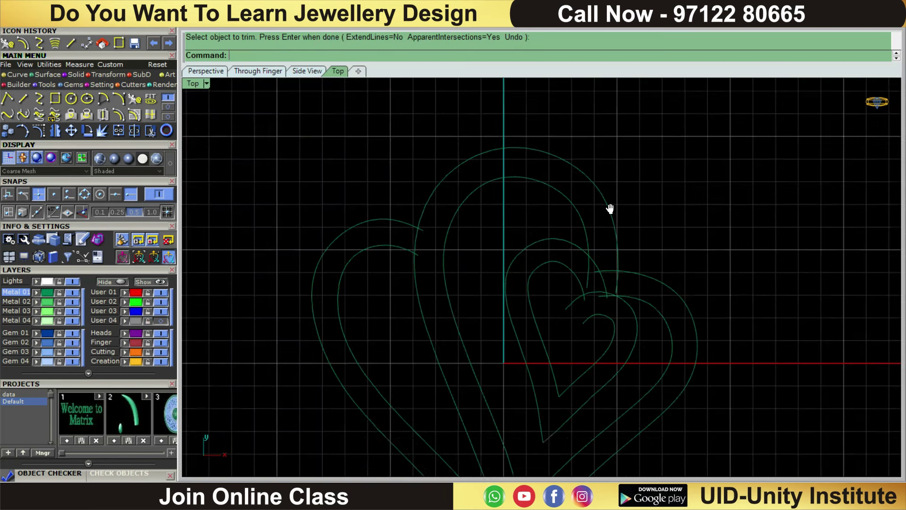
scroll(546, 147, "up", 2)
left_click(533, 190)
scroll(625, 156, "up", 1)
Reshape the top of the heart curve by moving its control point left and up.
scroll(632, 151, "up", 1)
key("F10")
left_click_drag(469, 107, 748, 274)
left_click_drag(630, 155, 622, 155)
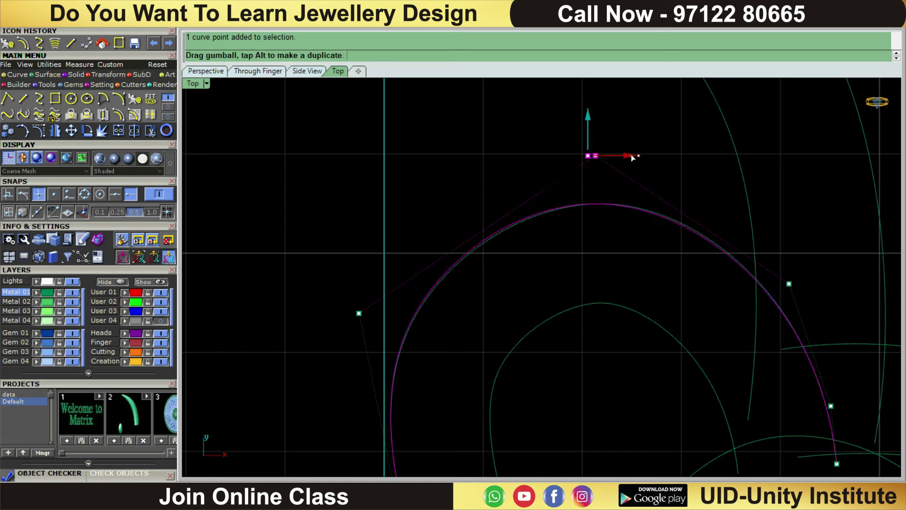
left_click_drag(587, 112, 586, 106)
scroll(626, 131, "down", 2)
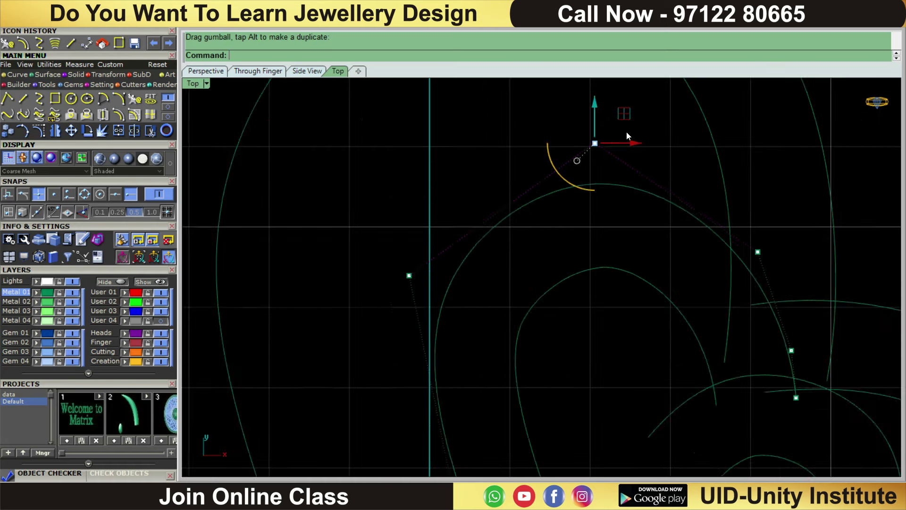
scroll(627, 135, "down", 3)
key("Escape")
scroll(627, 137, "down", 3)
key("Escape")
Rebuild the inner heart curve and display its control points.
left_click(621, 206)
scroll(657, 277, "up", 2)
right_click_drag(681, 304, 697, 279)
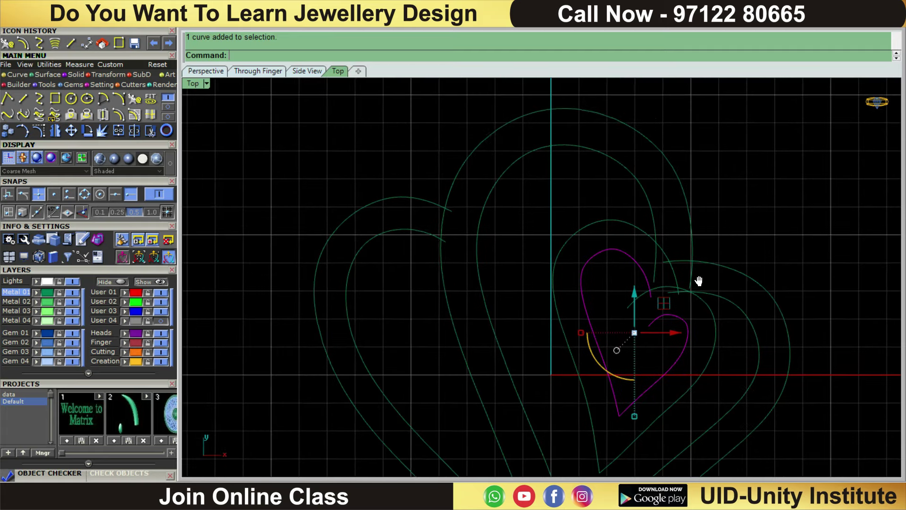
left_click(135, 99)
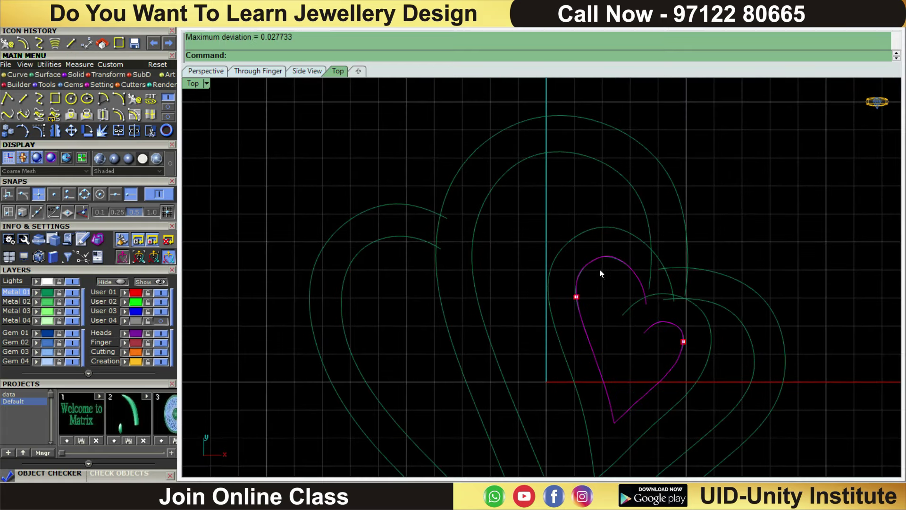
left_click(559, 300)
scroll(632, 283, "up", 2)
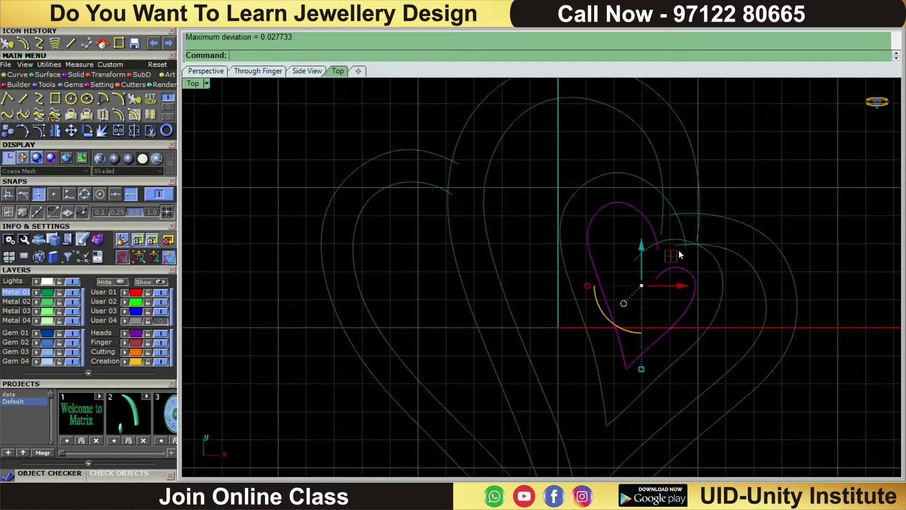
scroll(611, 262, "up", 2)
key("F10")
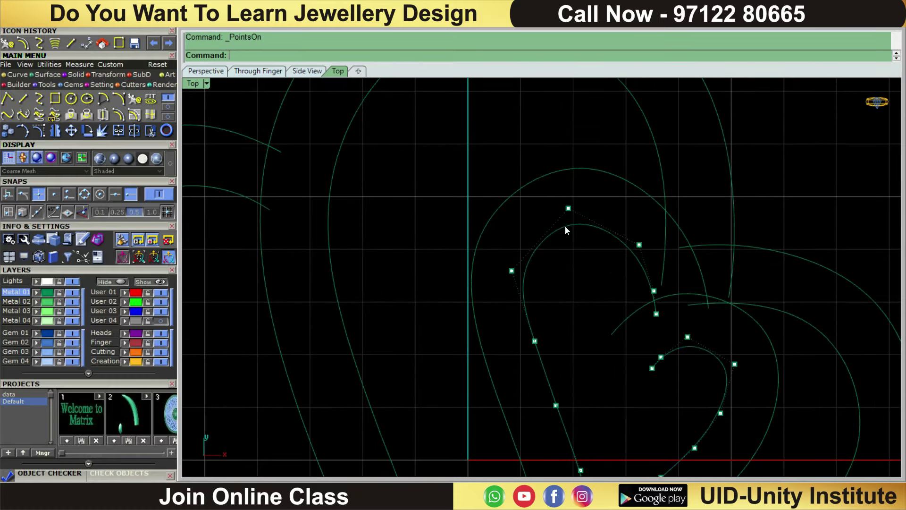
scroll(642, 271, "up", 1)
scroll(658, 262, "down", 2)
scroll(637, 198, "up", 2)
Refine the outer heart curve by moving one of its control points upward.
left_click(638, 194)
scroll(635, 216, "up", 1)
key("F10")
left_click(698, 223)
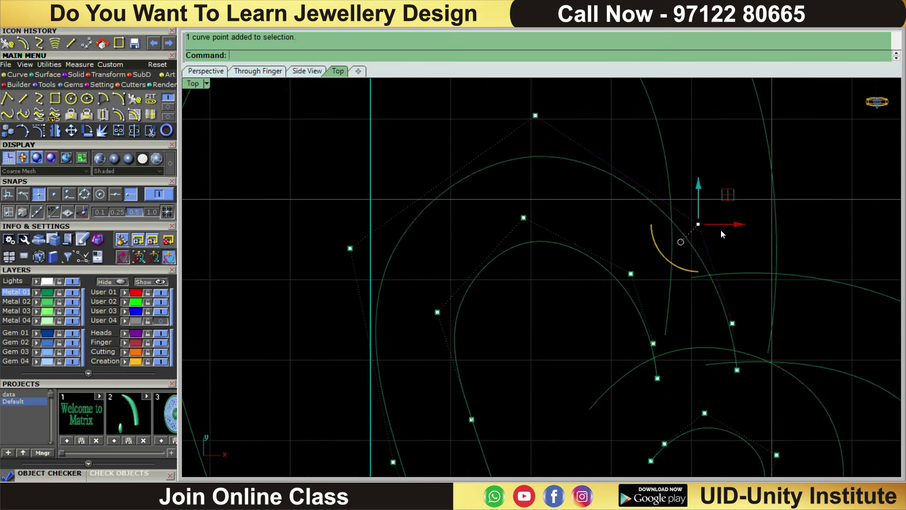
left_click_drag(698, 188, 703, 174)
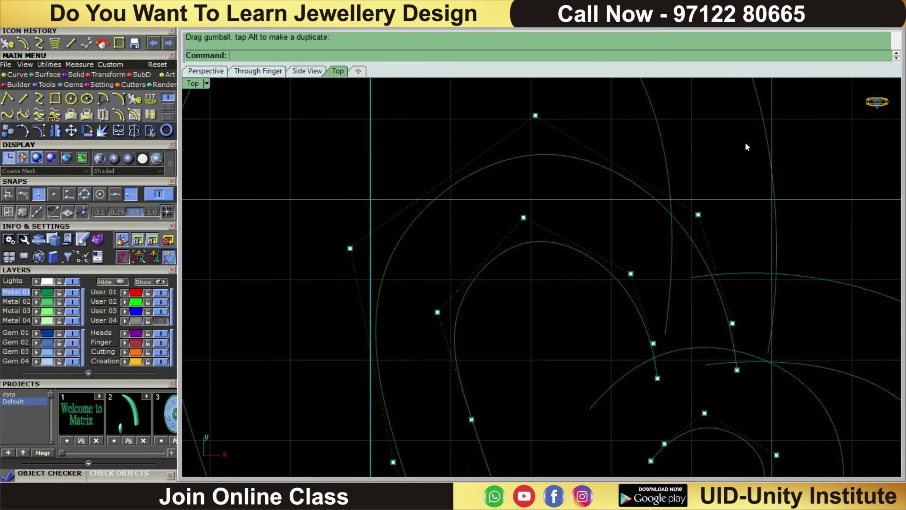
scroll(746, 142, "down", 2)
scroll(802, 116, "down", 1)
scroll(728, 160, "up", 2)
key("Escape")
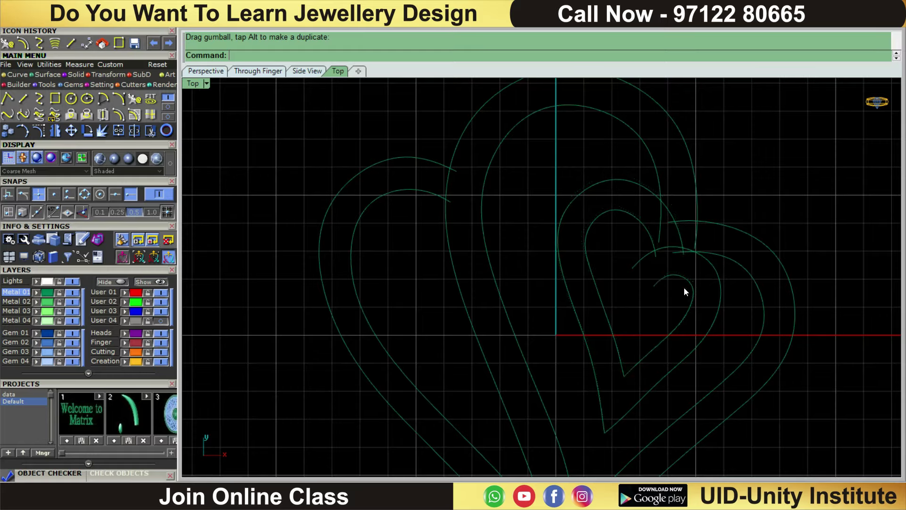
scroll(683, 287, "up", 2)
Nudge a control point on another heart curve slightly to the right.
left_click(774, 315)
scroll(767, 321, "down", 1)
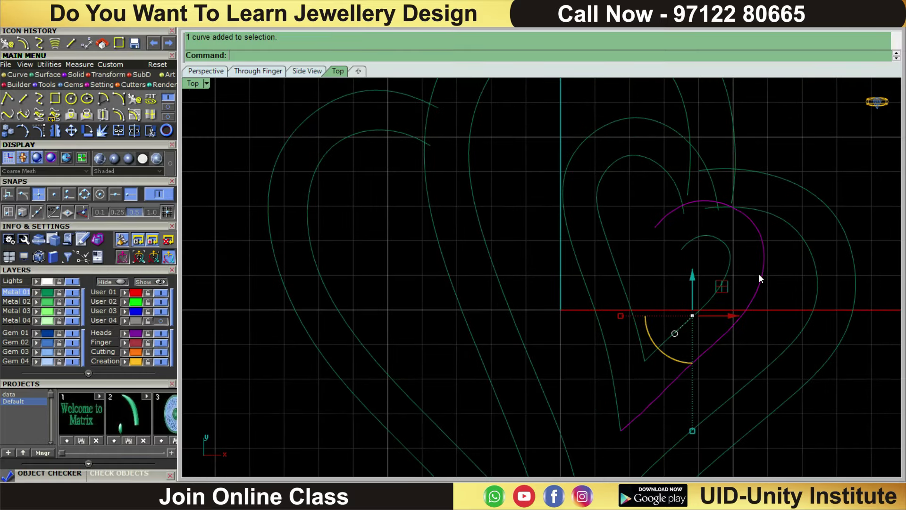
key("F10")
left_click_drag(781, 285, 742, 352)
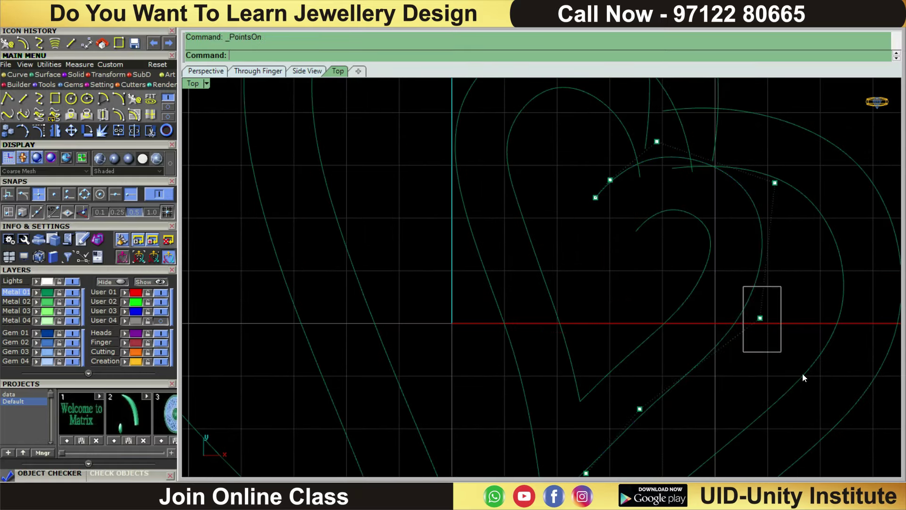
left_click_drag(807, 320, 815, 321)
key("Escape")
Shift a control point on the inner heart curve to the right.
key("Escape")
left_click(699, 266)
scroll(699, 268, "up", 1)
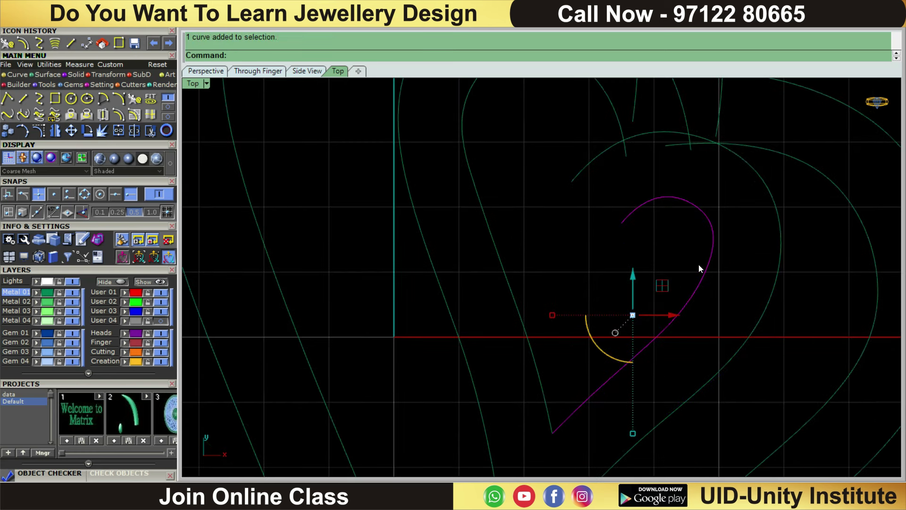
scroll(700, 268, "up", 1)
key("F10")
left_click(706, 283)
left_click_drag(743, 283, 749, 284)
scroll(777, 245, "down", 3)
key("Escape")
scroll(777, 293, "down", 2)
scroll(777, 290, "down", 1)
scroll(738, 256, "up", 3)
scroll(712, 167, "up", 2)
Raise two control points on the small heart's curve slightly, then hide its points.
left_click(675, 244)
scroll(673, 257, "up", 2)
scroll(670, 266, "up", 1)
key("F10")
left_click_drag(465, 163, 618, 327)
left_click_drag(549, 245, 548, 241)
left_click(548, 145)
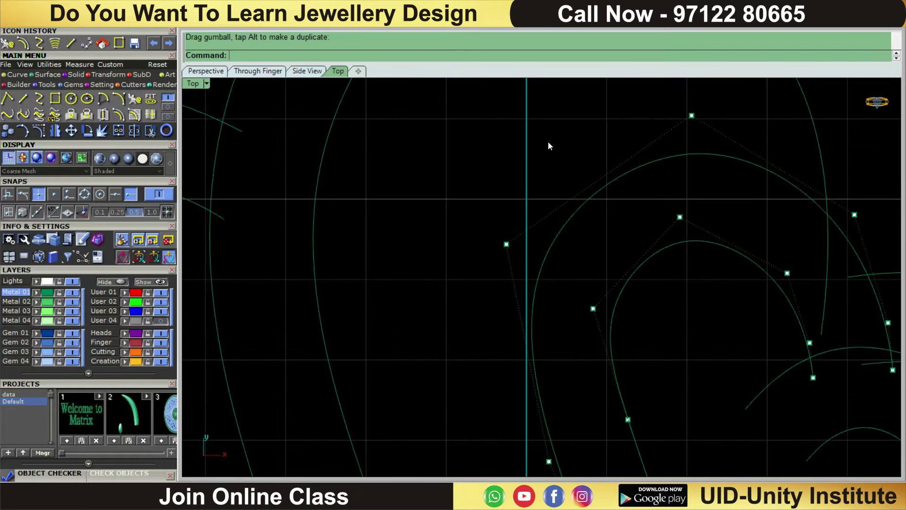
scroll(556, 160, "down", 2)
scroll(585, 196, "down", 2)
key("Escape")
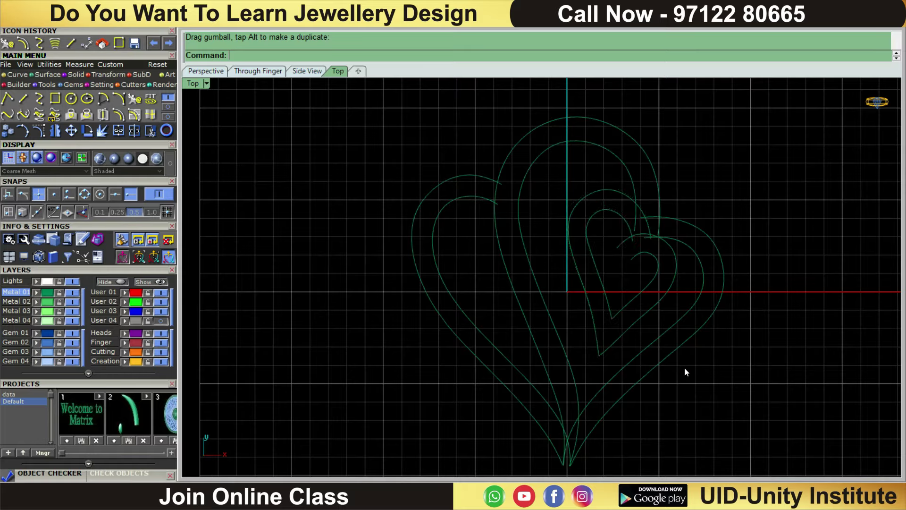
scroll(685, 372, "up", 3)
Move a control point on the diagonal heart curve downward.
scroll(605, 297, "down", 1)
left_click(640, 310)
scroll(640, 308, "up", 1)
key("F10")
left_click(632, 303)
left_click_drag(636, 279, 639, 290)
left_click(693, 308)
Adjust one control point on the upper heart curve vertically.
left_click(604, 248)
scroll(604, 246, "up", 1)
key("F10")
left_click_drag(543, 159, 593, 245)
left_click_drag(587, 208, 588, 210)
left_click(547, 183)
Move the lower control point of the upper heart curve vertically.
left_click(546, 284)
scroll(561, 271, "up", 3)
left_click_drag(532, 256, 558, 214)
scroll(560, 216, "down", 2)
scroll(561, 215, "down", 1)
scroll(599, 255, "down", 1)
scroll(605, 263, "down", 3)
scroll(599, 352, "up", 3)
scroll(599, 352, "down", 2)
scroll(578, 276, "up", 3)
scroll(536, 262, "up", 5)
Centre the hearts in the view and save the design as DPD-02.3dm.
mouse_move(628, 262)
right_mouse_down()
mouse_move(692, 184)
mouse_move(672, 232)
right_mouse_up()
key("ctrl+s")
scroll(672, 232, "down", 4)
scroll(626, 198, "up", 7)
scroll(626, 197, "down", 2)
scroll(585, 180, "down", 2)
scroll(575, 204, "down", 2)
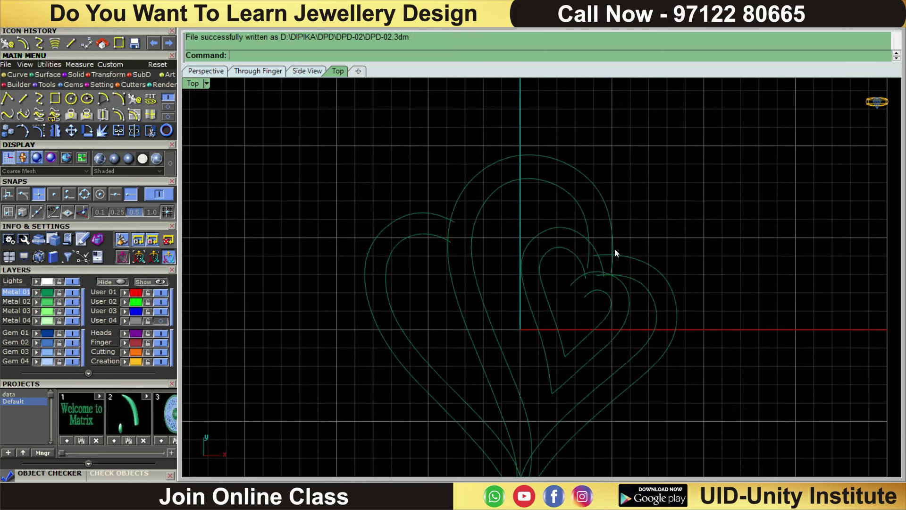
scroll(426, 213, "up", 2)
scroll(441, 200, "up", 2)
scroll(526, 147, "down", 2)
Select the two left heart arcs, checking their control points before reselecting them.
left_click_drag(526, 148, 487, 219)
scroll(488, 219, "up", 2)
scroll(487, 219, "up", 2)
key("F10")
scroll(449, 153, "down", 3)
key("Escape")
scroll(452, 163, "down", 1)
scroll(503, 196, "up", 3)
scroll(666, 118, "up", 1)
left_click_drag(670, 122, 580, 190)
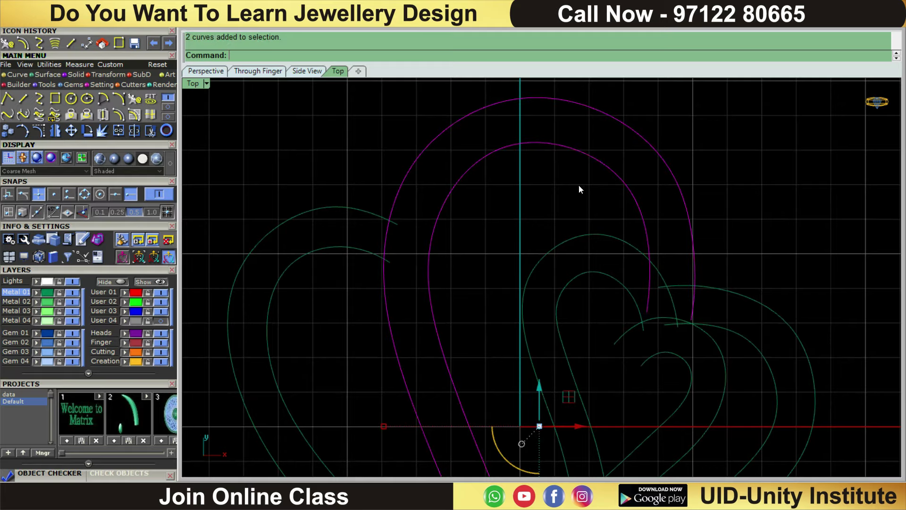
scroll(580, 189, "down", 2)
scroll(581, 191, "down", 1)
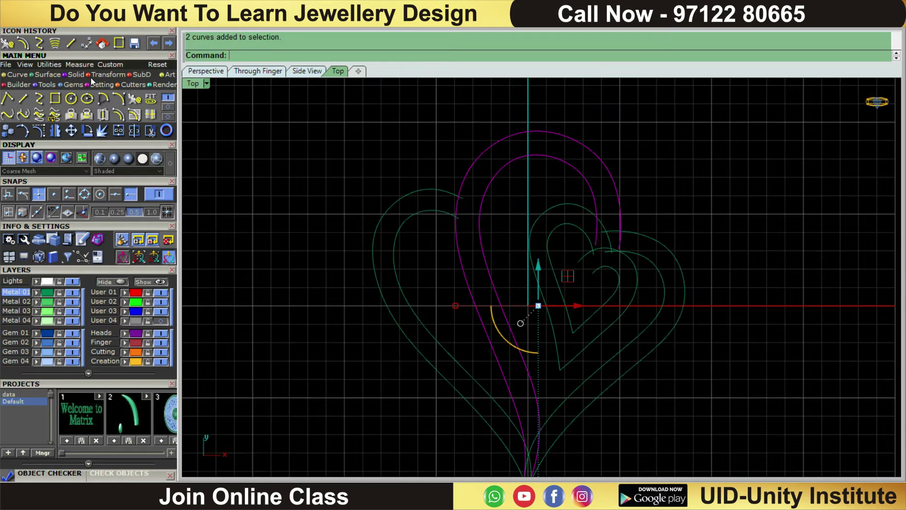
Loft the first selected heart curve pair and the inner heart curves into flat bands.
left_click(61, 72)
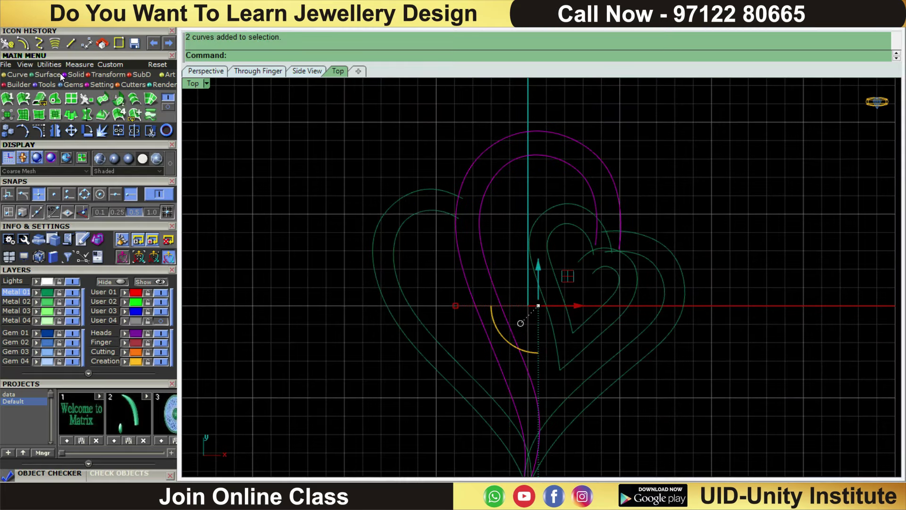
left_click(136, 98)
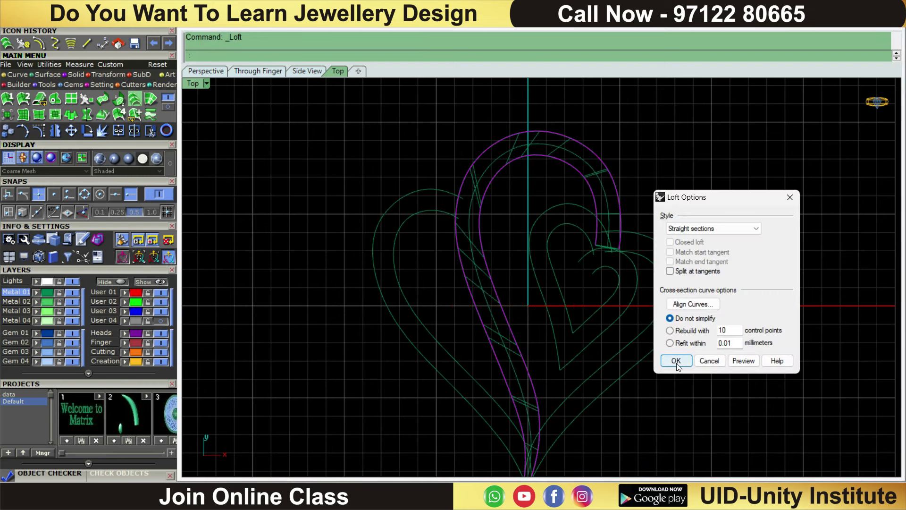
left_click(675, 361)
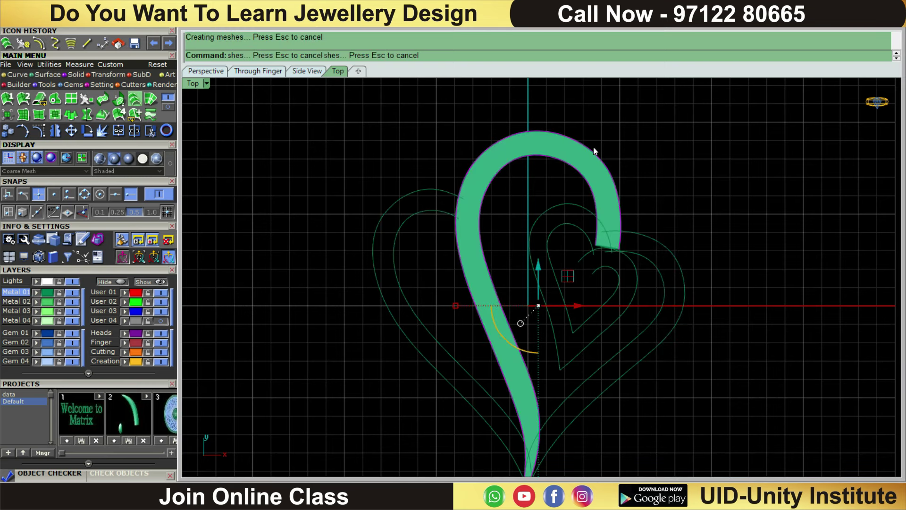
scroll(659, 229, "up", 3)
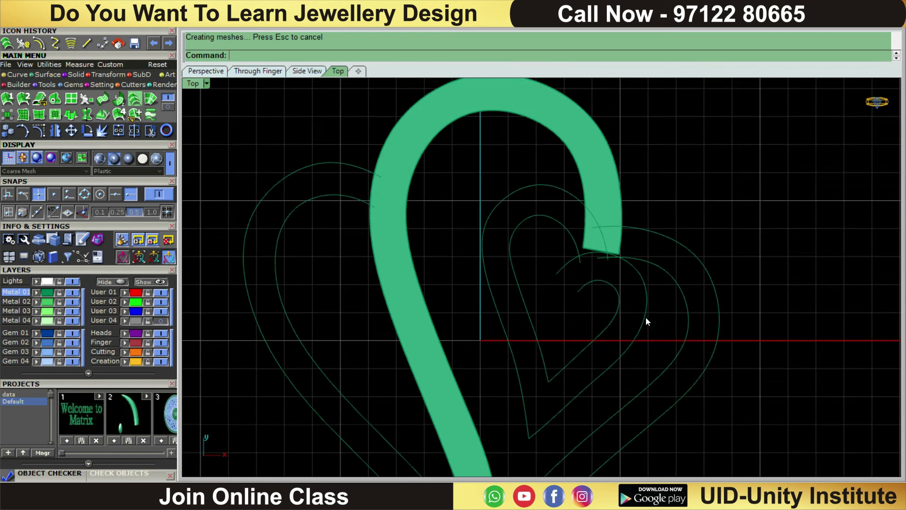
left_click_drag(649, 342, 579, 322)
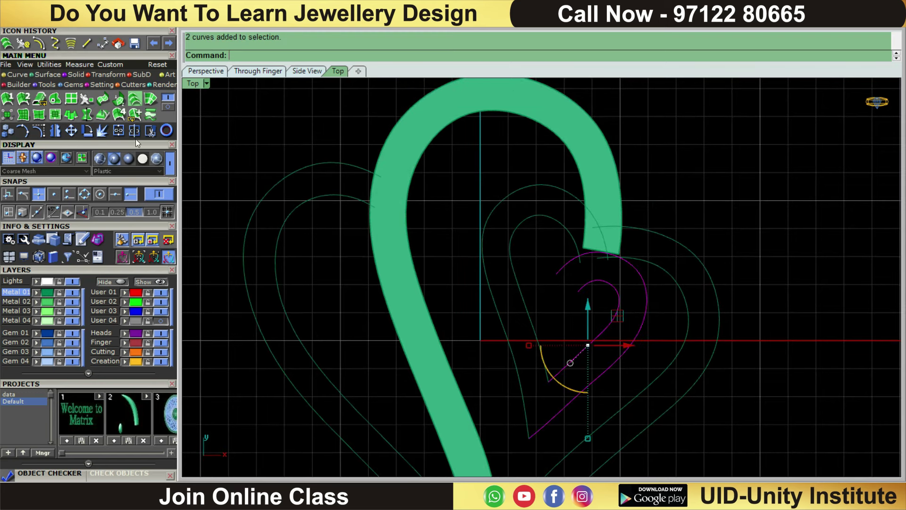
left_click(135, 103)
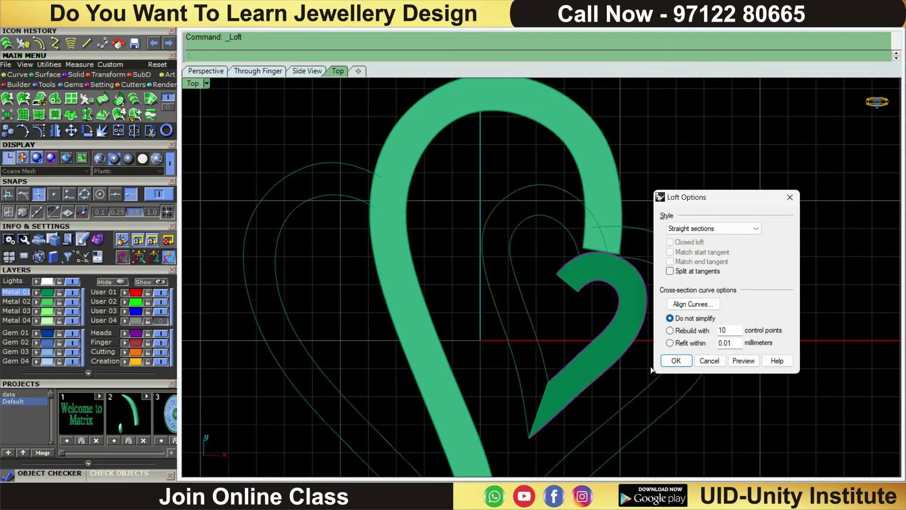
left_click(675, 360)
Repeat the loft for the next pair, the right heart and the left heart curves.
left_click_drag(538, 300, 414, 344)
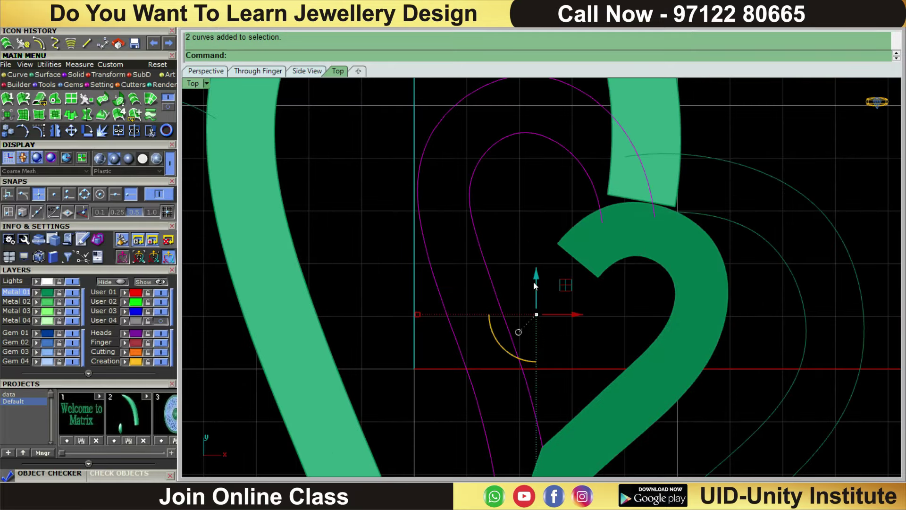
right_click(534, 284)
left_click(676, 360)
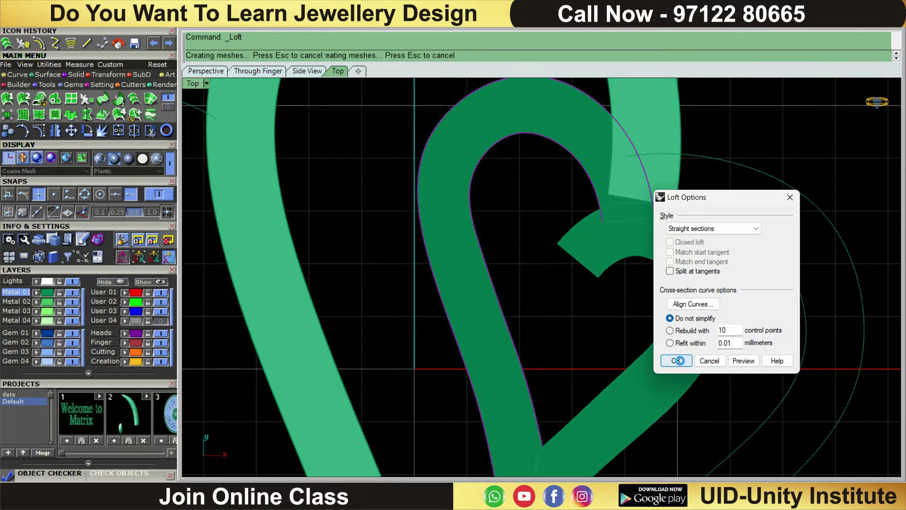
left_click_drag(814, 118, 745, 248)
scroll(641, 194, "down", 3)
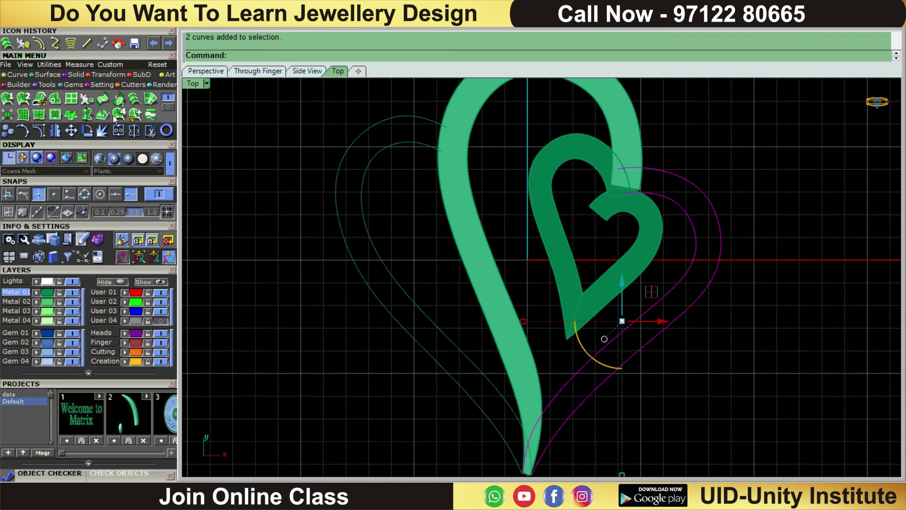
right_click(641, 194)
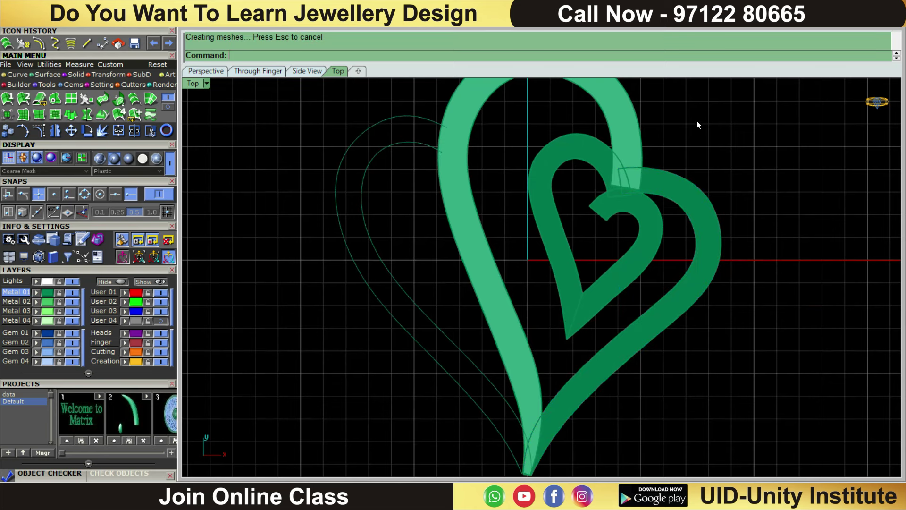
left_click_drag(394, 227, 359, 317)
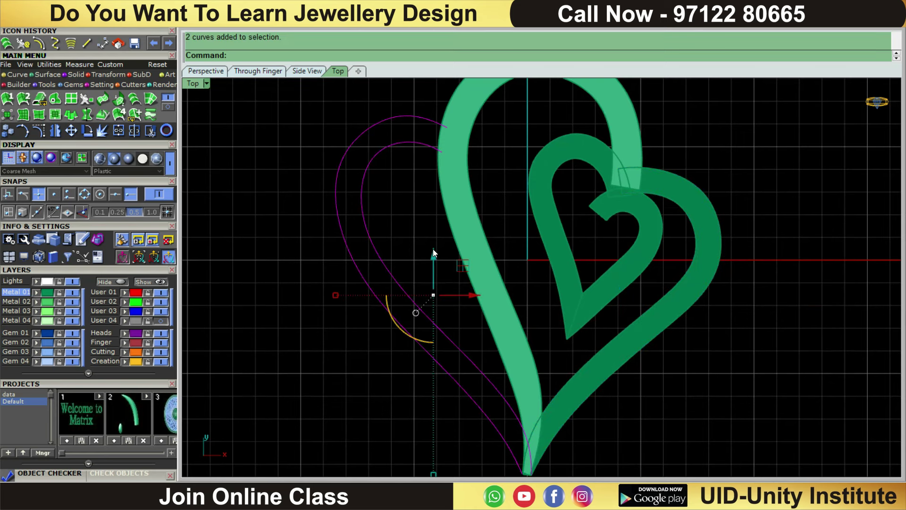
right_click(341, 225)
left_click(676, 362)
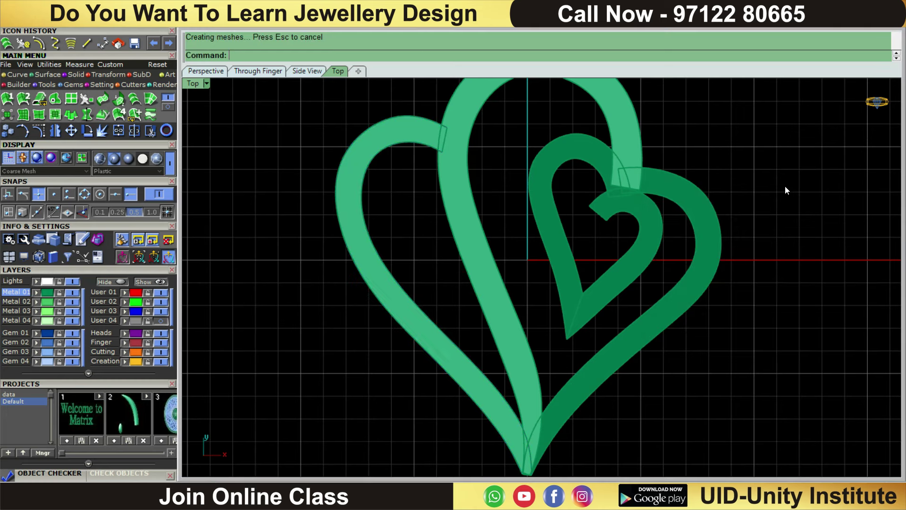
scroll(779, 198, "down", 3)
scroll(746, 300, "up", 5)
Offset the large heart band with flipped direction into a 1 mm solid extending downward.
right_click_drag(746, 300, 585, 162)
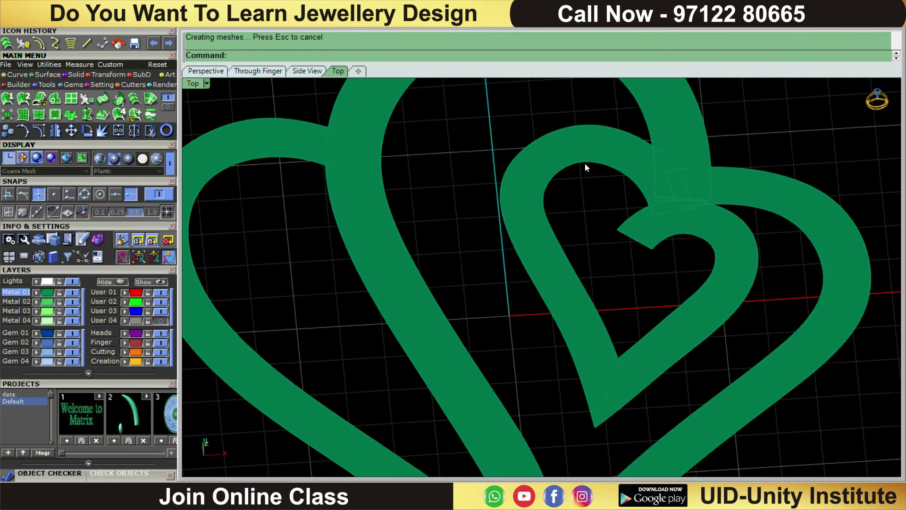
scroll(567, 184, "down", 3)
scroll(504, 240, "up", 2)
left_click(504, 240)
scroll(642, 285, "down", 2)
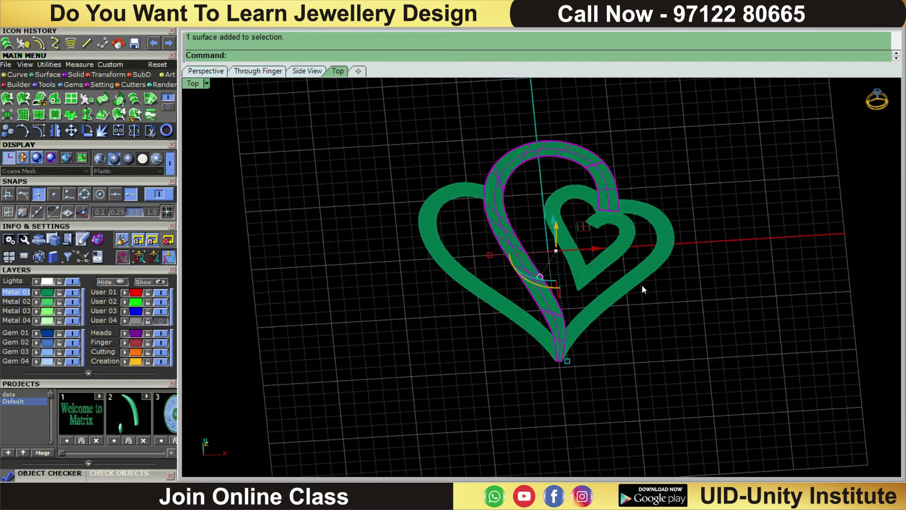
right_click_drag(641, 285, 330, 70)
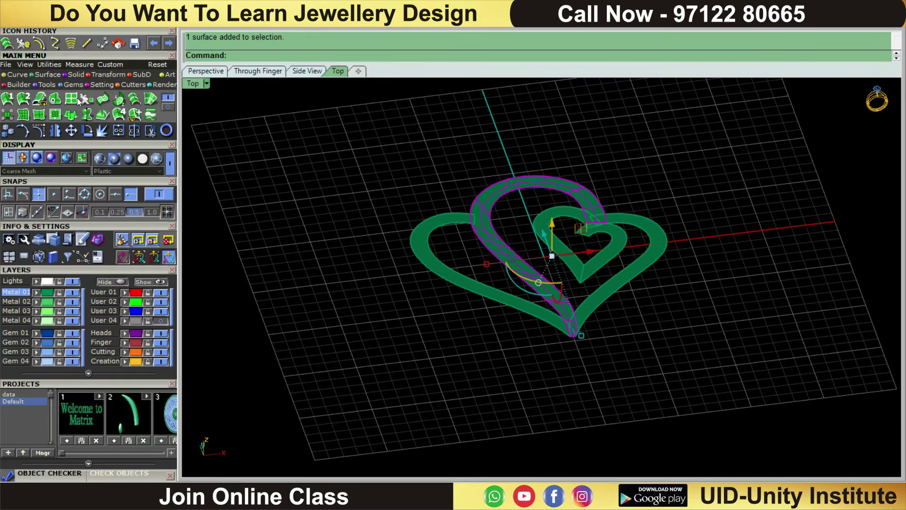
left_click(169, 105)
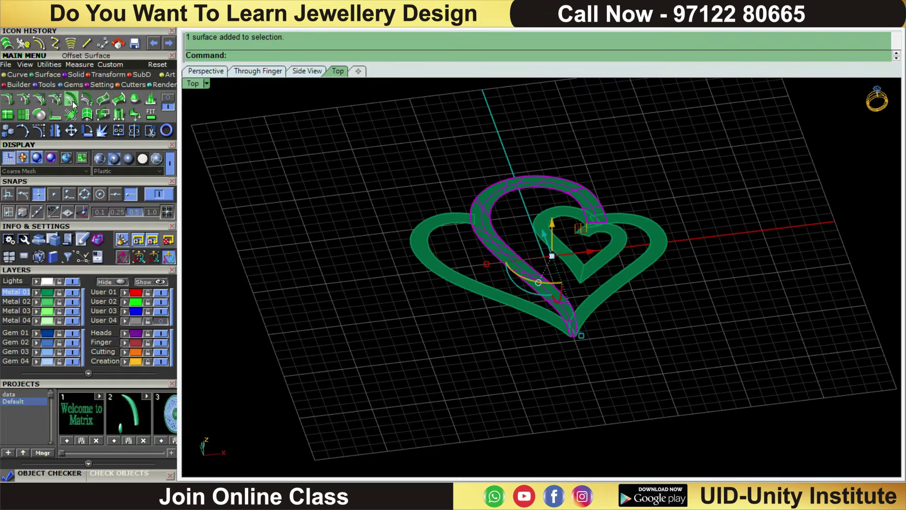
left_click(73, 101)
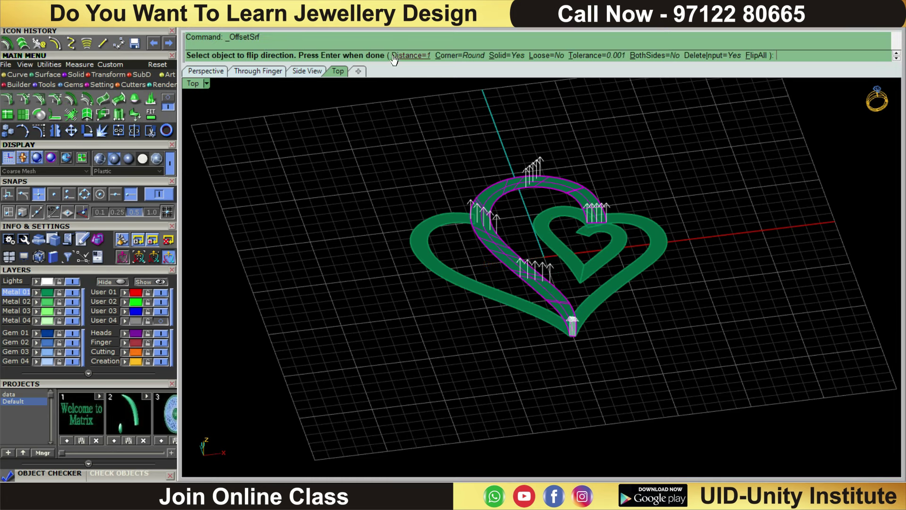
left_click(757, 55)
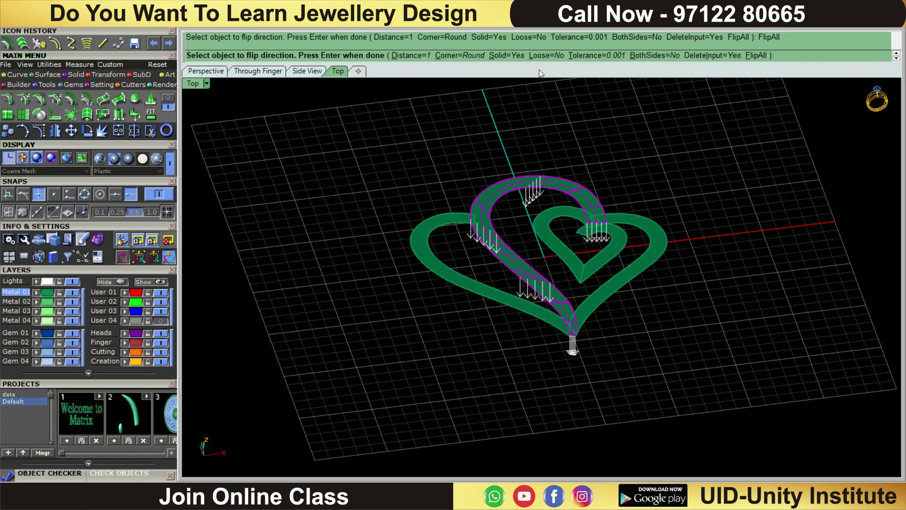
key("Return")
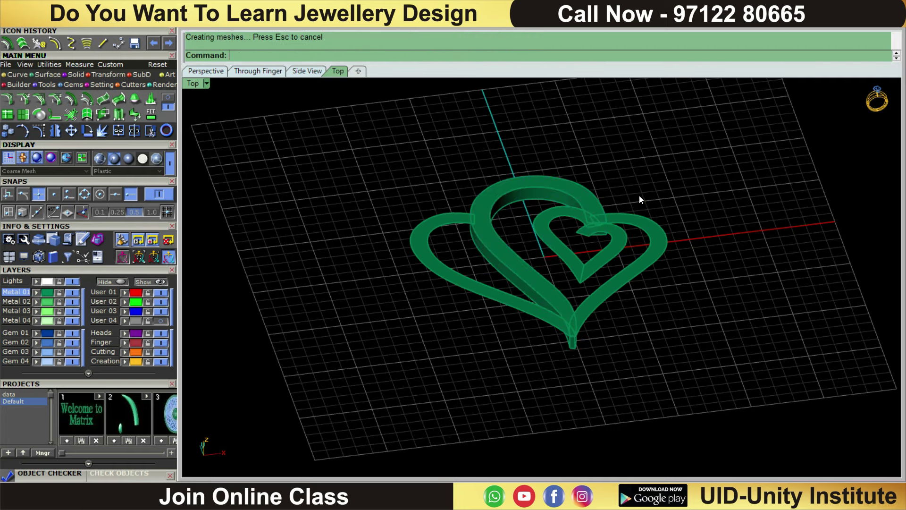
Select the inner heart and left heart band surfaces.
scroll(632, 159, "up", 3)
scroll(622, 212, "up", 3)
left_click(609, 261)
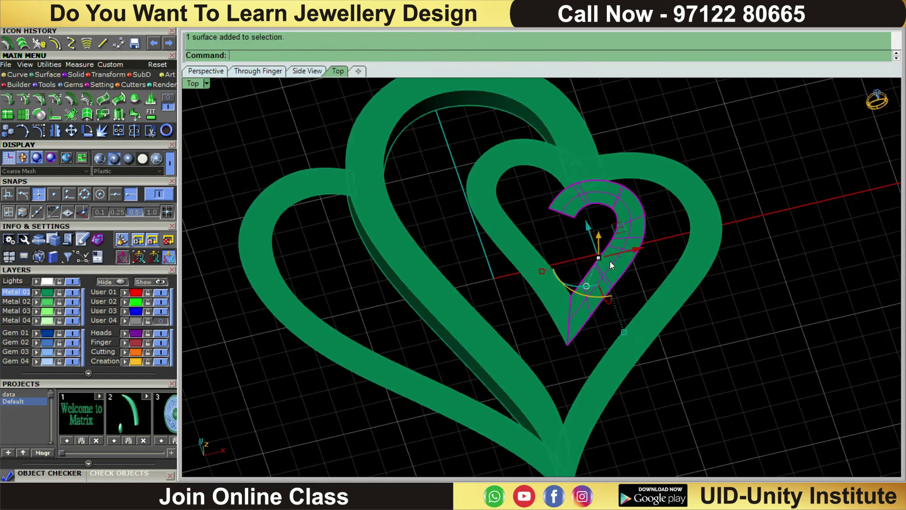
scroll(658, 253, "down", 1)
scroll(621, 228, "down", 2)
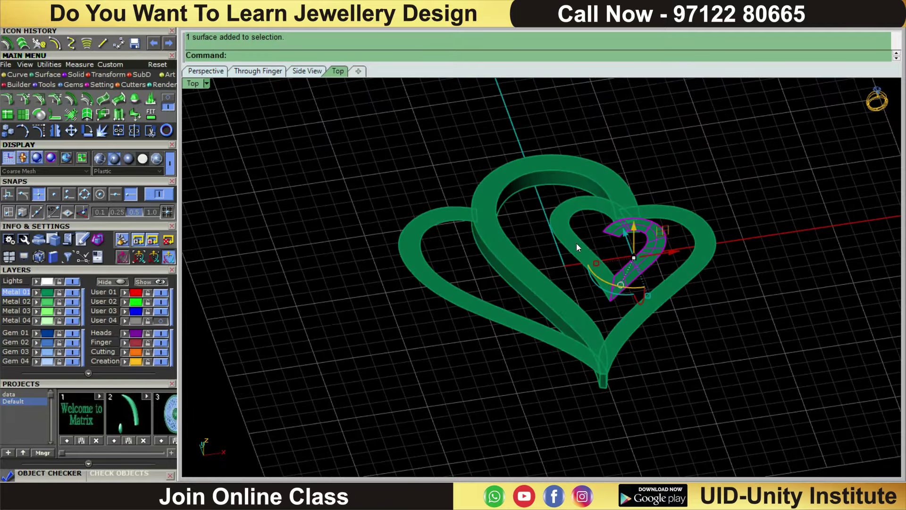
left_click(667, 216)
left_click(468, 304, "shift")
mouse_move(644, 353)
right_mouse_down()
mouse_move(643, 343)
mouse_move(584, 448)
right_mouse_up()
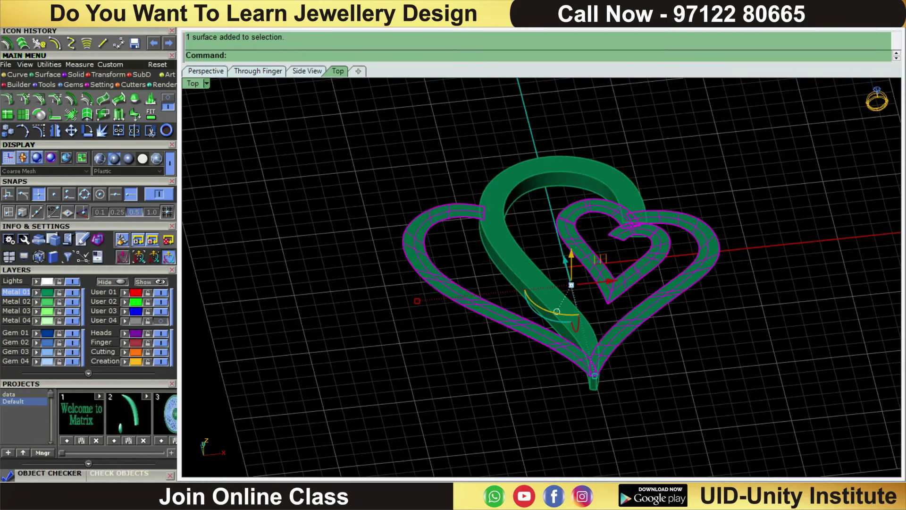
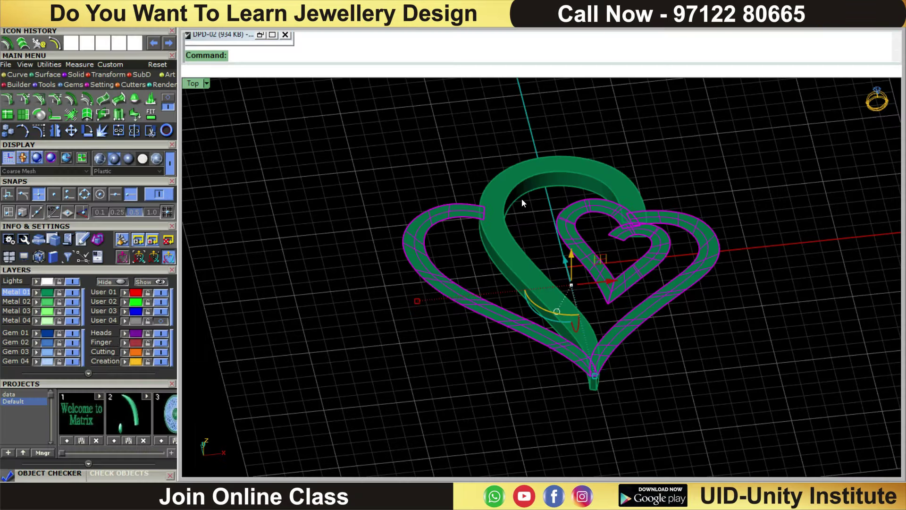
Offset the heart surfaces by 0.7 into solids, flipping the left heart downward.
left_click(69, 98)
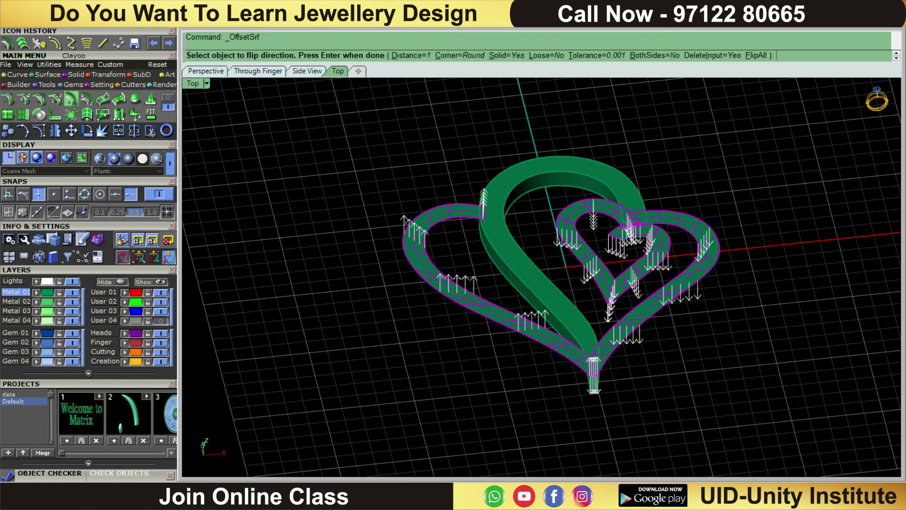
left_click(403, 56)
type("0.7")
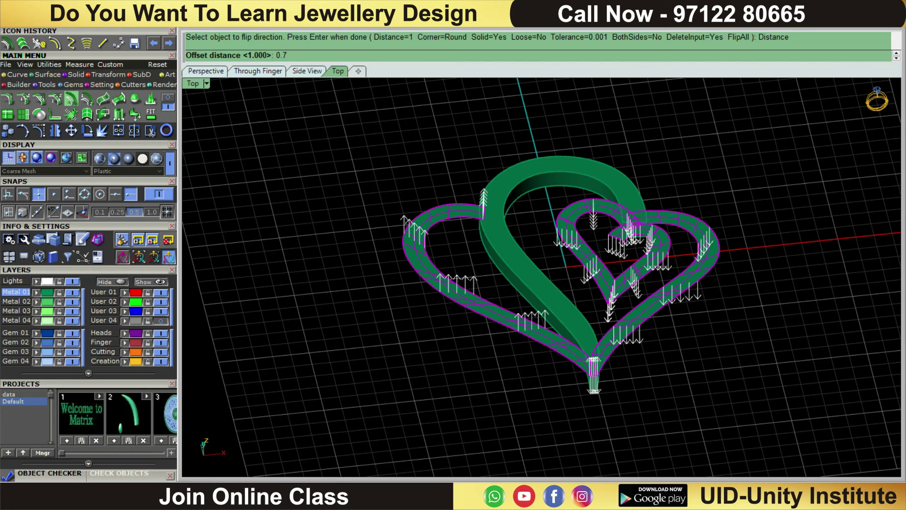
key("Return")
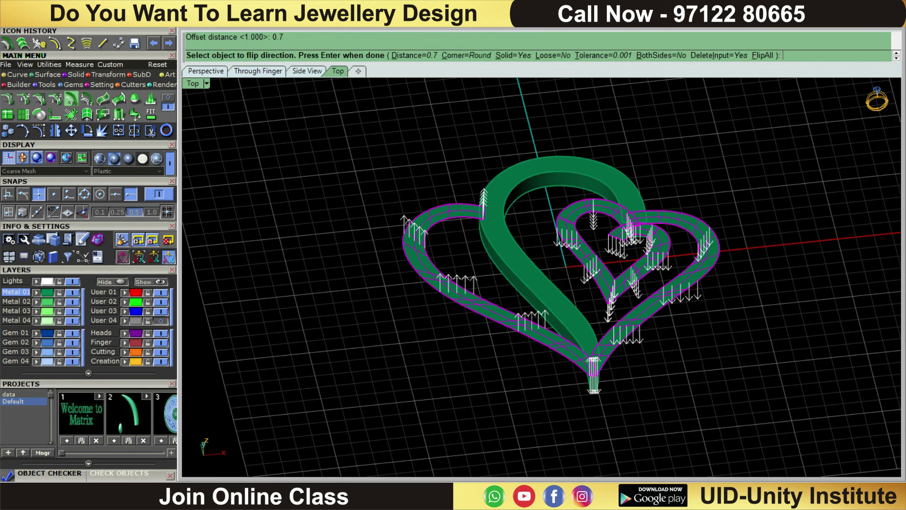
scroll(500, 312, "up", 2)
scroll(497, 315, "up", 3)
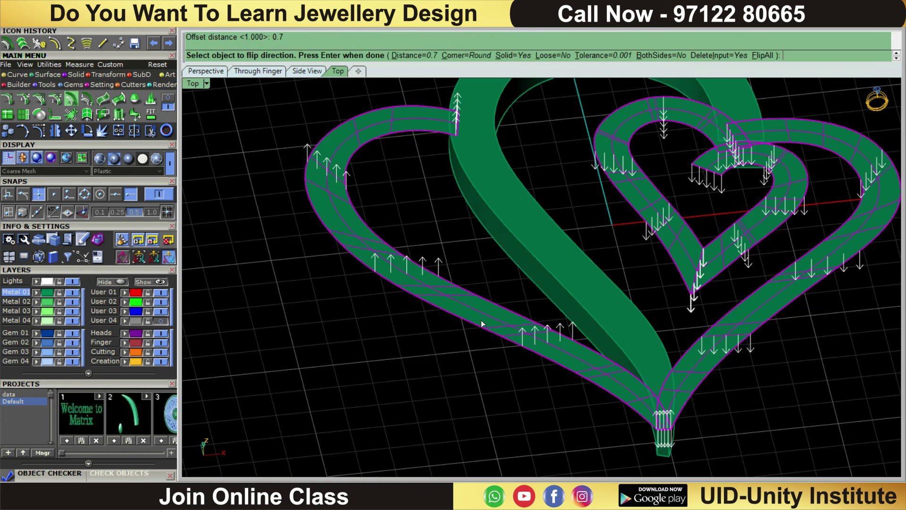
left_click(480, 318)
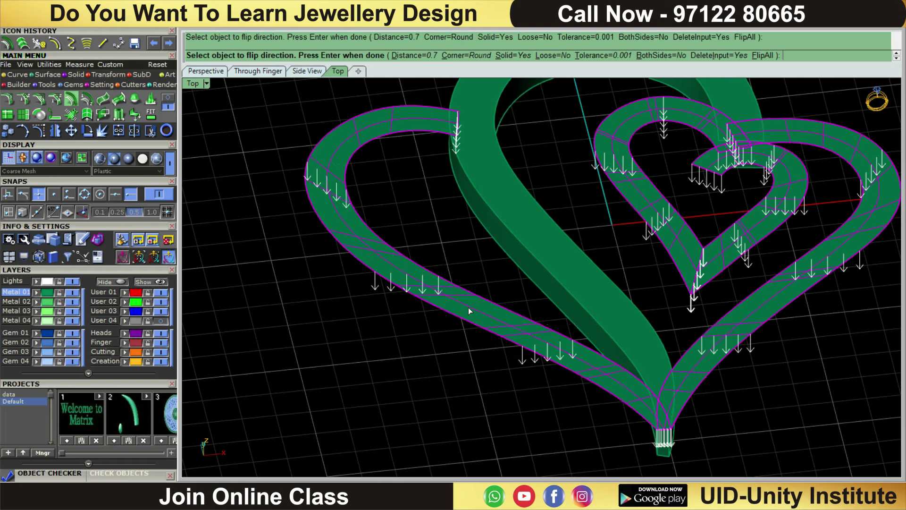
scroll(552, 307, "down", 2)
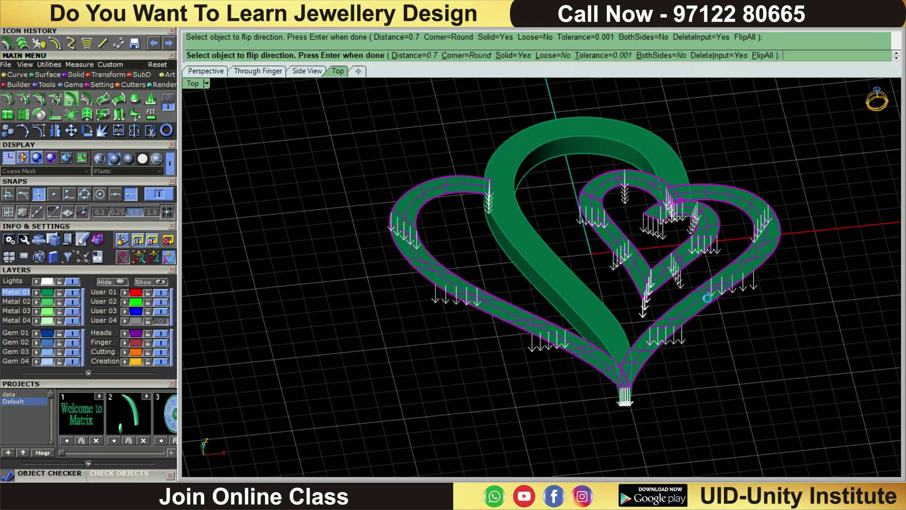
key("Return")
Select the outer heart solid and orbit to a flatter viewing angle.
left_click(702, 144)
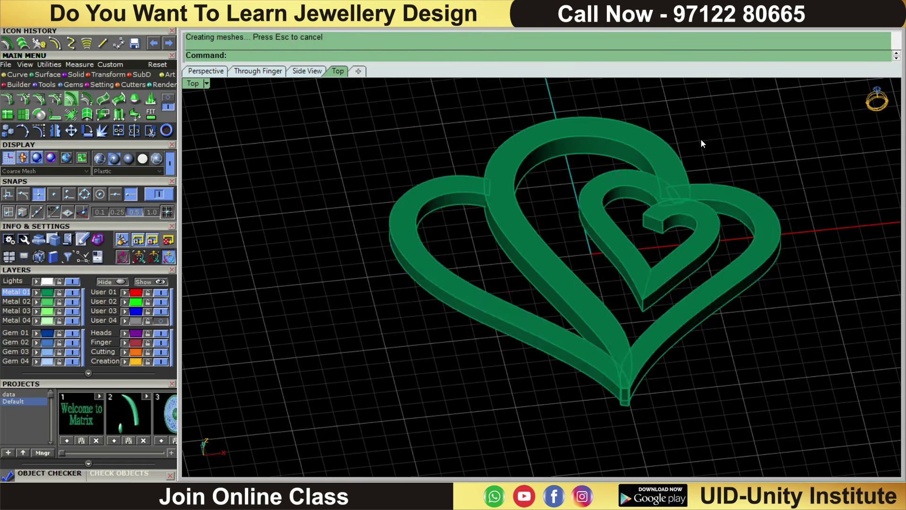
mouse_move(700, 138)
right_mouse_down()
mouse_move(764, 139)
mouse_move(709, 197)
mouse_move(675, 315)
right_mouse_up()
scroll(675, 316, "up", 4)
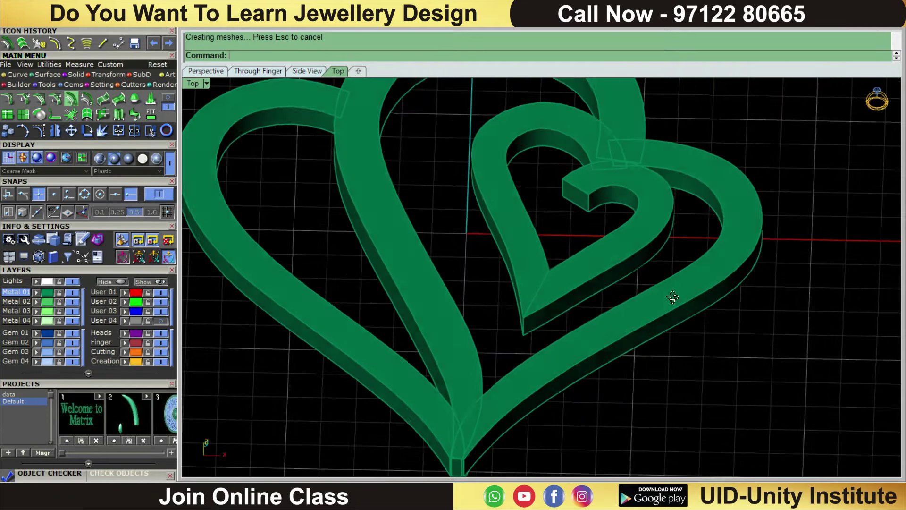
left_click(664, 295)
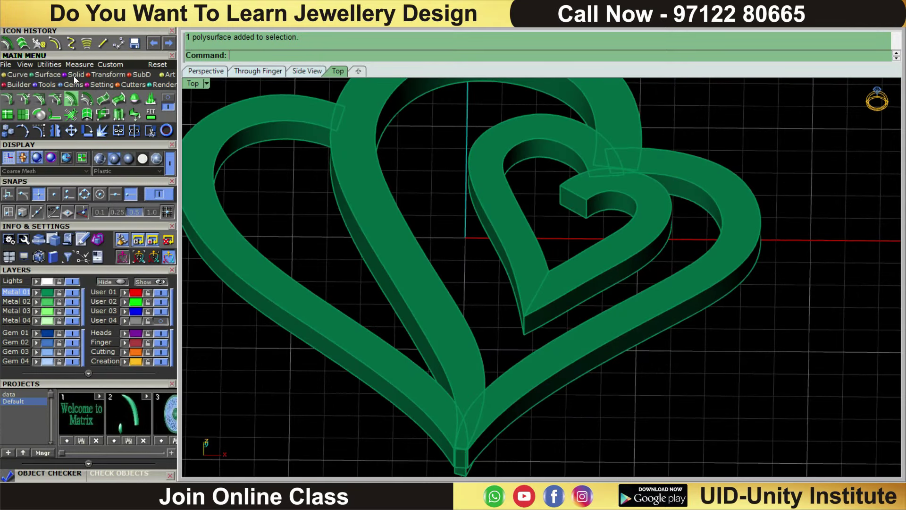
right_click_drag(680, 132, 686, 148)
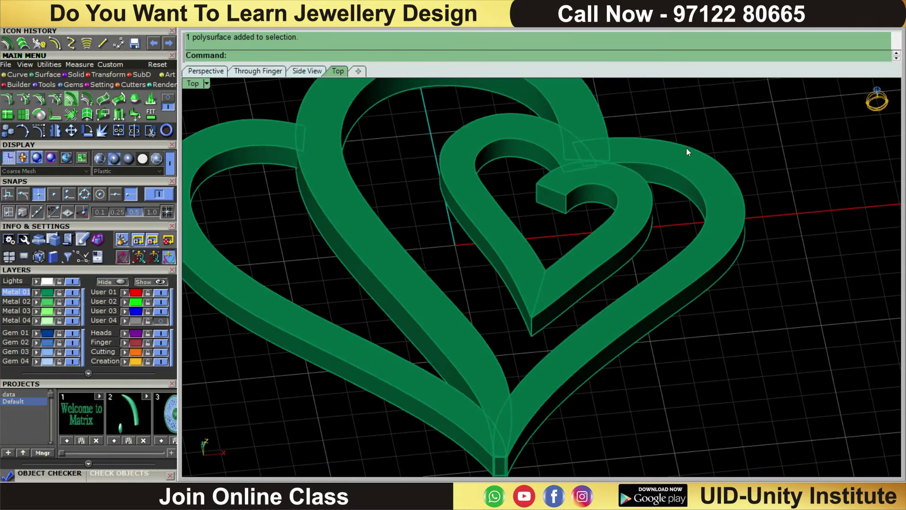
scroll(701, 160, "down", 3)
scroll(700, 160, "up", 5)
scroll(743, 143, "down", 2)
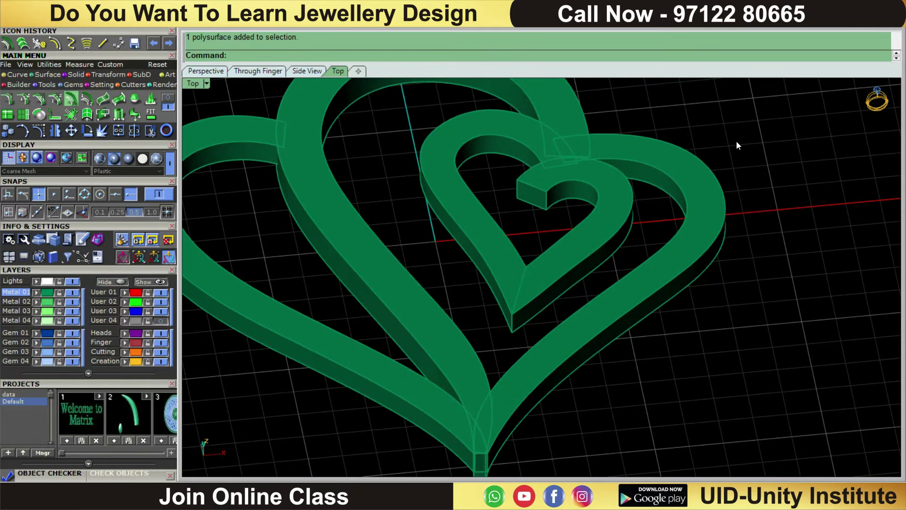
right_click_drag(744, 228, 727, 221)
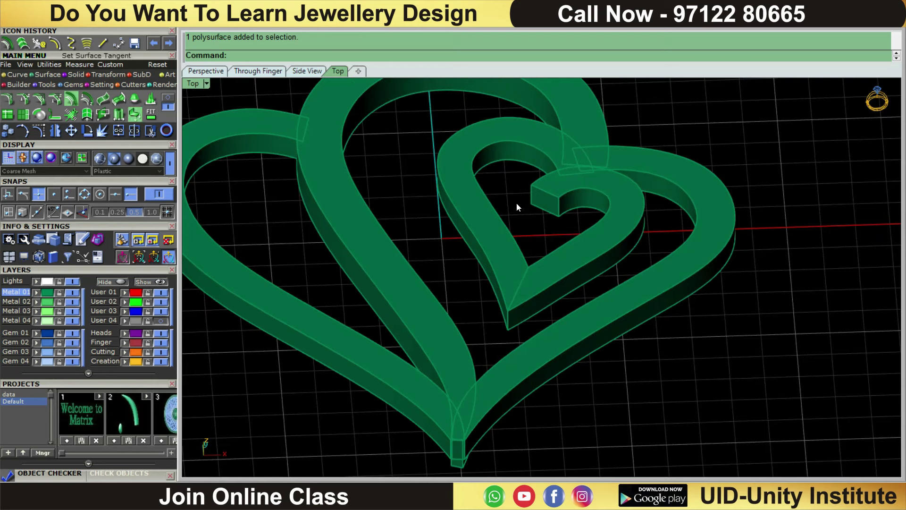
left_click(69, 71)
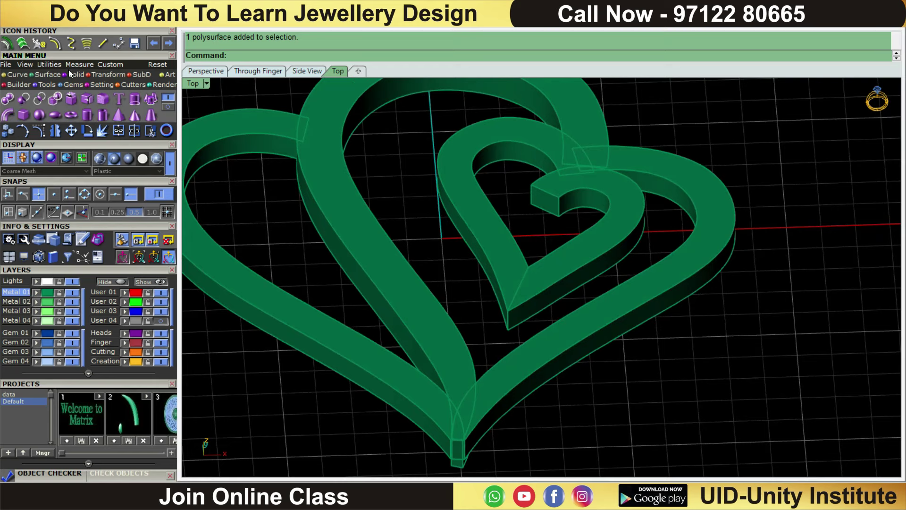
Extract the right heart's top face and delete it.
left_click(89, 96)
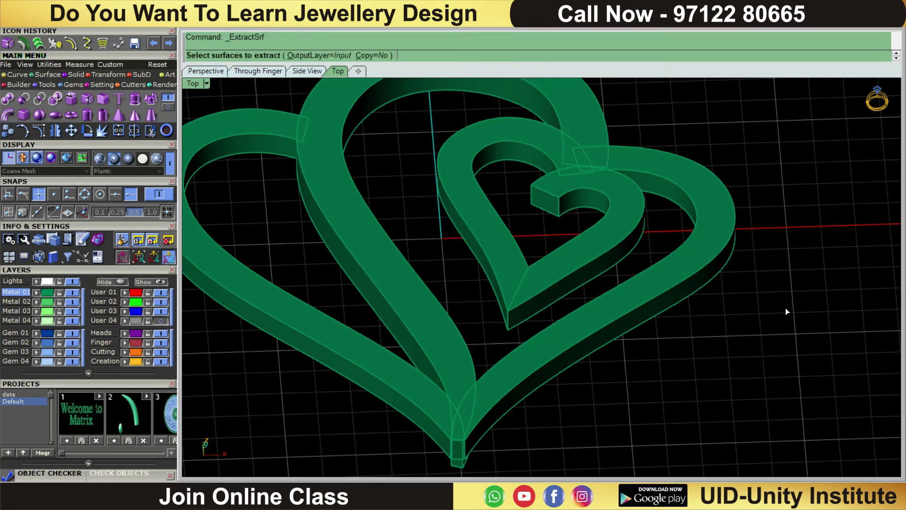
scroll(704, 197, "up", 3)
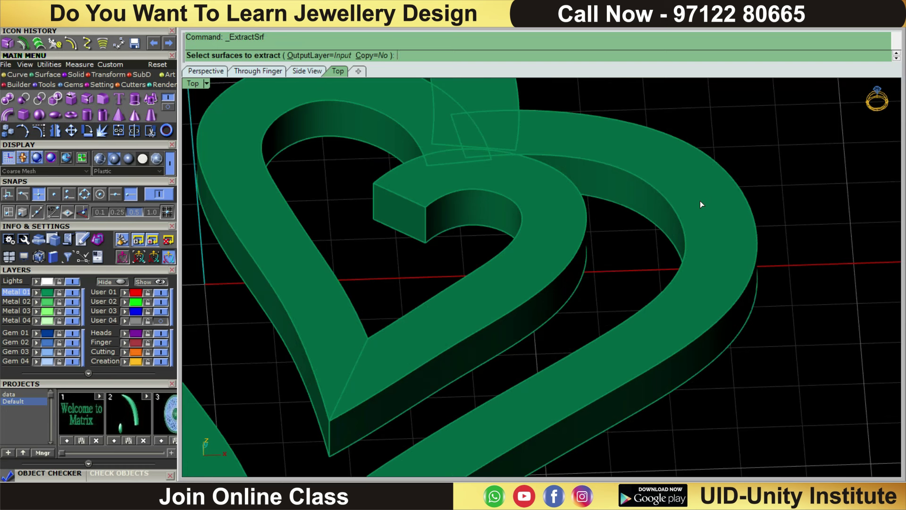
left_click(709, 190)
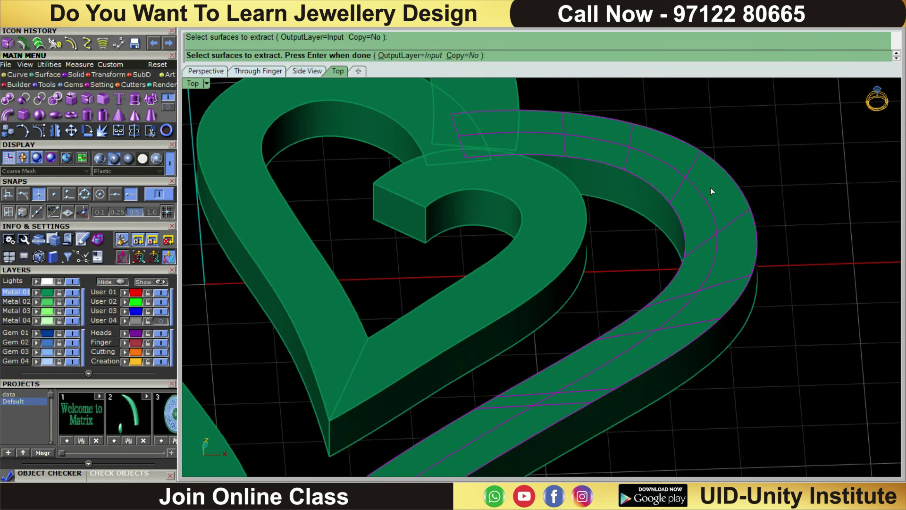
key("Return")
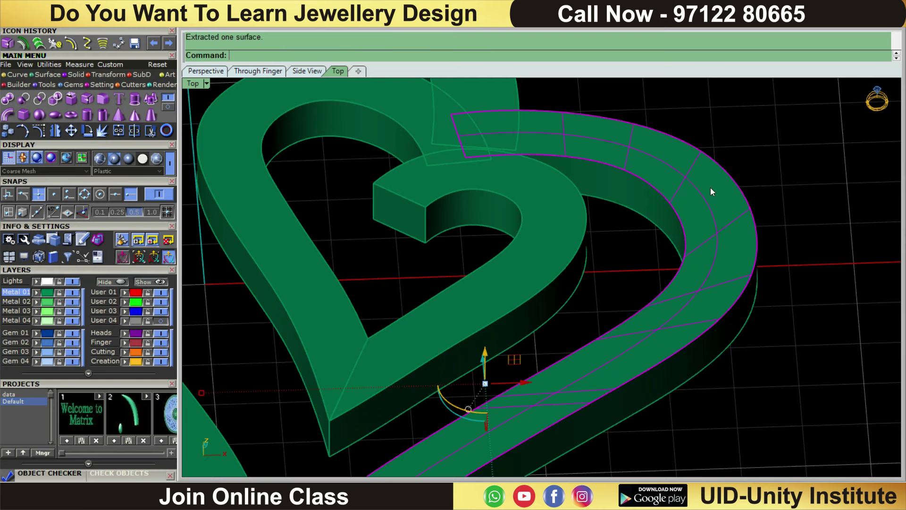
key("Delete")
scroll(710, 188, "down", 3)
scroll(494, 278, "up", 2)
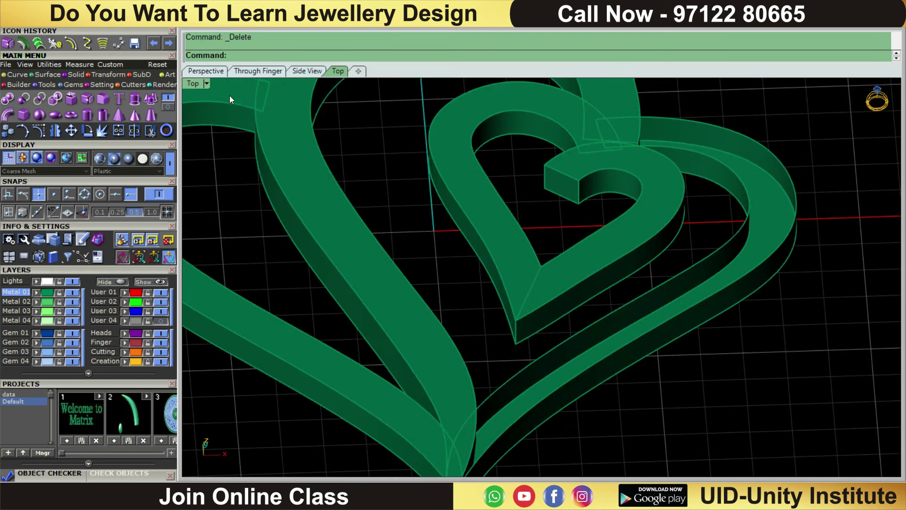
right_click_drag(230, 95, 397, 123, "shift")
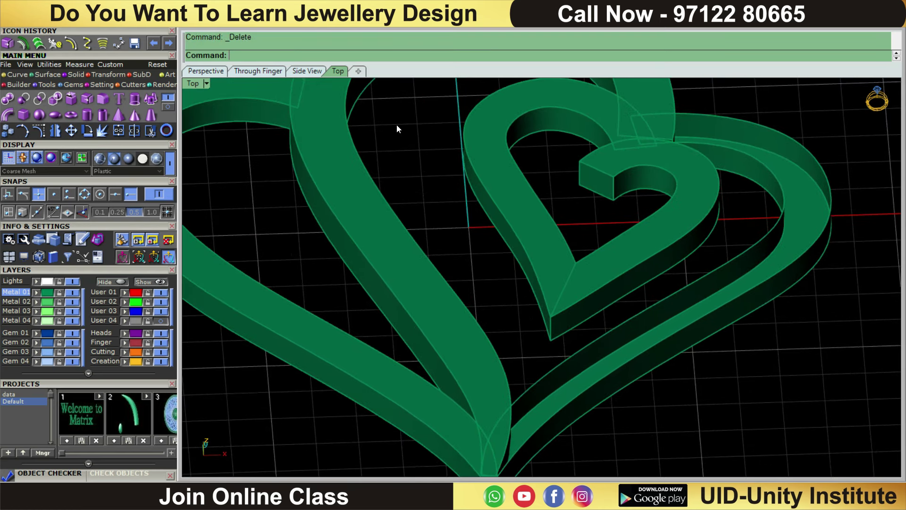
Extract and delete the small heart's top faces, then reorient the view.
left_click(87, 99)
scroll(457, 181, "up", 2)
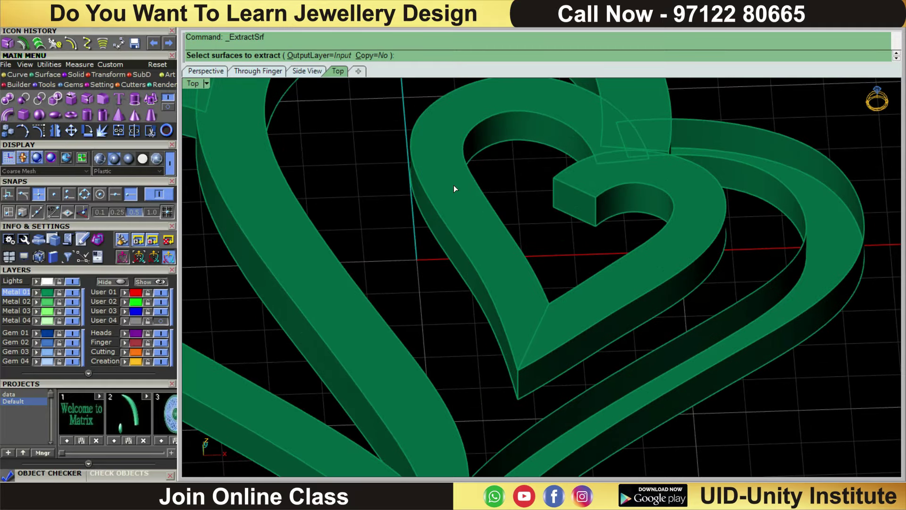
left_click(454, 185)
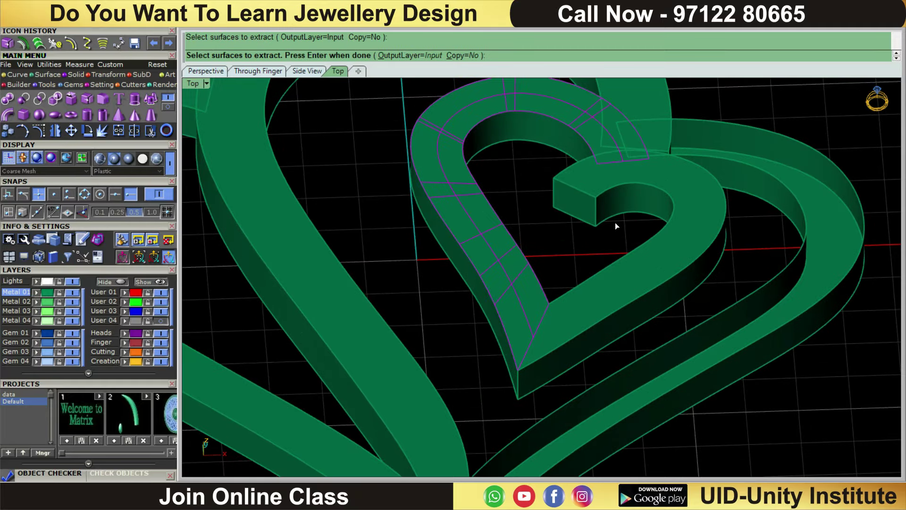
scroll(692, 227, "down", 3)
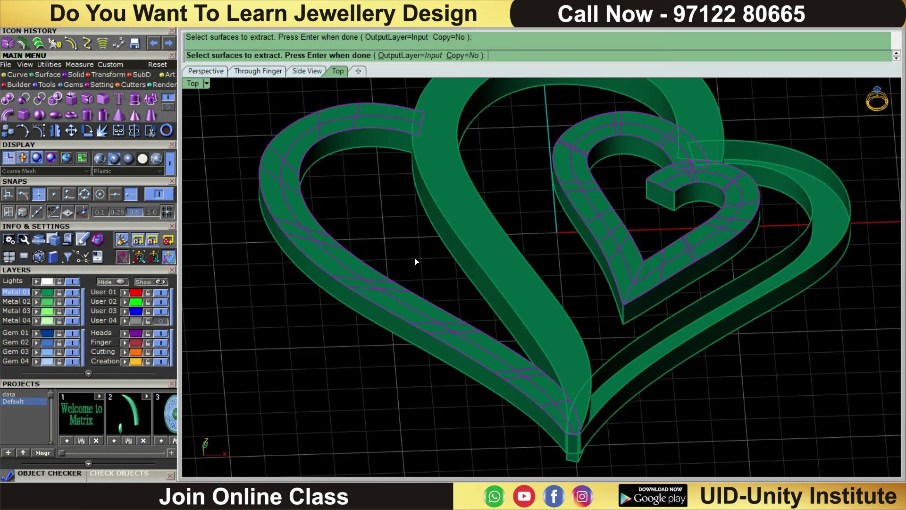
key("Return")
key("Delete")
scroll(830, 137, "down", 3)
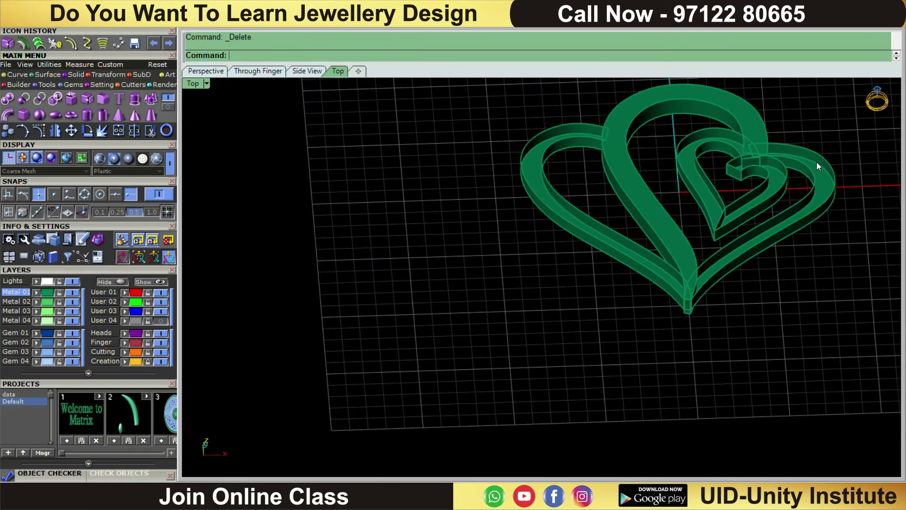
scroll(819, 137, "up", 2)
scroll(755, 198, "up", 2)
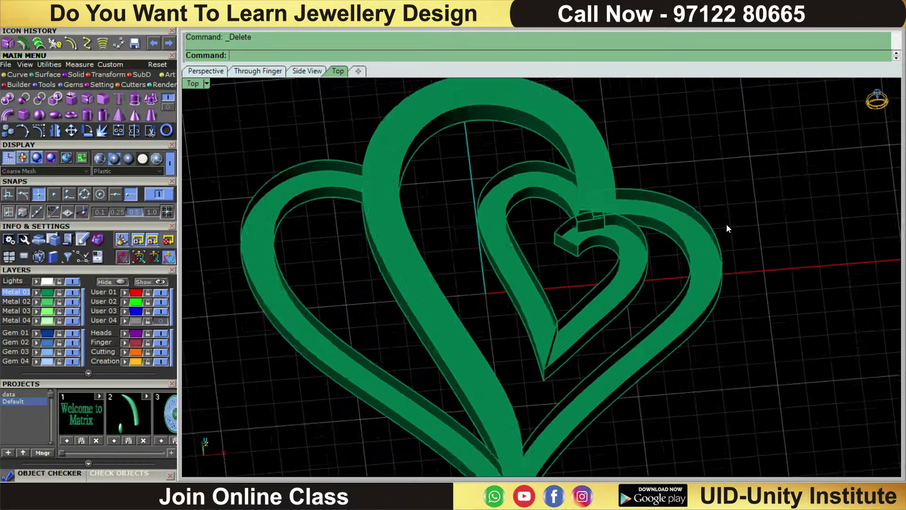
scroll(739, 188, "up", 2)
right_click_drag(738, 187, 672, 223)
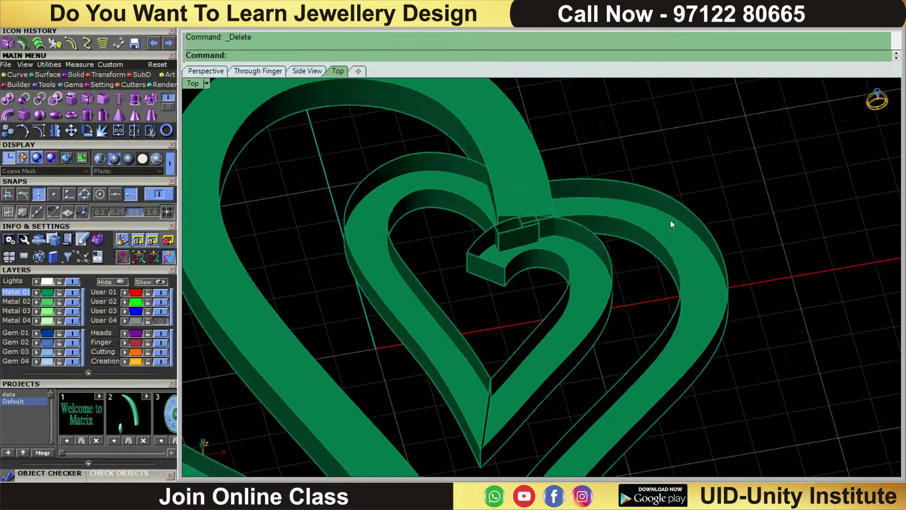
scroll(672, 223, "down", 3)
right_click_drag(730, 230, 715, 244)
scroll(715, 245, "up", 2)
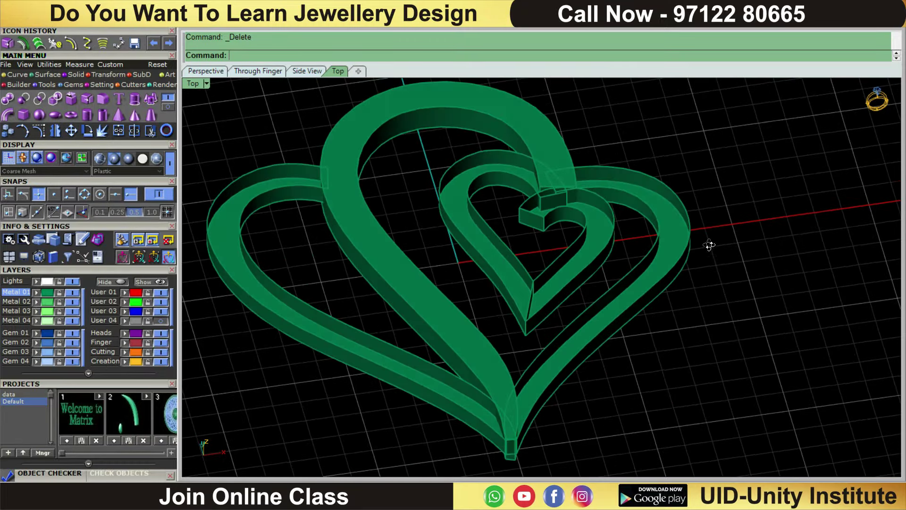
scroll(643, 245, "up", 2)
scroll(643, 244, "down", 3)
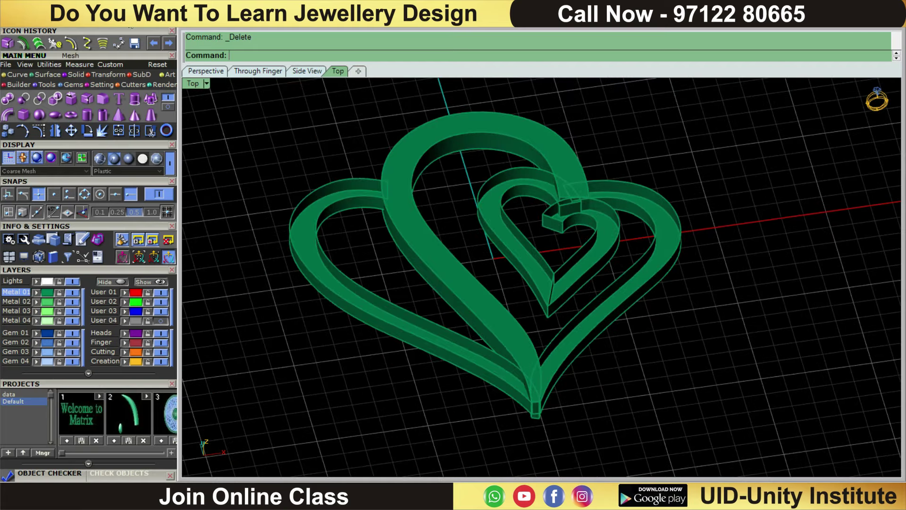
Begin a Blend Surface on the band edges, then cancel that first attempt.
left_click(47, 74)
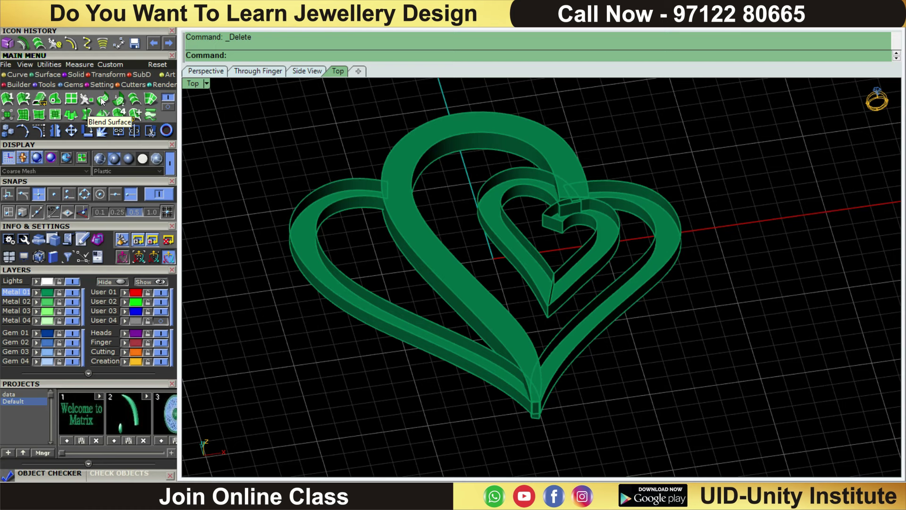
left_click(105, 101)
scroll(639, 315, "up", 2)
scroll(610, 268, "up", 3)
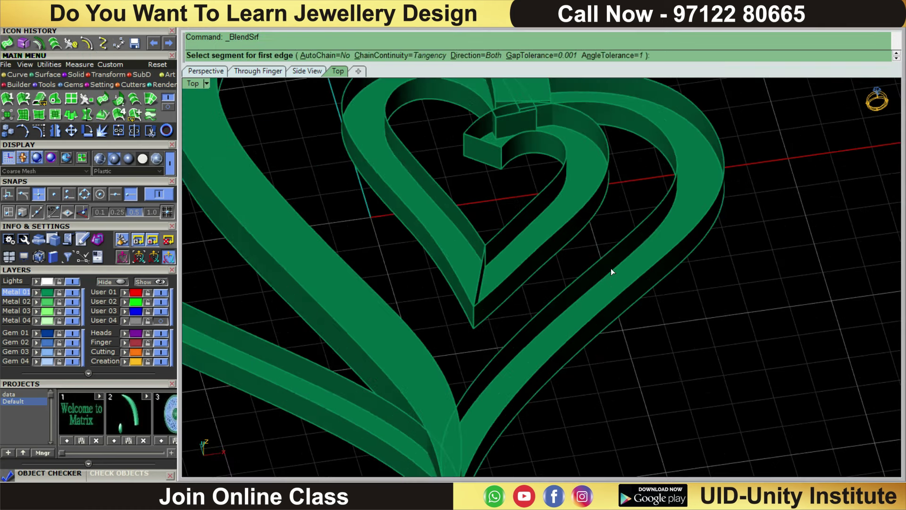
left_click(609, 259)
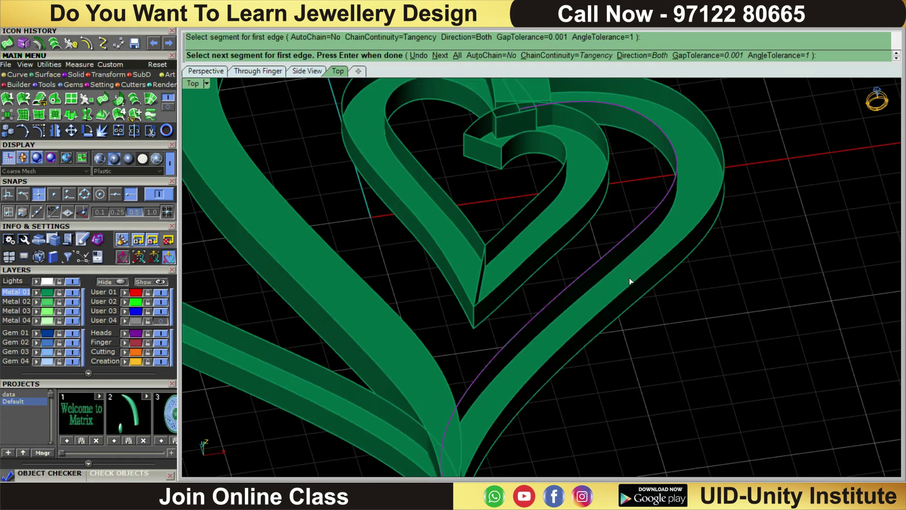
key("Return")
left_click(637, 269)
scroll(670, 247, "down", 3)
scroll(697, 239, "down", 1)
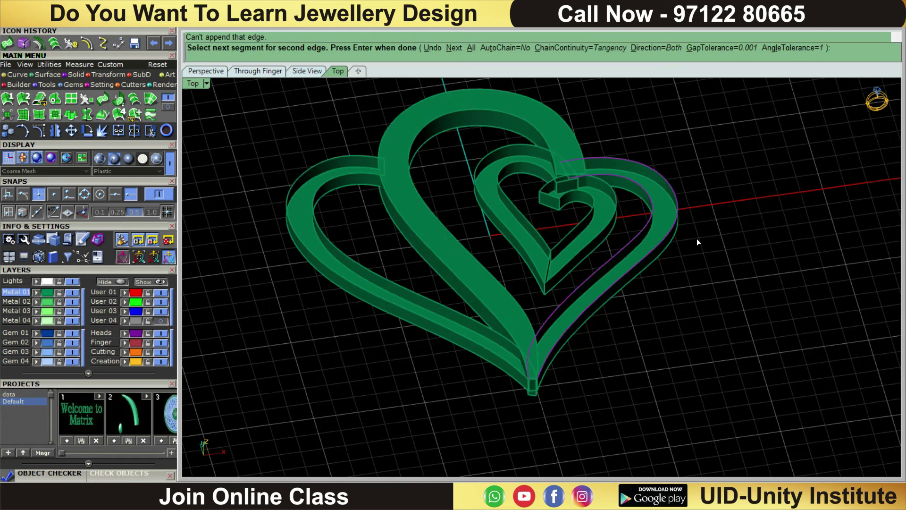
key("Return")
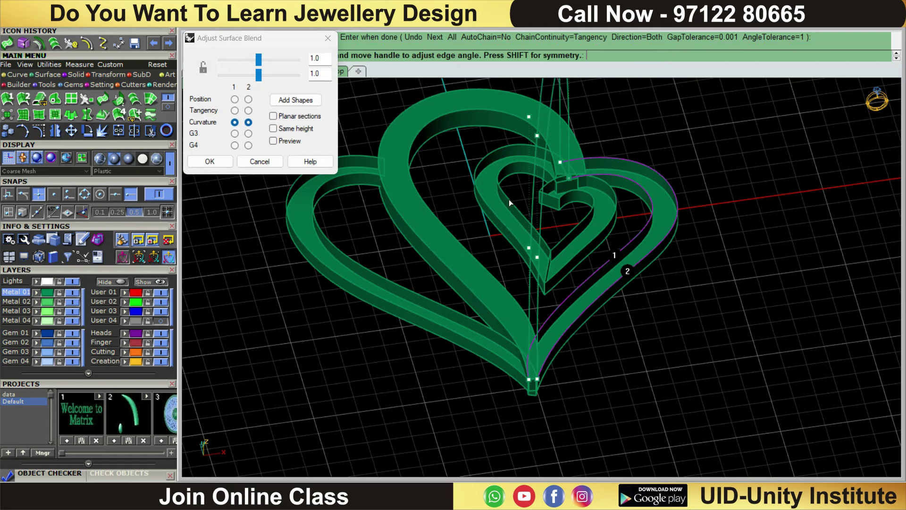
left_click(254, 162)
scroll(554, 323, "up", 3)
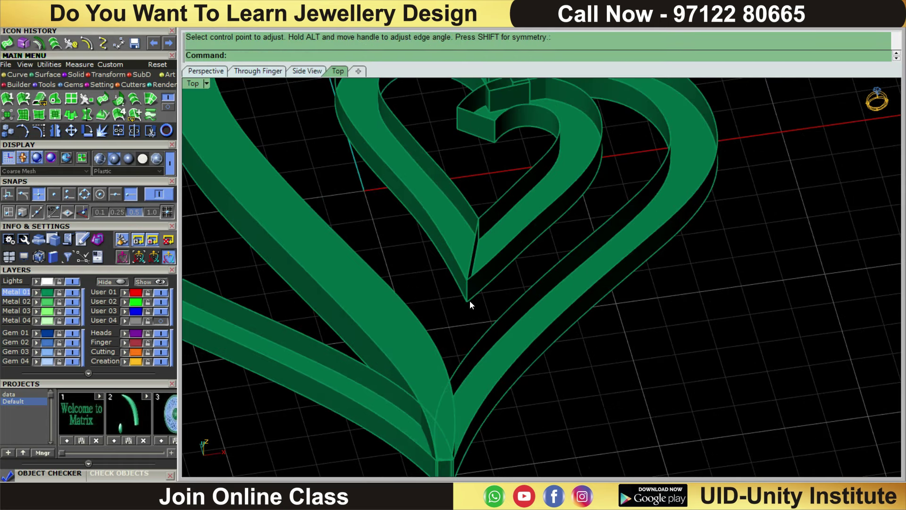
Blend the right band's lower-tip edges with both curvature values set to 0.2.
key("Return")
left_click(477, 349)
left_click(489, 386)
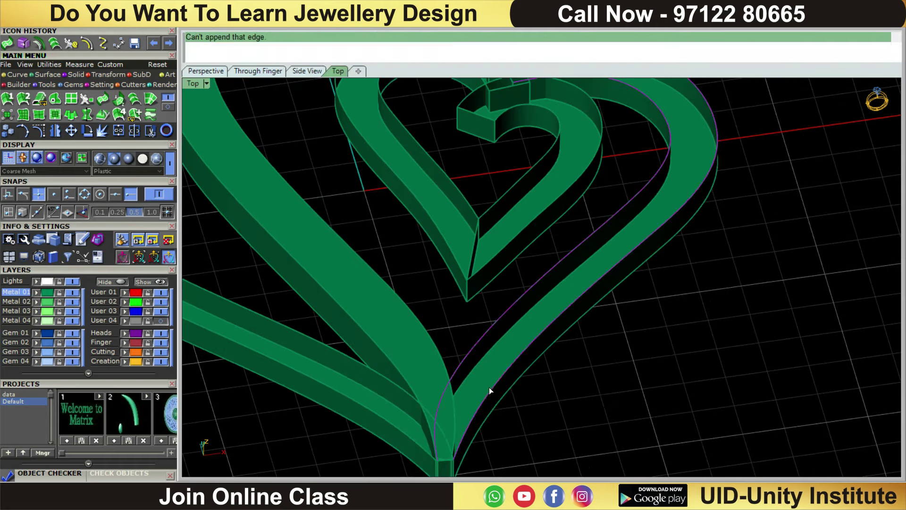
left_click(493, 383)
key("Return")
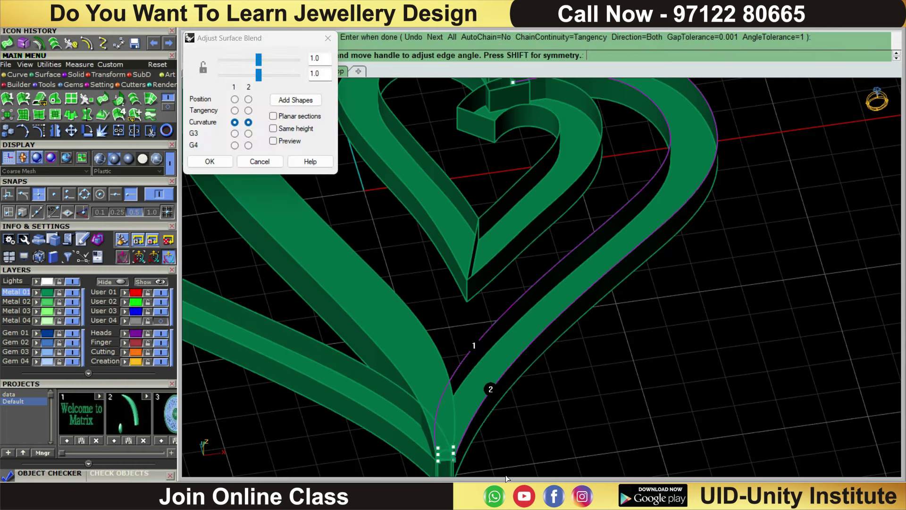
mouse_move(548, 460)
right_mouse_down("shift")
mouse_move(543, 415)
mouse_move(499, 346)
right_mouse_up("shift")
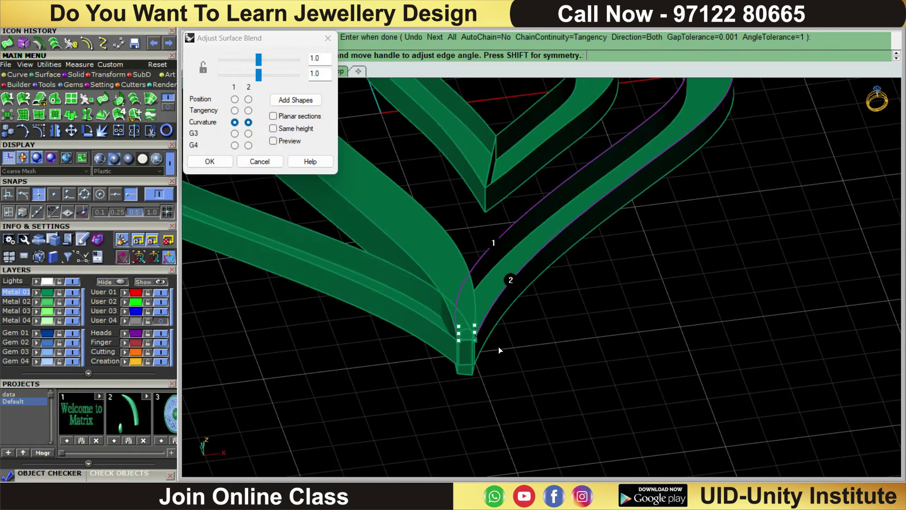
double_click(320, 58)
type("0.2")
double_click(320, 73)
type("0.2")
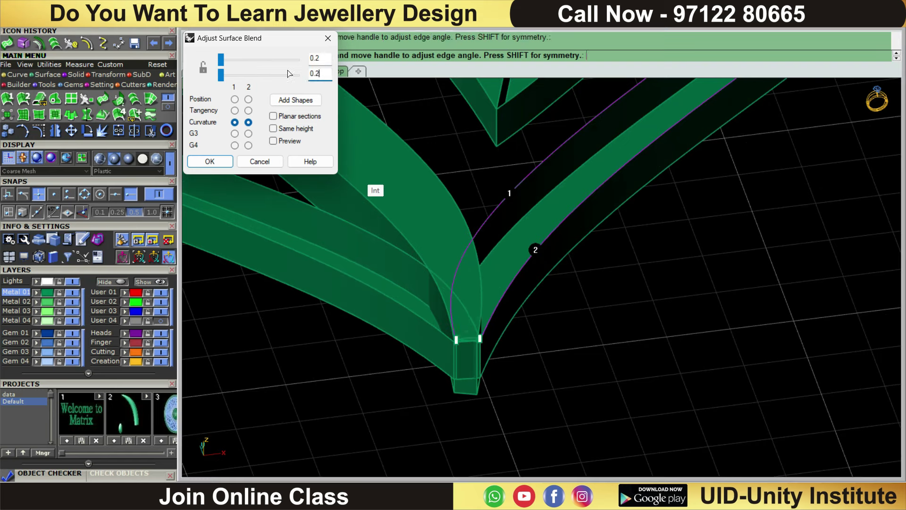
key("Return")
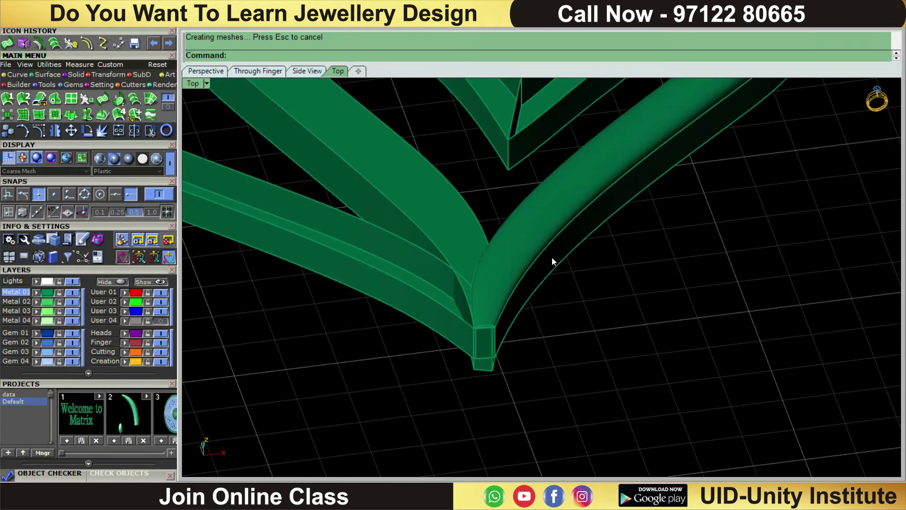
Join the band with its new blend surface and cap it into a solid.
left_click_drag(564, 162, 562, 157)
right_click_drag(562, 157, 283, 173)
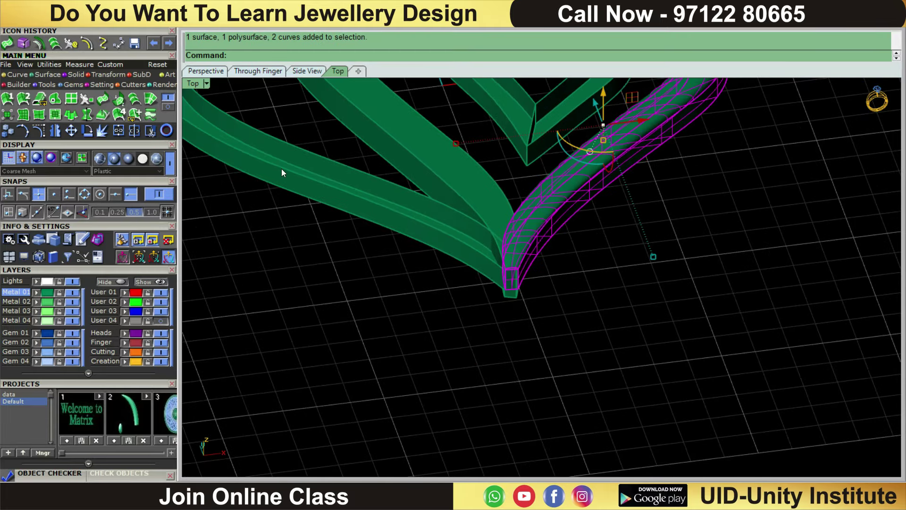
left_click(118, 130)
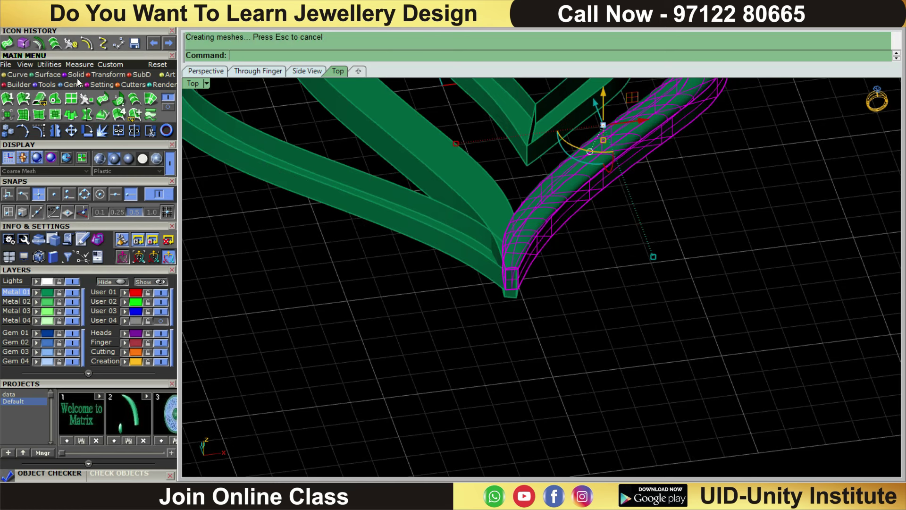
left_click(77, 75)
scroll(607, 282, "up", 5)
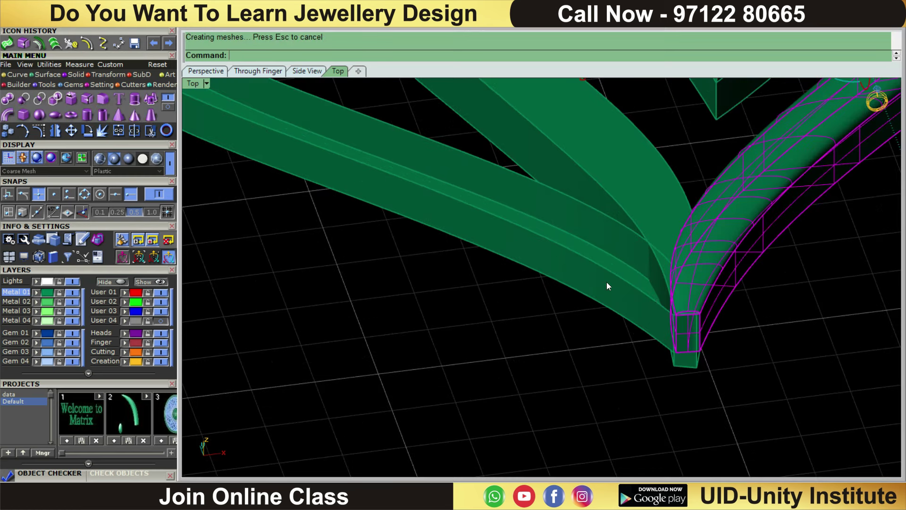
left_click(76, 98)
Tilt the view and pick the small heart's two band edges for a surface blend.
scroll(752, 386, "down", 5)
right_click_drag(750, 372, 728, 310)
scroll(758, 216, "up", 3)
scroll(758, 216, "up", 3)
scroll(669, 279, "up", 3)
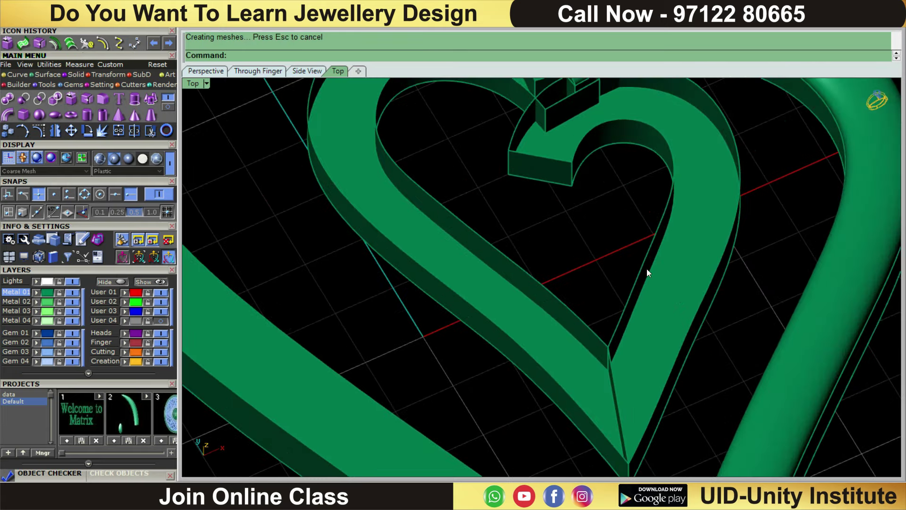
left_click(46, 73)
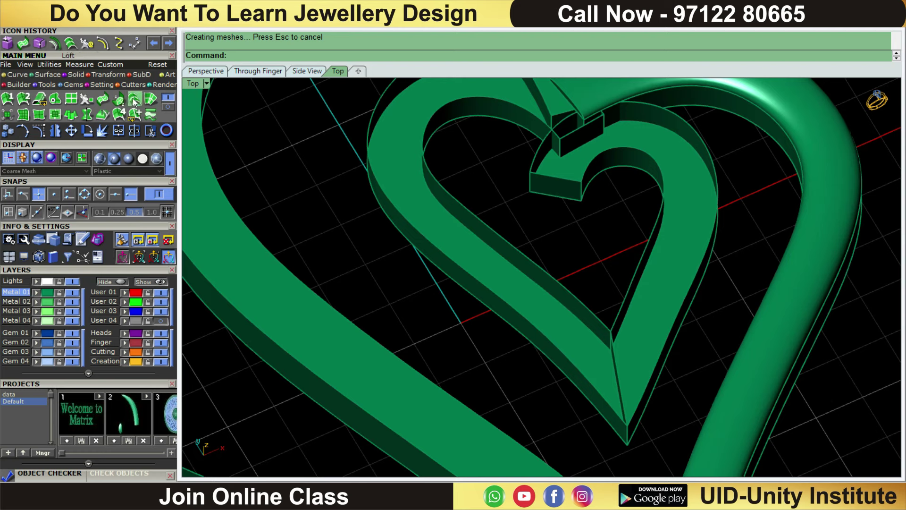
left_click(106, 99)
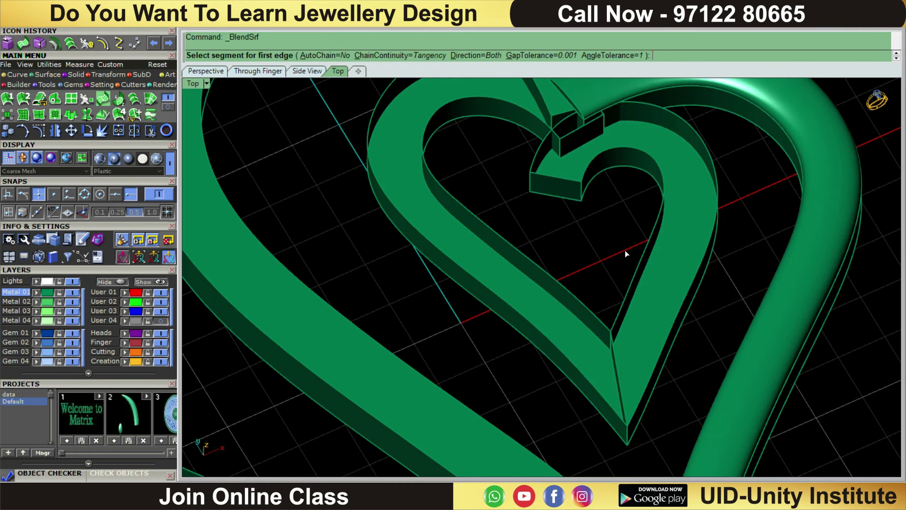
left_click(647, 249)
key("Return")
left_click(696, 278)
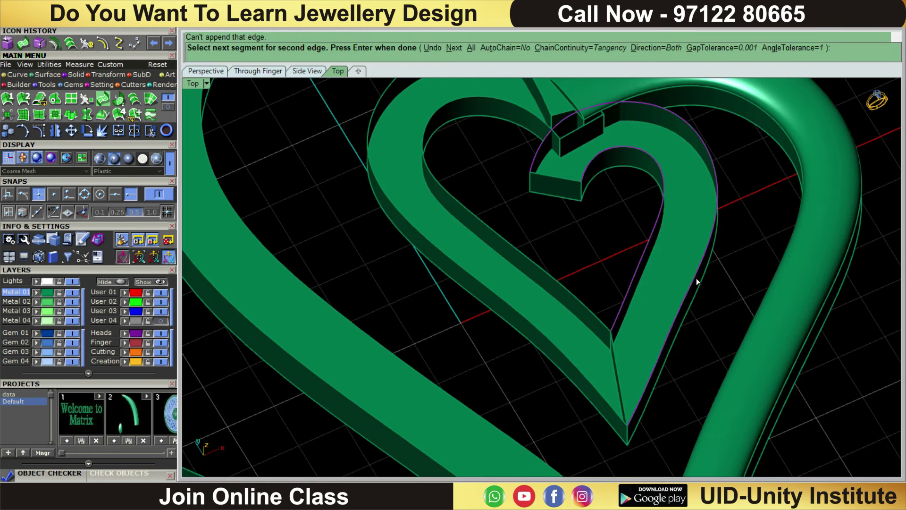
key("Return")
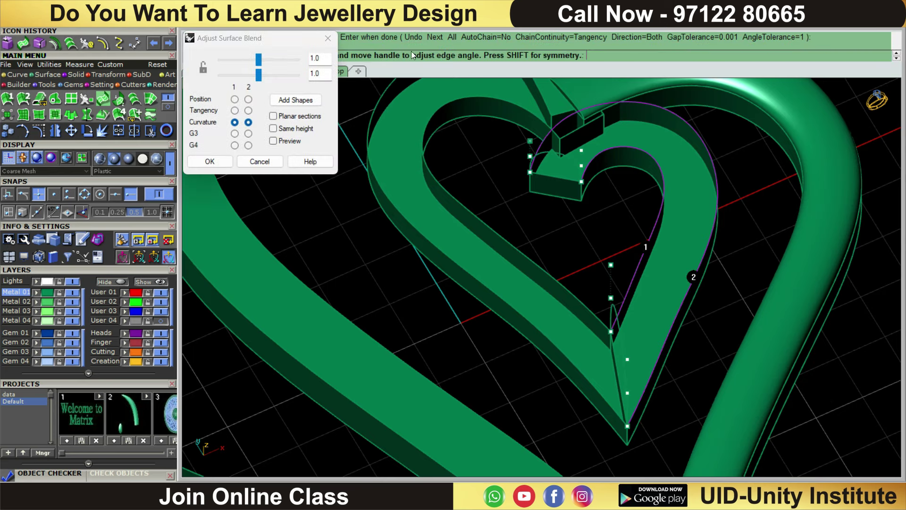
Set both blend values to 0.2 and create the blend.
left_click_drag(332, 62, 302, 62)
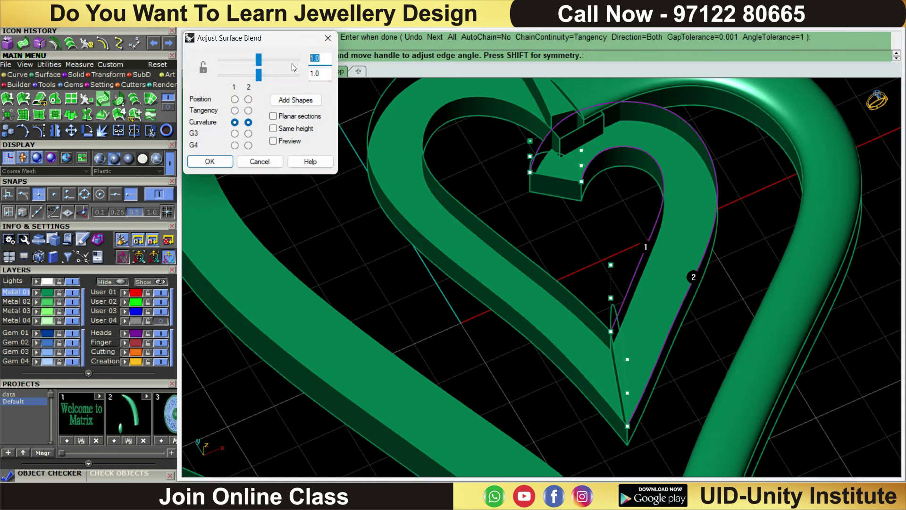
type("0.2")
key("Tab")
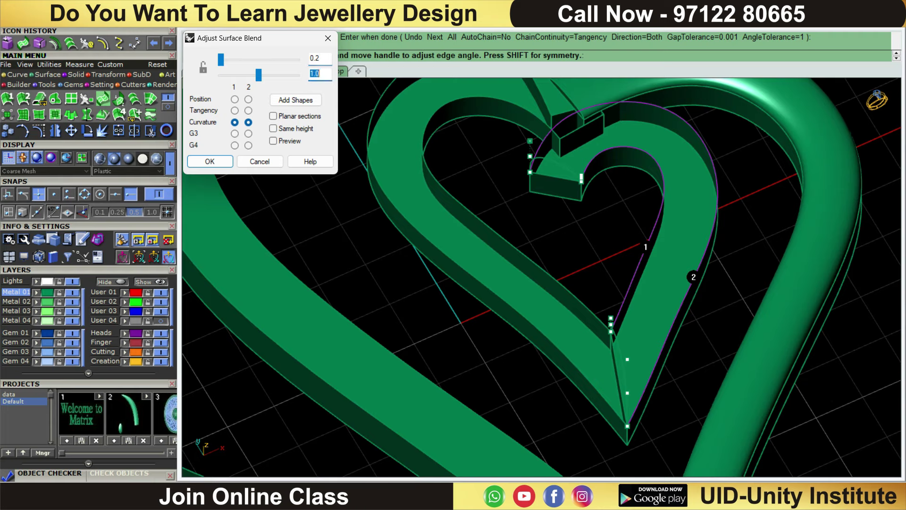
type("0.2")
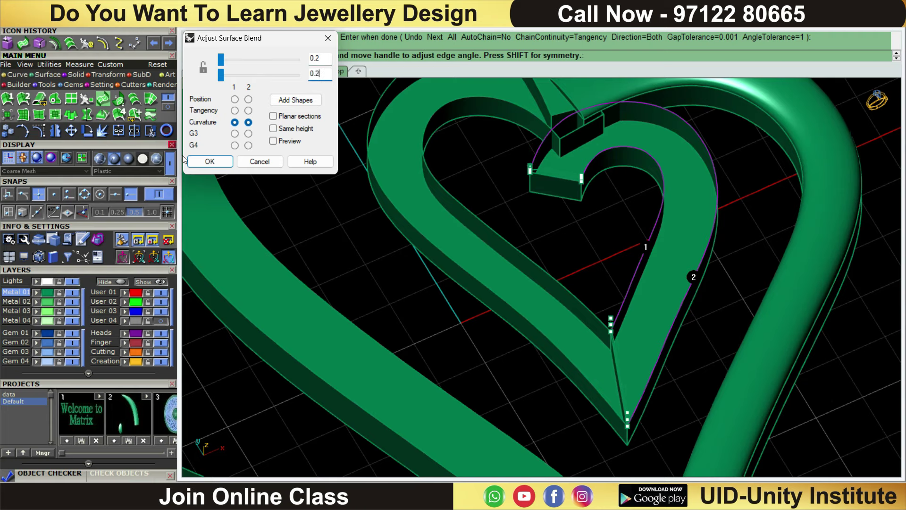
left_click(209, 161)
Select the small heart's band and blend, cap it planar, and check the result.
scroll(587, 284, "down", 5)
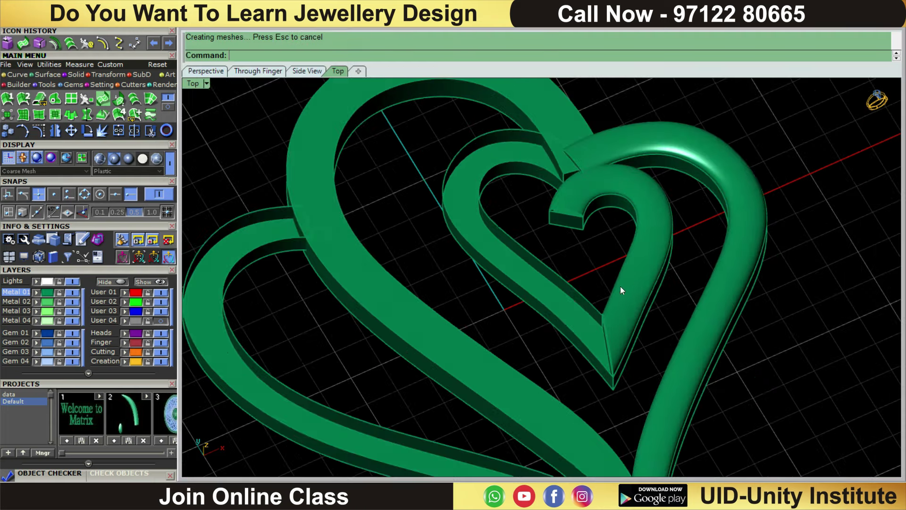
right_click_drag(620, 286, 660, 265)
scroll(682, 256, "up", 5)
left_click(602, 250)
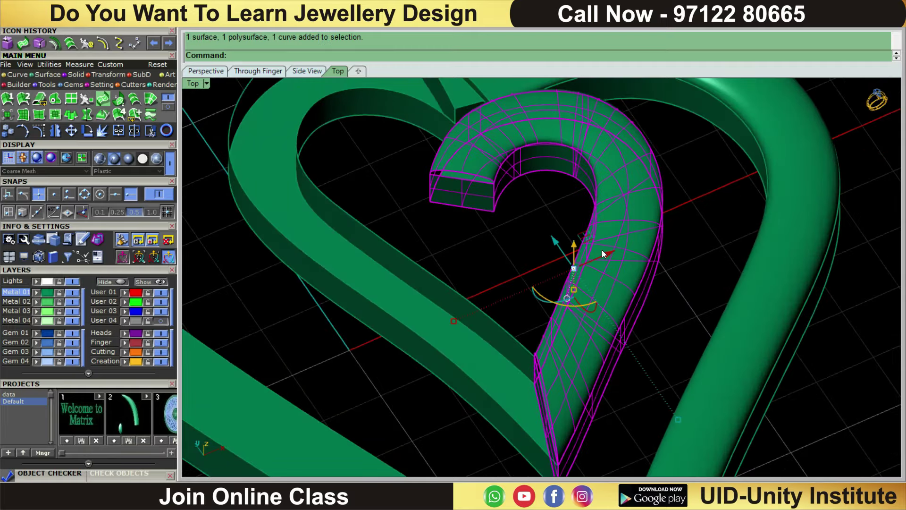
left_click(75, 74)
left_click(75, 98)
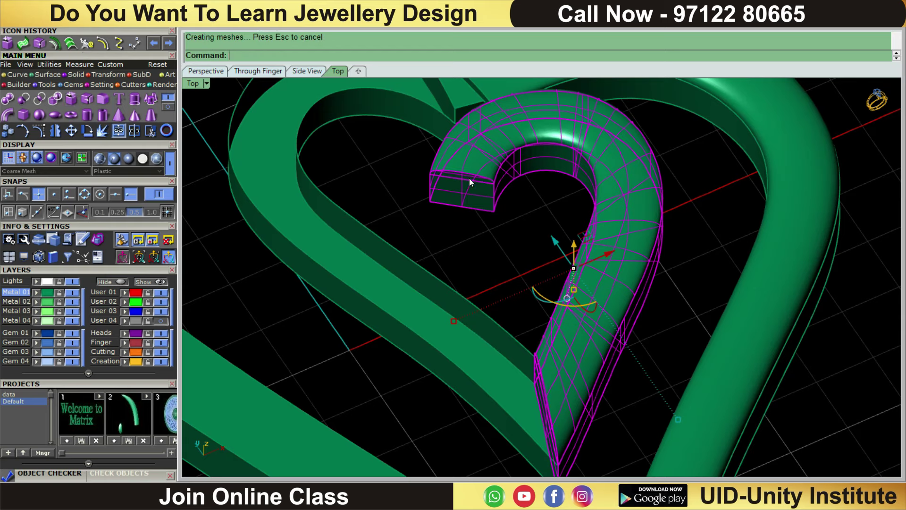
scroll(511, 253, "down", 3)
scroll(492, 257, "up", 2)
left_click(392, 273)
left_click(454, 203)
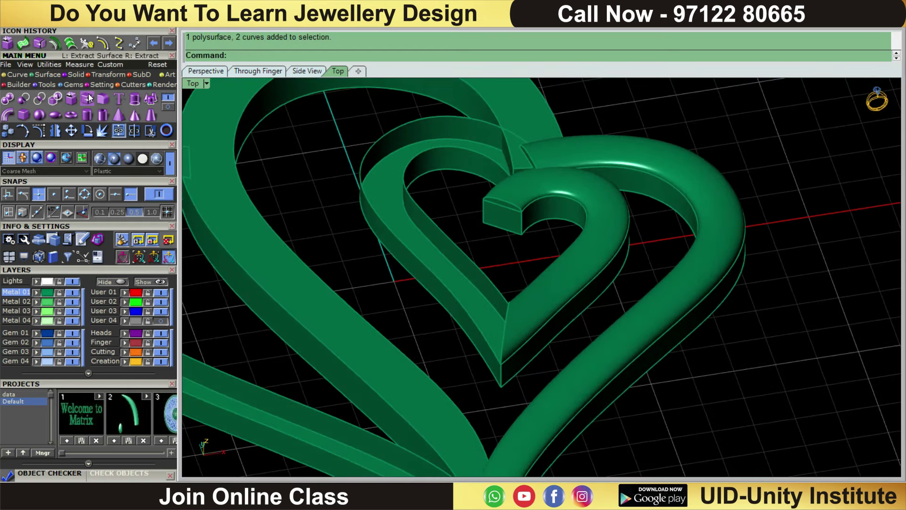
left_click(55, 74)
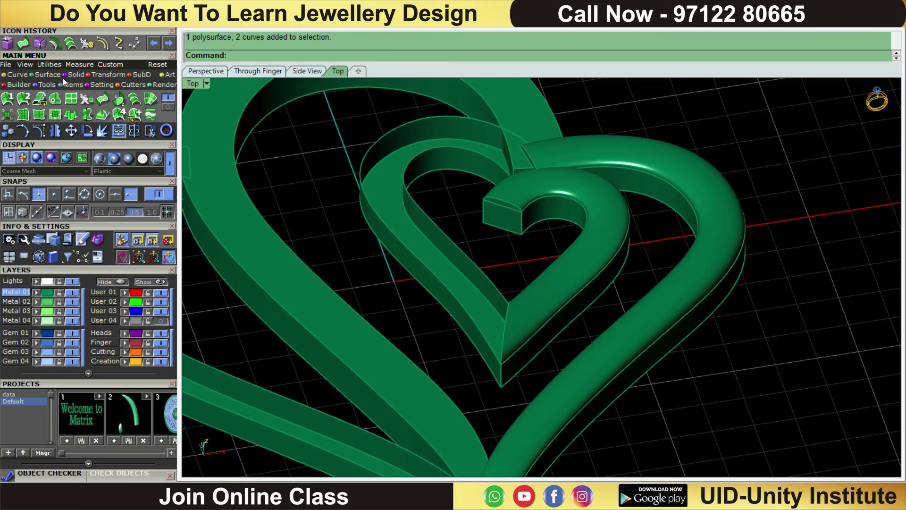
Blend the small heart's remaining left-half edges with both values at 0.2.
left_click(107, 98)
scroll(380, 265, "up", 3)
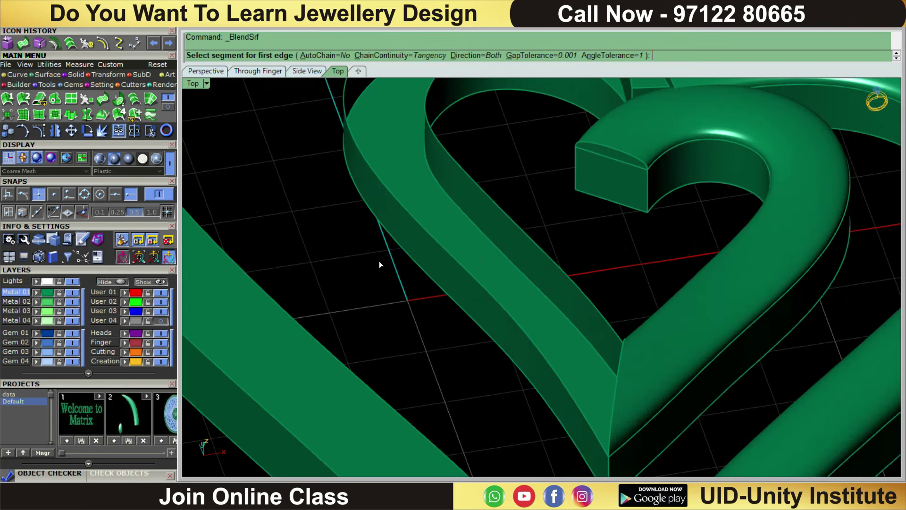
left_click(448, 240)
key("Return")
left_click(489, 200)
scroll(489, 200, "down", 3)
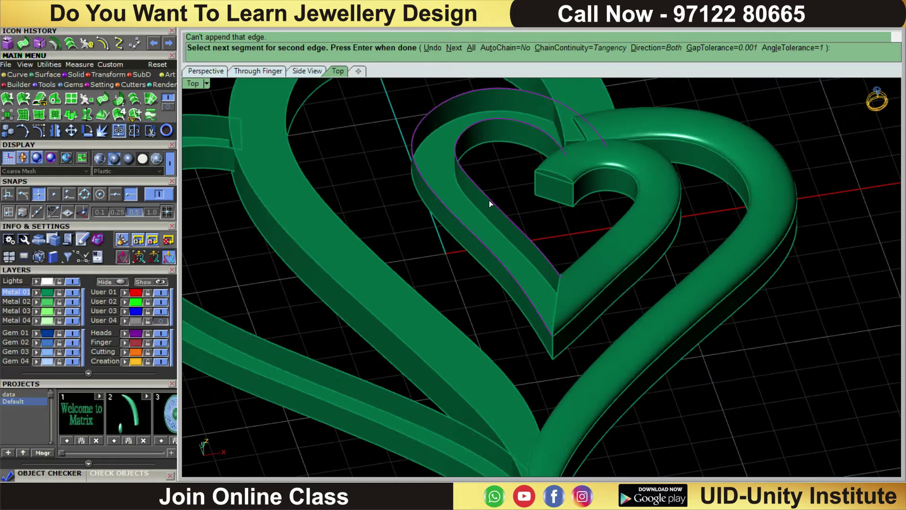
key("Return")
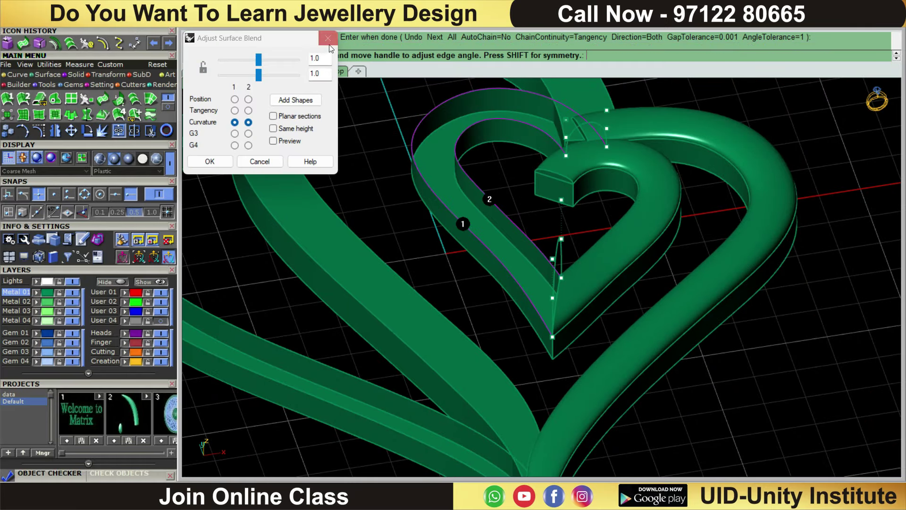
left_click(310, 56)
type("0.2")
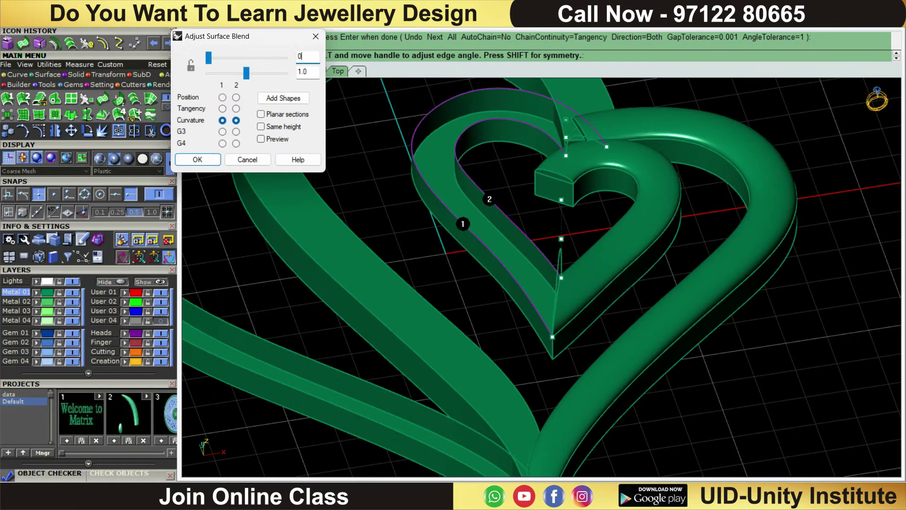
key("Tab")
type("0.2")
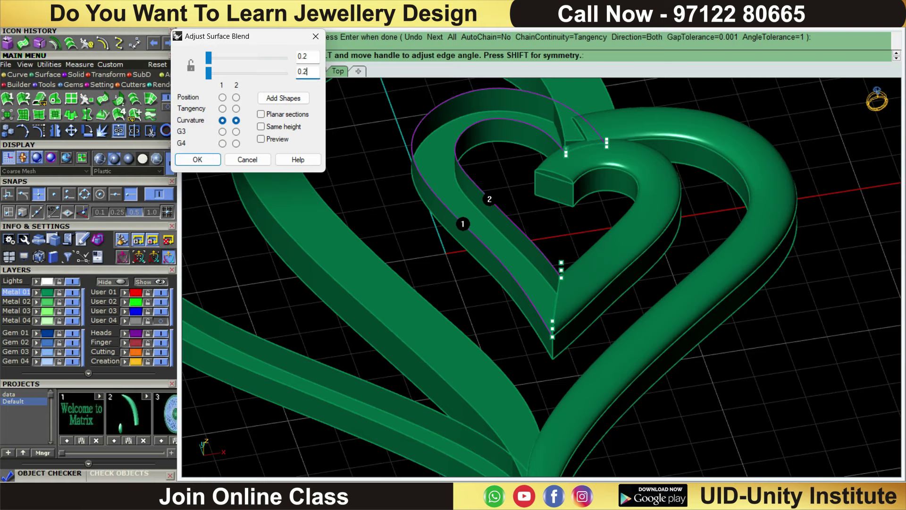
left_click(197, 159)
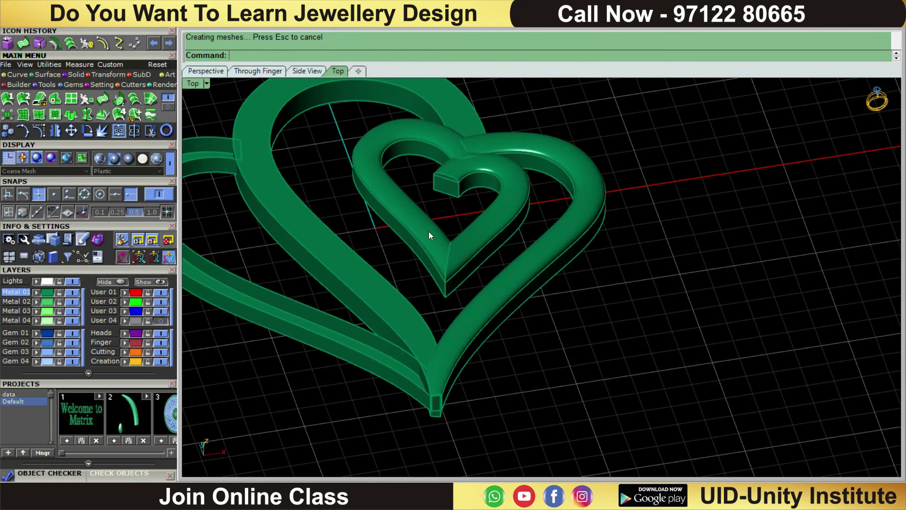
Join the small heart's band with its blend and cap the open ends.
scroll(428, 231, "up", 2)
scroll(441, 197, "up", 2)
left_click(353, 239)
scroll(353, 239, "down", 3)
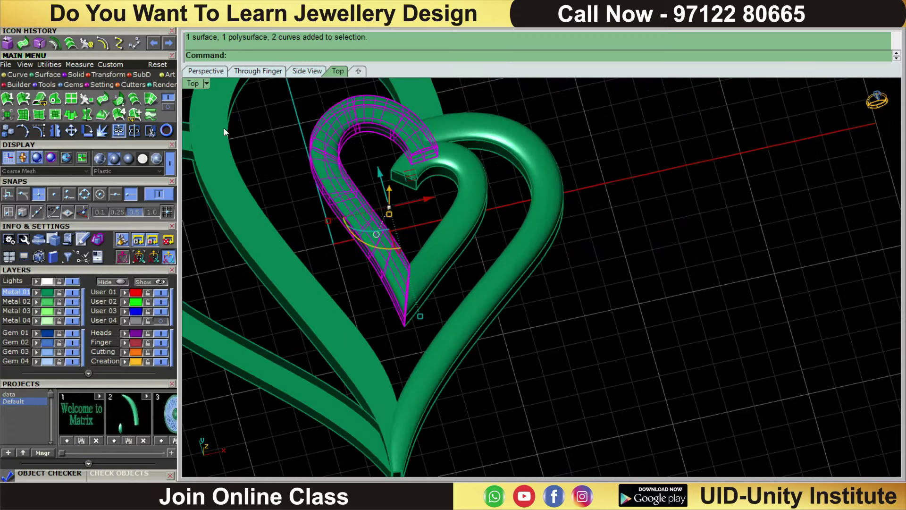
left_click(117, 129)
left_click(75, 75)
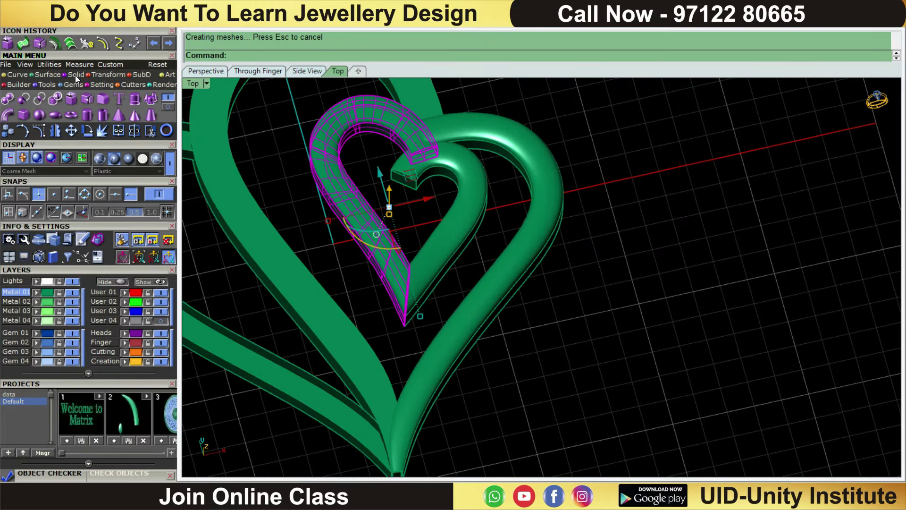
left_click(70, 100)
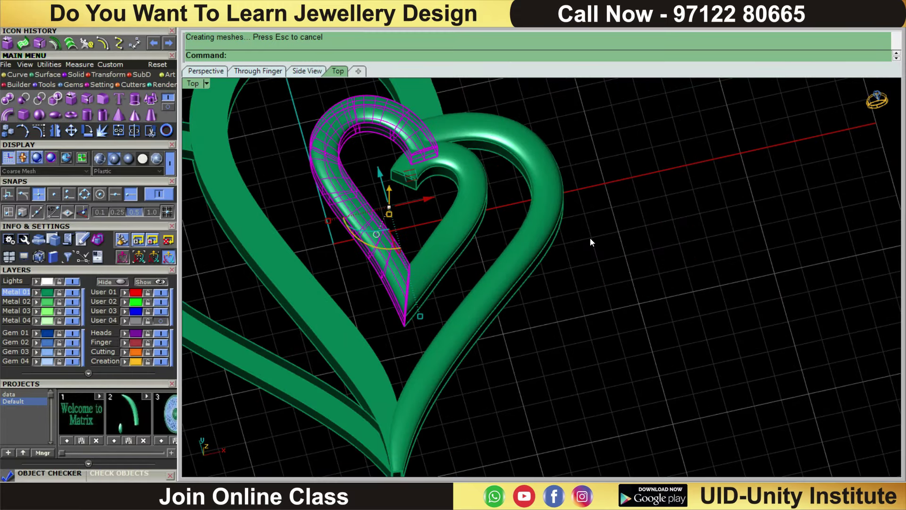
Orbit and pan the Perspective view onto the double-heart pendant.
mouse_move(680, 248)
right_mouse_down()
mouse_move(528, 209)
mouse_move(580, 296)
right_mouse_up()
scroll(580, 296, "down", 5)
scroll(429, 320, "up", 4)
scroll(390, 246, "up", 3)
right_click_drag(390, 246, 461, 267, "shift")
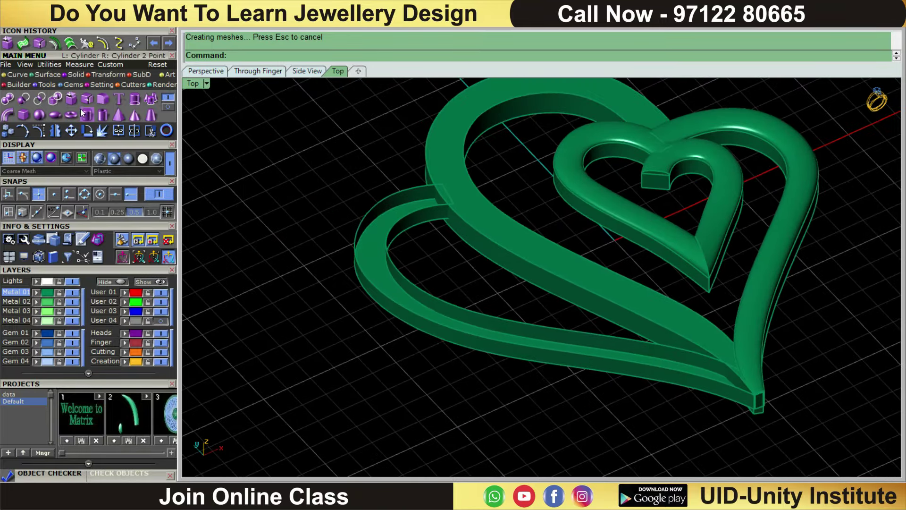
left_click(52, 77)
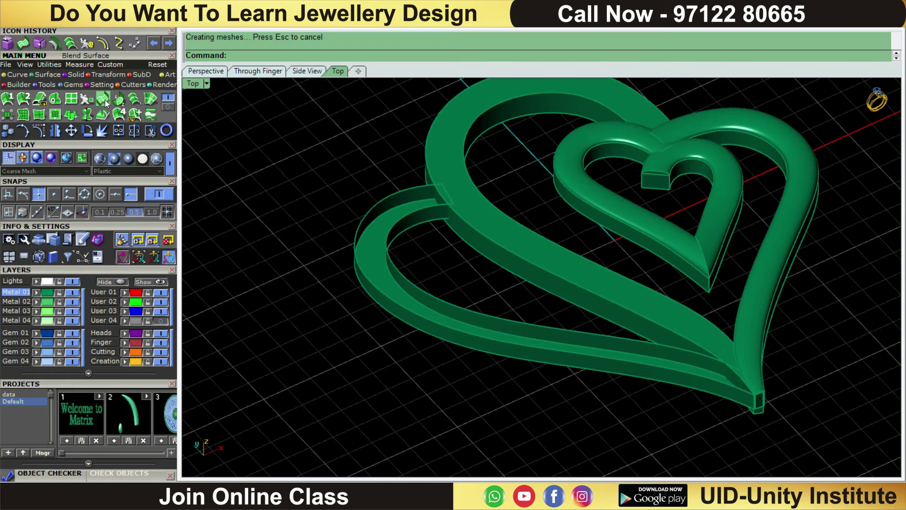
Blend across the band's open end edges with values 0.2 and 0.2.
left_click(103, 99)
scroll(433, 241, "up", 4)
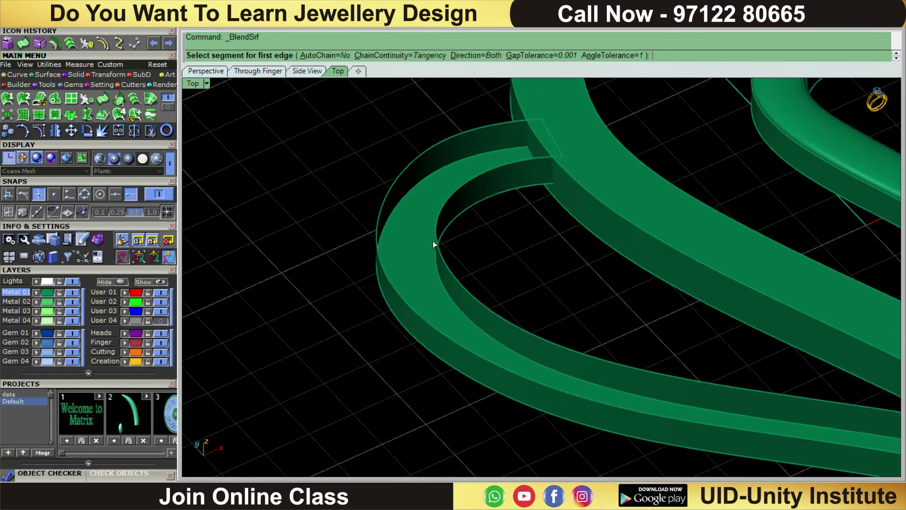
left_click(390, 194)
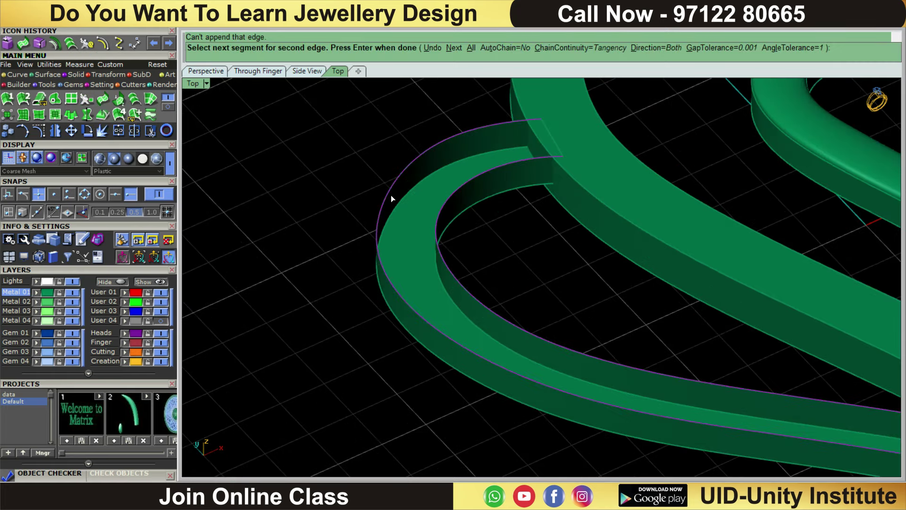
key("Return")
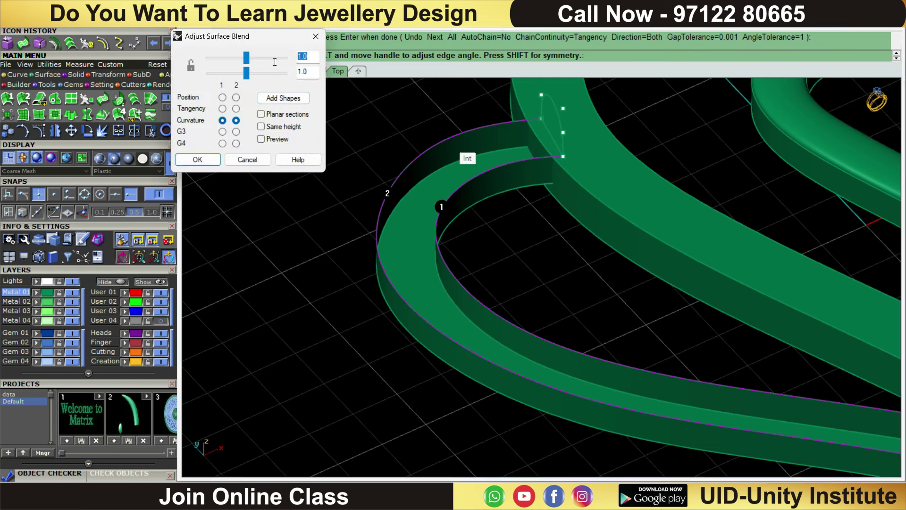
type("0.2")
key("Tab")
type("0.2")
left_click(220, 158)
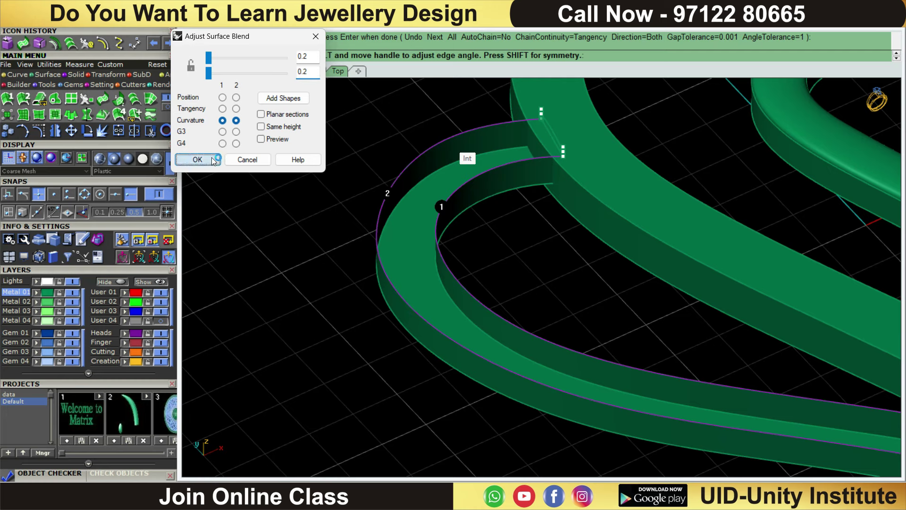
Join the band and new blend surface, then cap it into a solid.
left_click_drag(621, 299, 515, 382)
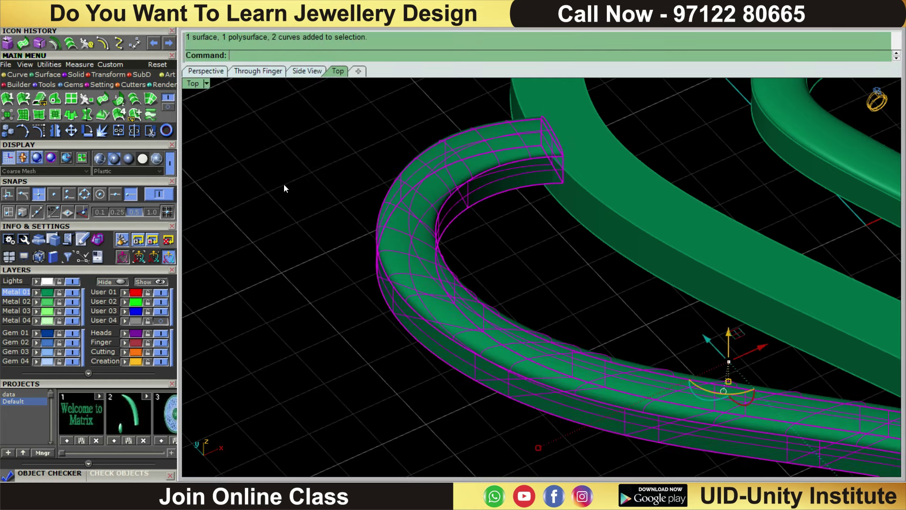
left_click(125, 131)
left_click(75, 74)
left_click(75, 94)
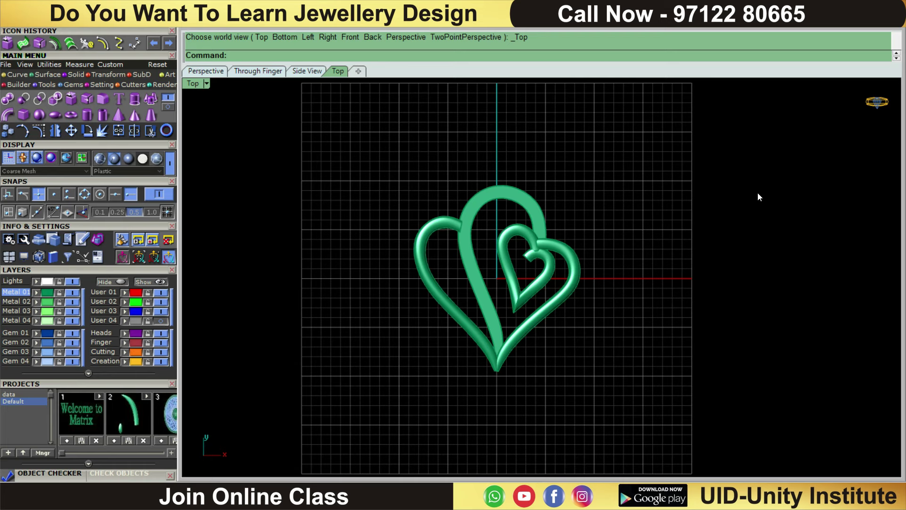
Select all five heart pieces and run Check Objects in the Object Checker.
left_click_drag(520, 307, 392, 400)
mouse_move(392, 399)
right_mouse_down()
mouse_move(444, 345)
mouse_move(442, 366)
right_mouse_up()
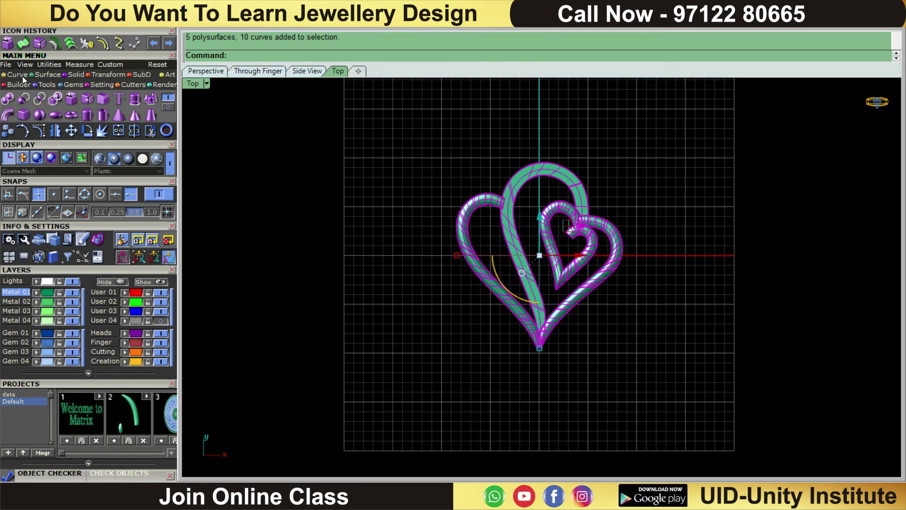
key("Escape")
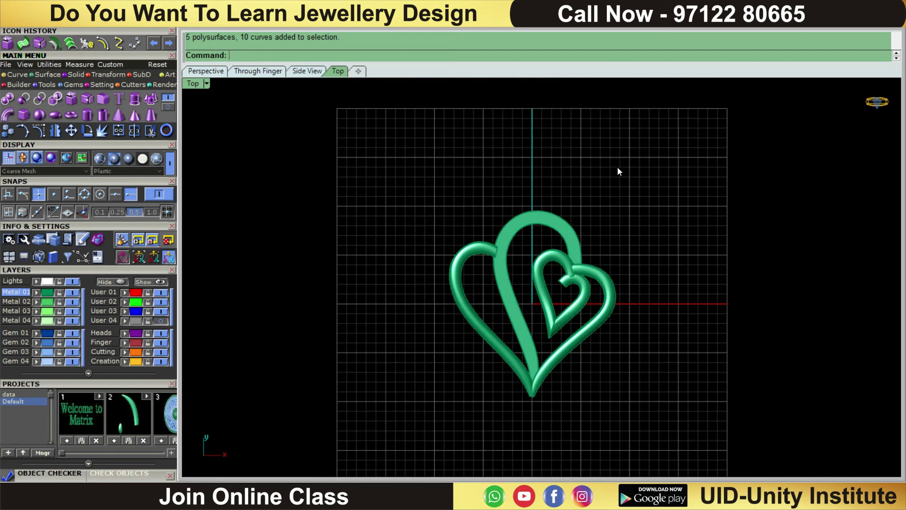
left_click_drag(584, 256, 420, 393)
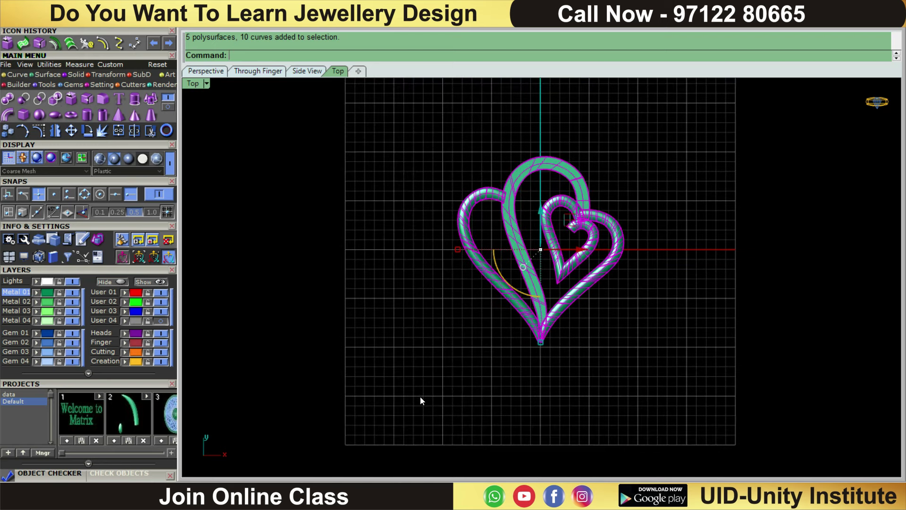
left_click(48, 85)
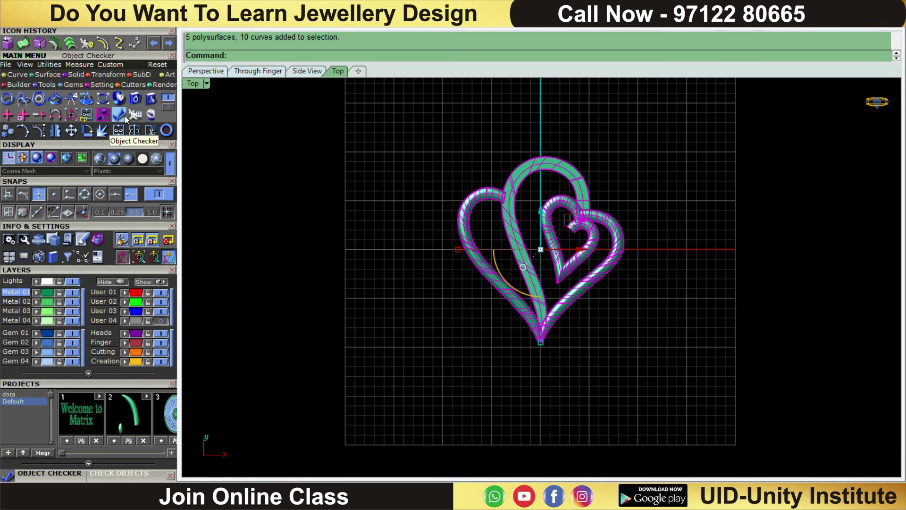
left_click(124, 115)
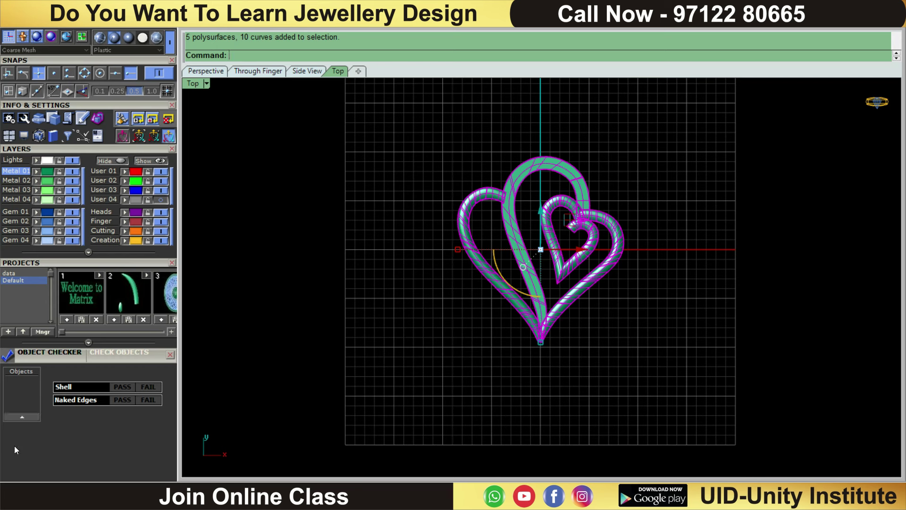
left_click(29, 418)
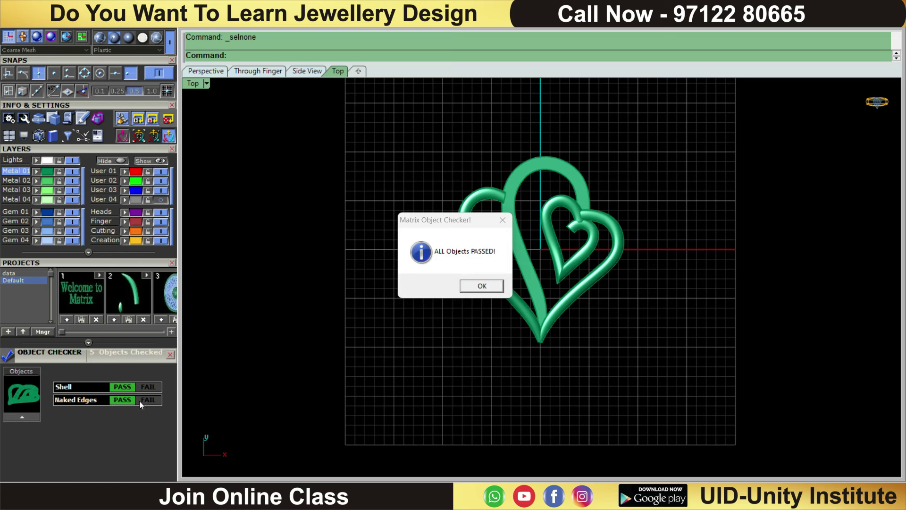
Dismiss the all-passed message, close the Object Checker and restore the main menu panels.
left_click(502, 219)
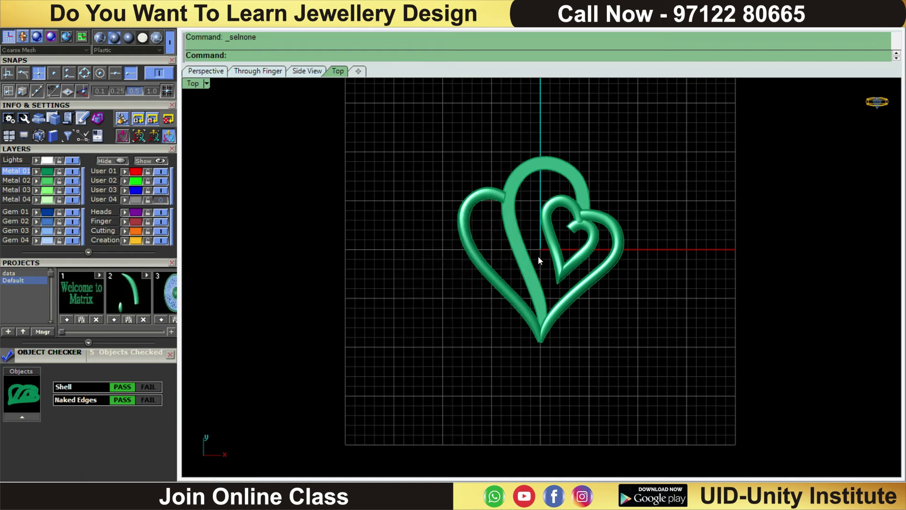
right_click_drag(635, 281, 608, 344, "ctrl+shift")
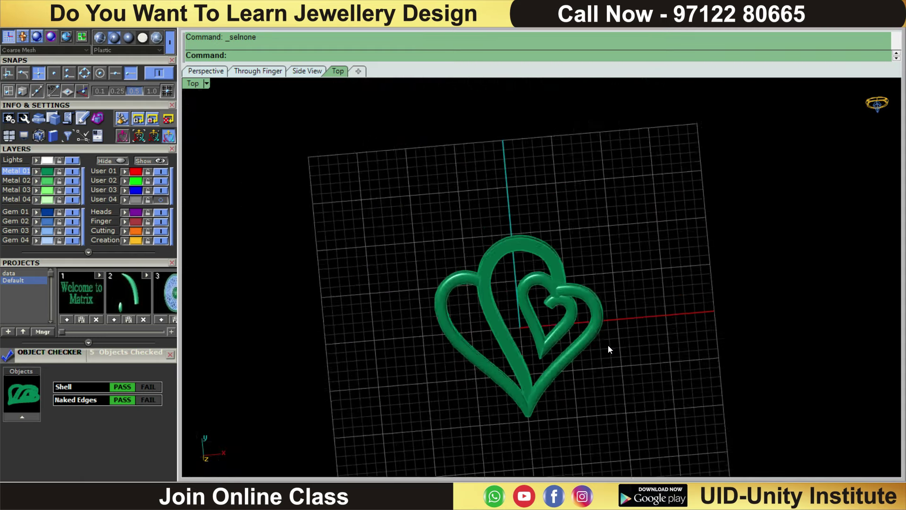
scroll(607, 344, "up", 3)
key("ctrl+F1")
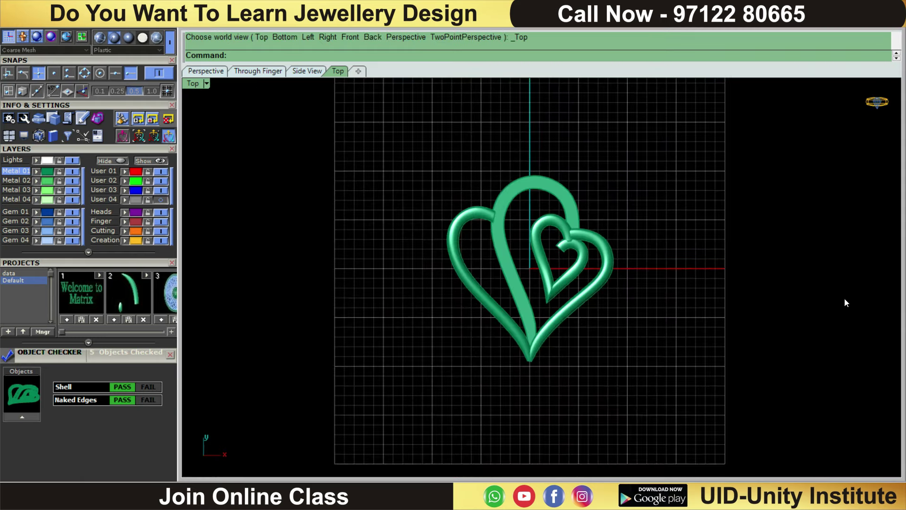
left_click_drag(522, 326, 319, 448)
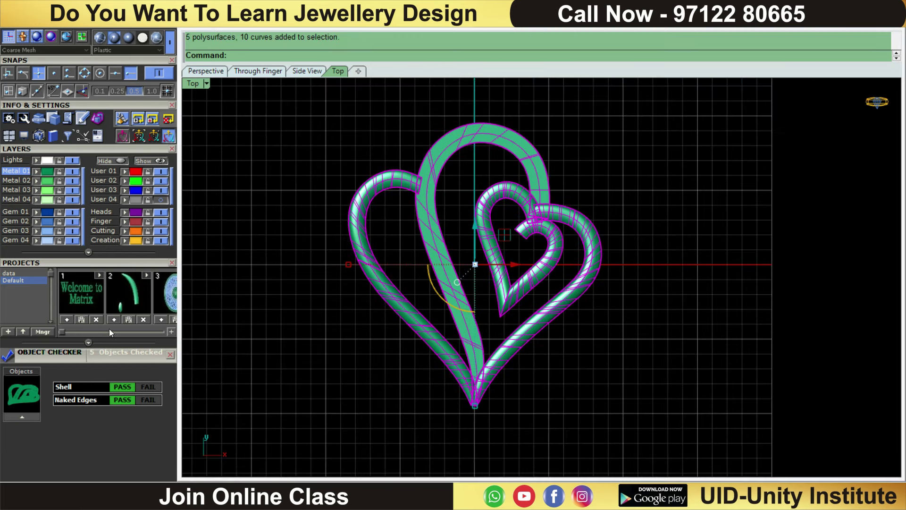
left_click(170, 354)
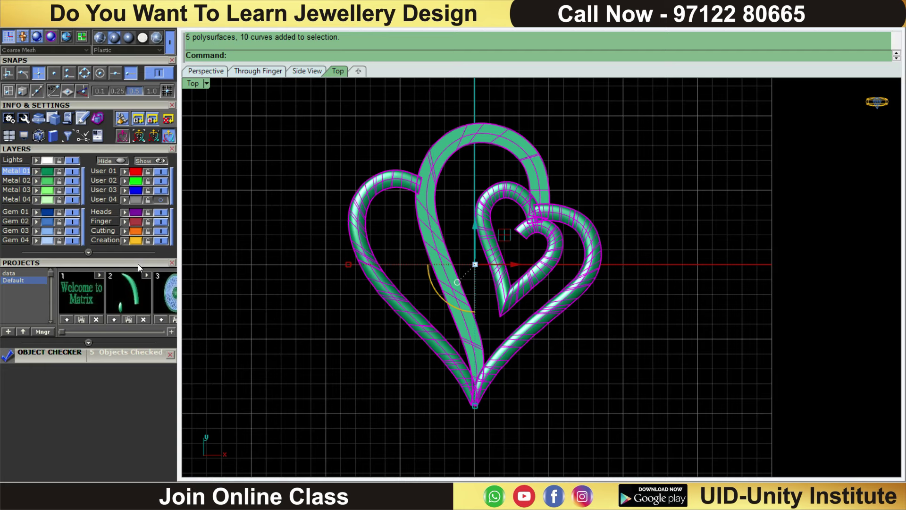
left_click_drag(134, 262, 127, 385)
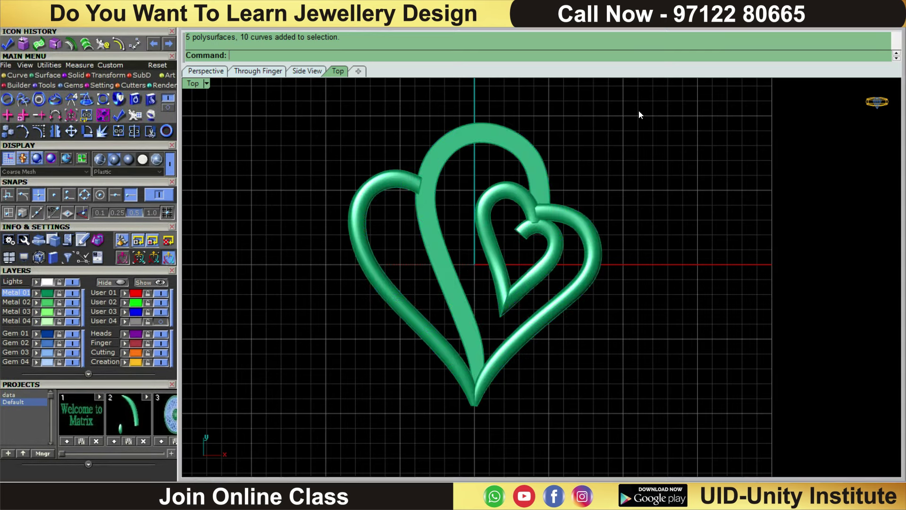
Start a line-controlled Cage Edit, drawing the control line end to end in Right view.
left_click(110, 76)
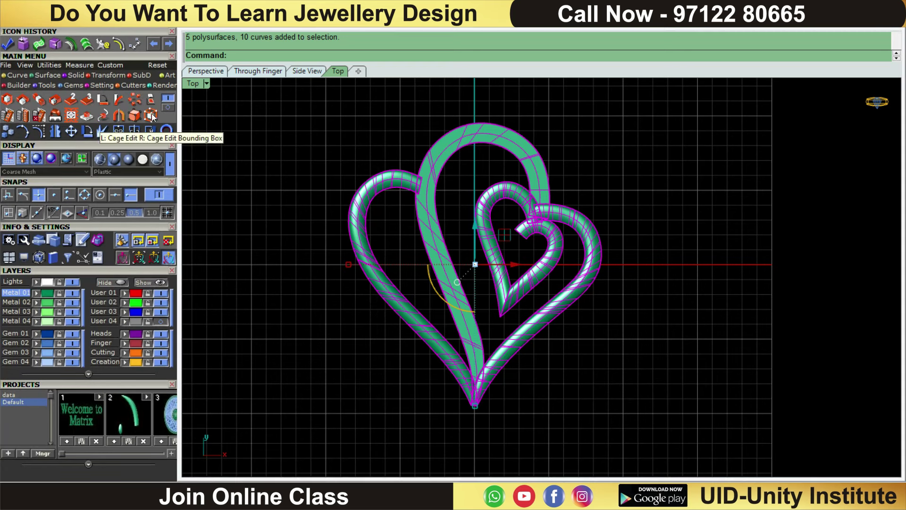
left_click(152, 114)
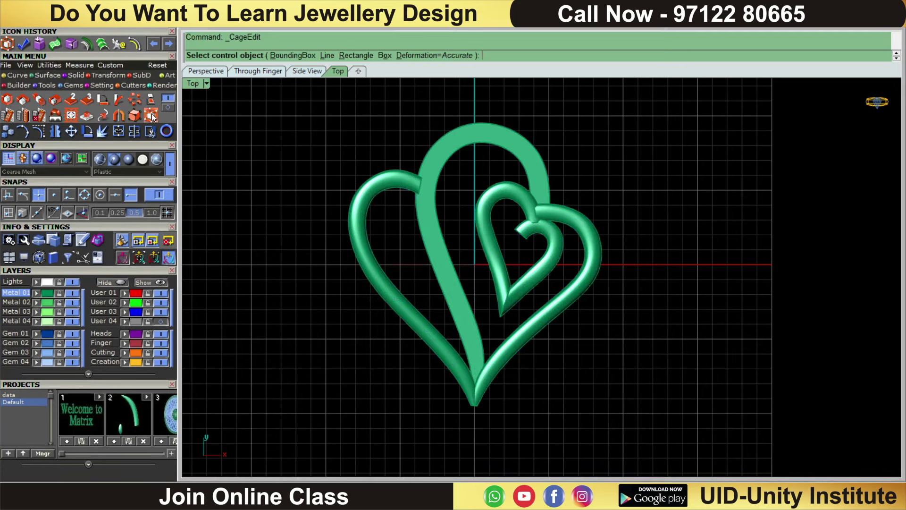
left_click(322, 56)
type("R")
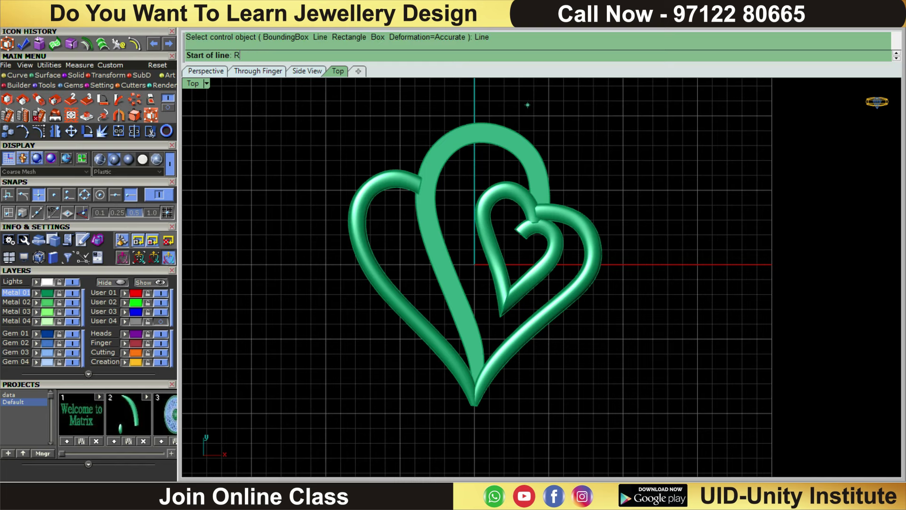
key("Return")
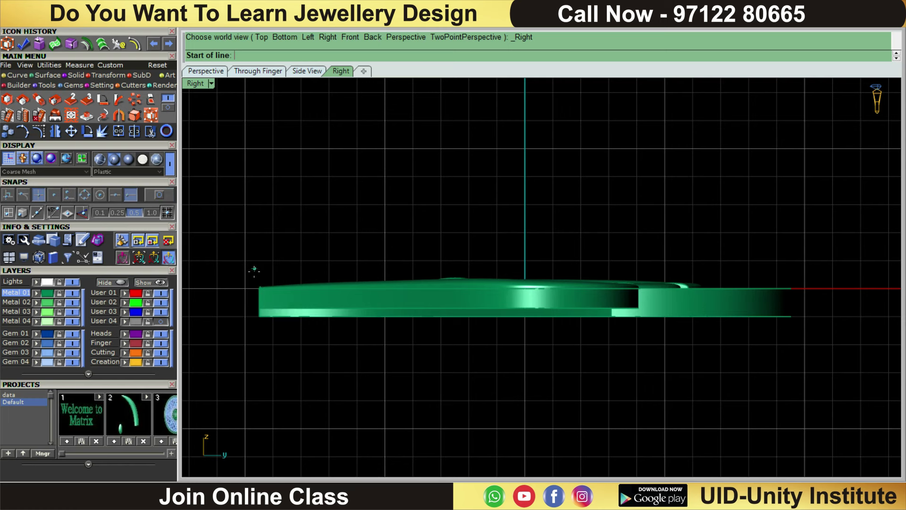
left_click(256, 288)
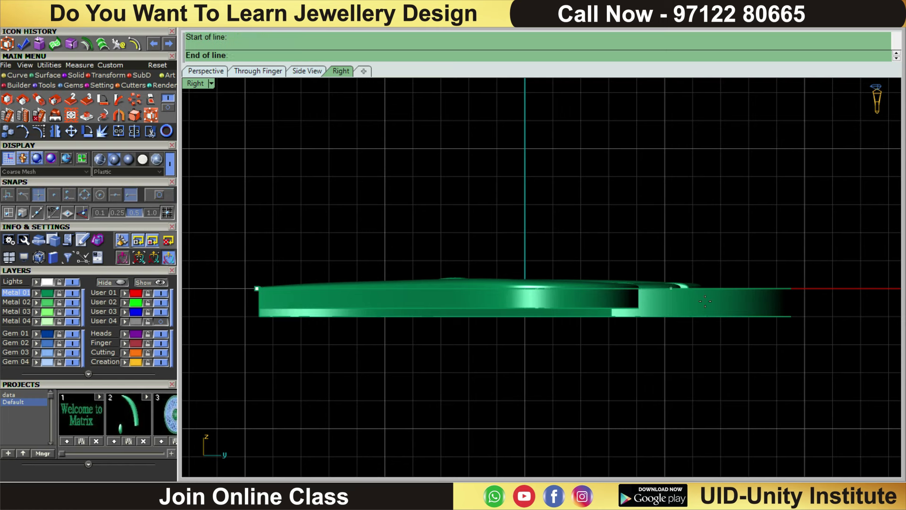
left_click(796, 300)
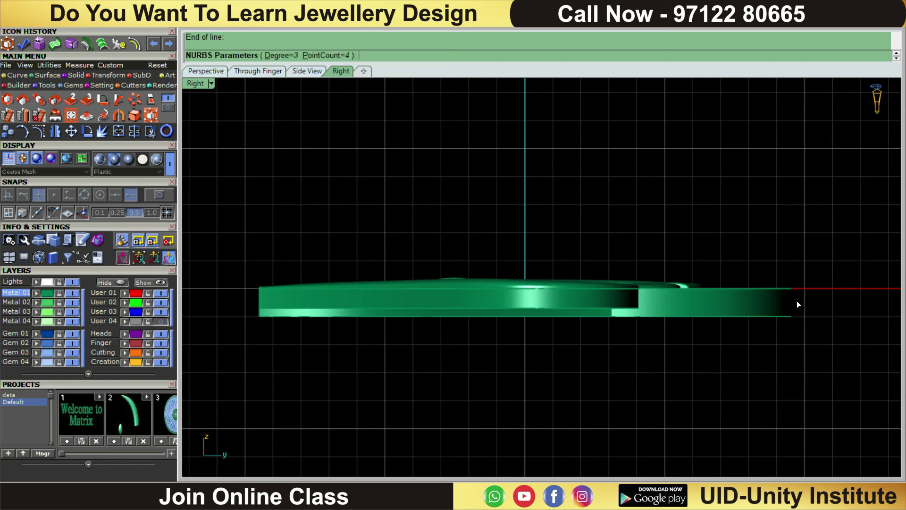
key("Return")
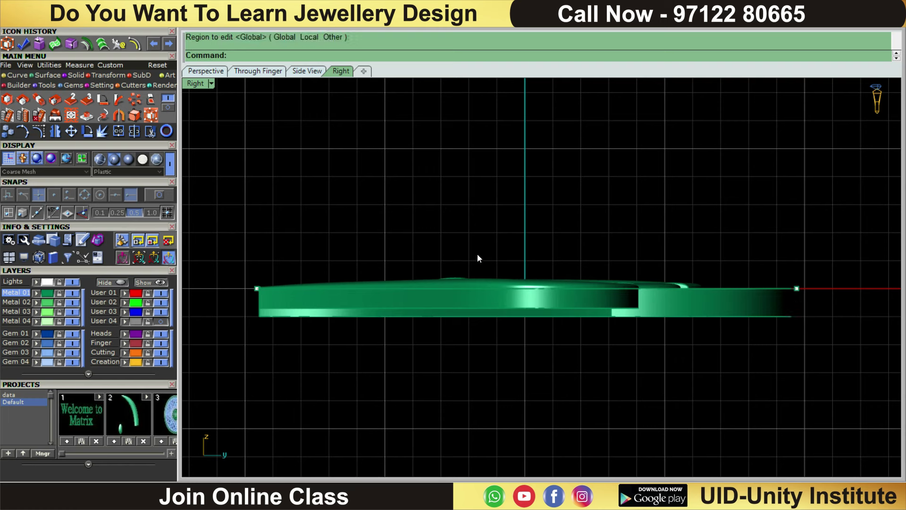
Raise the two middle cage points so the pendant bends into an upward arch.
left_click_drag(357, 161, 657, 377)
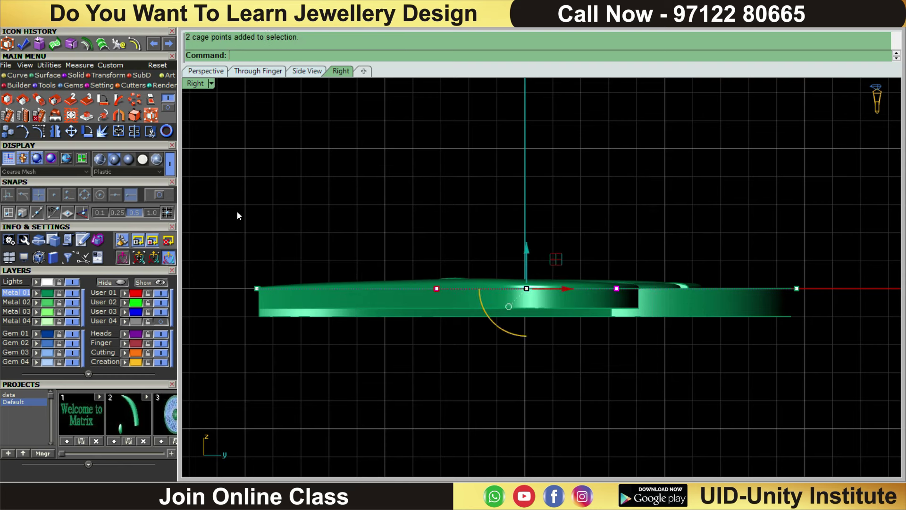
left_click_drag(529, 257, 530, 194)
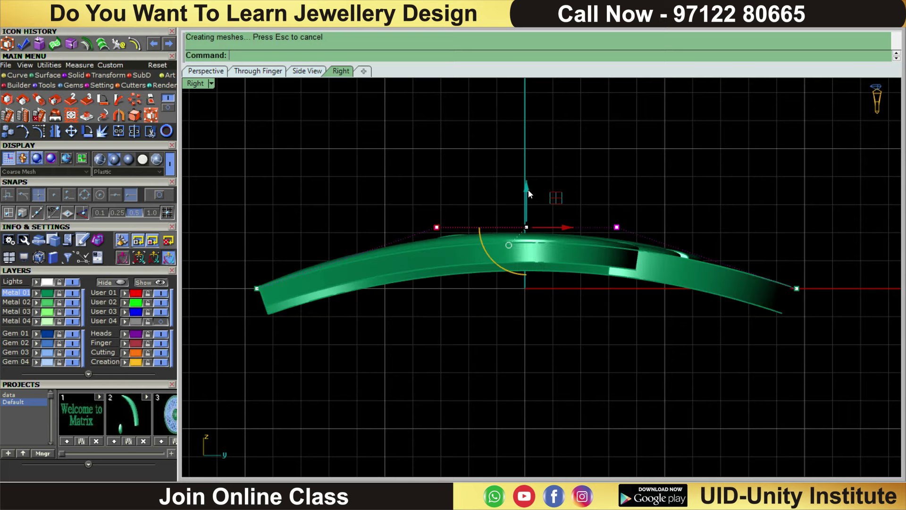
right_click_drag(574, 174, 571, 170)
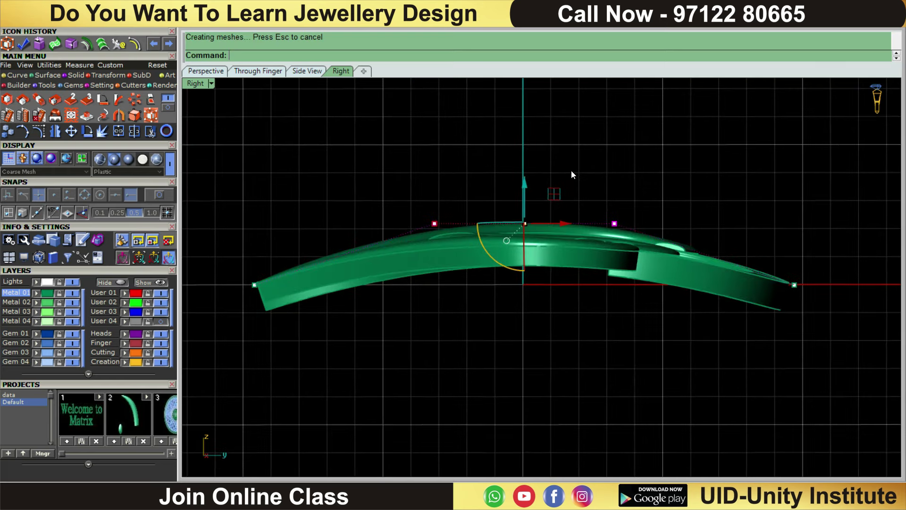
left_click_drag(526, 188, 526, 183)
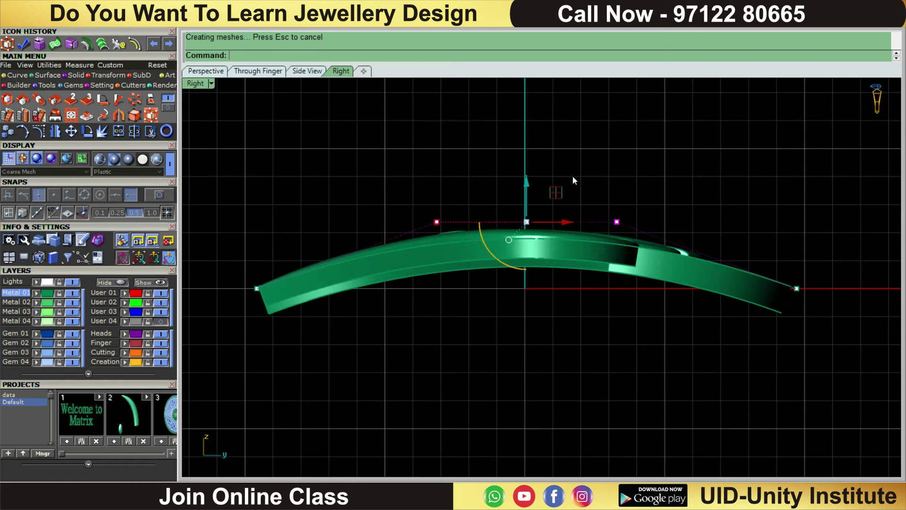
key("Escape")
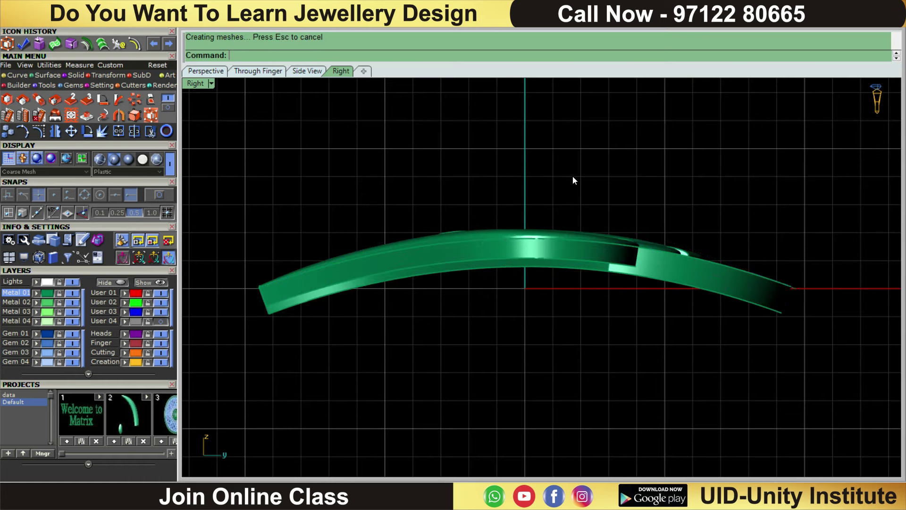
scroll(573, 179, "down", 2)
type("t")
key("Return")
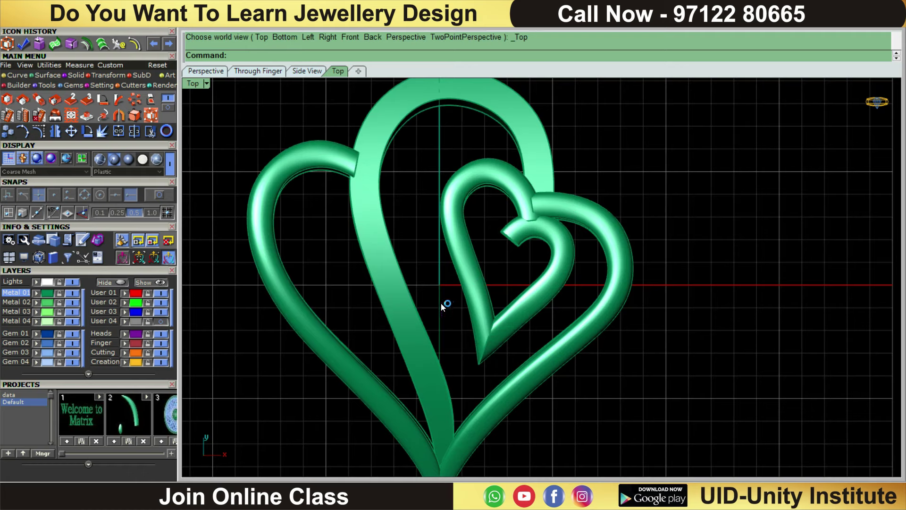
Window-select the whole double-heart design.
left_click(440, 283)
key("Escape")
scroll(440, 282, "down", 1)
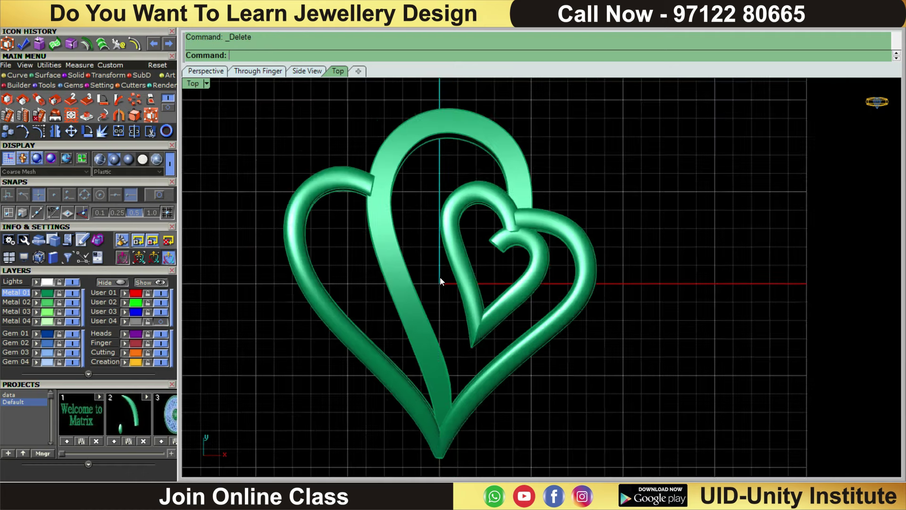
scroll(440, 276, "down", 3)
left_click_drag(623, 184, 344, 380)
scroll(494, 283, "up", 3)
right_click_drag(495, 282, 529, 318)
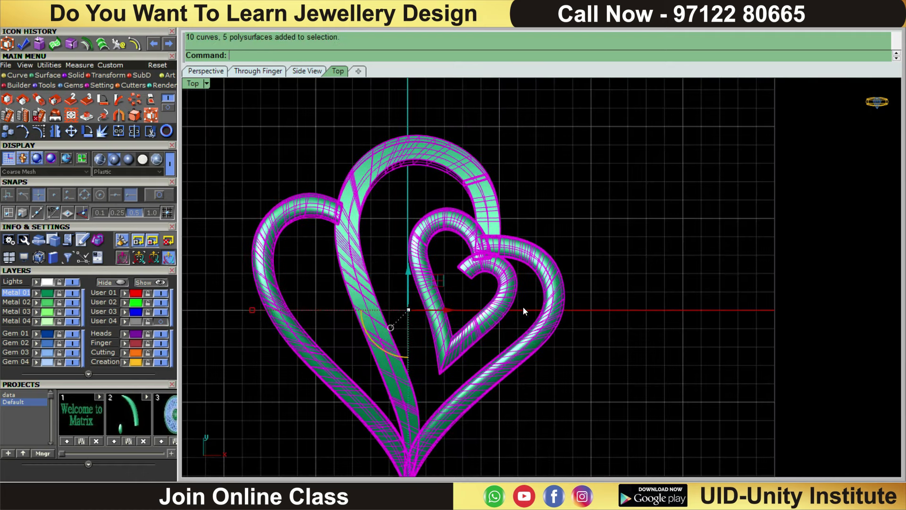
Start a line-controlled Cage Edit with the control line drawn across in Front view.
left_click(152, 115)
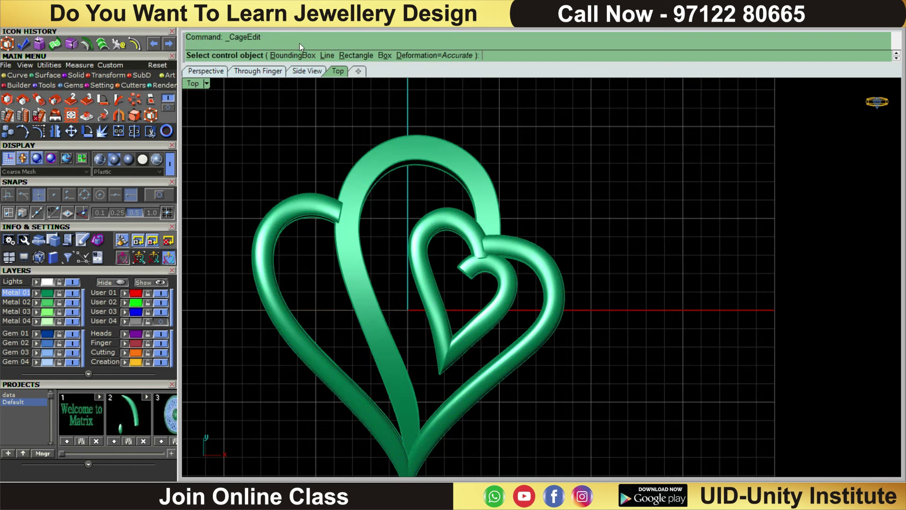
left_click(331, 54)
type("F")
key("Return")
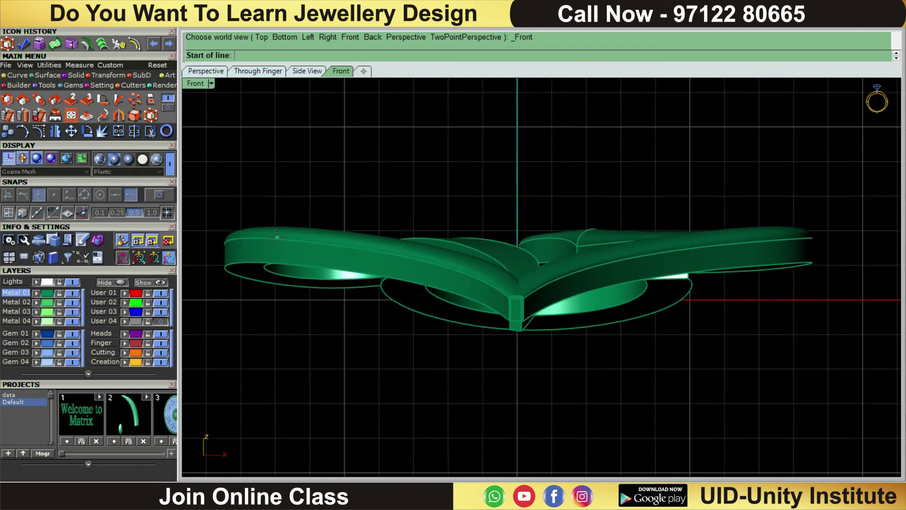
left_click(223, 239)
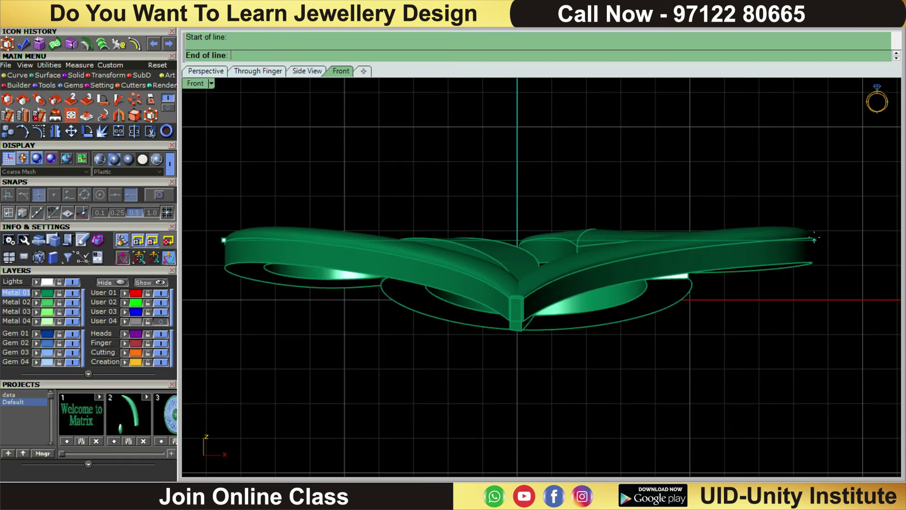
left_click(814, 239)
left_click(813, 238)
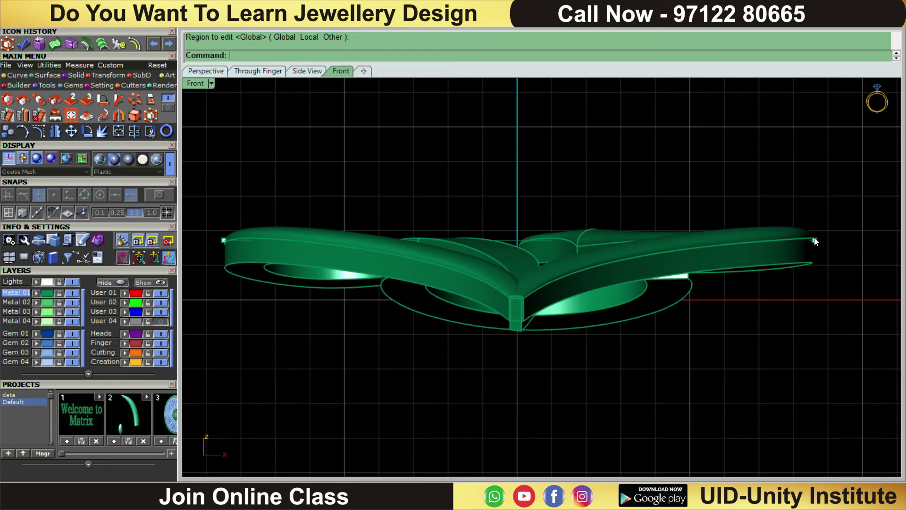
Lift the two middle control points to raise the arch further, then select the control line.
left_click_drag(390, 151, 670, 359)
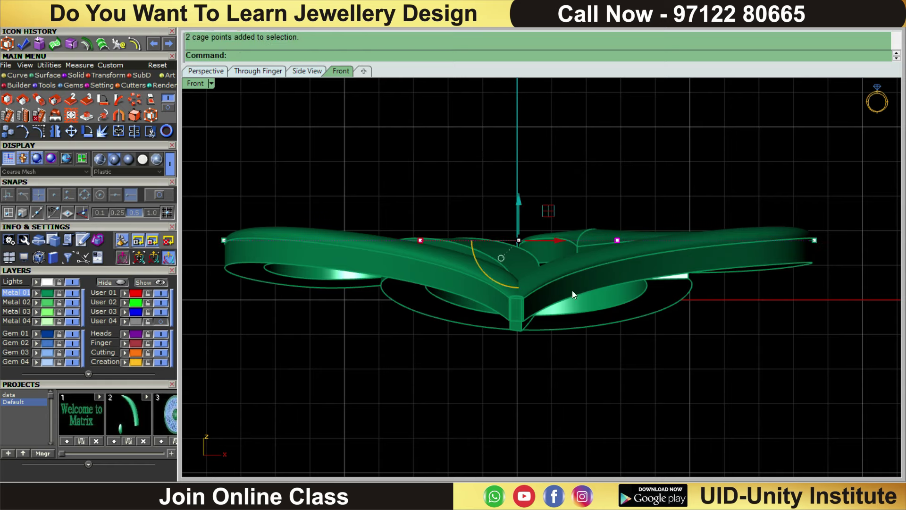
left_click_drag(525, 217, 519, 112)
scroll(519, 113, "down", 3)
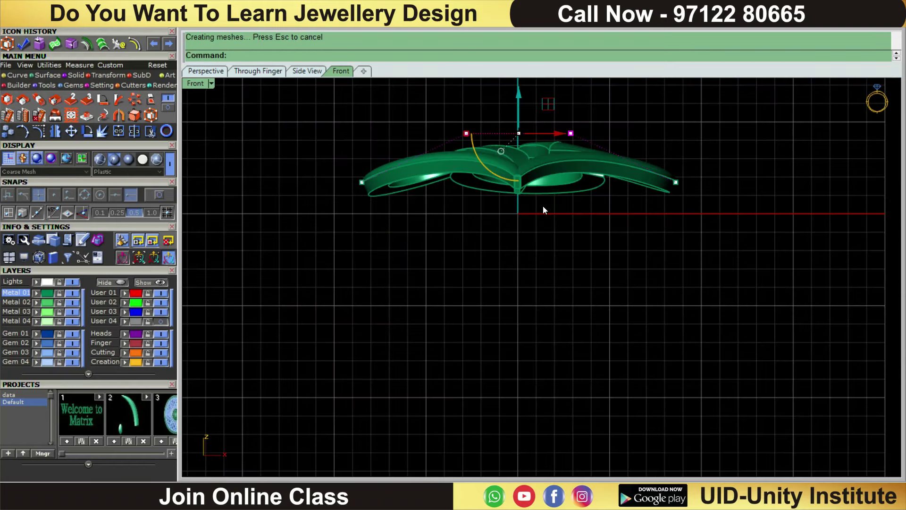
scroll(543, 205, "up", 2)
scroll(542, 206, "down", 4)
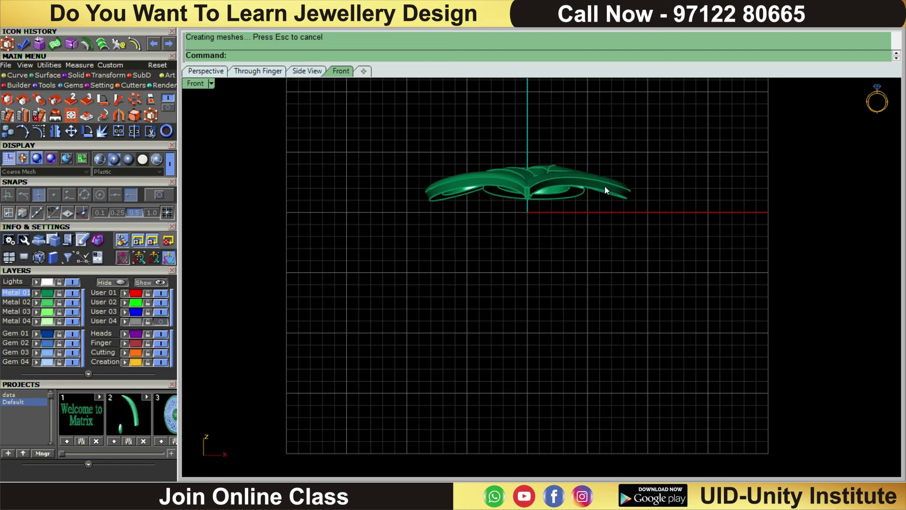
scroll(606, 190, "down", 5)
scroll(585, 188, "up", 5)
mouse_move(653, 146)
right_mouse_down()
mouse_move(650, 195)
mouse_move(650, 108)
right_mouse_up()
scroll(630, 164, "up", 5)
left_click(649, 197)
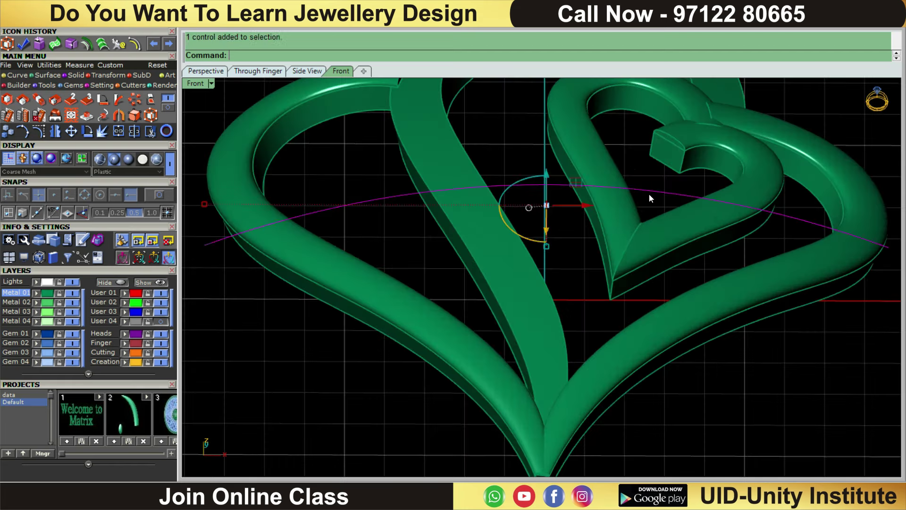
scroll(650, 197, "down", 3)
scroll(649, 197, "down", 1)
key("Delete")
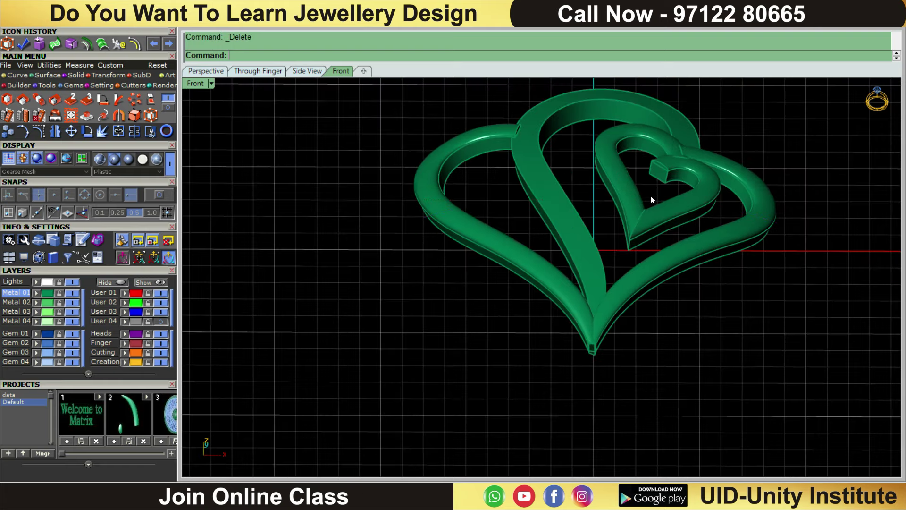
scroll(650, 196, "down", 3)
mouse_move(699, 254)
right_mouse_down()
mouse_move(558, 202)
mouse_move(439, 194)
mouse_move(576, 299)
right_mouse_up()
key("Return")
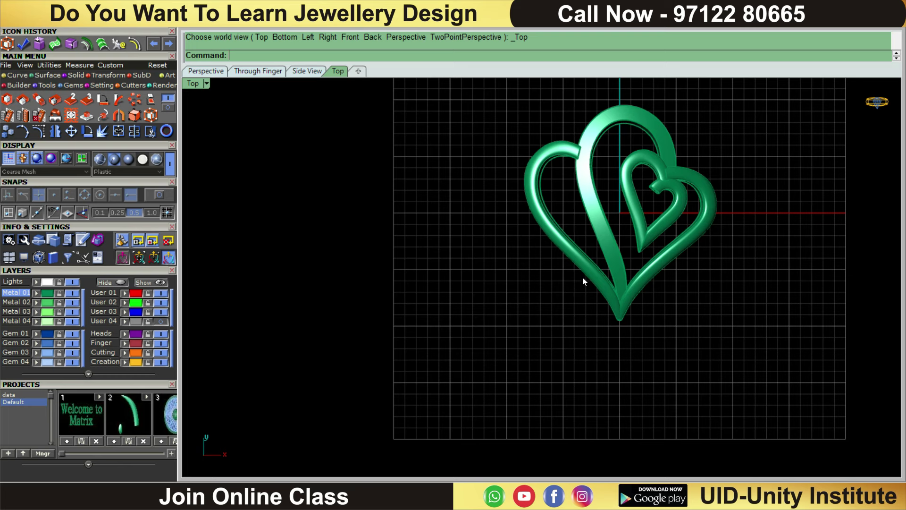
scroll(669, 205, "up", 1)
scroll(730, 126, "down", 2)
scroll(672, 154, "up", 3)
scroll(672, 154, "down", 2)
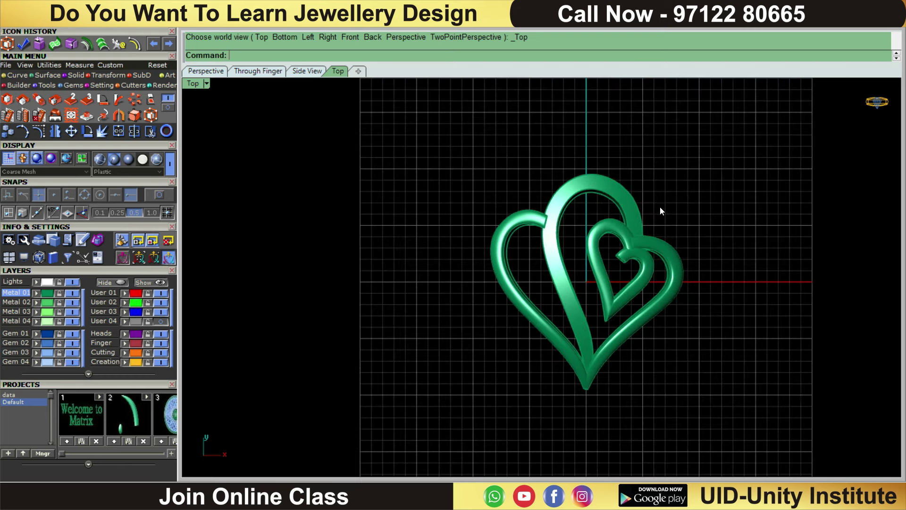
scroll(558, 264, "up", 3)
scroll(630, 240, "up", 2)
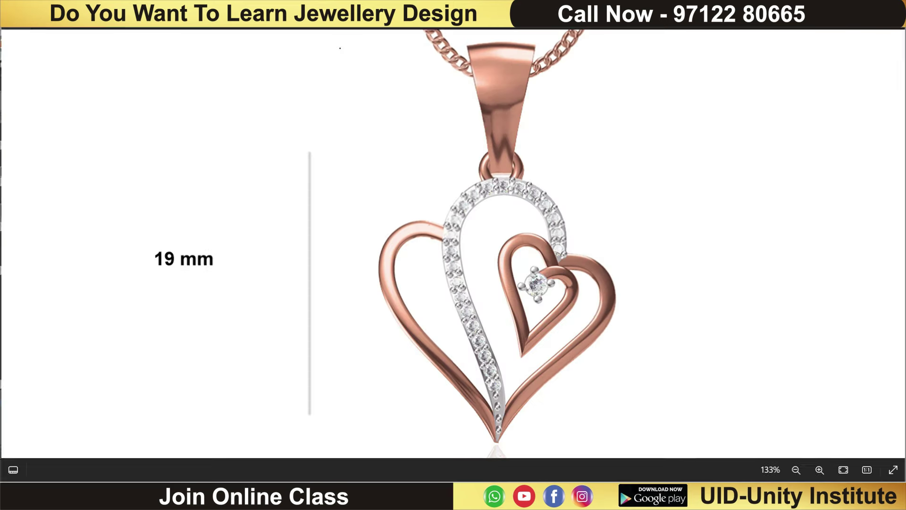
scroll(432, 218, "up", 1)
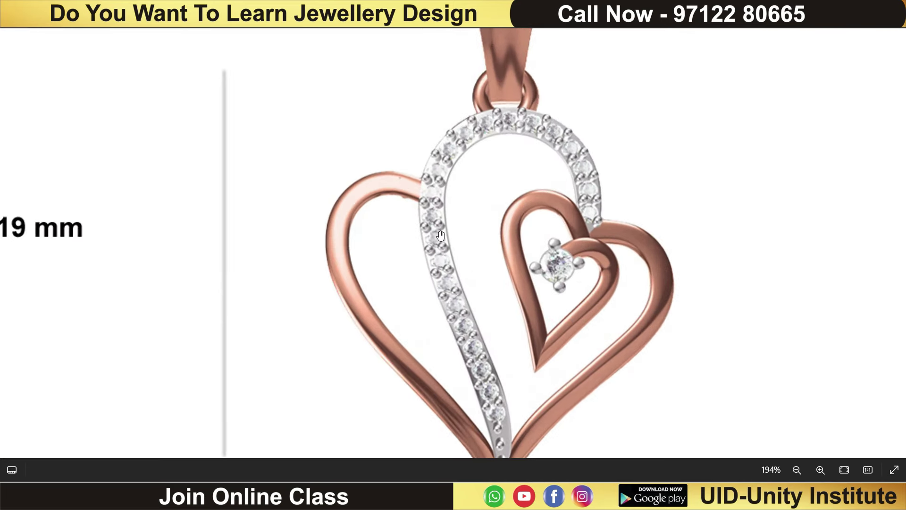
scroll(432, 218, "up", 2)
scroll(432, 218, "down", 1)
scroll(434, 231, "down", 1)
scroll(439, 259, "down", 1)
scroll(439, 258, "up", 1)
scroll(439, 258, "up", 1)
scroll(438, 258, "up", 1)
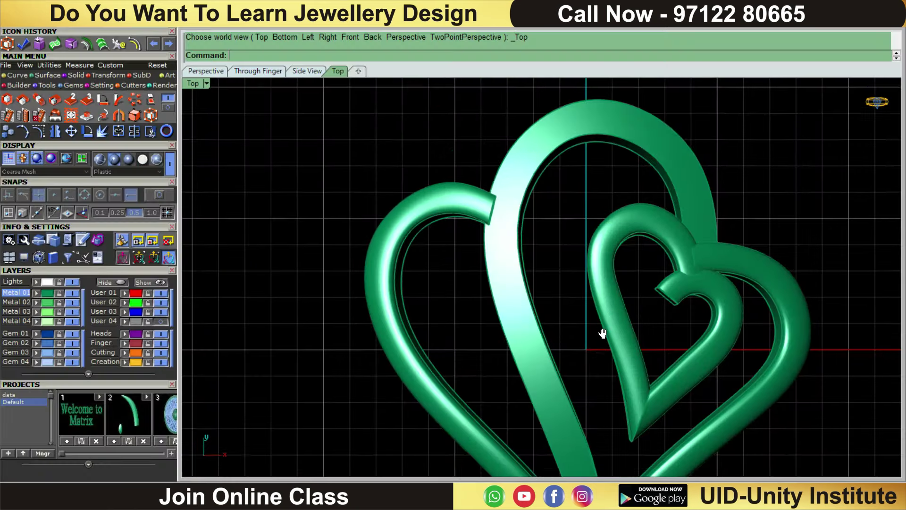
scroll(601, 330, "down", 3)
Build a BoundingBox, World cage with default point counts around the left heart.
left_click(453, 264)
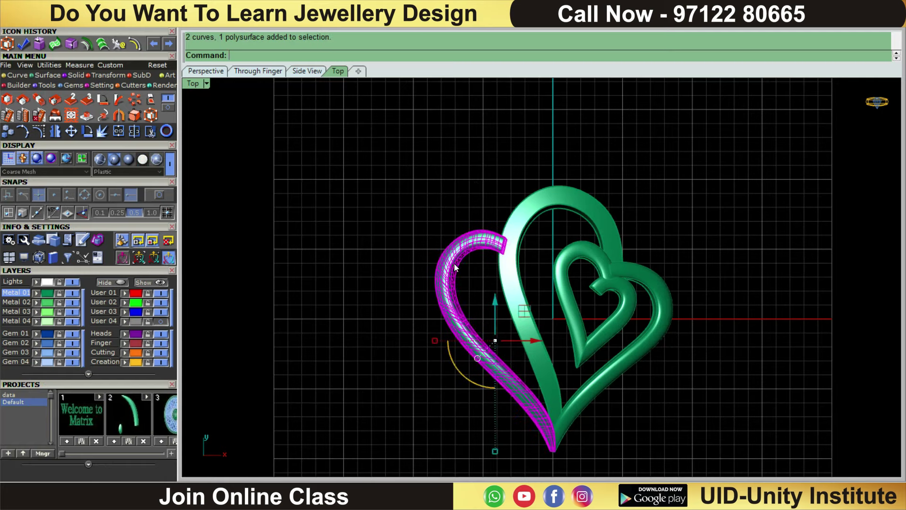
left_click_drag(469, 217, 469, 215)
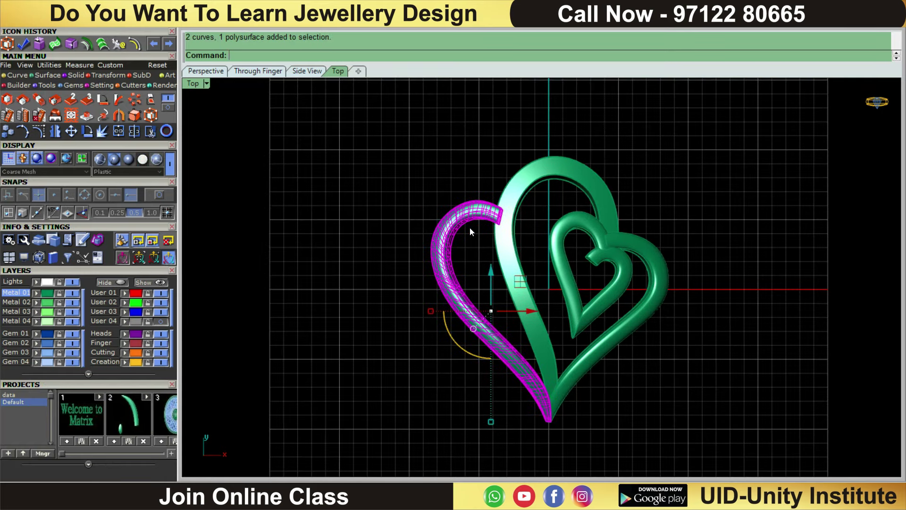
scroll(470, 228, "up", 3)
left_click(150, 115)
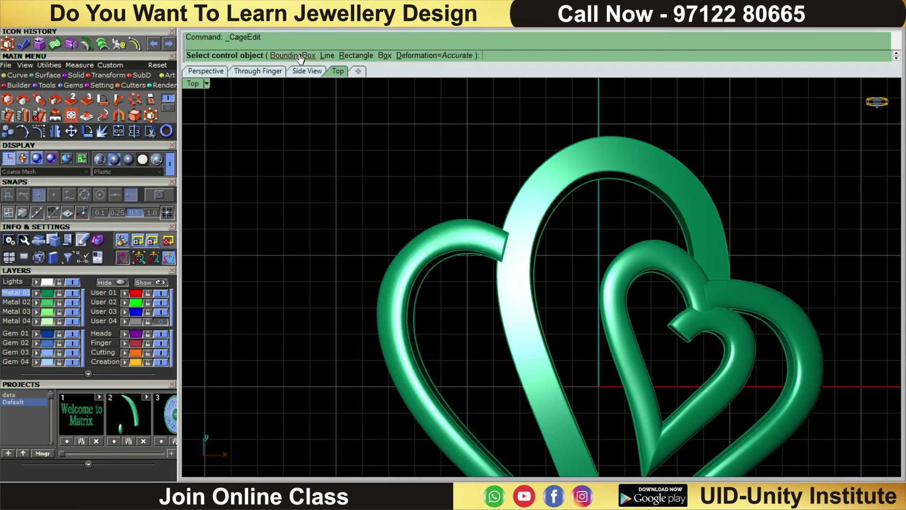
left_click(299, 56)
left_click(334, 57)
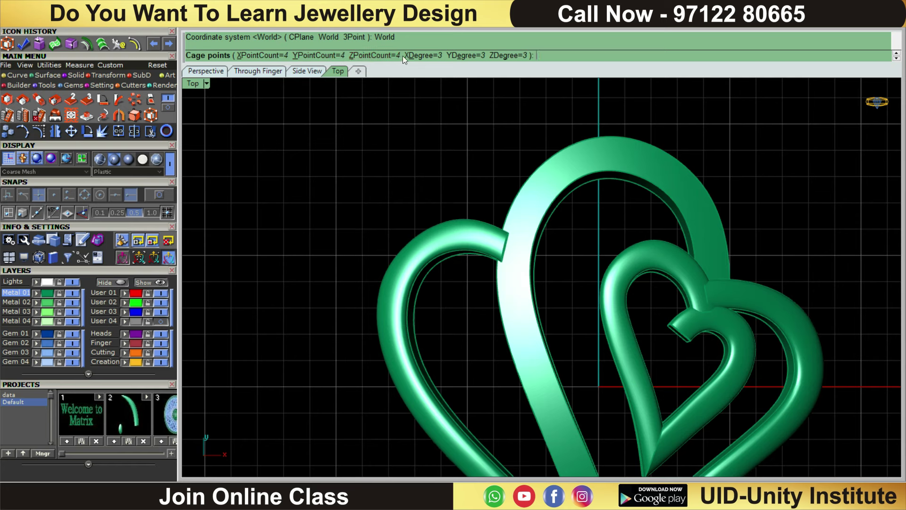
key("Return")
key("Return")
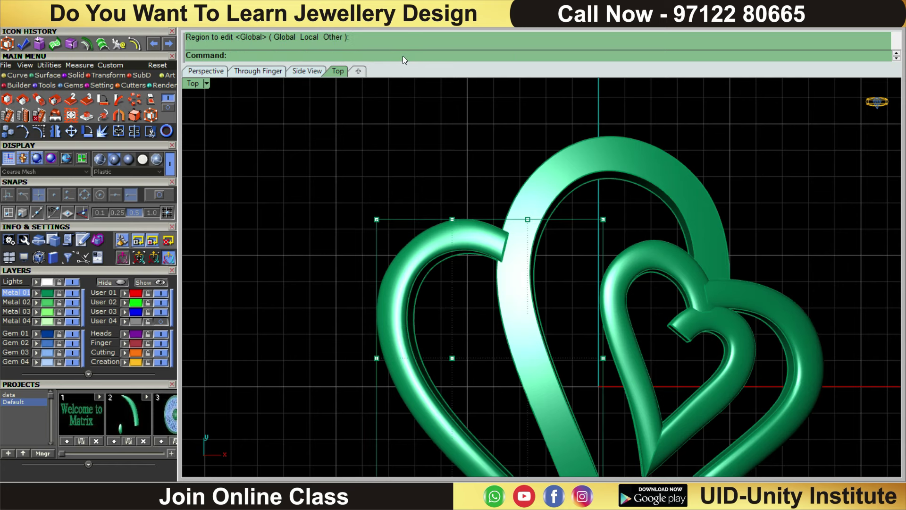
Window-select the top row of cage points.
scroll(495, 189, "up", 3)
scroll(468, 156, "down", 3)
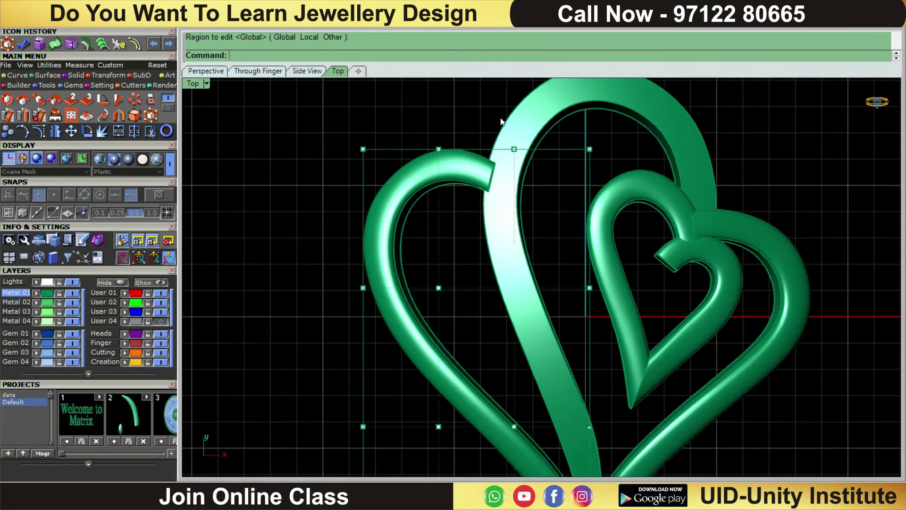
scroll(502, 186, "up", 2)
scroll(543, 153, "up", 3)
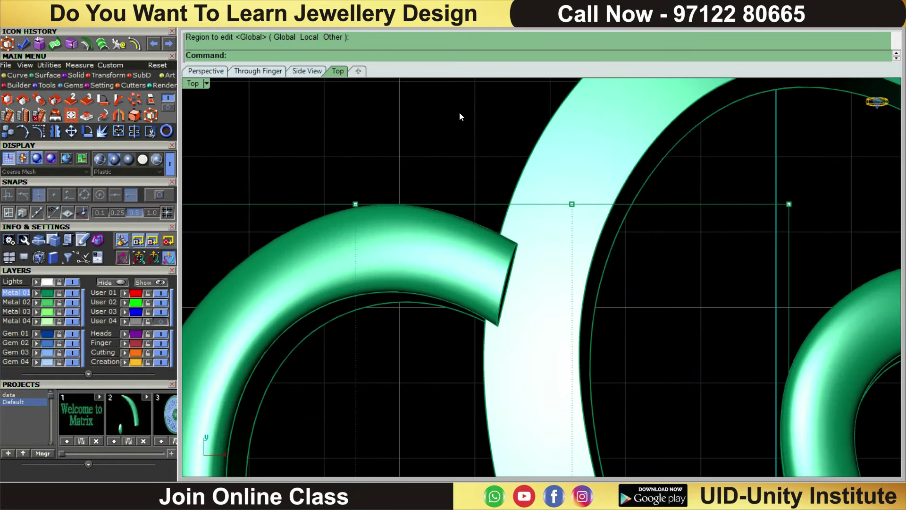
scroll(458, 108, "down", 3)
left_click_drag(439, 105, 551, 291)
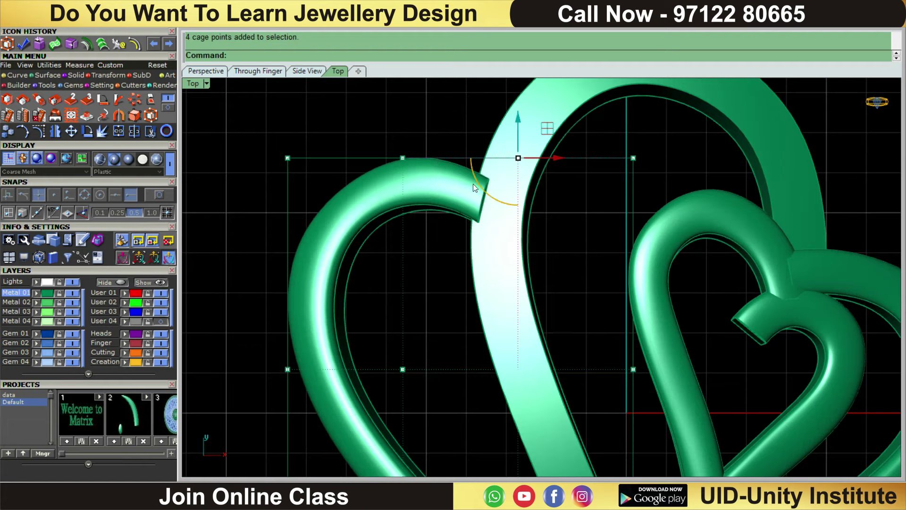
scroll(472, 183, "down", 2)
scroll(519, 150, "down", 2)
scroll(547, 222, "down", 2)
scroll(499, 169, "up", 3)
scroll(497, 168, "down", 1)
scroll(497, 169, "up", 1)
Select the large heart and compare the heart heights from the back view.
left_click(499, 163)
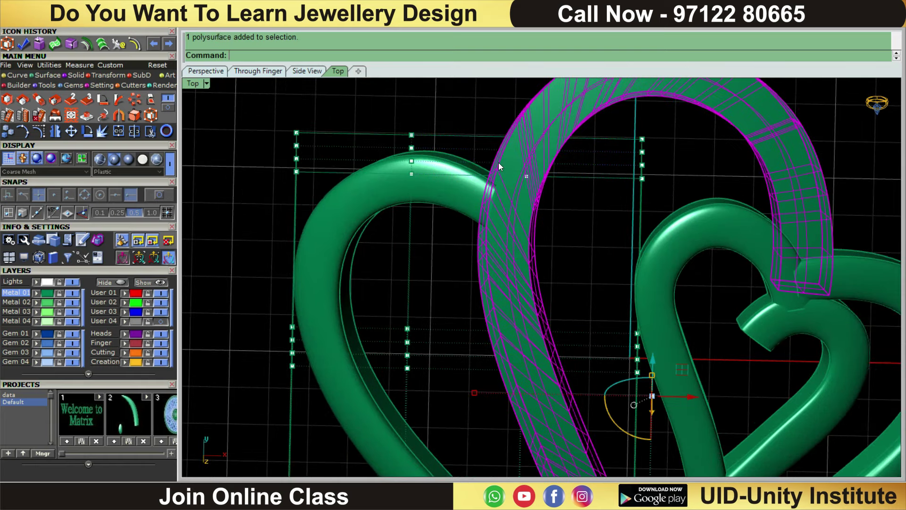
type("ba")
key("Return")
key("Escape")
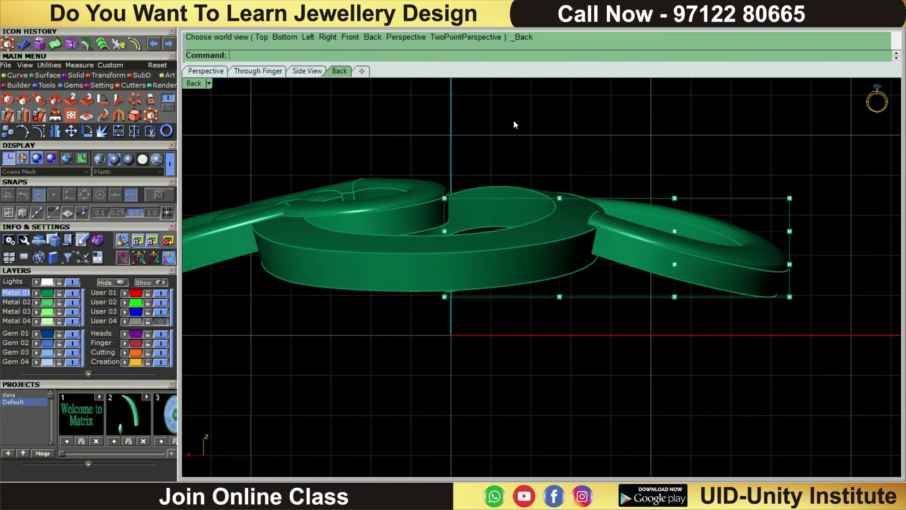
right_click_drag(573, 132, 586, 265)
key("t")
key("Return")
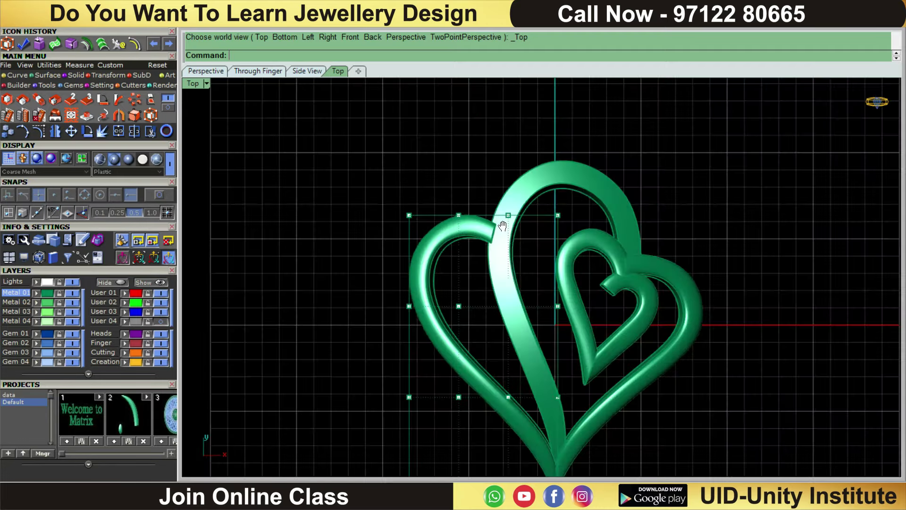
scroll(477, 218, "up", 3)
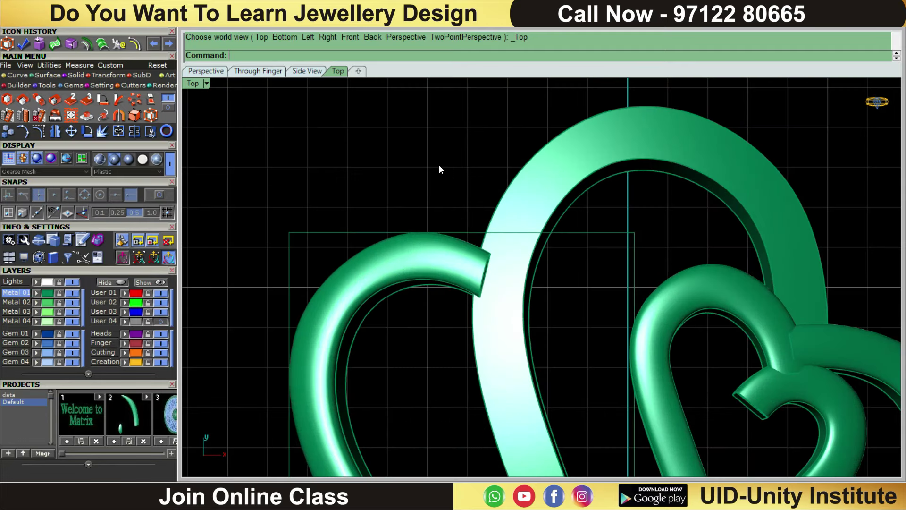
Select the left heart's cage, show its control points and pick the top row.
left_click(461, 234)
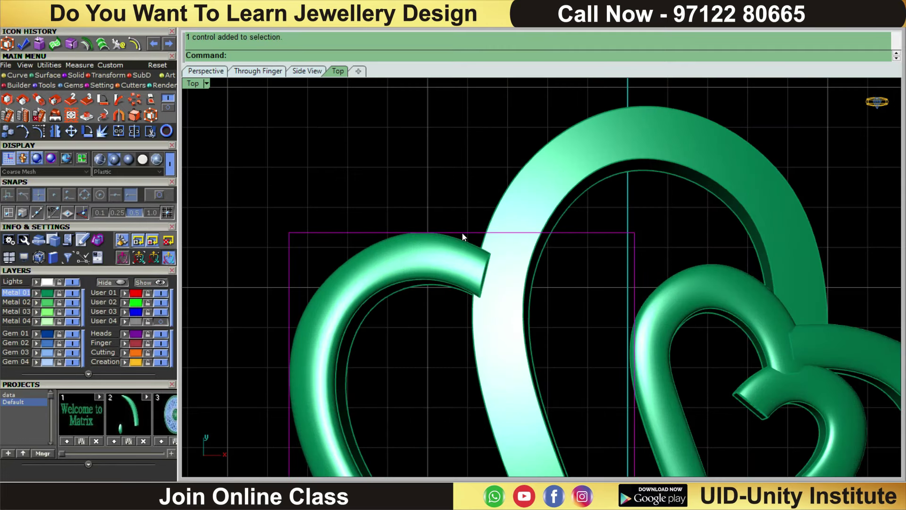
key("F10")
left_click_drag(432, 148, 569, 363)
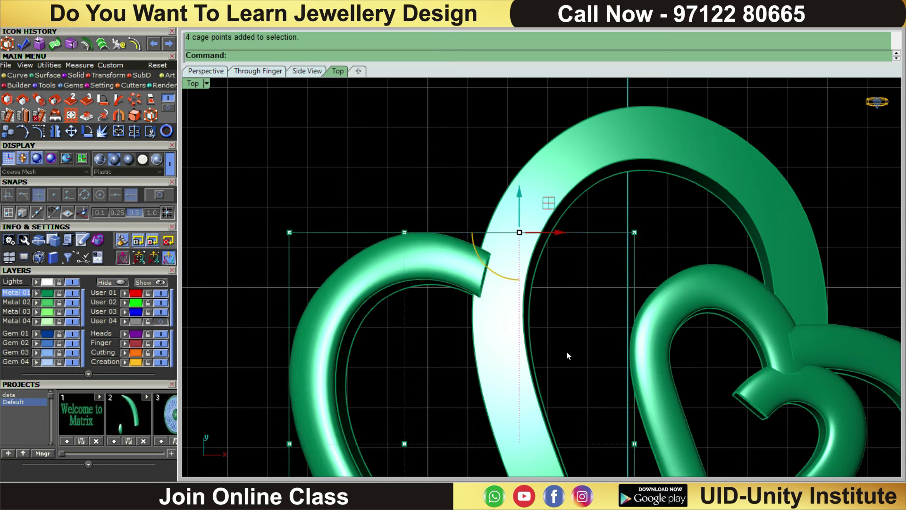
type("ba")
key("Return")
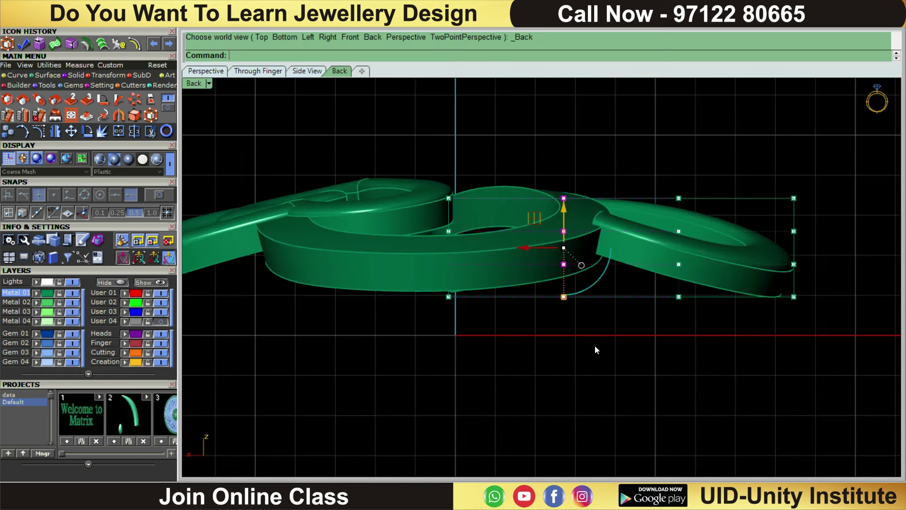
scroll(581, 292, "up", 2)
scroll(534, 212, "up", 2)
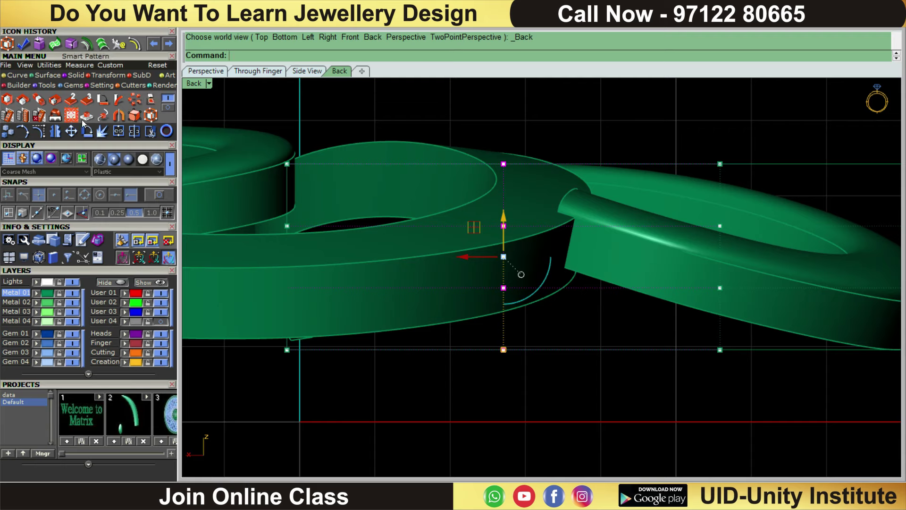
Move the selected heart piece twice to reposition it.
left_click(71, 131)
left_click(586, 94)
left_click(583, 165)
key("Return")
left_click(603, 143)
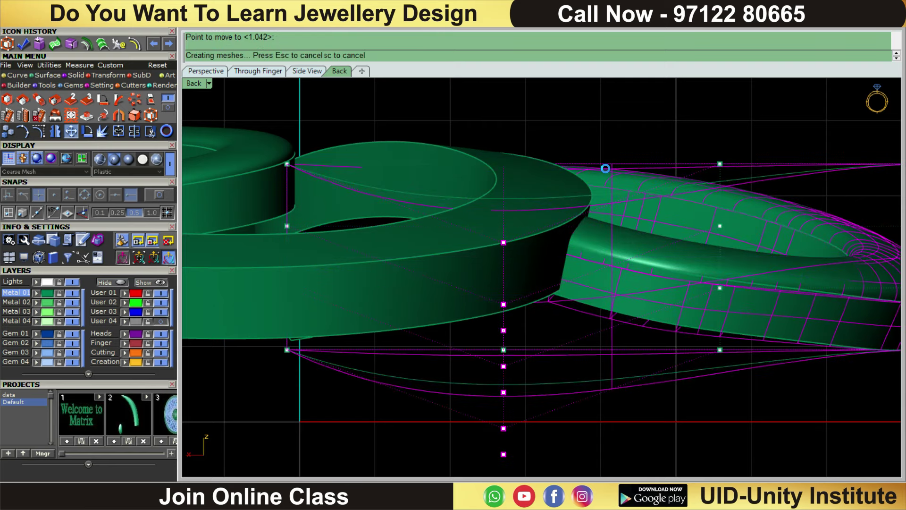
left_click(605, 169)
scroll(609, 170, "down", 5)
Lower four cage points at the small heart's end in Back view to bend it.
right_click_drag(706, 126, 780, 317)
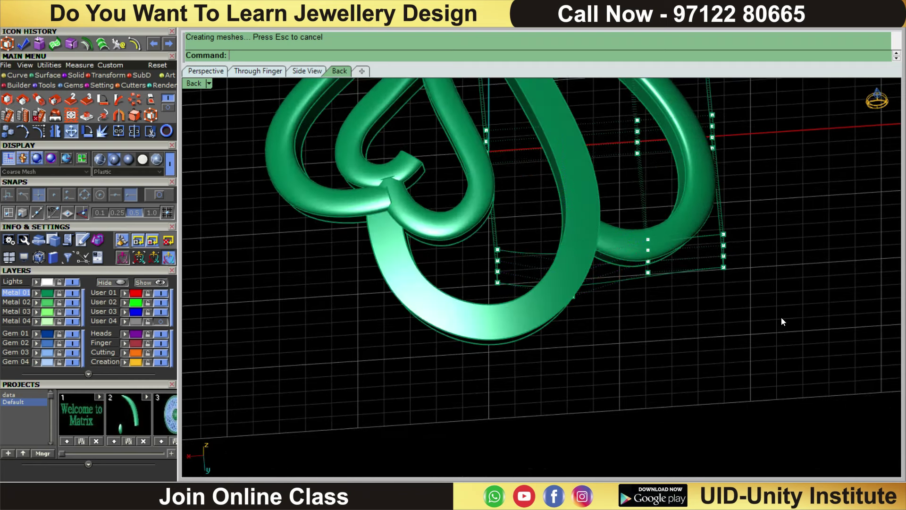
left_click_drag(629, 199, 679, 337)
type("ba")
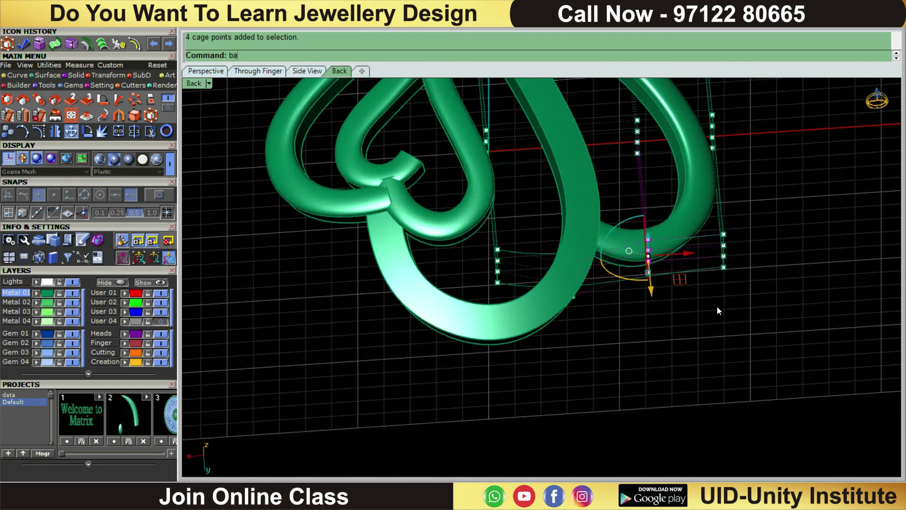
key("Return")
left_click_drag(621, 195, 621, 205)
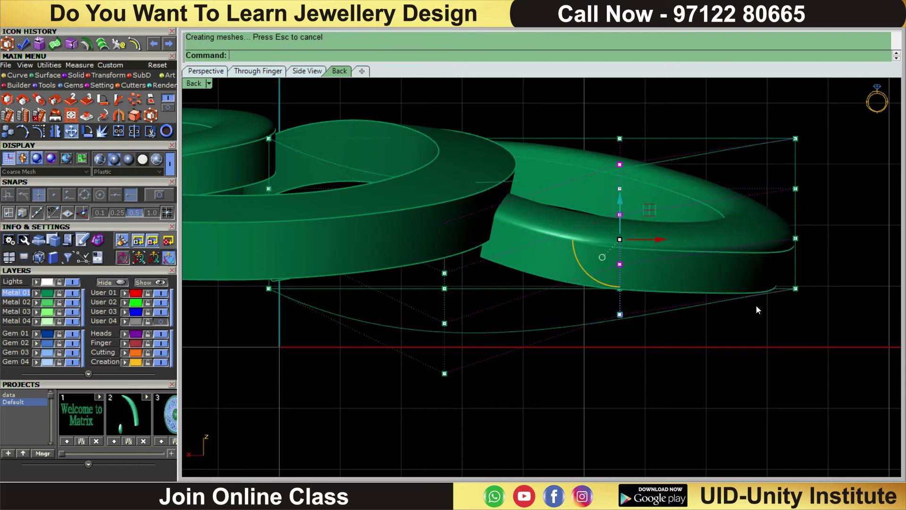
left_click_drag(620, 201, 783, 326)
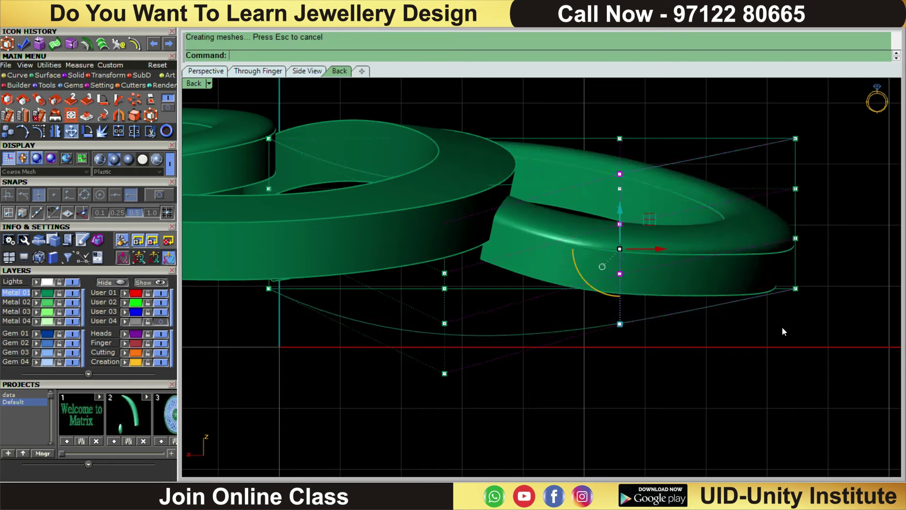
scroll(783, 321, "down", 5)
mouse_move(783, 323)
right_mouse_down()
mouse_move(669, 290)
mouse_move(701, 322)
right_mouse_up()
Shift another group of four cage points vertically in Back view.
left_click_drag(727, 347, 754, 419)
scroll(740, 349, "up", 3)
type("ba")
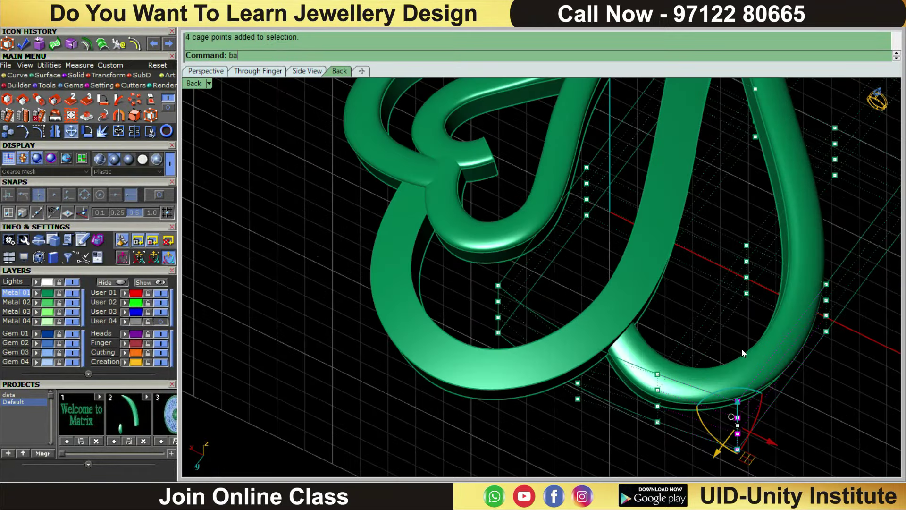
key("Return")
left_click_drag(794, 265, 795, 277)
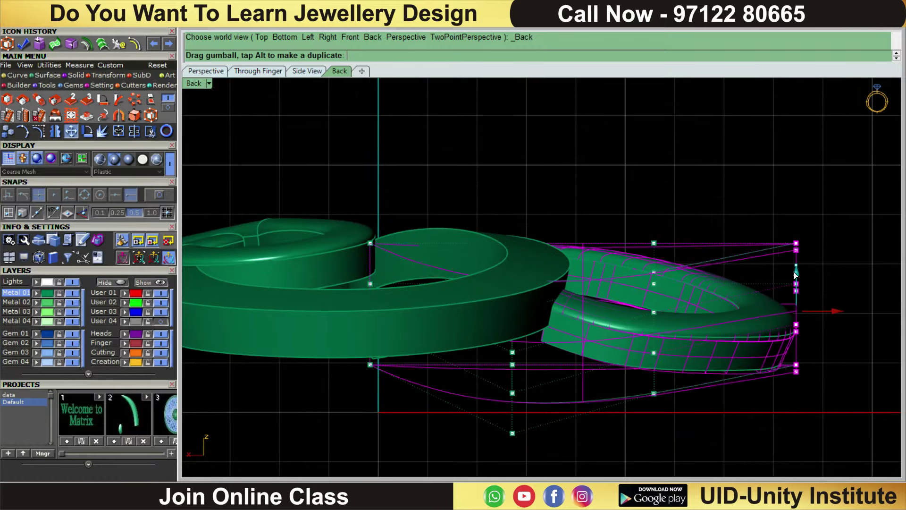
scroll(802, 250, "down", 3)
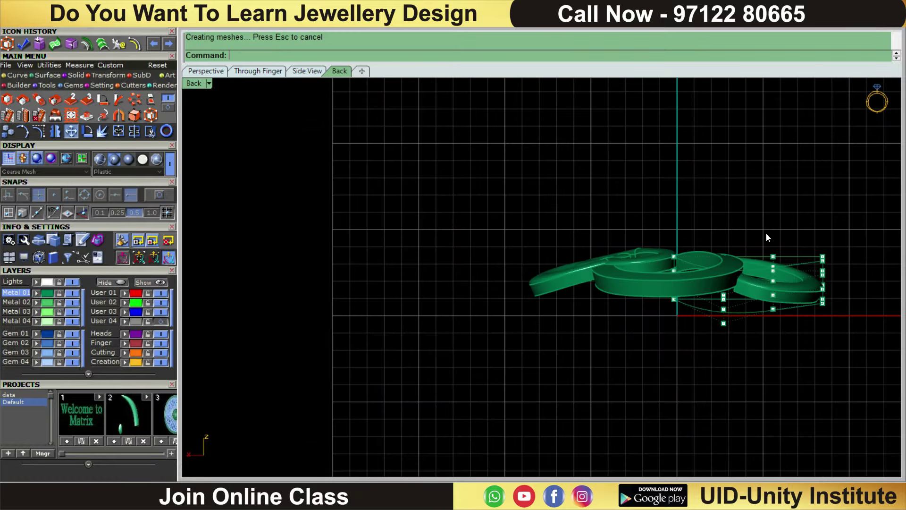
right_click_drag(766, 233, 723, 168)
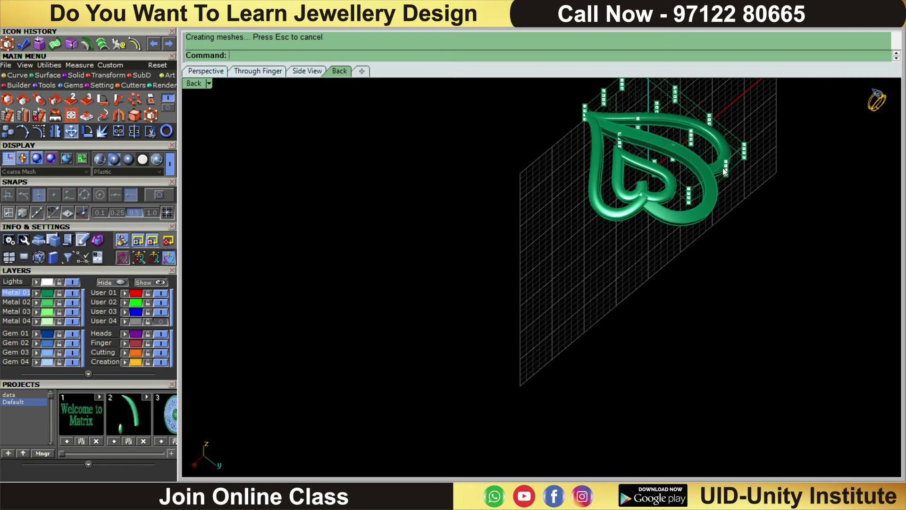
key("ctrl+F1")
scroll(464, 313, "up", 5)
Compare the model against the reference pendant photo.
scroll(434, 374, "up", 3)
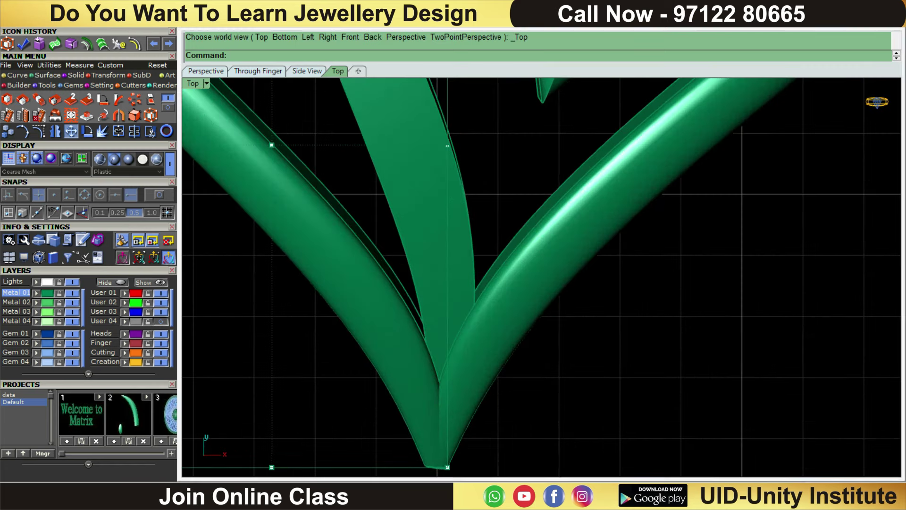
scroll(497, 341, "down", 2)
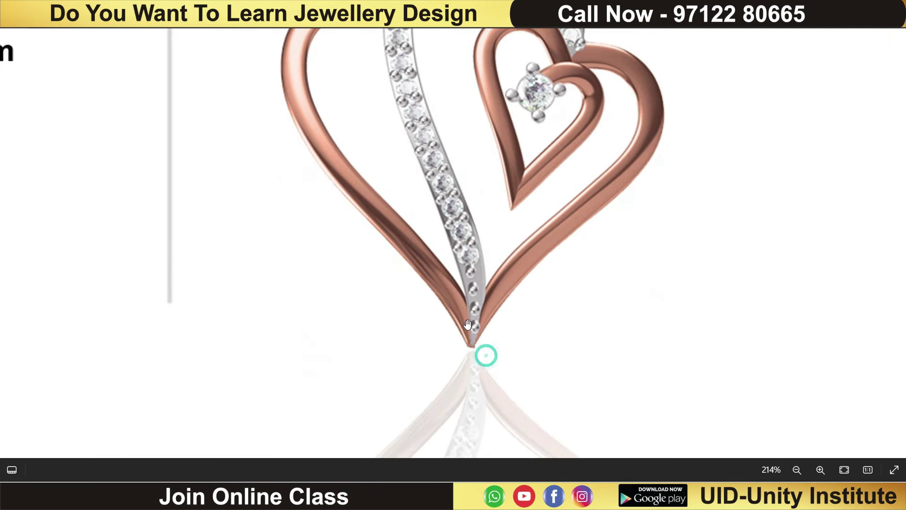
key("alt+Tab")
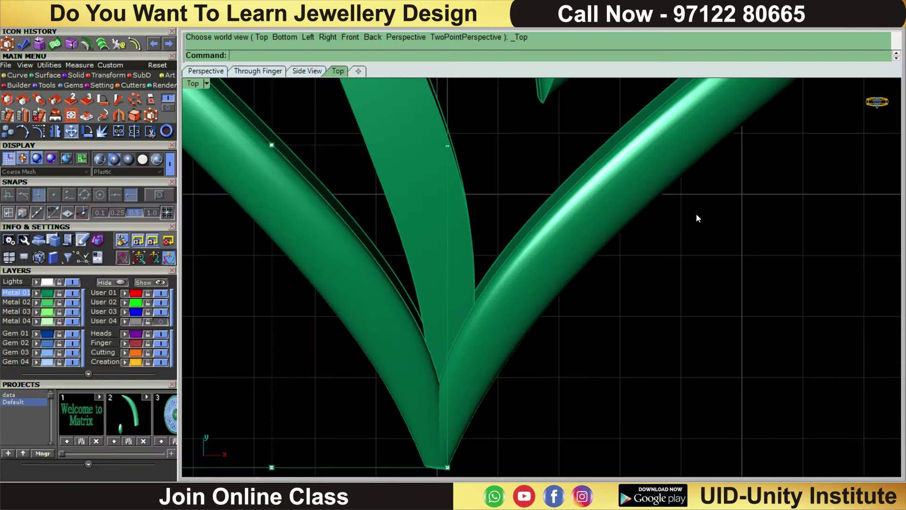
scroll(687, 280, "down", 2)
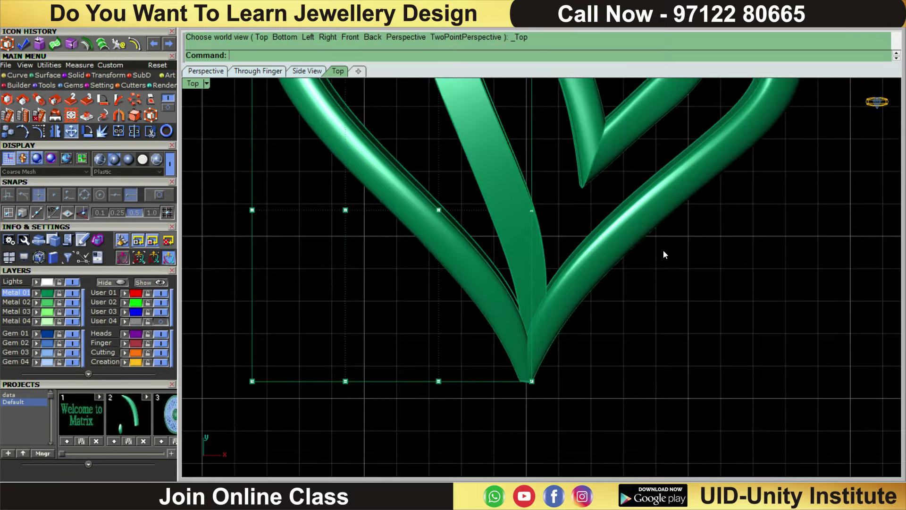
scroll(664, 250, "down", 5)
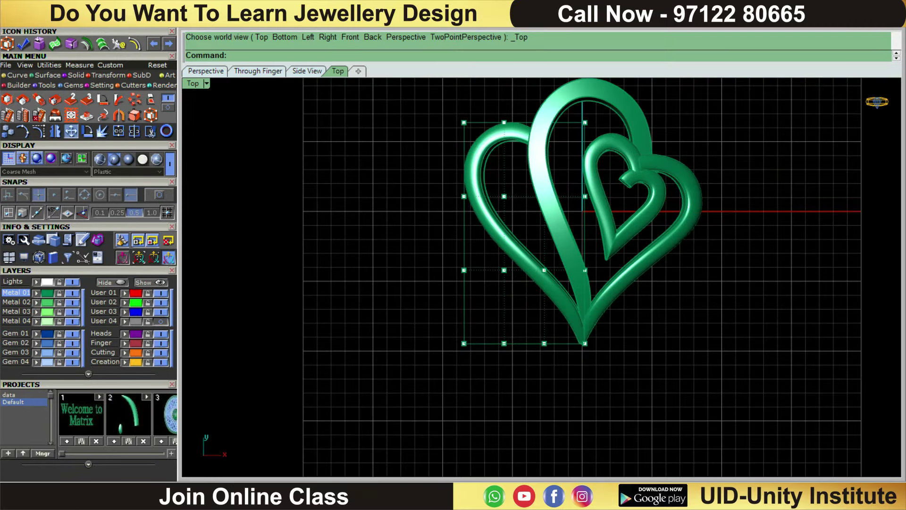
key("alt+Tab")
key("alt+Tab")
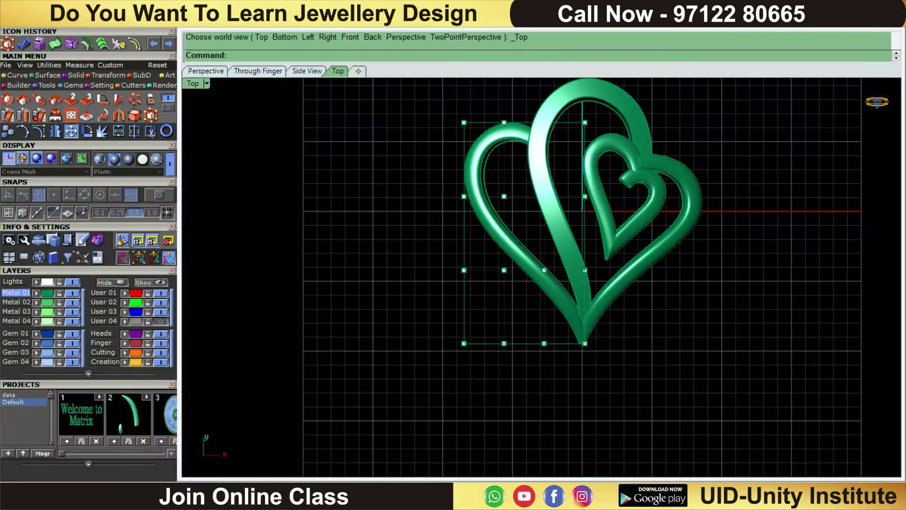
Delete the rectangle curve around the left heart.
key("Escape")
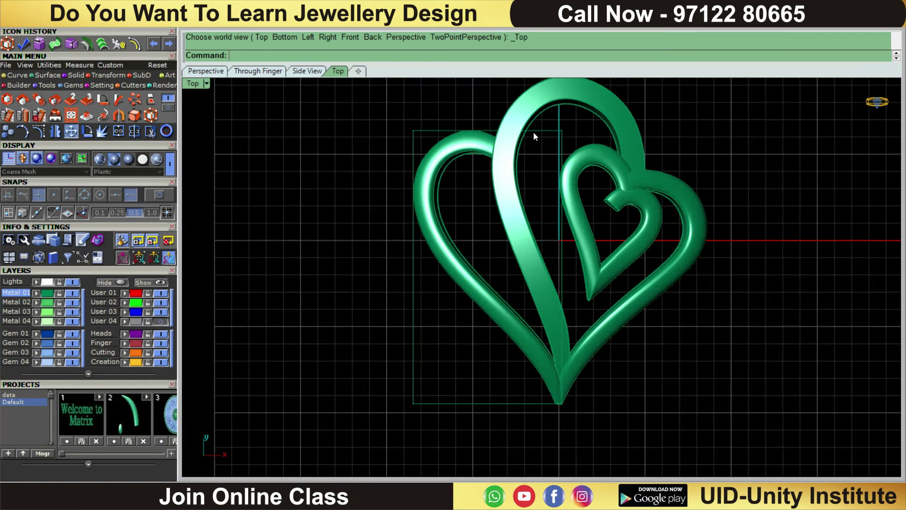
left_click(555, 134)
key("Delete")
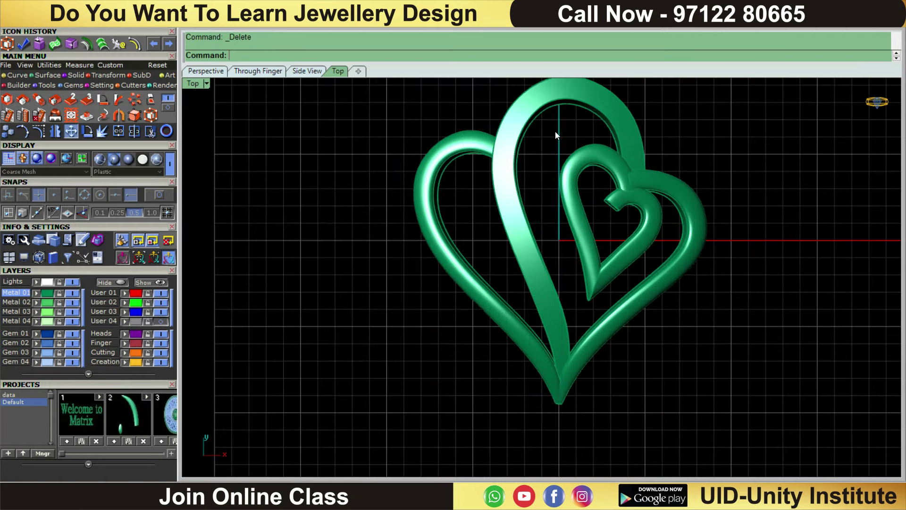
scroll(536, 186, "up", 1)
scroll(614, 203, "up", 2)
scroll(650, 221, "up", 2)
scroll(689, 248, "up", 2)
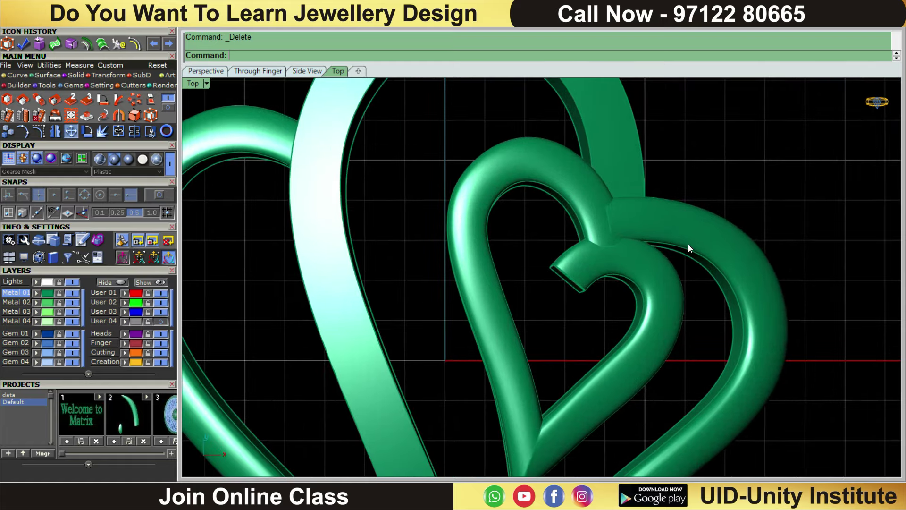
Window-select the small right heart and its curves.
left_click_drag(741, 294, 734, 309)
scroll(661, 354, "down", 3)
scroll(558, 404, "down", 1)
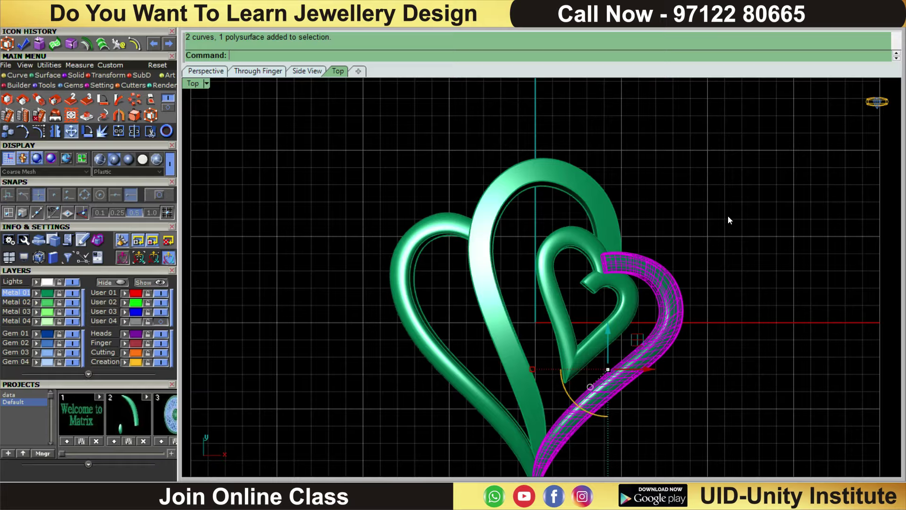
scroll(601, 328, "up", 5)
Cage the small heart with a BoundingBox, World cage using default point counts.
right_click_drag(544, 346, 563, 252)
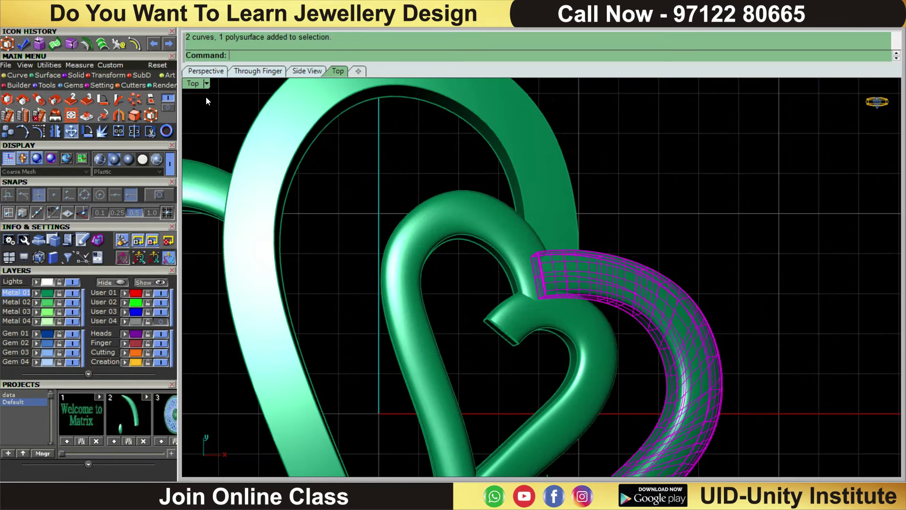
left_click(155, 113)
left_click(311, 58)
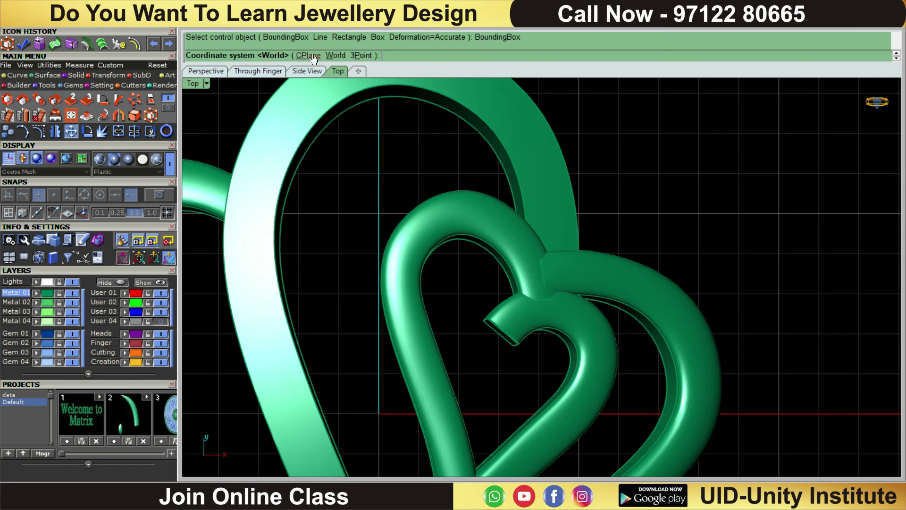
left_click(329, 57)
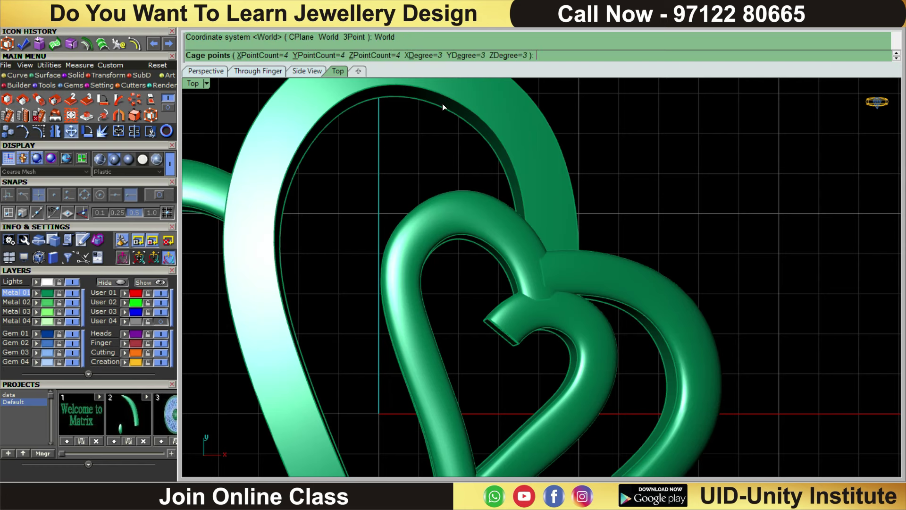
key("Return")
Lower four cage points near the inner curl in Back view to dip that end.
right_click_drag(503, 249, 506, 200)
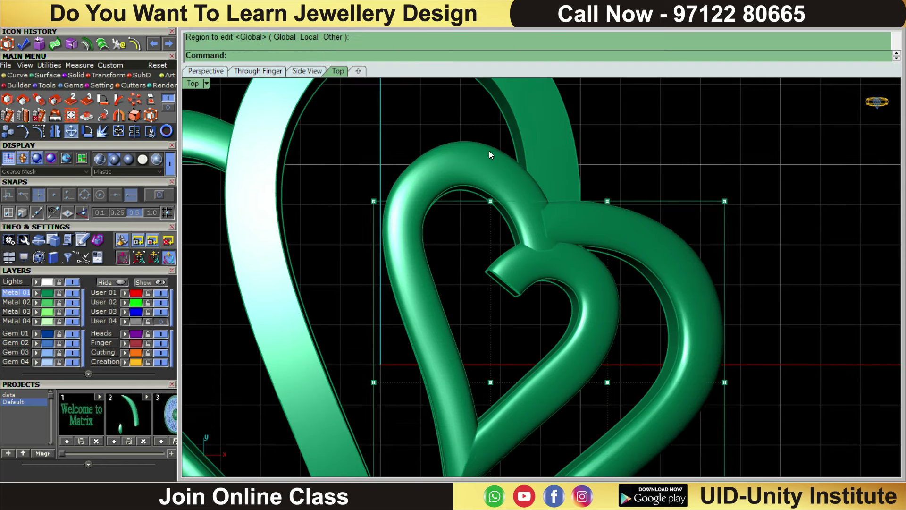
left_click_drag(466, 123, 528, 333)
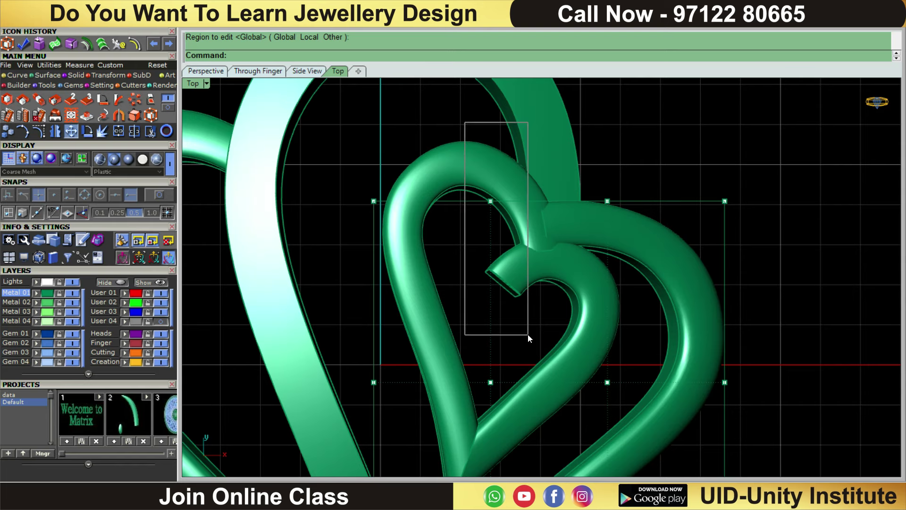
key("ctrl+shift+b")
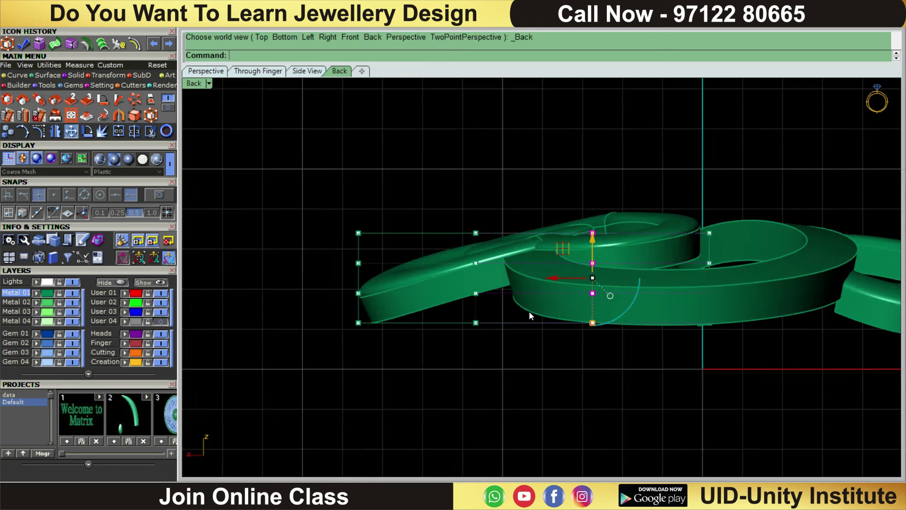
mouse_move(536, 282)
left_mouse_down()
mouse_move(537, 309)
mouse_move(539, 297)
left_mouse_up()
right_click_drag(539, 297, 704, 222)
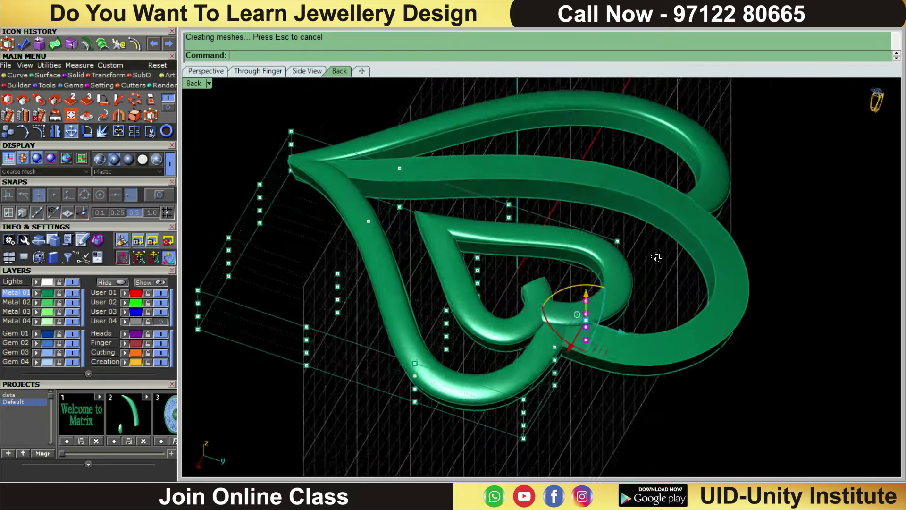
key("ctrl+F1")
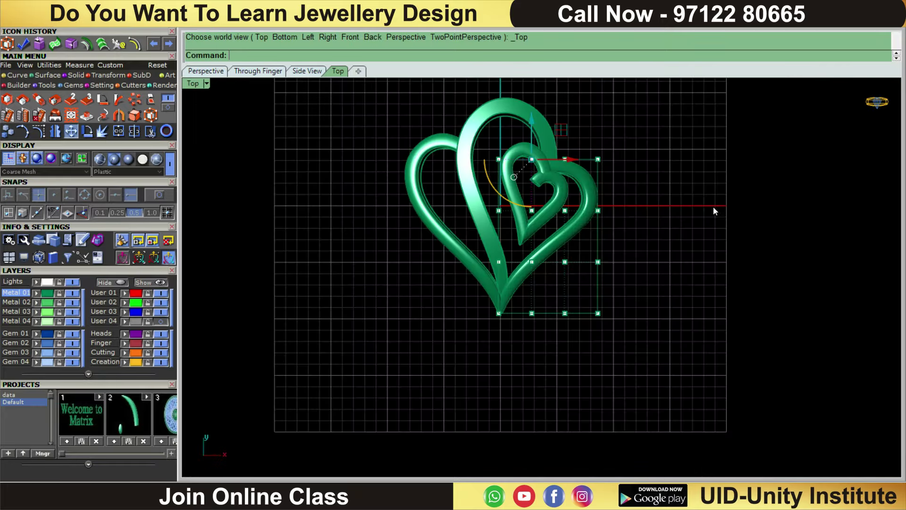
Select the small heart and display its cage control points.
left_click(621, 217)
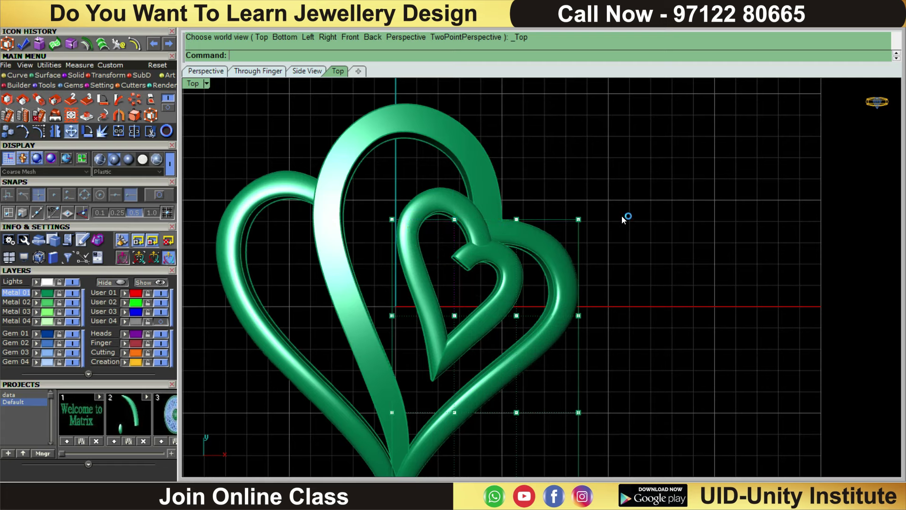
left_click(574, 226)
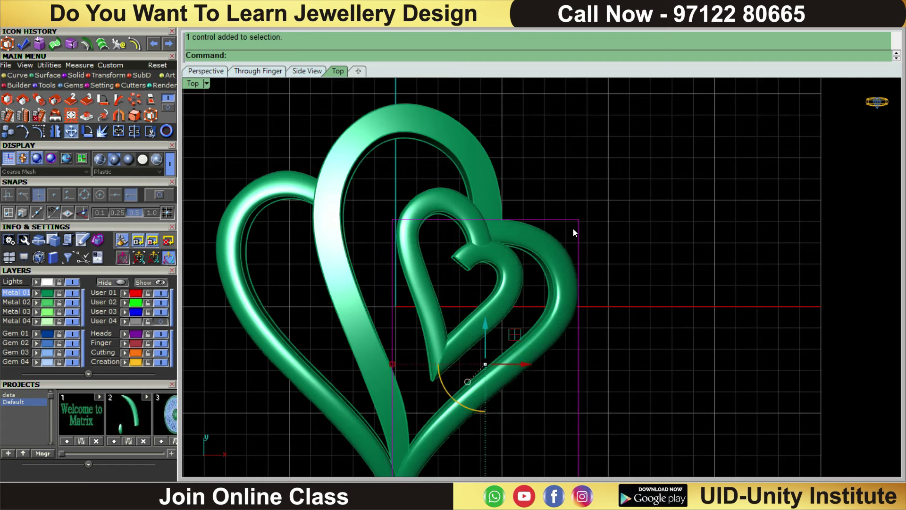
scroll(621, 206, "up", 1)
scroll(622, 206, "up", 1)
scroll(647, 205, "down", 2)
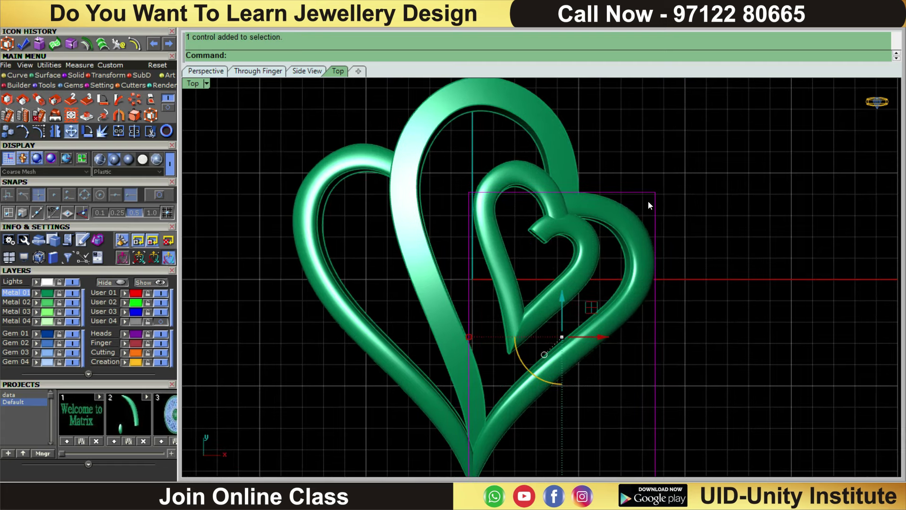
right_click_drag(627, 236, 631, 197)
scroll(630, 200, "up", 1)
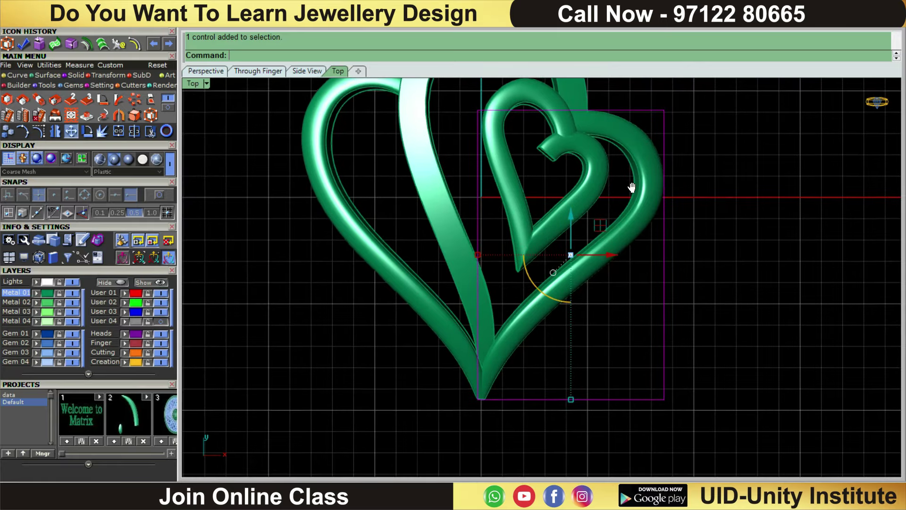
scroll(589, 329, "up", 2)
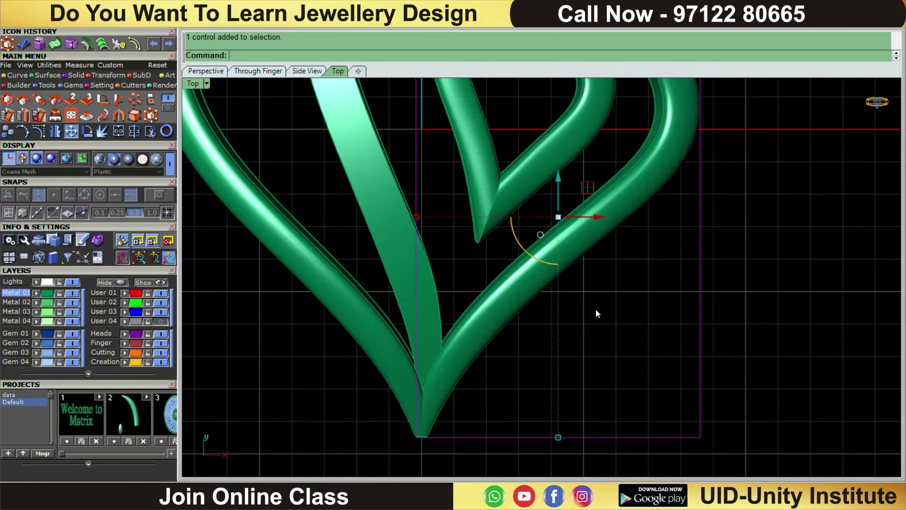
key("F10")
scroll(432, 345, "up", 2)
Move the four bottom-tip cage points to a new height in Front view.
left_click_drag(443, 419, 452, 422)
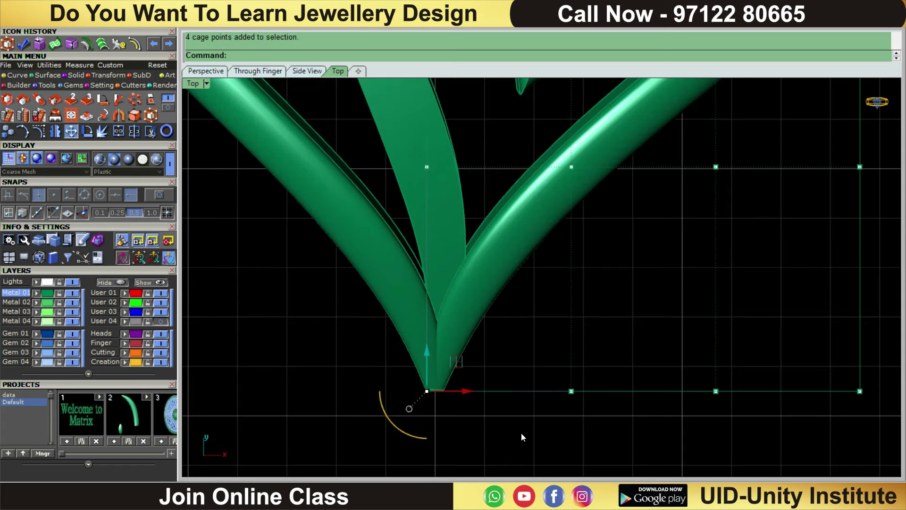
scroll(488, 360, "up", 2)
scroll(439, 372, "up", 2)
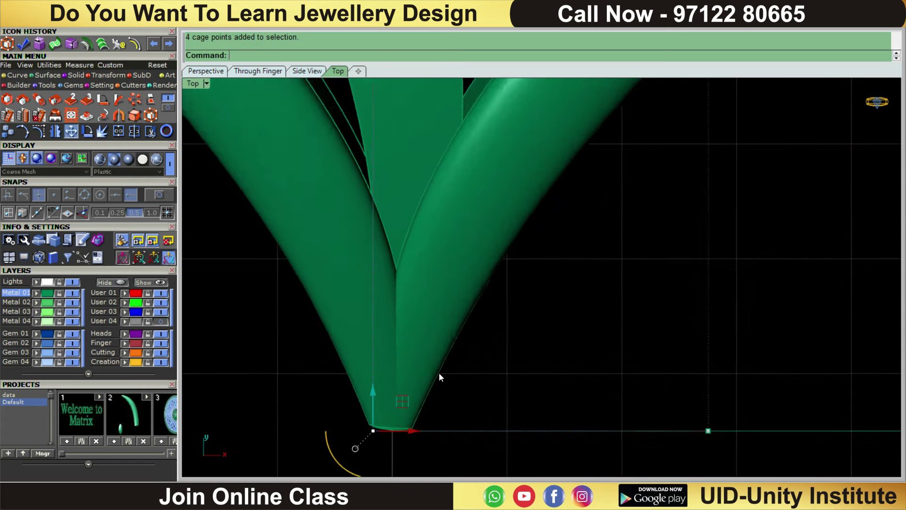
right_click_drag(439, 372, 463, 304)
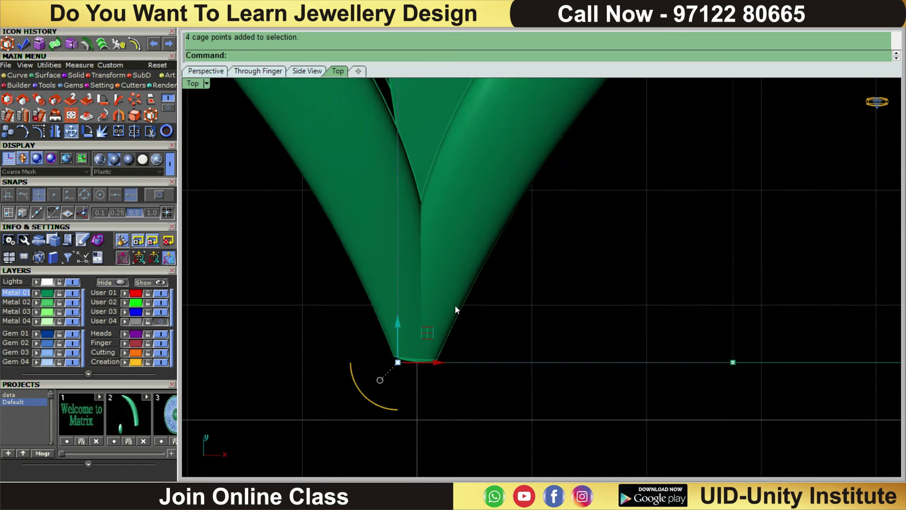
key("ctrl+F2")
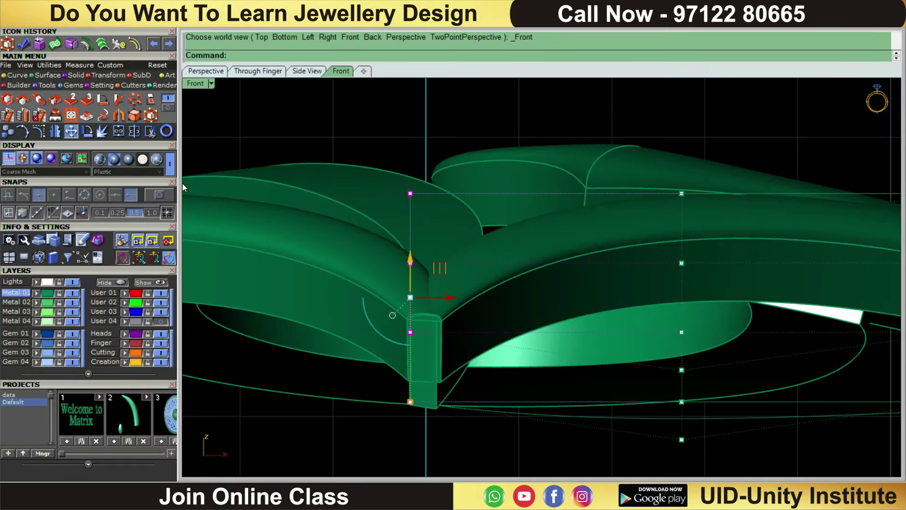
left_click(67, 131)
left_click(469, 109)
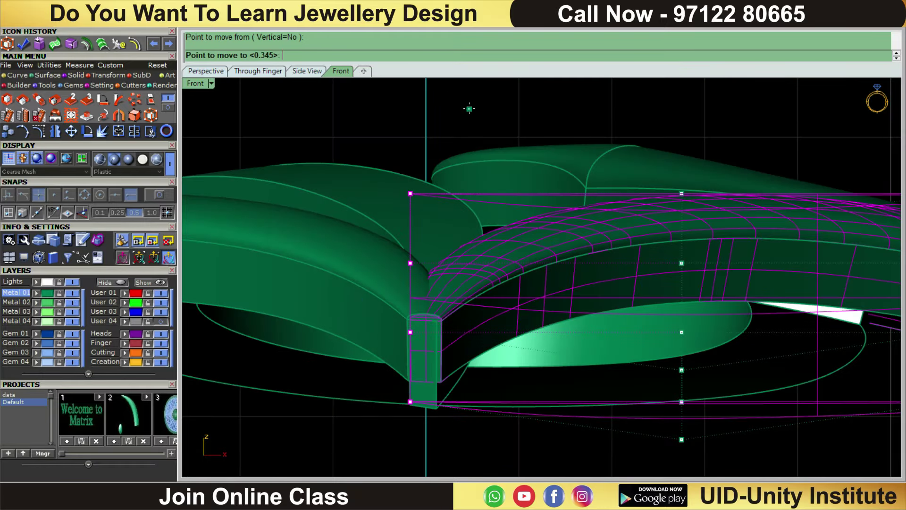
left_click(468, 132)
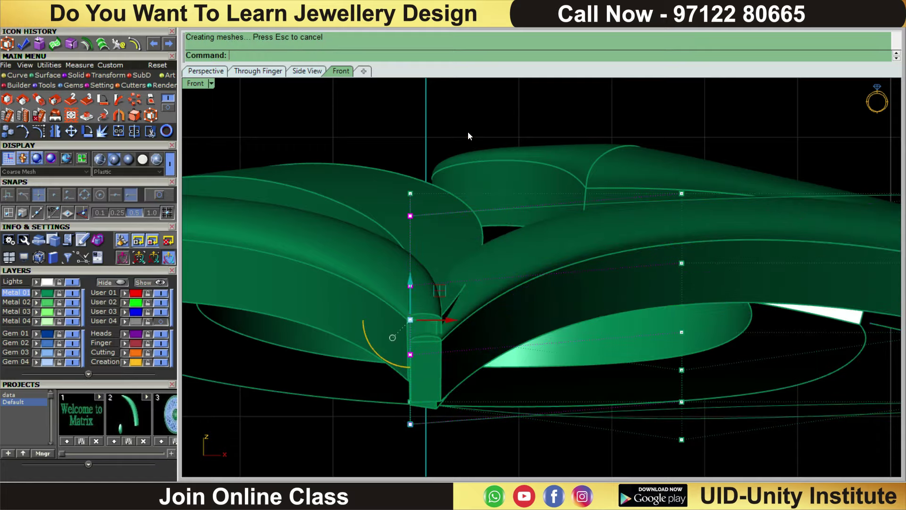
scroll(480, 142, "down", 3)
scroll(482, 168, "down", 3)
scroll(525, 230, "up", 3)
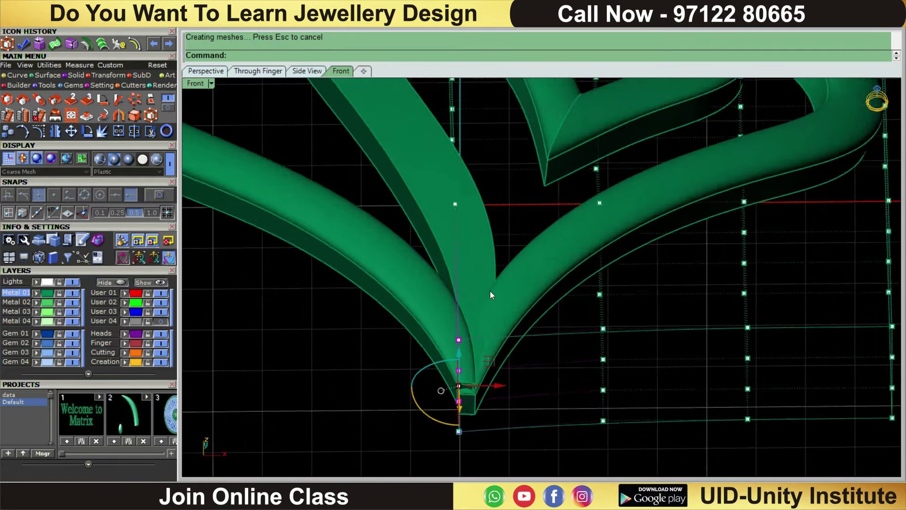
scroll(490, 290, "up", 2)
scroll(482, 291, "down", 2)
scroll(486, 302, "up", 1)
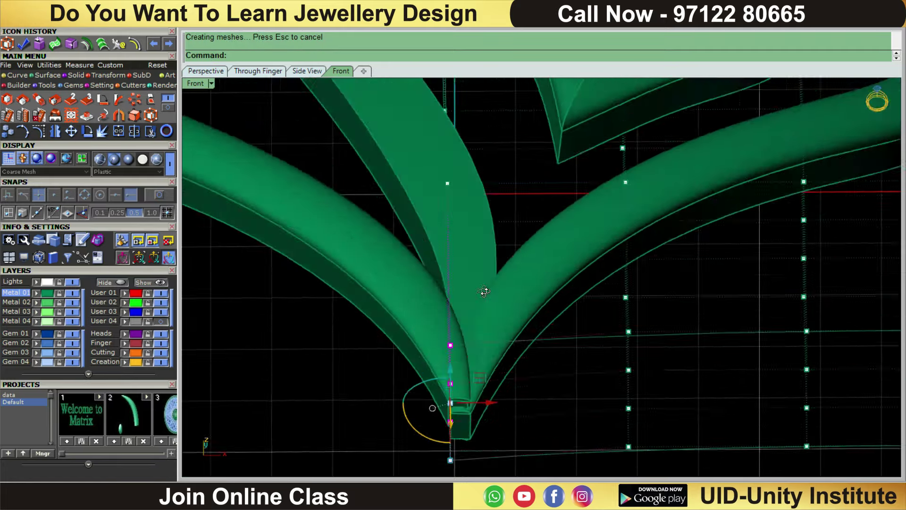
scroll(488, 311, "up", 2)
scroll(494, 324, "down", 4)
Lower the eight cage points near the tip slightly with the gumball, then hide the points.
key("ctrl+F1")
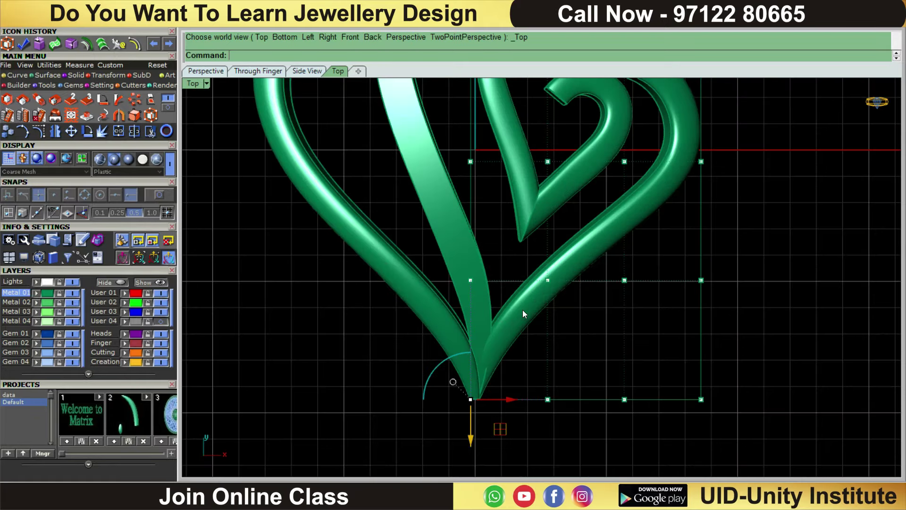
scroll(514, 293, "up", 3)
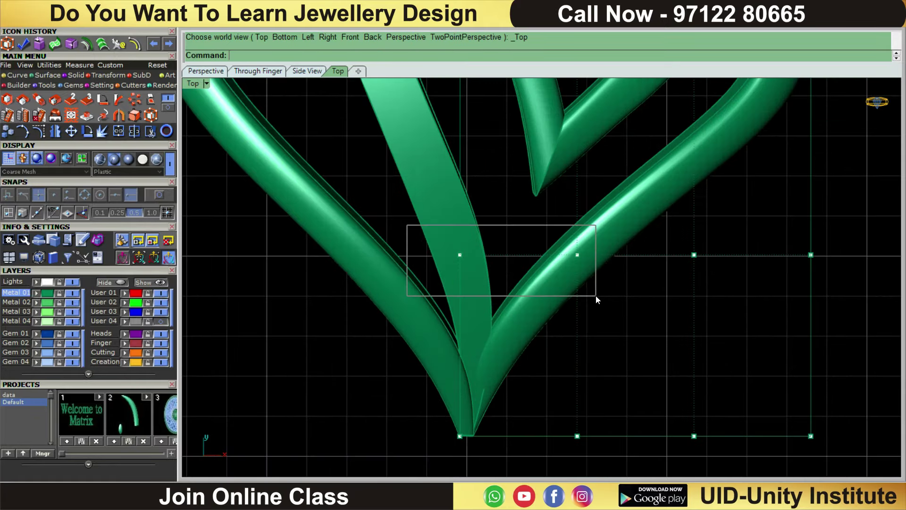
left_click_drag(407, 229, 596, 297)
key("ctrl+F2")
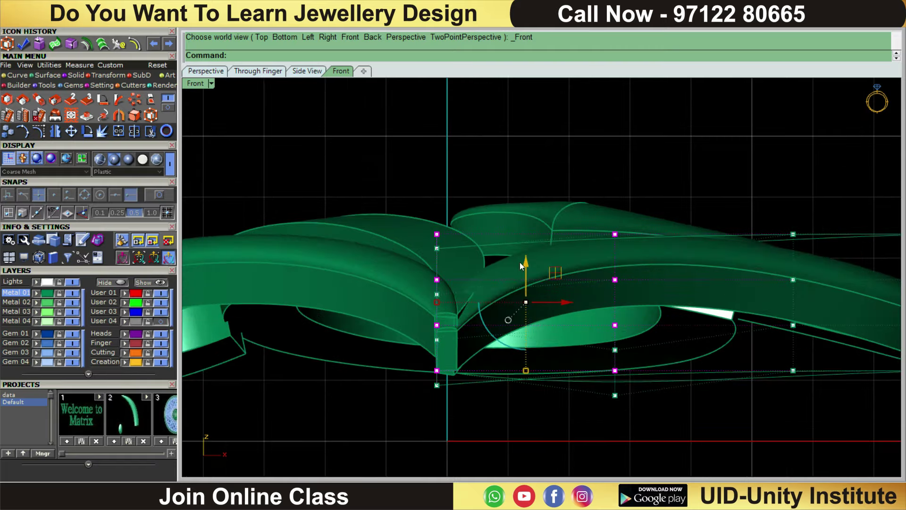
left_click_drag(526, 264, 528, 270)
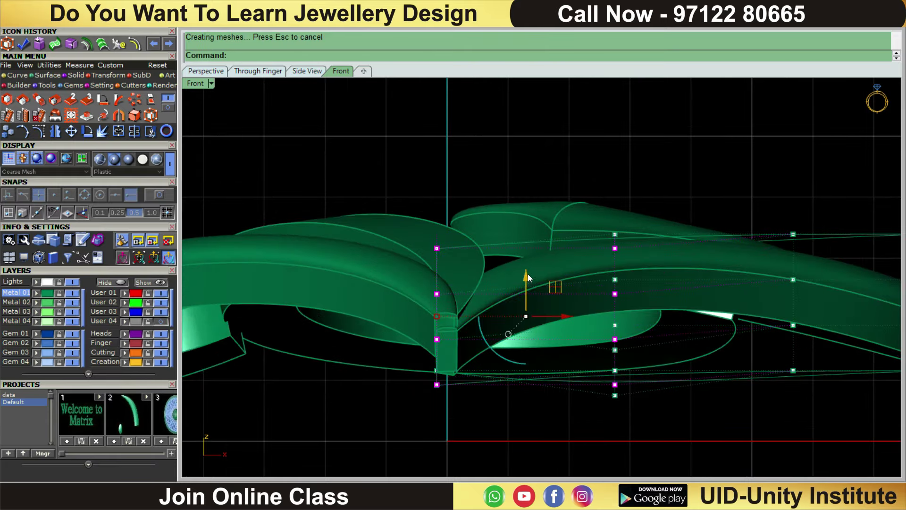
scroll(528, 274, "down", 3)
type("top")
key("Return")
key("Escape")
key("Escape")
scroll(562, 302, "down", 3)
Delete the leftover curve.
scroll(579, 358, "up", 2)
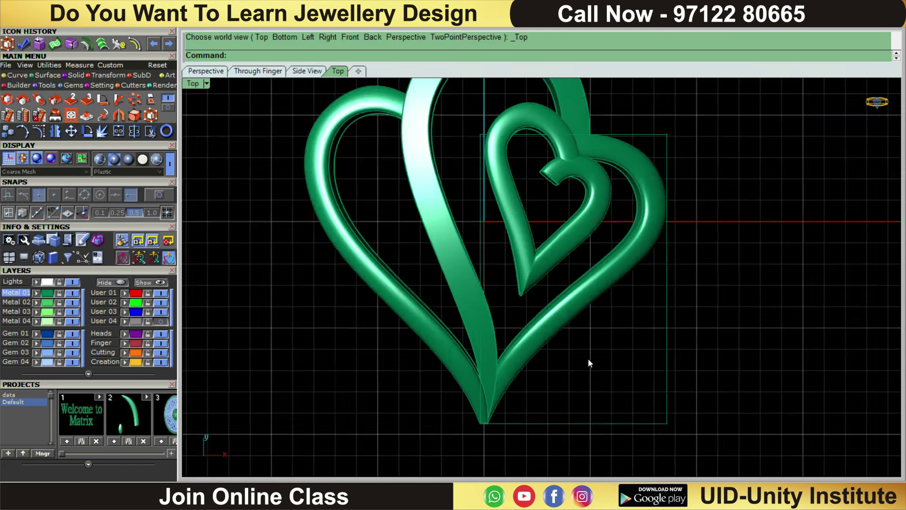
scroll(588, 362, "down", 2)
scroll(660, 264, "up", 4)
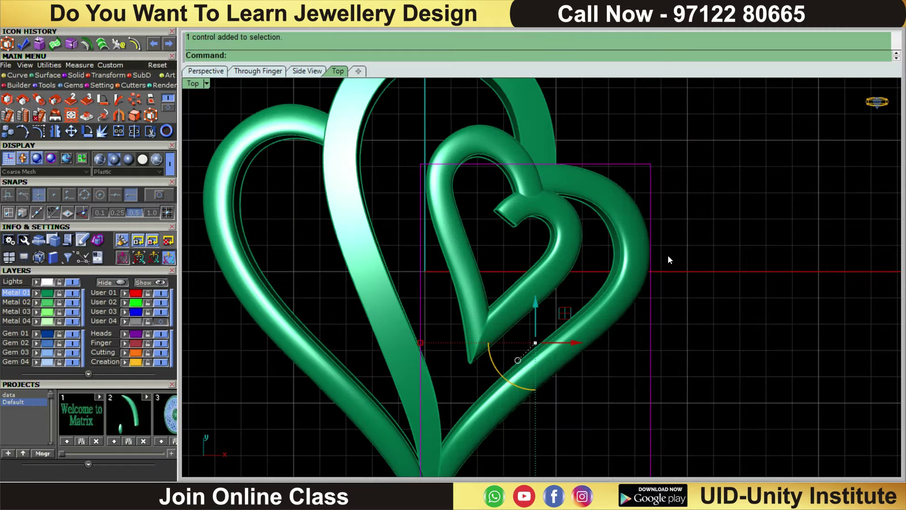
key("Delete")
scroll(511, 237, "up", 3)
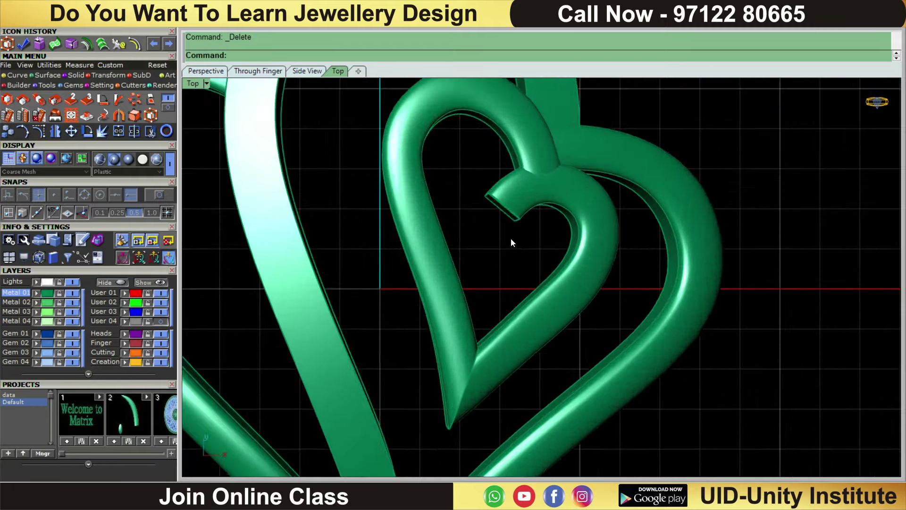
scroll(519, 231, "down", 3)
scroll(527, 223, "up", 3)
Raise the small heart's left and right tubes in Right view, then compare against the reference.
left_click(528, 224)
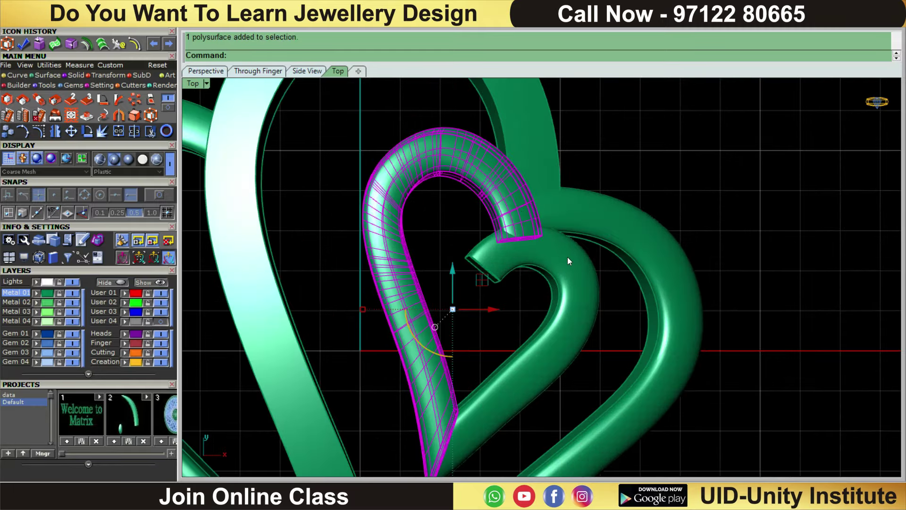
left_click(568, 258, "shift")
key("ctrl+F3")
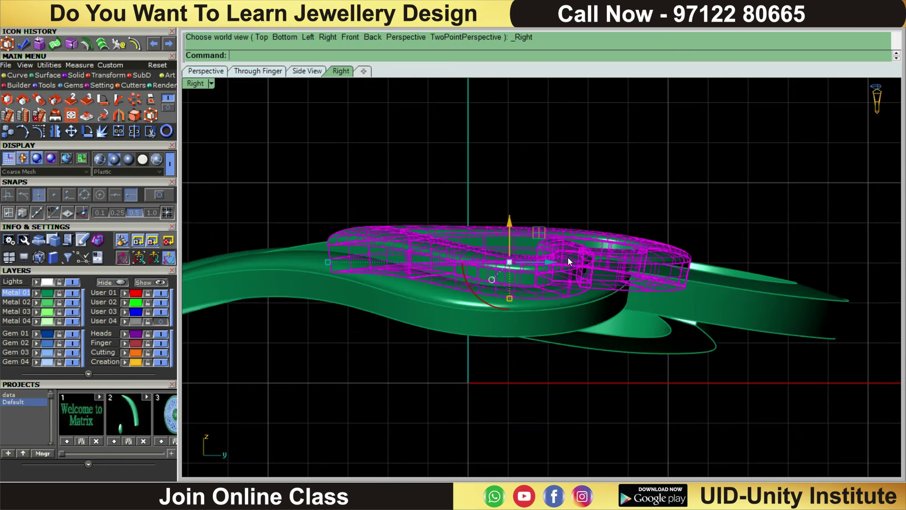
left_click_drag(509, 228, 508, 219)
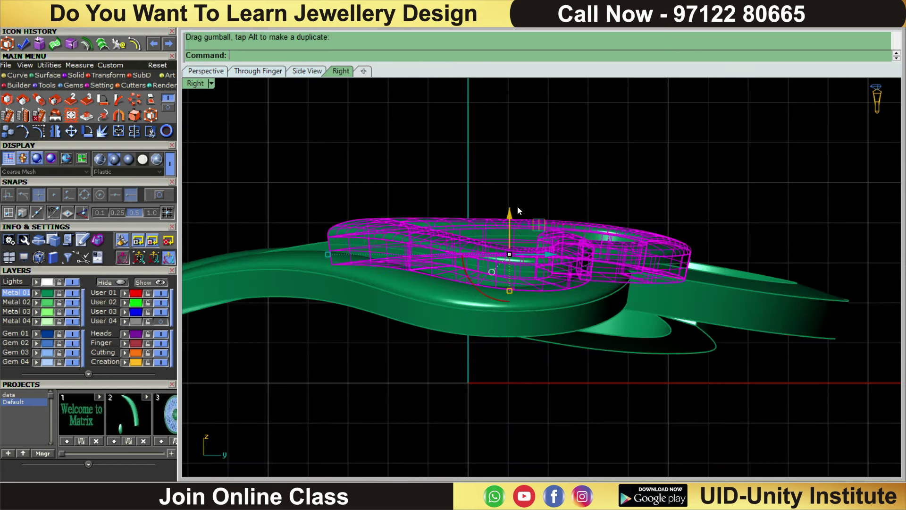
left_click(576, 149)
key("ctrl+F1")
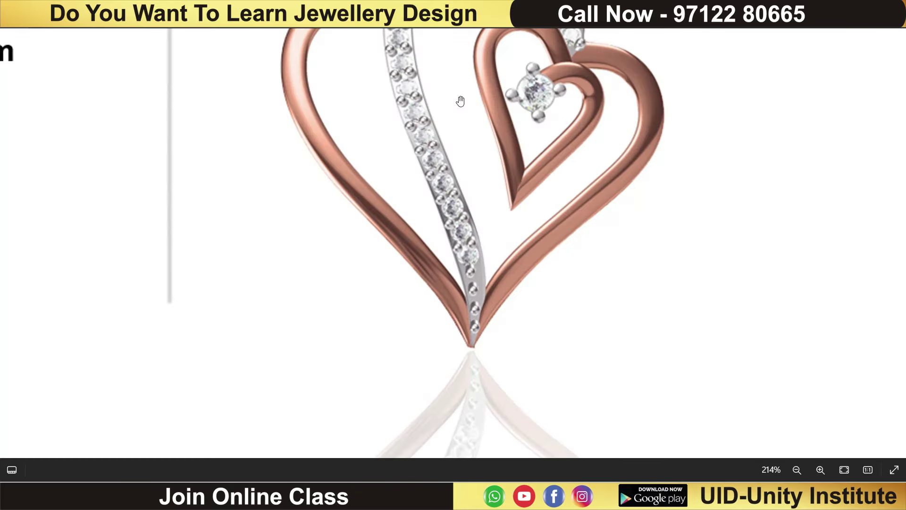
scroll(547, 111, "up", 2)
scroll(524, 113, "up", 2)
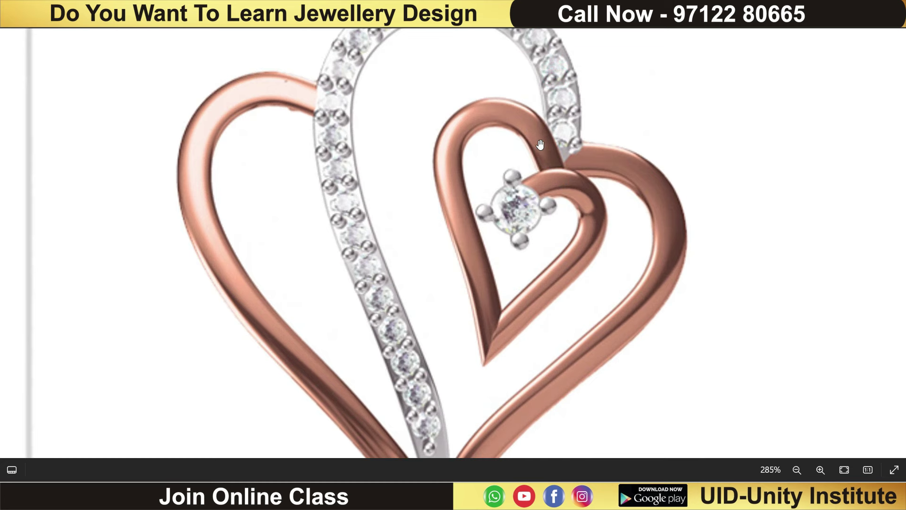
key("alt+Tab")
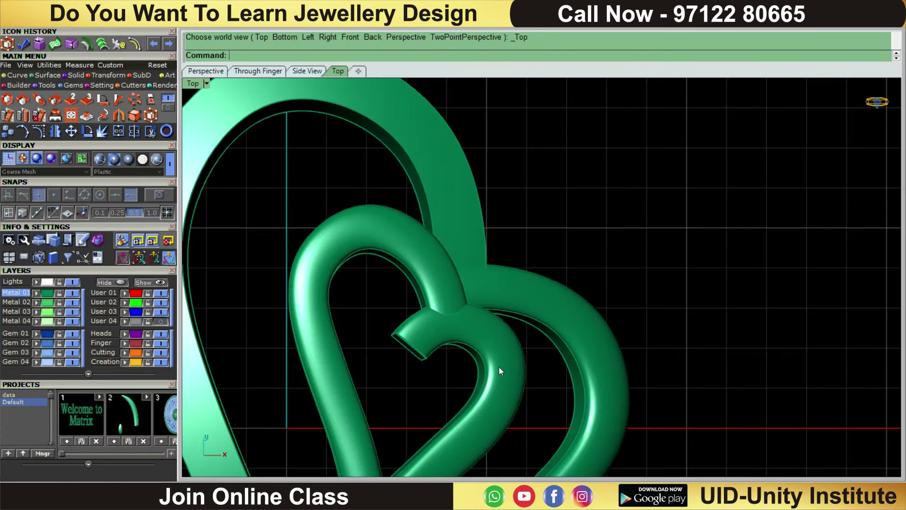
Cage-edit the small heart's curled end piece with a BoundingBox cage in World coordinates.
left_click(499, 367)
scroll(499, 330, "down", 3)
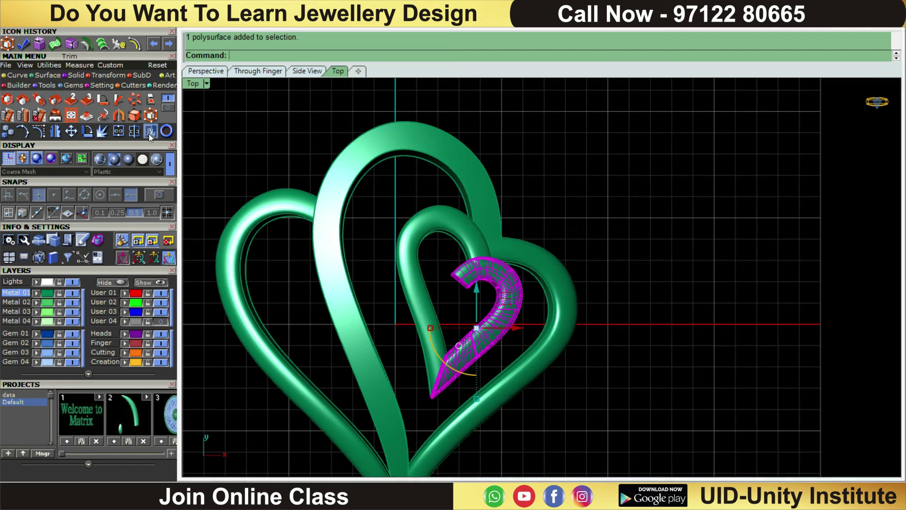
left_click(149, 132)
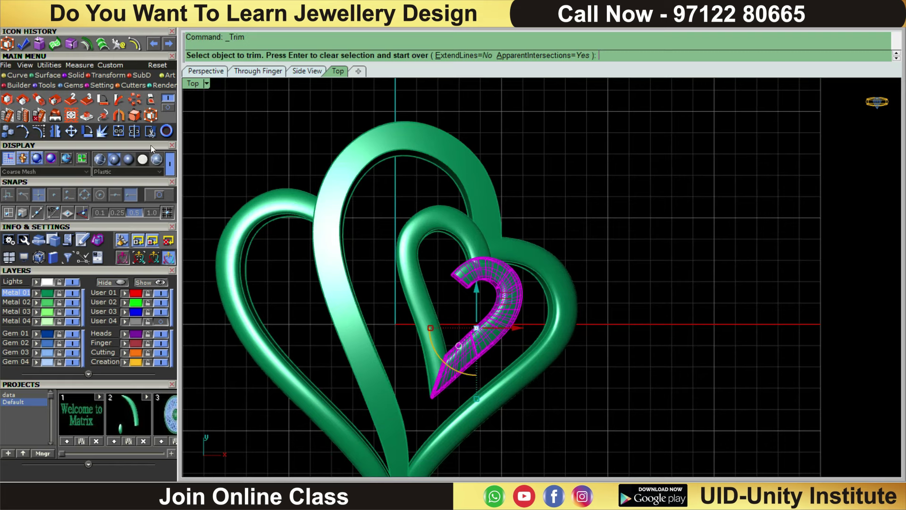
left_click(156, 117)
left_click(282, 56)
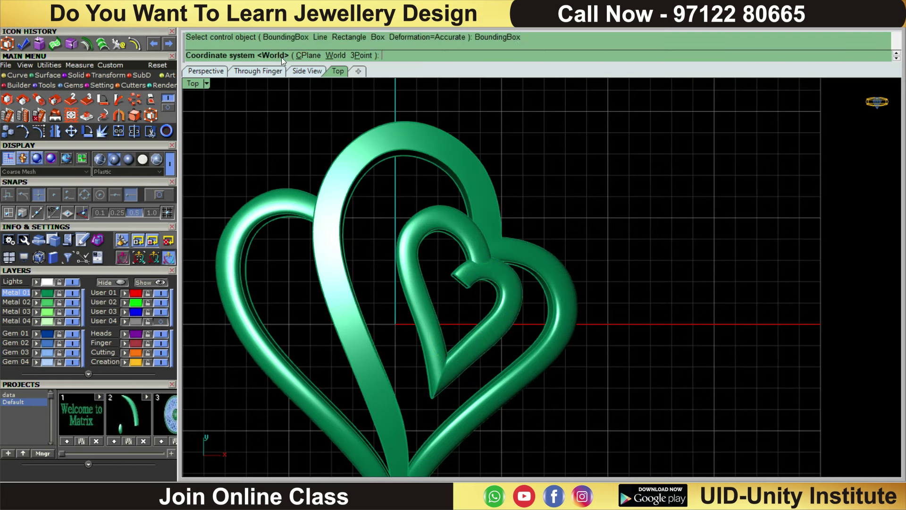
left_click(345, 55)
scroll(536, 210, "up", 3)
key("Return")
key("Return")
scroll(481, 279, "up", 2)
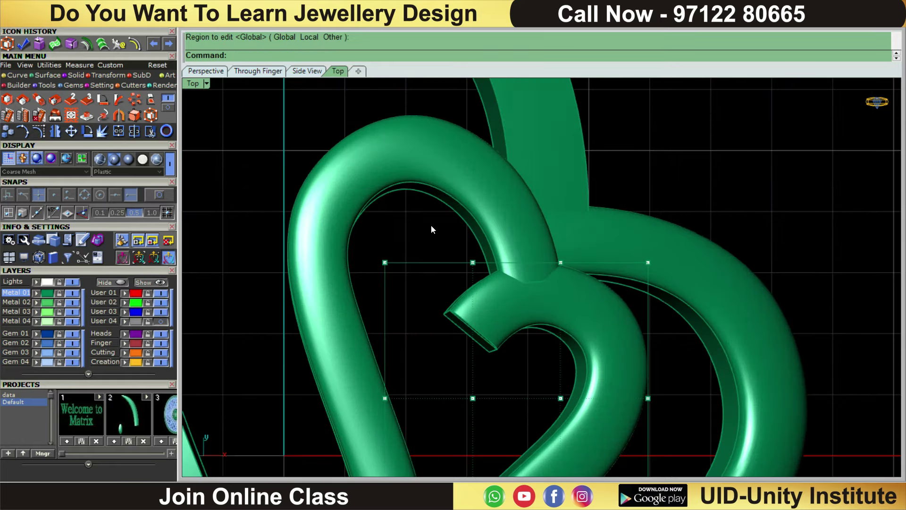
Move the curled end's cage points up 0.241 in Back view, then raise further with the gumball.
mouse_move(413, 242)
left_mouse_down()
mouse_move(486, 345)
mouse_move(588, 396)
mouse_move(591, 411)
mouse_move(584, 340)
left_mouse_up()
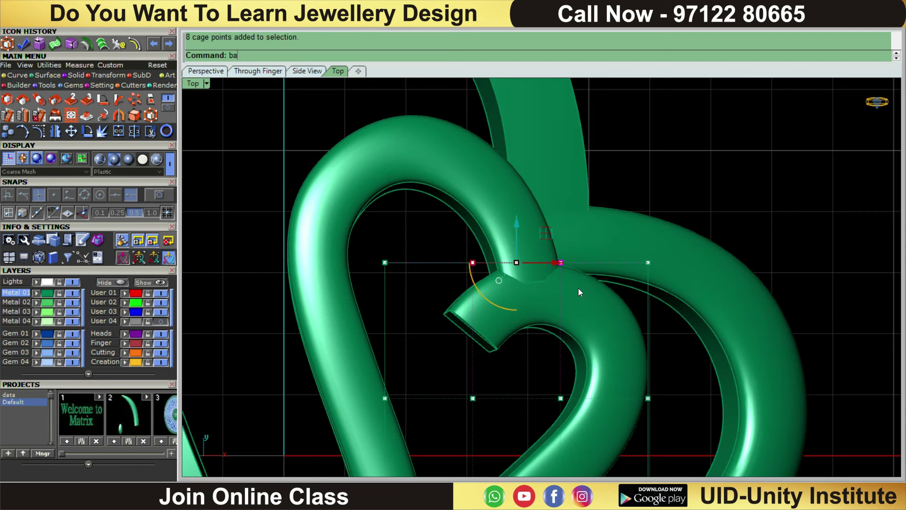
key("Return")
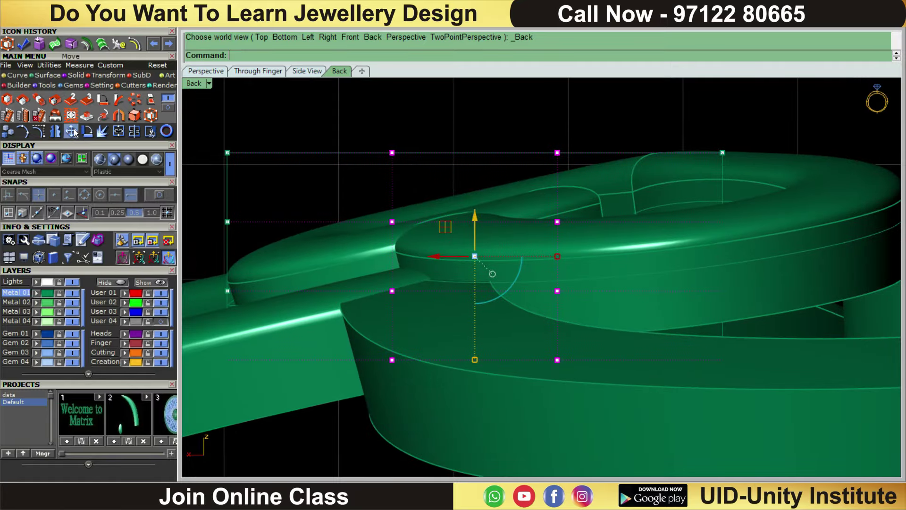
left_click(72, 130)
left_click(643, 270)
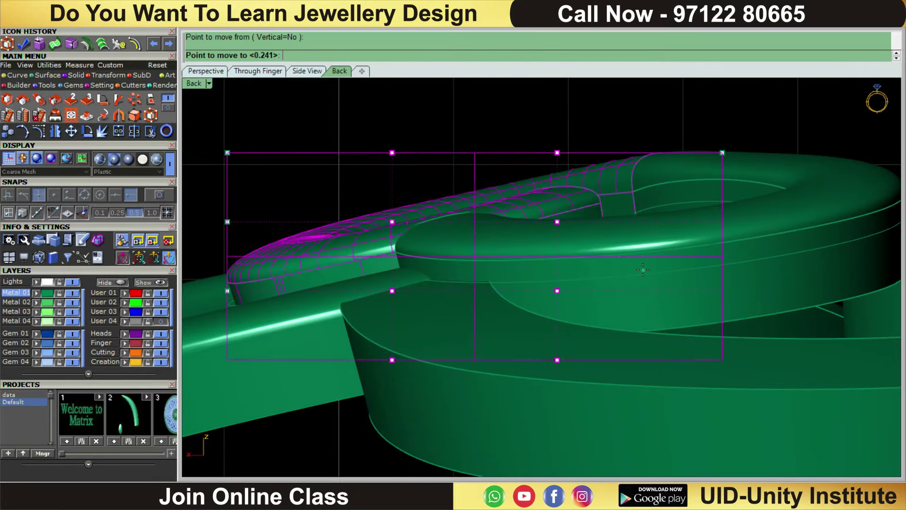
left_click(636, 224)
scroll(635, 219, "down", 3)
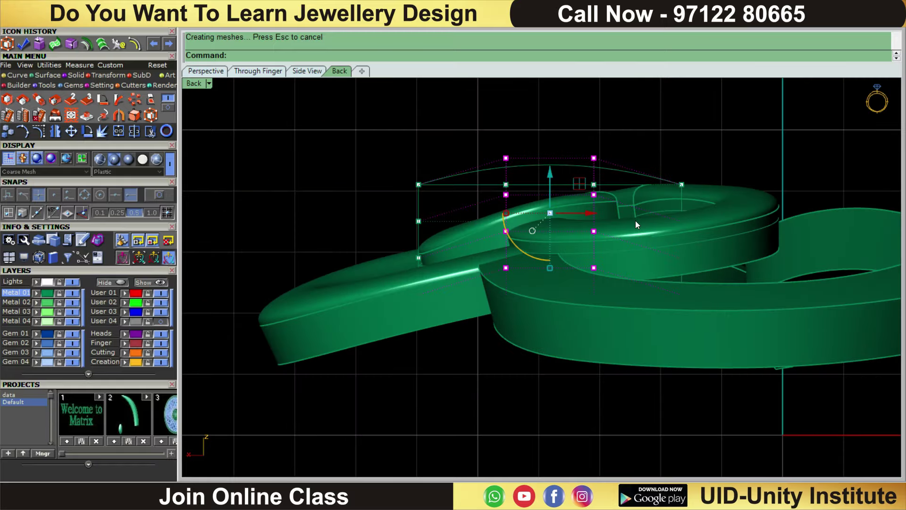
right_click_drag(514, 163, 551, 188)
left_click_drag(553, 191, 549, 174)
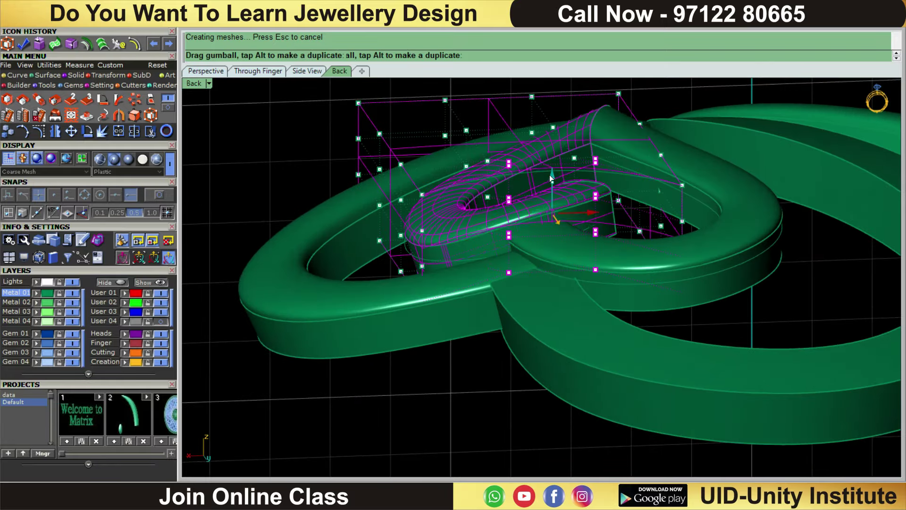
right_click_drag(614, 205, 610, 234)
Lift the cage points at the small heart's end upward in Back view.
key("ctrl+F1")
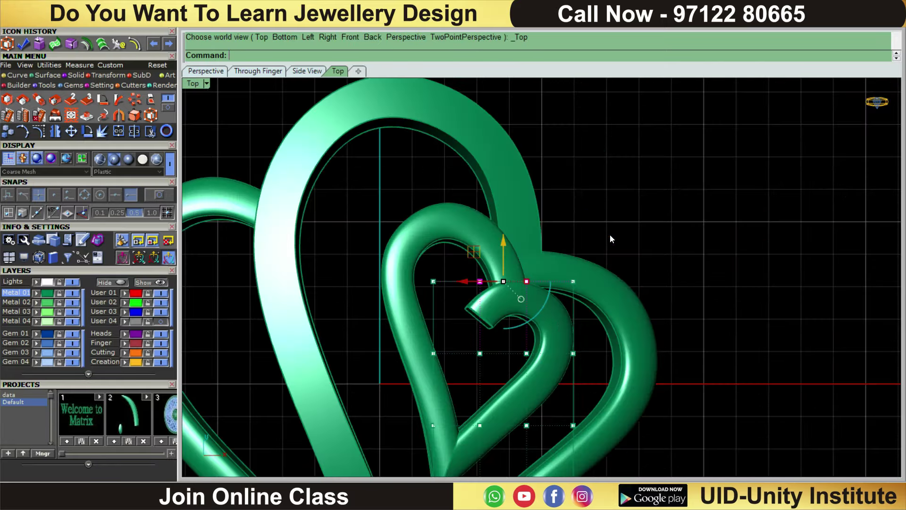
scroll(507, 329, "up", 2)
key("Escape")
scroll(488, 246, "up", 2)
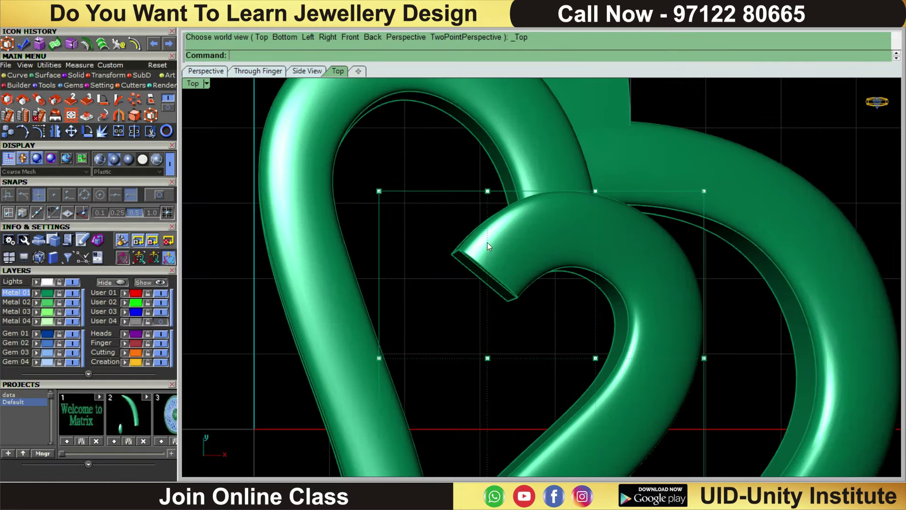
left_click_drag(434, 183, 516, 275)
type("b")
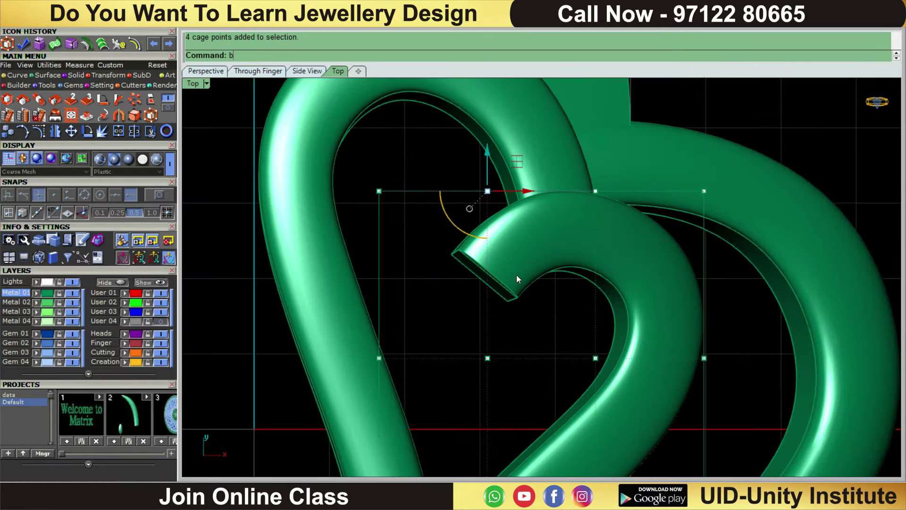
key("Return")
left_click_drag(543, 193, 541, 177)
type("t")
key("Return")
Raise the leftmost column of cage points in Back view.
right_click_drag(549, 168, 545, 195)
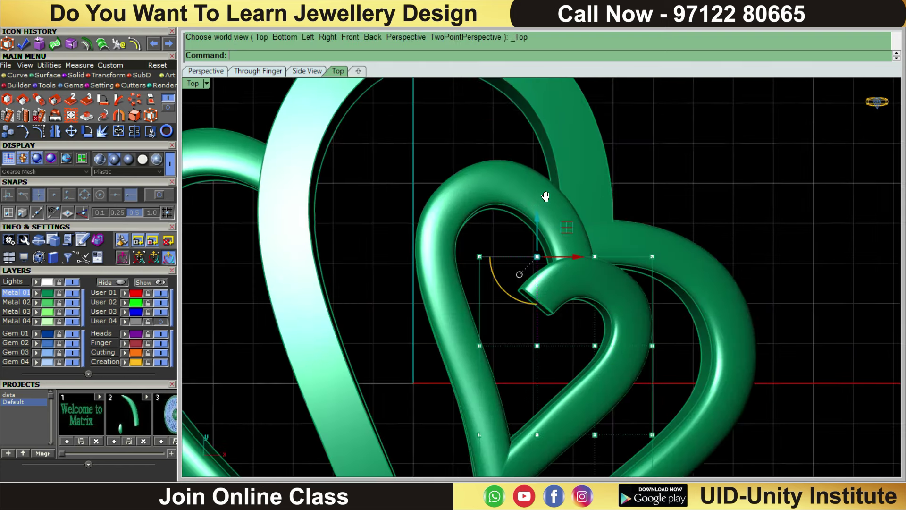
scroll(519, 238, "up", 3)
left_click_drag(436, 257, 471, 316)
scroll(471, 304, "down", 3)
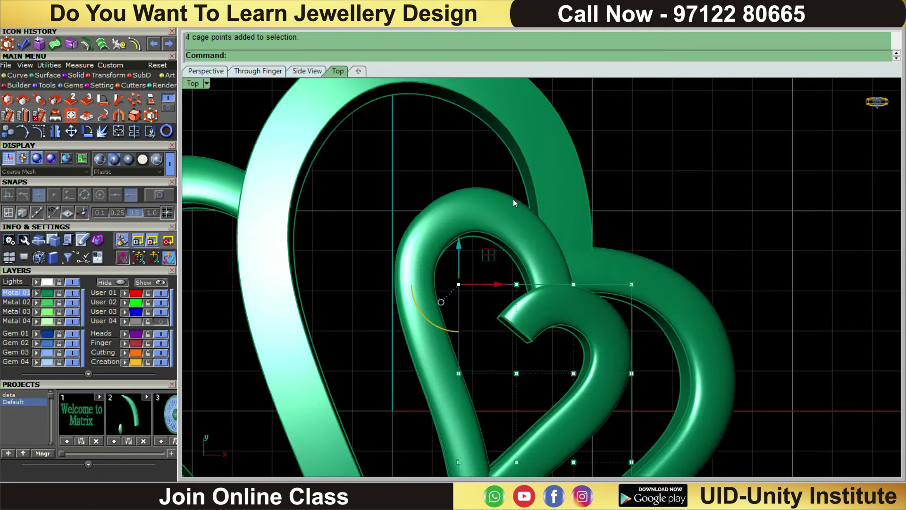
type("b")
key("Return")
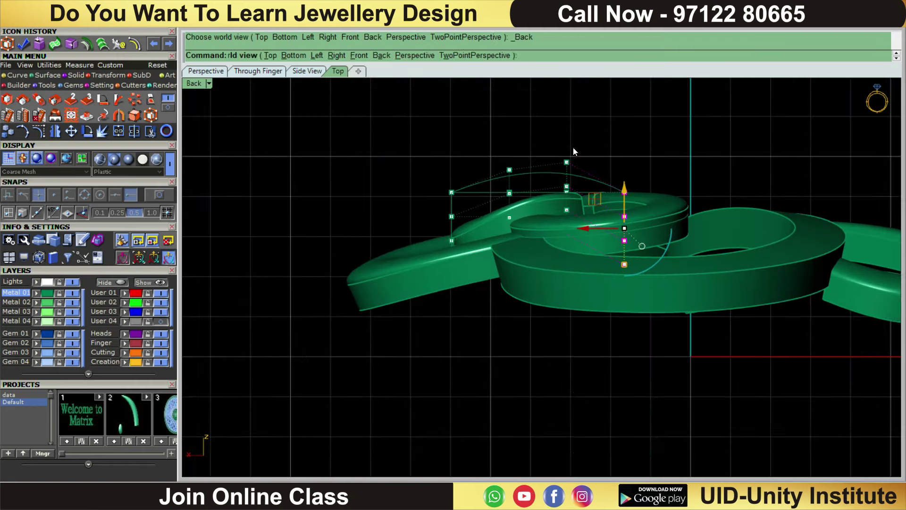
left_click_drag(653, 292, 632, 234)
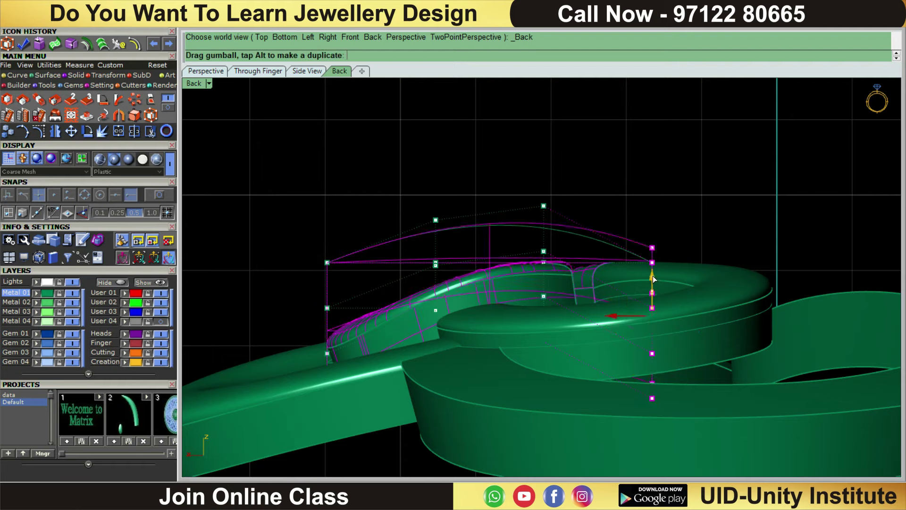
Lower the eight cage points near the crossing, then select four points on the lower curve.
middle_click_drag(625, 137, 542, 345)
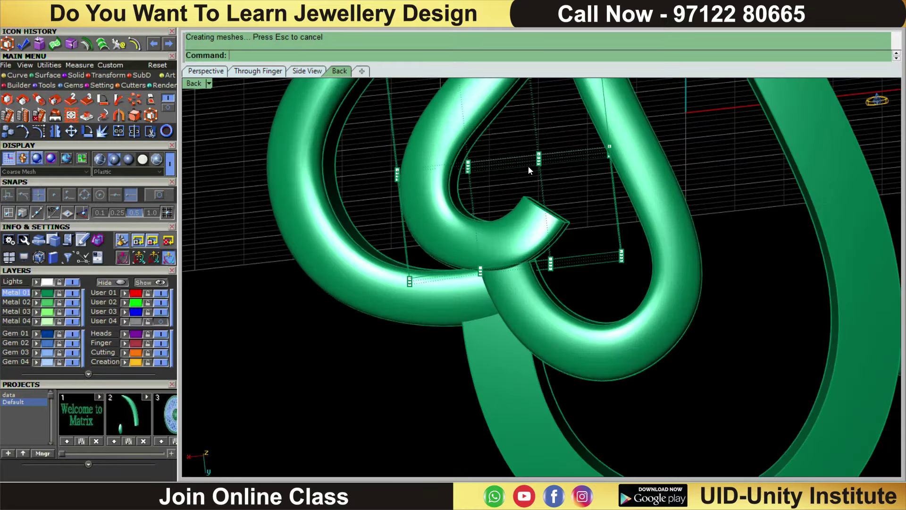
left_click_drag(519, 181, 634, 287)
type("ba")
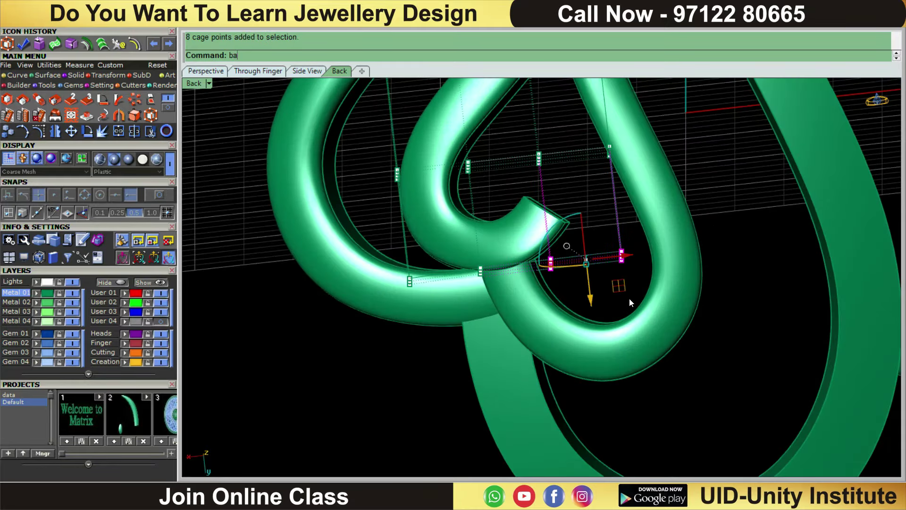
key("Return")
left_click_drag(569, 242, 572, 261)
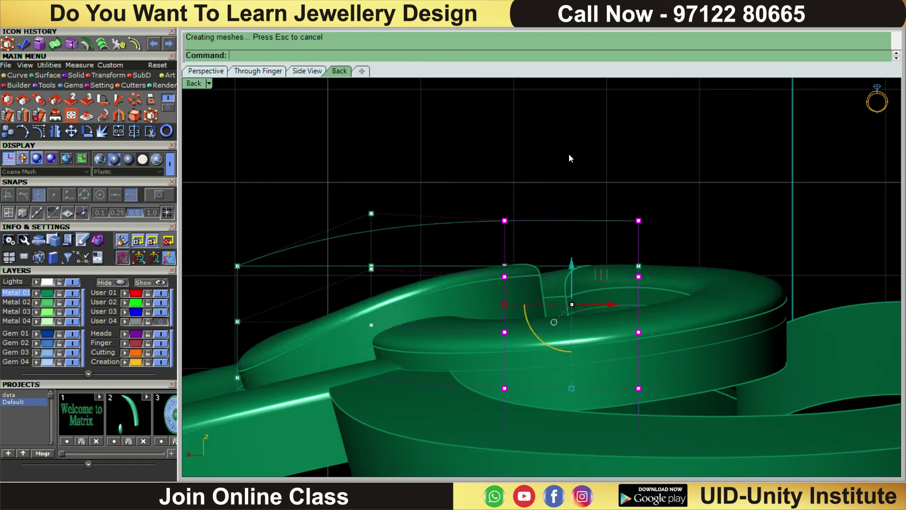
scroll(569, 165, "down", 3)
right_click_drag(472, 177, 507, 391)
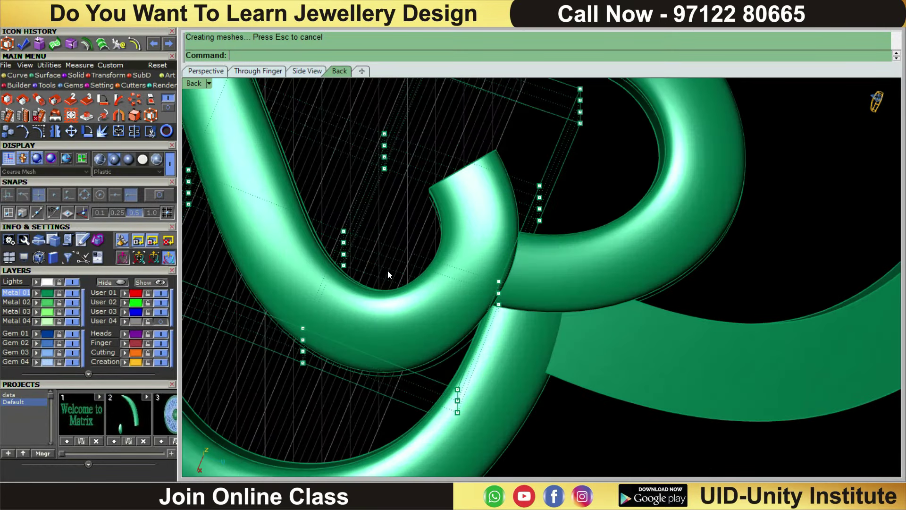
left_click_drag(387, 270, 493, 455)
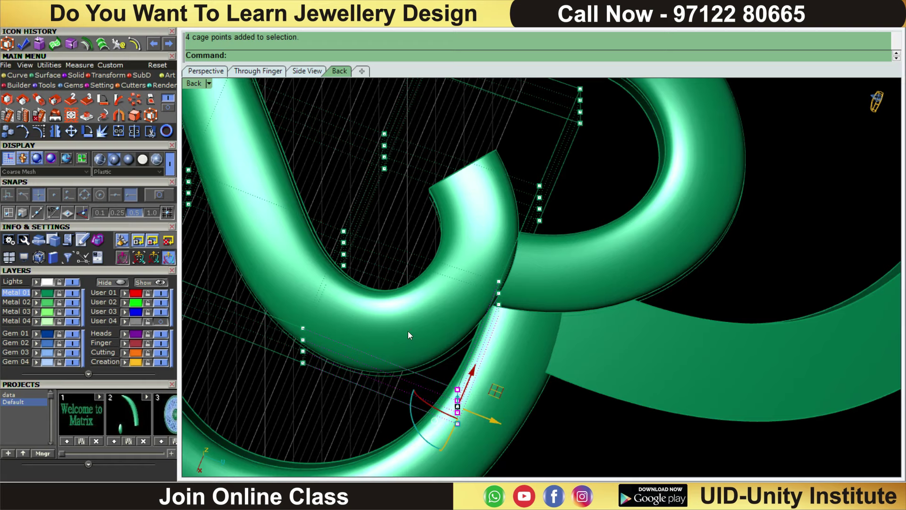
scroll(408, 334, "down", 5)
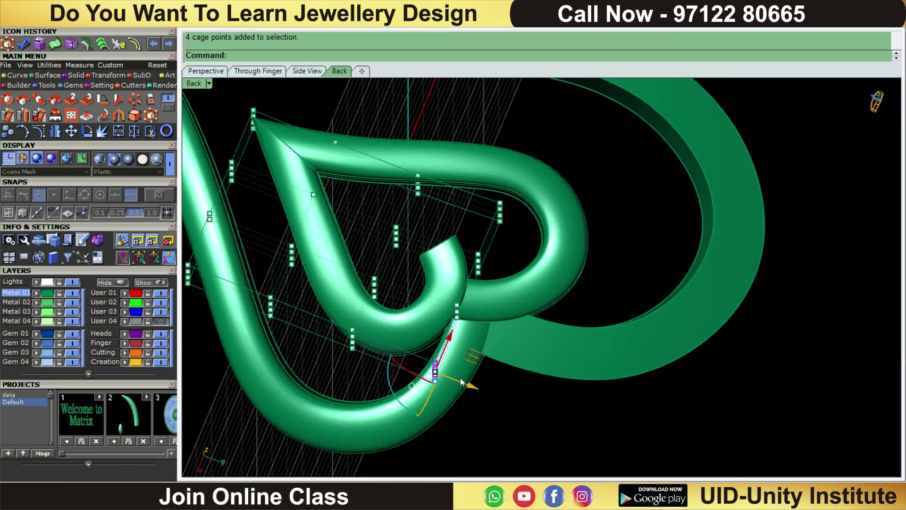
Raise the selected cage points further in Back view and delete the small heart's cage.
key("ctrl+F2")
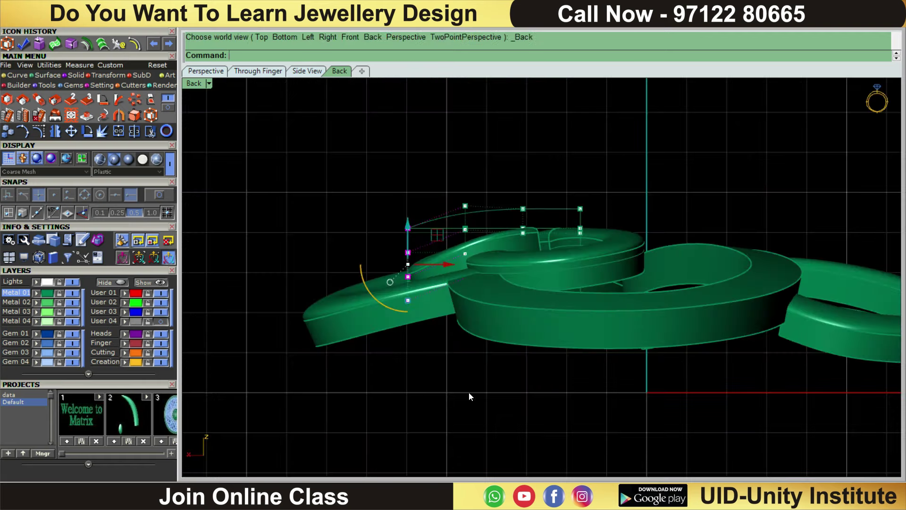
scroll(452, 312, "up", 3)
scroll(419, 290, "up", 2)
left_click_drag(379, 242, 374, 224)
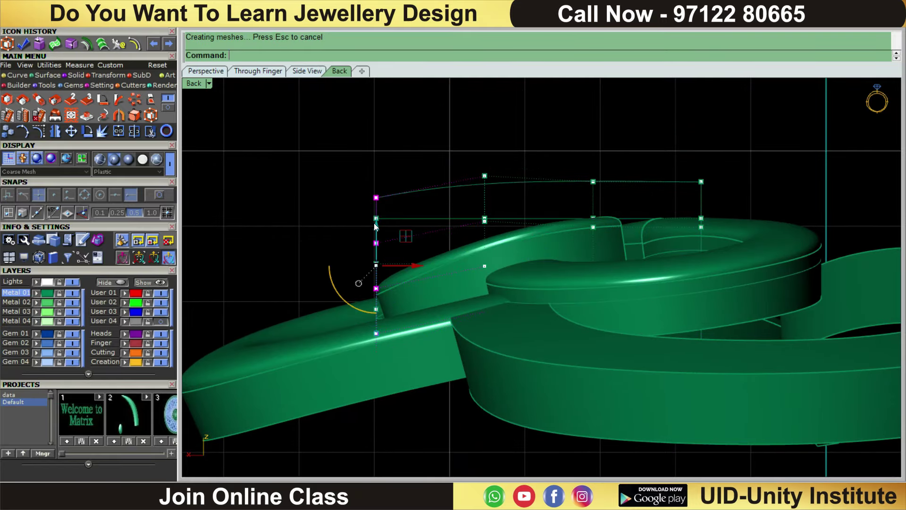
left_click(468, 137)
scroll(465, 138, "down", 3)
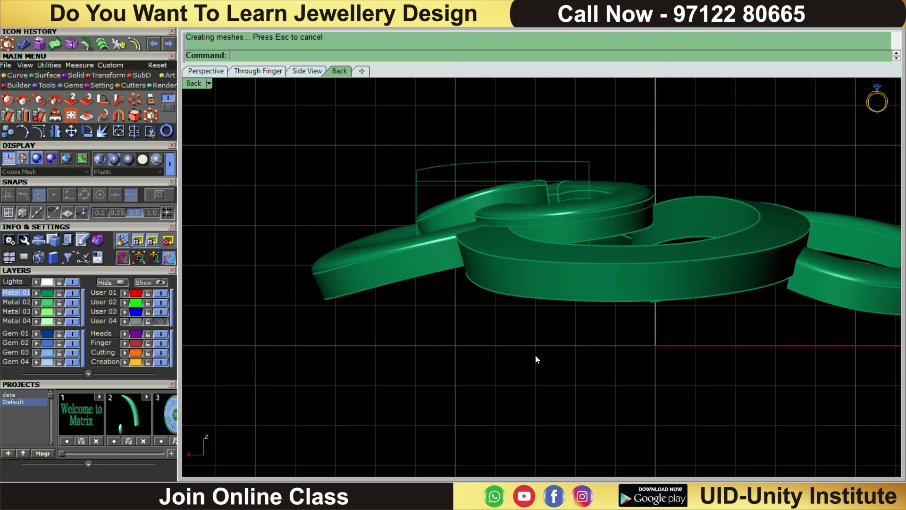
left_click(575, 162)
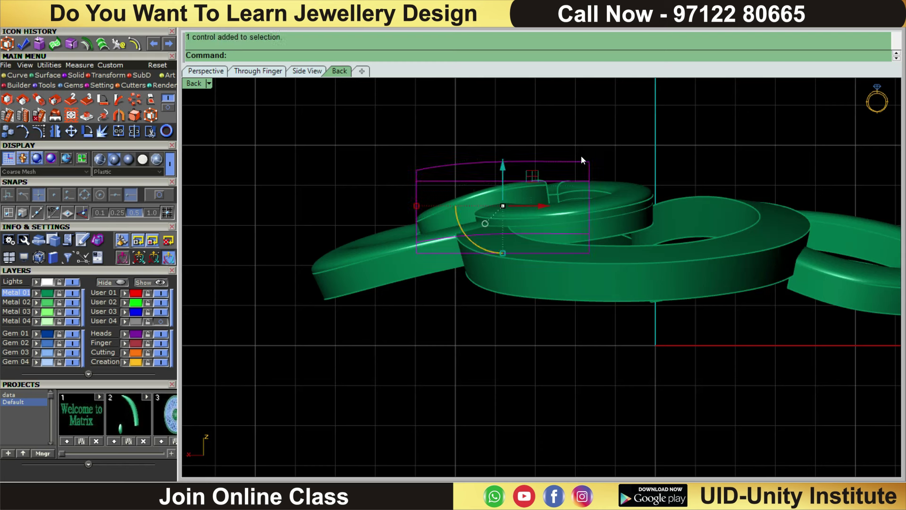
key("Delete")
Cage-edit the middle heart's left piece with a BoundingBox, World cage and default point counts.
key("ctrl+F1")
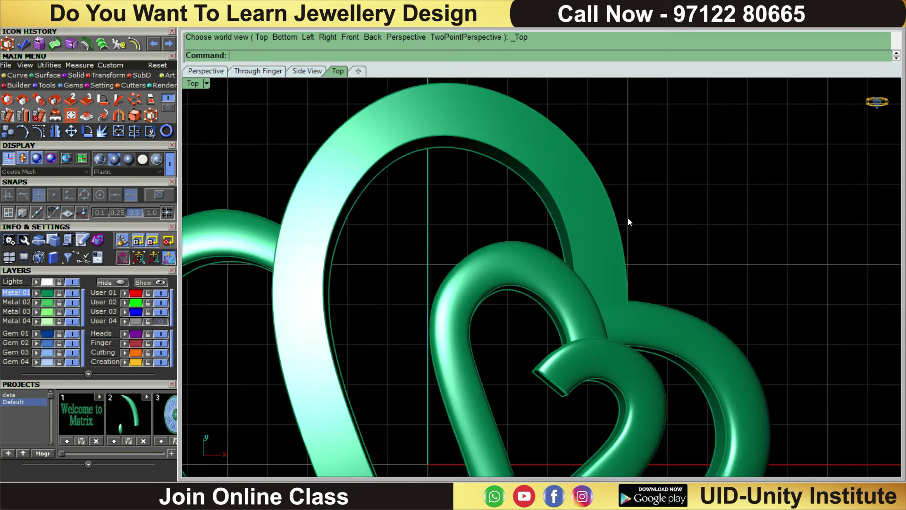
scroll(600, 157, "up", 3)
scroll(574, 191, "up", 2)
left_click(575, 191)
scroll(597, 221, "down", 1)
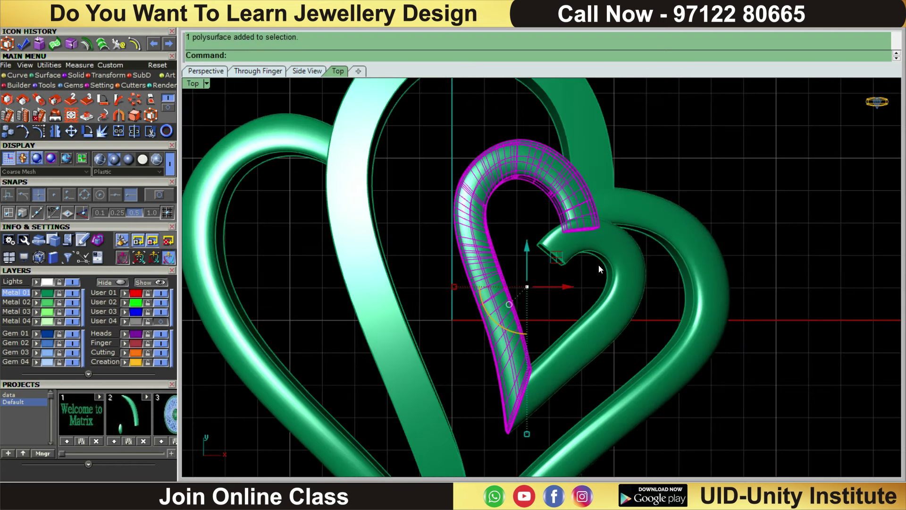
left_click(152, 114)
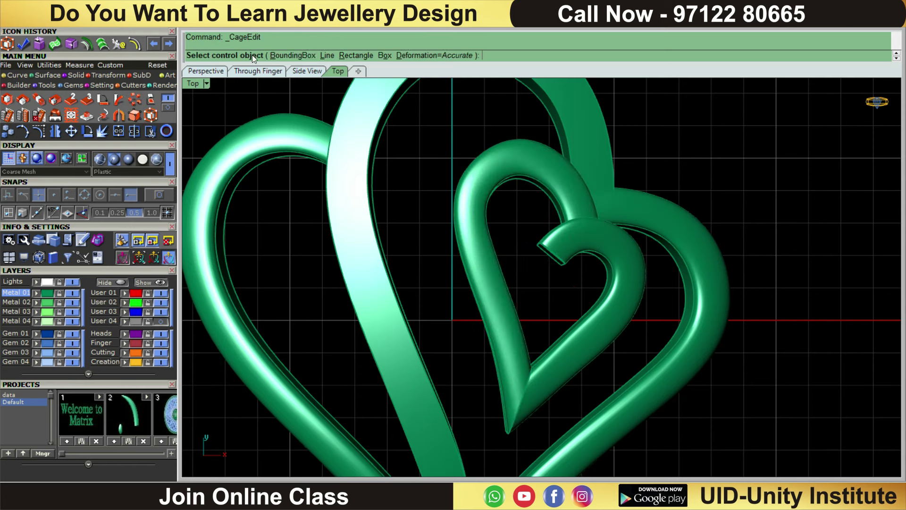
left_click(283, 55)
left_click(343, 59)
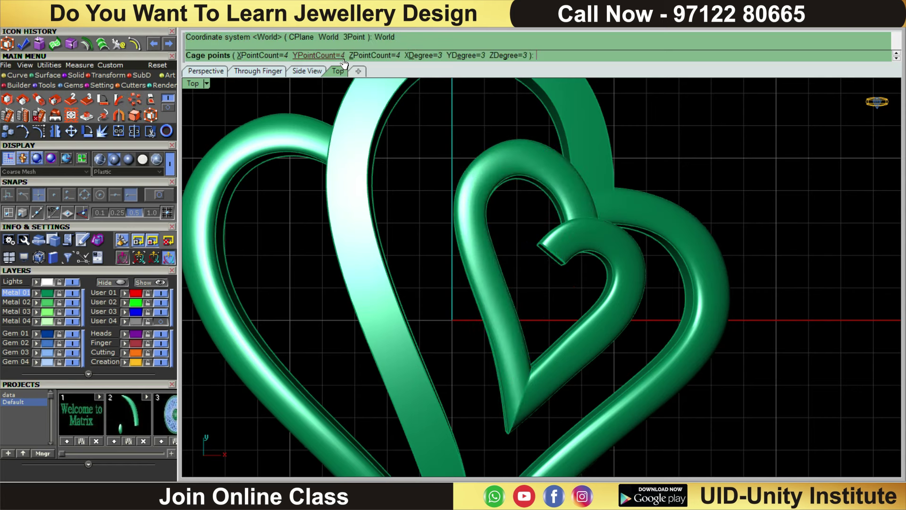
key("Return")
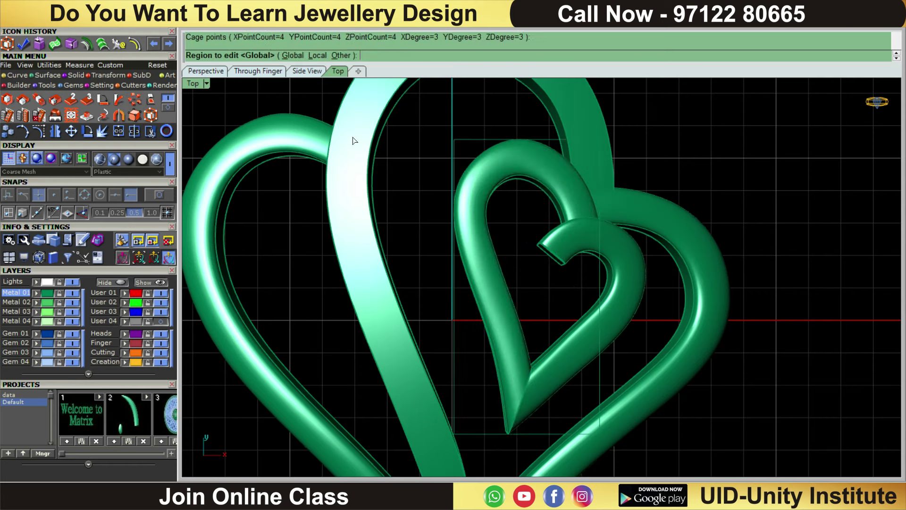
key("Return")
scroll(542, 244, "up", 3)
Lower the eight middle-heart cage points near the small heart's end slightly in Back view.
right_click_drag(542, 244, 475, 224)
left_click_drag(462, 197, 628, 319)
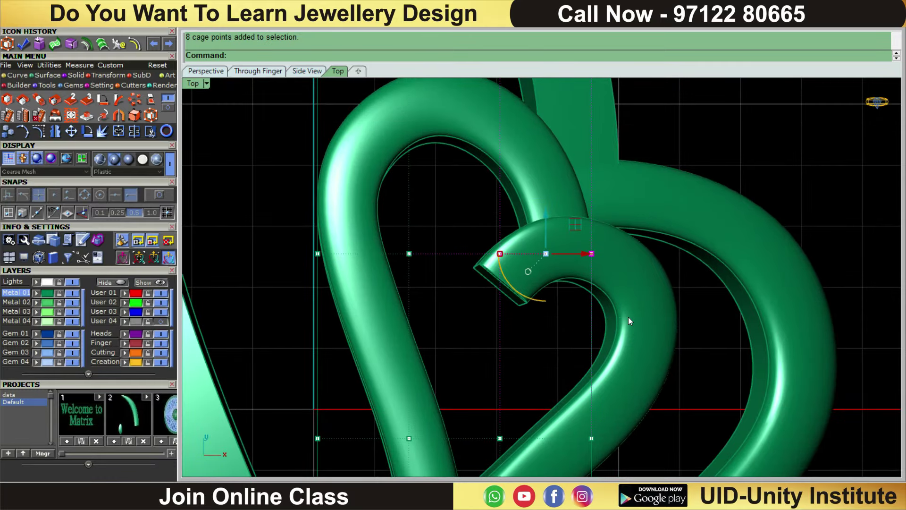
type("ba")
key("Return")
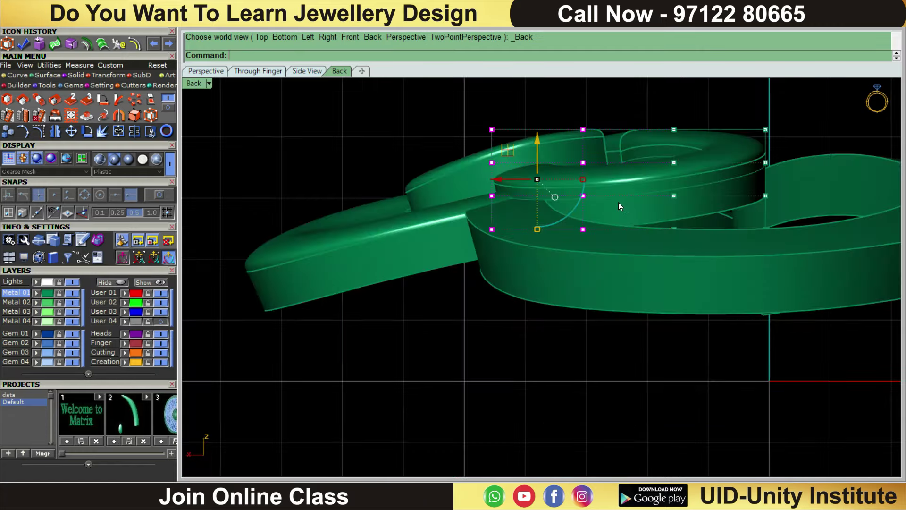
left_click_drag(528, 134, 527, 141)
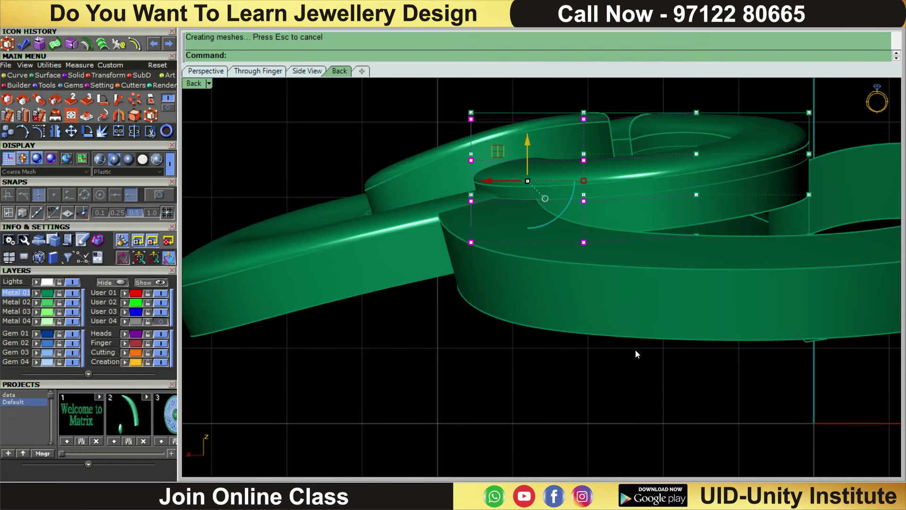
right_click_drag(577, 352, 564, 268)
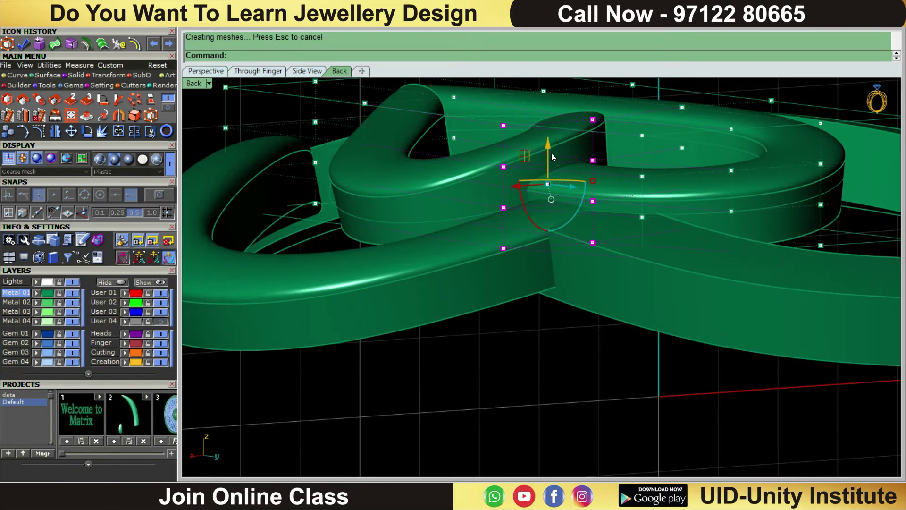
mouse_move(545, 350)
right_mouse_down()
mouse_move(530, 326)
mouse_move(561, 368)
right_mouse_up()
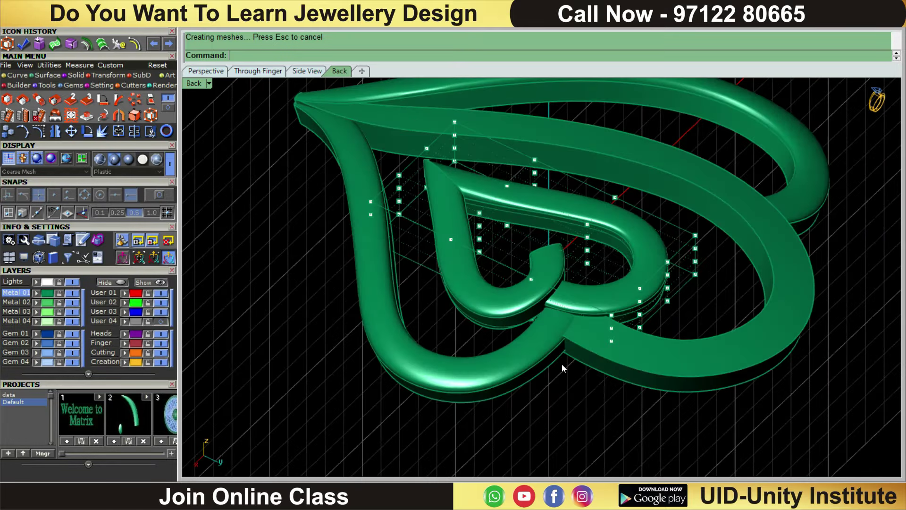
Delete the middle heart's cage and review the whole pendant in Top view.
key("Escape")
left_click(686, 250)
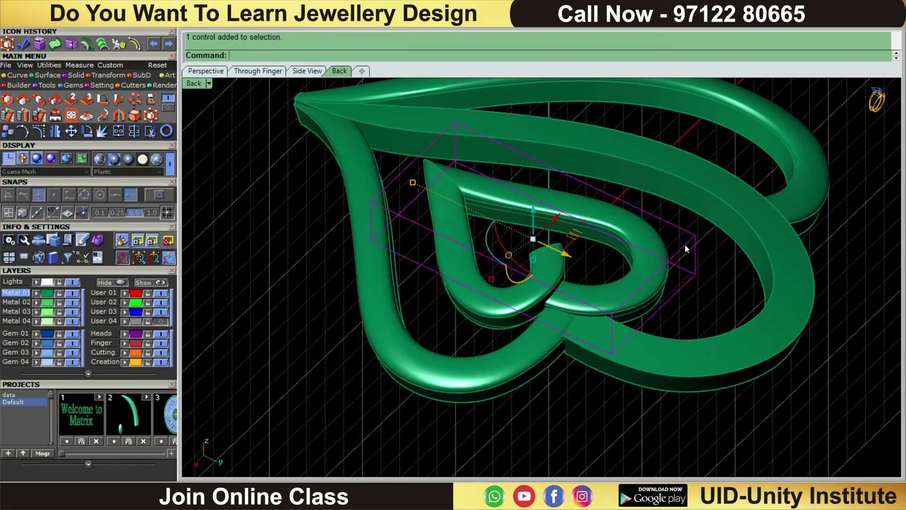
key("Delete")
mouse_move(682, 257)
right_mouse_down()
mouse_move(616, 378)
mouse_move(661, 344)
mouse_move(635, 316)
mouse_move(656, 333)
mouse_move(632, 383)
right_mouse_up()
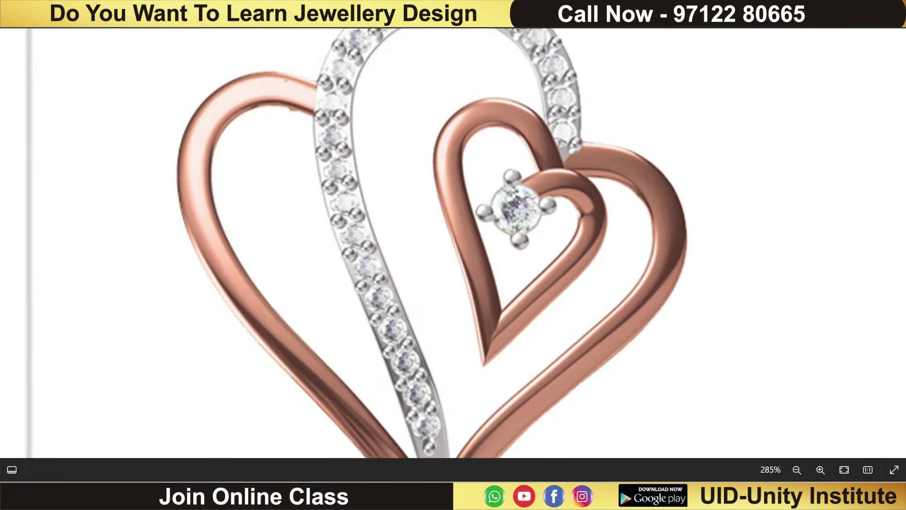
scroll(521, 309, "down", 4)
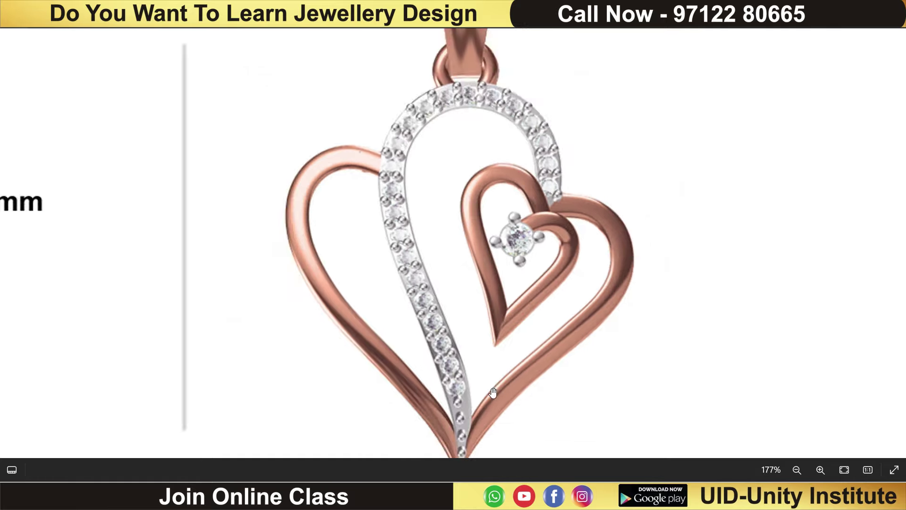
scroll(493, 393, "up", 1)
scroll(493, 393, "down", 2)
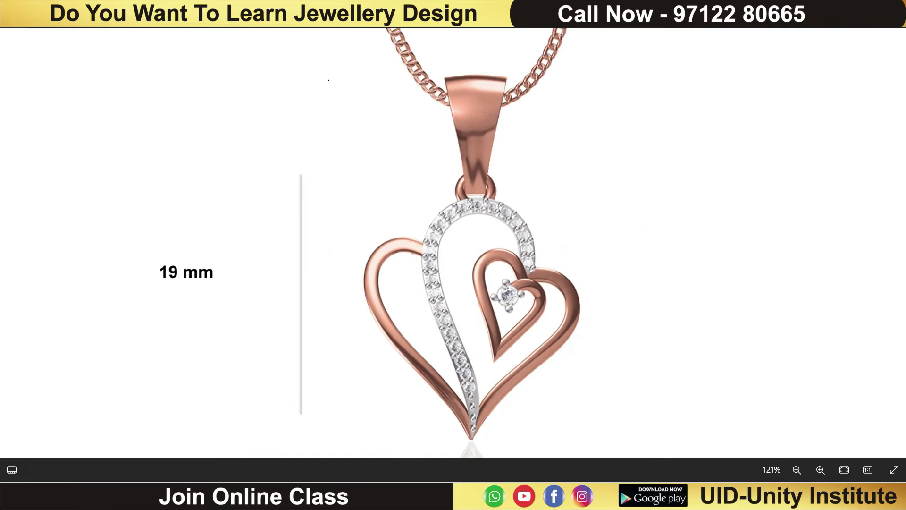
key("alt+Tab")
key("ctrl+F1")
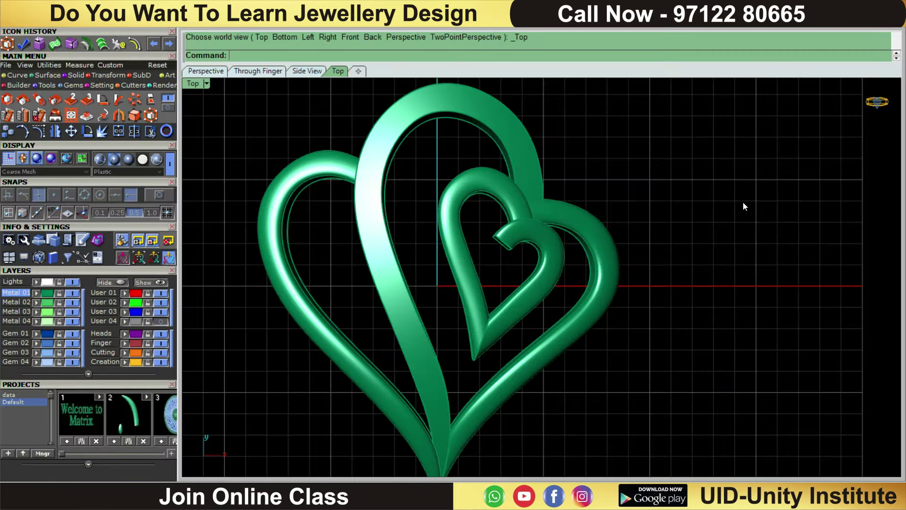
Zoom and pan to bring the small heart's centre stone into view.
scroll(613, 161, "down", 2)
scroll(635, 158, "up", 4)
scroll(547, 290, "up", 2)
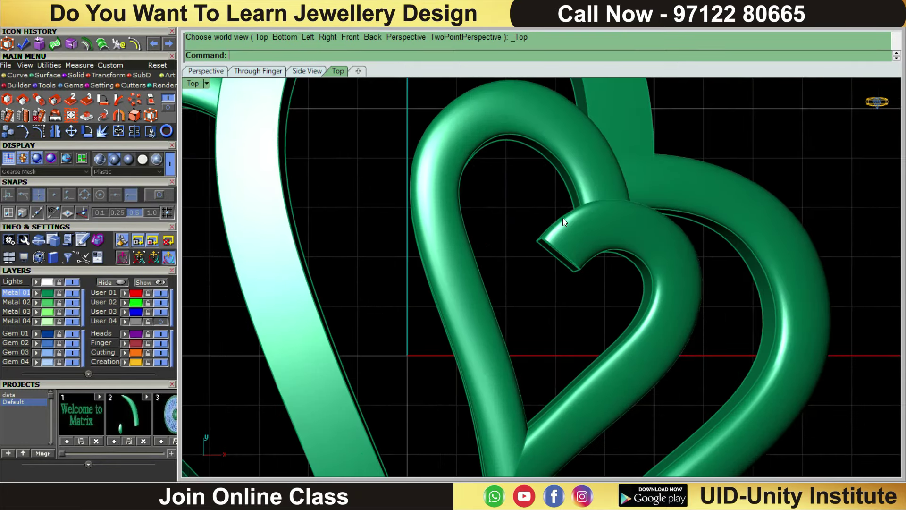
scroll(562, 217, "down", 5)
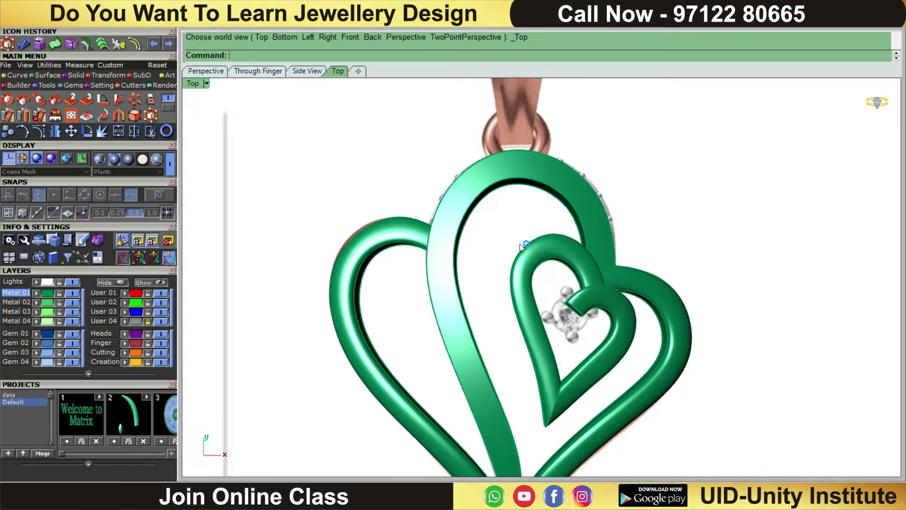
scroll(534, 231, "up", 5)
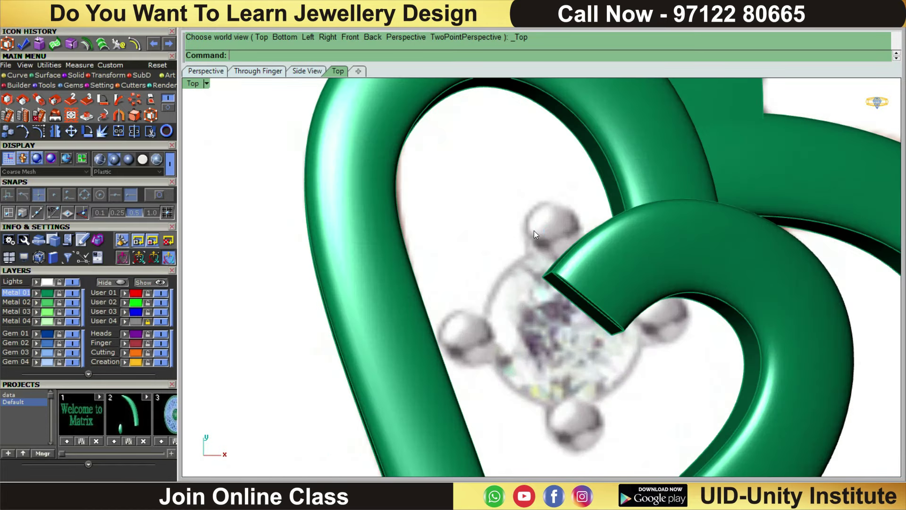
right_click_drag(516, 222, 440, 192)
Measure across the stone's girdle with Dimension Aligned (1.64), then window-select the whole pendant.
left_click(79, 64)
left_click(135, 99)
scroll(395, 265, "up", 3)
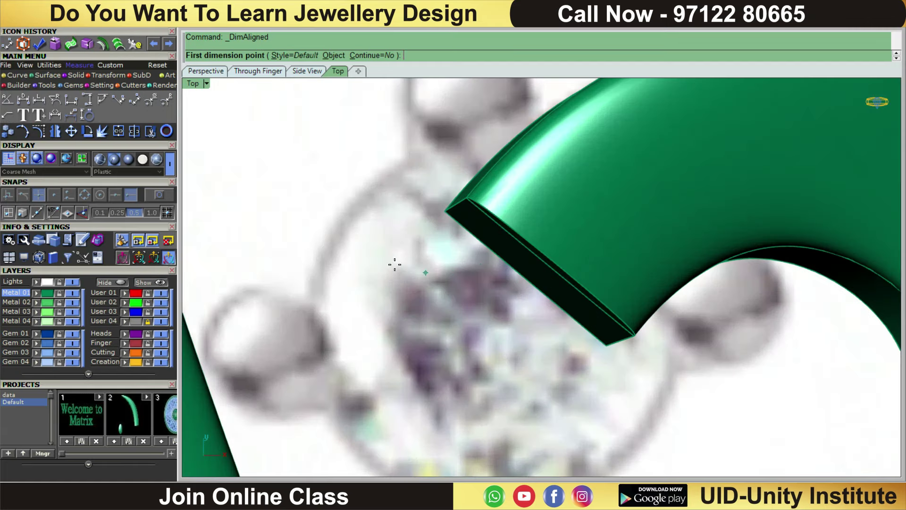
left_click(350, 222)
scroll(349, 222, "down", 3)
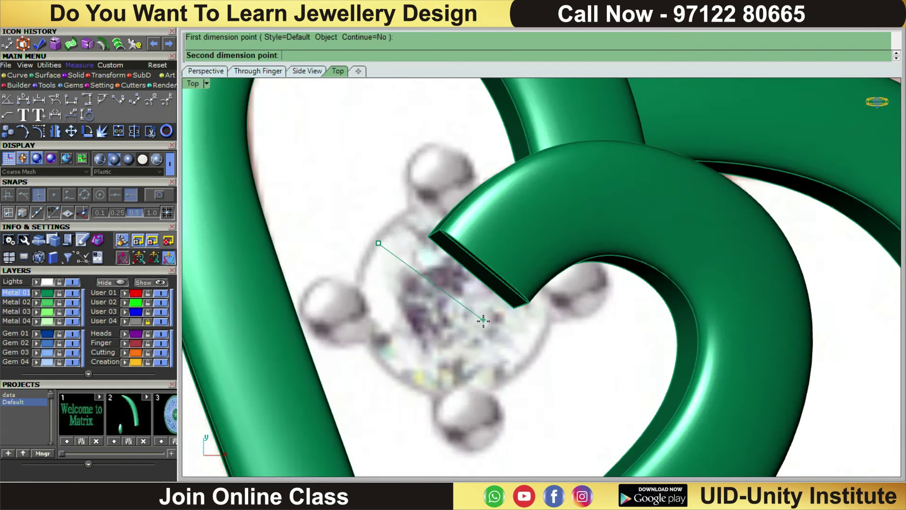
left_click(524, 353)
scroll(526, 354, "down", 5)
scroll(526, 354, "down", 2)
key("Escape")
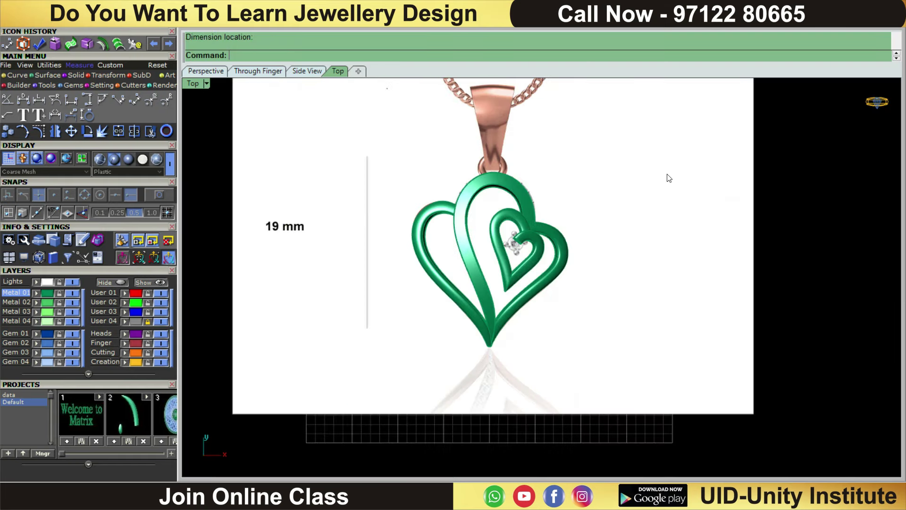
left_click_drag(669, 178, 370, 386)
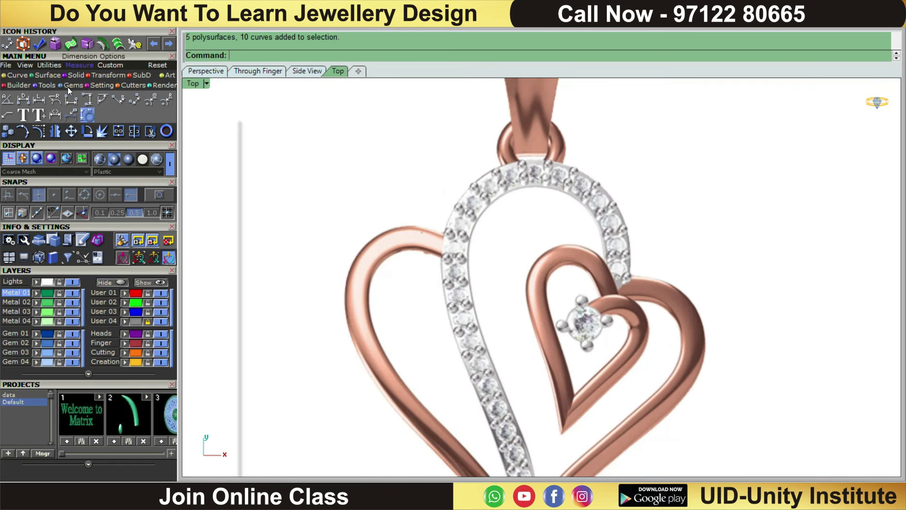
Load a 1.80 round diamond (0.022 ct) from the Gem Loader.
left_click(70, 85)
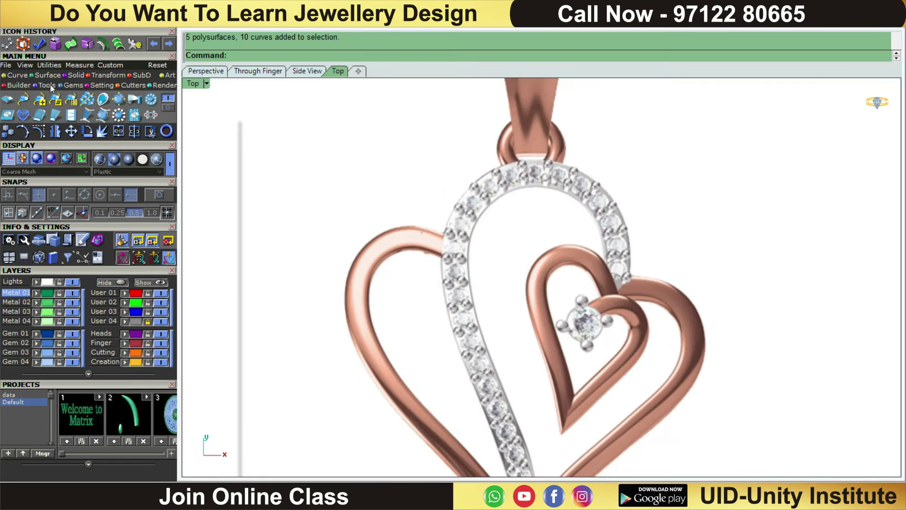
left_click(7, 99)
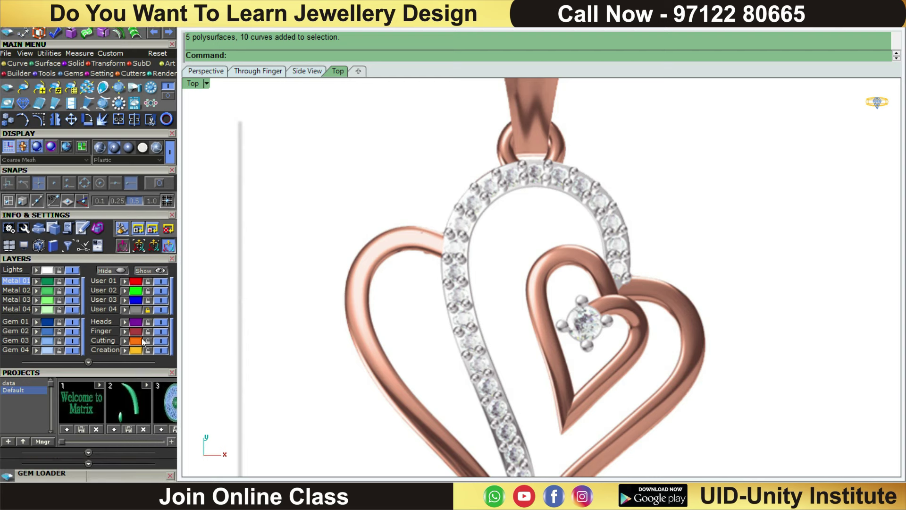
left_click(22, 360)
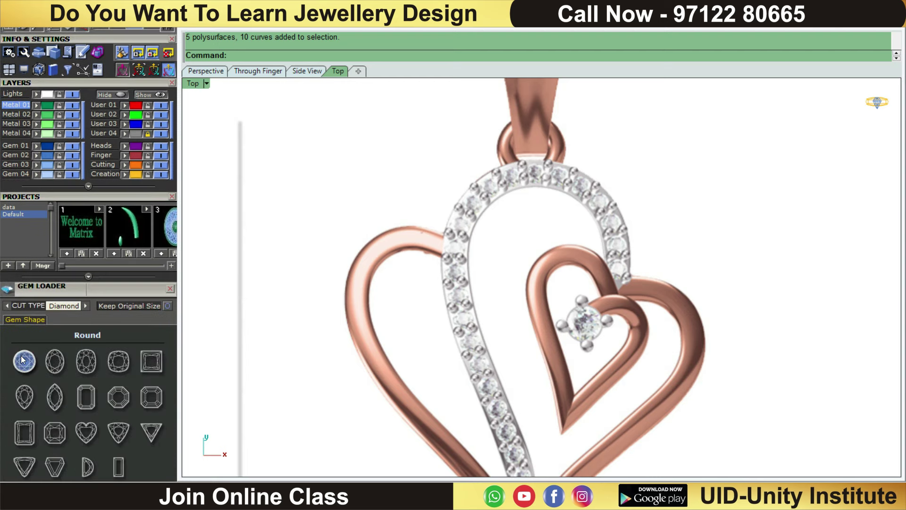
left_click(91, 358)
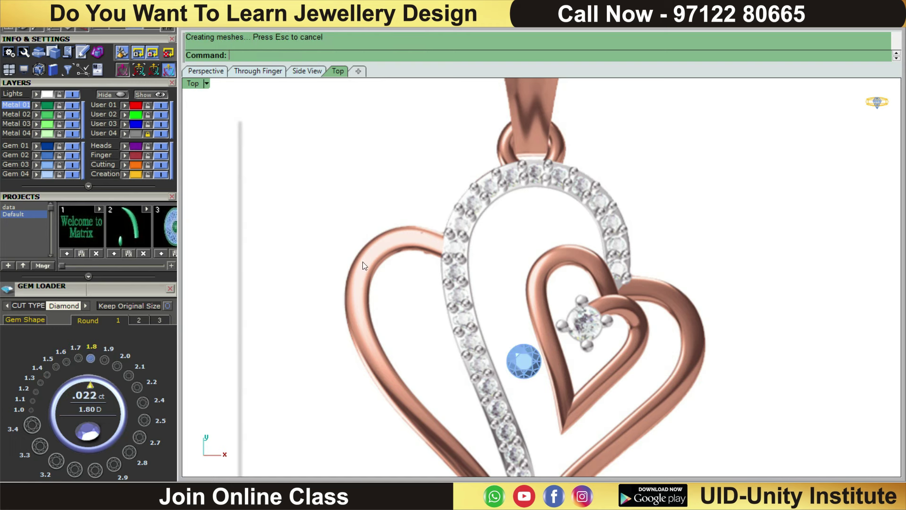
Start a solid cylinder from the Solid tools.
scroll(126, 321, "up", 5)
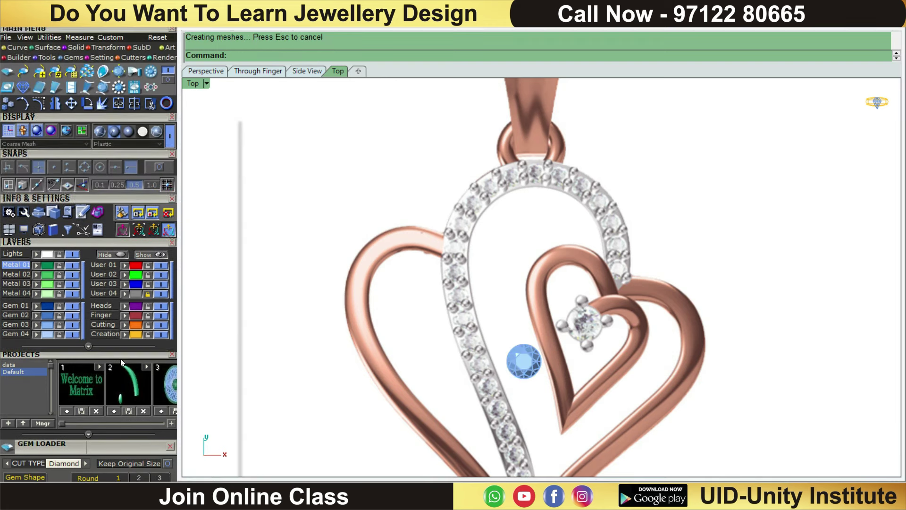
scroll(55, 89, "down", 2)
scroll(86, 104, "up", 10)
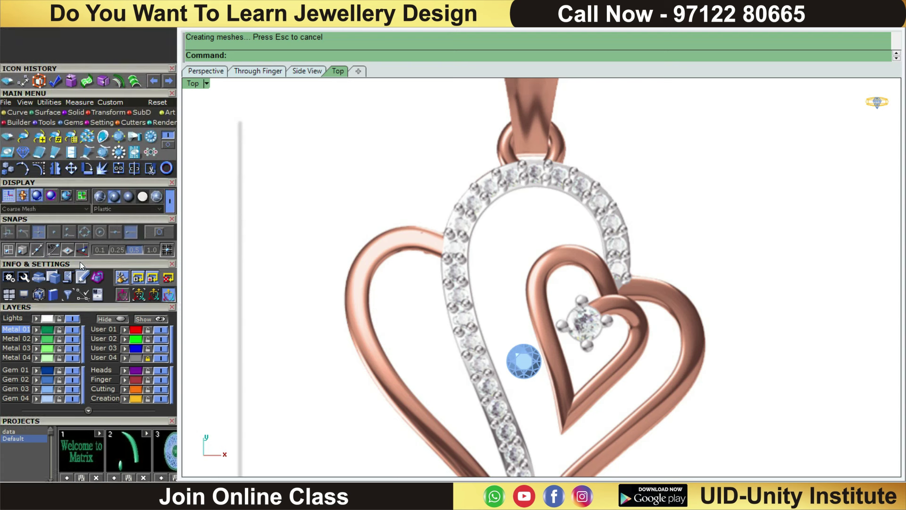
left_click(77, 113)
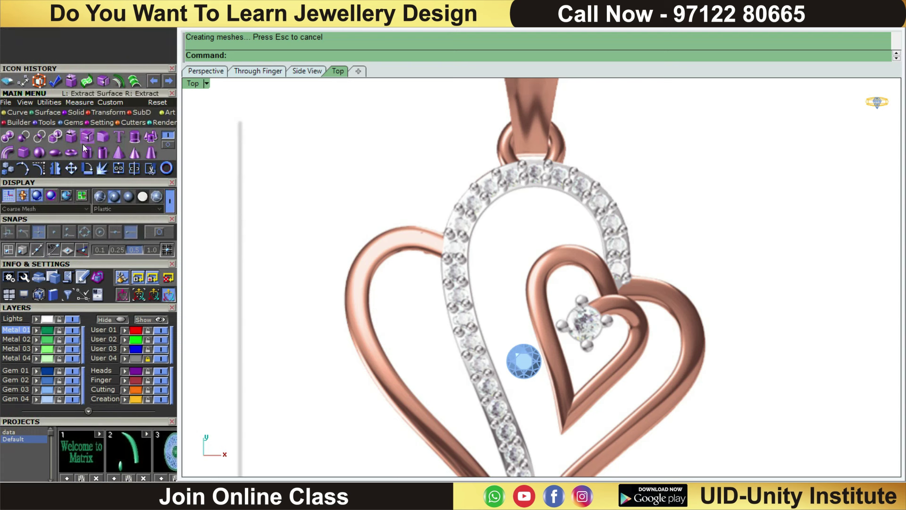
left_click(87, 152)
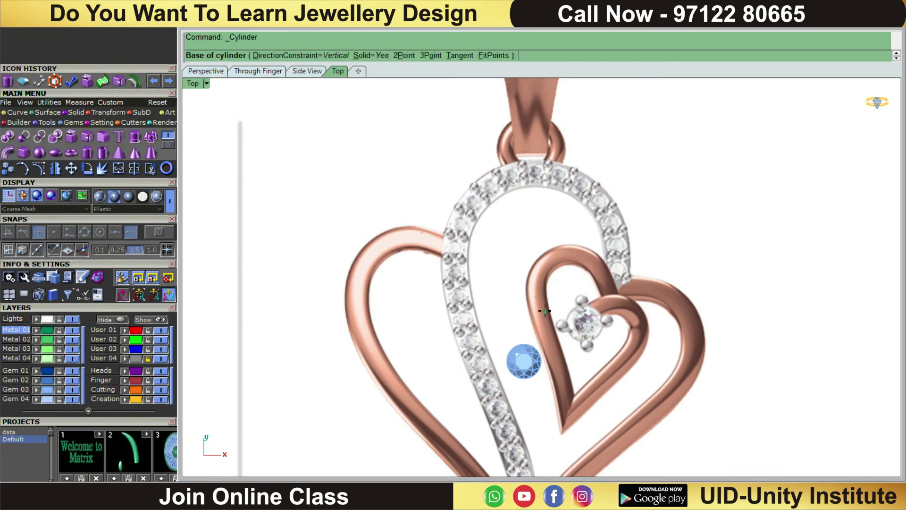
Create a cylinder based at 0,0,0, 1.8 in diameter, extending 1 downward.
scroll(556, 298, "up", 2)
type("0,0,0")
key("Return")
type("1.8")
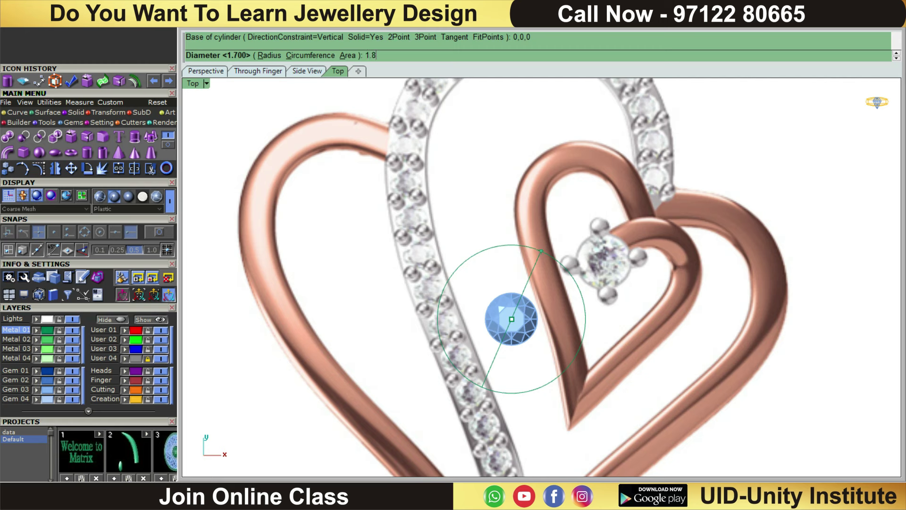
key("Return")
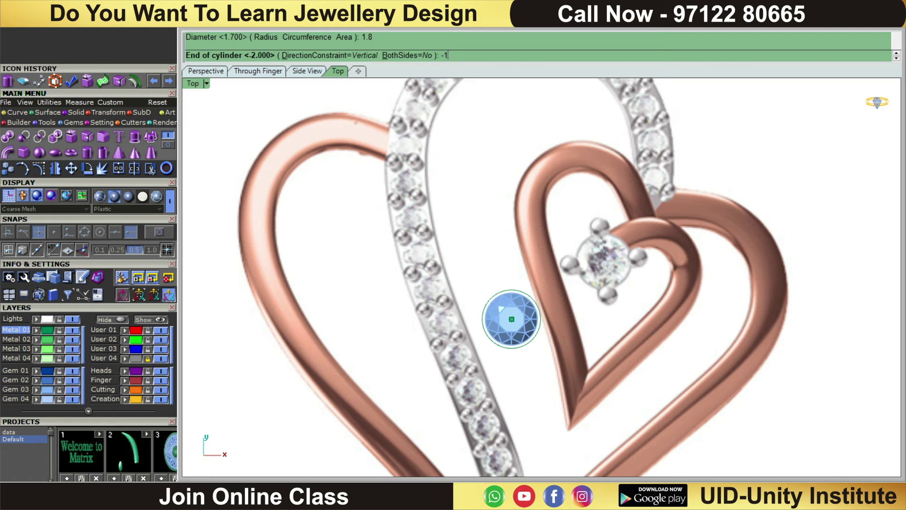
key("Return")
In Front view, lift the round diamond upward by 1 with the gumball.
type("f")
key("Return")
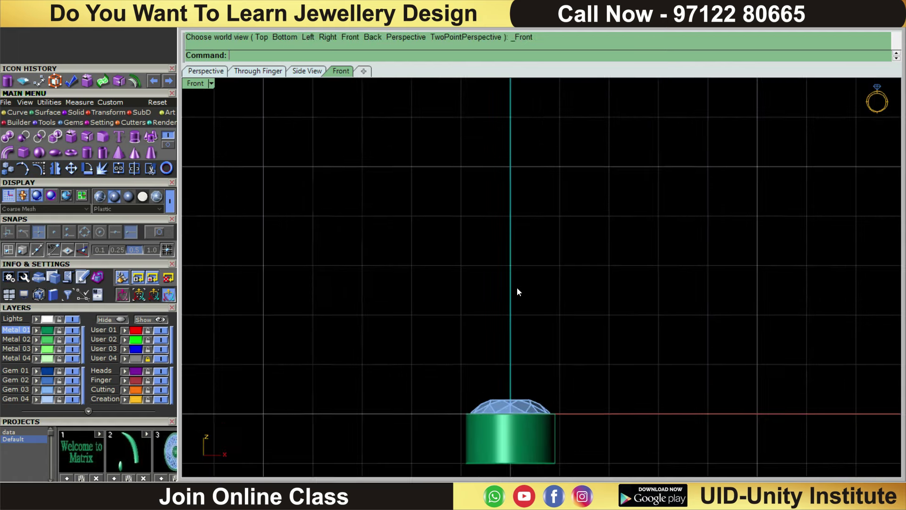
left_click(537, 254)
left_click(528, 247)
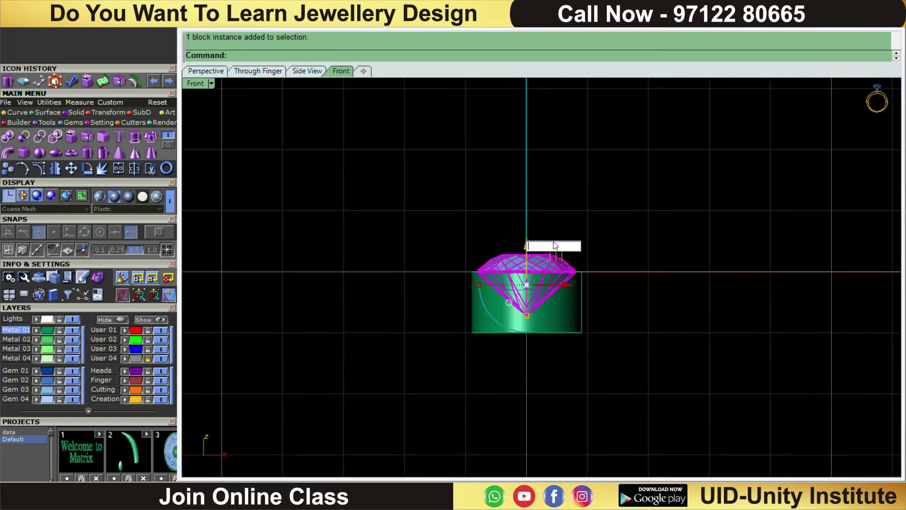
type("01")
key("Return")
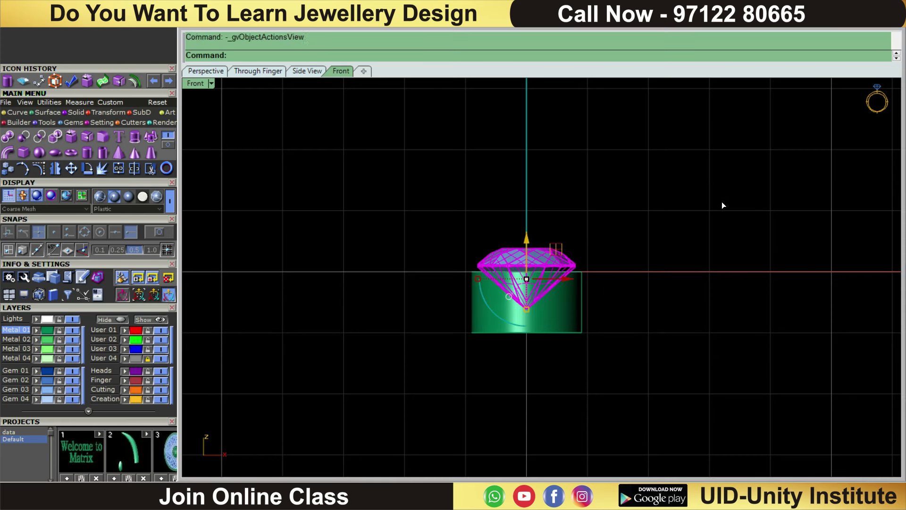
Add a gem cutter to the diamond with its lower part extended downward.
middle_click(696, 160)
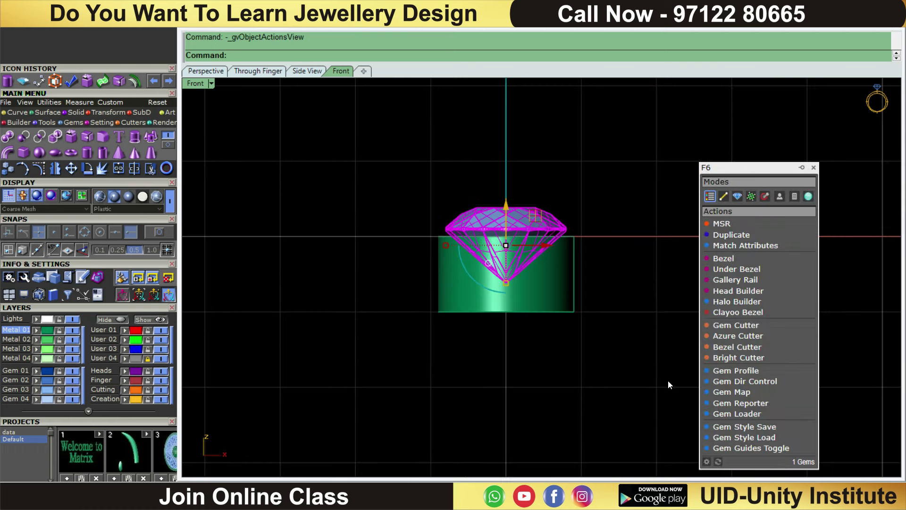
left_click(740, 325)
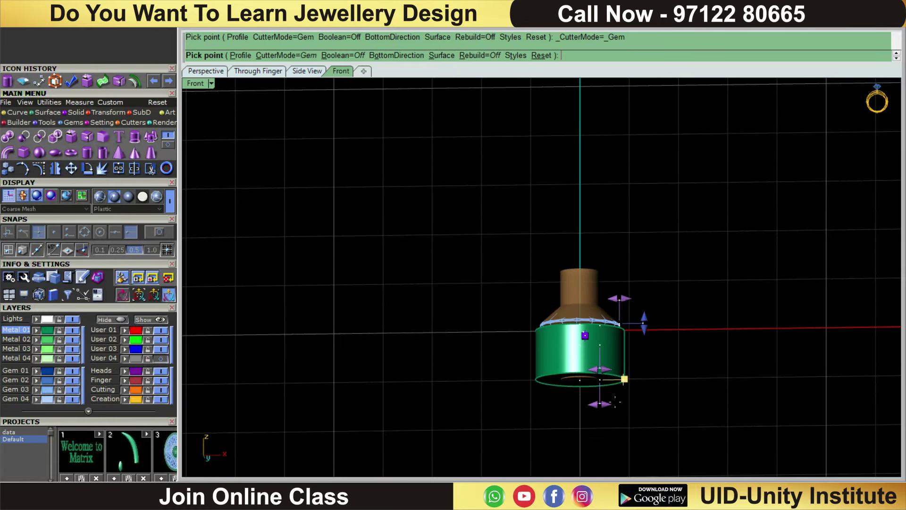
left_click_drag(621, 373, 621, 419)
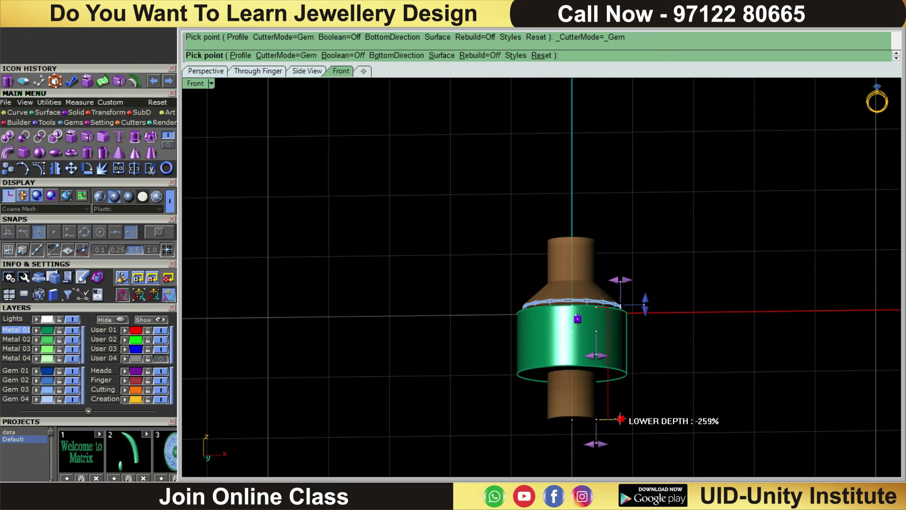
right_click(638, 367)
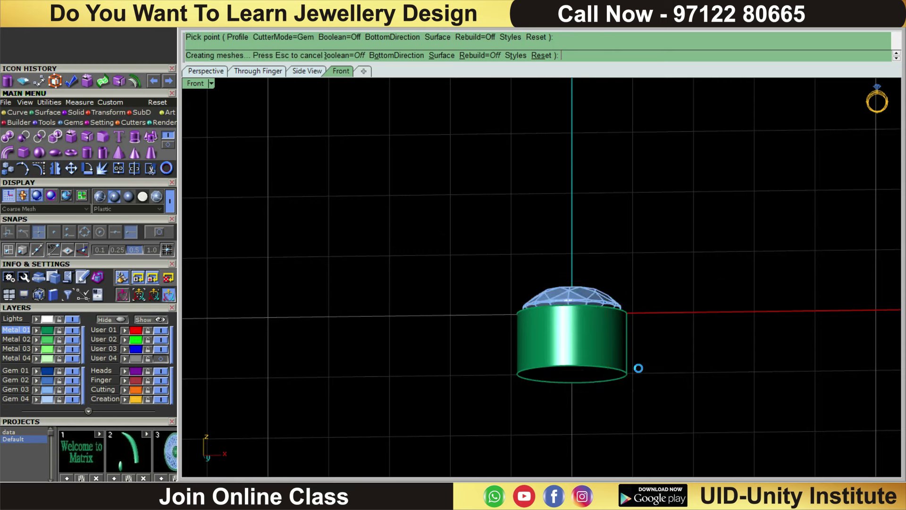
Subtract the cutter from the cylinder to form the bezel, then view from the top.
left_click(607, 352)
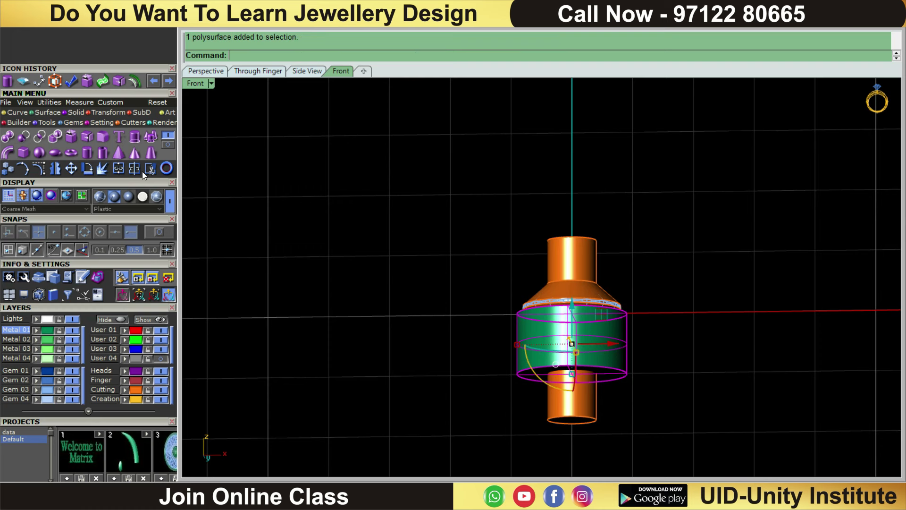
left_click(24, 136)
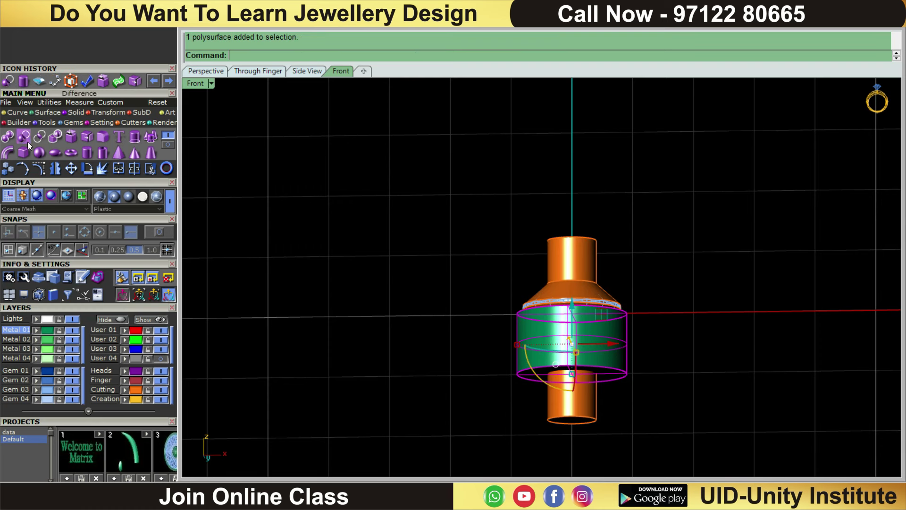
left_click(560, 265)
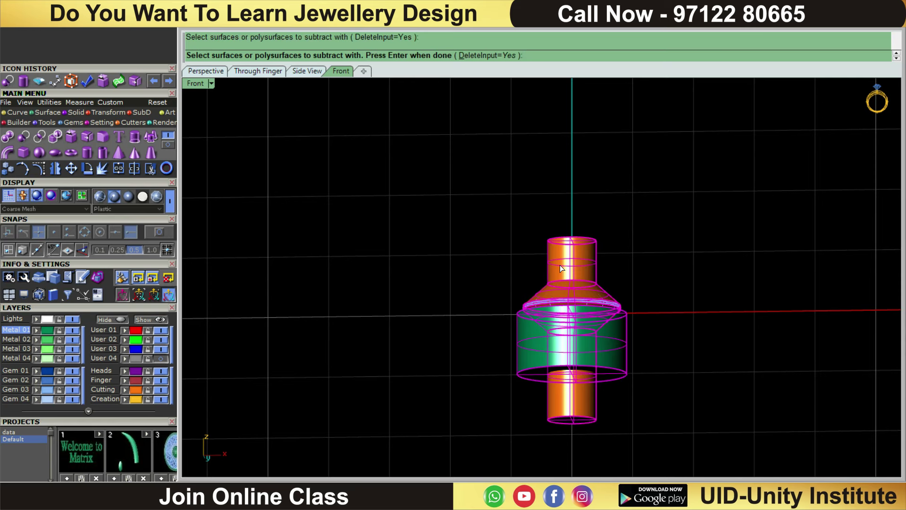
right_click(560, 265)
key("ctrl+F1")
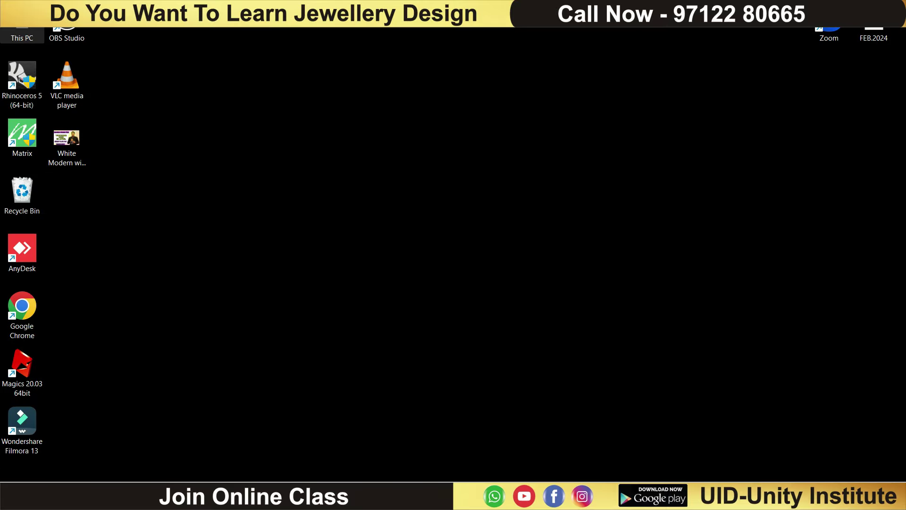
Open Local Disk (D:) through This PC to list its folders and videos.
double_click(20, 27)
left_click(350, 119)
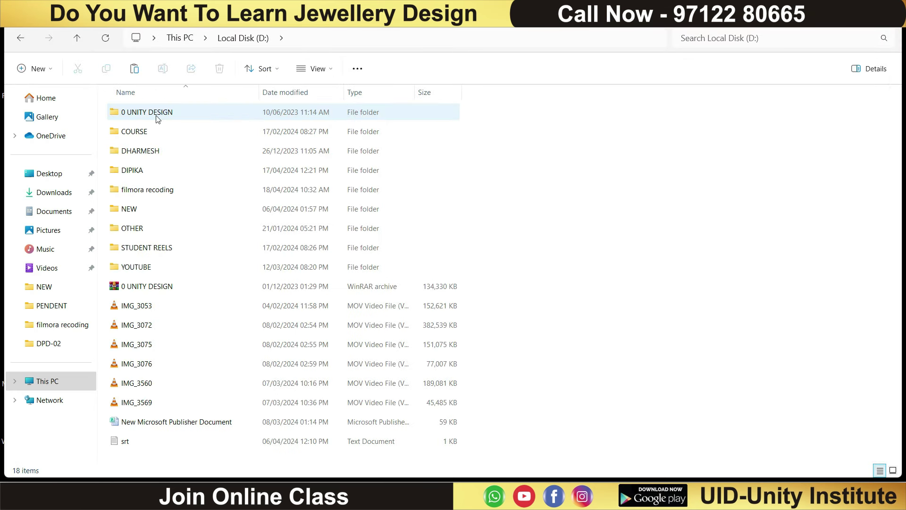
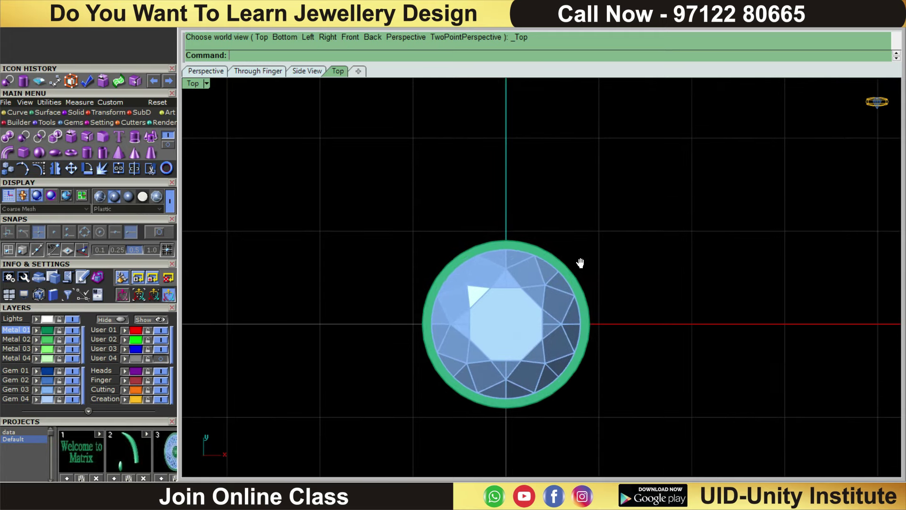
Create a 0.55-diameter cylinder based at 0,0,0 and extending down to -2.
left_click(87, 153)
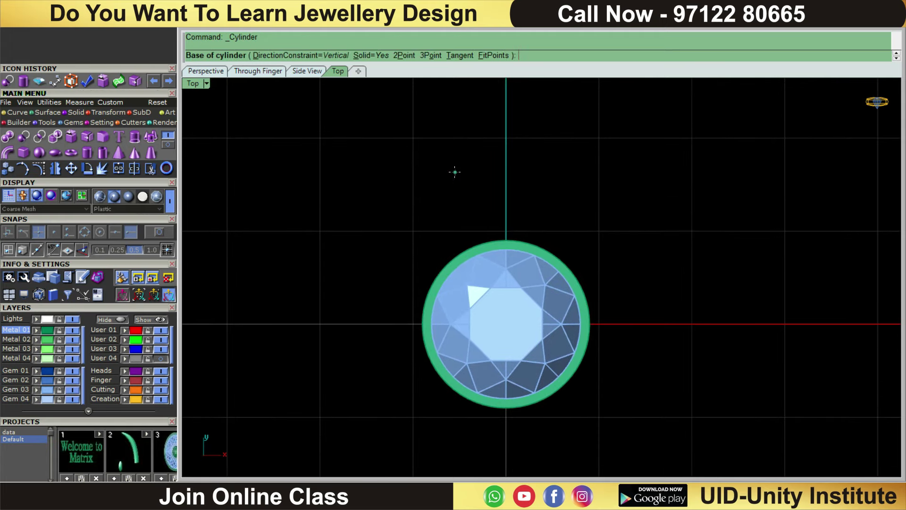
scroll(454, 171, "down", 2)
type("0,0,0")
key("Return")
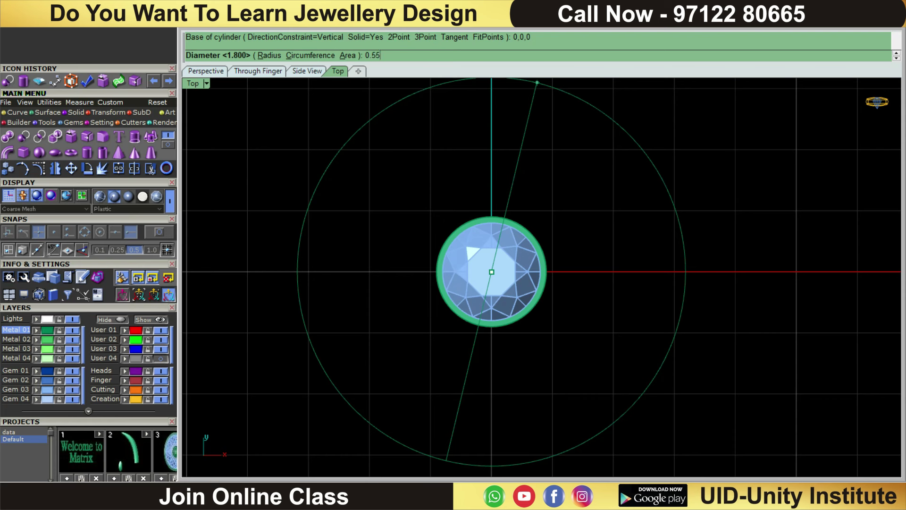
key("Return")
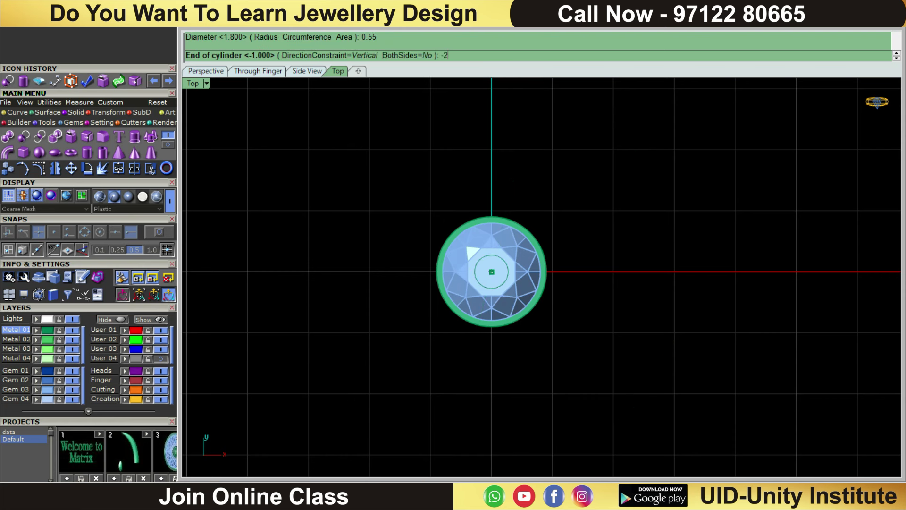
key("Return")
Clear the stray command-line entry and view the model from the Front.
type("V")
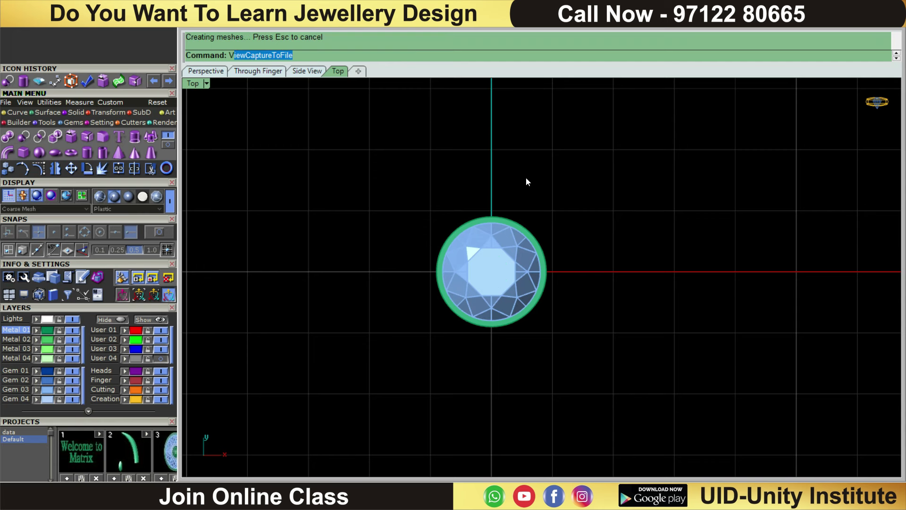
key("Escape")
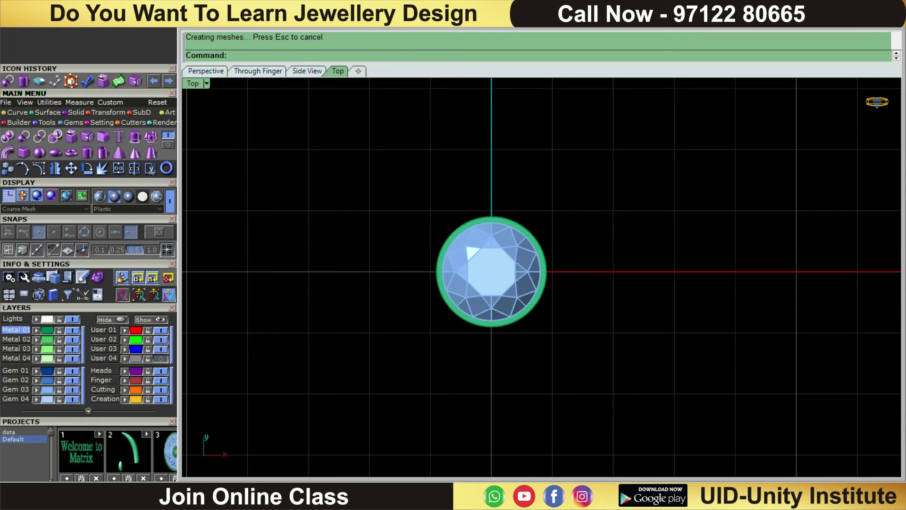
key("ctrl+F2")
Move the stem cylinder up 0.3 with the gumball so it pokes above the gem.
left_click(483, 362)
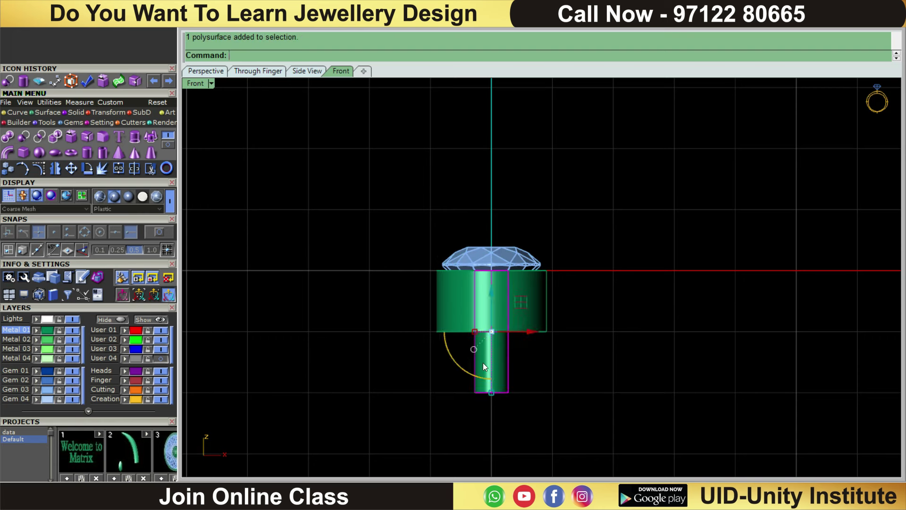
scroll(484, 330, "up", 2)
left_click_drag(485, 285, 488, 242)
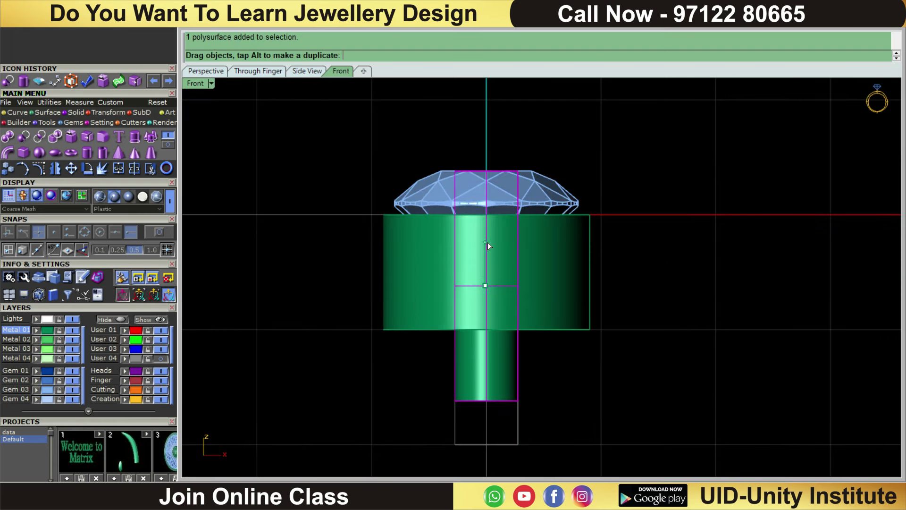
type("0.3")
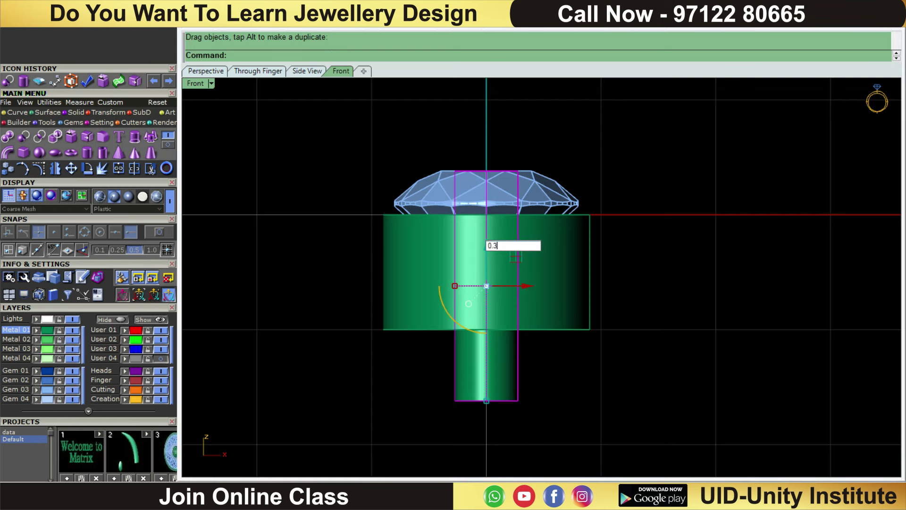
key("Return")
key("Escape")
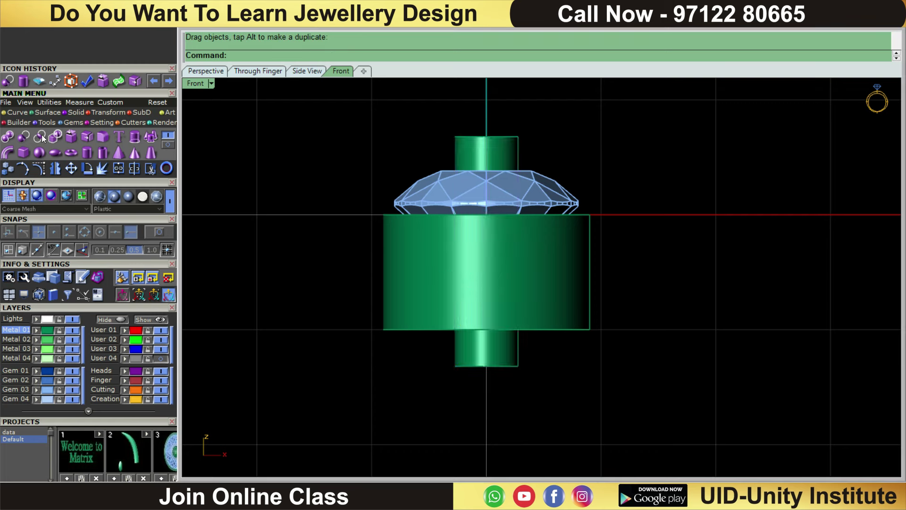
Move the stem's bottom face up flush with the setting base, then orbit to a tilted view.
left_click(168, 145)
left_click(119, 136)
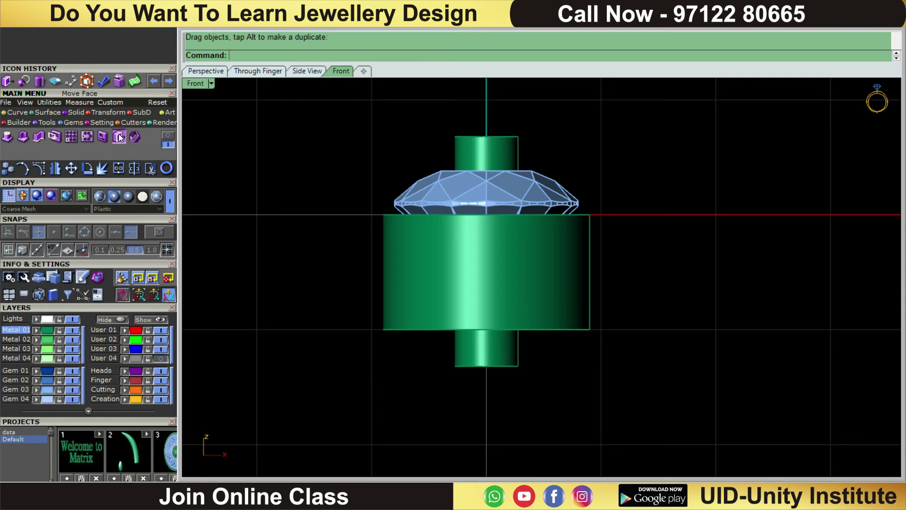
left_click(519, 361)
key("Return")
left_click(709, 406)
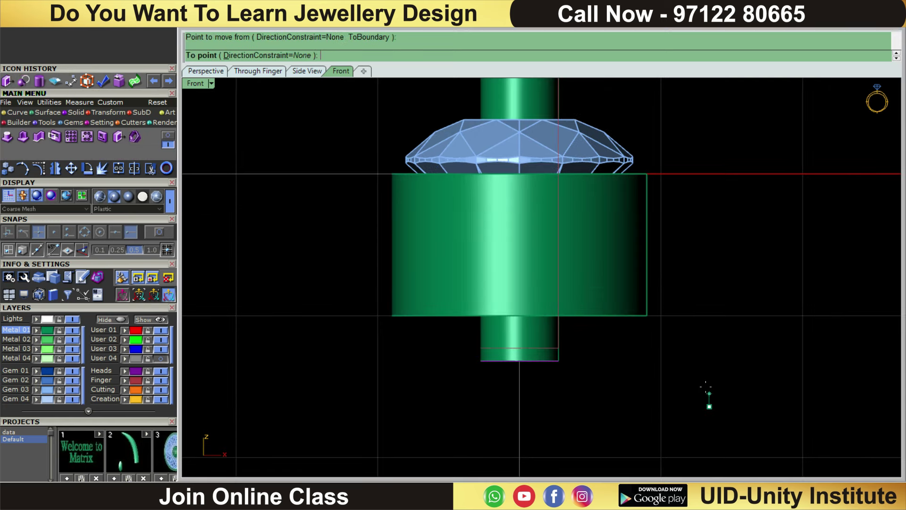
left_click(703, 361)
right_click_drag(667, 307, 608, 229)
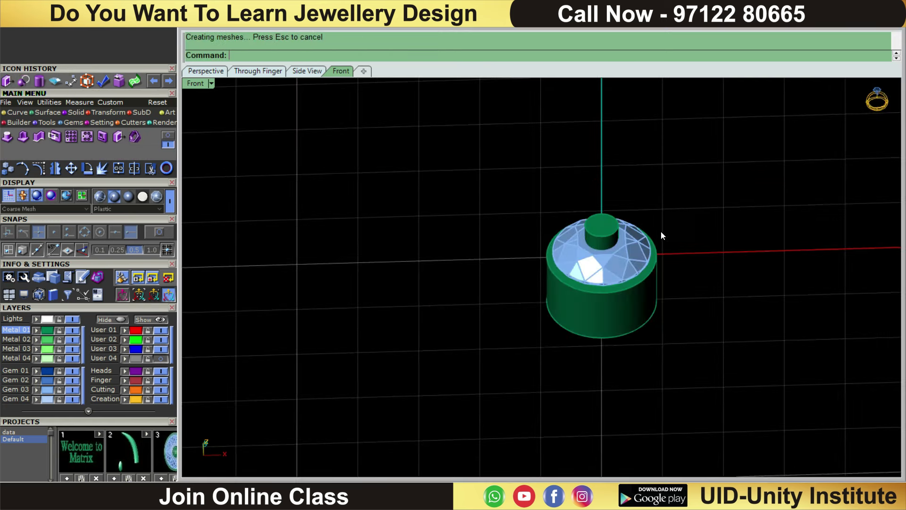
Round the stem's top circular edge with a 0.15 fillet applied to all handles, viewed from Top.
left_click(168, 135)
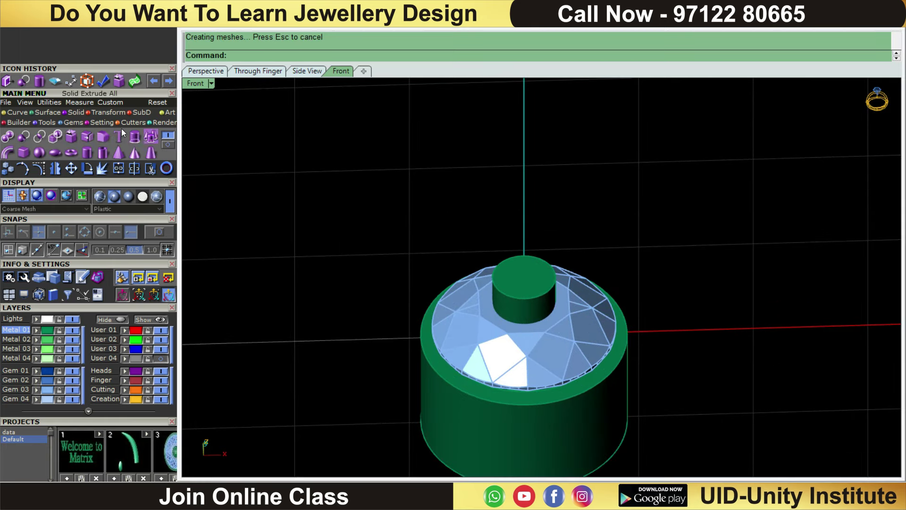
left_click(103, 135)
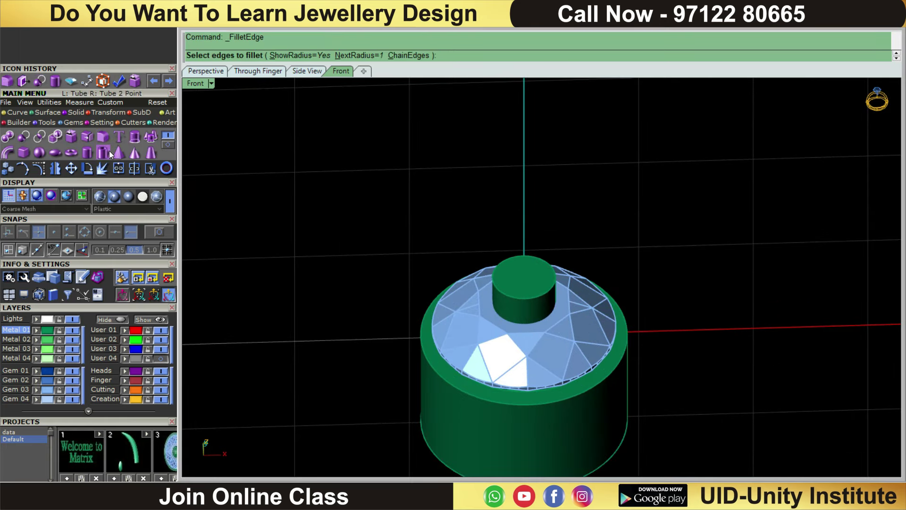
left_click(542, 293)
key("Return")
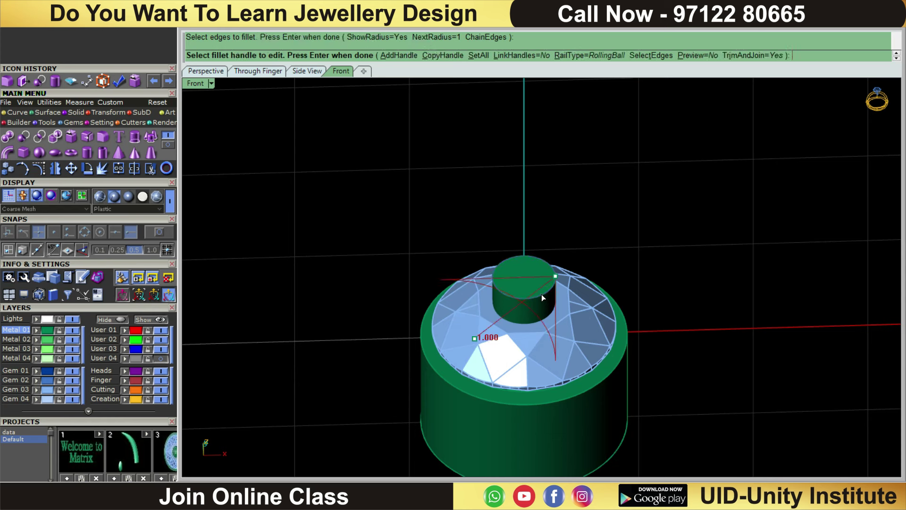
left_click(481, 55)
type("0.15")
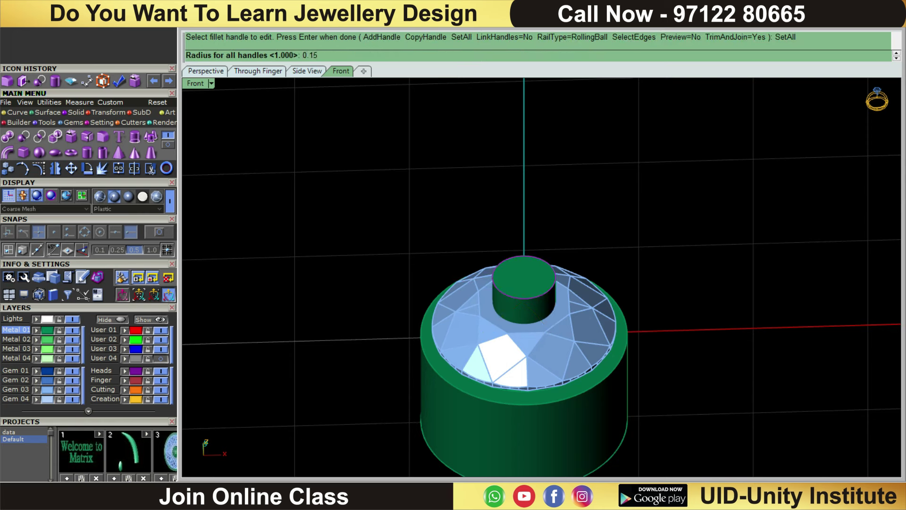
key("Return")
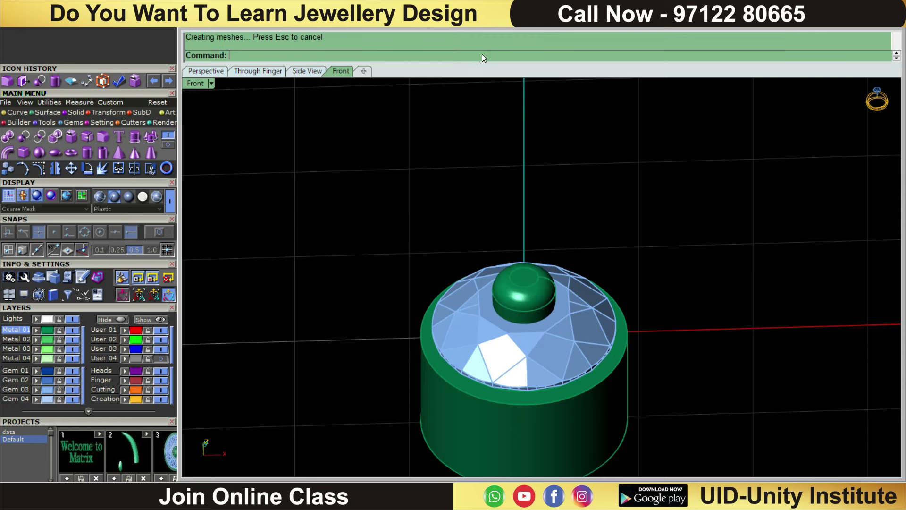
key("ctrl+F1")
scroll(565, 261, "down", 4)
scroll(550, 283, "up", 3)
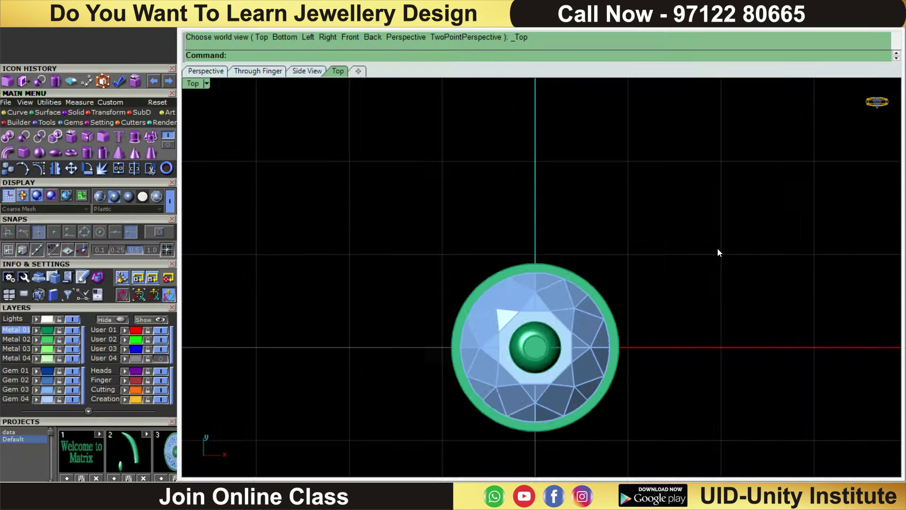
Drag the domed prong up to the top rim of the round gem setting.
scroll(599, 330, "up", 2)
left_click(528, 344)
left_click_drag(517, 318, 512, 170)
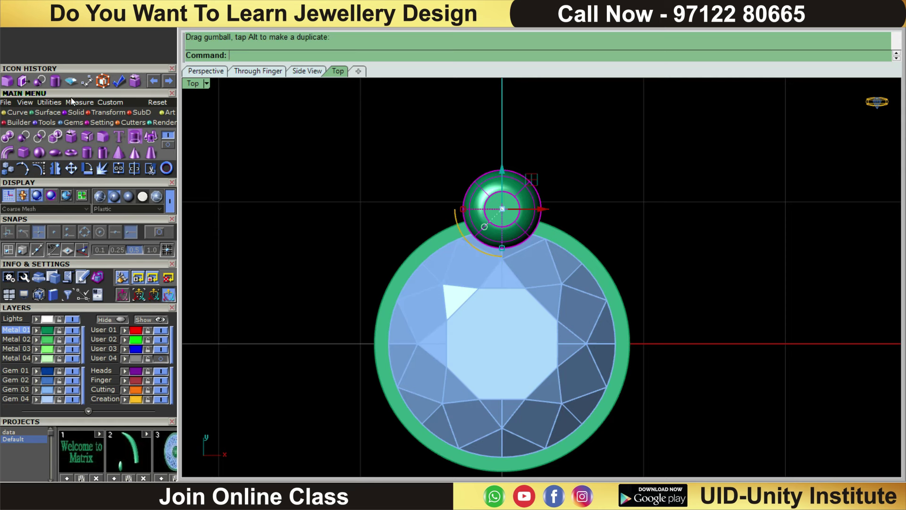
Polar-array the prong into 4 items around 0,0,0 over 360°.
left_click(94, 112)
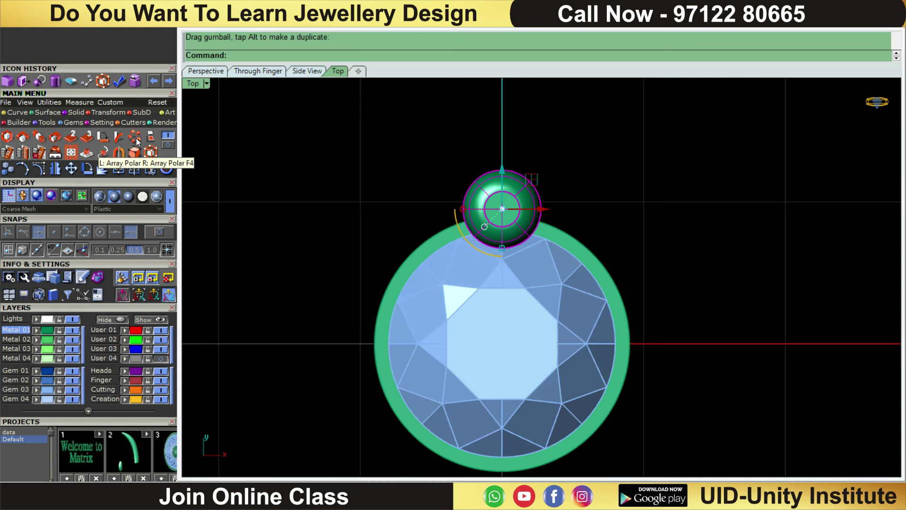
left_click(135, 138)
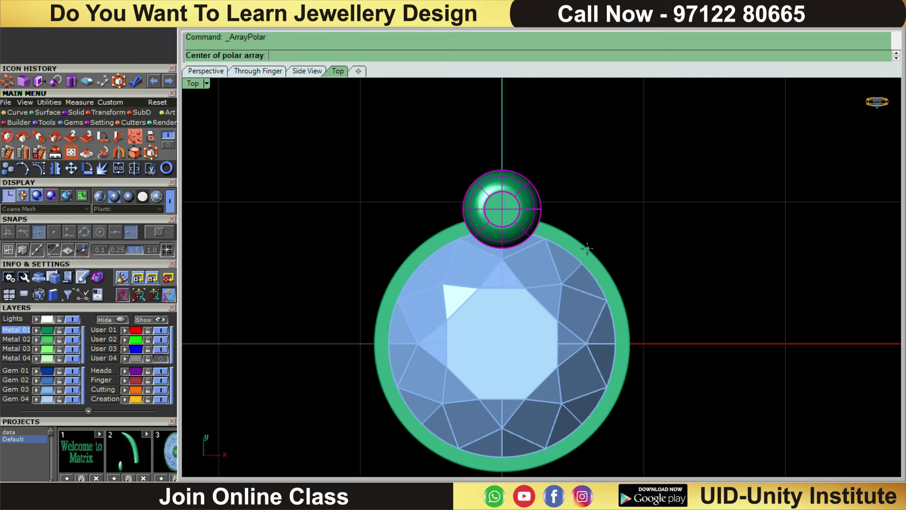
scroll(588, 247, "down", 1)
type("0")
key("Return")
scroll(601, 235, "down", 2)
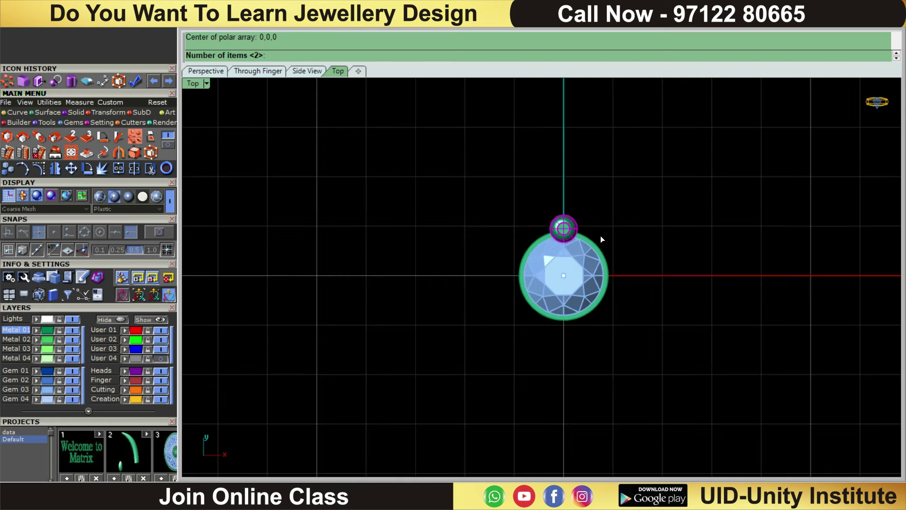
scroll(610, 231, "up", 1)
scroll(599, 273, "up", 1)
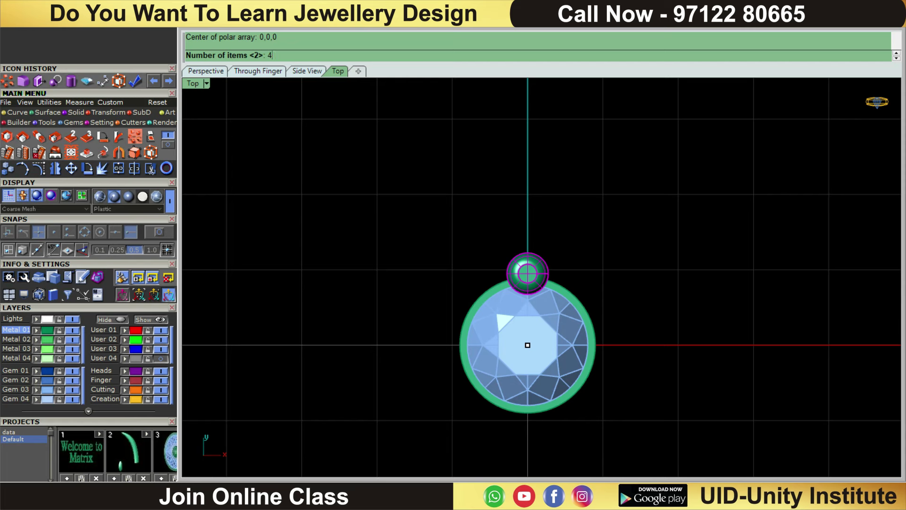
key("Return")
key("Return")
key("Return")
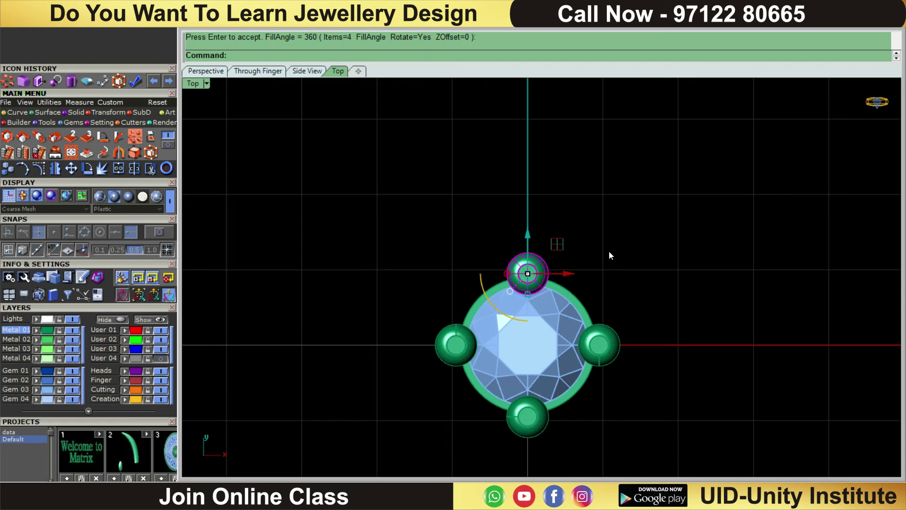
Window-select the gem, setting and four prongs and group them together.
key("Escape")
scroll(608, 255, "down", 2)
left_click_drag(389, 407, 375, 391)
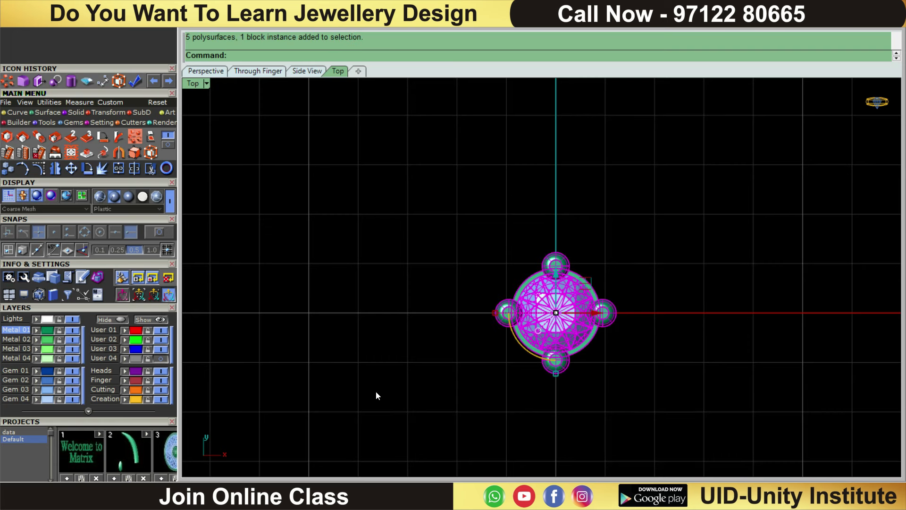
left_click(51, 102)
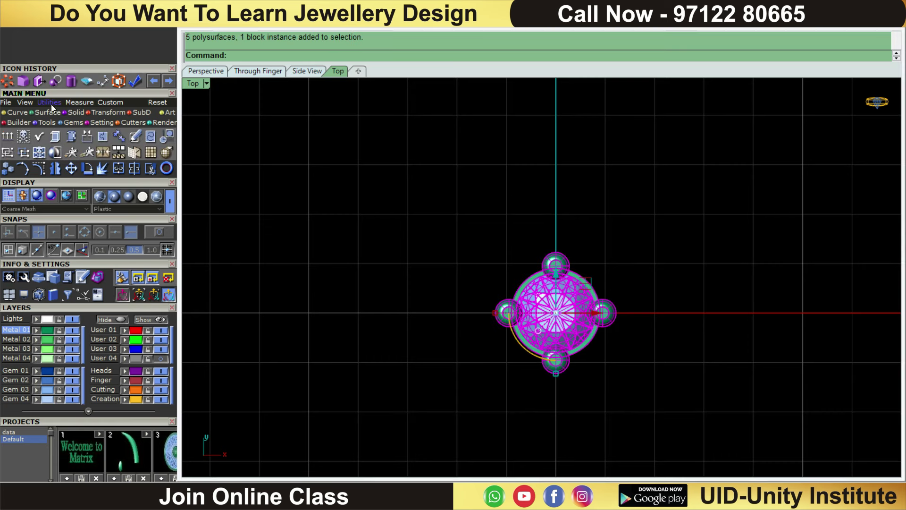
left_click(13, 151)
scroll(624, 189, "down", 5)
scroll(700, 209, "up", 5)
scroll(623, 222, "down", 3)
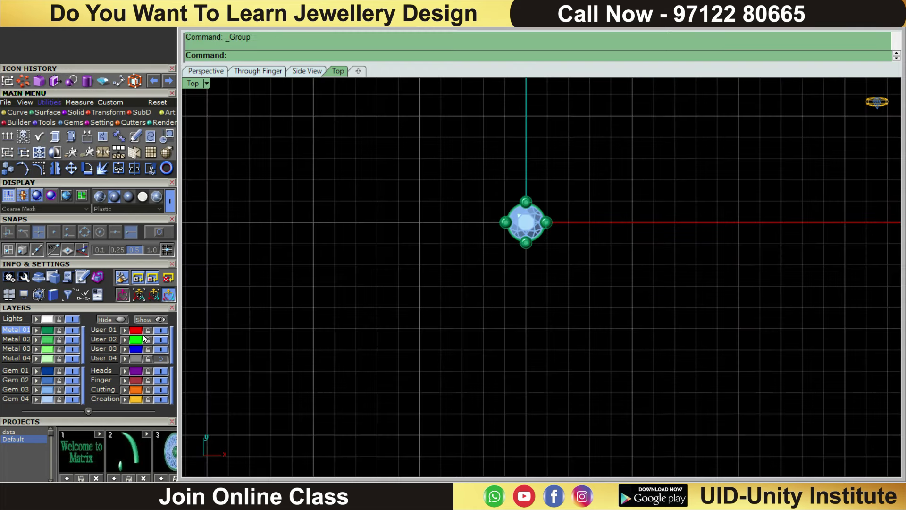
Show the heart shapes, lock the User 04 layer, and move the gem group inside the smaller heart.
left_click(149, 321)
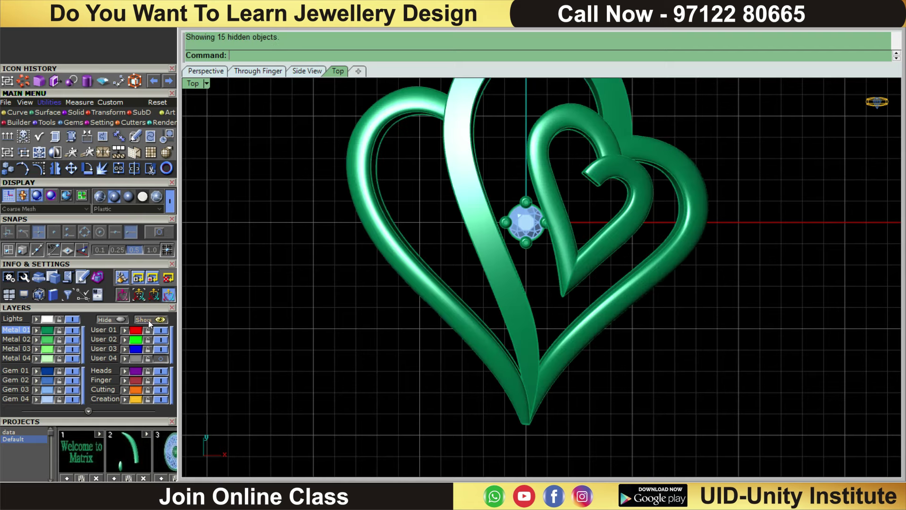
scroll(548, 285, "up", 2)
scroll(538, 307, "up", 3)
left_click(488, 293)
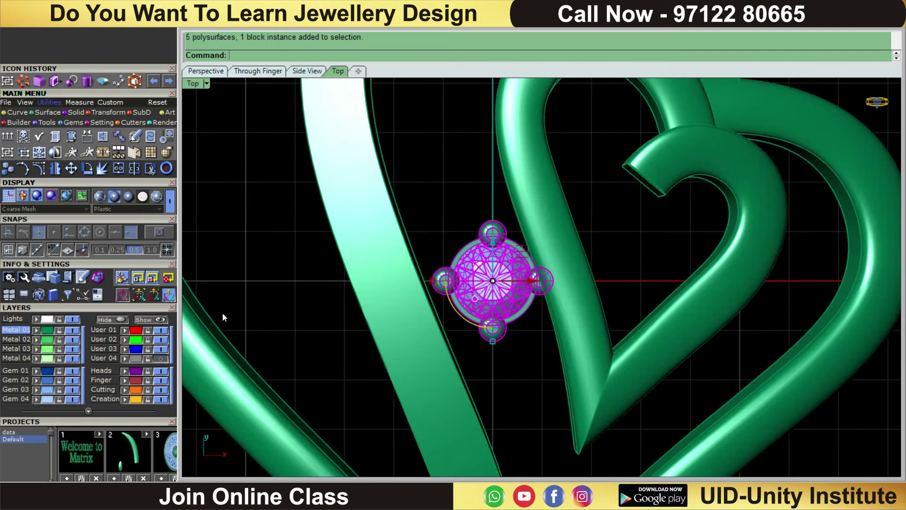
left_click(148, 359)
scroll(471, 284, "up", 2)
mouse_move(420, 330)
left_mouse_down()
mouse_move(507, 264)
mouse_move(558, 247)
left_mouse_up()
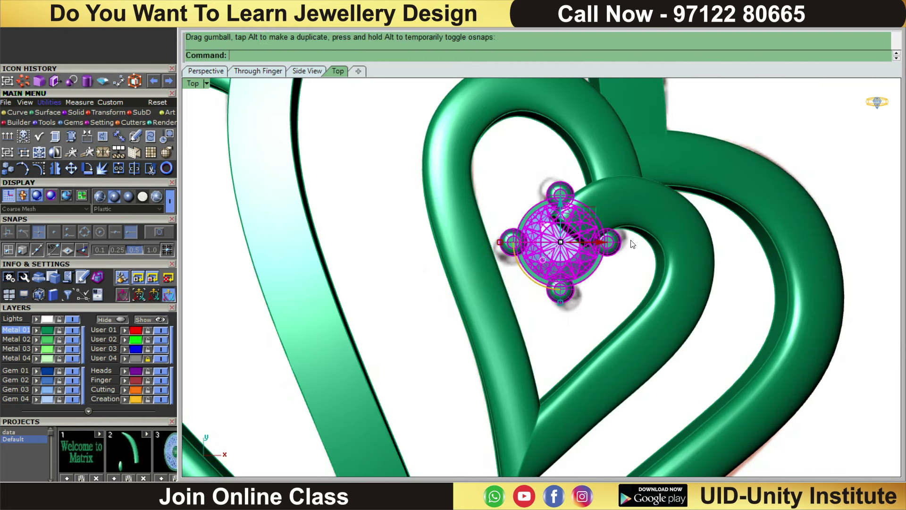
right_click_drag(399, 181, 365, 197)
Rotate the centre-stone head about its middle so the prongs align with the inner heart.
left_click(103, 168)
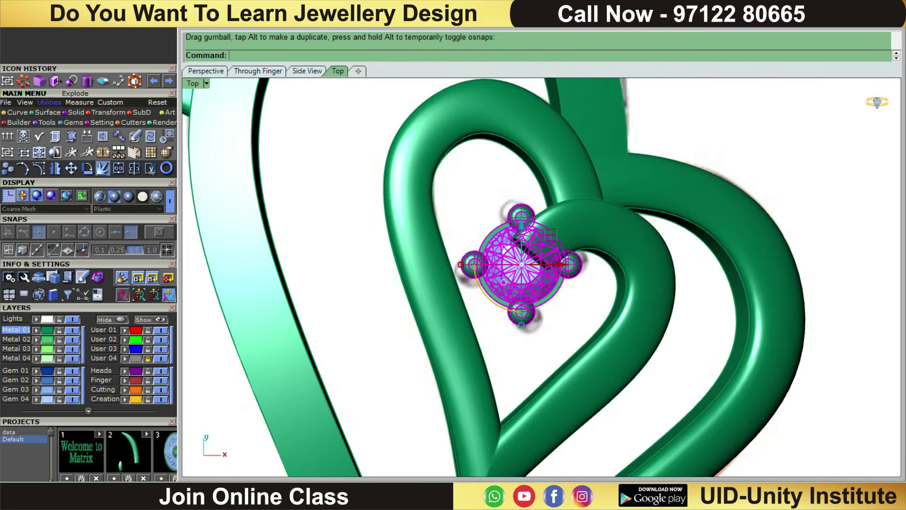
scroll(517, 252, "up", 1)
left_click(518, 253)
left_click(469, 211)
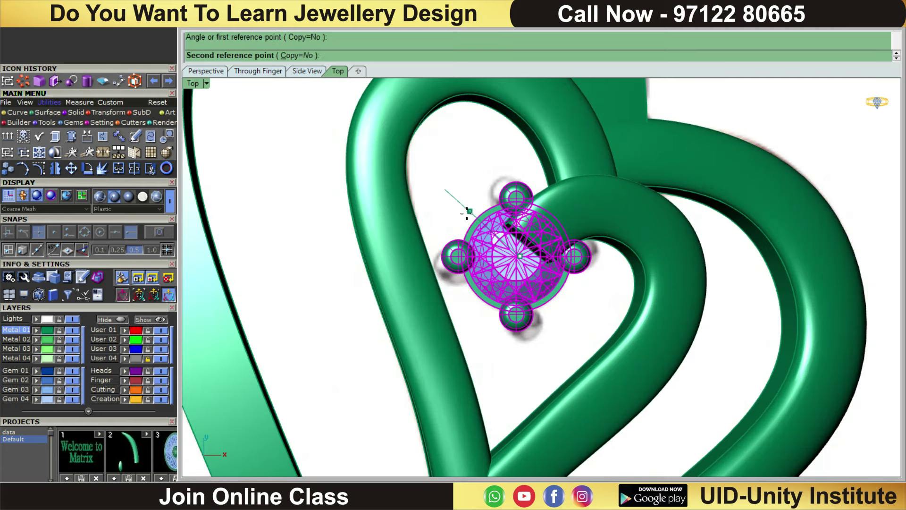
left_click(465, 213)
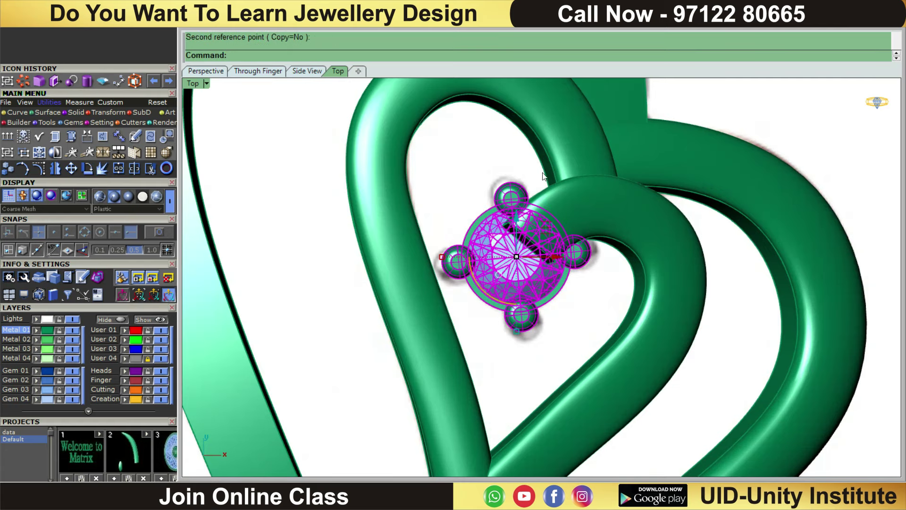
Lift the head and stone straight up in the side view.
key("ctrl+F3")
scroll(607, 280, "down", 2)
left_click_drag(578, 288, 552, 118)
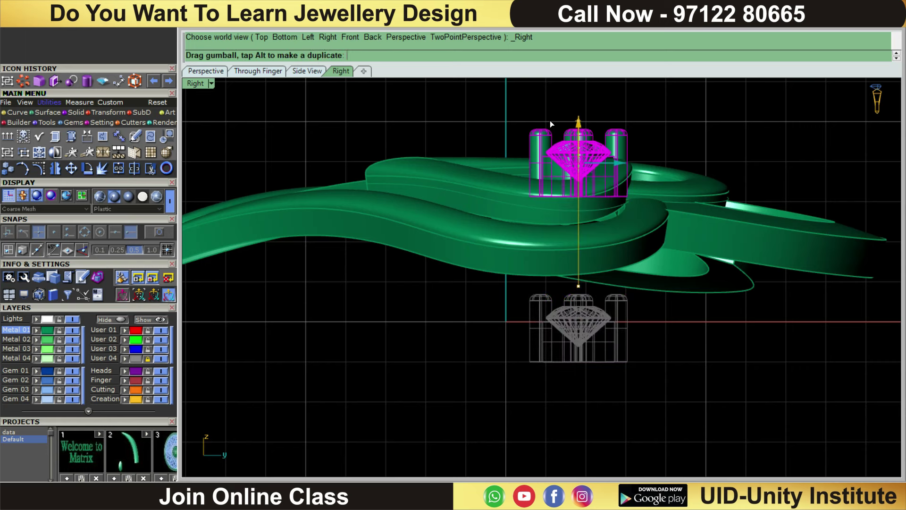
Lower the head by an exact typed Z distance onto the inner heart, then zoom to check.
left_click_drag(551, 118, 548, 122)
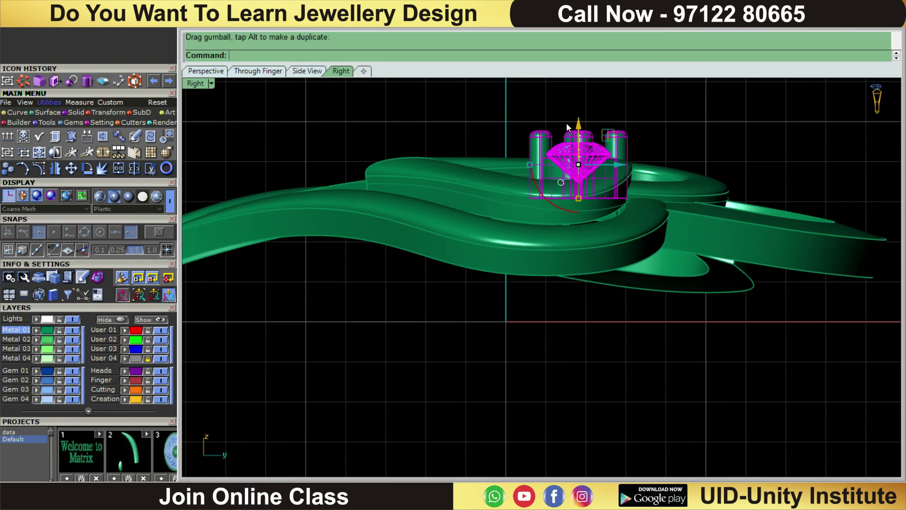
left_click(583, 125)
key("Return")
left_click(733, 108)
scroll(733, 109, "down", 2)
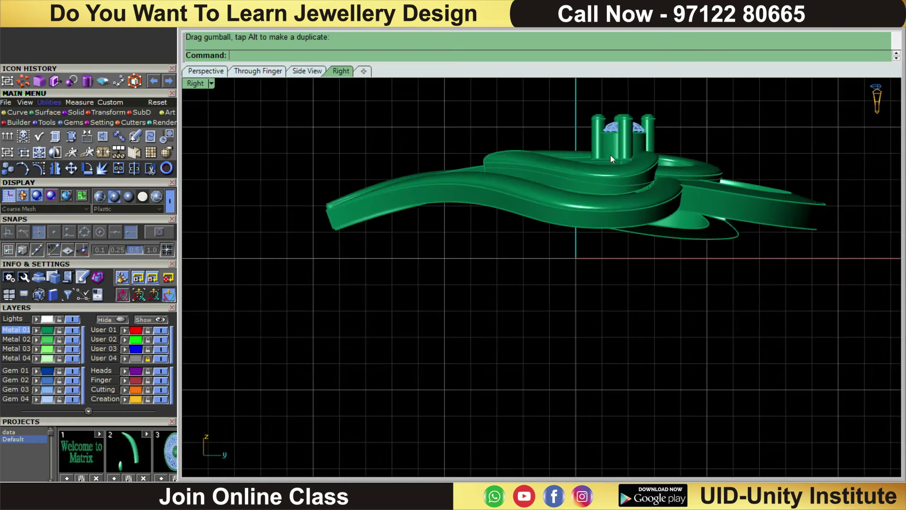
scroll(610, 155, "up", 3)
scroll(590, 208, "up", 2)
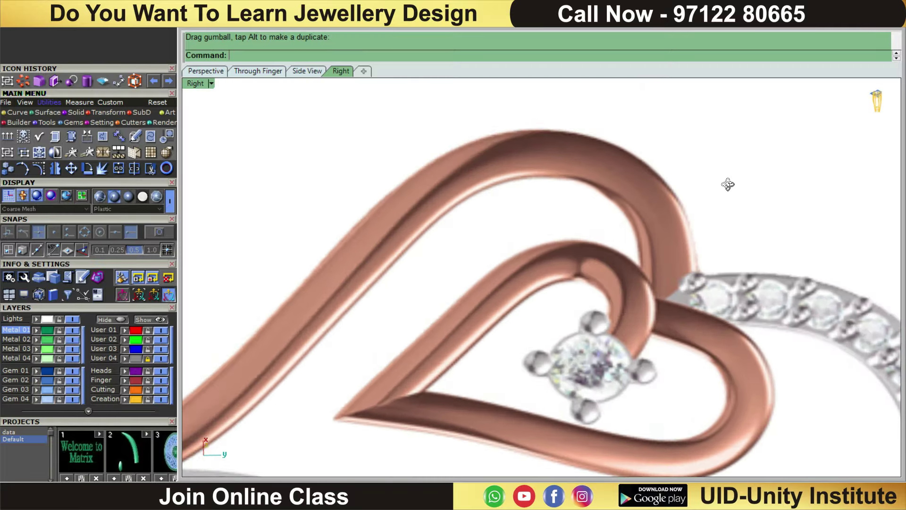
scroll(697, 288, "up", 3)
scroll(703, 255, "up", 2)
scroll(706, 222, "up", 1)
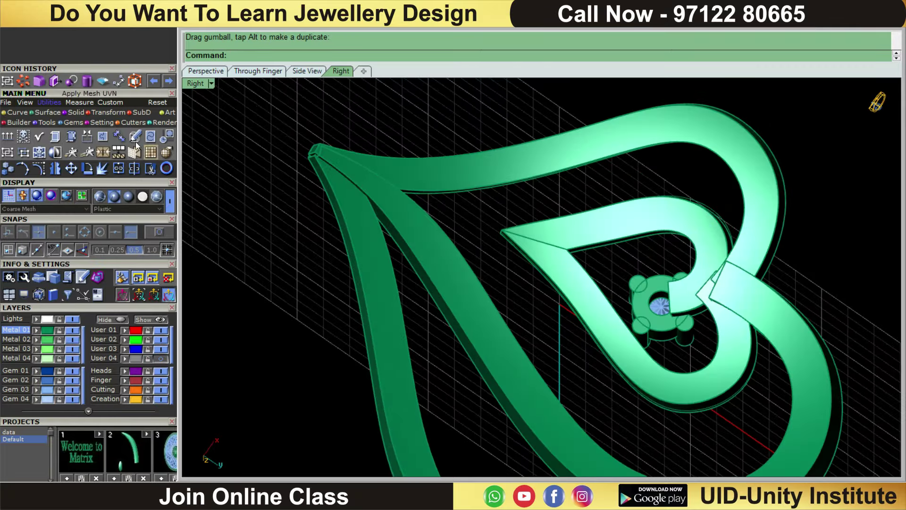
Move the selected head faces, including the top-right prong's surface, down onto the inner heart's surface.
left_click(73, 112)
left_click(118, 136)
scroll(698, 332, "up", 3)
scroll(697, 332, "up", 2)
left_click(663, 314)
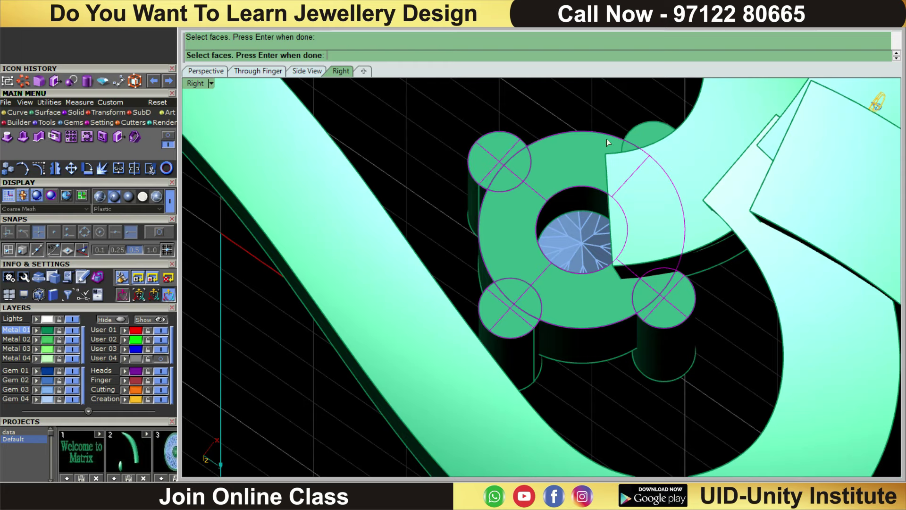
left_click(656, 126)
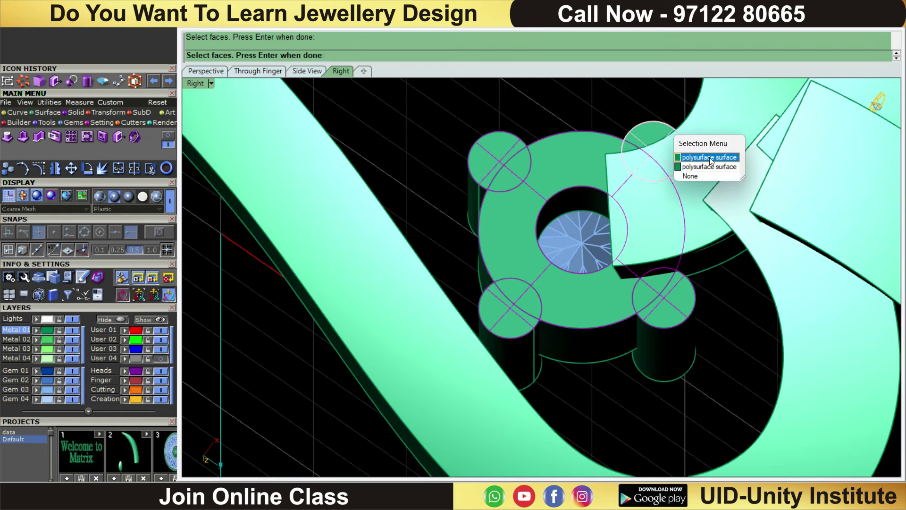
left_click(709, 157)
scroll(711, 161, "down", 3)
key("ctrl+F3")
key("Return")
left_click(724, 115)
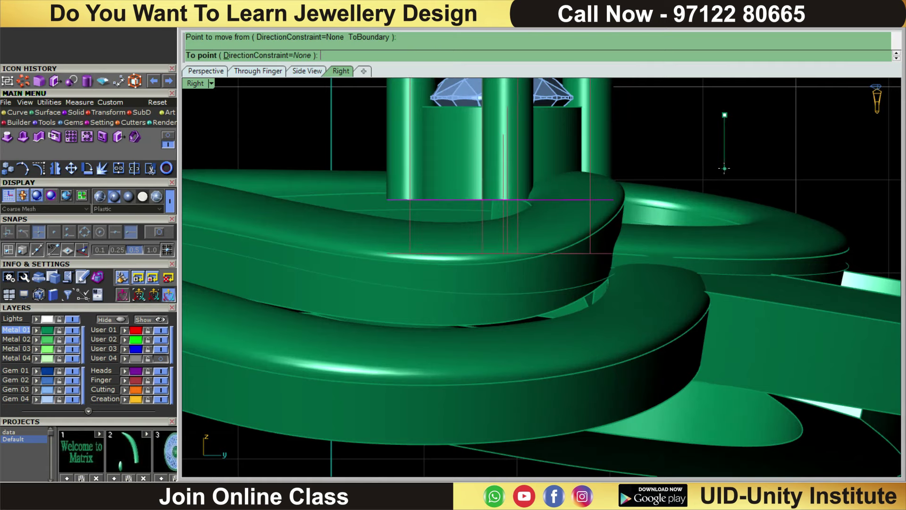
left_click(723, 172)
Inspect the adjusted head from above and the side, then select the head with its gem.
scroll(717, 198, "down", 3)
right_click_drag(714, 225, 701, 222)
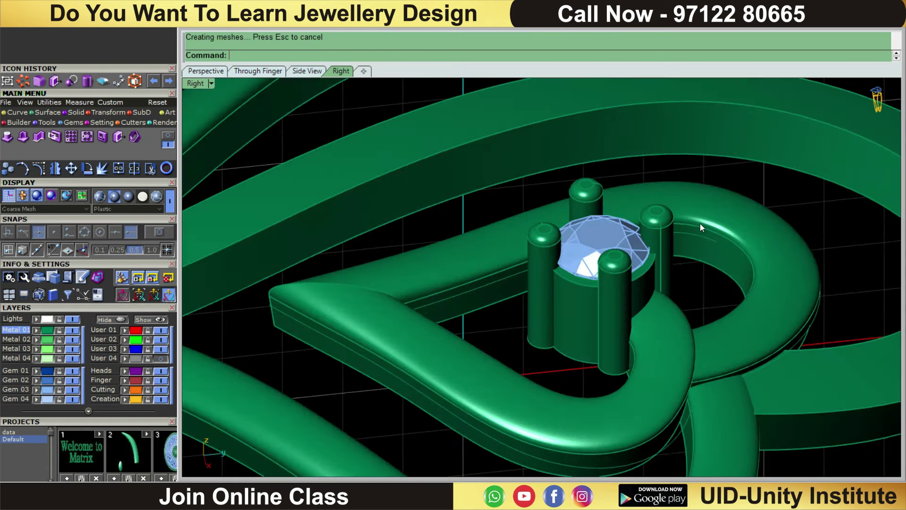
key("ctrl+F3")
left_click(590, 220)
scroll(699, 203, "up", 3)
key("Escape")
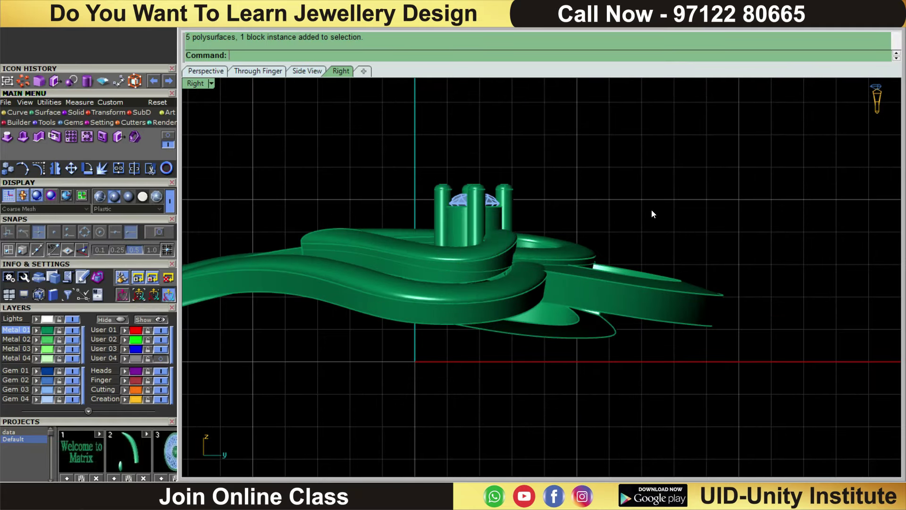
scroll(660, 198, "up", 3)
right_click_drag(703, 159, 633, 226)
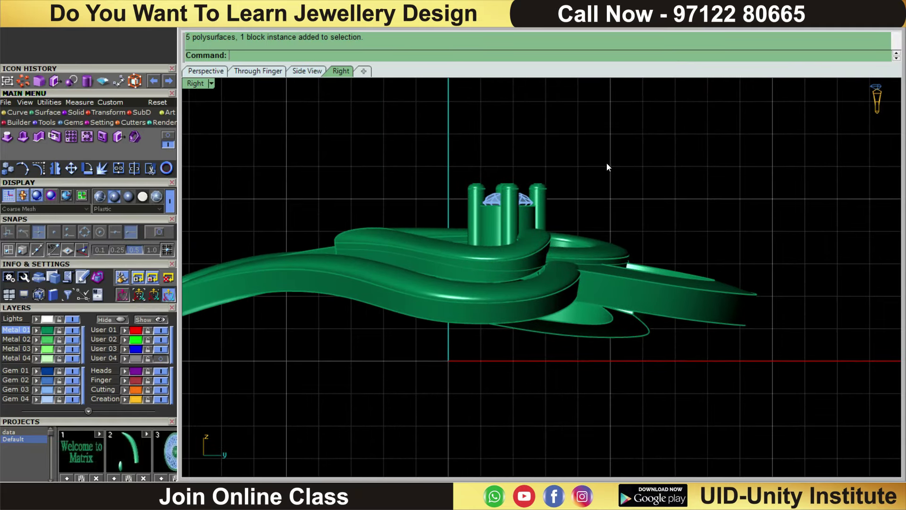
scroll(599, 155, "down", 1)
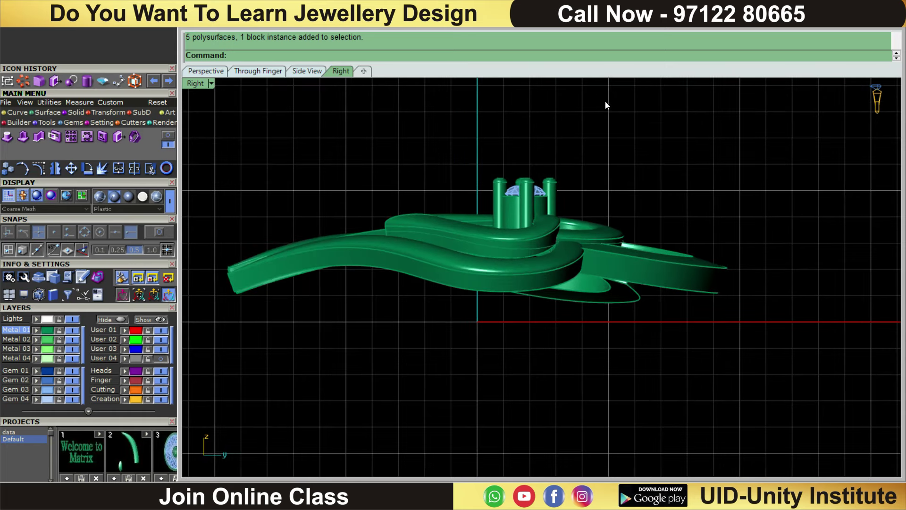
scroll(565, 160, "up", 2)
left_click(475, 219)
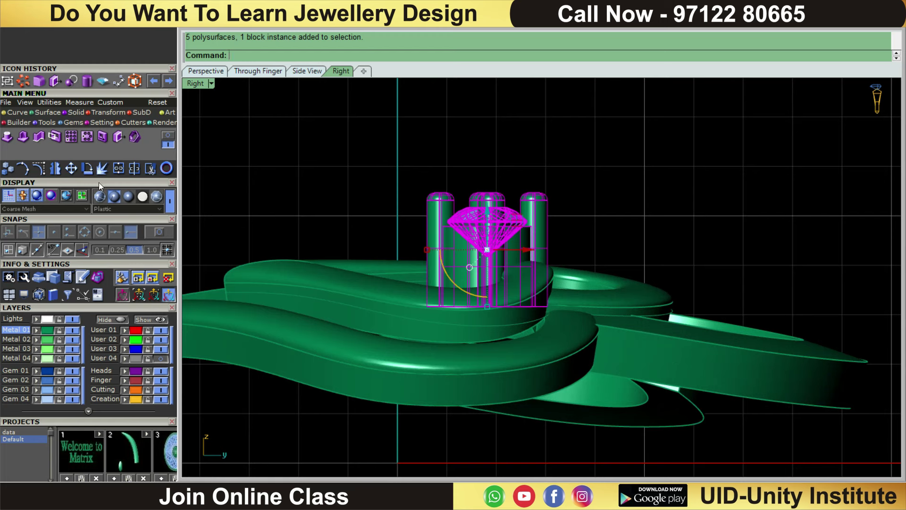
left_click(86, 170)
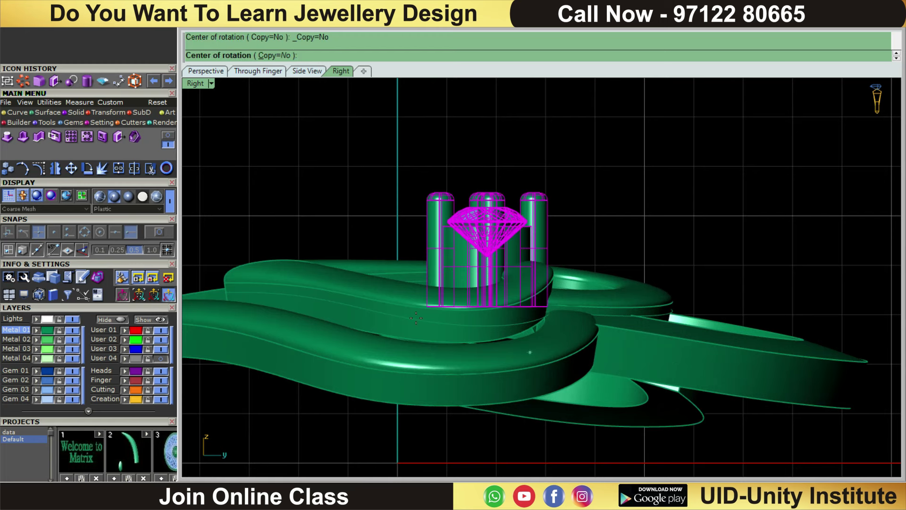
Tilt the centre-stone head about 5° in the Right view.
left_click(419, 224)
left_click(556, 206)
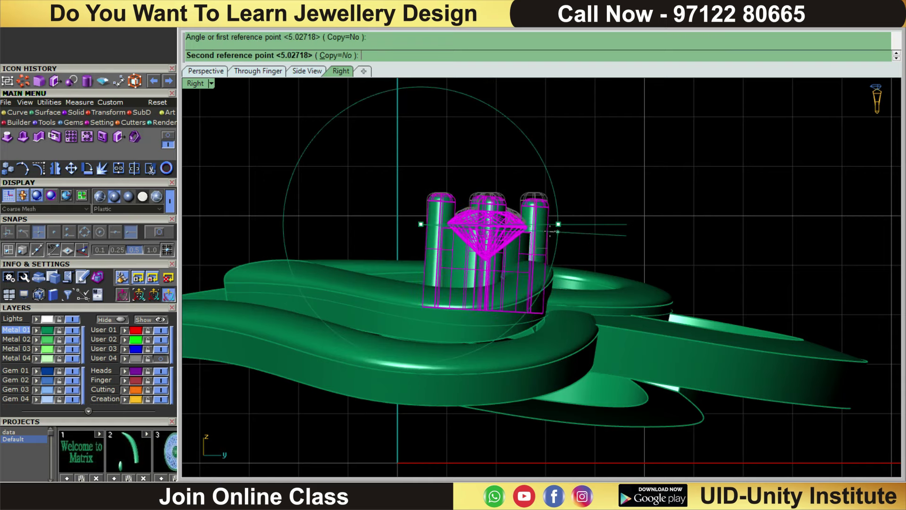
left_click(550, 230)
scroll(818, 121, "down", 2)
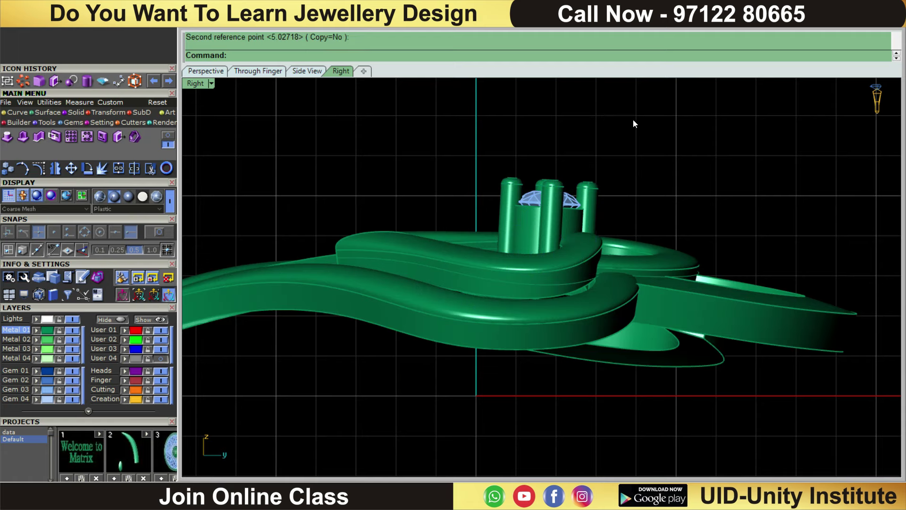
Tilt the head about -3° in the Front view to follow the inner heart's slope.
key("Return")
left_click(657, 214)
scroll(672, 175, "down", 3)
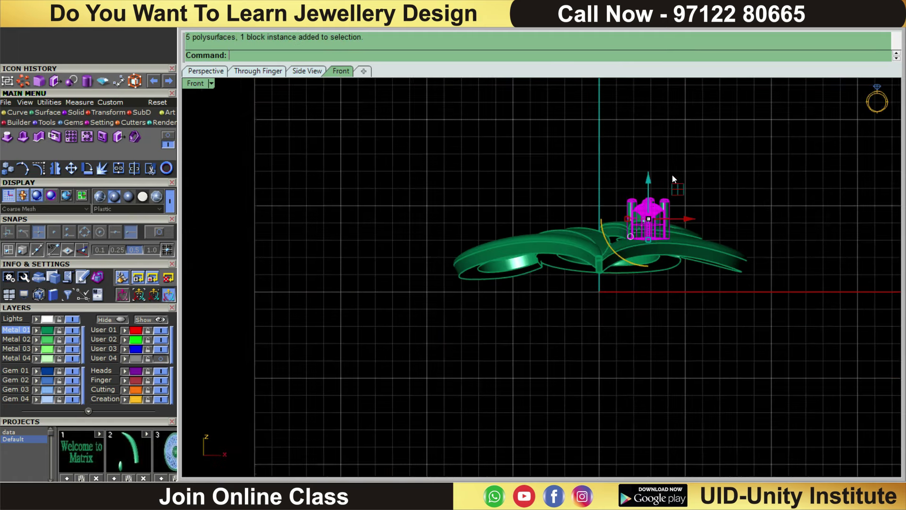
scroll(672, 174, "down", 1)
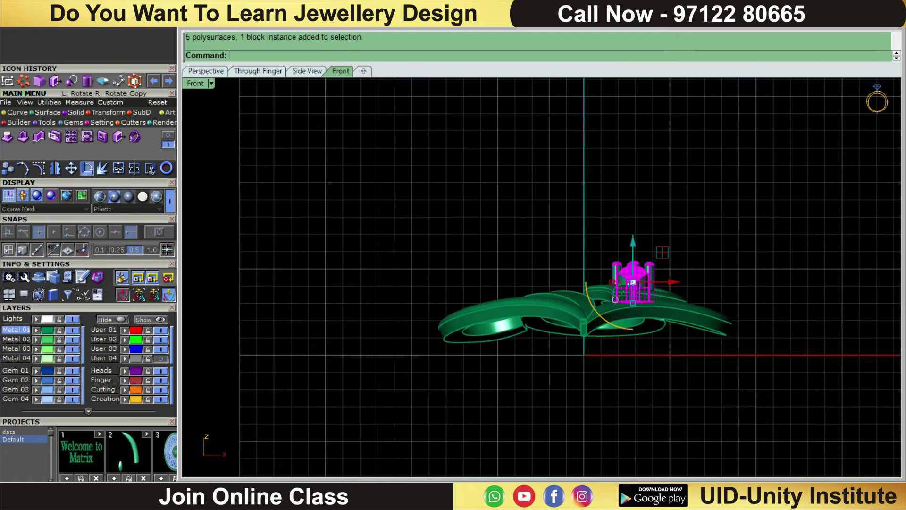
left_click(23, 168)
scroll(606, 262, "up", 3)
left_click(596, 258)
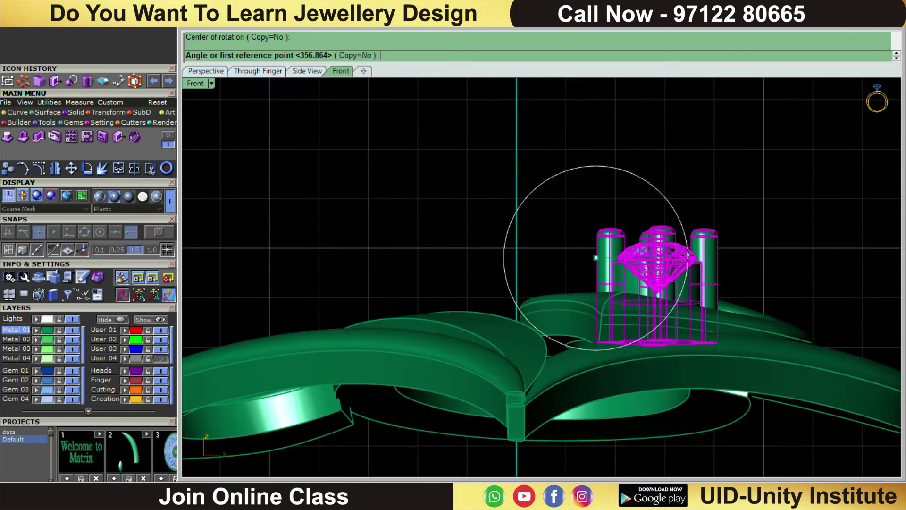
left_click(718, 258)
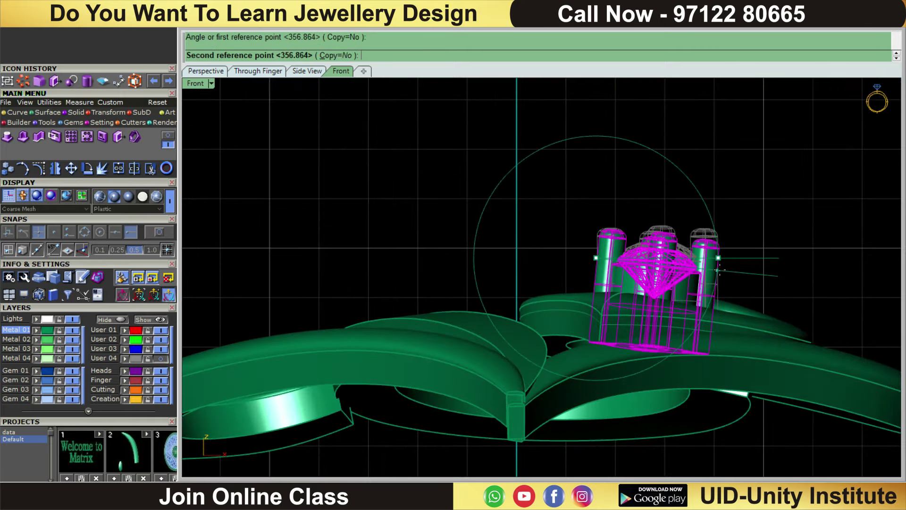
left_click(720, 271)
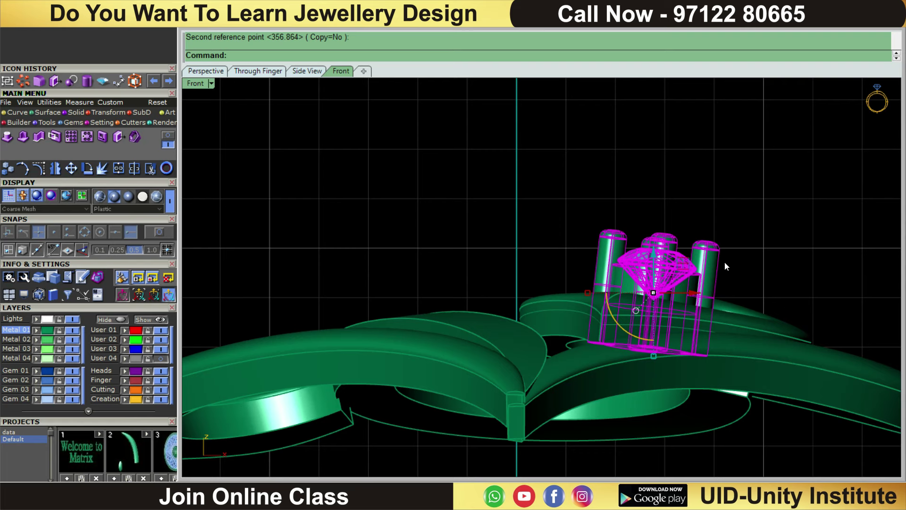
key("ctrl+F3")
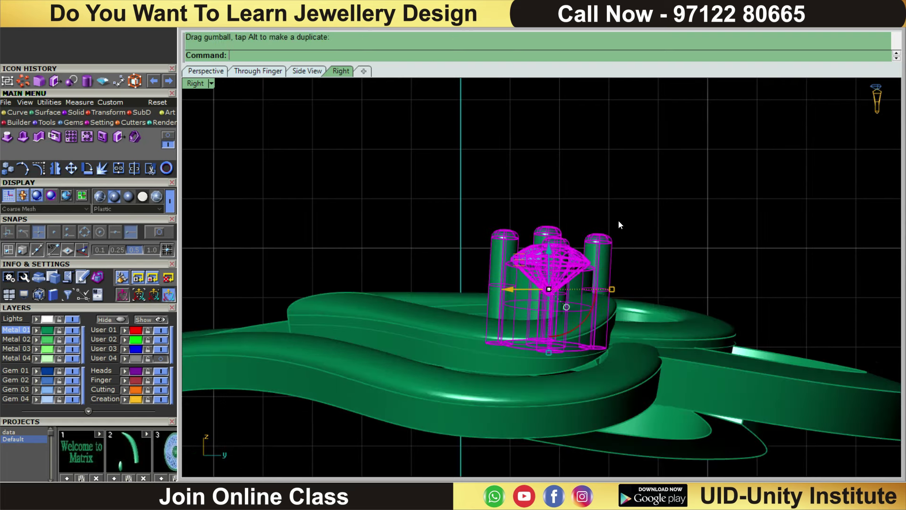
left_click(618, 220)
scroll(699, 157, "down", 5)
right_click_drag(665, 260, 633, 232)
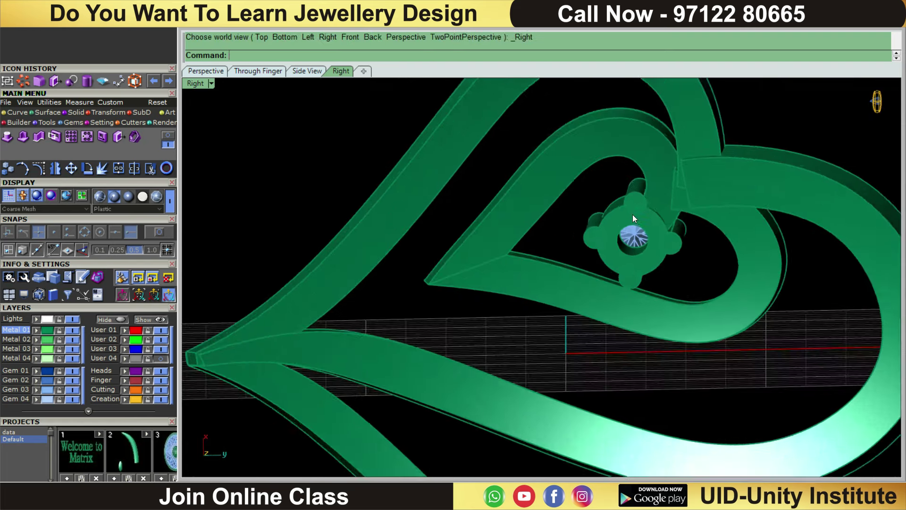
scroll(681, 193, "up", 5)
scroll(713, 178, "down", 5)
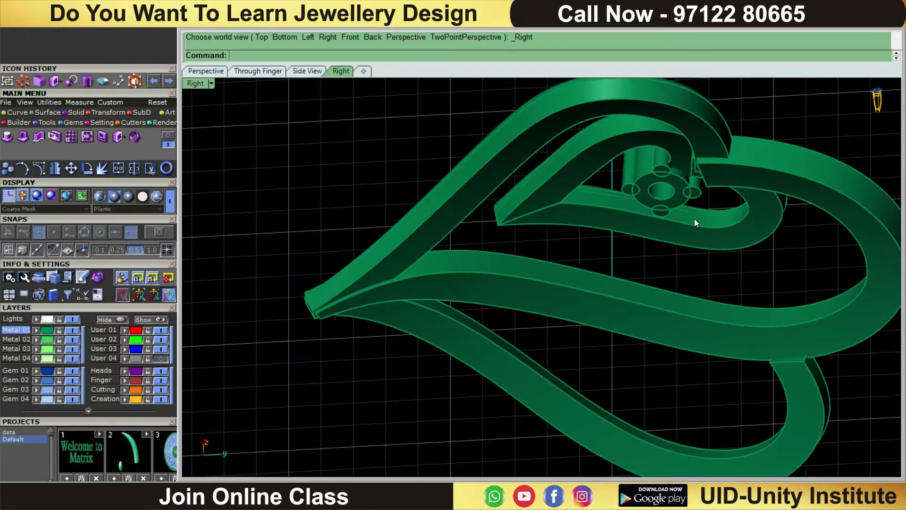
scroll(694, 219, "down", 3)
key("ctrl+F1")
scroll(685, 191, "up", 4)
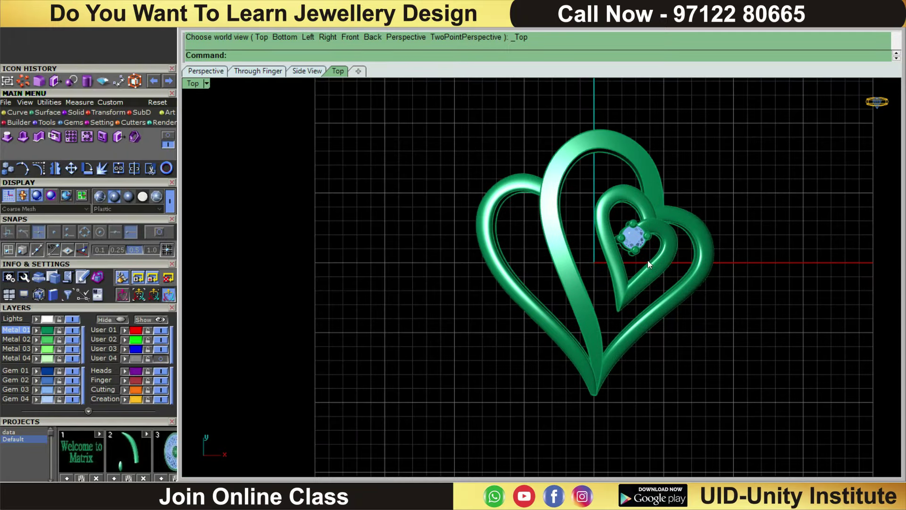
key("ctrl+s")
scroll(637, 253, "up", 3)
scroll(627, 247, "up", 2)
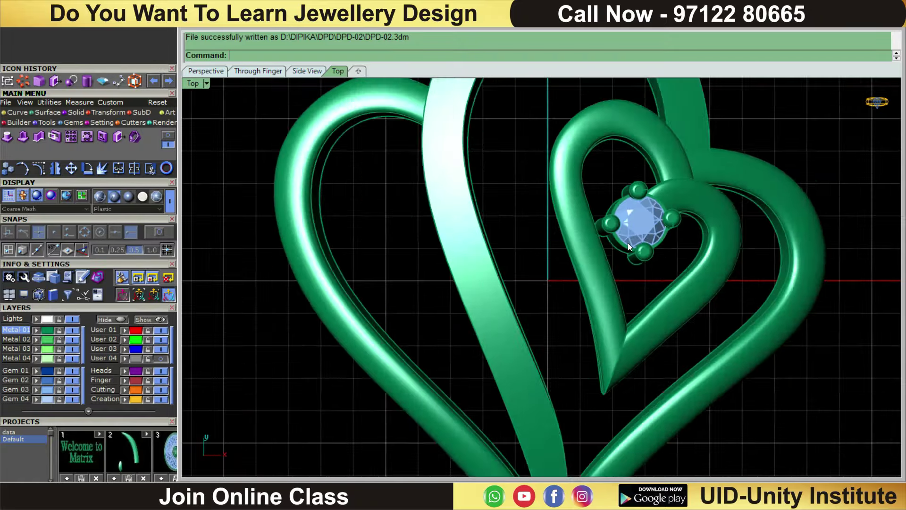
scroll(632, 238, "down", 3)
scroll(635, 209, "down", 2)
scroll(619, 247, "down", 1)
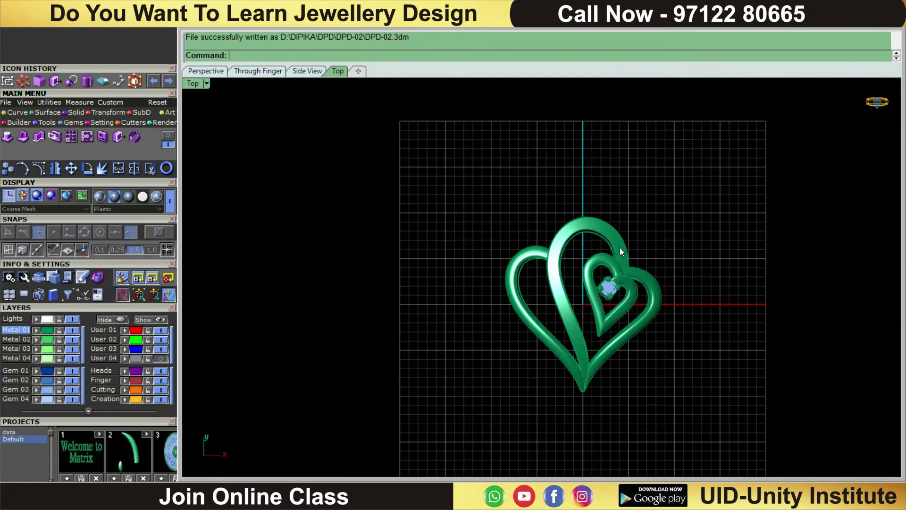
scroll(610, 282, "up", 3)
scroll(609, 271, "up", 2)
left_click(607, 257)
scroll(613, 248, "up", 2)
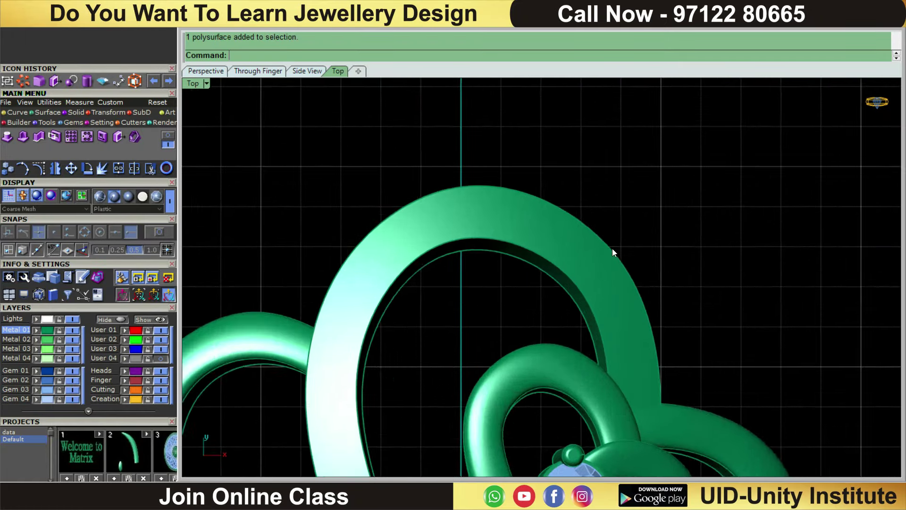
scroll(632, 226, "down", 3)
scroll(654, 203, "up", 2)
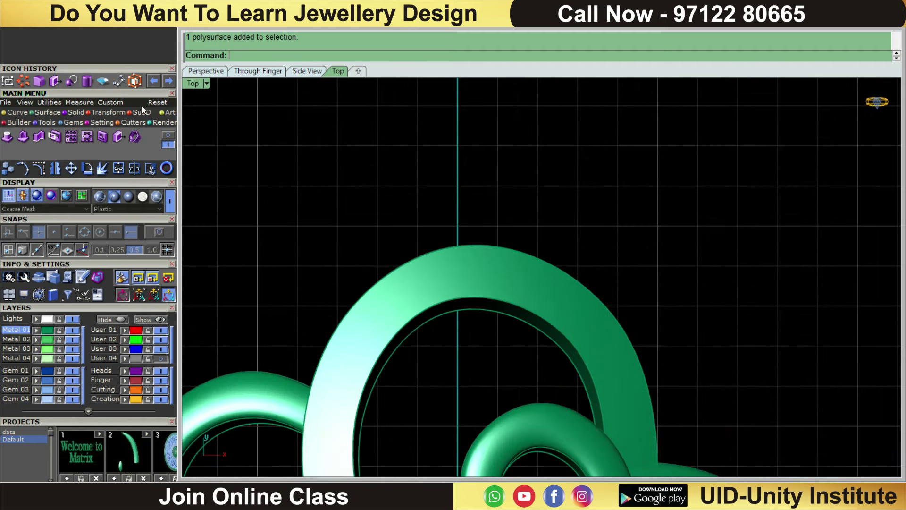
Duplicate the outer heart's edge as a curve.
left_click(12, 112)
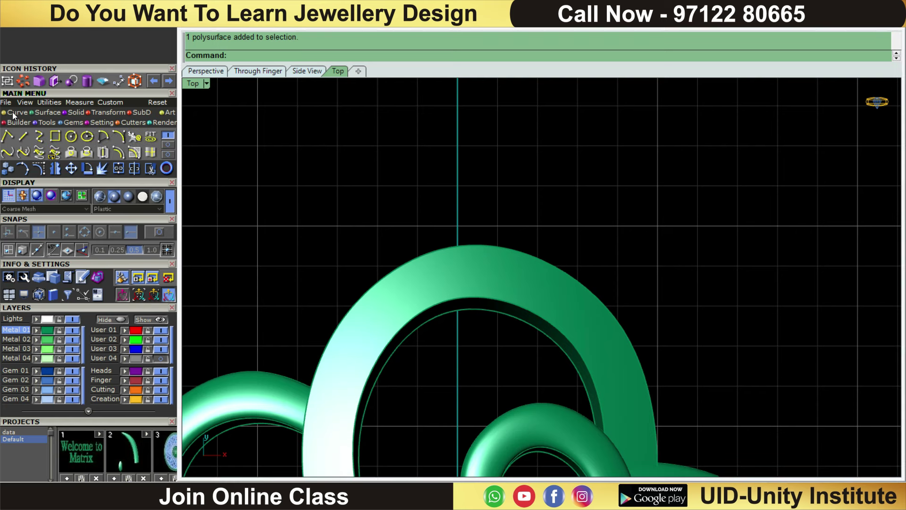
left_click(168, 146)
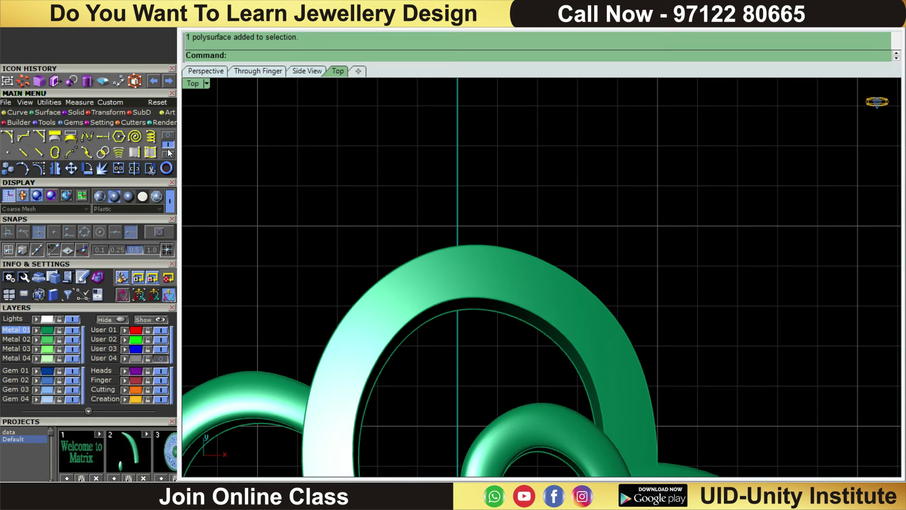
left_click(139, 149)
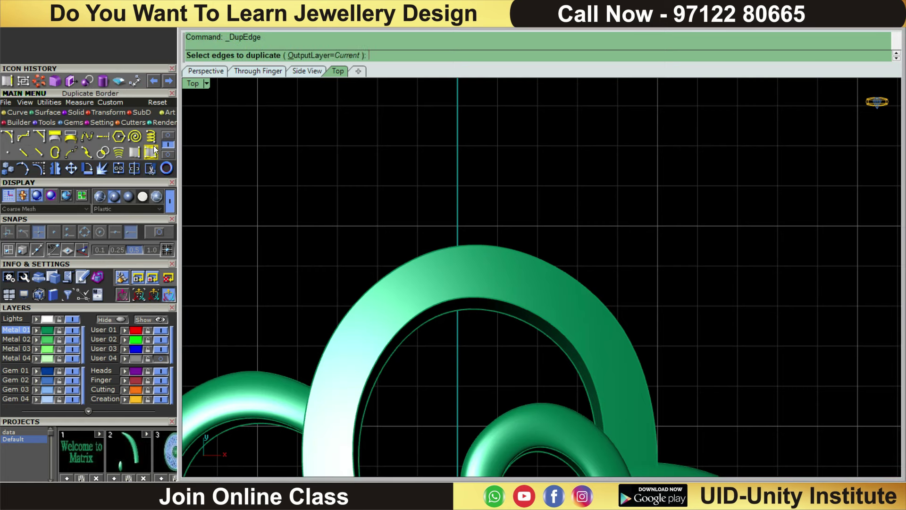
left_click(499, 246)
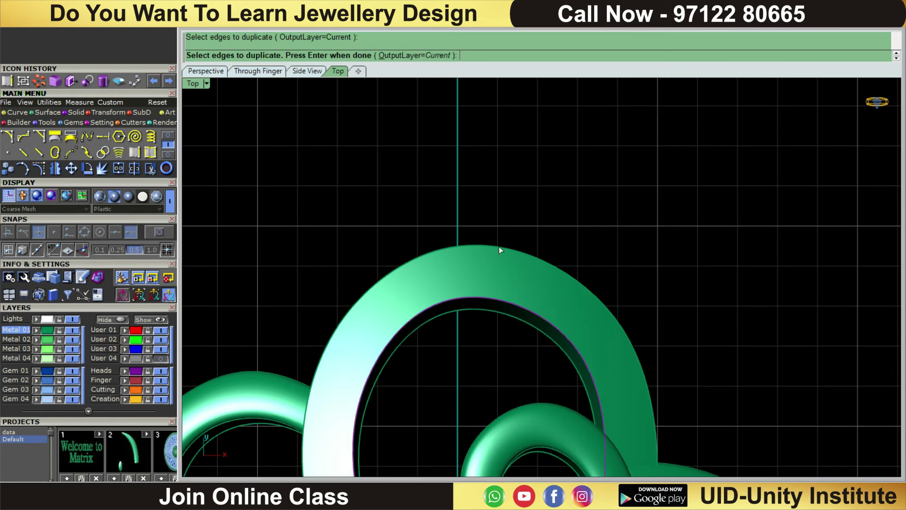
scroll(498, 245, "down", 5)
key("Return")
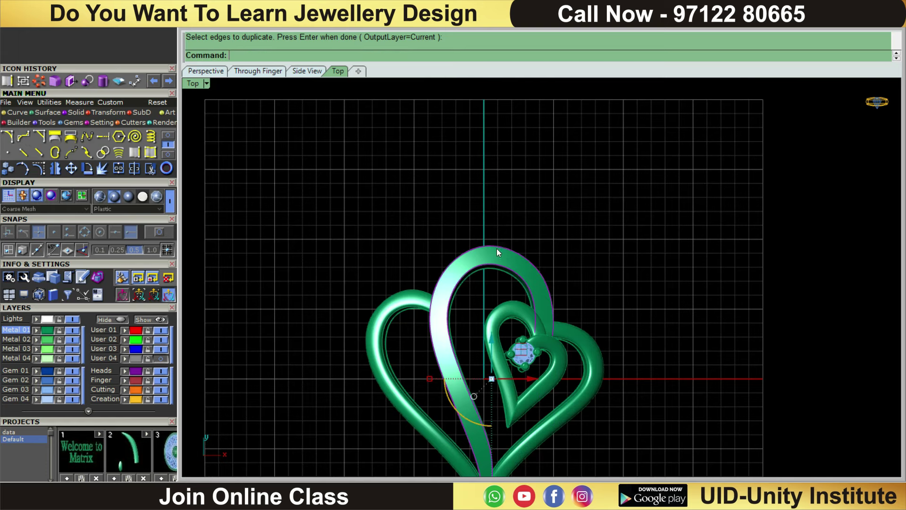
Offset the duplicated edge curve 0.15 inward along the heart band surface.
right_click_drag(596, 256, 597, 225)
scroll(575, 239, "up", 4)
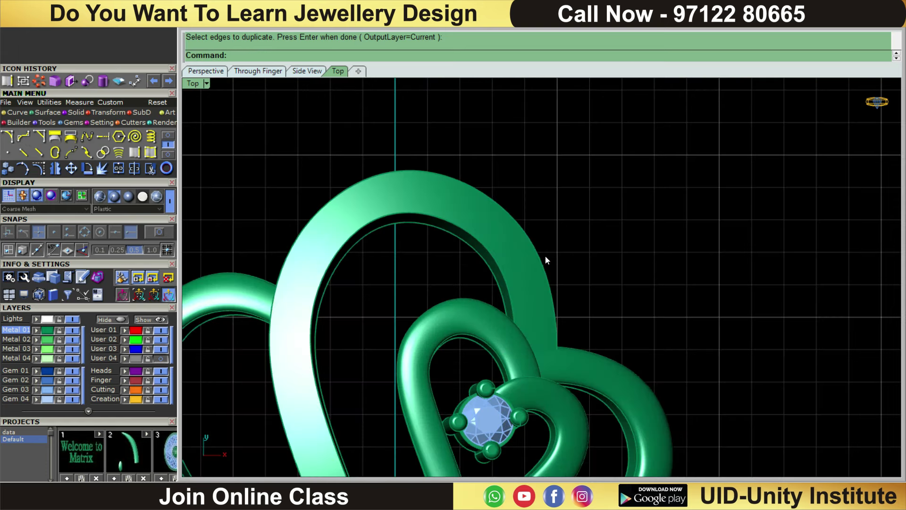
left_click(539, 256)
left_click(573, 289)
left_click(168, 136)
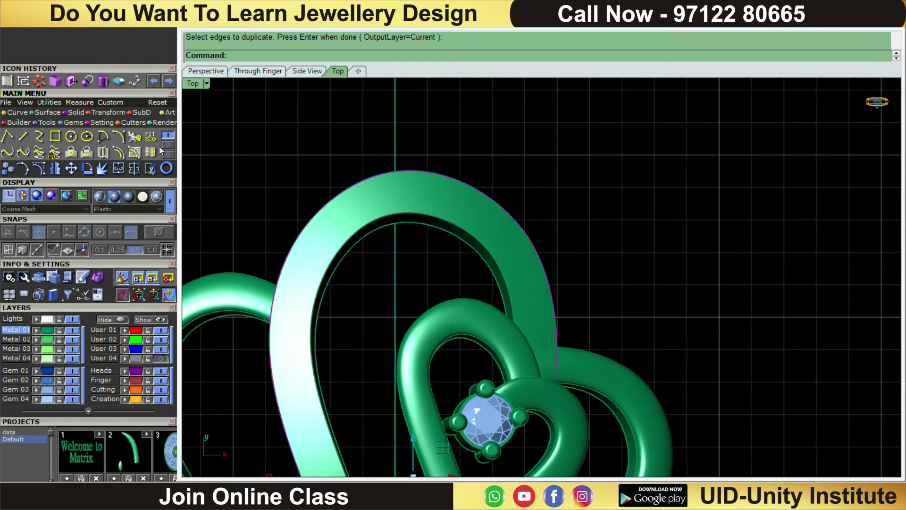
left_click(139, 155)
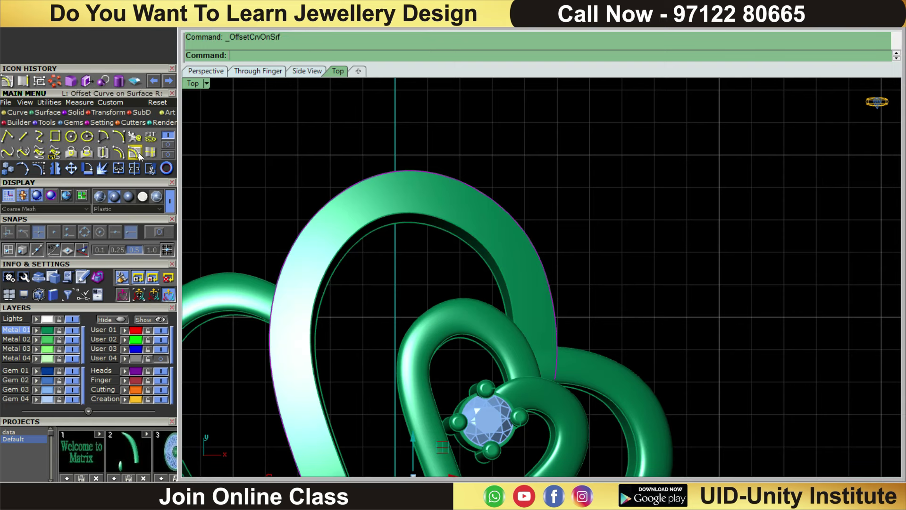
left_click(449, 203)
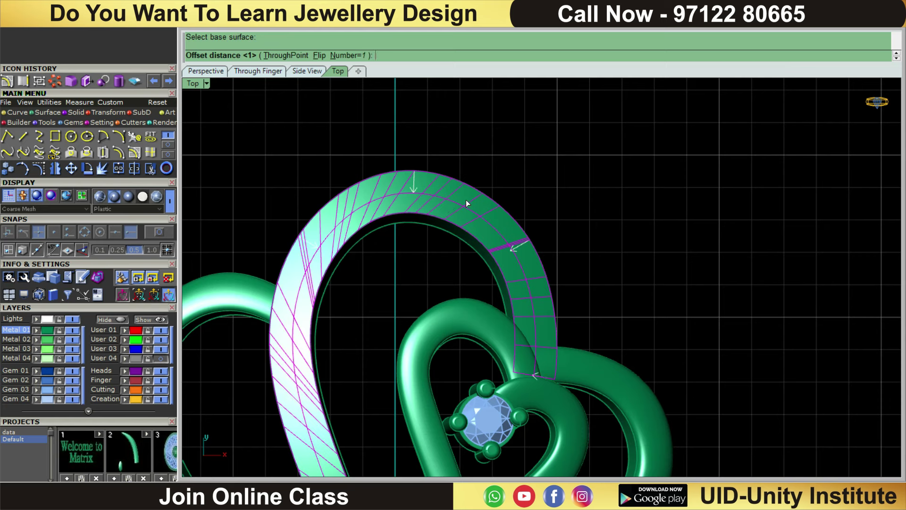
type("0.15")
key("Return")
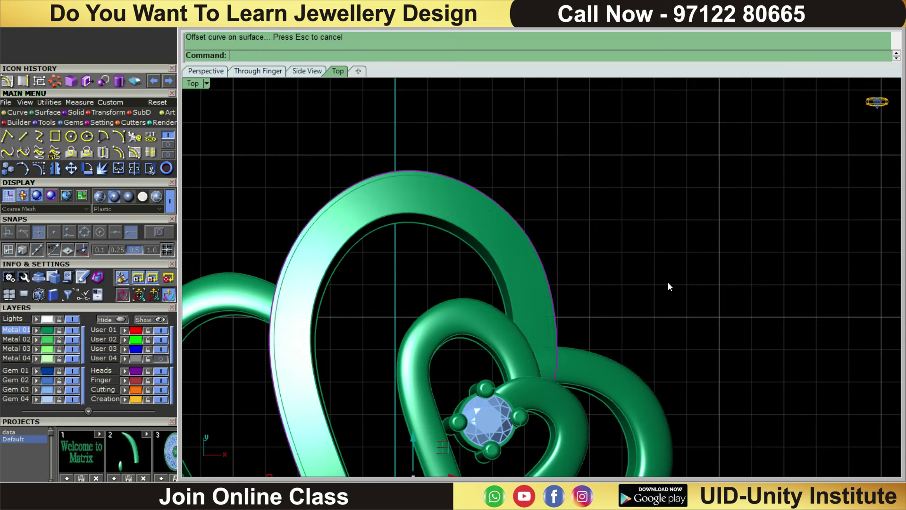
Offset the band's edge curve 0.25 inward along the same band surface.
scroll(400, 226, "up", 2)
left_click(426, 204)
left_click(465, 235)
left_click(147, 157)
left_click(375, 191)
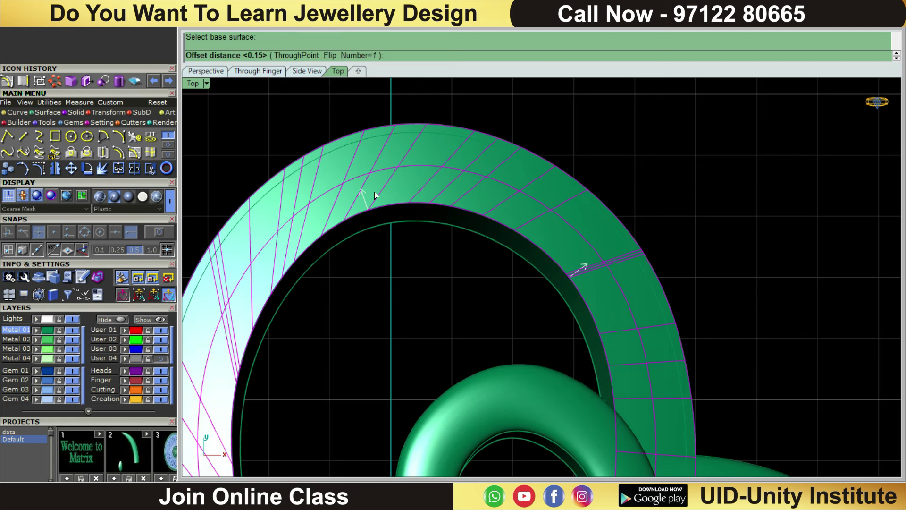
type("0.25")
key("Return")
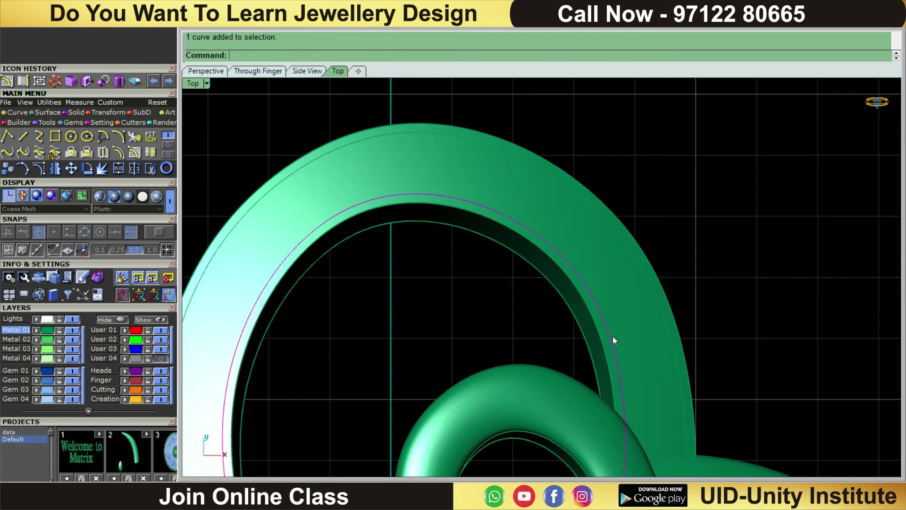
Select one of the new guide curves and zoom to inspect it.
left_click(678, 343)
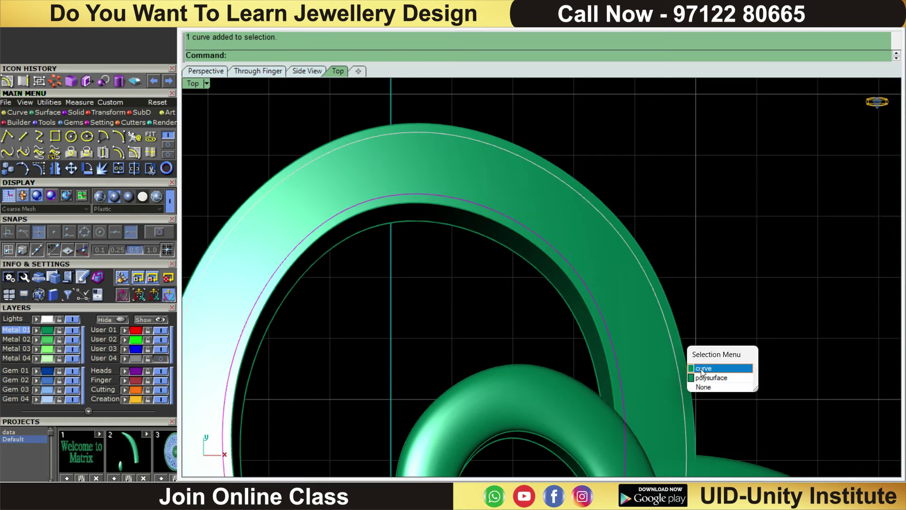
left_click(702, 368)
scroll(708, 354, "down", 3)
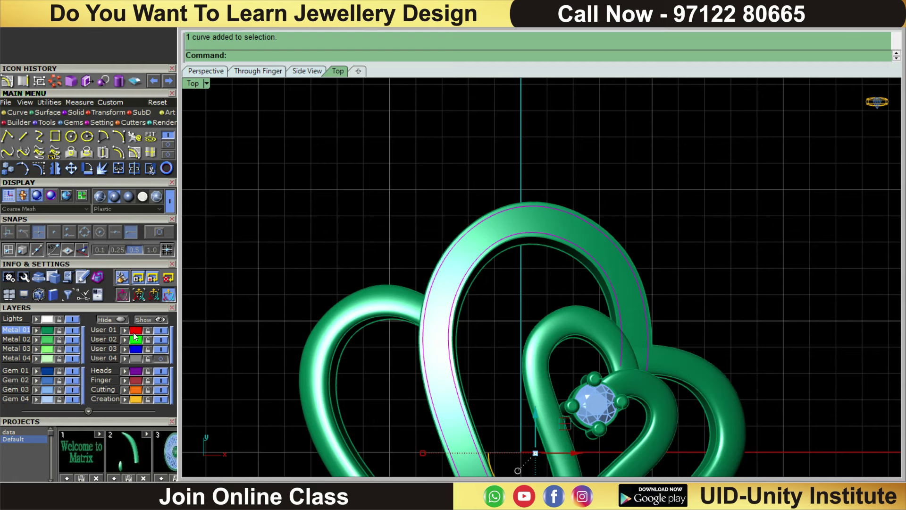
scroll(536, 169, "down", 3)
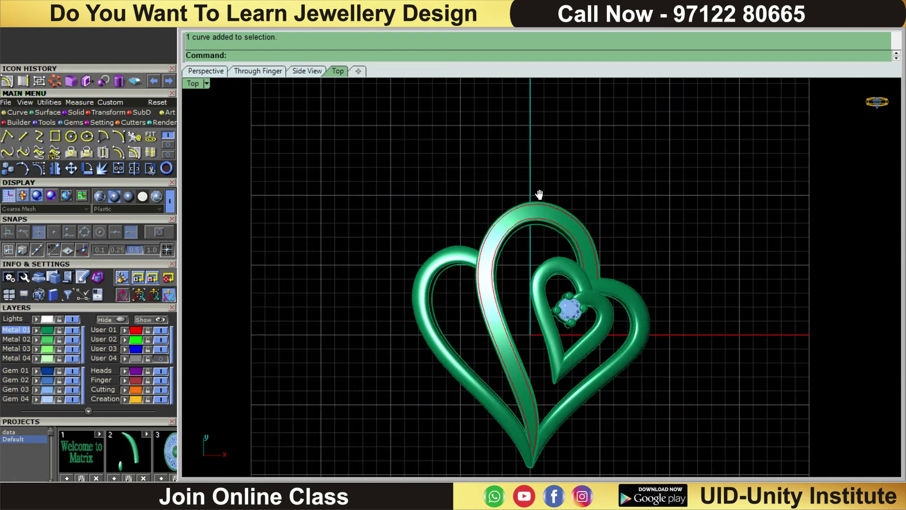
scroll(540, 194, "up", 2)
scroll(563, 233, "up", 2)
scroll(568, 224, "down", 3)
scroll(581, 203, "down", 1)
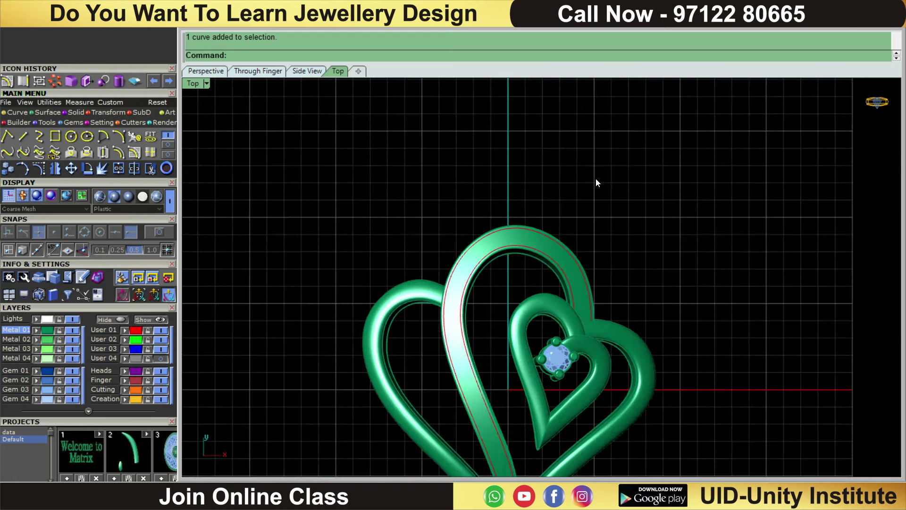
scroll(551, 257, "up", 2)
scroll(552, 257, "up", 2)
Start Gem on Surface on the outer heart and set the first stone with 0.15 spacing.
left_click(553, 257)
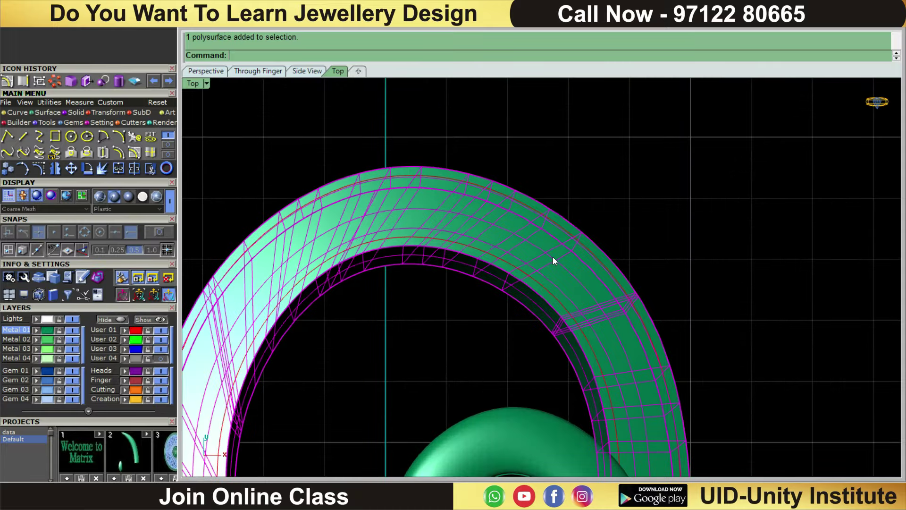
key("F6")
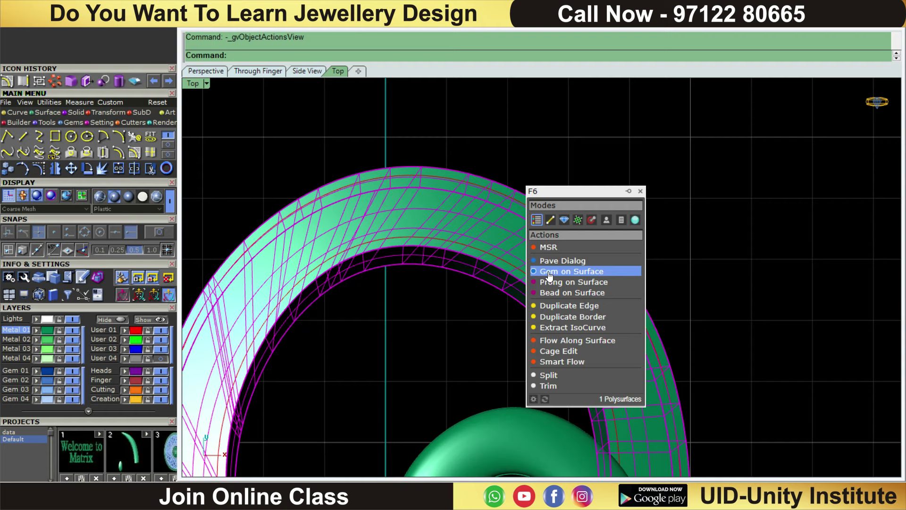
left_click(548, 276)
scroll(554, 273, "down", 2)
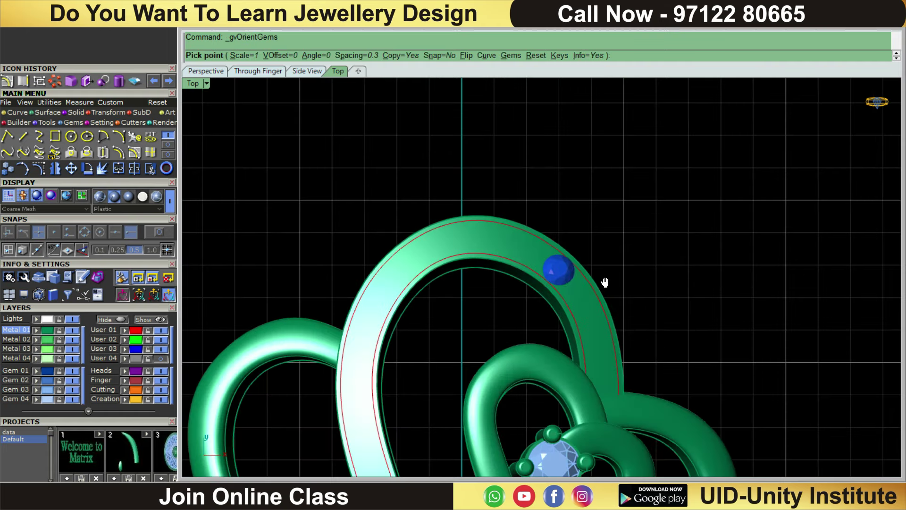
scroll(557, 295, "up", 2)
scroll(550, 300, "up", 2)
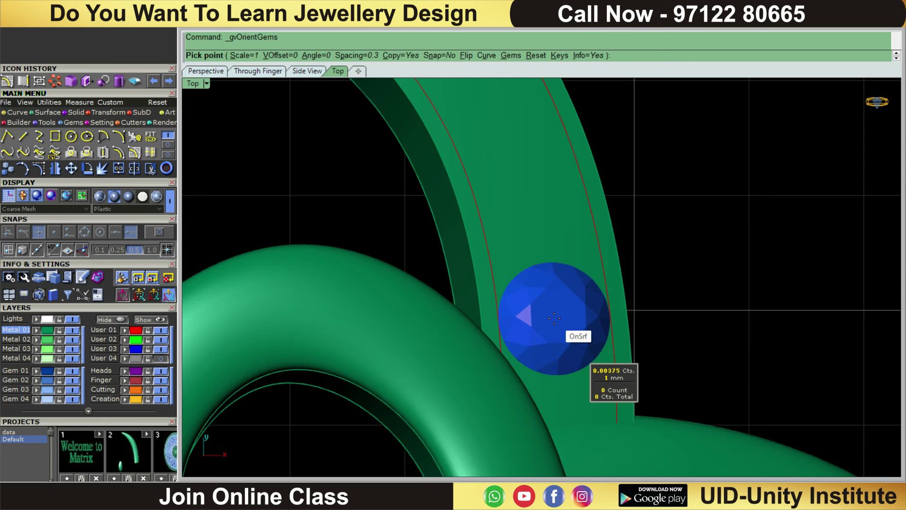
left_click(554, 318)
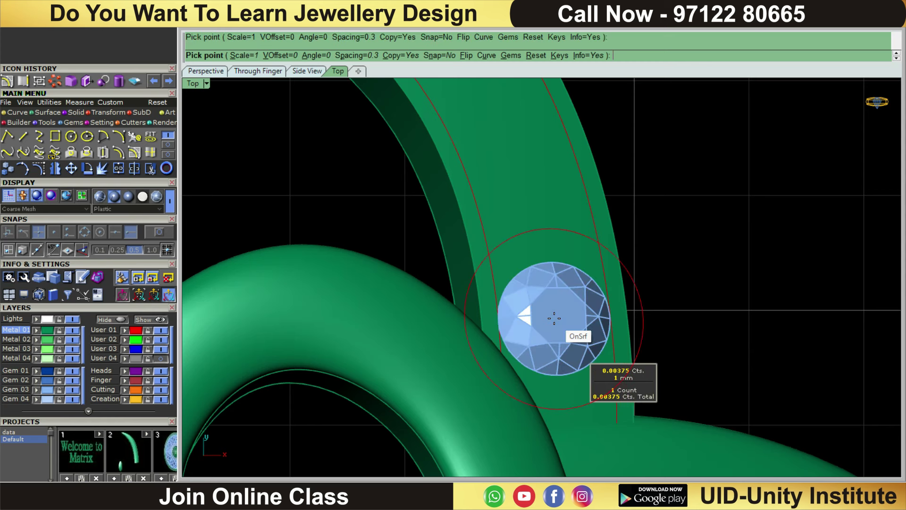
left_click(348, 56)
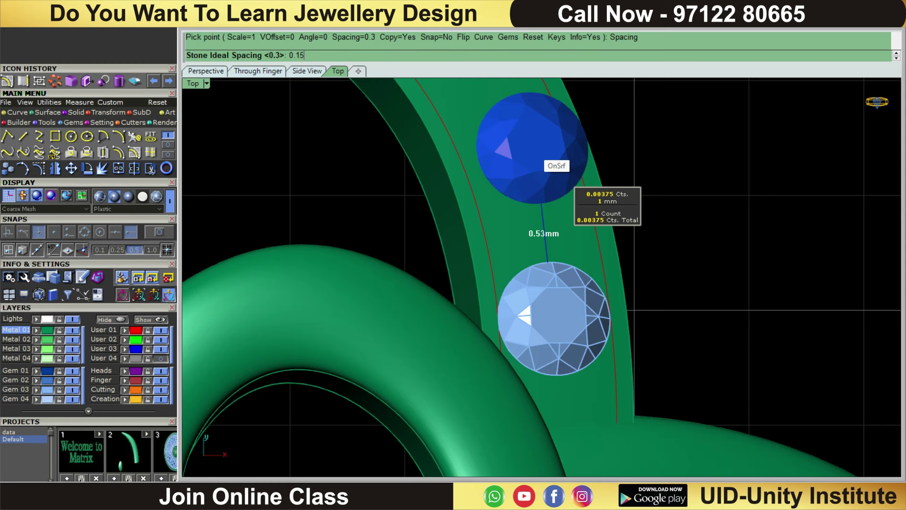
key("Return")
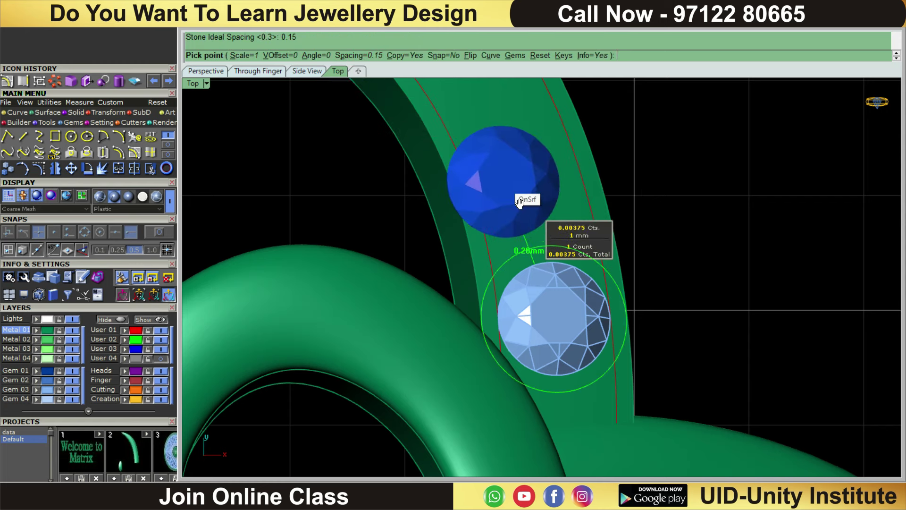
Turn on neighbour snapping and place four more stones along the band.
right_click_drag(519, 197, 574, 262)
left_click(439, 55)
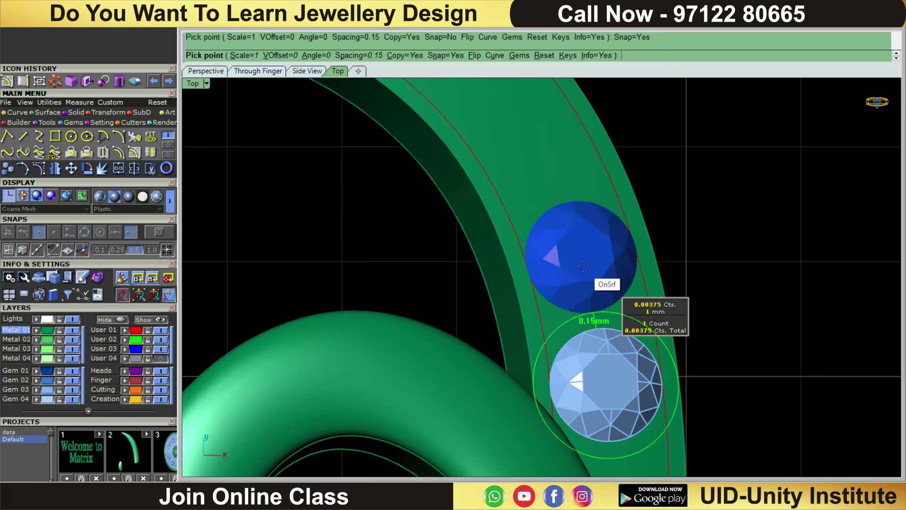
left_click(583, 266)
mouse_move(583, 266)
right_mouse_down("ctrl+shift")
mouse_move(407, 171)
mouse_move(448, 181)
right_mouse_up("ctrl+shift")
scroll(449, 182, "up", 5)
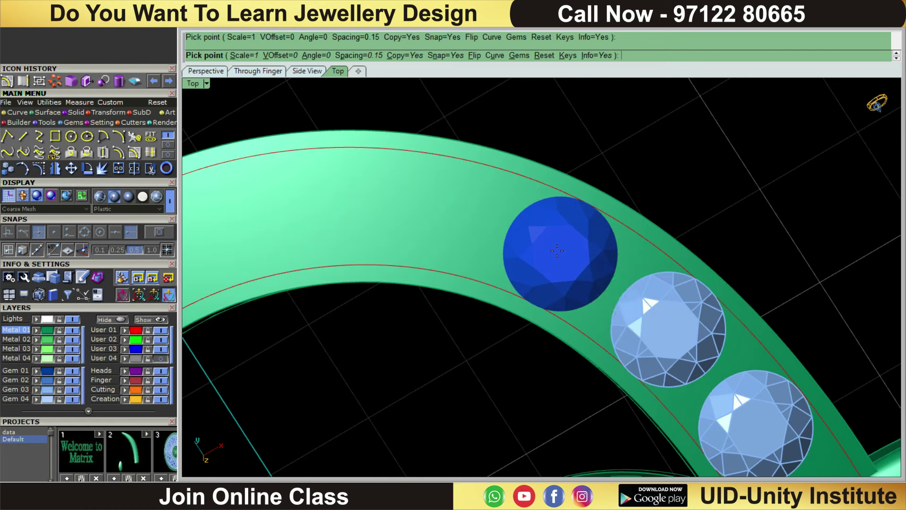
left_click(558, 252)
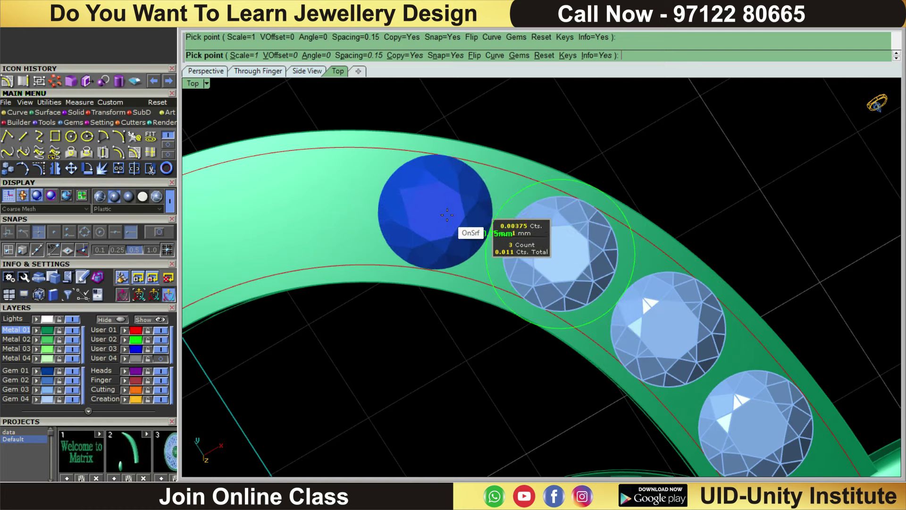
left_click(435, 211)
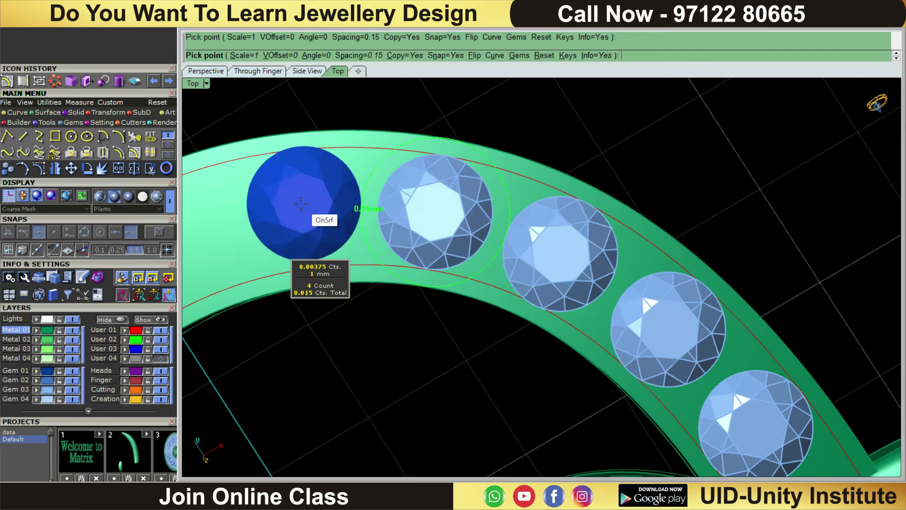
left_click(300, 203)
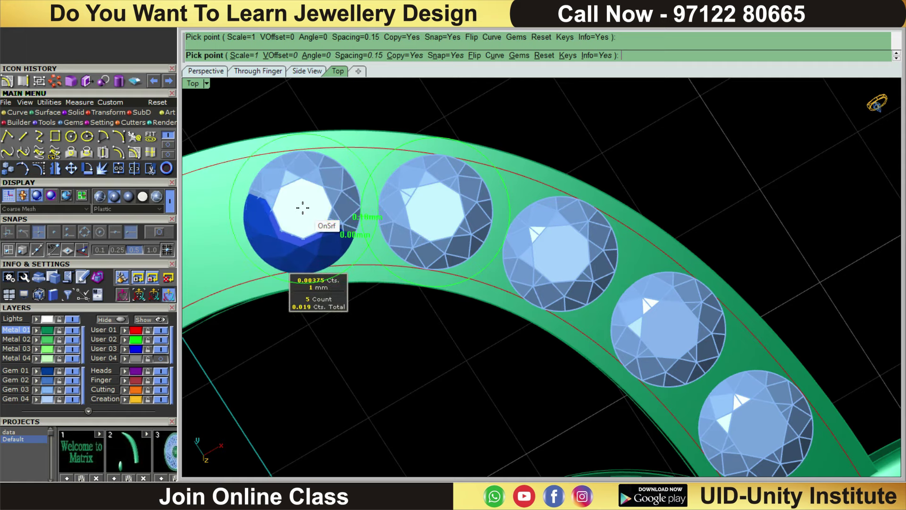
scroll(300, 203, "down", 5)
right_click_drag(303, 202, 524, 177)
scroll(524, 177, "up", 3)
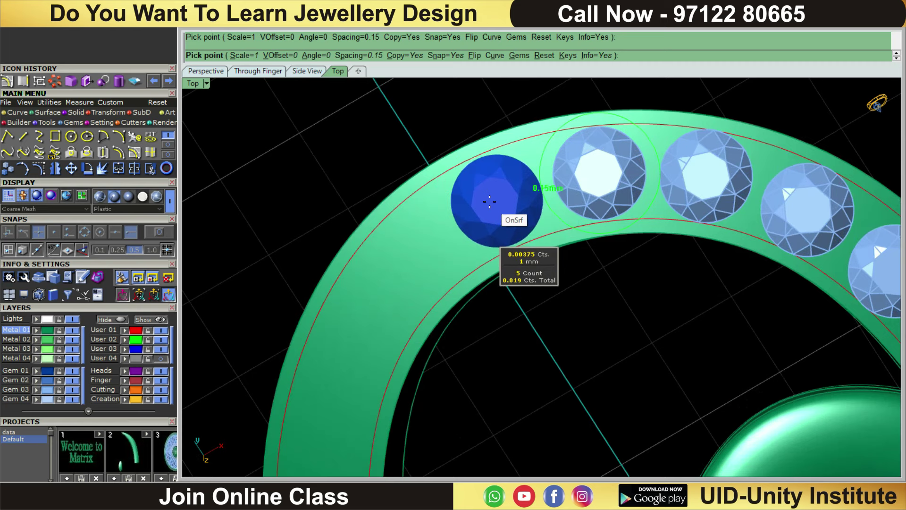
Raise gem scale to 1.1 and place five more stones down the band.
key("Up")
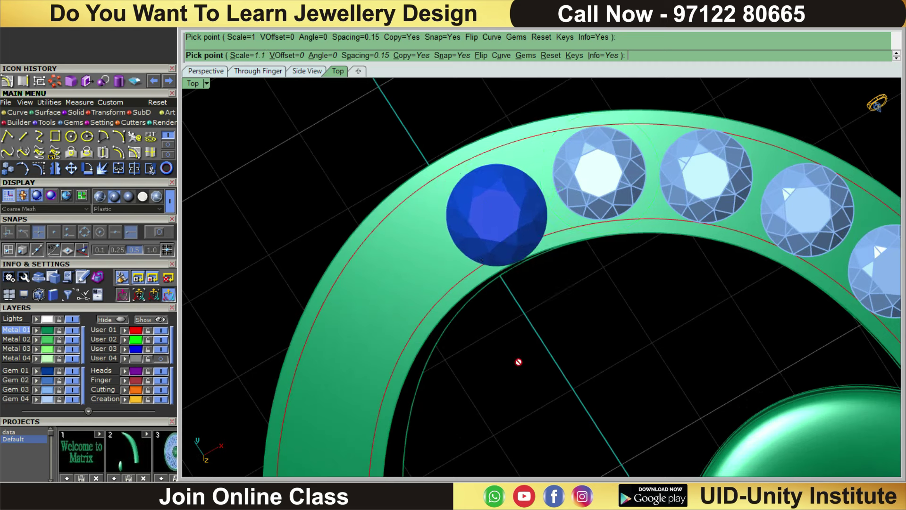
left_click(489, 205)
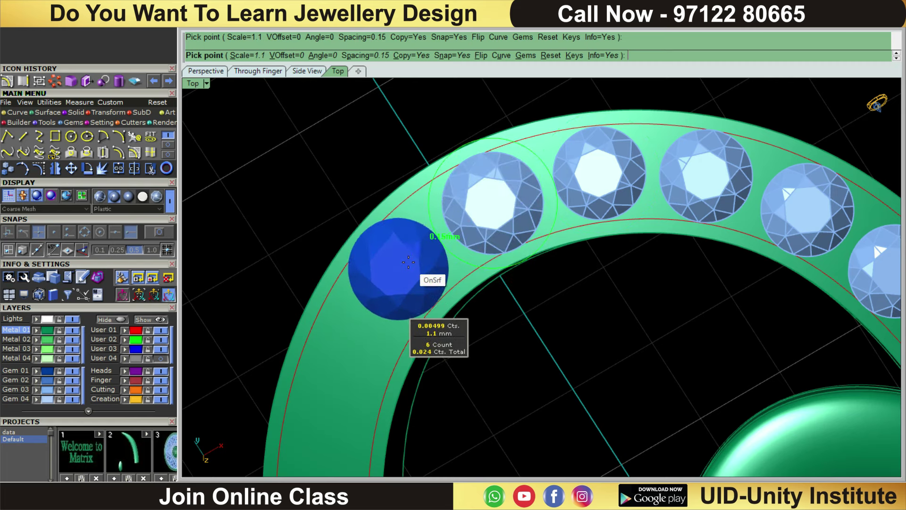
left_click(408, 266)
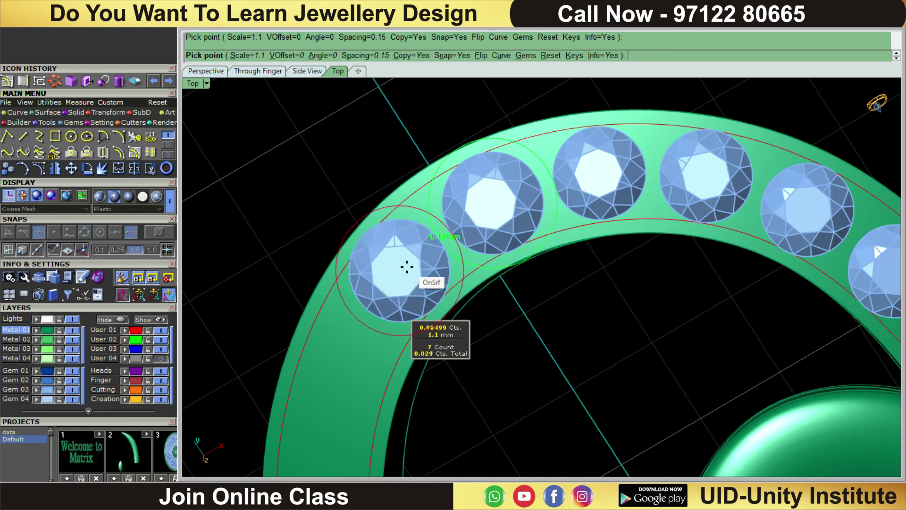
left_click(346, 366)
scroll(346, 366, "down", 5)
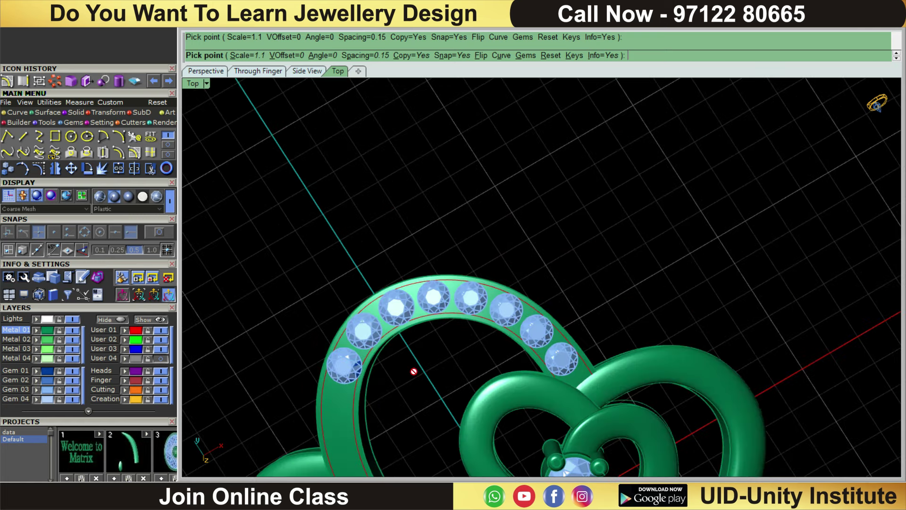
scroll(427, 315, "up", 2)
scroll(405, 246, "up", 3)
scroll(396, 217, "up", 2)
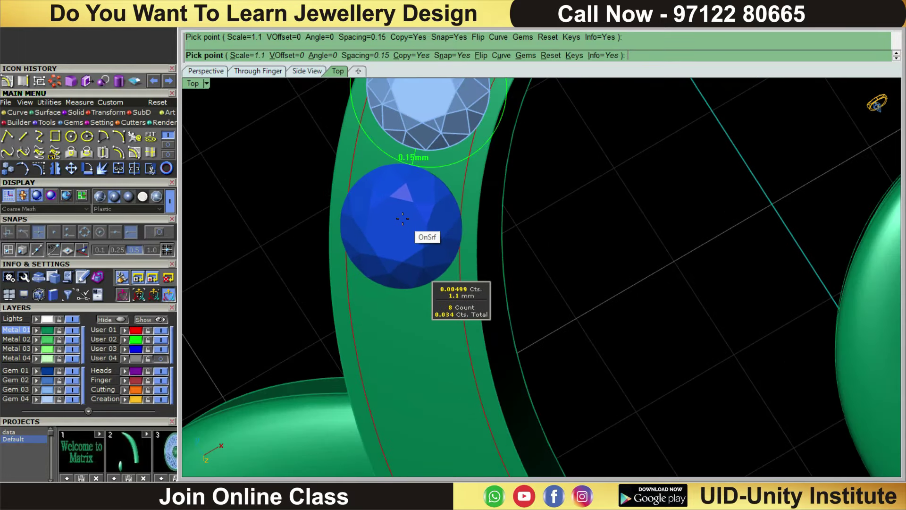
left_click(402, 219)
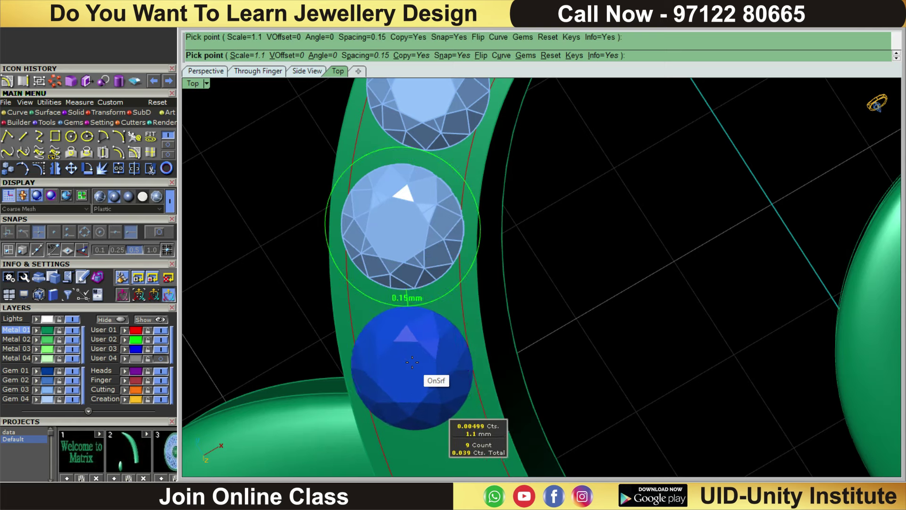
left_click(414, 362)
scroll(414, 362, "down", 2)
scroll(441, 191, "down", 3)
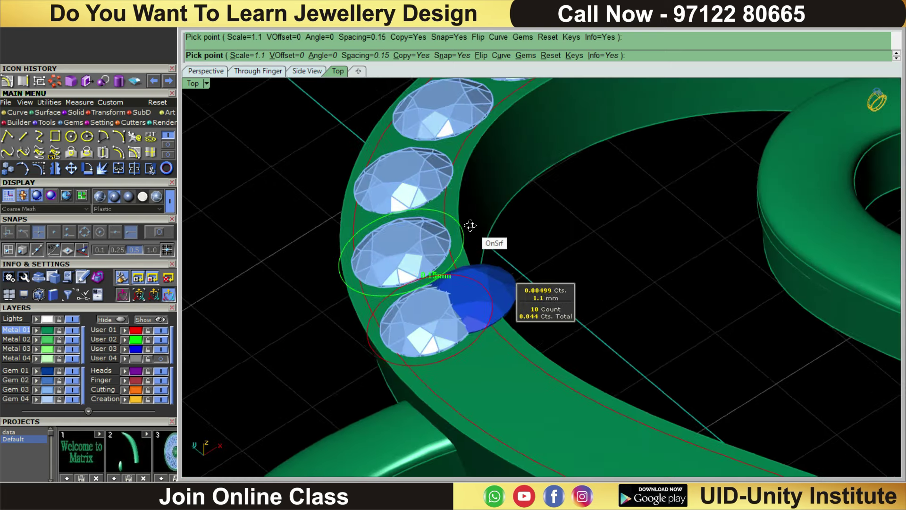
mouse_move(485, 300)
right_mouse_down()
mouse_move(510, 324)
mouse_move(568, 322)
mouse_move(491, 222)
right_mouse_up()
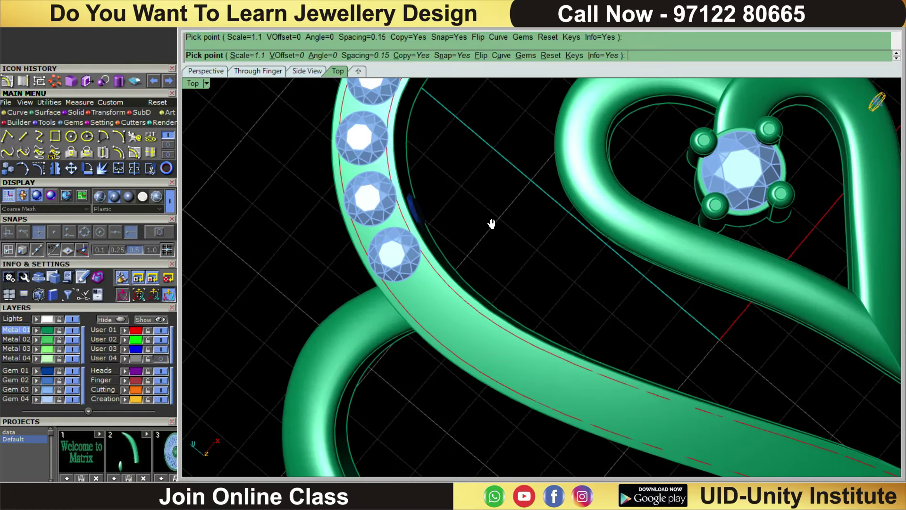
scroll(447, 305, "up", 3)
scroll(427, 322, "up", 2)
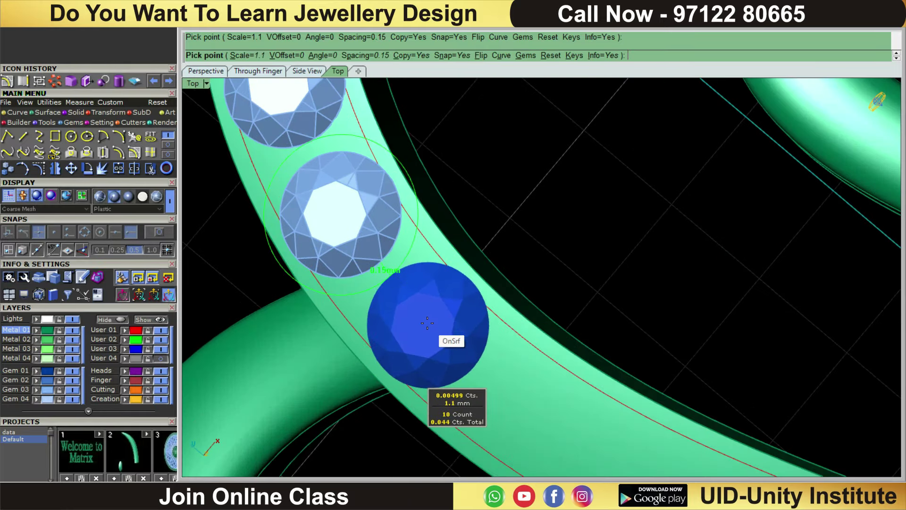
Drop the gem size to 1 mm and place four gems along the band.
key("Down")
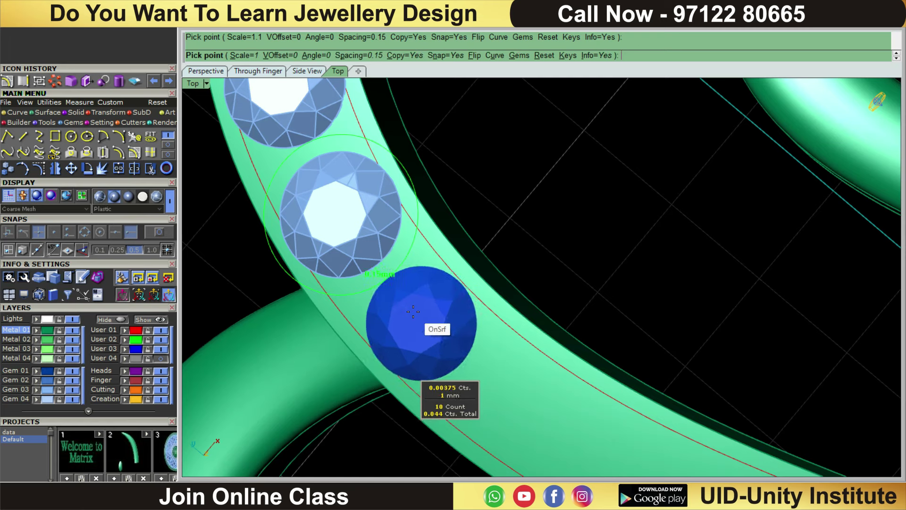
left_click(413, 310)
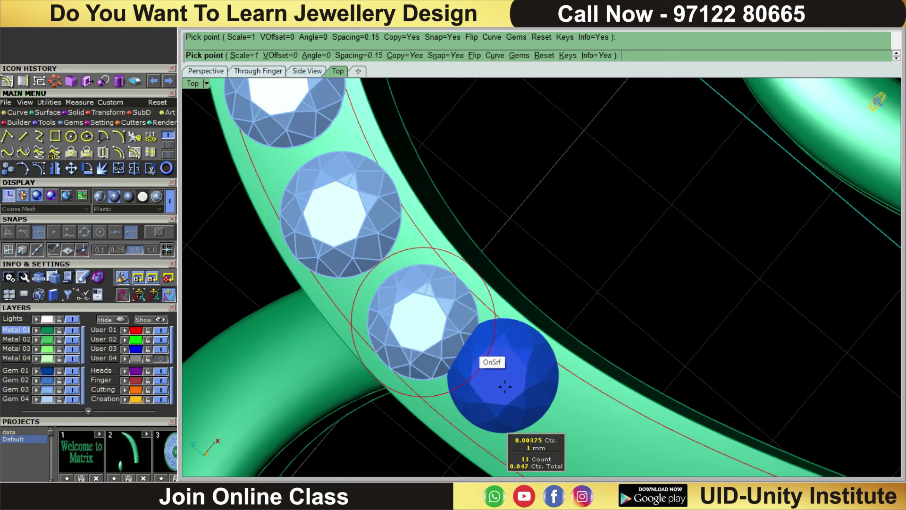
left_click(514, 404)
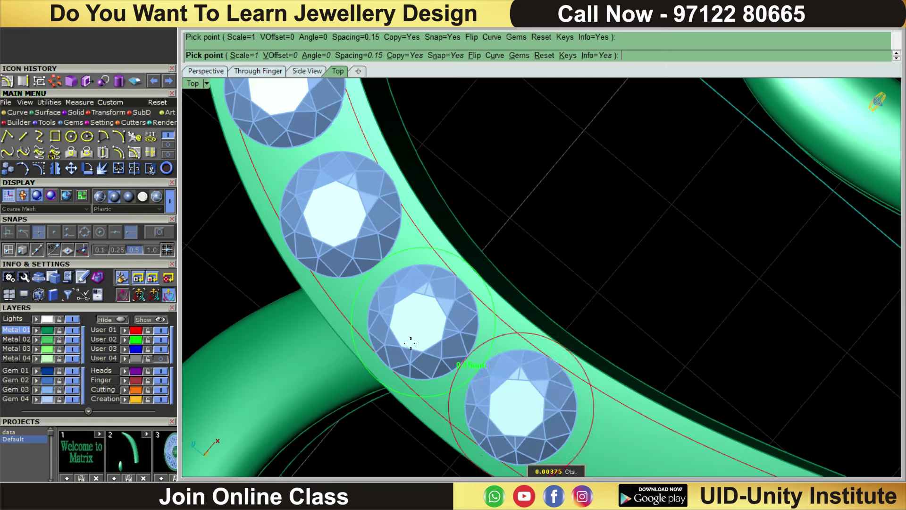
scroll(451, 271, "down", 2)
scroll(401, 265, "up", 1)
scroll(415, 285, "up", 3)
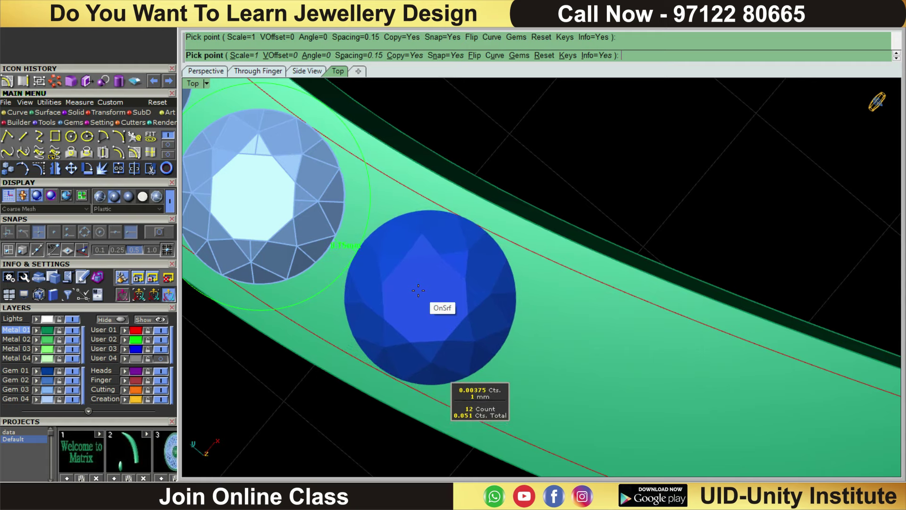
left_click(418, 290)
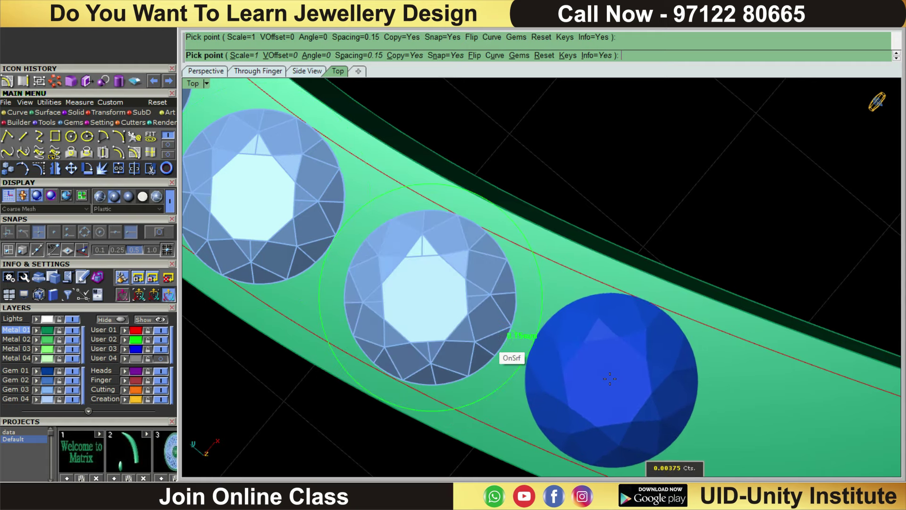
left_click(609, 380)
scroll(609, 377, "down", 3)
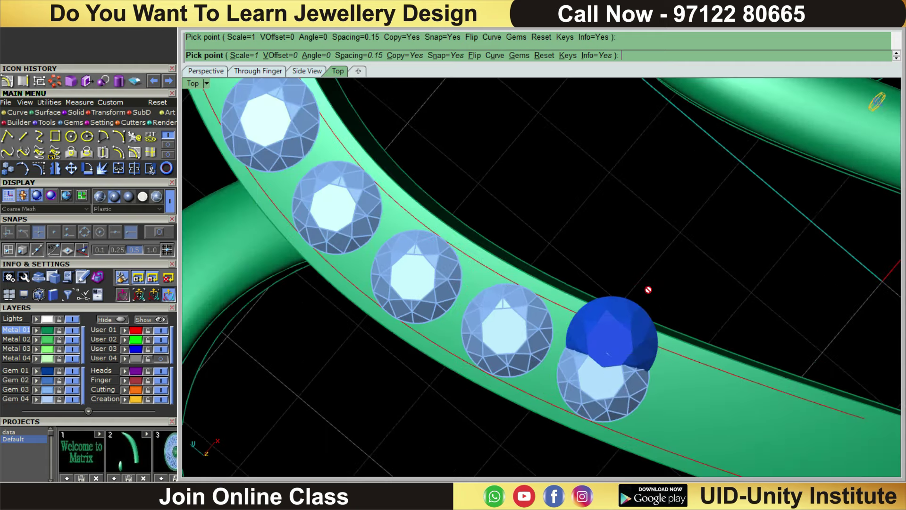
right_click_drag(614, 349, 371, 154)
scroll(371, 155, "up", 3)
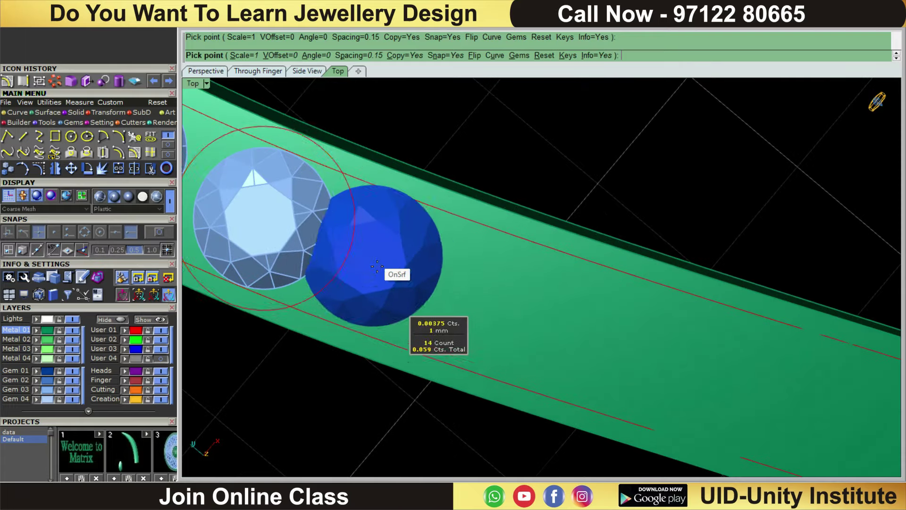
Continue placing six 1 mm gems along the band toward the heart's tip.
left_click(409, 274)
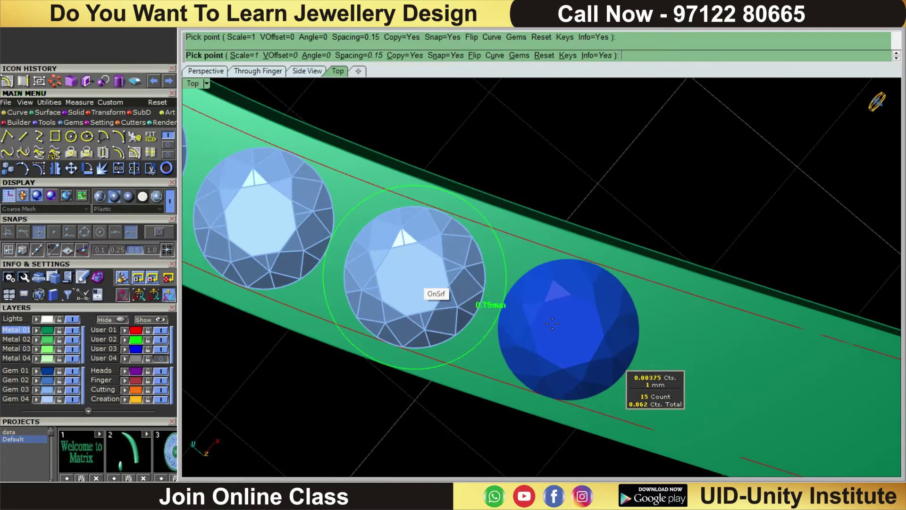
left_click(552, 324)
scroll(553, 324, "down", 3)
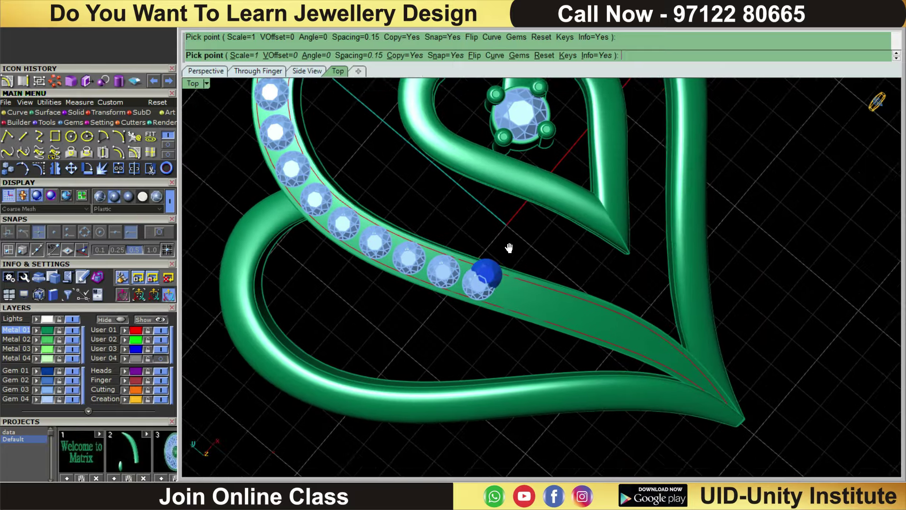
scroll(506, 251, "up", 2)
scroll(472, 267, "up", 2)
scroll(452, 310, "up", 2)
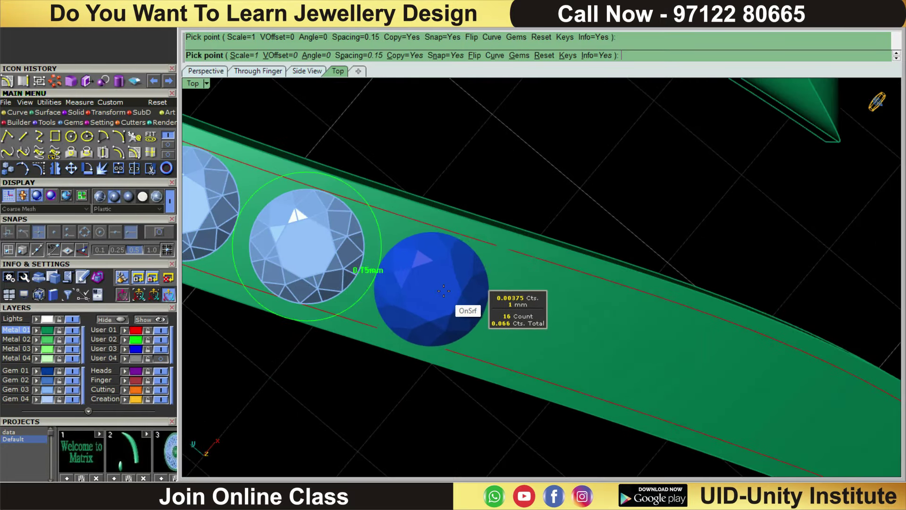
left_click(444, 288)
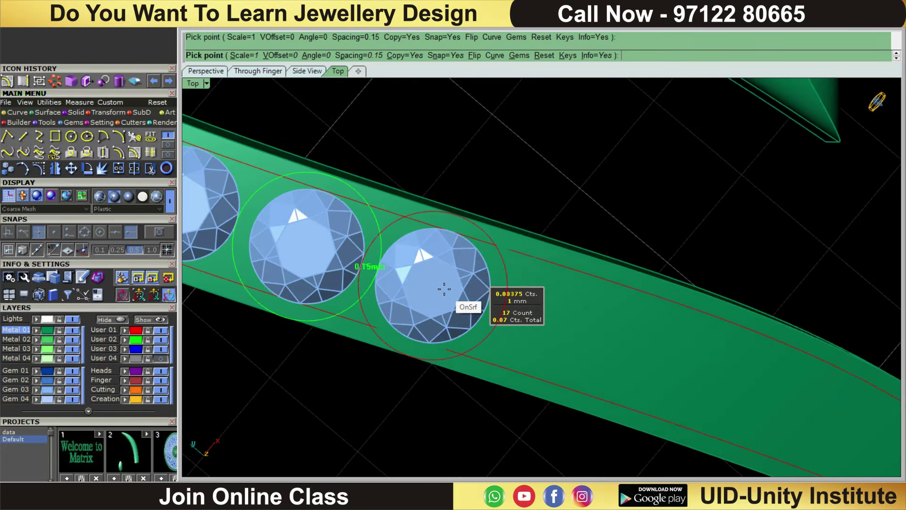
left_click(549, 321)
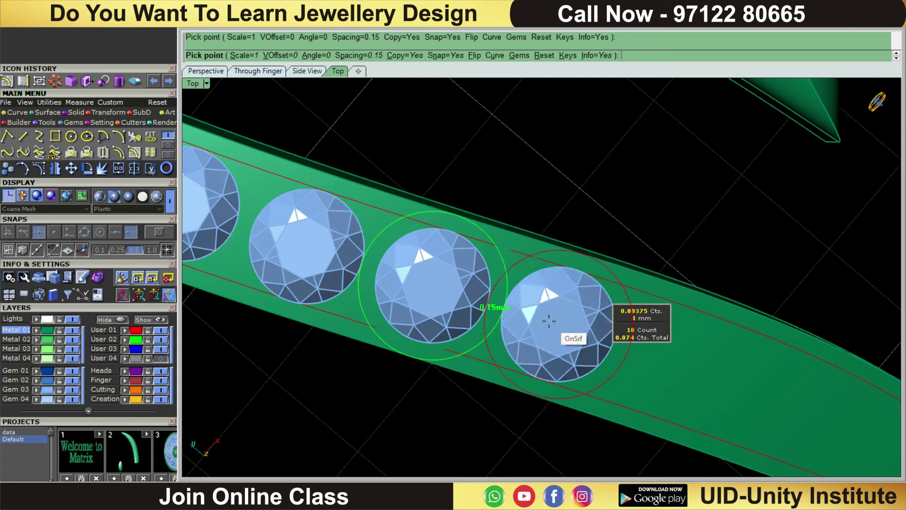
scroll(547, 324, "down", 2)
mouse_move(548, 324)
right_mouse_down()
mouse_move(579, 272)
mouse_move(481, 295)
right_mouse_up()
scroll(495, 307, "up", 2)
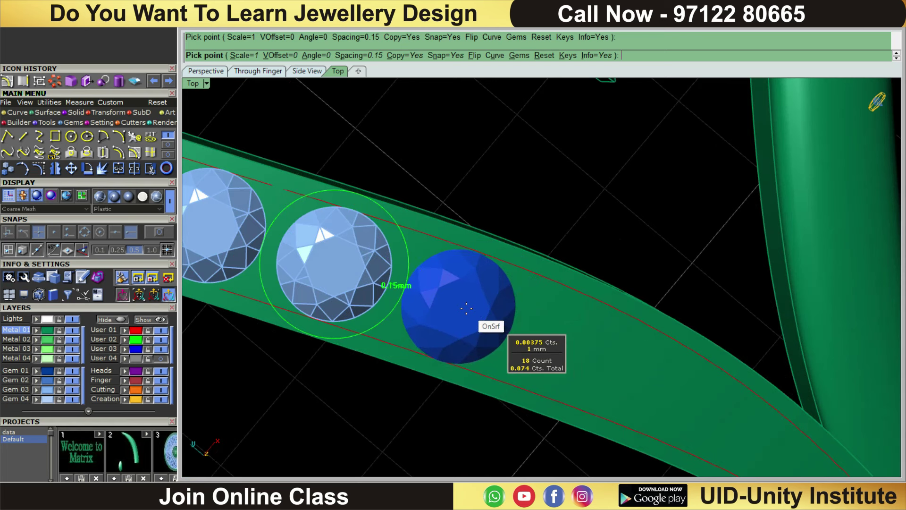
left_click(466, 309)
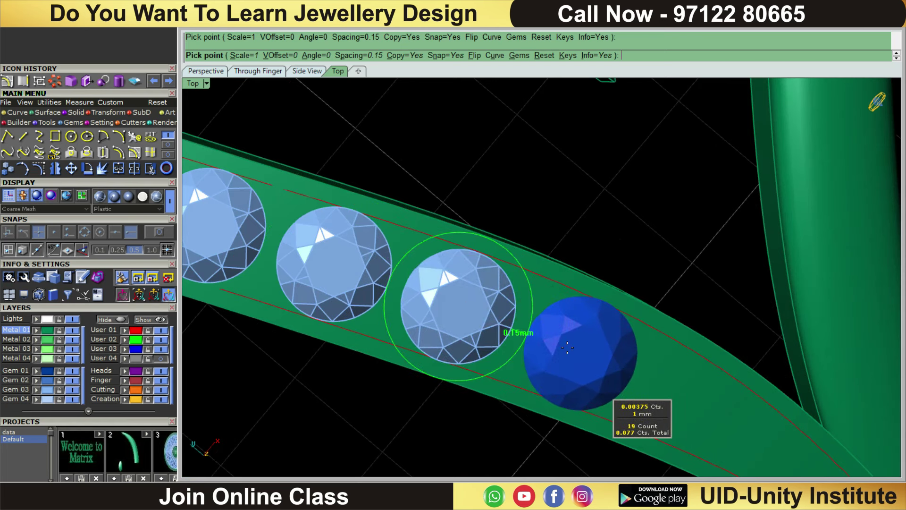
left_click(567, 347)
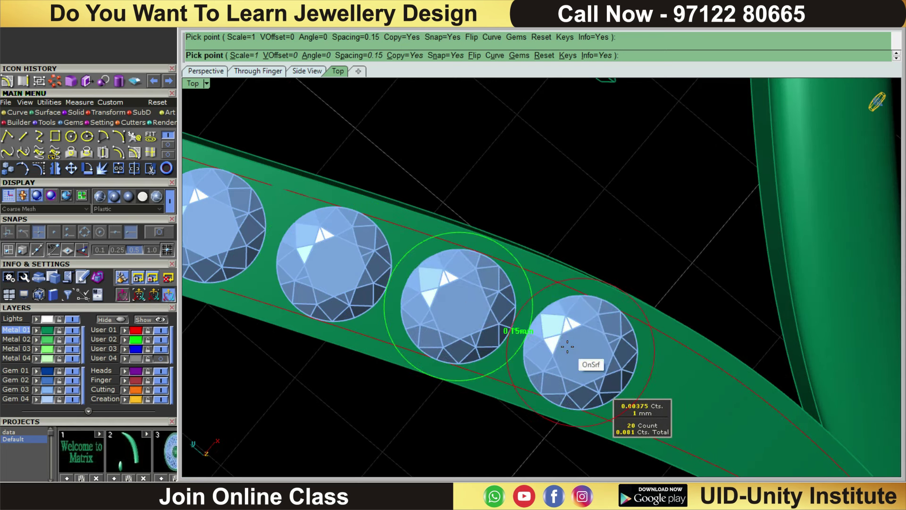
Place the final 0.9 mm gem near the tip and end gem placement.
scroll(451, 283, "down", 1)
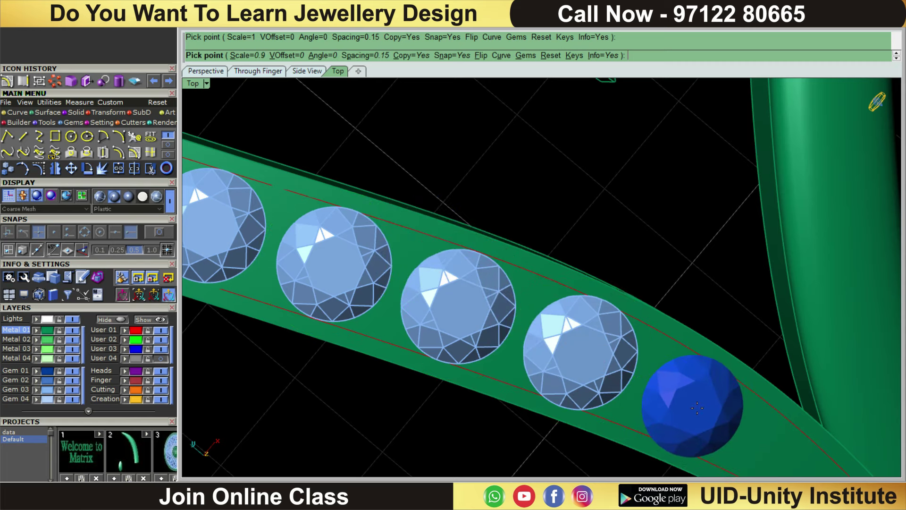
left_click(697, 407)
scroll(697, 407, "down", 2)
scroll(694, 398, "down", 2)
scroll(694, 397, "down", 2)
right_click(695, 397)
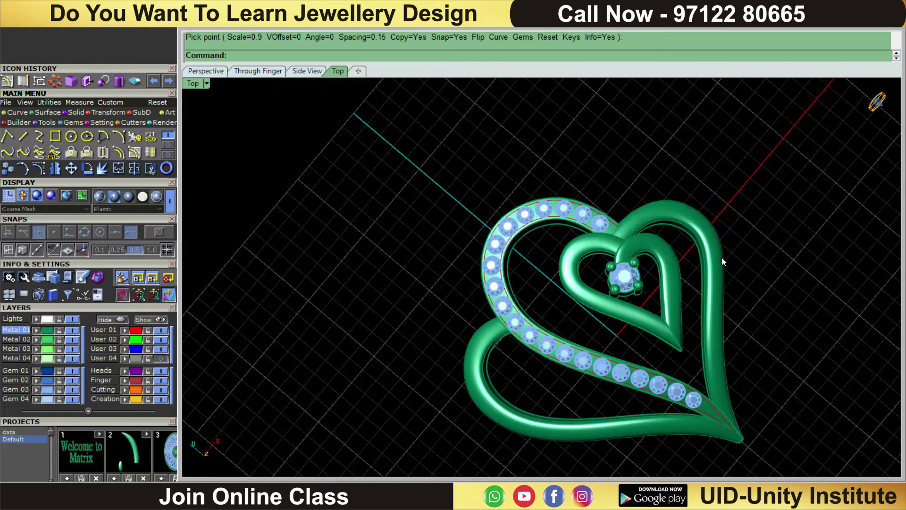
Select all gems except the centre stone.
scroll(606, 308, "up", 3)
scroll(540, 259, "up", 2)
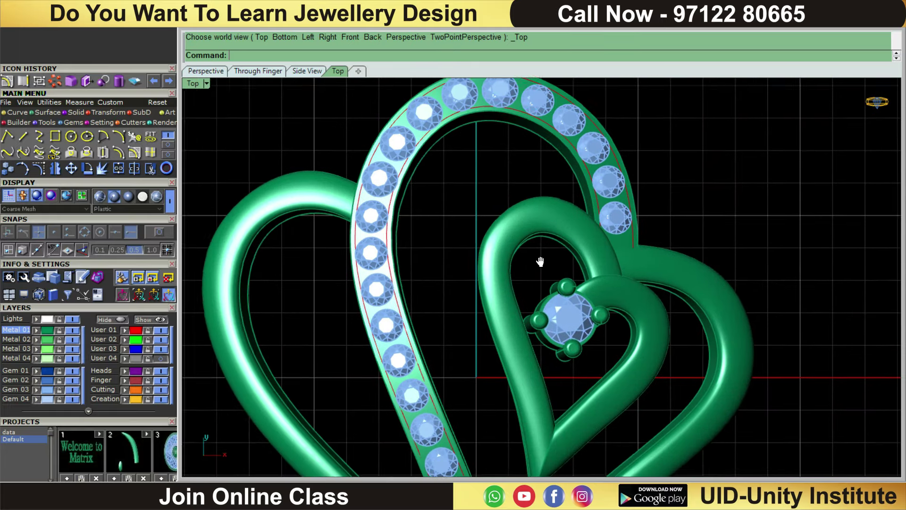
left_click(49, 390)
left_click(556, 276, "ctrl")
scroll(557, 277, "down", 3)
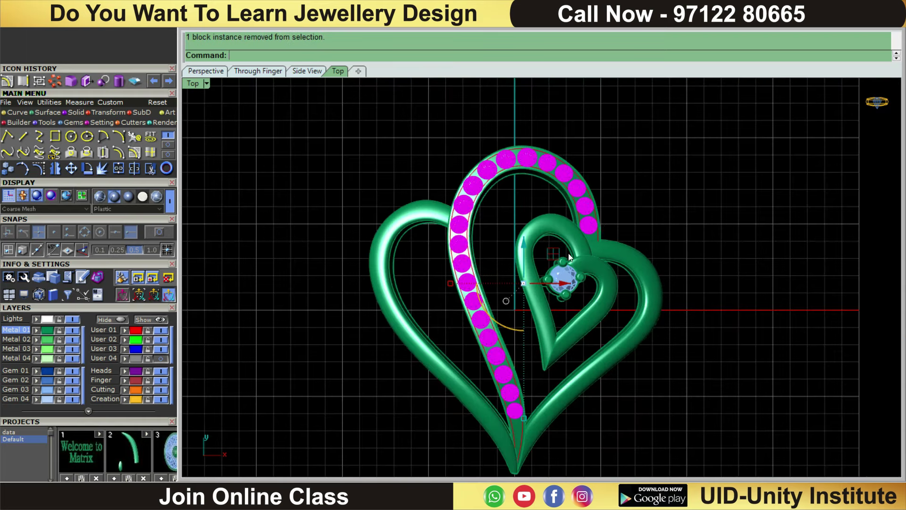
Group the selected pavé gems and select the new group.
left_click(50, 103)
left_click(7, 153)
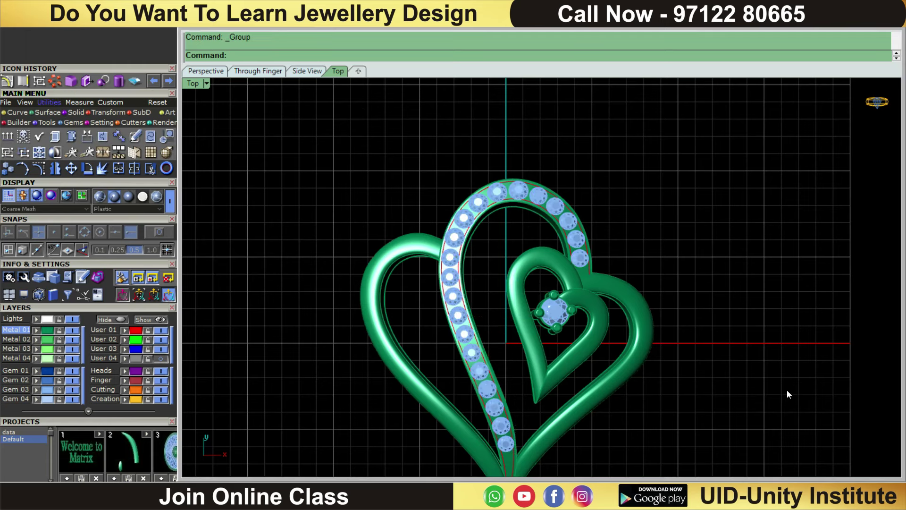
scroll(564, 283, "up", 3)
scroll(564, 282, "up", 2)
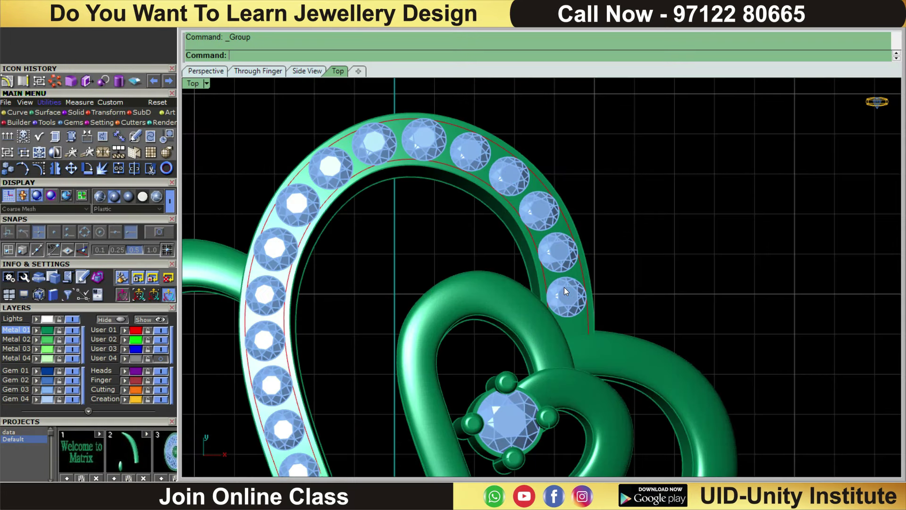
left_click(565, 288)
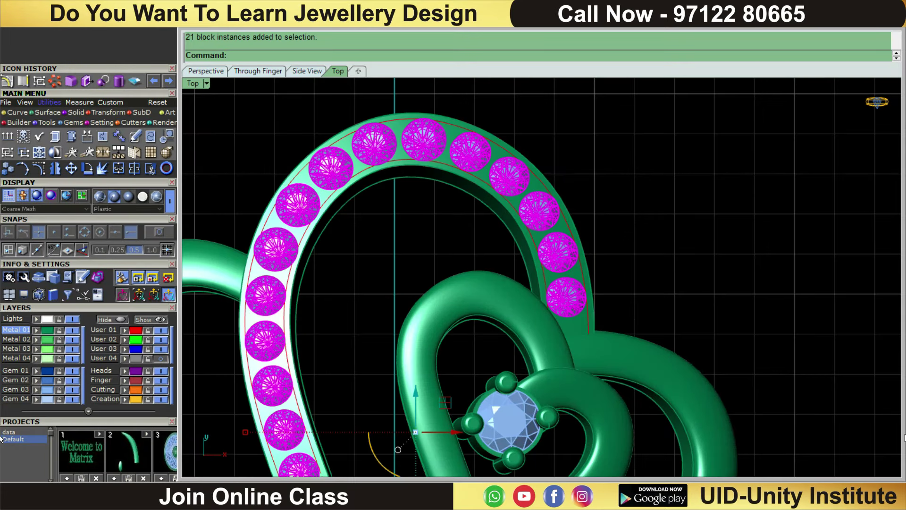
Generate gem cutters beneath the grouped pavé stones, then return to top view.
key("F6")
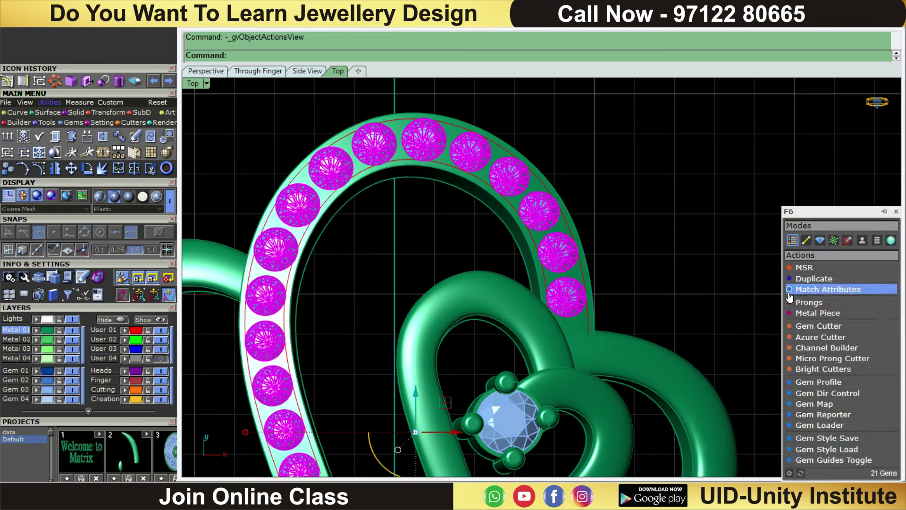
left_click(818, 326)
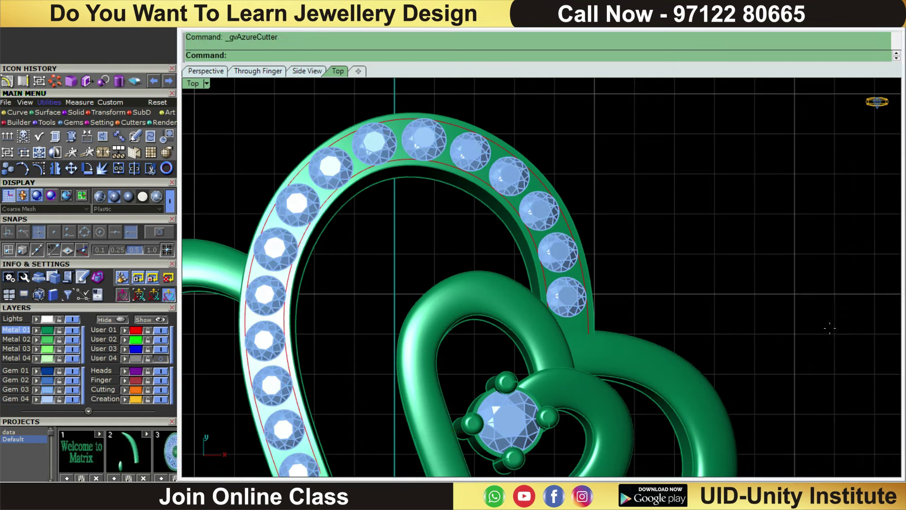
mouse_move(815, 346)
right_mouse_down("ctrl+shift")
mouse_move(688, 245)
mouse_move(575, 136)
mouse_move(571, 91)
mouse_move(129, 344)
right_mouse_up("ctrl+shift")
scroll(259, 315, "up", 5)
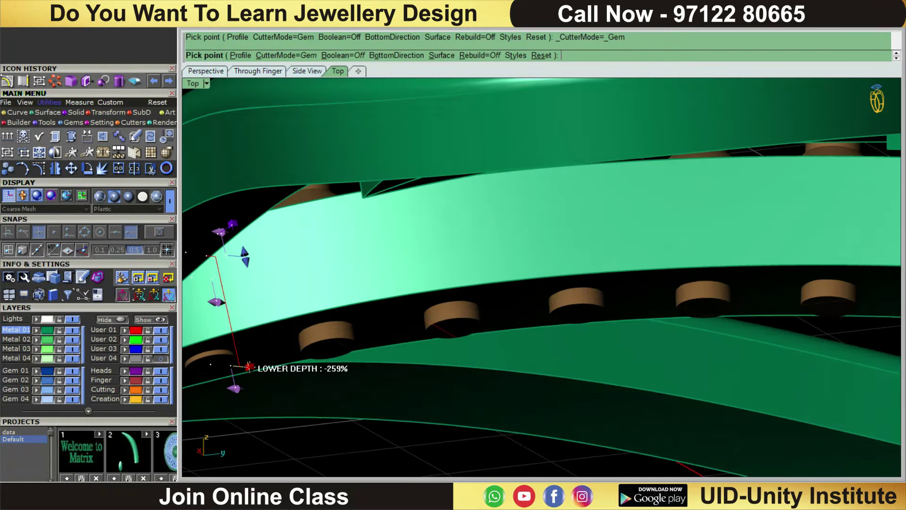
right_click_drag(249, 367, 363, 382, "ctrl+shift")
scroll(364, 381, "down", 3)
scroll(363, 381, "down", 4)
scroll(363, 382, "down", 2)
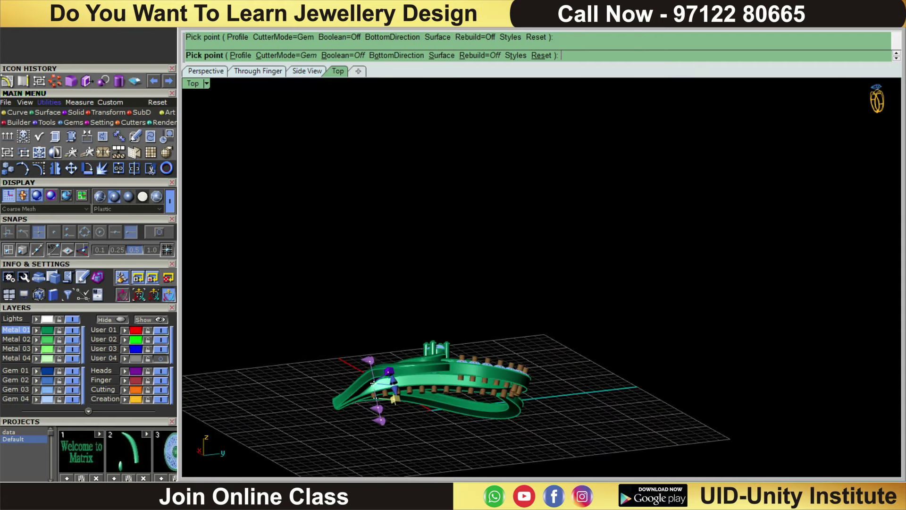
key("Return")
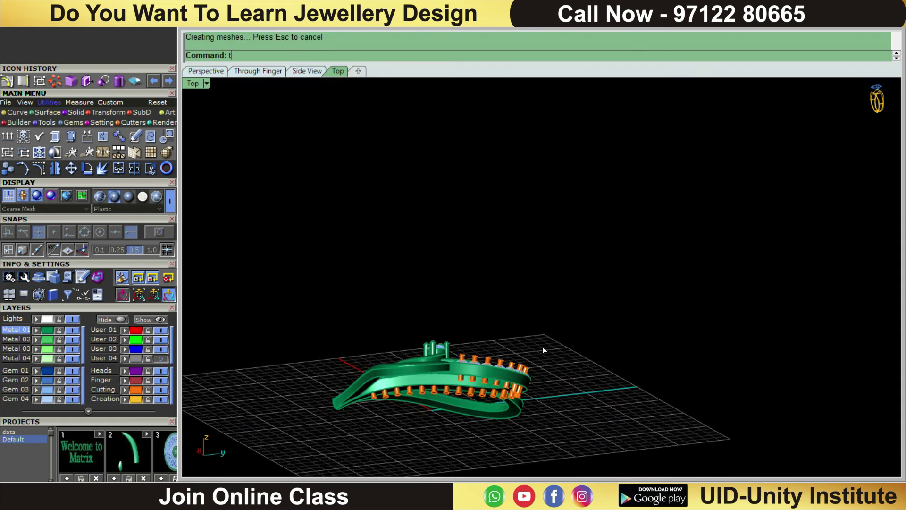
type("op")
key("Return")
Select the outer heart band polysurface for a Boolean Difference.
scroll(536, 341, "up", 3)
left_click(638, 318)
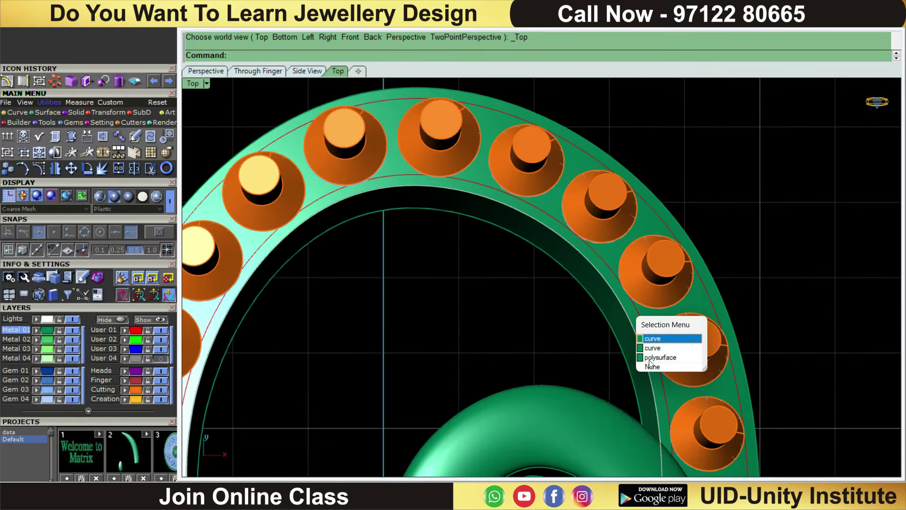
left_click(656, 357)
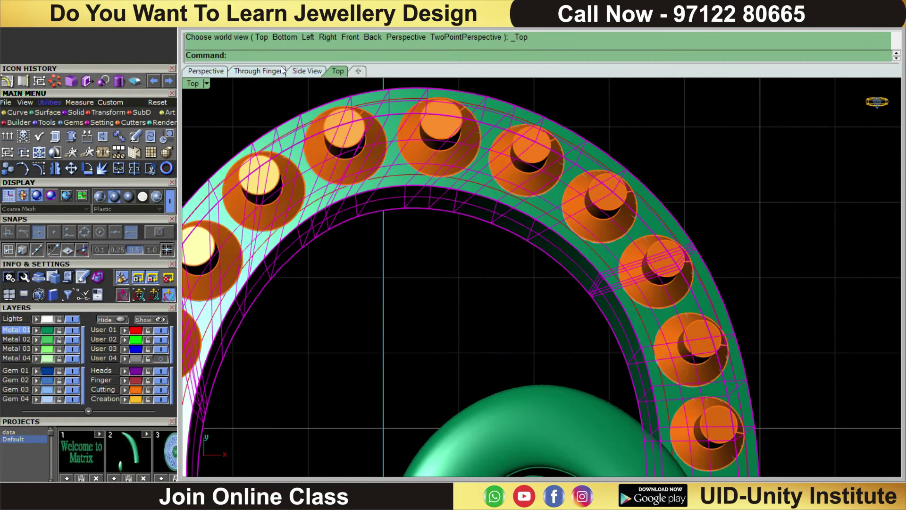
left_click(70, 113)
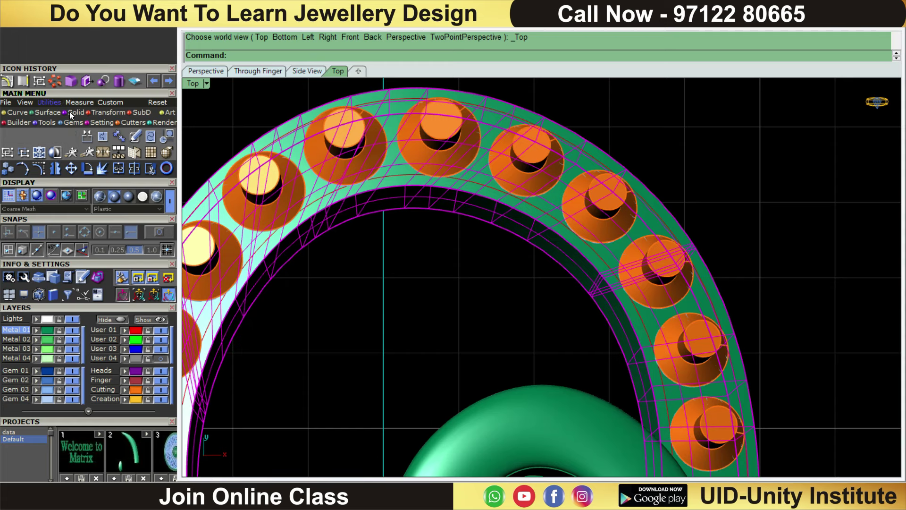
left_click(166, 139)
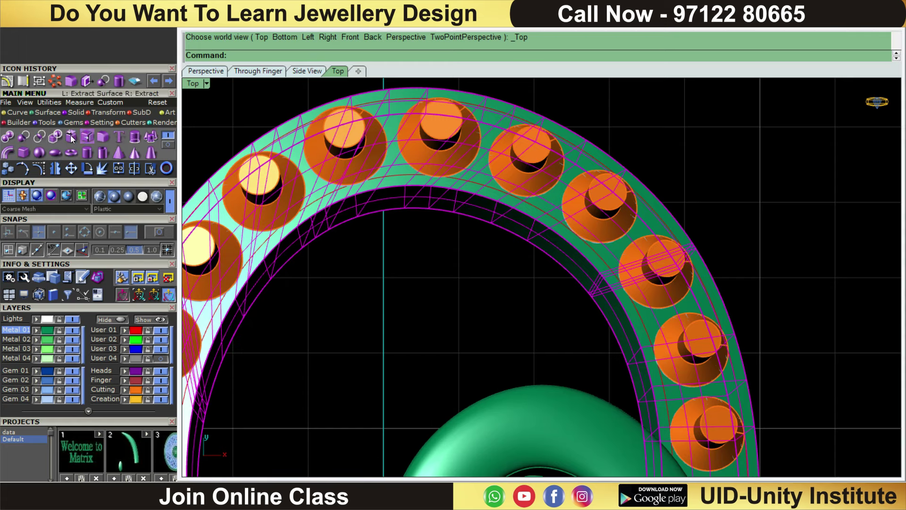
left_click(26, 138)
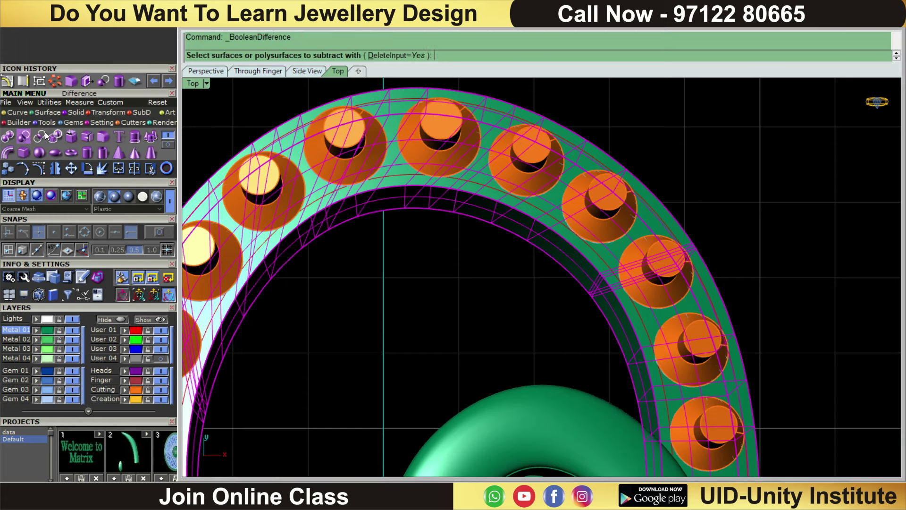
Subtract the cutters from the band to cut the pavé seats.
scroll(359, 134, "up", 2)
scroll(362, 132, "up", 2)
scroll(364, 132, "up", 2)
left_click(364, 129)
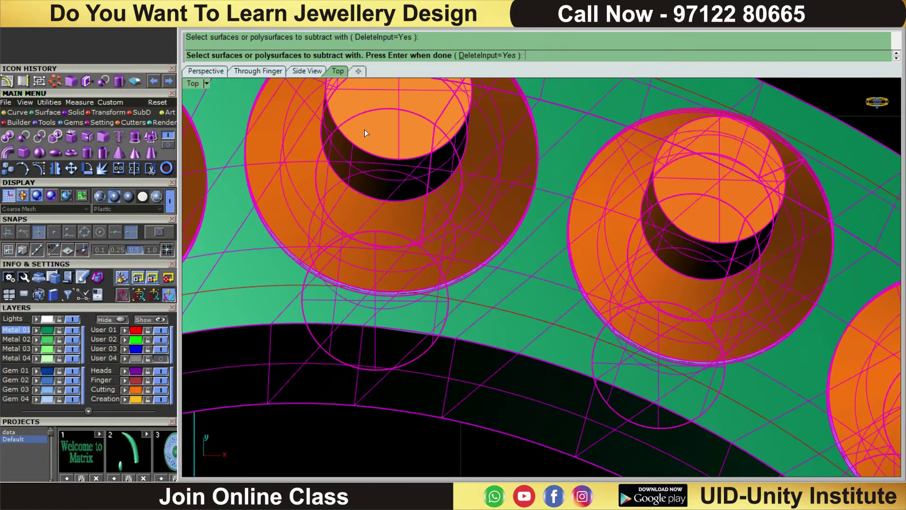
scroll(365, 130, "down", 3)
key("Return")
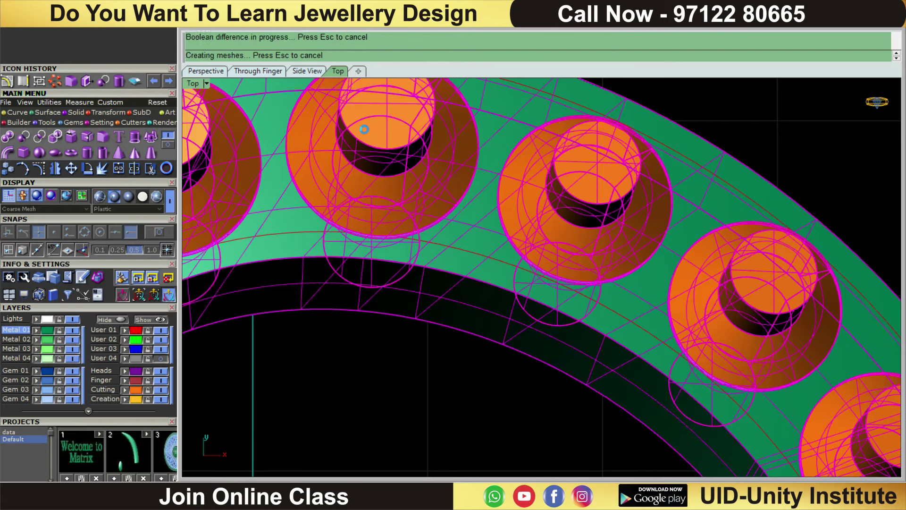
scroll(562, 237, "down", 3)
scroll(561, 237, "down", 3)
scroll(571, 271, "up", 3)
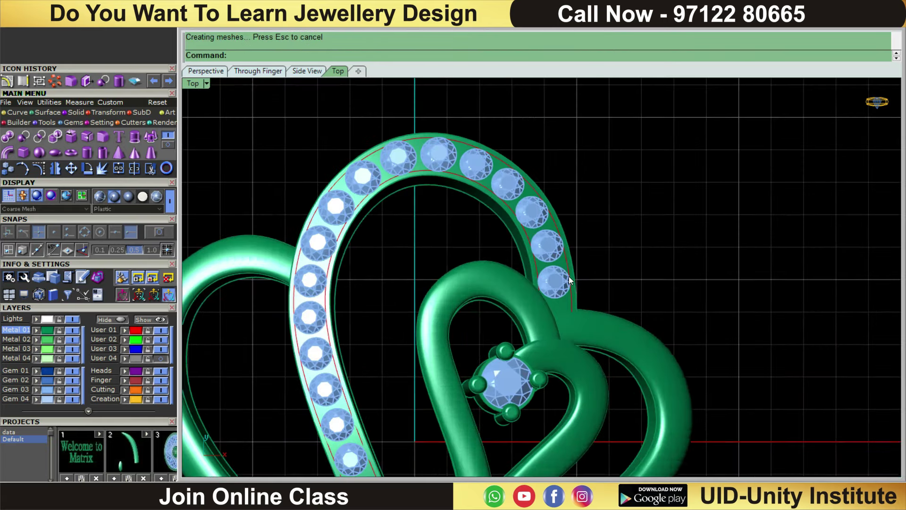
scroll(543, 302, "up", 3)
scroll(561, 325, "up", 3)
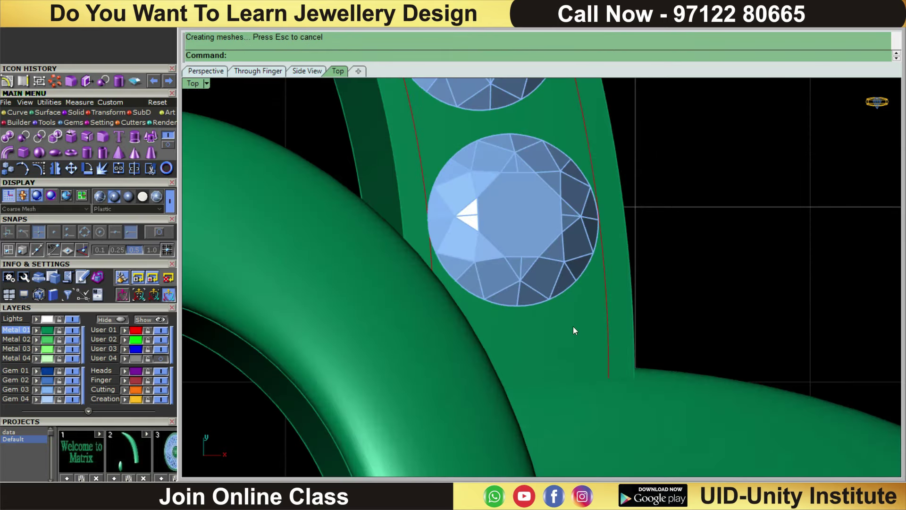
Start Prong on Surface on the selected outer heart band via F6.
left_click(573, 327)
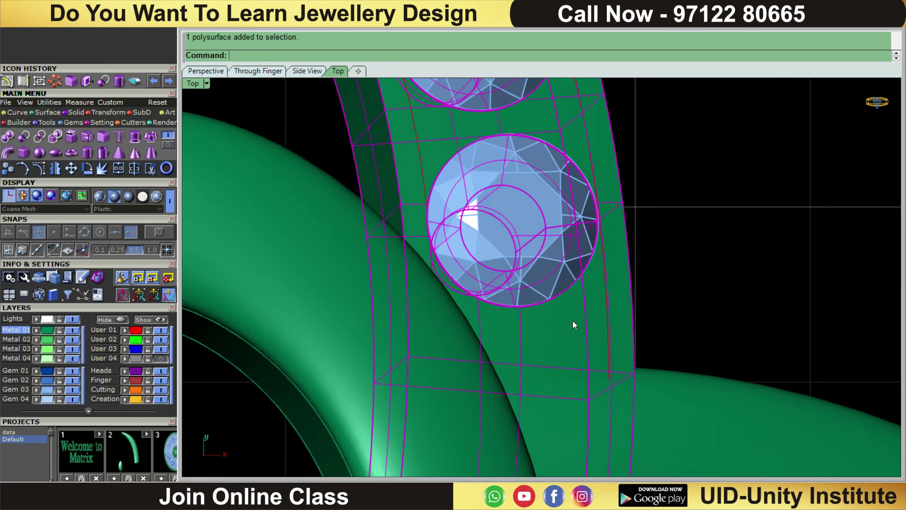
key("F6")
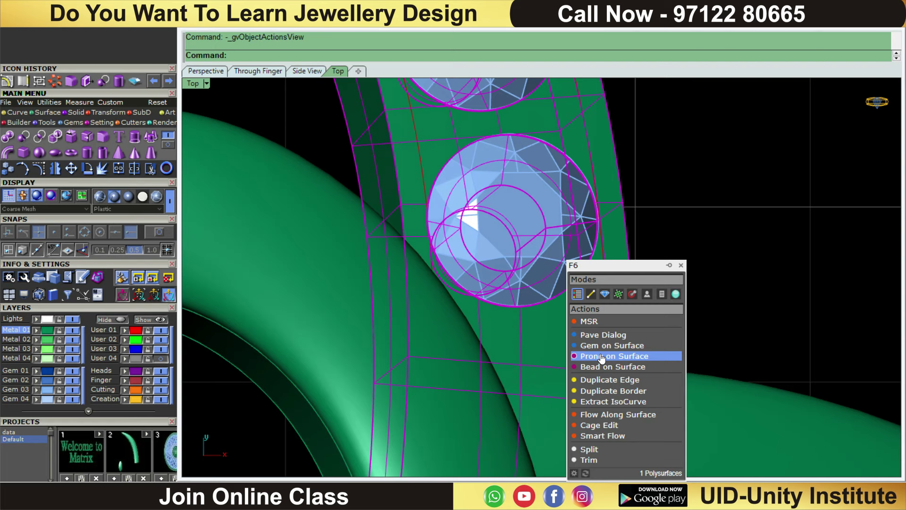
left_click(601, 358)
scroll(592, 324, "down", 3)
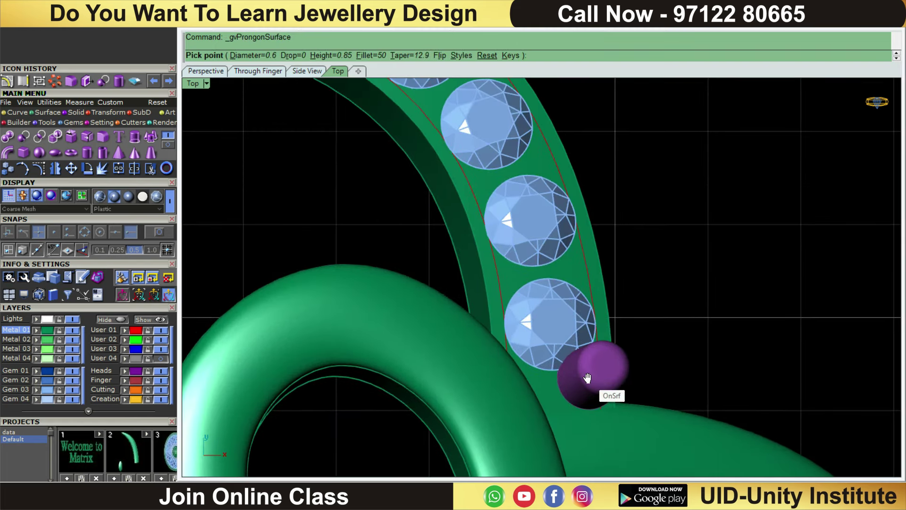
right_click_drag(588, 377, 656, 379)
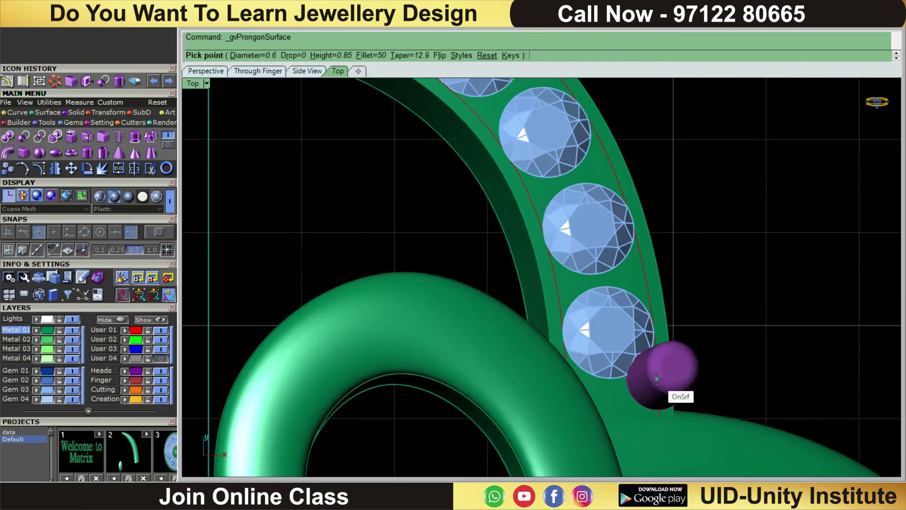
left_click(511, 187)
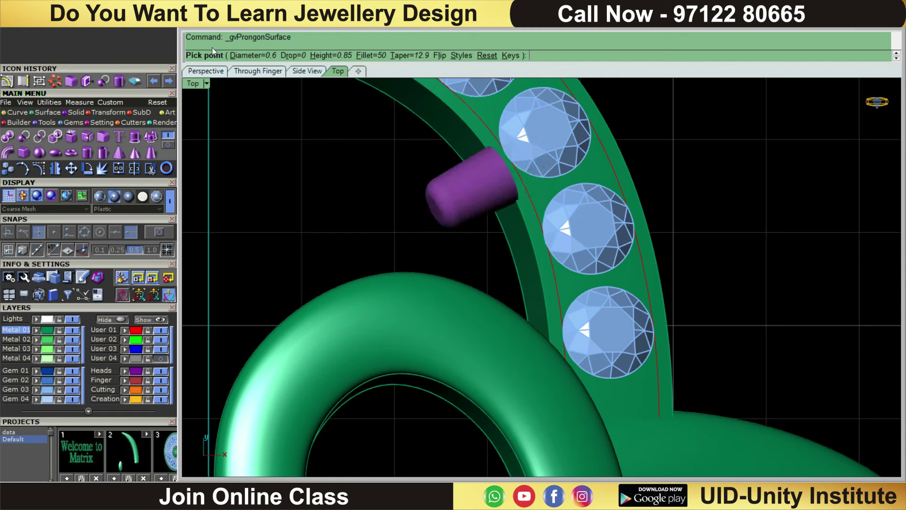
Set the prong diameter to 0.5, drop 0.2 and height 0.7.
left_click(252, 56)
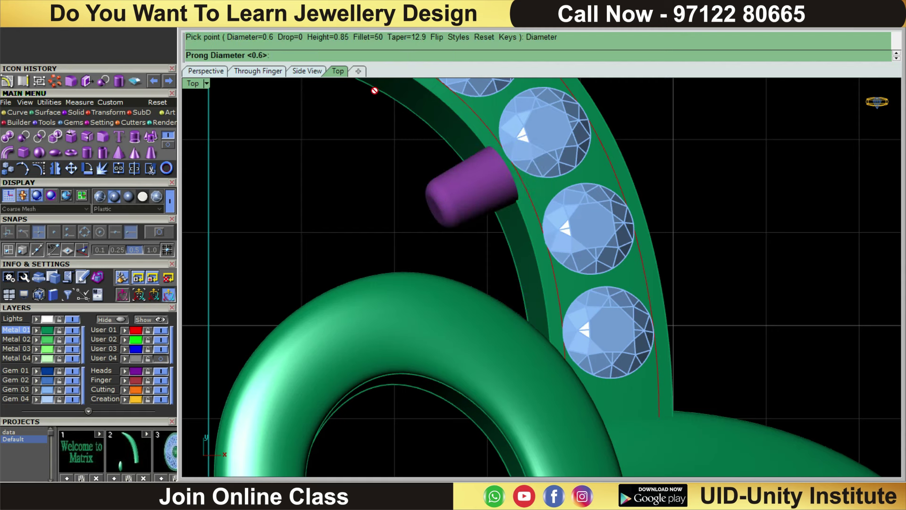
type("0.5")
key("Return")
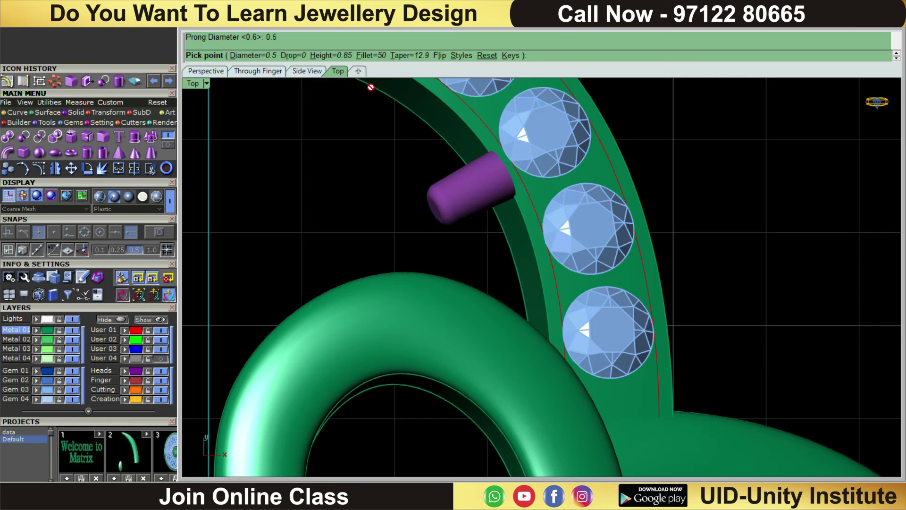
left_click(291, 56)
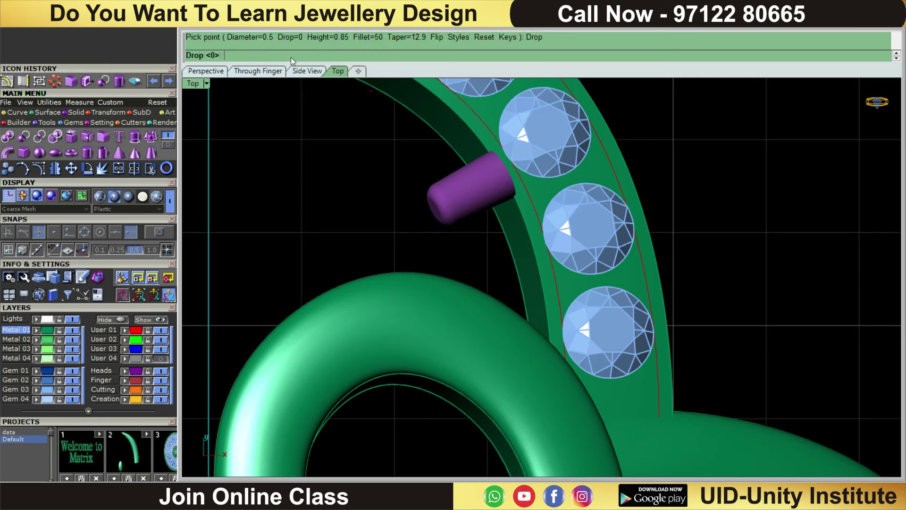
type("0.2")
key("Return")
left_click(341, 55)
type("0.7")
key("Return")
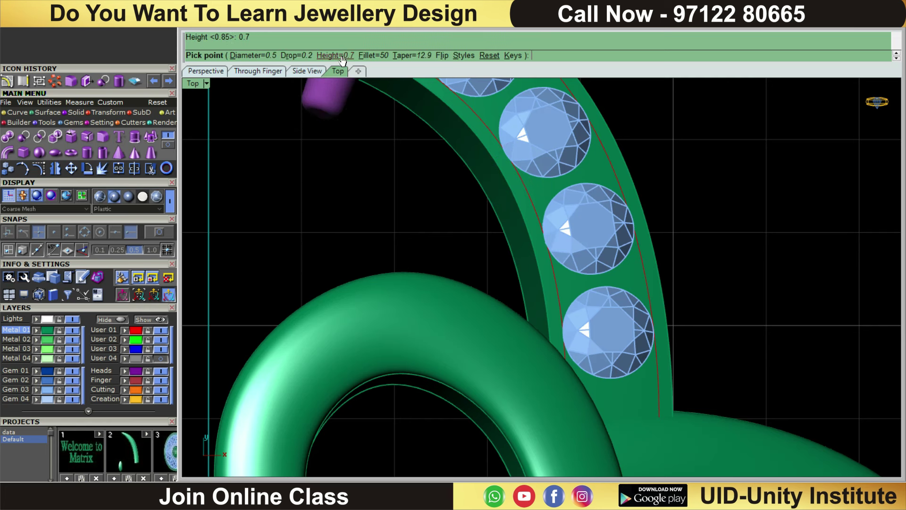
Set the prong fillet to 68 and taper to 0.
left_click(369, 56)
type("68")
key("Return")
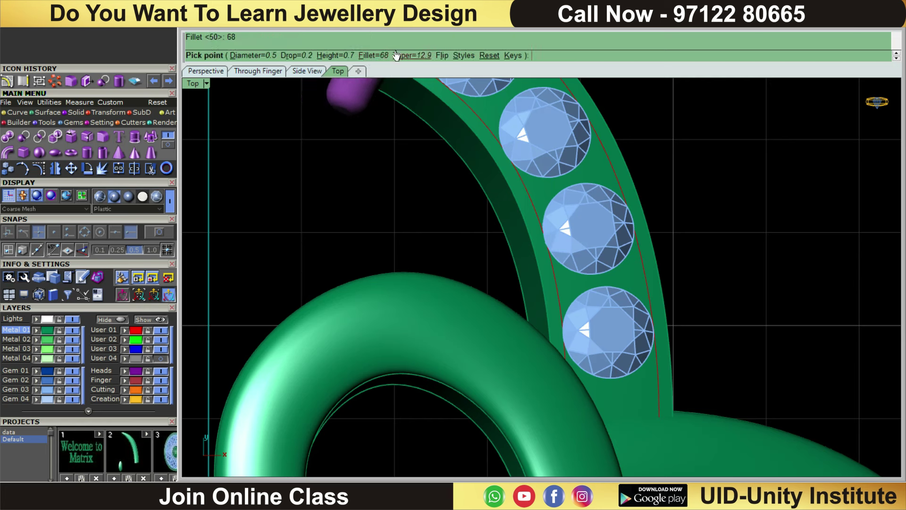
left_click(396, 56)
type("0")
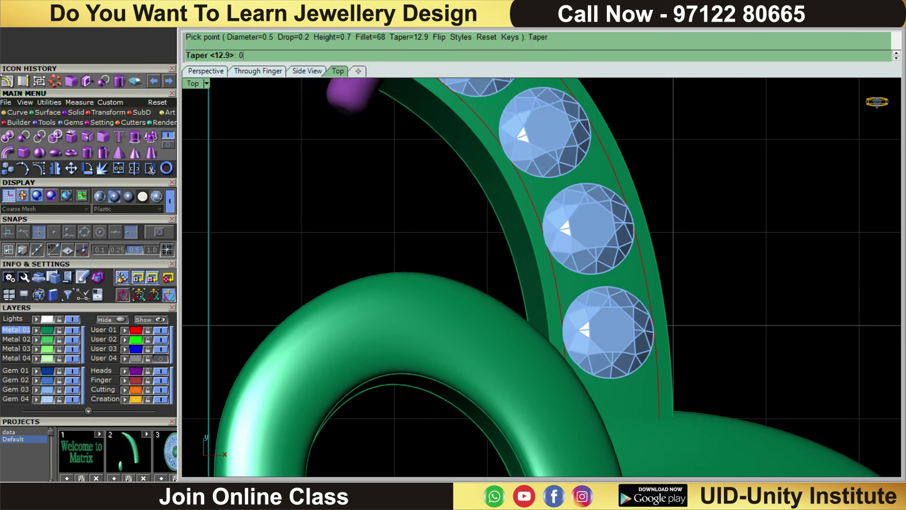
key("Return")
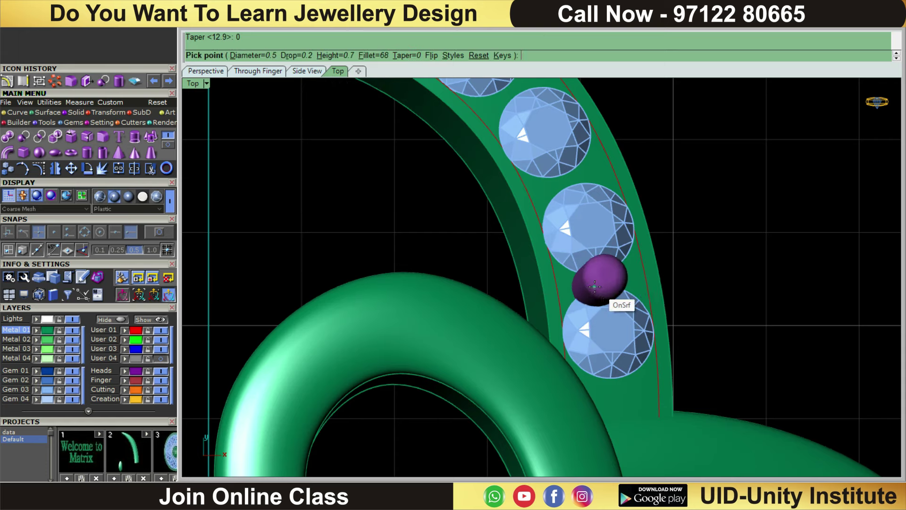
Place a trial prong beside the lowest pavé stone of the outer heart.
scroll(609, 293, "up", 3)
scroll(613, 302, "down", 3)
scroll(635, 410, "down", 1)
scroll(635, 413, "up", 2)
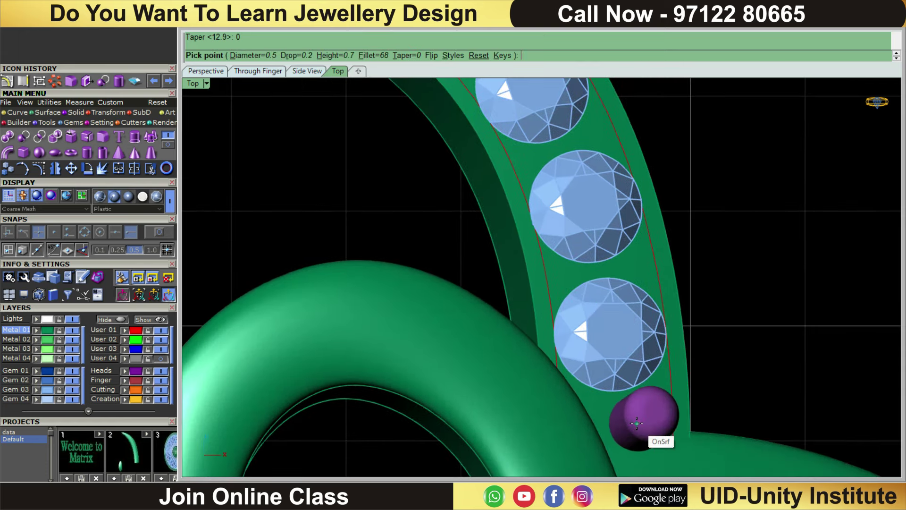
left_click(659, 392)
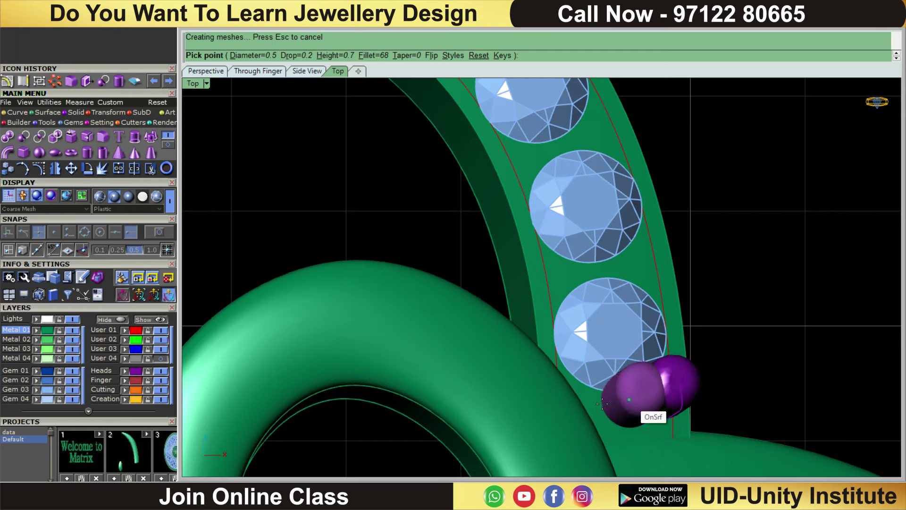
Delete the trial prongs and reselect the outer heart band.
scroll(593, 407, "down", 2)
scroll(593, 408, "up", 2)
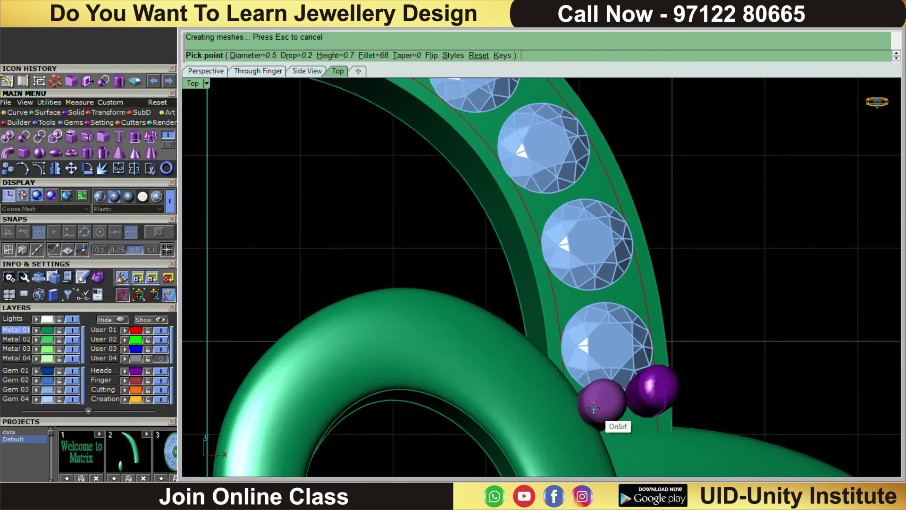
left_click(643, 388)
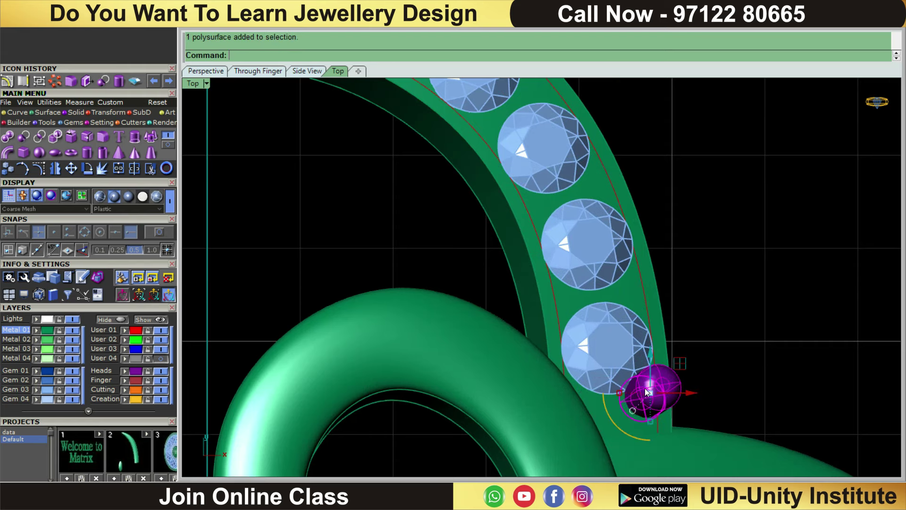
key("Delete")
scroll(645, 388, "up", 2)
left_click(617, 420)
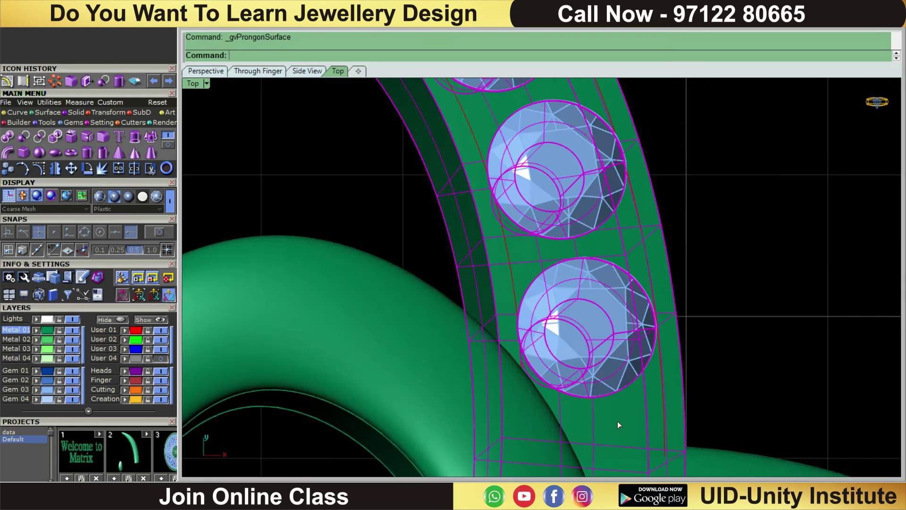
Restart prong placement and fix the first prong sphere between two gems.
key("Return")
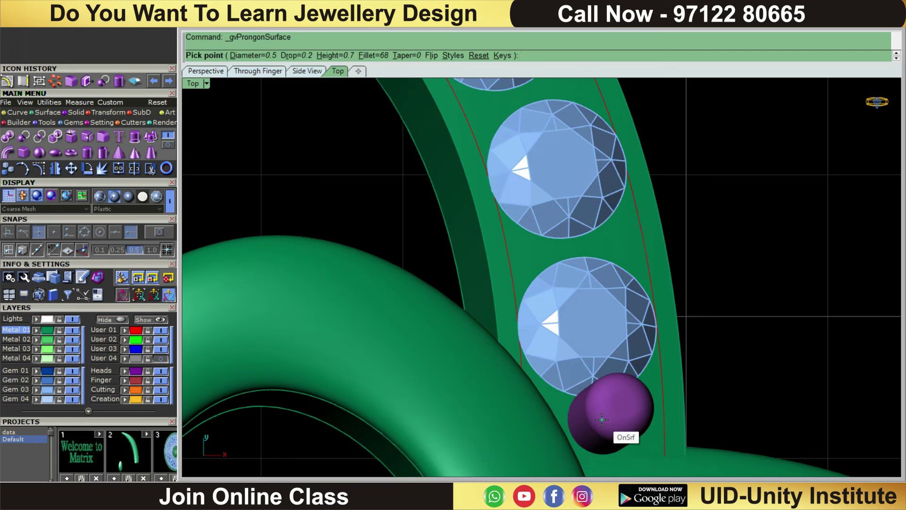
scroll(601, 420, "down", 3)
scroll(439, 317, "up", 2)
mouse_move(439, 318)
right_mouse_down()
mouse_move(478, 293)
mouse_move(474, 217)
mouse_move(643, 285)
mouse_move(714, 277)
mouse_move(743, 264)
mouse_move(743, 289)
mouse_move(584, 256)
right_mouse_up()
scroll(478, 293, "down", 3)
scroll(464, 190, "up", 1)
scroll(608, 255, "up", 5)
scroll(630, 269, "up", 3)
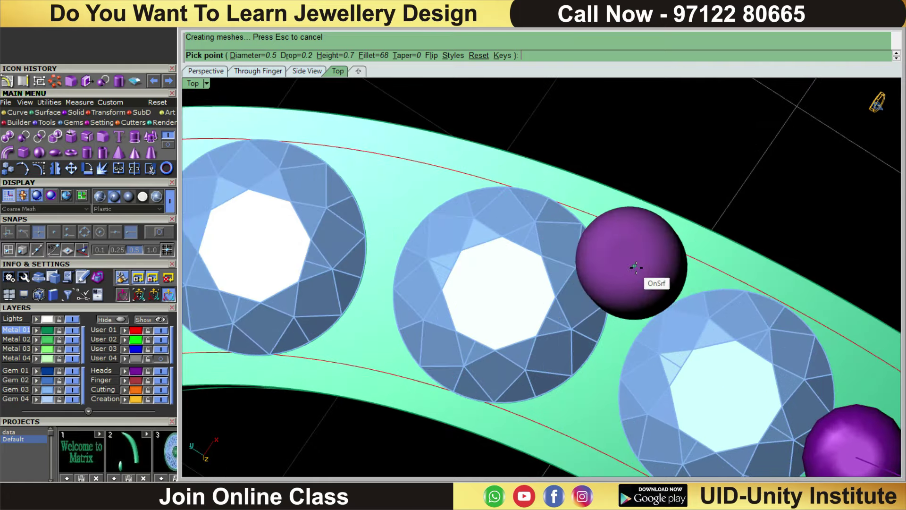
left_click(647, 279)
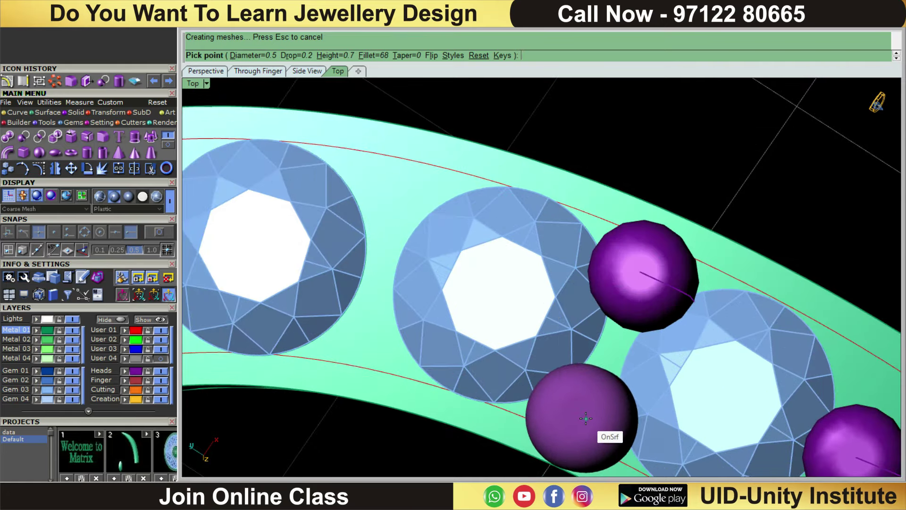
Add three prong spheres beside the lower gem, between gems and on the outer edge.
scroll(586, 418, "down", 3)
scroll(598, 415, "up", 3)
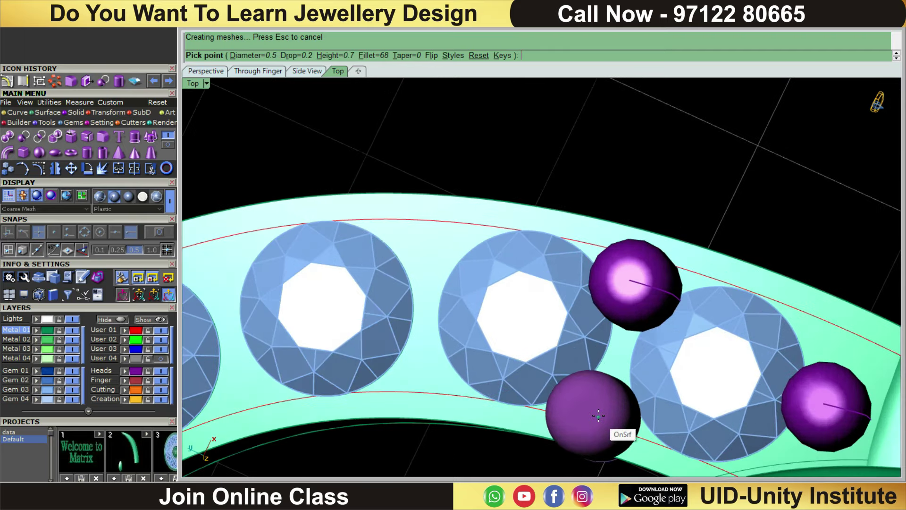
scroll(598, 415, "down", 1)
scroll(622, 383, "up", 1)
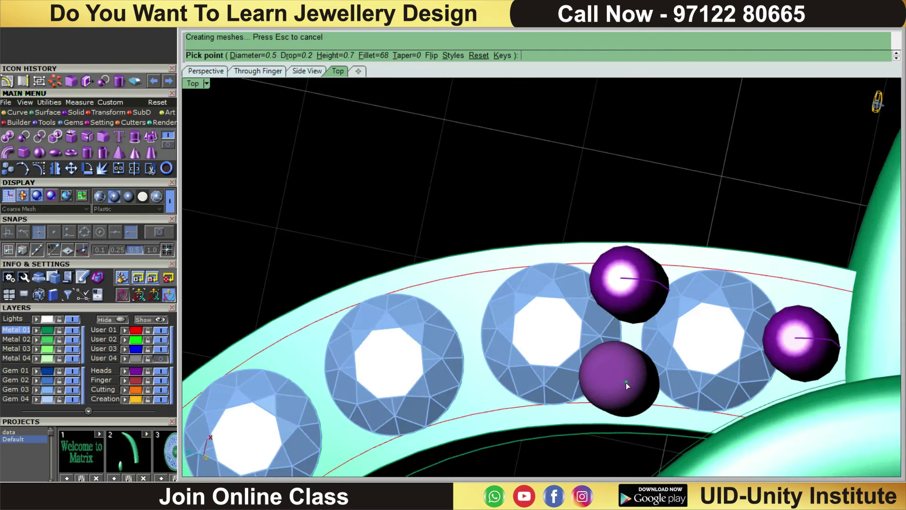
scroll(613, 377, "up", 1)
scroll(611, 368, "down", 1)
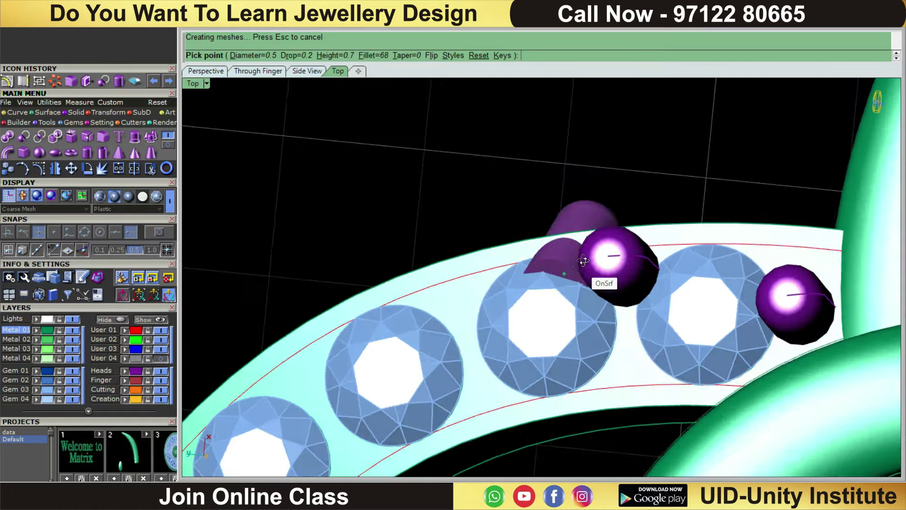
right_click_drag(583, 261, 477, 285)
scroll(474, 297, "up", 1)
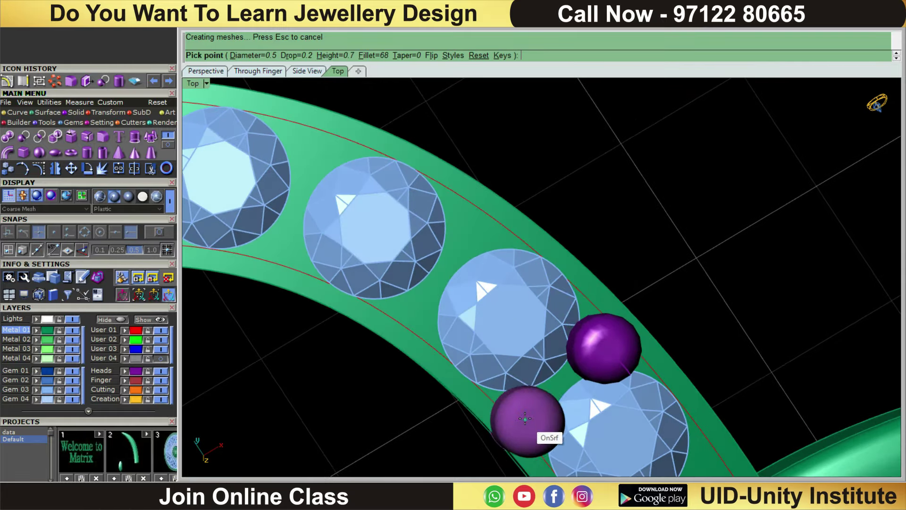
left_click(525, 418)
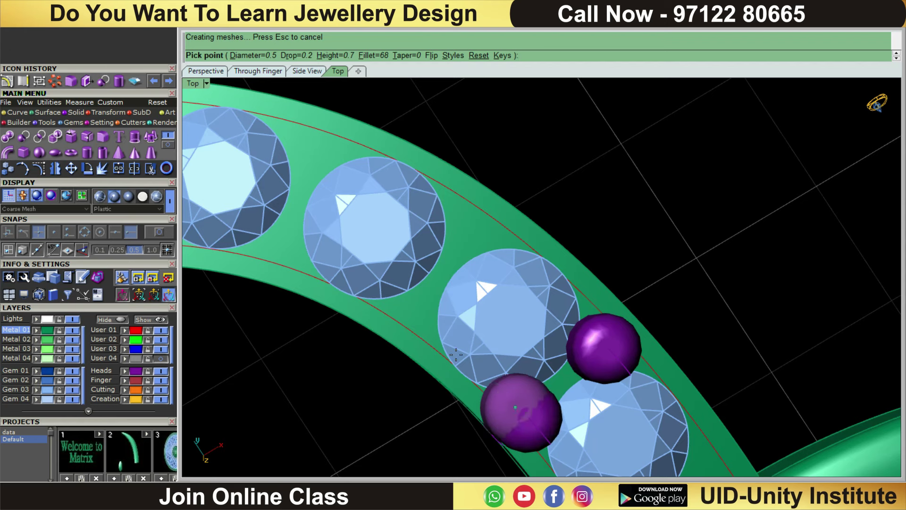
left_click(413, 313)
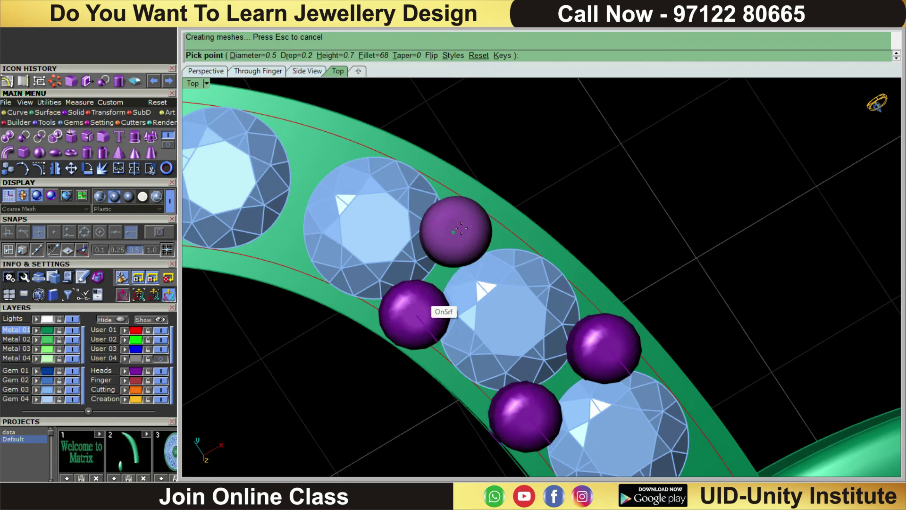
left_click(471, 230)
Add two prong spheres between the next gems and on the band's outer edge.
scroll(471, 239, "down", 3)
scroll(475, 243, "down", 2)
right_click_drag(476, 245, 514, 300)
scroll(507, 321, "up", 3)
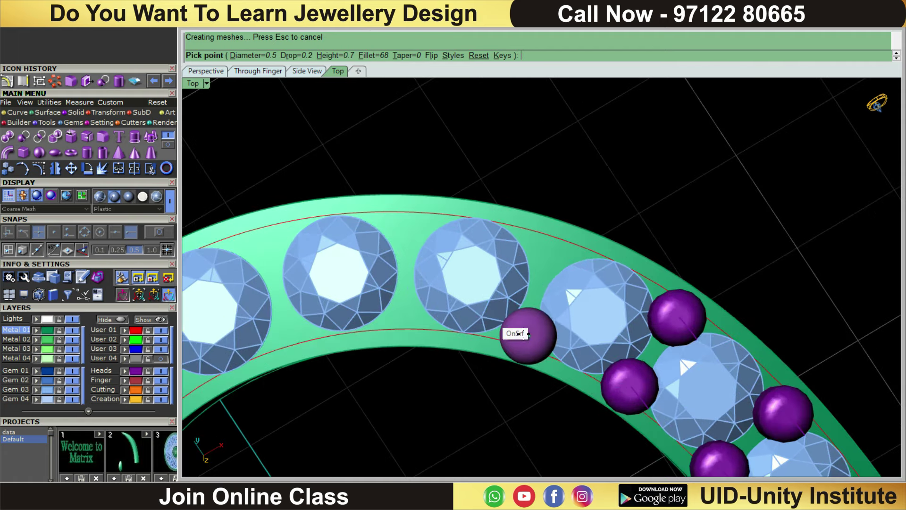
left_click(522, 334)
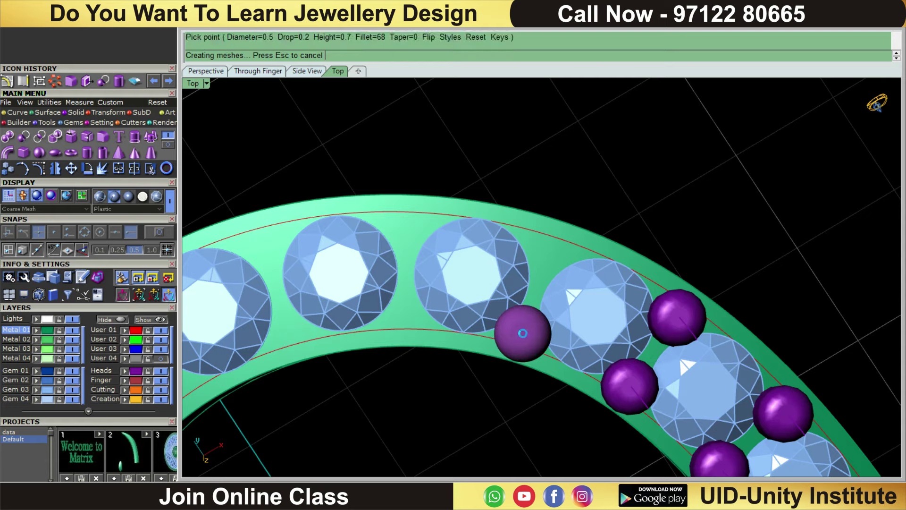
left_click(546, 259)
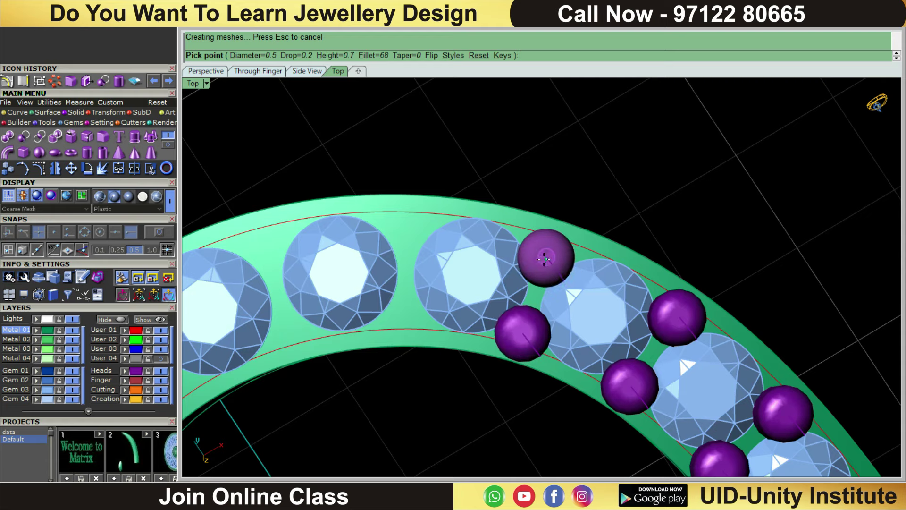
scroll(491, 293, "down", 3)
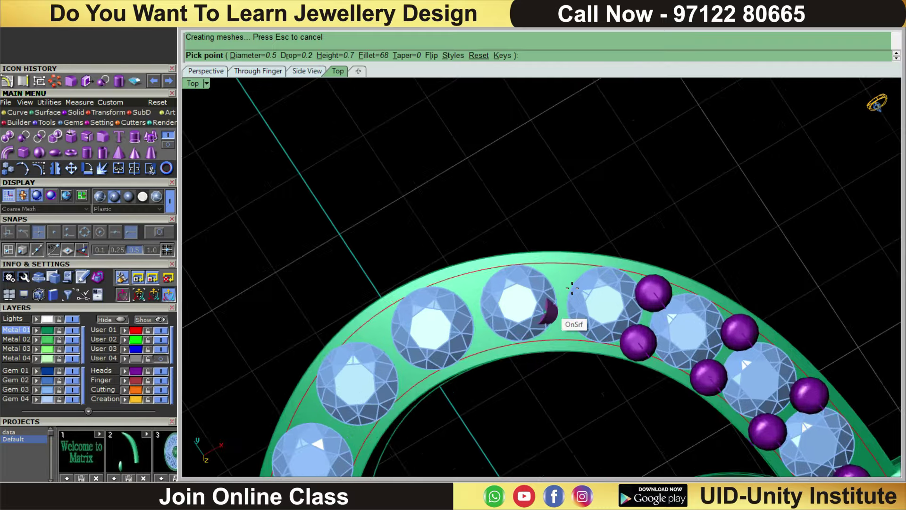
scroll(519, 302, "up", 5)
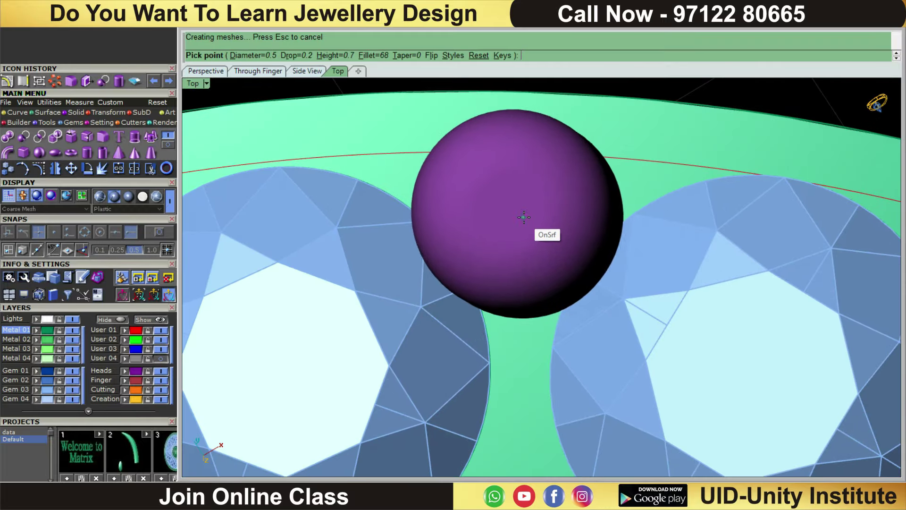
Add prongs between gems, near the inner edge and near the top edge.
left_click(523, 217)
scroll(529, 245, "down", 3)
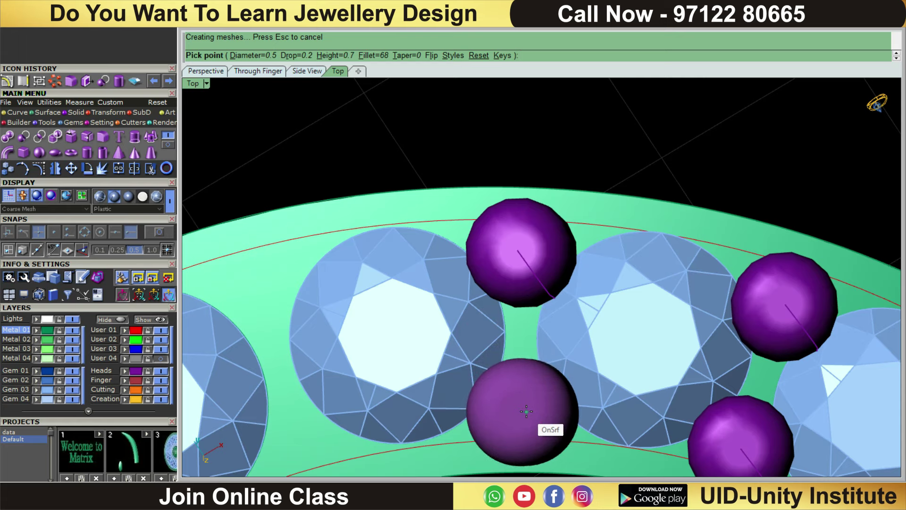
left_click(526, 411)
scroll(450, 360, "down", 3)
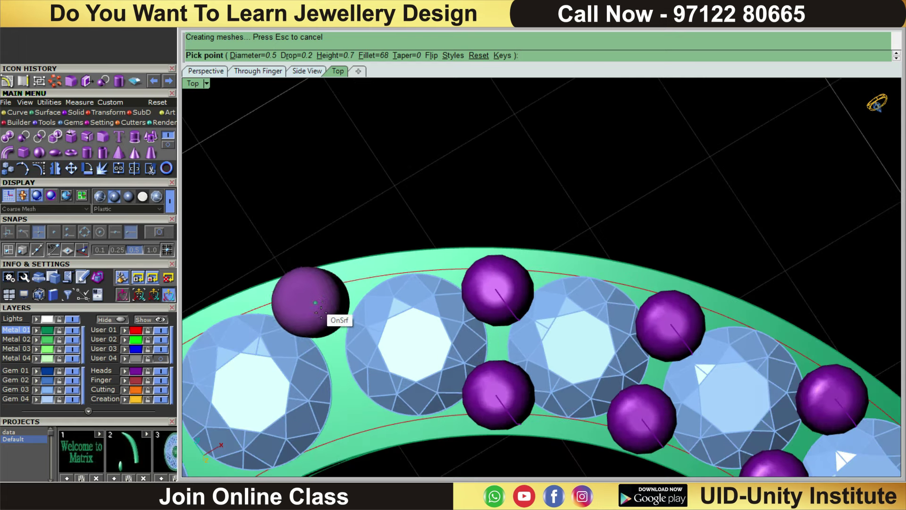
scroll(322, 313, "down", 3)
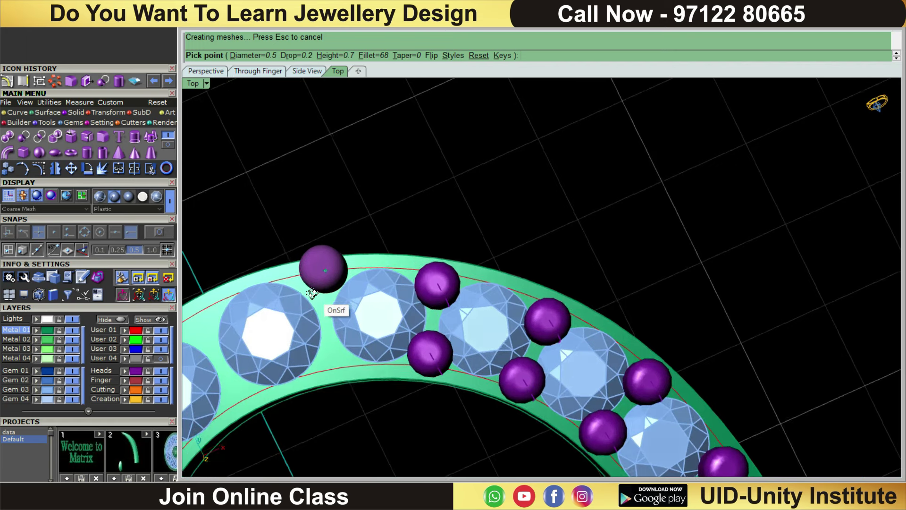
scroll(298, 293, "up", 2)
scroll(302, 293, "up", 1)
scroll(314, 290, "up", 1)
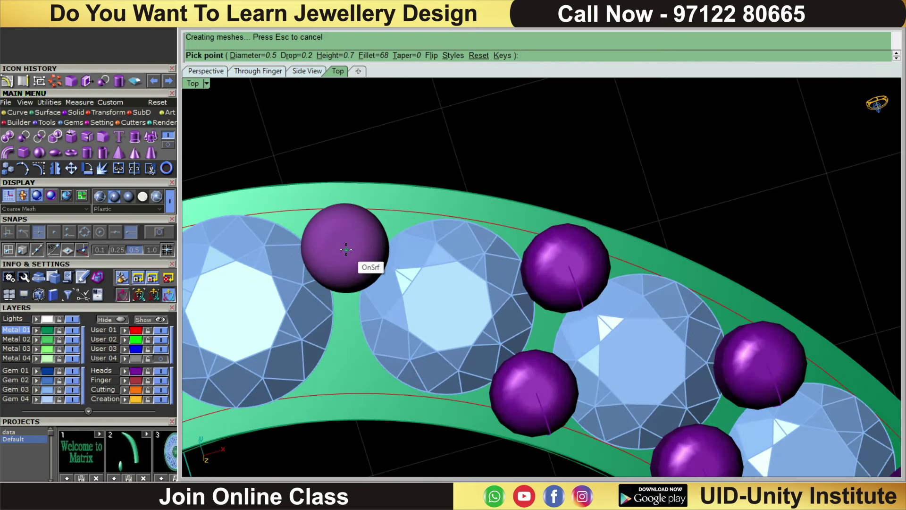
left_click(339, 292)
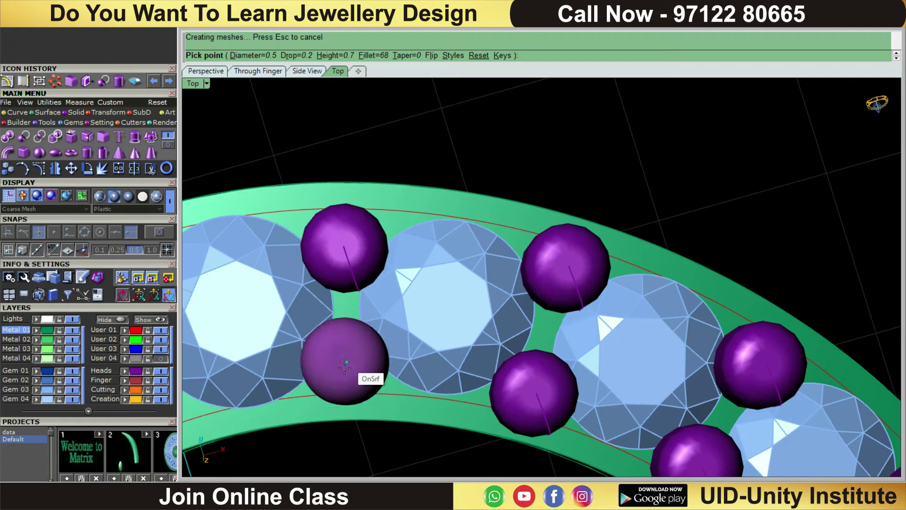
Place prongs between the gems at the heart's top and on the inner edge below.
scroll(358, 377, "down", 3)
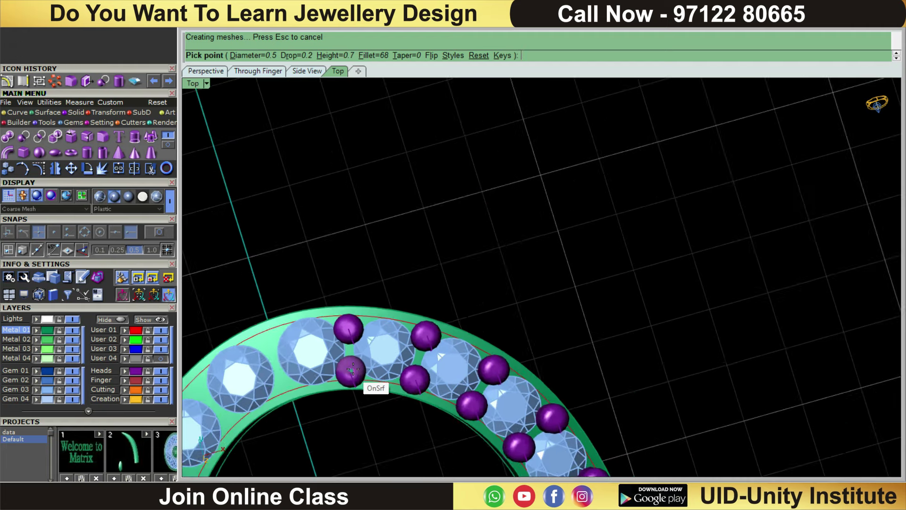
scroll(373, 378, "down", 3)
scroll(377, 377, "down", 1)
mouse_move(377, 378)
right_mouse_down()
mouse_move(480, 241)
mouse_move(504, 236)
right_mouse_up()
scroll(509, 243, "up", 2)
scroll(510, 243, "up", 2)
scroll(510, 242, "up", 1)
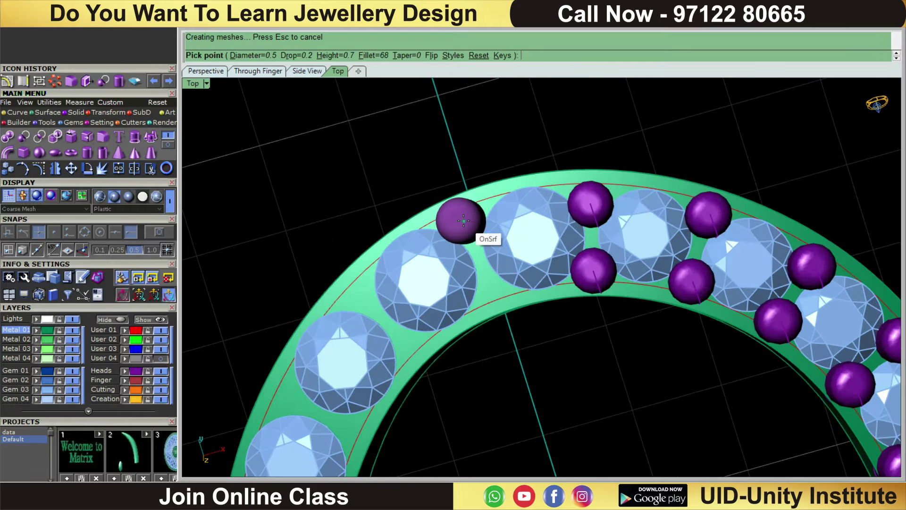
right_click_drag(437, 216, 485, 195)
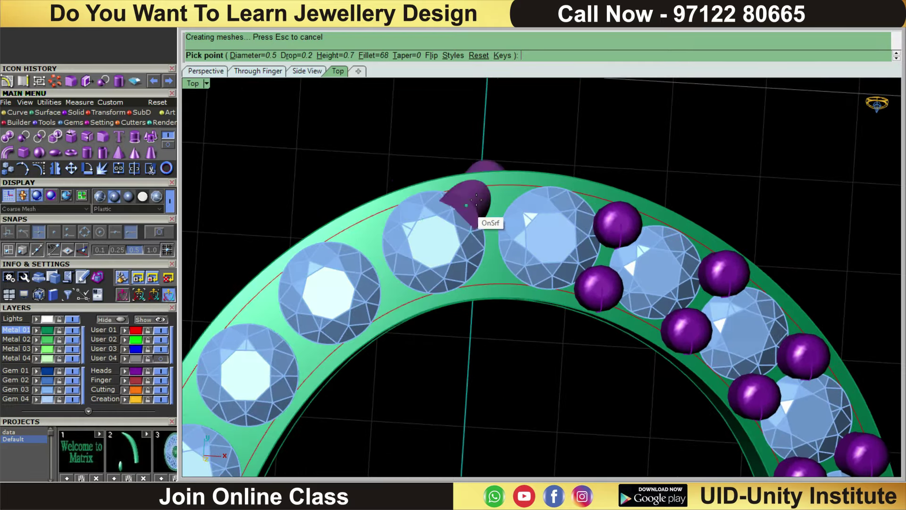
scroll(490, 206, "up", 2)
left_click(492, 206)
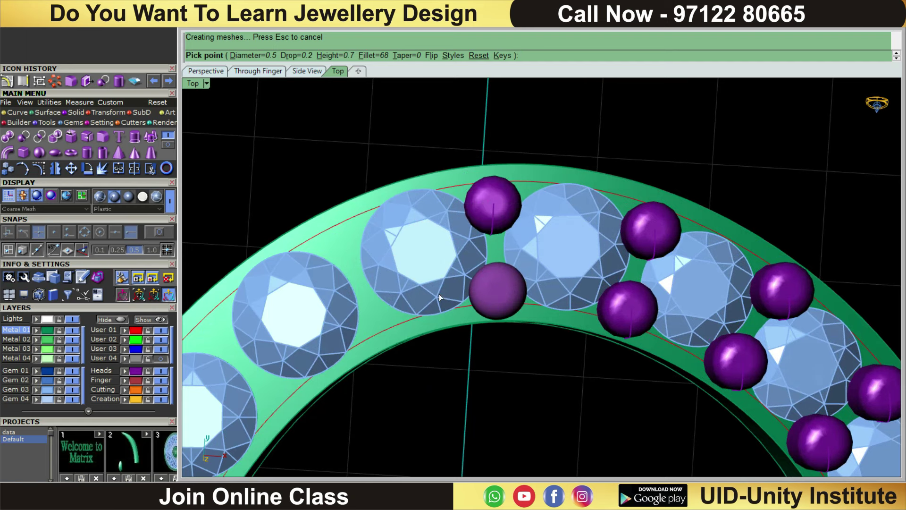
left_click(379, 322)
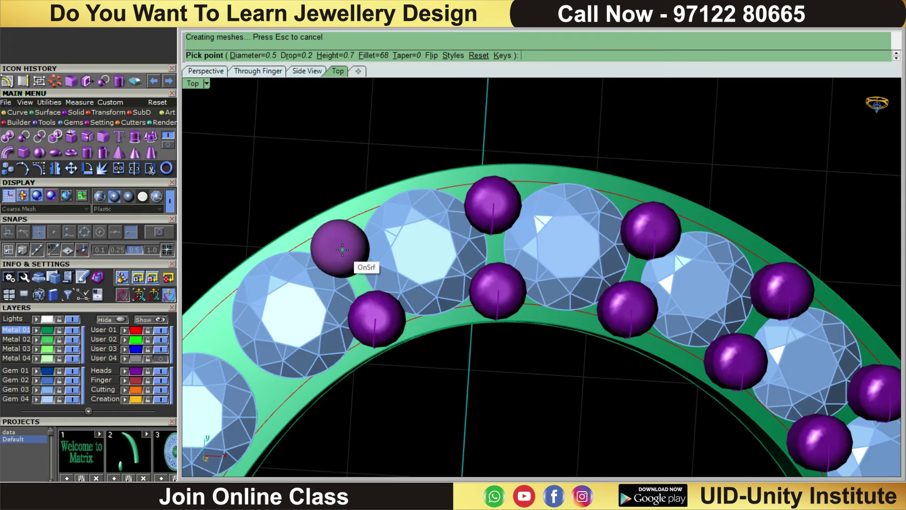
Add prongs on the inner and outer edges of the band's left side.
scroll(342, 249, "down", 2)
right_click_drag(342, 250, 496, 270)
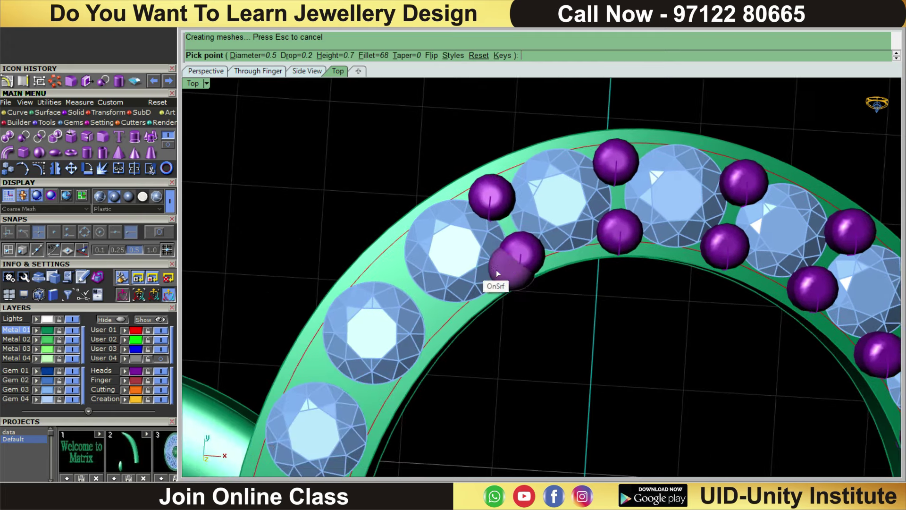
scroll(446, 300, "up", 2)
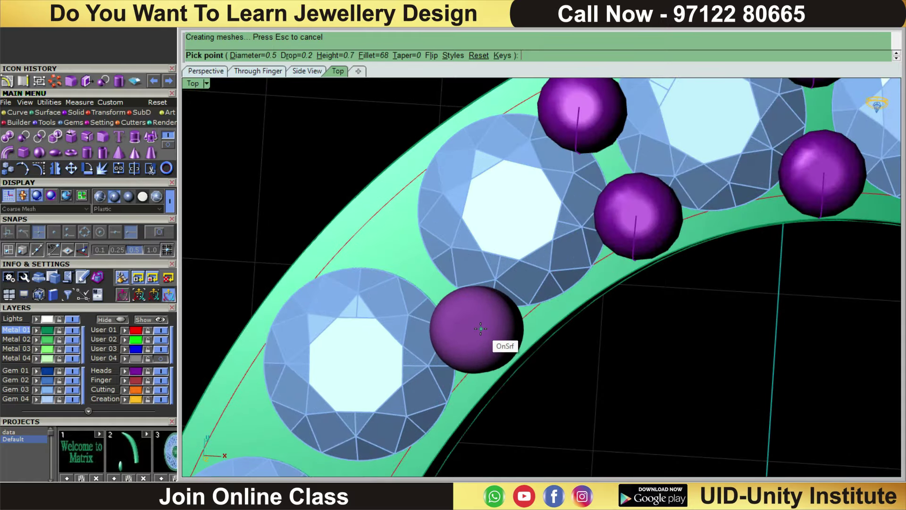
left_click(480, 328)
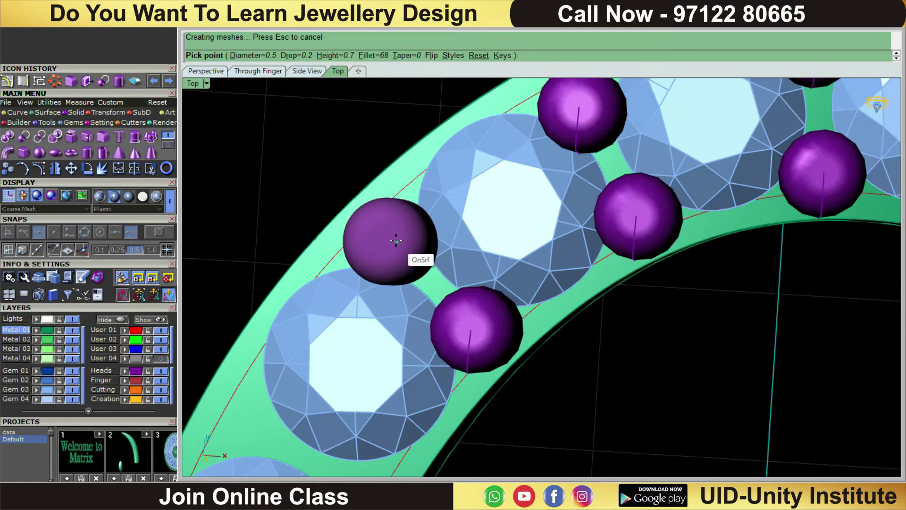
left_click(398, 239)
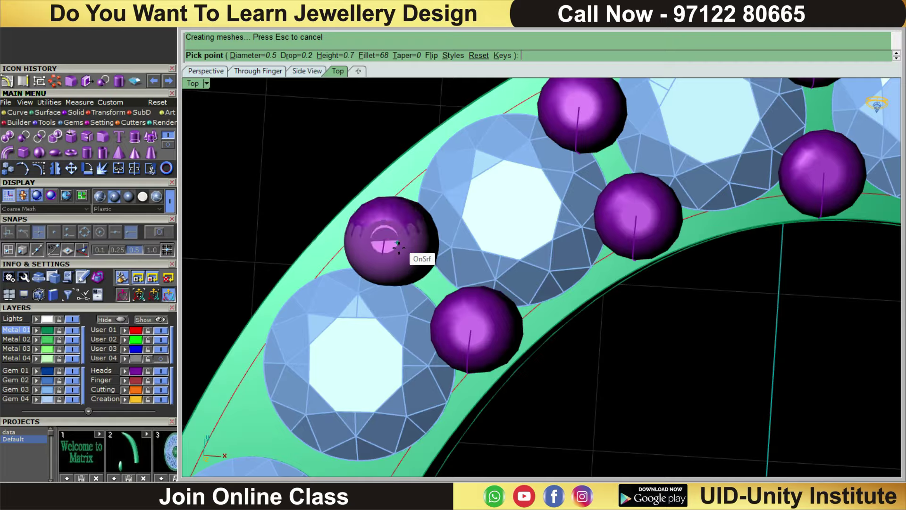
Place three more prongs between and beside the gems further down the band.
scroll(394, 243, "down", 2)
scroll(377, 356, "up", 2)
right_click_drag(376, 357, 480, 251)
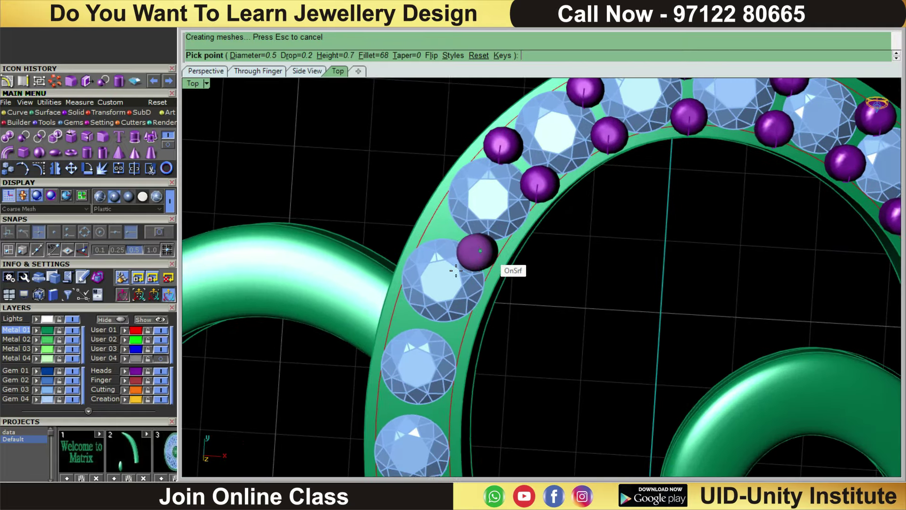
scroll(455, 254, "up", 2)
scroll(466, 236, "down", 1)
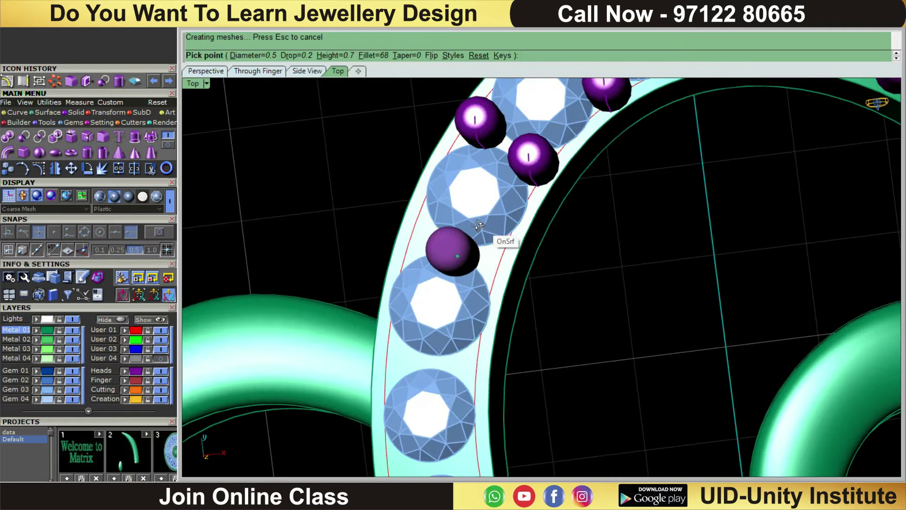
scroll(454, 229, "up", 2)
scroll(454, 229, "down", 1)
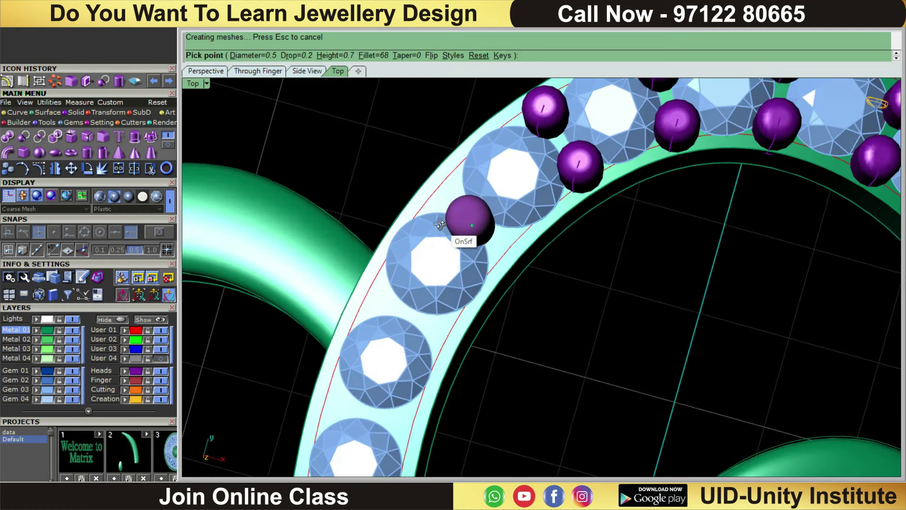
scroll(505, 242, "up", 2)
scroll(504, 242, "up", 1)
left_click(540, 273)
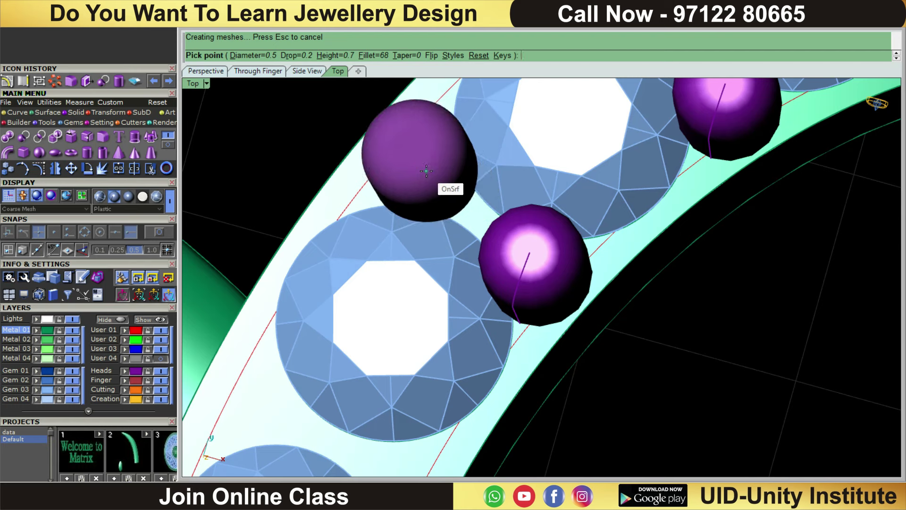
left_click(427, 170)
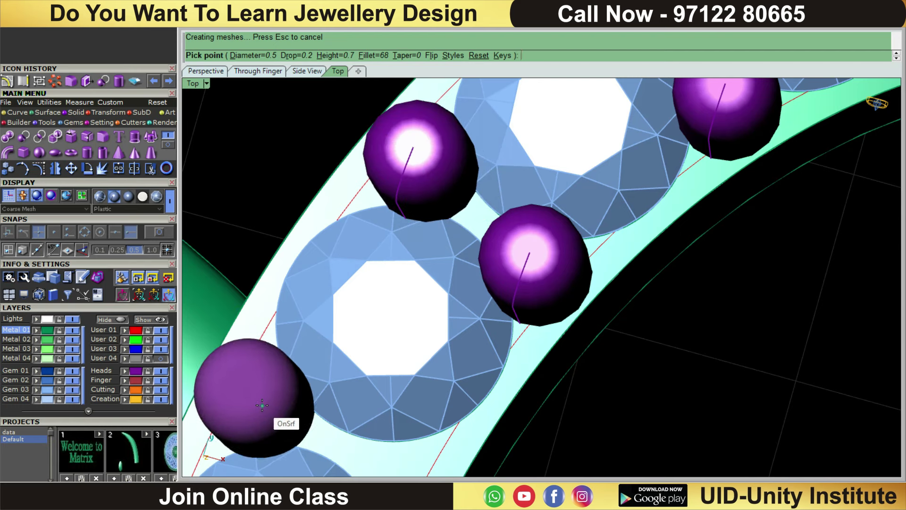
left_click(262, 407)
Add four prongs along the stone row, on its outer side and inner-edge gap.
scroll(330, 420, "down", 2)
scroll(335, 417, "down", 2)
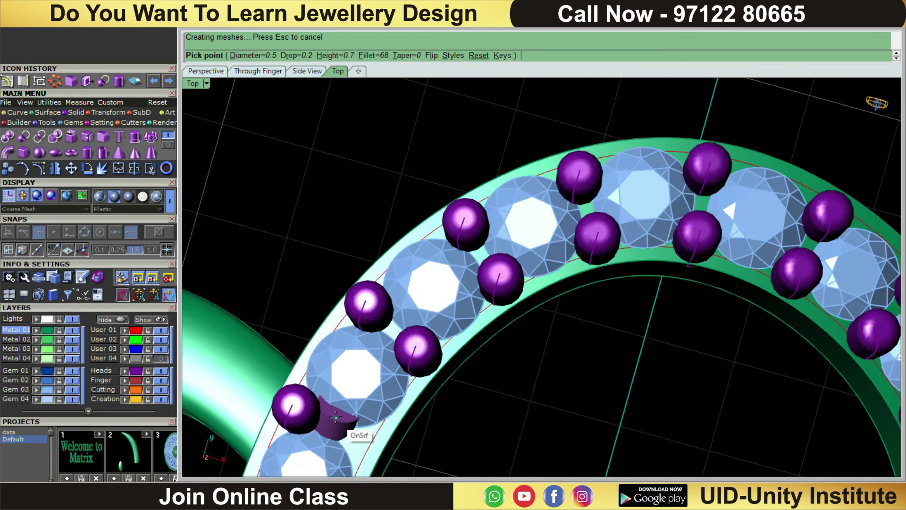
scroll(396, 321, "up", 2)
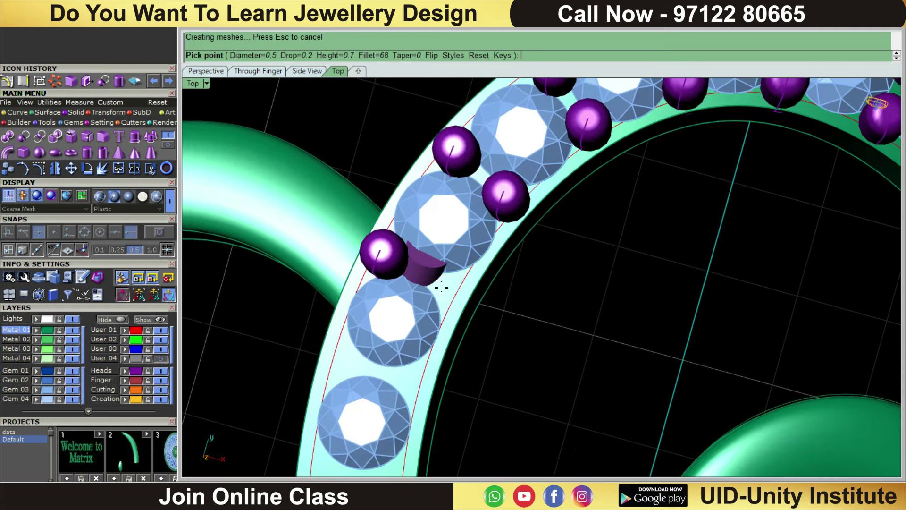
scroll(439, 292, "up", 2)
scroll(450, 297, "up", 2)
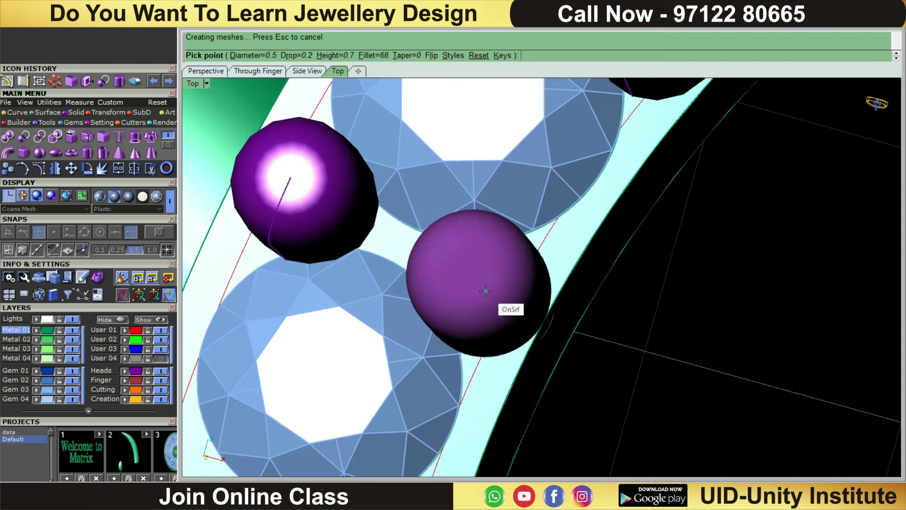
left_click(483, 290)
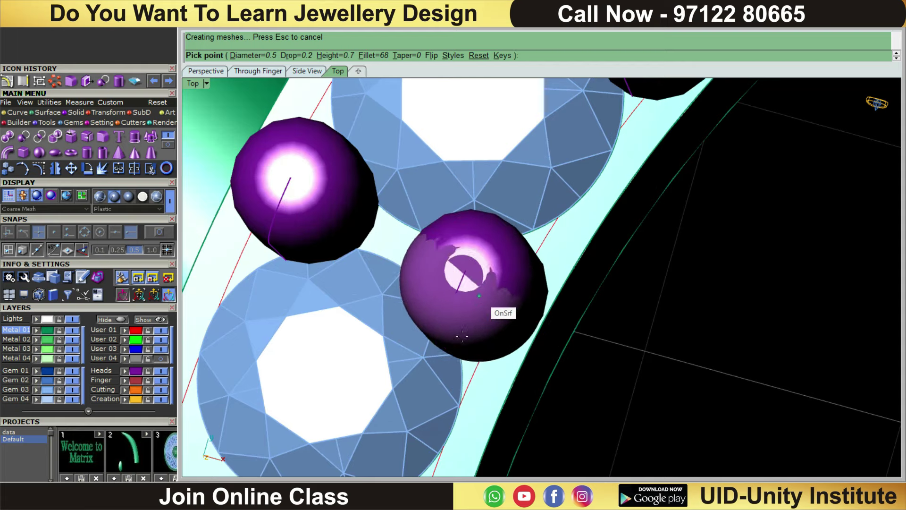
scroll(483, 326, "down", 3)
scroll(485, 354, "down", 3)
scroll(478, 363, "down", 2)
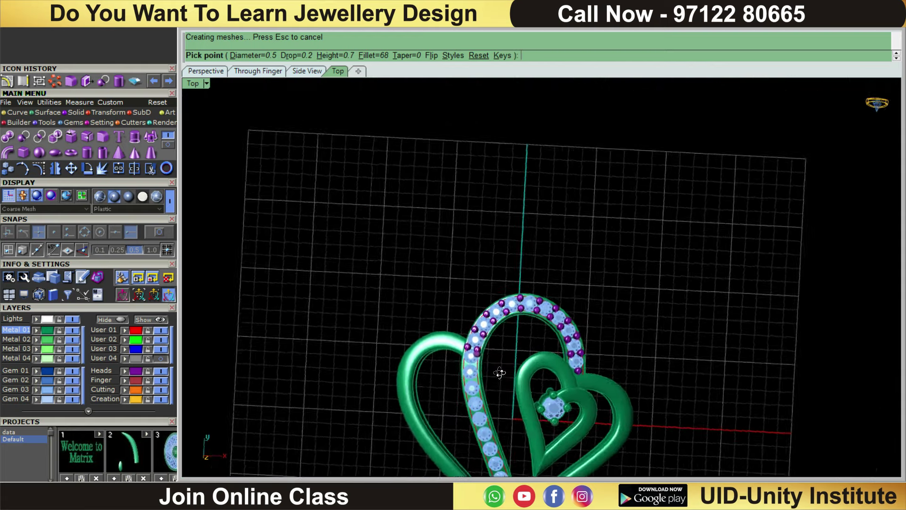
scroll(472, 358, "up", 1)
scroll(451, 354, "up", 1)
scroll(434, 331, "up", 1)
scroll(430, 323, "up", 3)
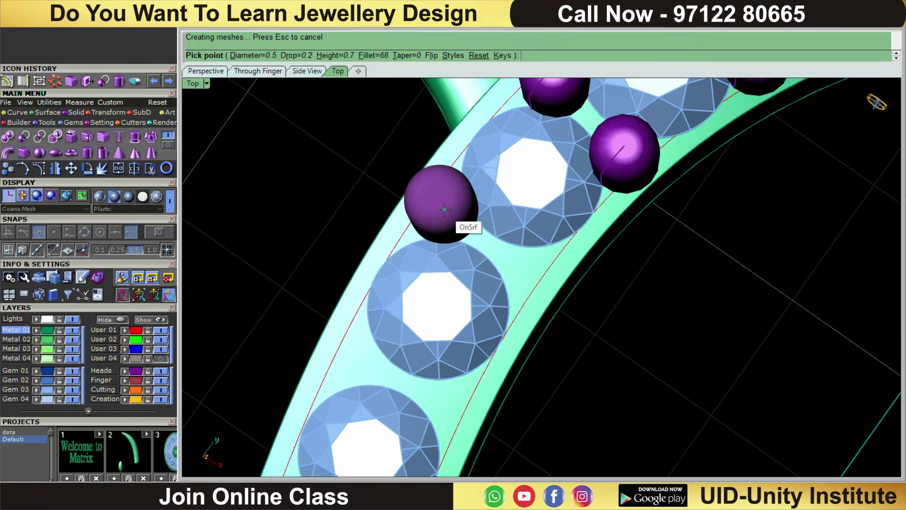
left_click(444, 211)
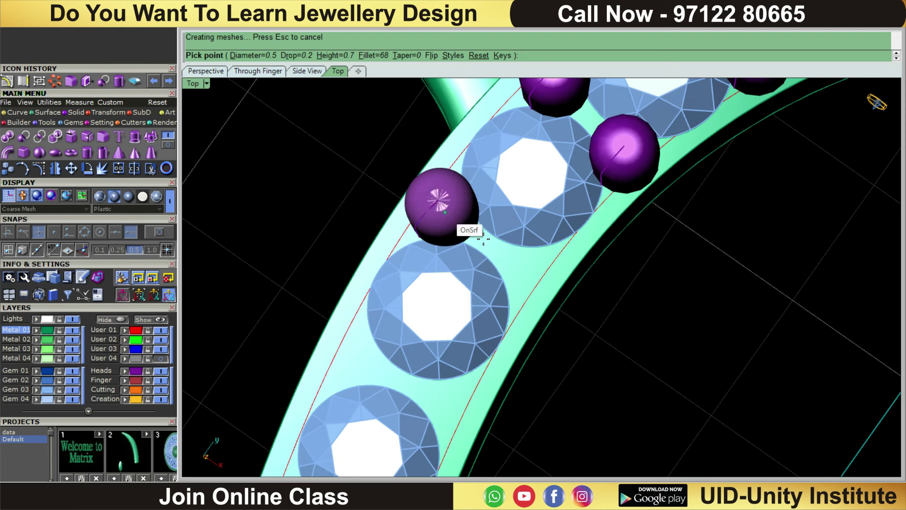
left_click(519, 265)
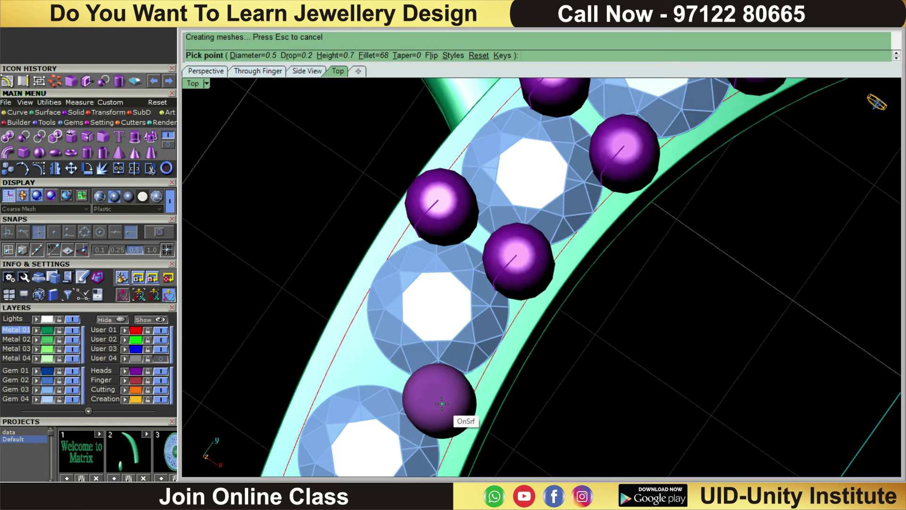
left_click(441, 403)
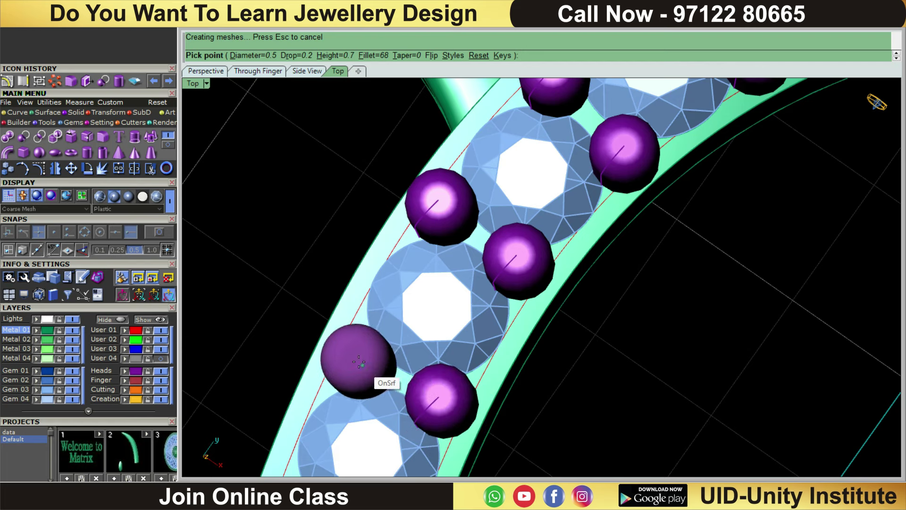
Place matching prongs on both sides of the next stone and between the lower stones.
scroll(353, 359, "down", 2)
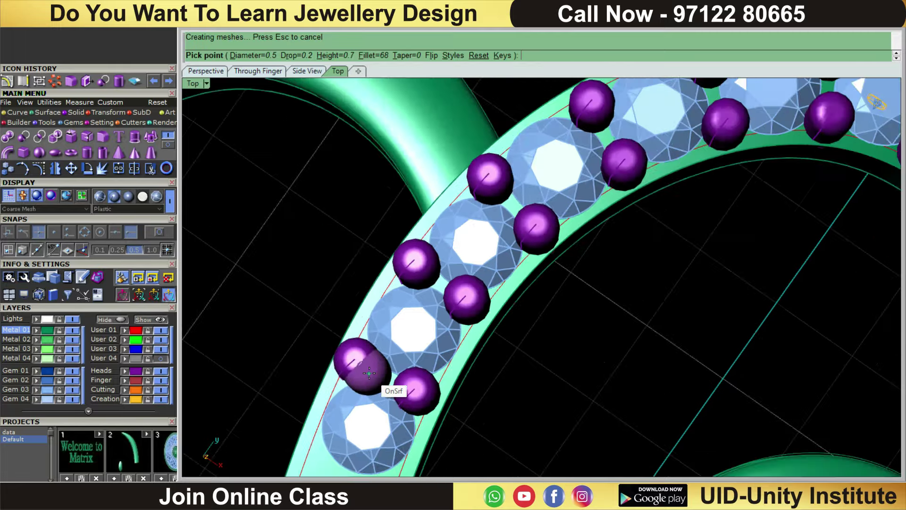
scroll(354, 359, "down", 4)
scroll(378, 378, "down", 1)
scroll(469, 287, "up", 3)
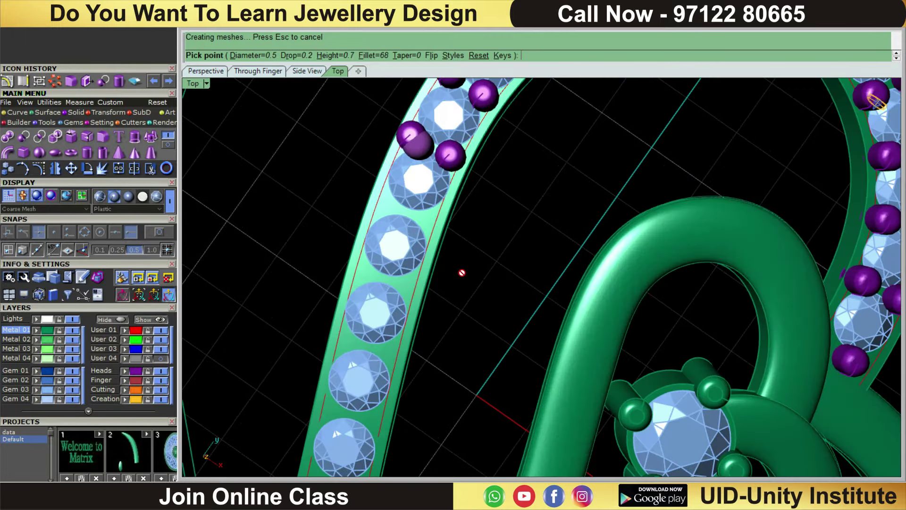
scroll(461, 271, "up", 3)
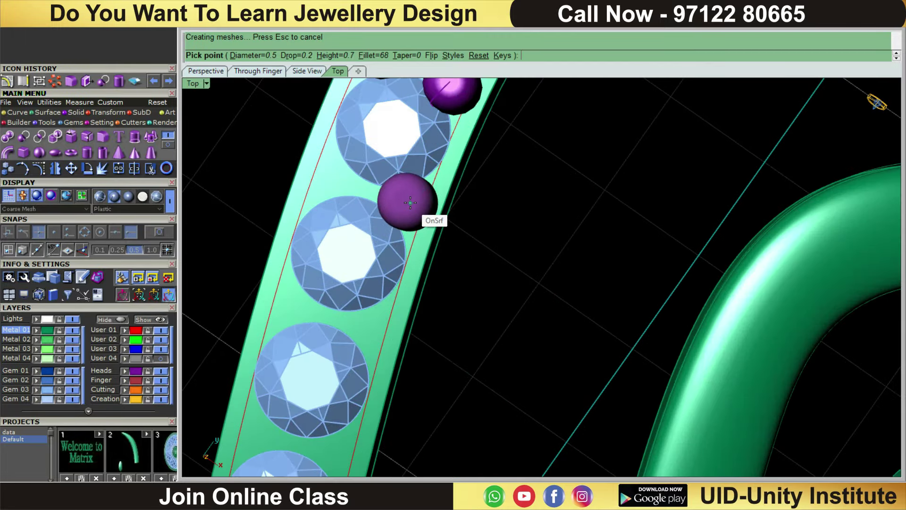
left_click(409, 203)
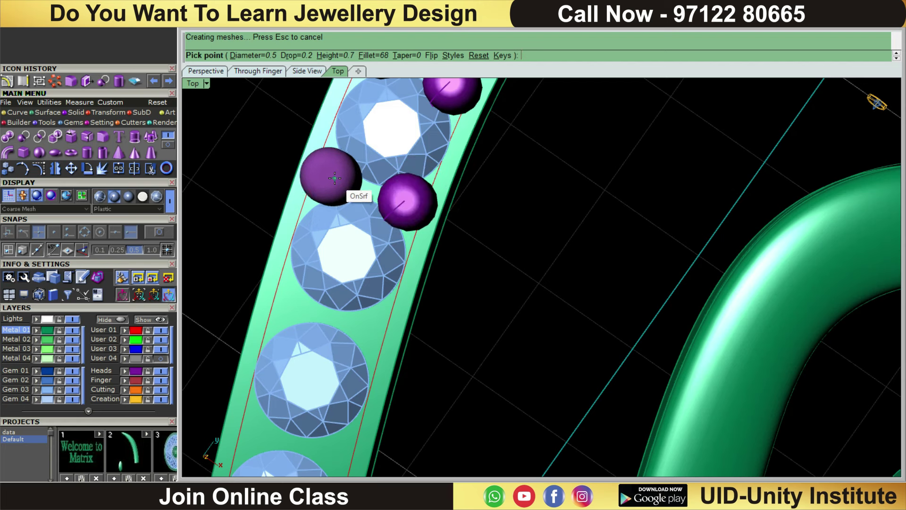
left_click(335, 177)
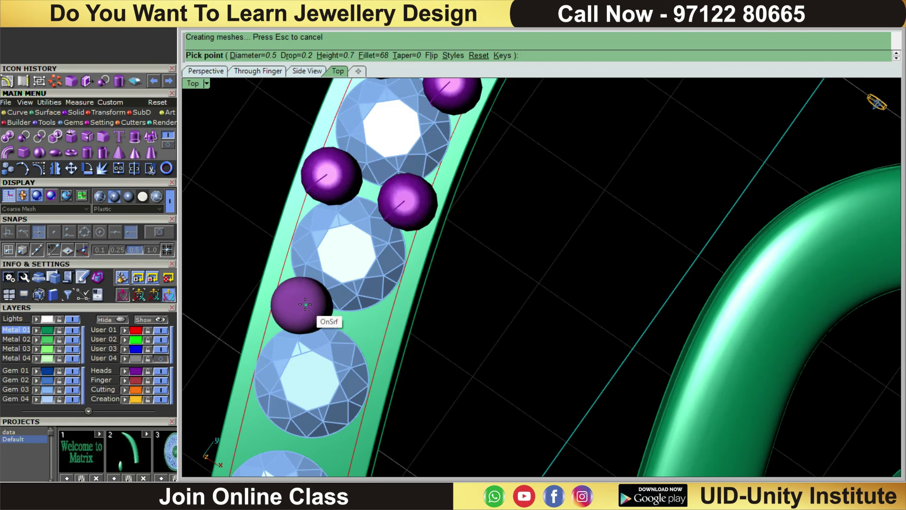
left_click(292, 301)
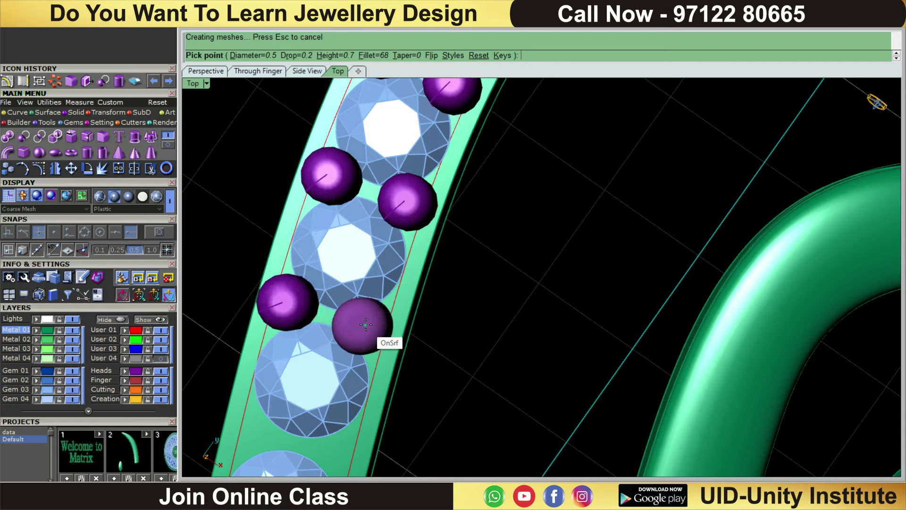
Tilt the view and add a prong between the next stones down the band.
scroll(370, 325, "down", 5)
scroll(370, 325, "down", 2)
scroll(446, 284, "down", 2)
scroll(446, 284, "up", 3)
scroll(436, 311, "up", 2)
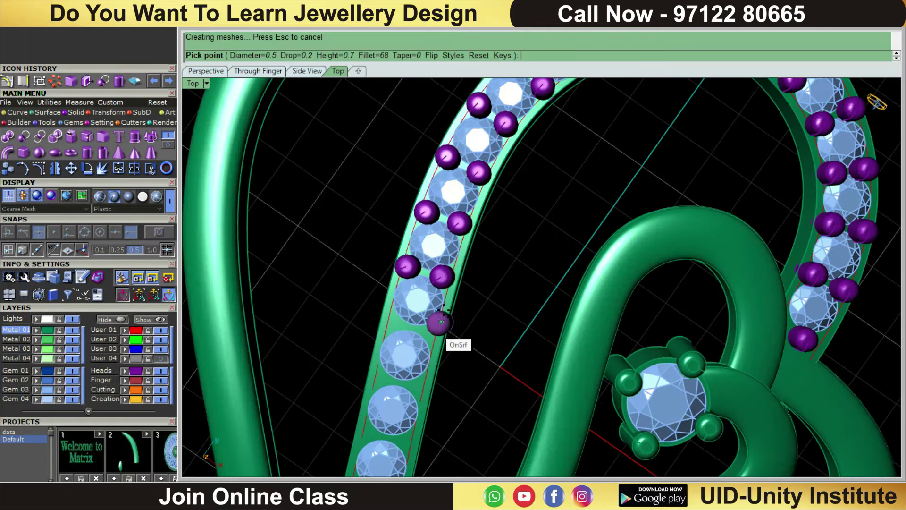
scroll(431, 327, "up", 1)
right_click_drag(463, 282, 441, 282)
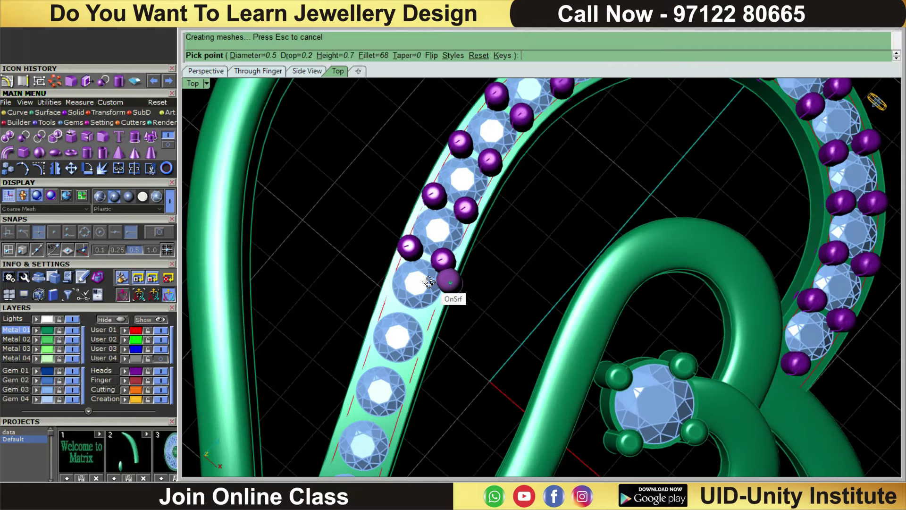
scroll(428, 282, "up", 2)
scroll(427, 306, "up", 2)
scroll(427, 319, "up", 2)
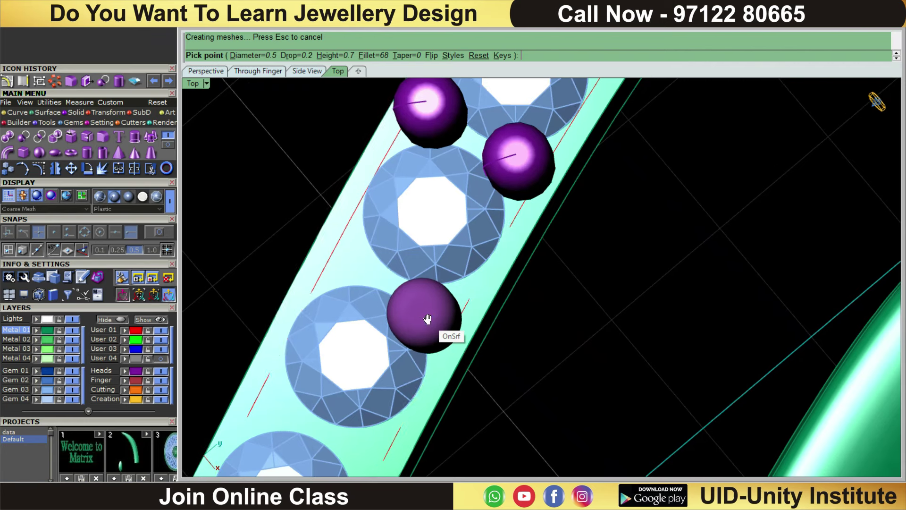
scroll(435, 316, "up", 1)
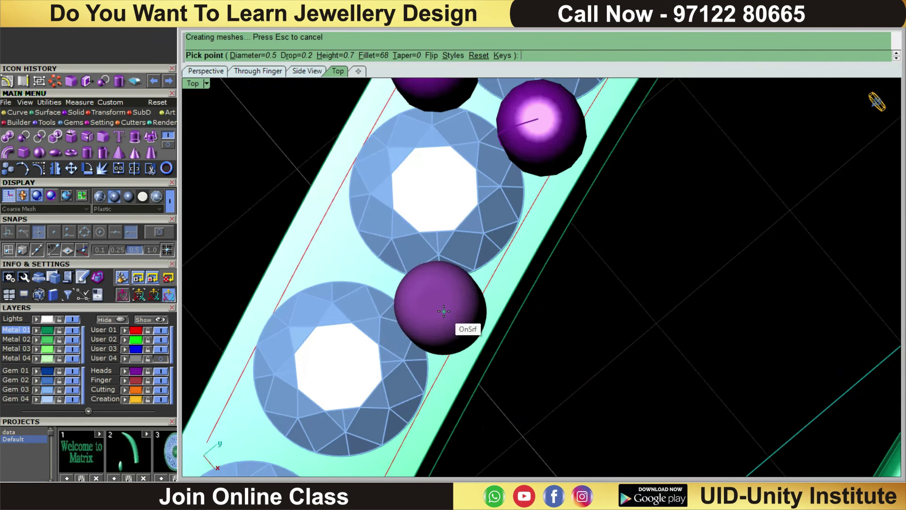
left_click(443, 311)
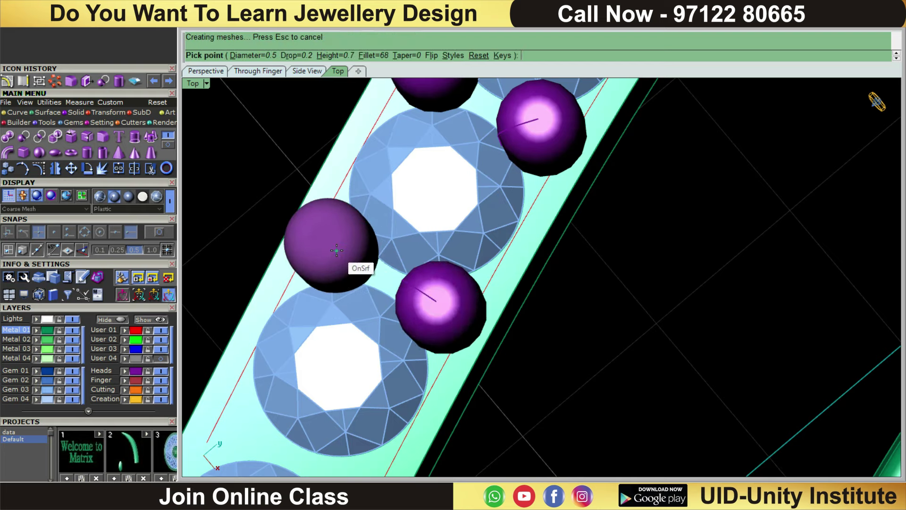
scroll(337, 250, "down", 1)
scroll(337, 250, "down", 1)
Place three prongs beside the pavé stones along the first stretch of the band.
scroll(336, 250, "down", 1)
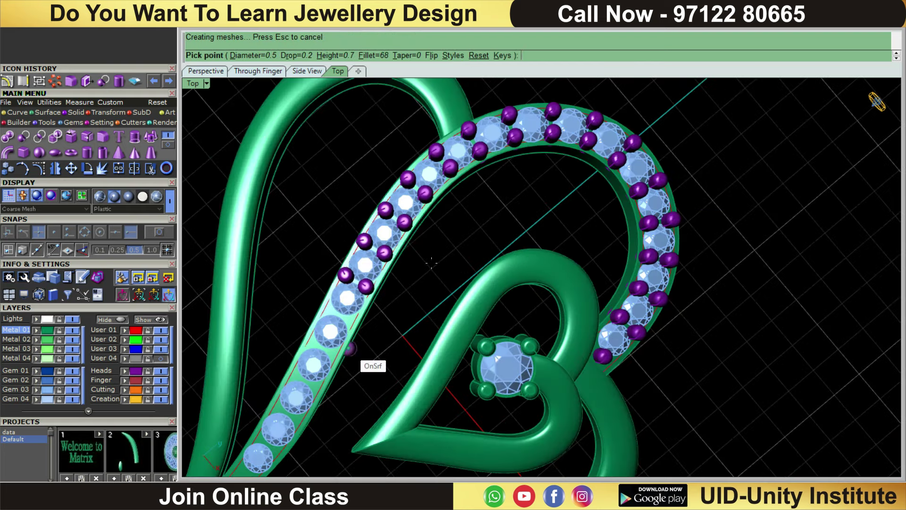
scroll(449, 208, "up", 5)
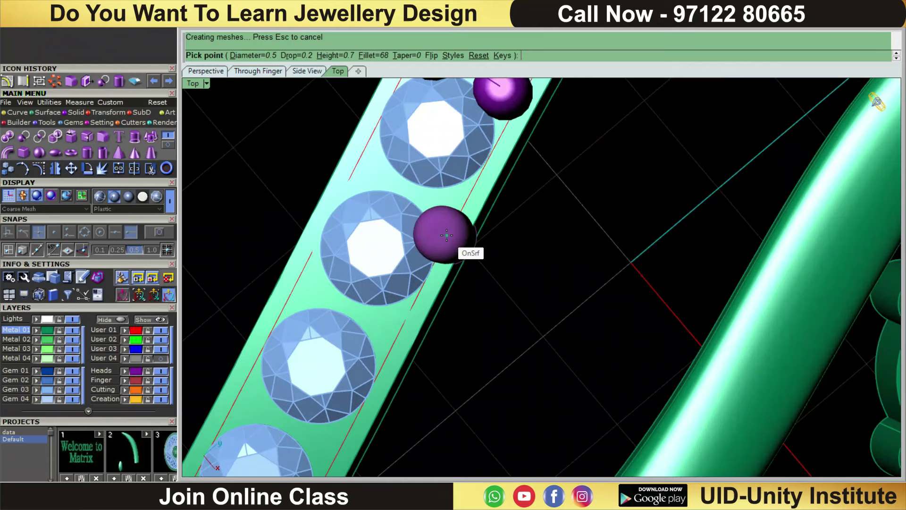
left_click(449, 207)
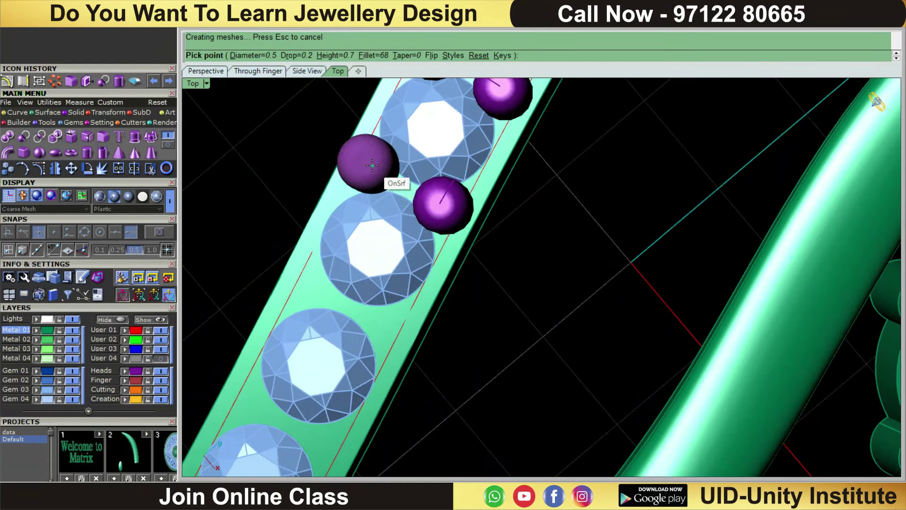
left_click(370, 169)
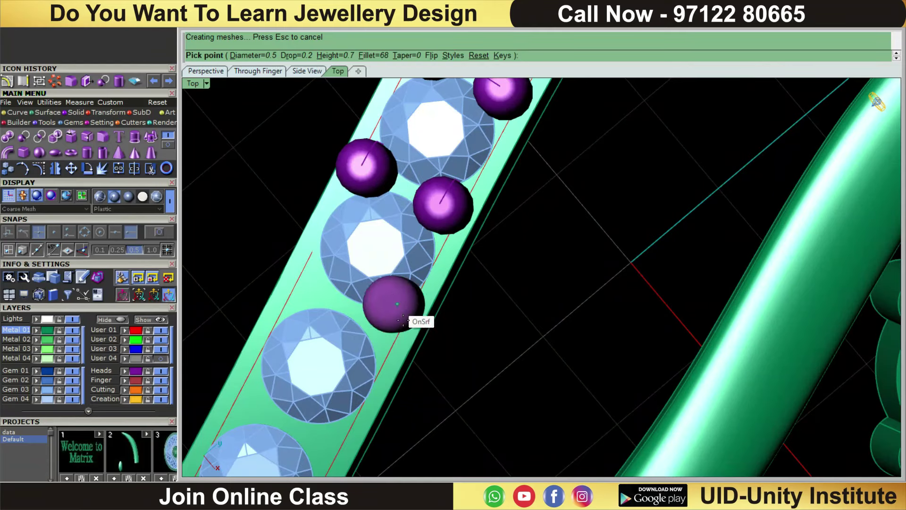
left_click(384, 325)
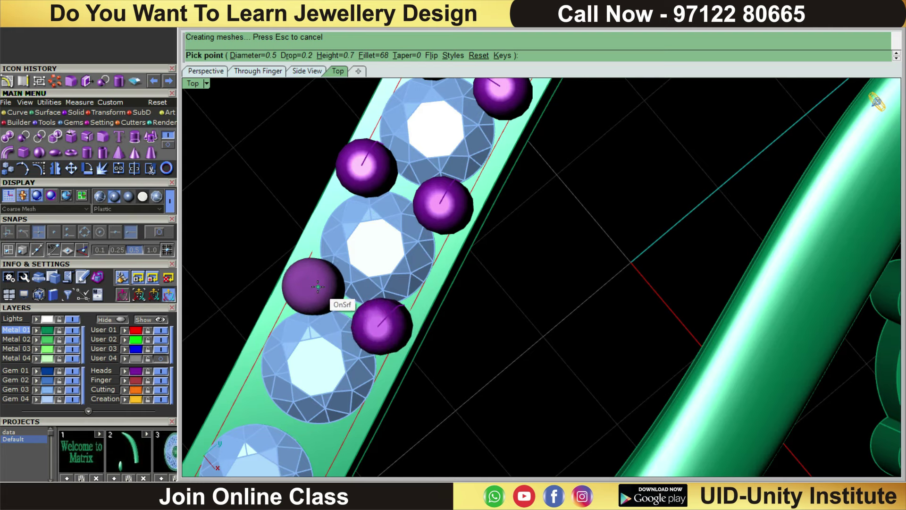
scroll(309, 285, "down", 3)
scroll(358, 361, "up", 2)
Shift along the band and place four more prongs between the pavé stones.
mouse_move(358, 361)
right_mouse_down()
mouse_move(492, 177)
mouse_move(527, 150)
right_mouse_up()
scroll(390, 249, "up", 3)
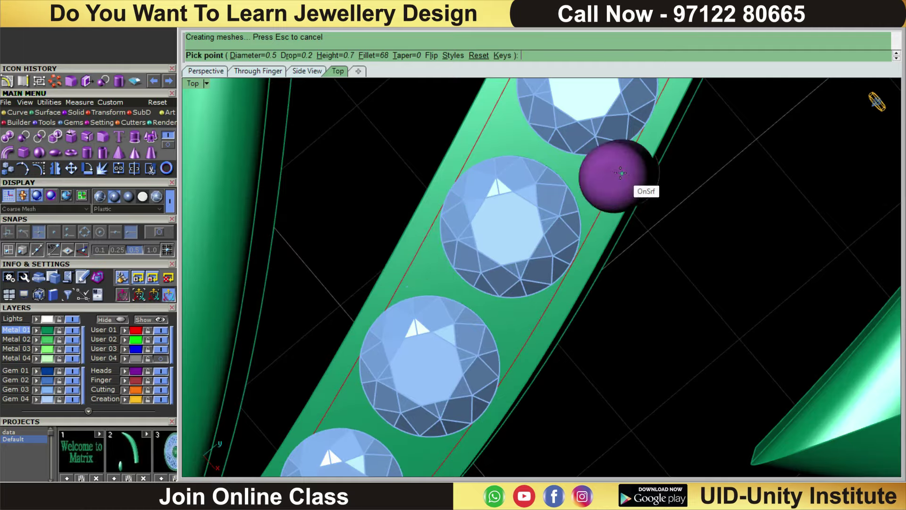
scroll(616, 172, "down", 1)
mouse_move(556, 201)
right_mouse_down()
mouse_move(570, 179)
mouse_move(526, 214)
mouse_move(588, 200)
right_mouse_up()
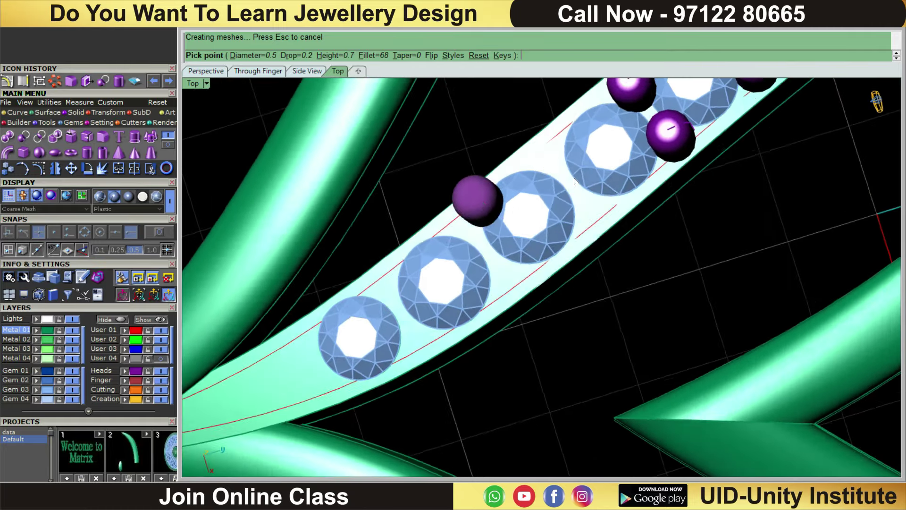
scroll(588, 200, "up", 2)
scroll(599, 217, "up", 1)
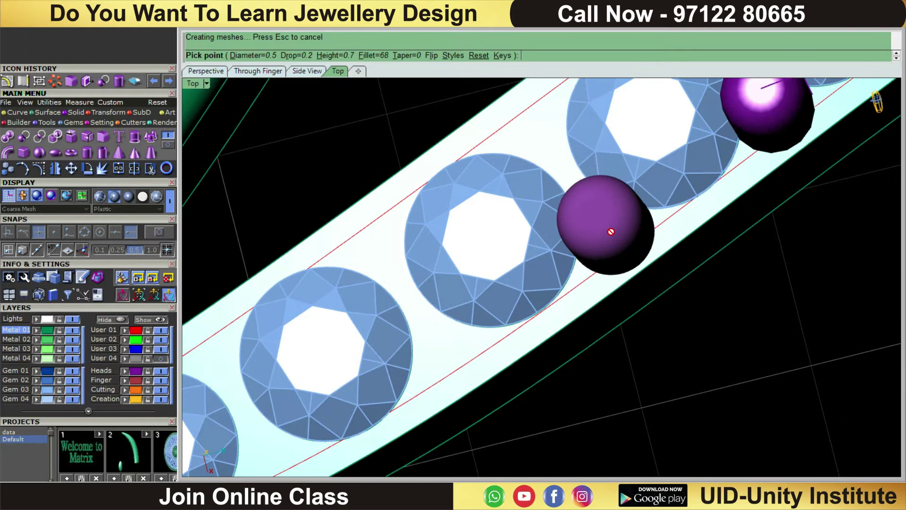
left_click(610, 231)
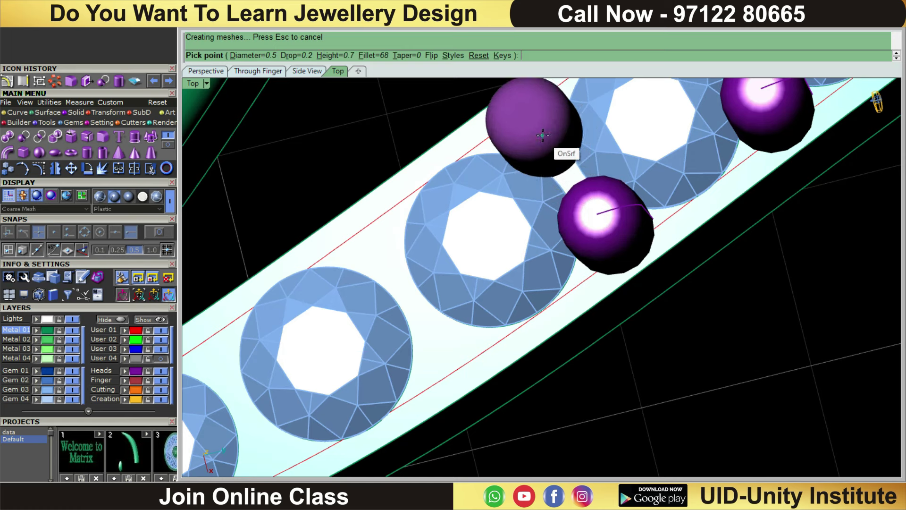
left_click(543, 135)
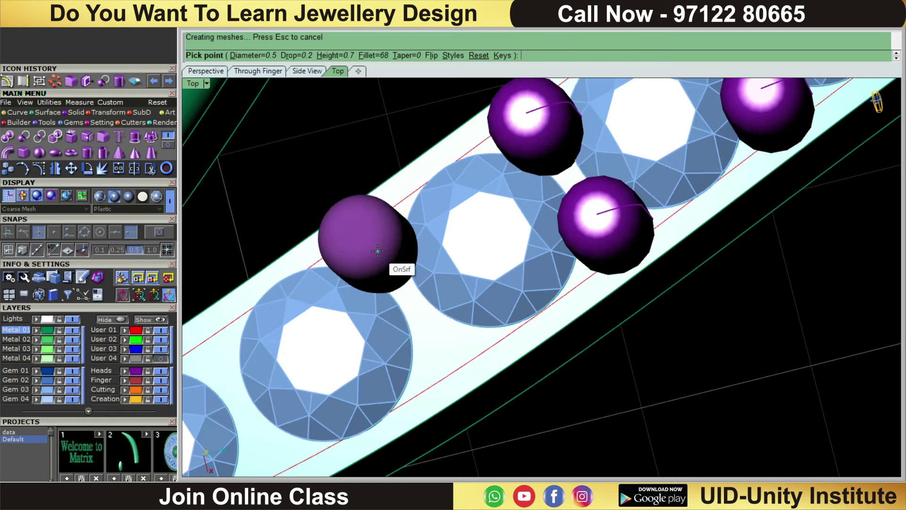
left_click(377, 251)
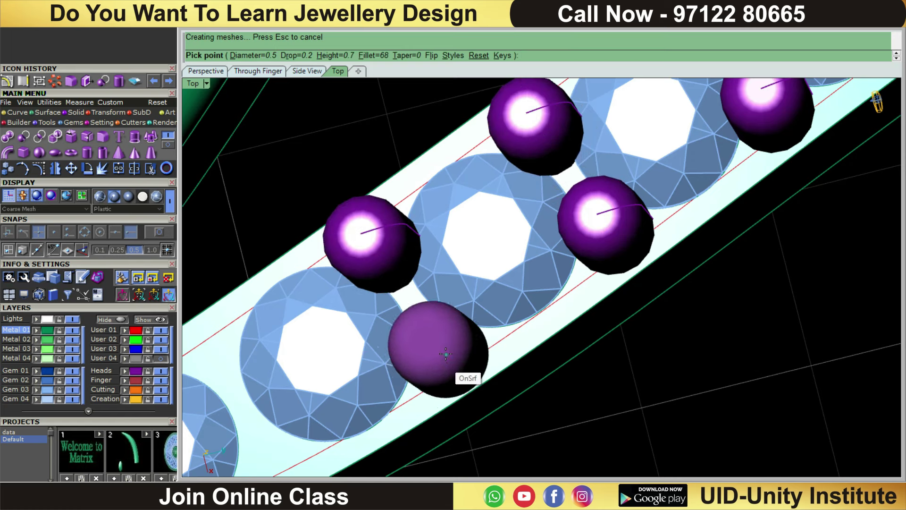
left_click(427, 330)
scroll(427, 330, "down", 3)
scroll(436, 324, "down", 1)
scroll(344, 334, "up", 3)
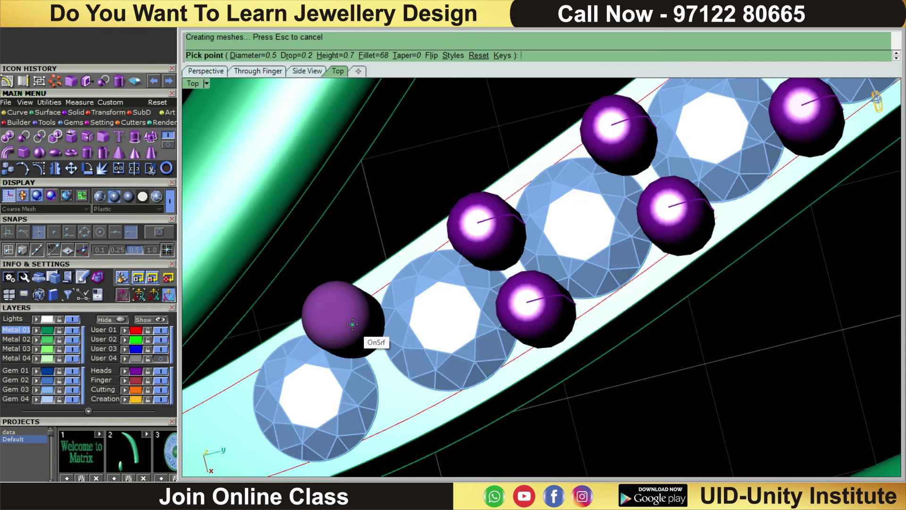
Place 0.45-diameter prongs down the narrowing arm to the heart's tip, then finish.
key("q")
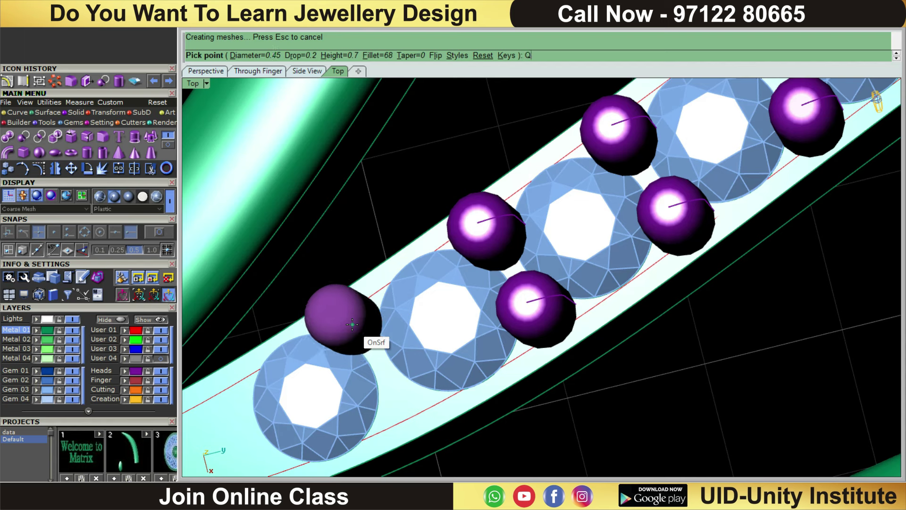
left_click(359, 326)
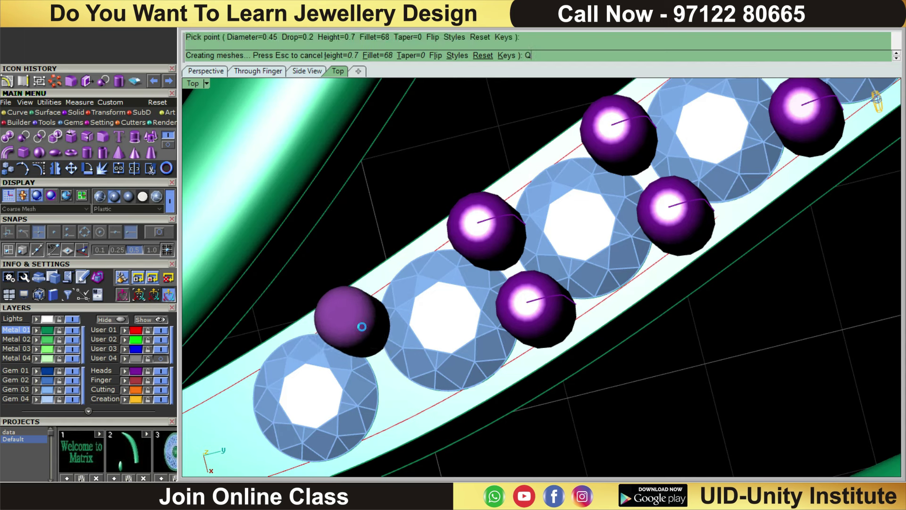
key("BackSpace")
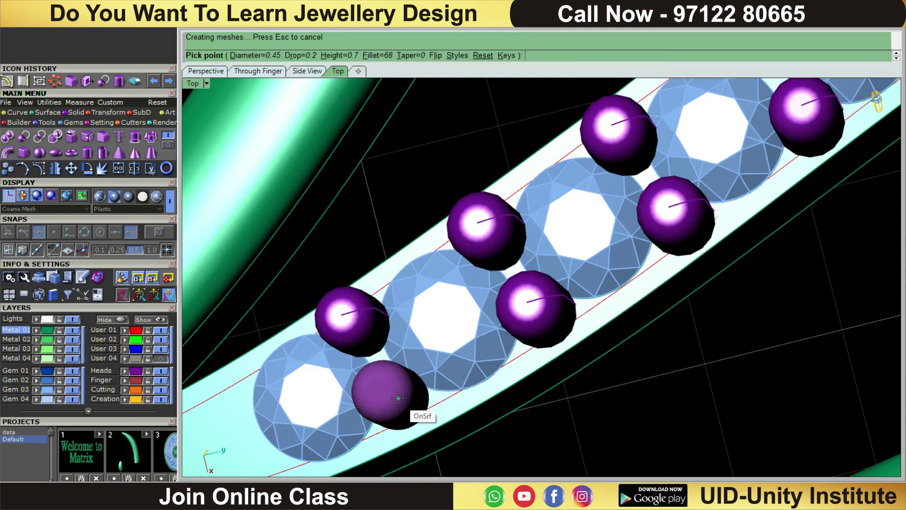
left_click(398, 400)
scroll(293, 394, "down", 5)
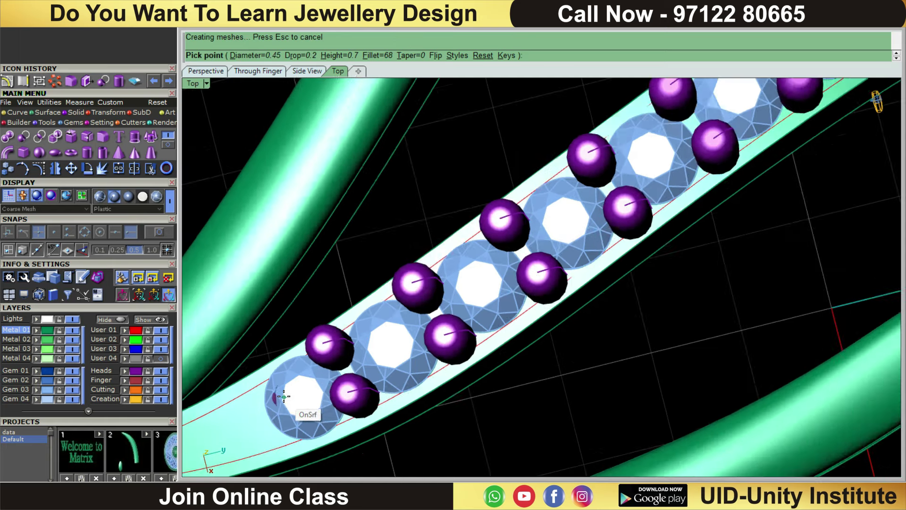
scroll(297, 394, "down", 3)
scroll(256, 409, "up", 4)
left_click(276, 407)
scroll(264, 414, "down", 5)
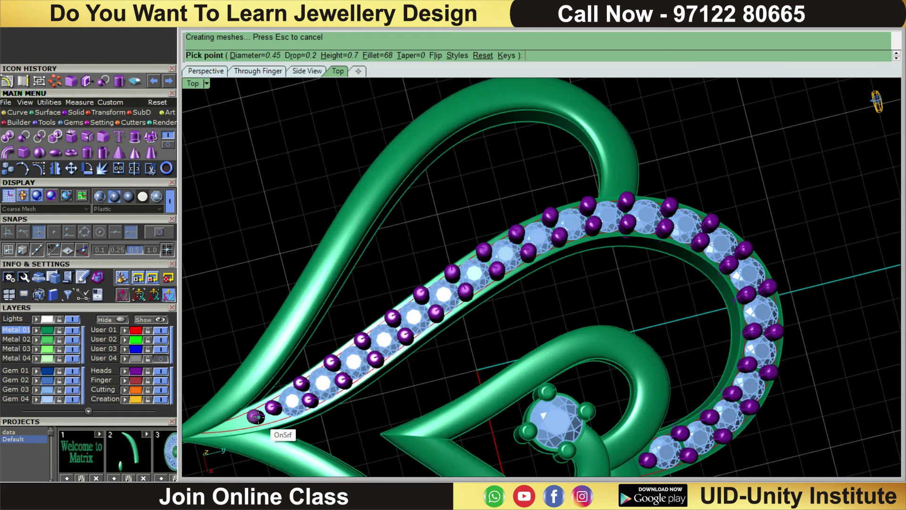
key("Return")
scroll(446, 338, "up", 3)
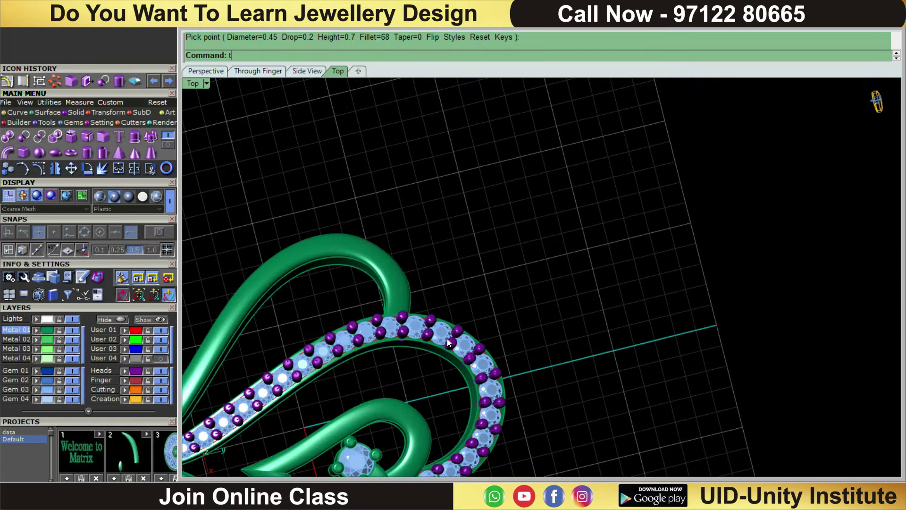
Select all the prongs in Top view and group them into one unit.
key("ctrl+t")
scroll(527, 345, "up", 3)
scroll(523, 391, "up", 2)
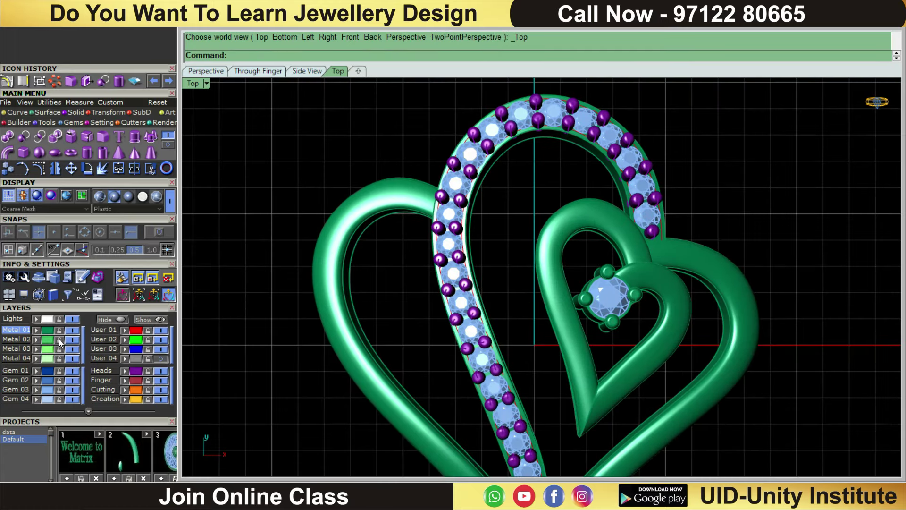
left_click(133, 371)
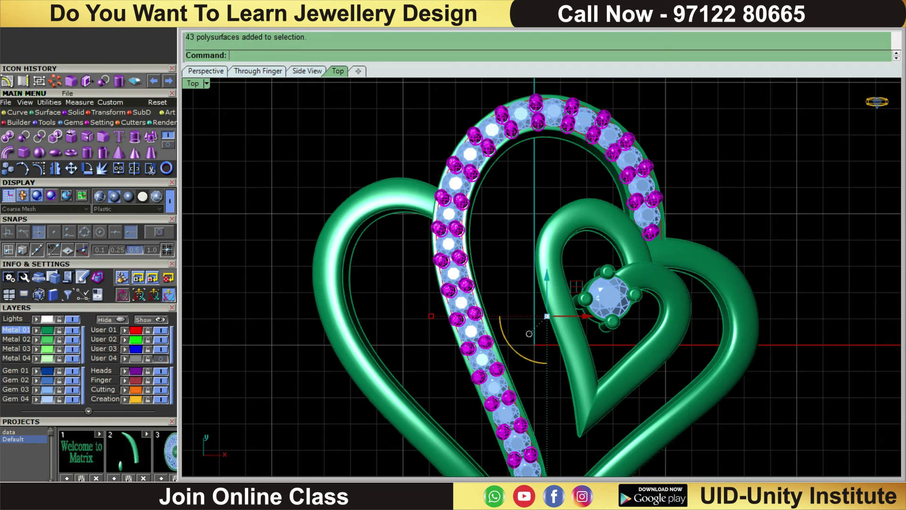
left_click(44, 103)
left_click(6, 153)
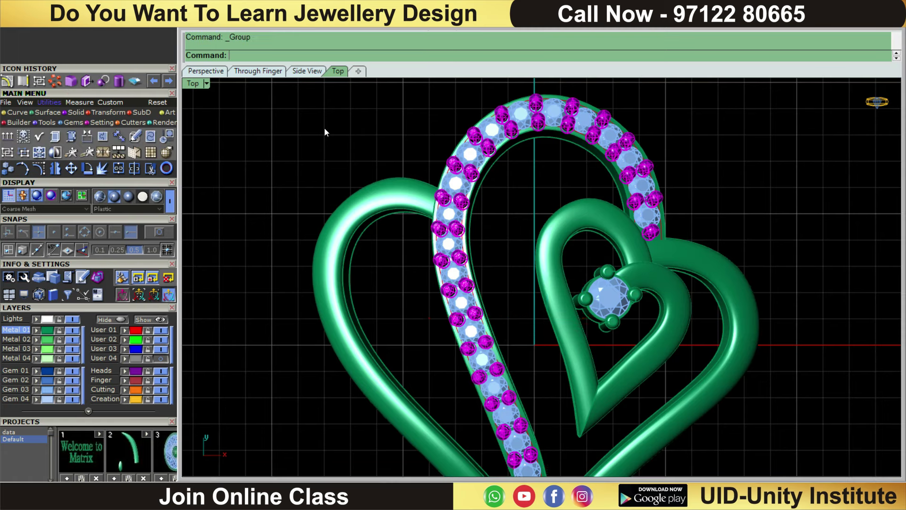
Window-select the whole double-heart pendant in Top view and hide it.
scroll(373, 170, "down", 3)
mouse_move(439, 191)
right_mouse_down()
mouse_move(492, 253)
mouse_move(491, 155)
mouse_move(438, 285)
mouse_move(421, 164)
mouse_move(465, 311)
right_mouse_up()
key("ctrl+F1")
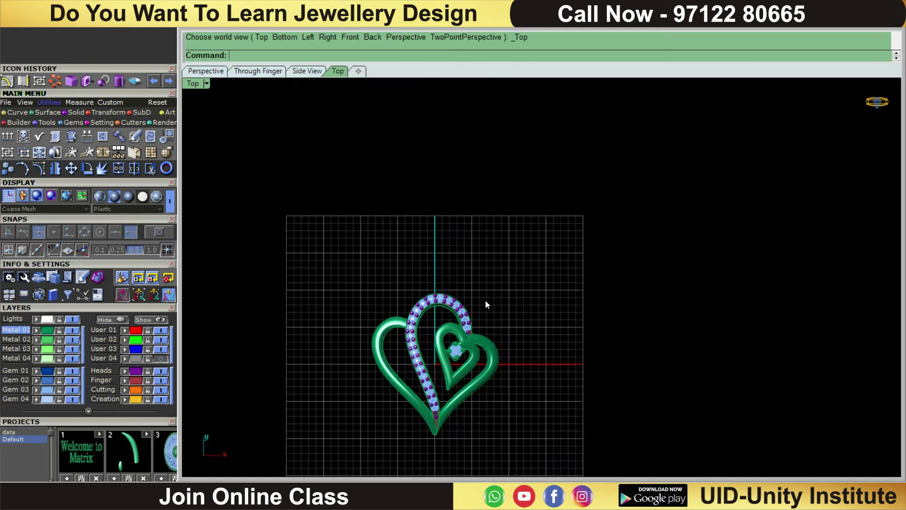
left_click_drag(333, 445, 333, 446)
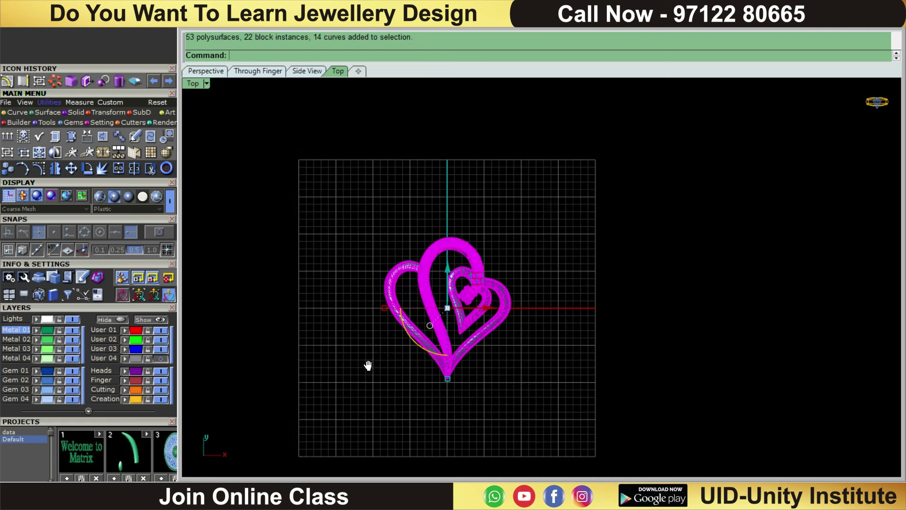
left_click(115, 322)
scroll(426, 270, "up", 3)
scroll(421, 287, "up", 3)
Draw a 2.1-diameter circle centred at 0,0,0.
right_click_drag(437, 318, 427, 295)
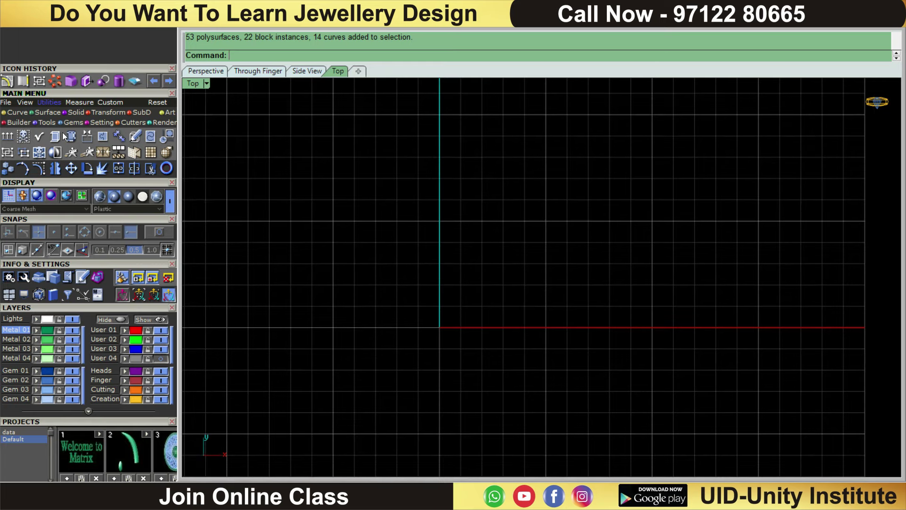
left_click(25, 112)
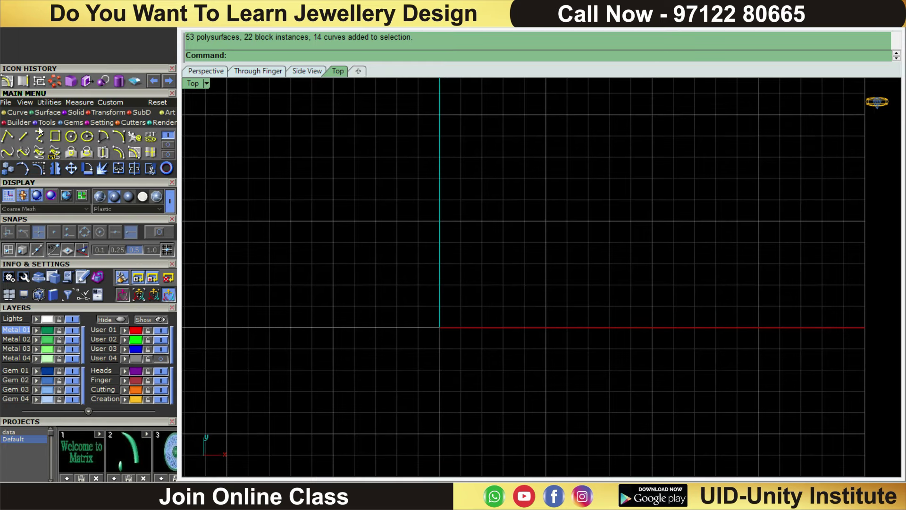
left_click(70, 136)
scroll(378, 208, "up", 2)
type("0,0,0")
key("Return")
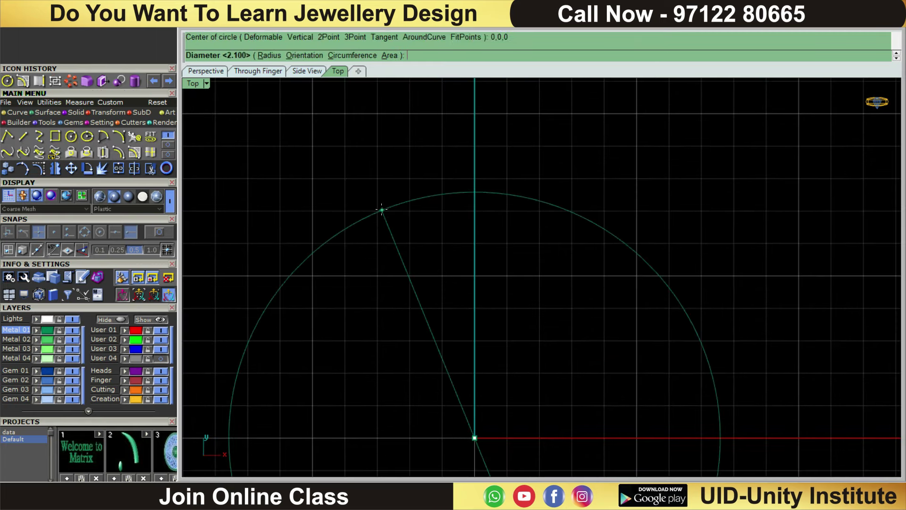
type("2.1")
key("Return")
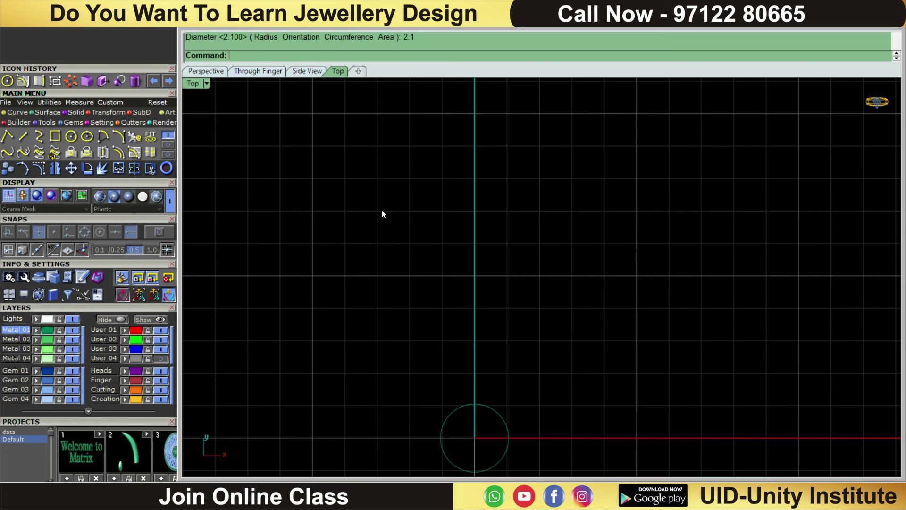
Offset the circle 0.8 outward.
left_click(498, 414)
scroll(497, 394, "up", 2)
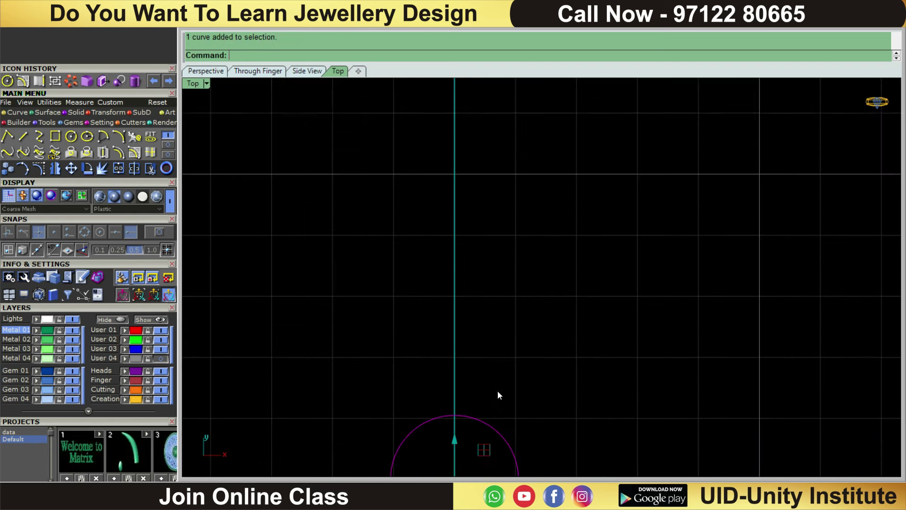
left_click(119, 153)
type("0.8")
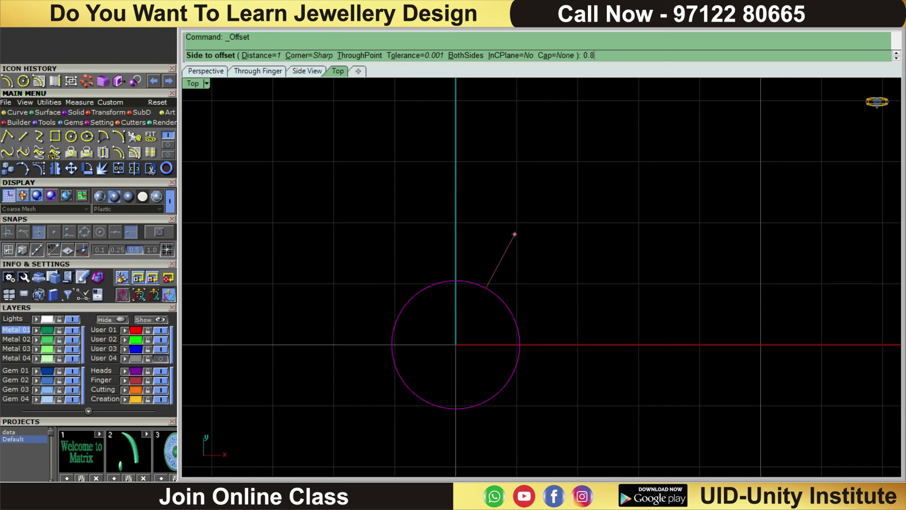
key("Return")
left_click(516, 231)
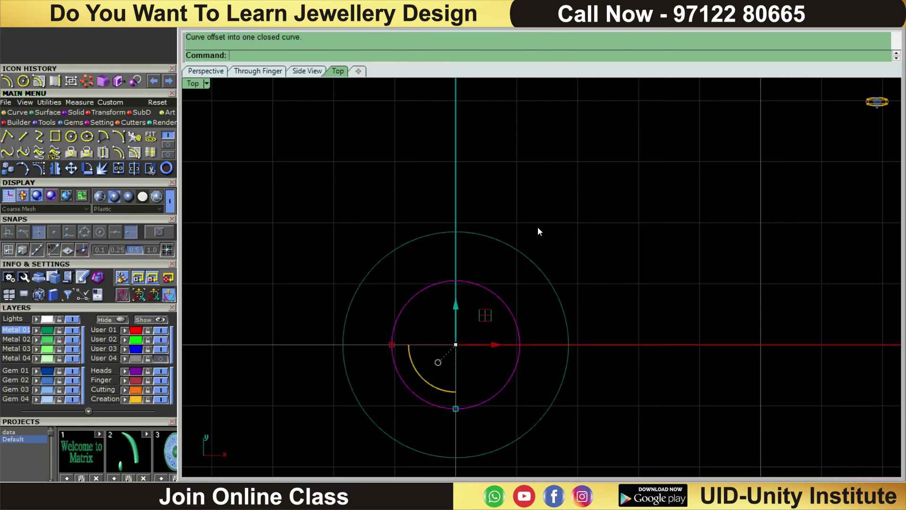
Tween one curve midway between the two circles and start a Pipe on it.
left_click(173, 145)
left_click(119, 155)
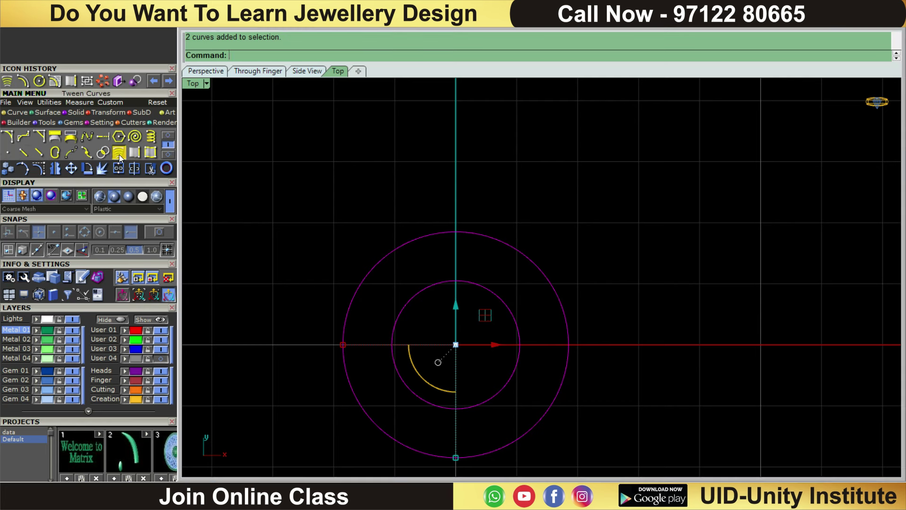
key("Return")
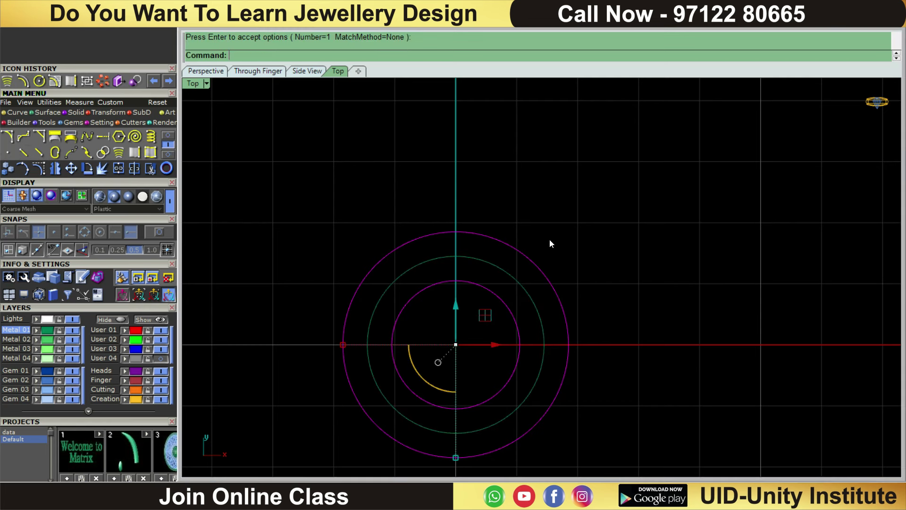
key("Return")
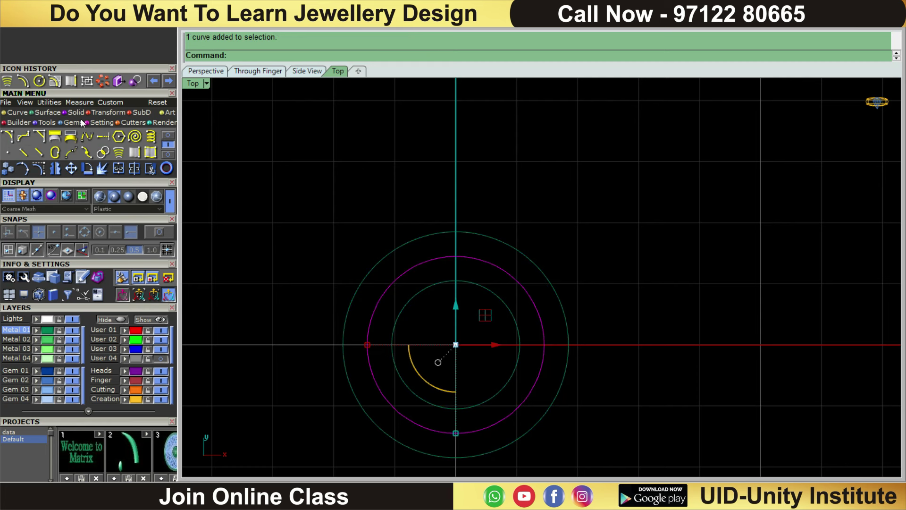
left_click(81, 113)
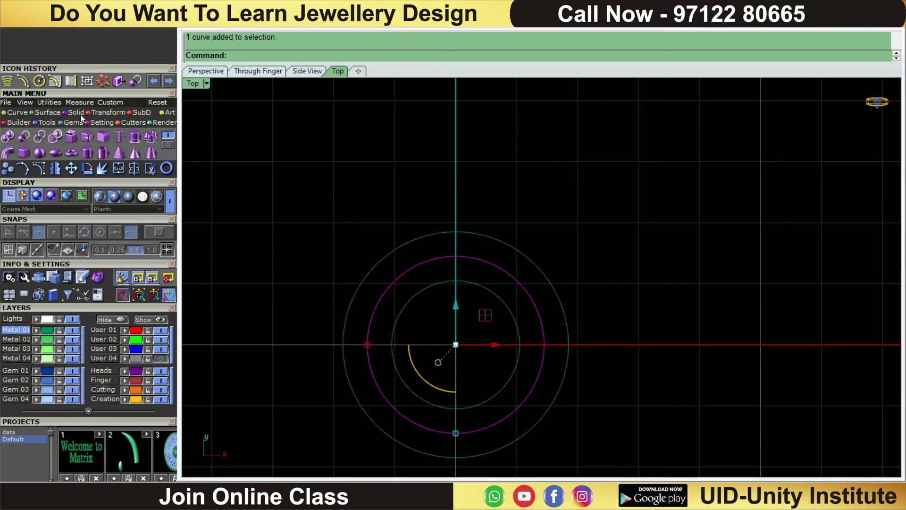
left_click(4, 157)
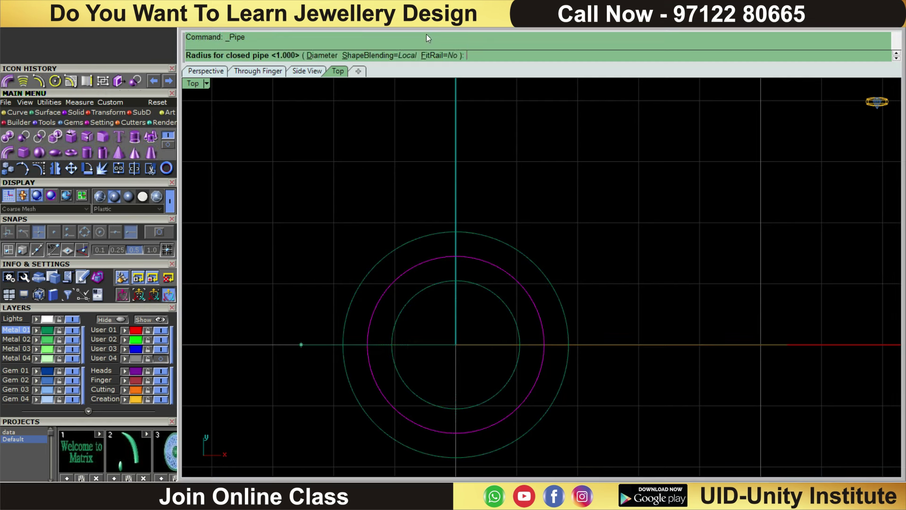
Pipe the middle circle into a 0.8-diameter torus ring.
left_click(315, 56)
type("0.8")
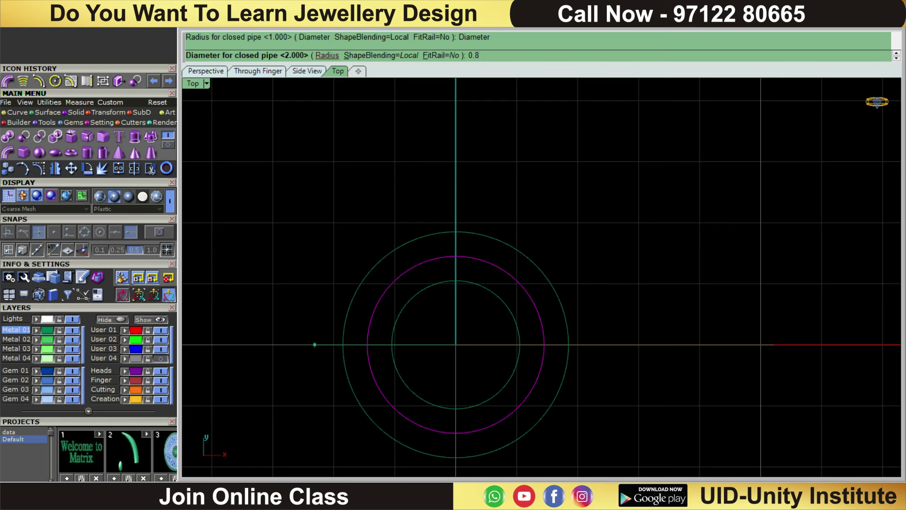
key("Return")
key("Return")
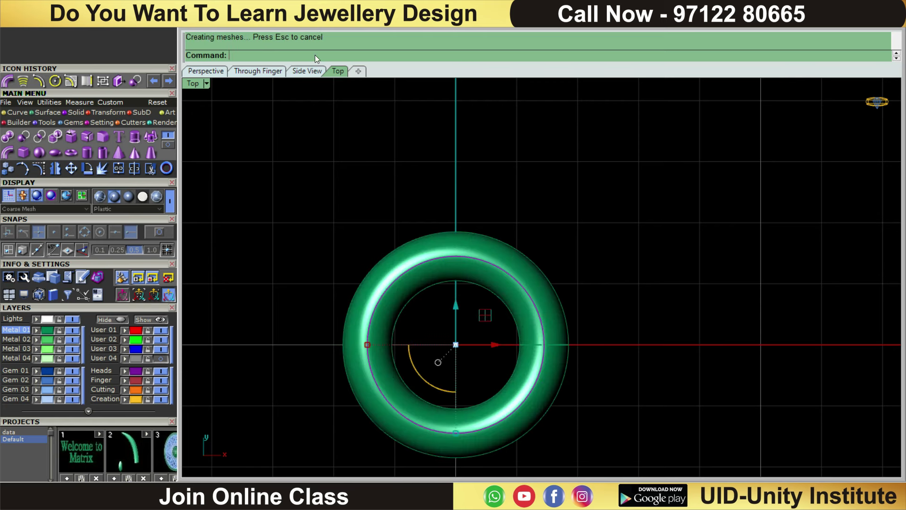
scroll(583, 152, "down", 4)
left_click_drag(661, 152, 522, 283)
scroll(522, 278, "up", 5)
left_click(576, 239, "ctrl")
scroll(576, 239, "down", 2)
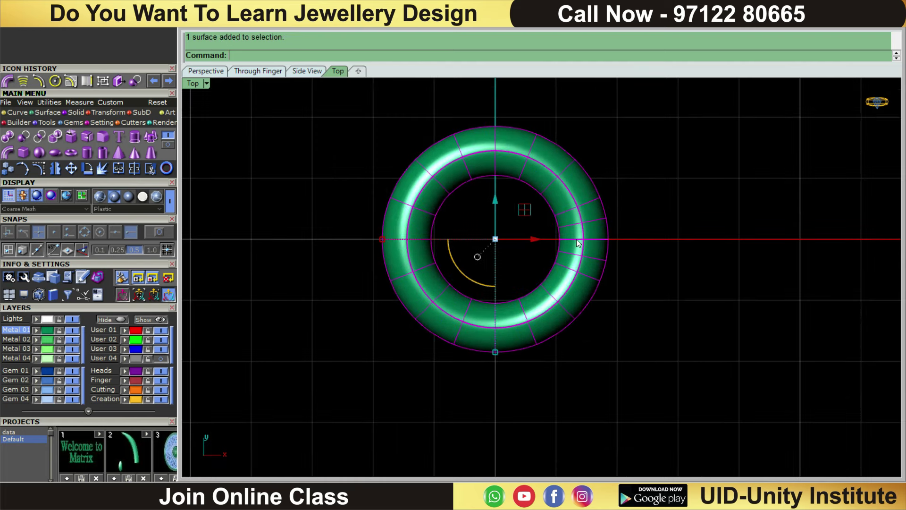
key("Delete")
left_click(607, 225)
key("ctrl+z")
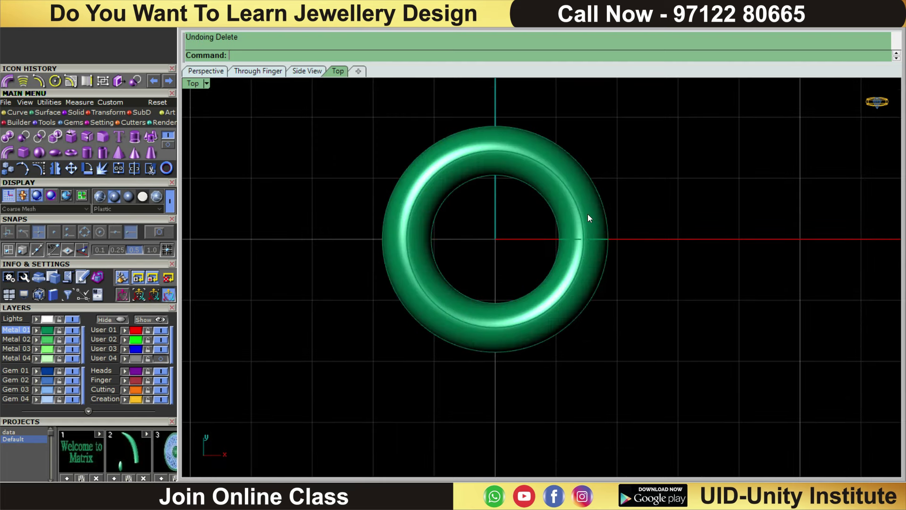
Delete the three construction circles and move the torus ring upward.
scroll(587, 214, "up", 2)
left_click_drag(485, 276, 489, 272, "ctrl")
left_click_drag(593, 213, 570, 229)
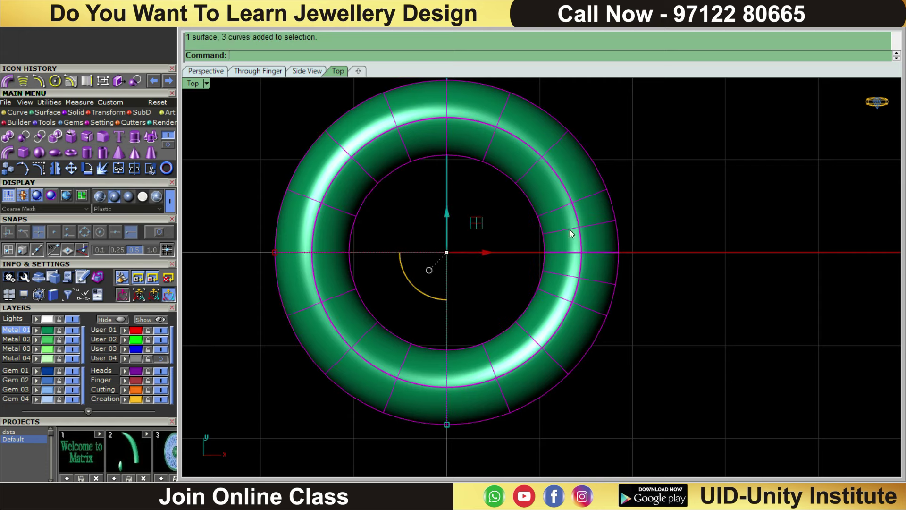
left_click(559, 216, "ctrl")
key("Delete")
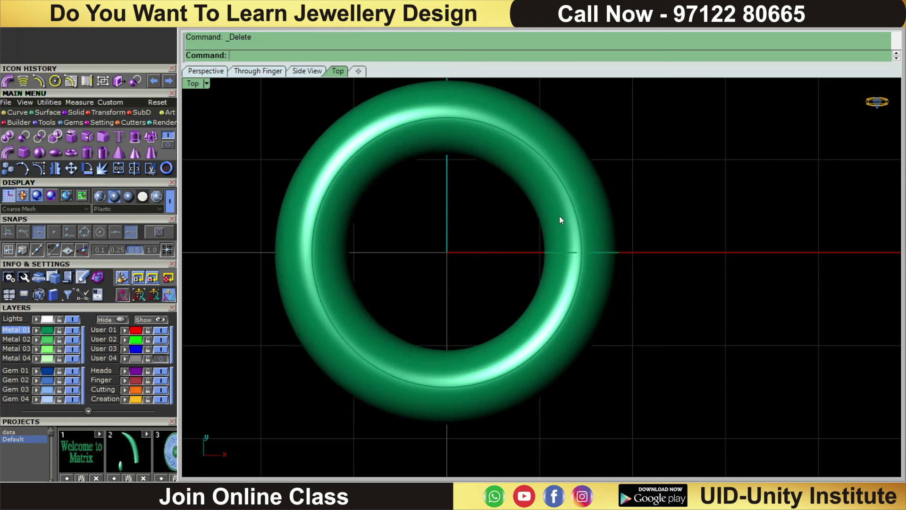
scroll(580, 194, "down", 3)
left_click(542, 184)
scroll(502, 192, "down", 3)
right_click_drag(502, 192, 491, 321)
left_click_drag(492, 325, 502, 202)
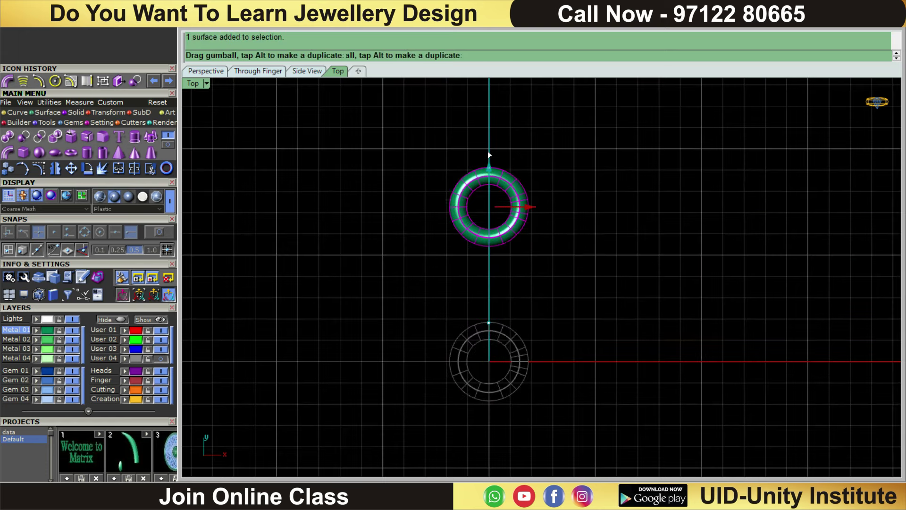
Show the hidden pendant parts and turn on the User 04 layer.
left_click(553, 94)
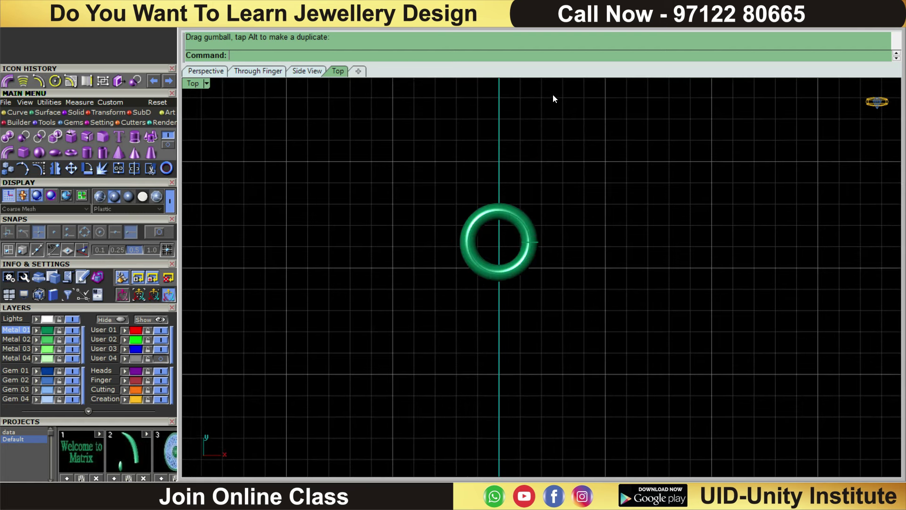
left_click(144, 319)
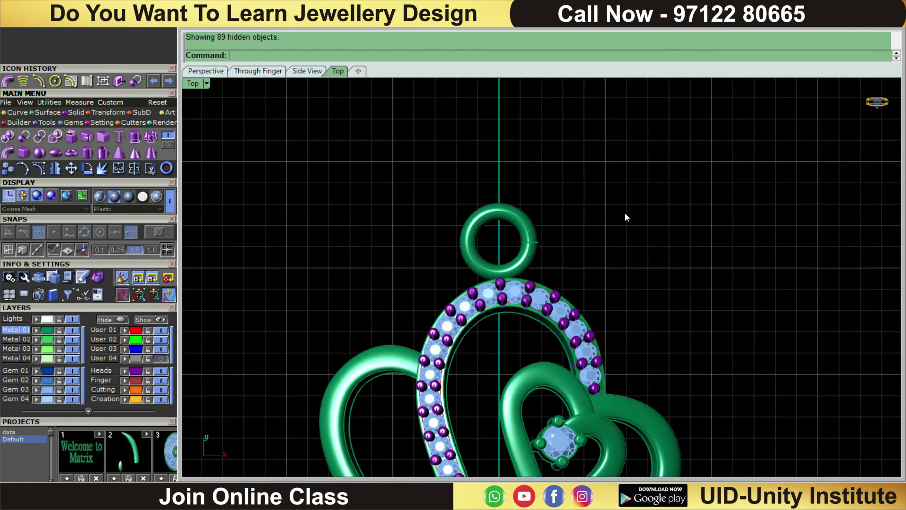
left_click(525, 226)
scroll(500, 231, "up", 4)
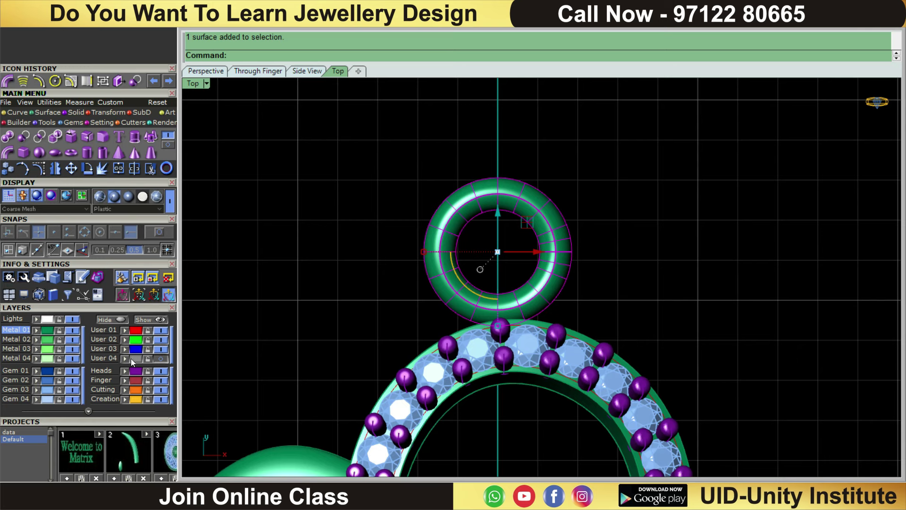
left_click(160, 358)
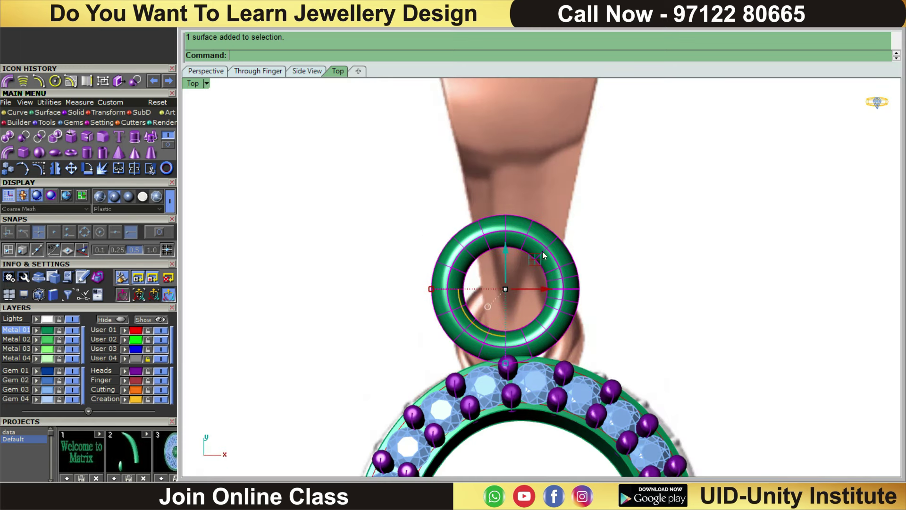
Seat the torus ring on the outer heart's top, raising it to pendant height in Right view.
left_click_drag(501, 254, 503, 268)
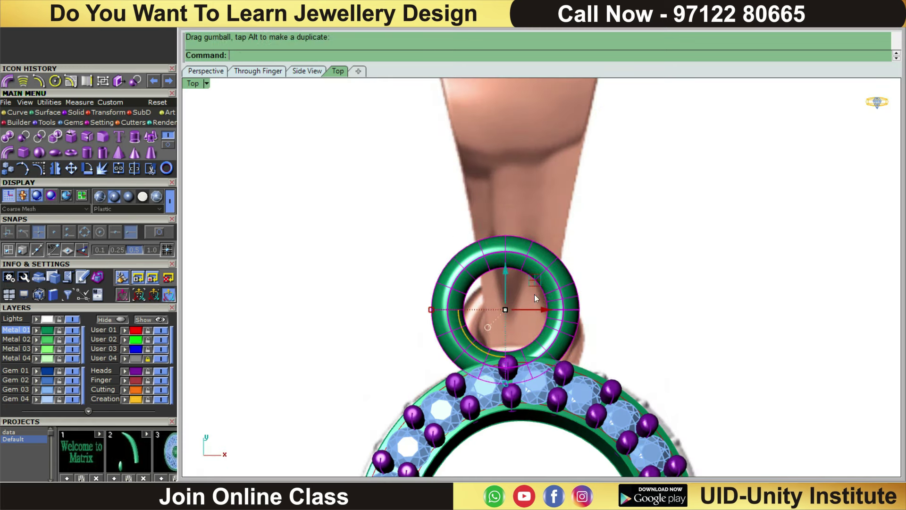
left_click_drag(544, 309, 548, 310)
left_click_drag(517, 269, 513, 275)
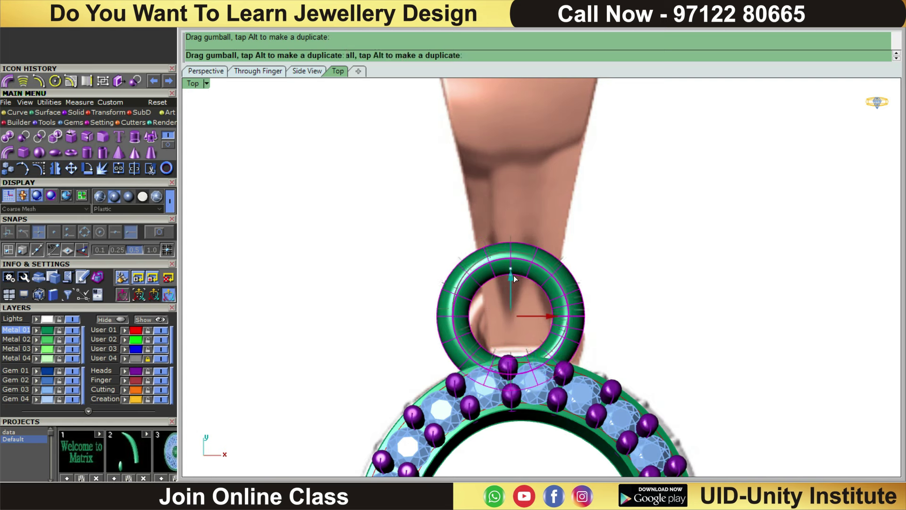
key("ctrl+F3")
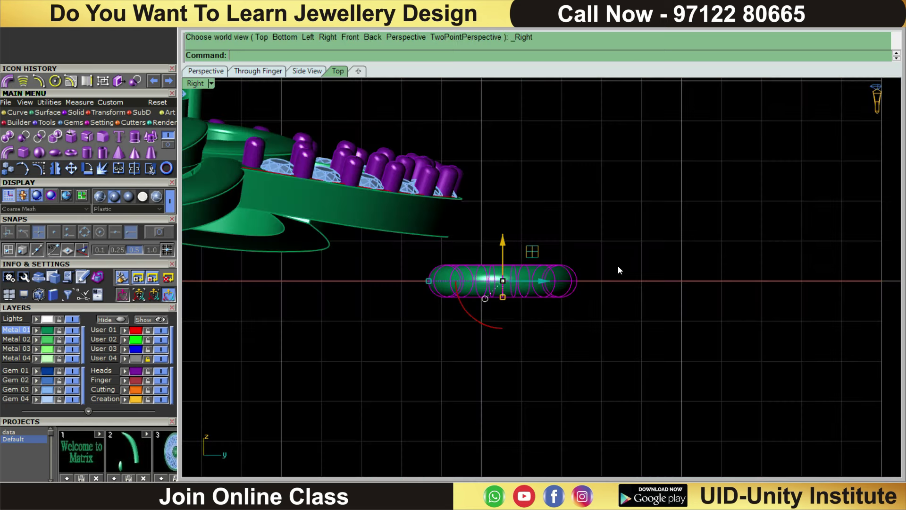
scroll(490, 288, "up", 2)
left_click_drag(454, 267, 455, 173)
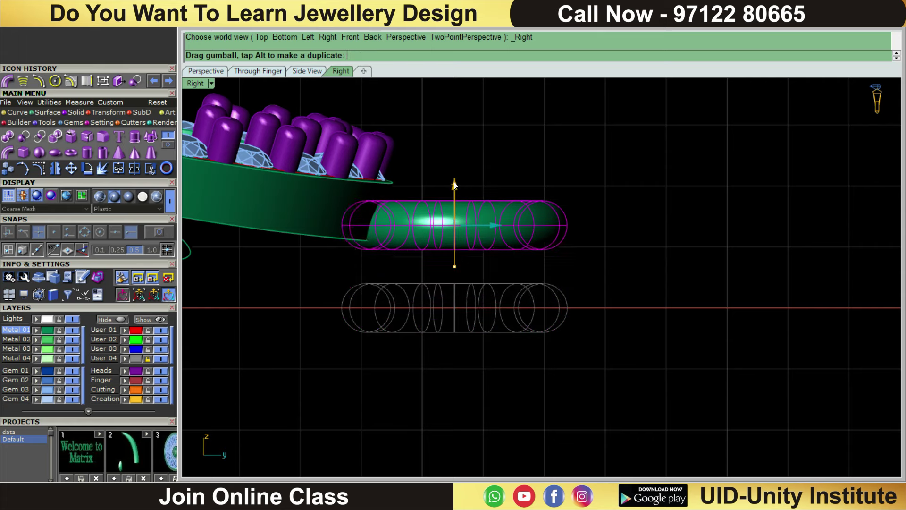
key("ctrl+F1")
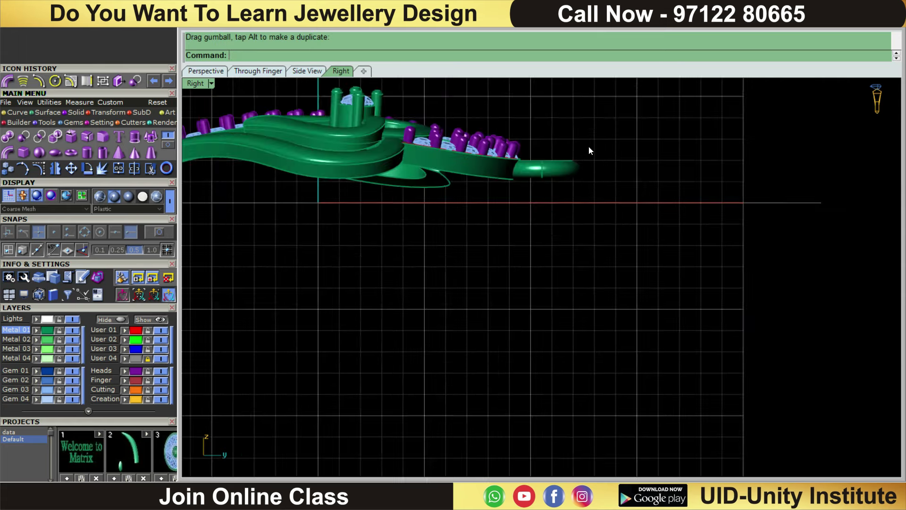
Zoom in and try repositioning and rescaling the ring, undoing both changes.
scroll(565, 237, "up", 2)
scroll(584, 265, "up", 2)
scroll(584, 327, "up", 2)
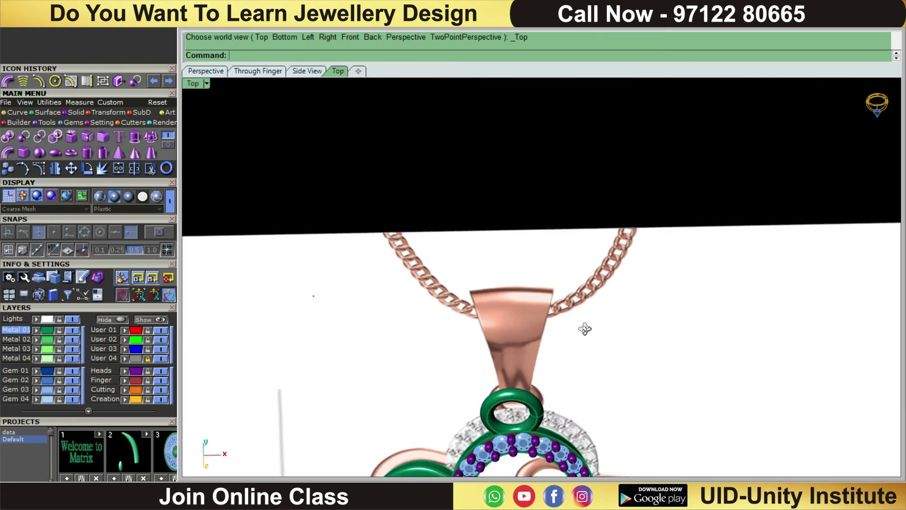
scroll(507, 417, "up", 3)
scroll(506, 417, "up", 2)
left_click(534, 384)
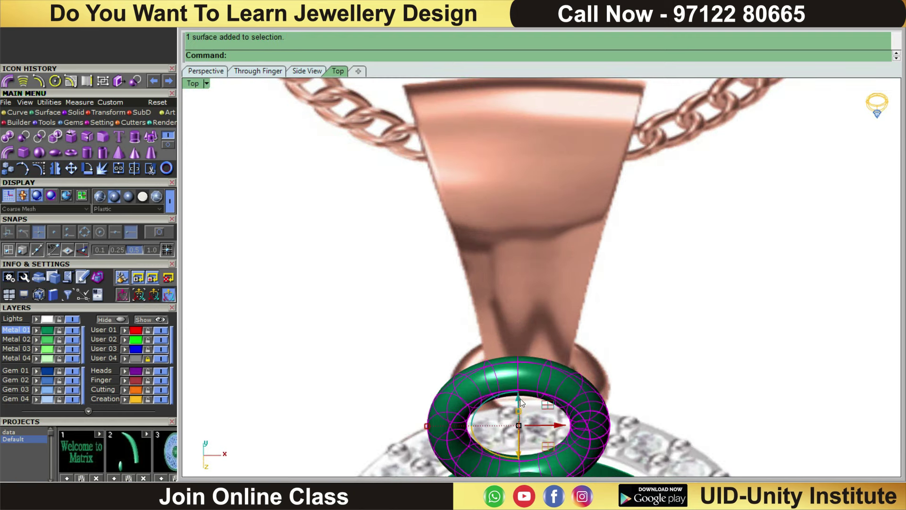
left_click_drag(520, 401, 574, 322)
key("ctrl+z")
scroll(562, 404, "up", 2)
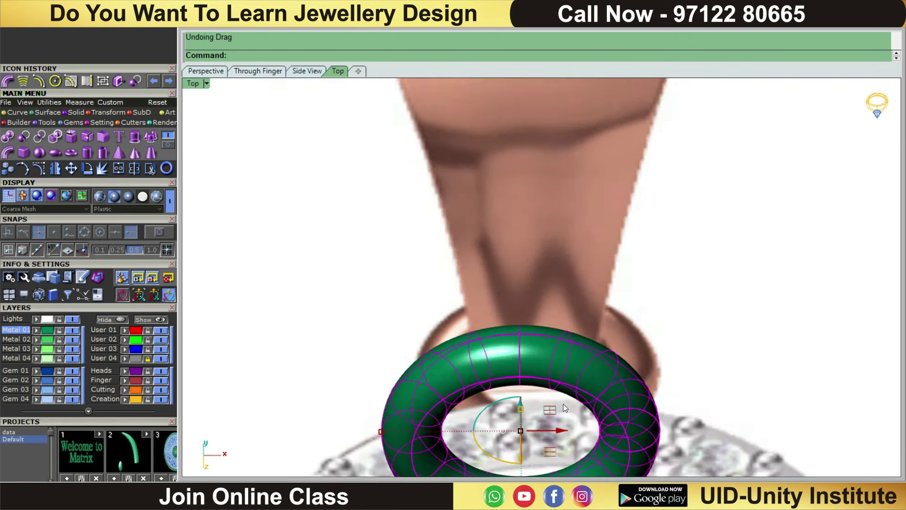
scroll(563, 404, "up", 2)
scroll(534, 255, "up", 2)
scroll(529, 323, "up", 2)
left_click(535, 317)
scroll(538, 331, "down", 3)
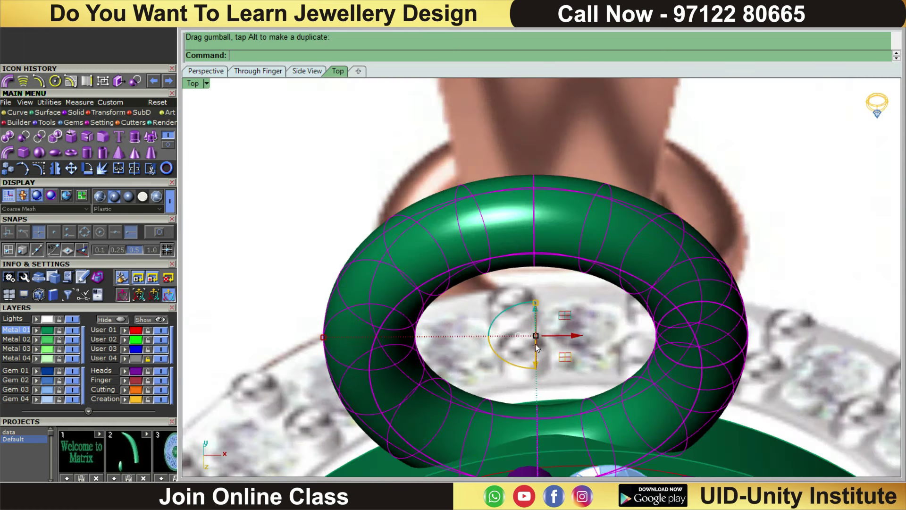
left_click_drag(536, 309, 536, 311)
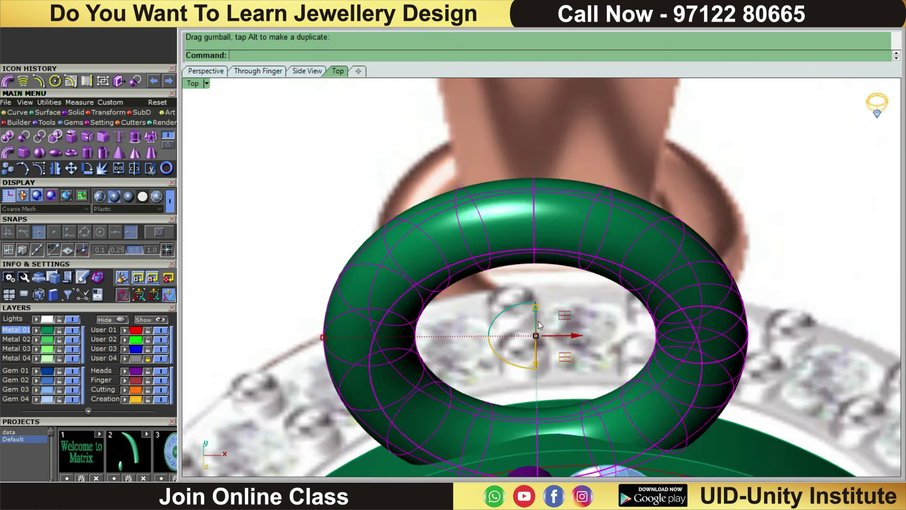
key("ctrl+z")
left_click(536, 311)
scroll(536, 324, "down", 2)
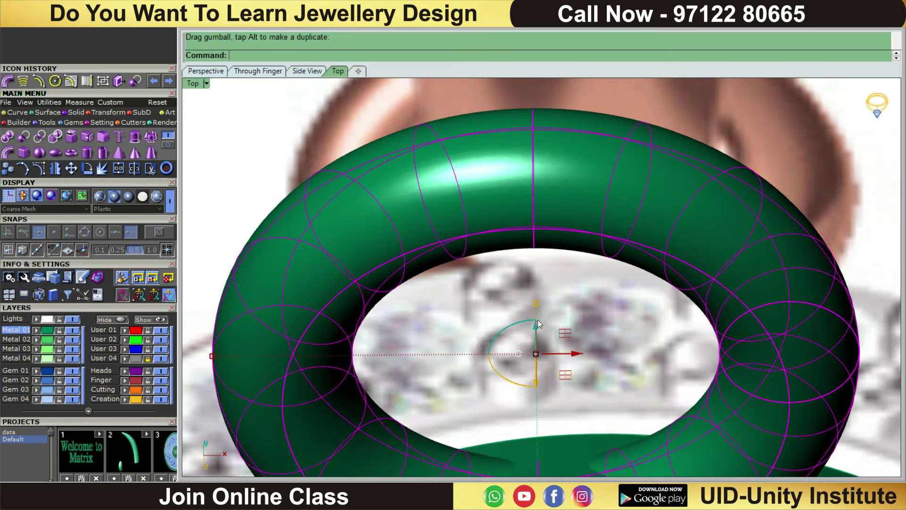
scroll(614, 269, "down", 5)
scroll(694, 234, "down", 3)
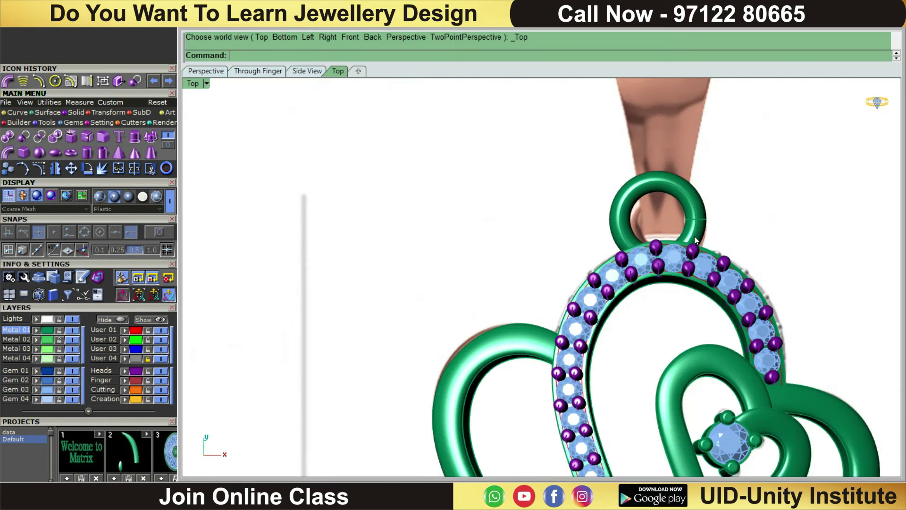
Save the file as DPD-02.3dm and select every object.
key("ctrl+s")
key("ctrl+a")
right_click_drag(478, 318, 417, 302)
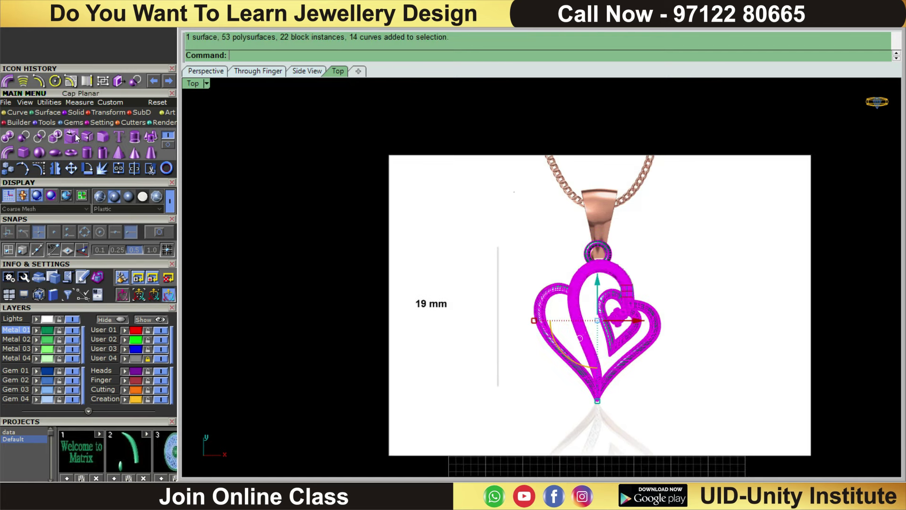
Group every selected pendant part, jump ring included, into one object.
left_click(51, 103)
left_click(13, 157)
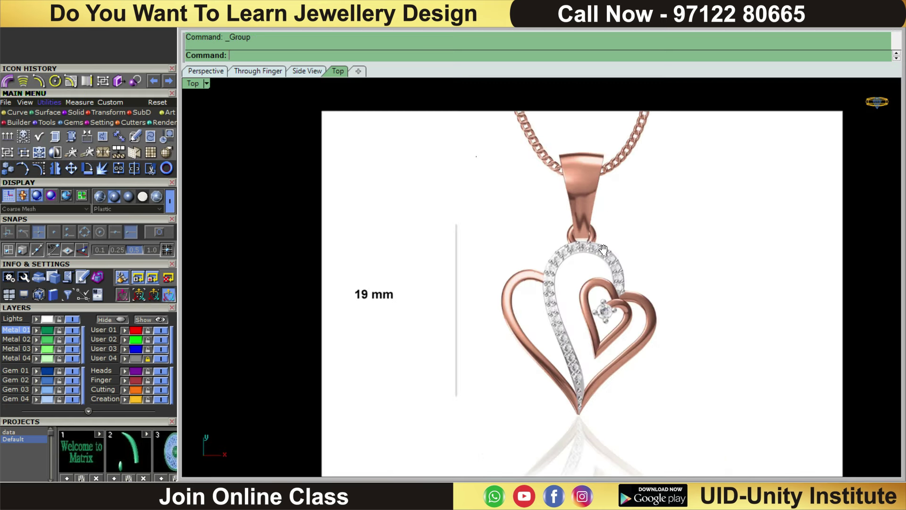
scroll(423, 352, "up", 2)
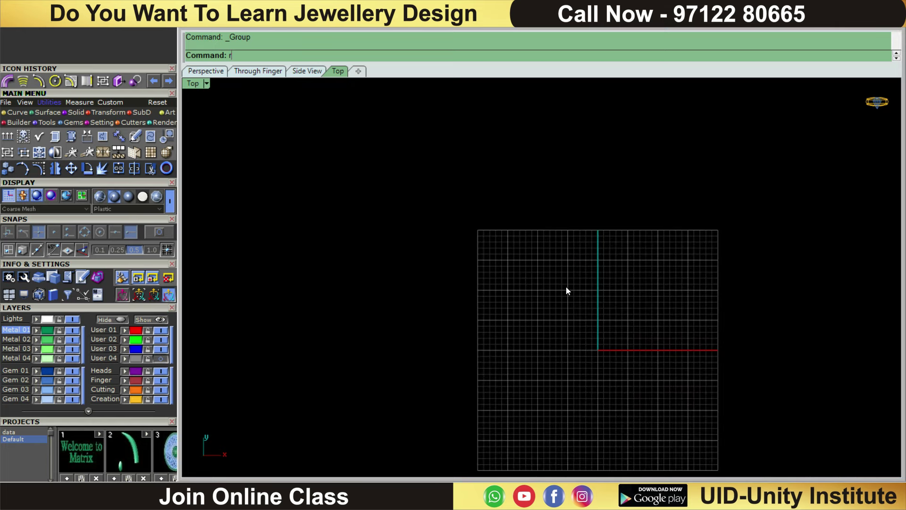
Switch to Right view and draw a diameter-3 circle centred at the origin.
key("Return")
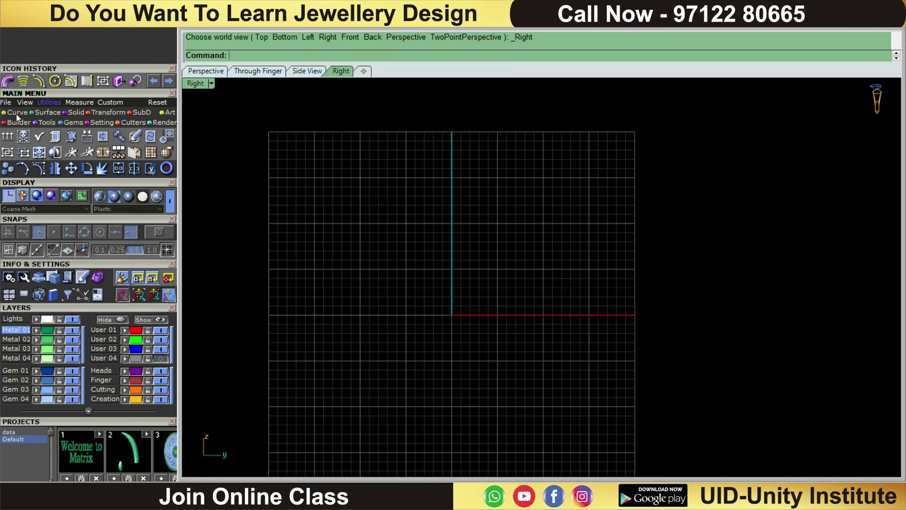
left_click(16, 115)
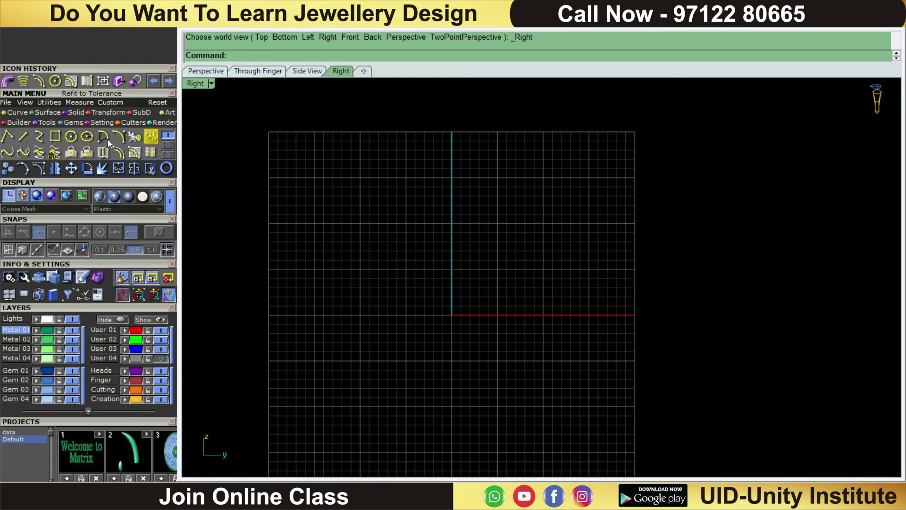
left_click(71, 136)
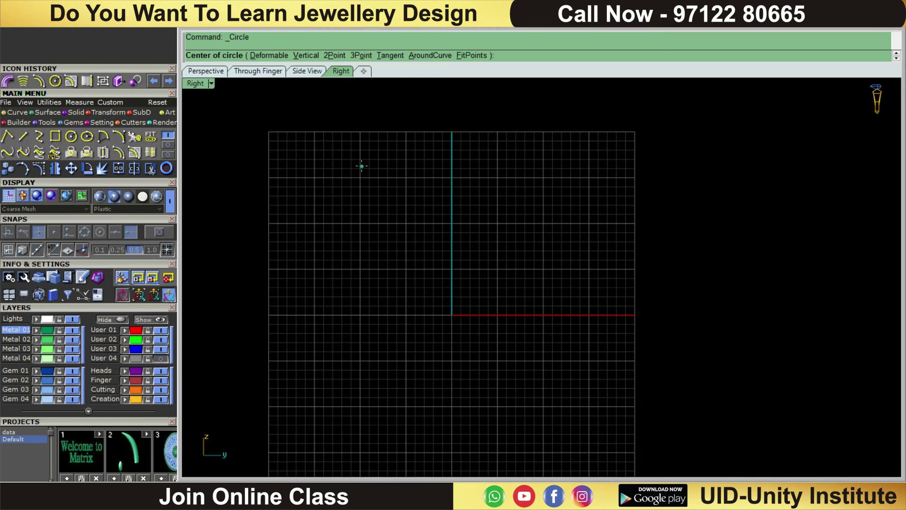
type("0")
key("Return")
type("3")
key("Return")
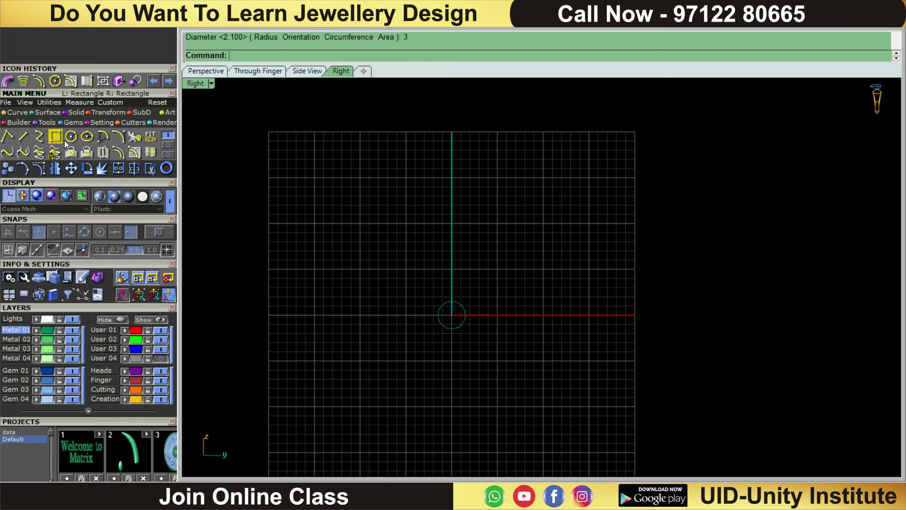
Add a second circle of diameter 5, also centred at the origin.
left_click(70, 136)
type("0")
key("Return")
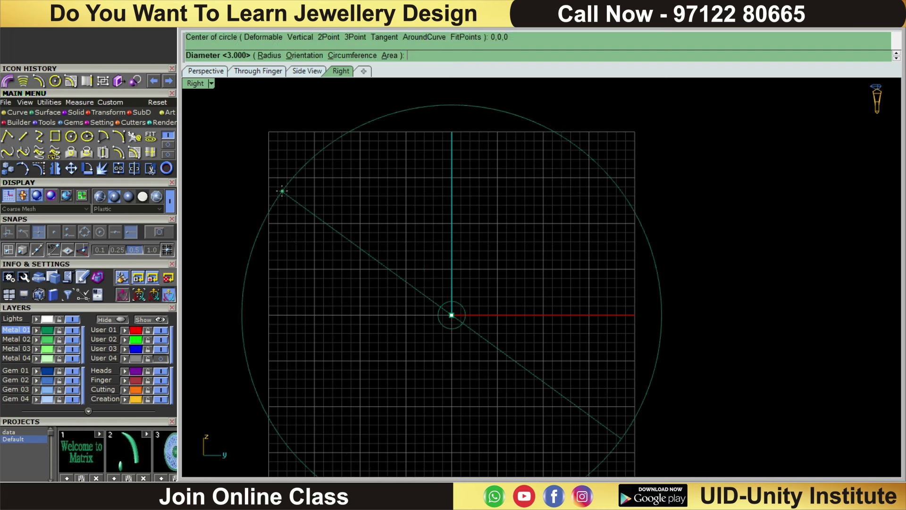
type("5")
key("Return")
scroll(462, 325, "up", 5)
scroll(557, 295, "up", 4)
Gumball-drag the small circle right until it touches the larger circle's edge.
left_click(561, 279)
scroll(574, 306, "up", 2)
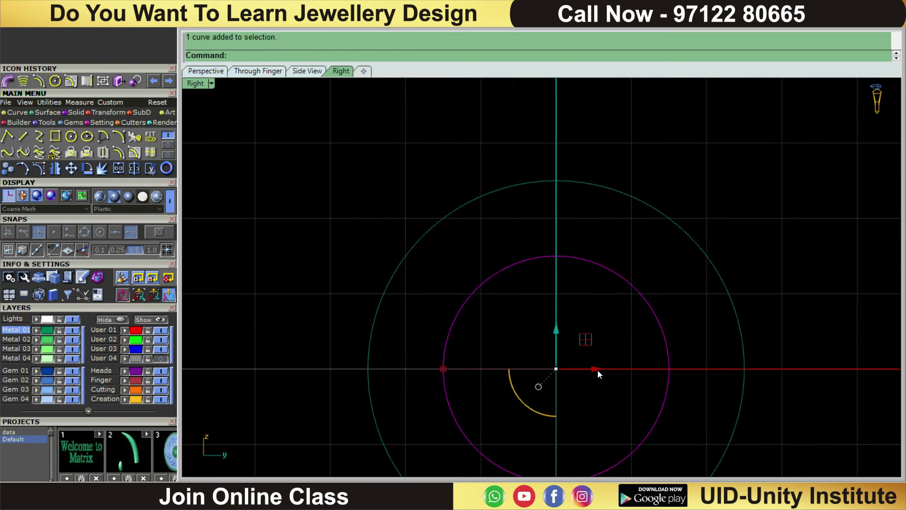
left_click_drag(597, 370, 670, 370)
scroll(666, 283, "down", 3)
scroll(659, 267, "up", 2)
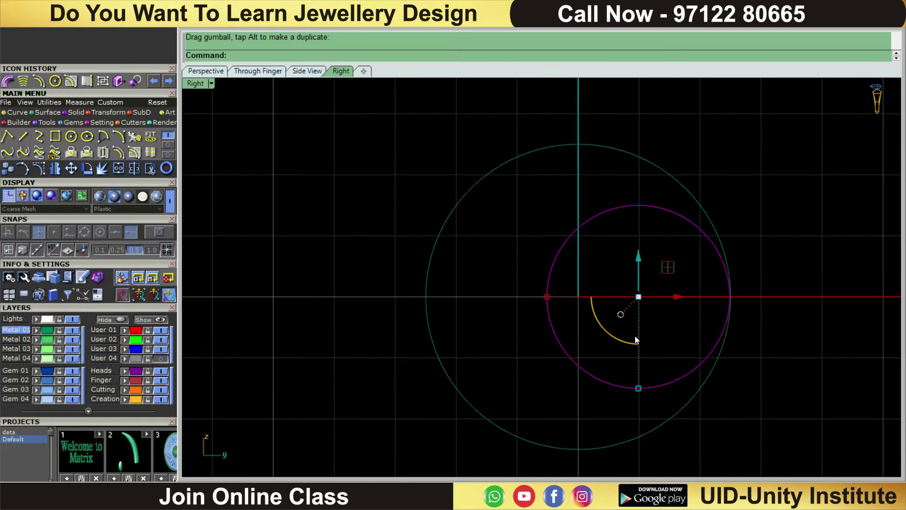
Try pulling the small circle's left control point into a teardrop, then undo it.
key("F10")
left_click(548, 299)
left_click_drag(582, 296, 464, 315)
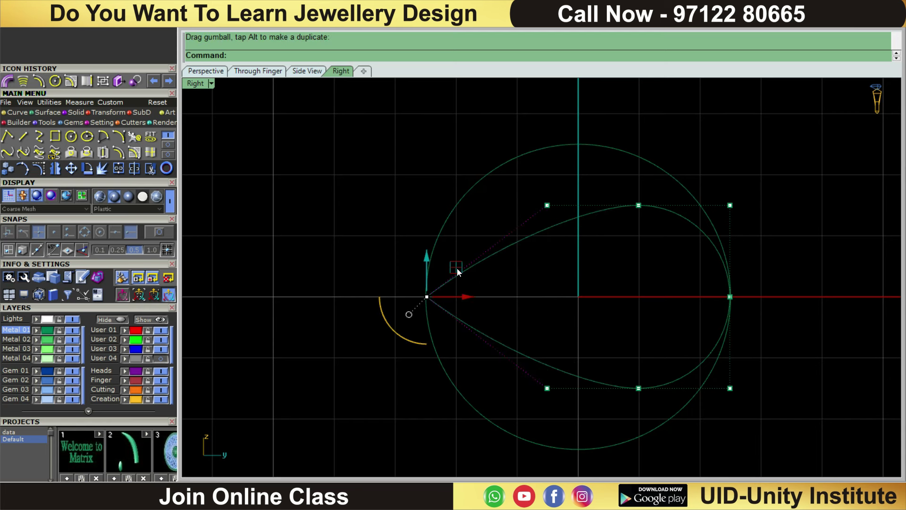
key("ctrl+z")
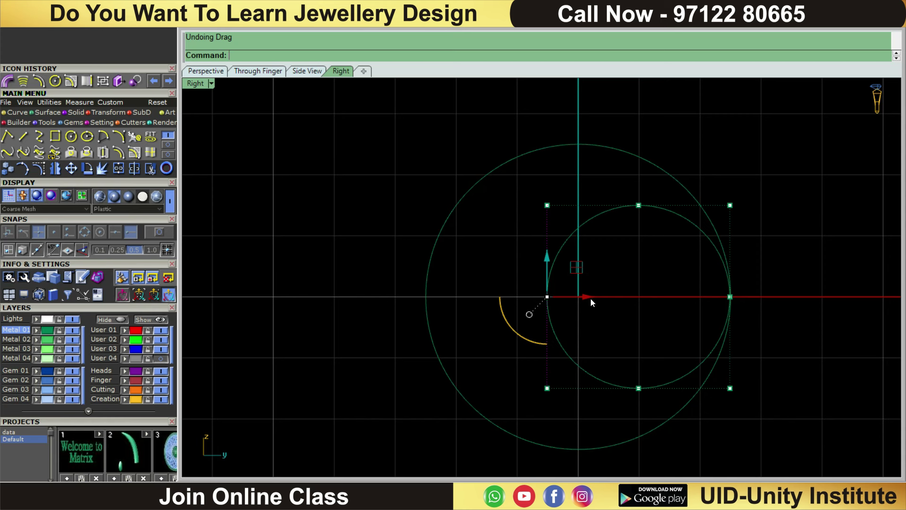
Pull the curve point into a pointed teardrop tip and delete the guide circle.
left_click_drag(587, 296, 461, 307)
key("Escape")
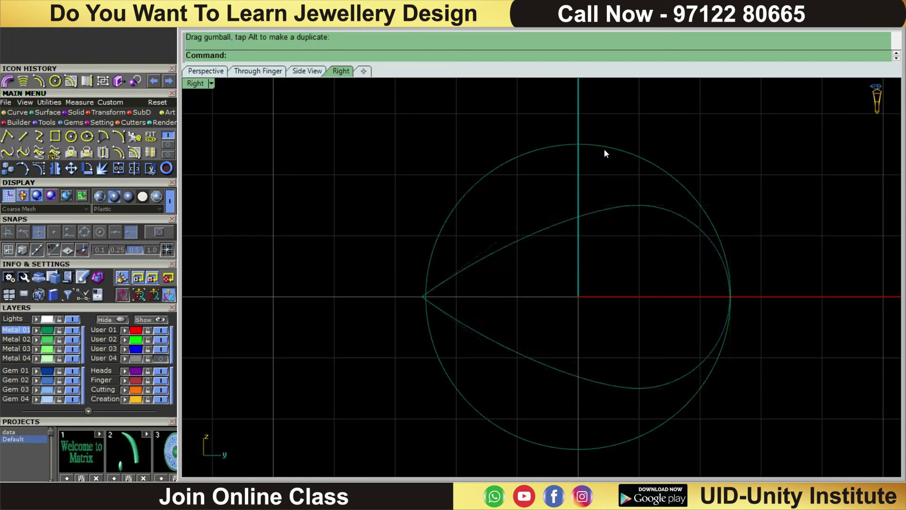
left_click(605, 149)
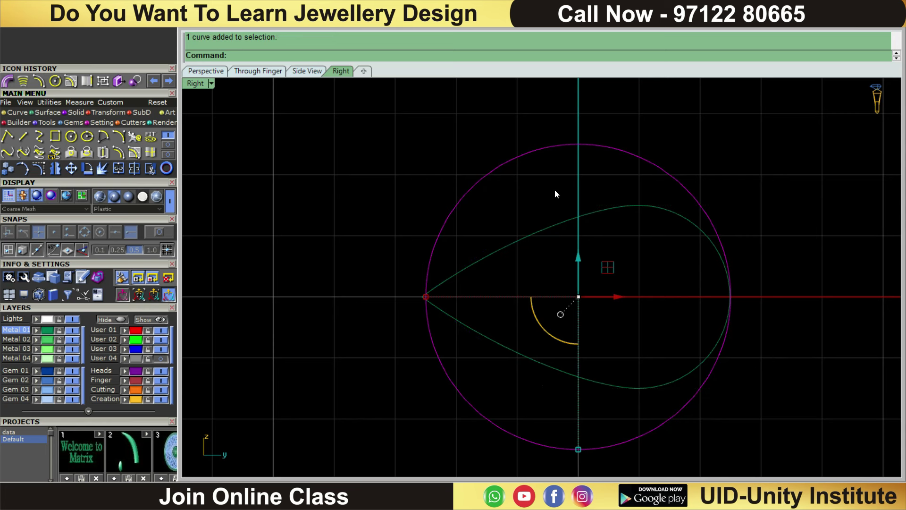
key("Delete")
Offset the teardrop outward by 0.7, then window-select both teardrop curves.
left_click(706, 237)
type("off")
key("Return")
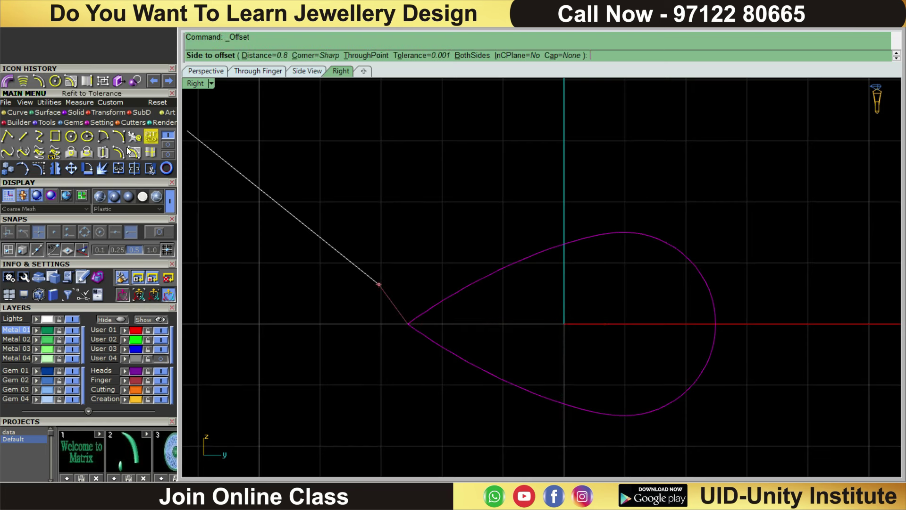
type("0.7")
key("Return")
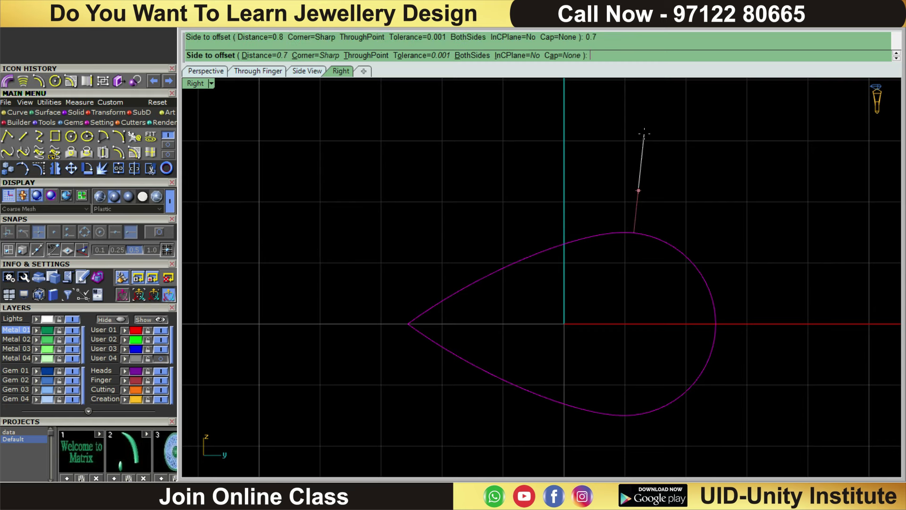
left_click(644, 134)
scroll(684, 146, "down", 2)
left_click_drag(738, 162, 653, 273)
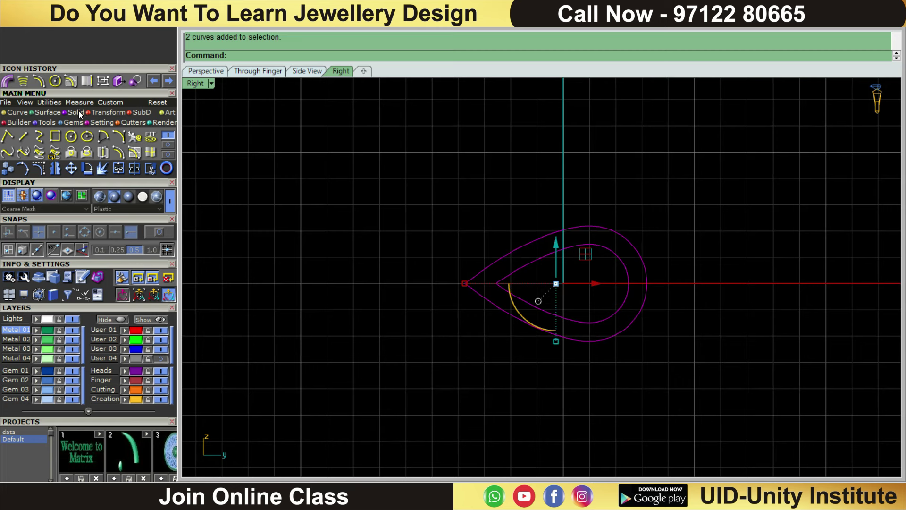
left_click(70, 112)
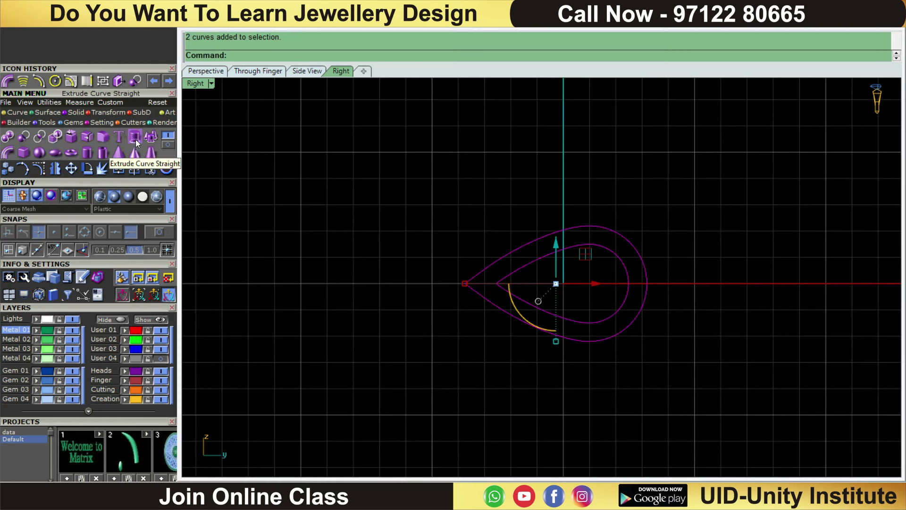
Extrude both teardrop curves straight into a solid band, thickness 1 on both sides.
left_click(135, 140)
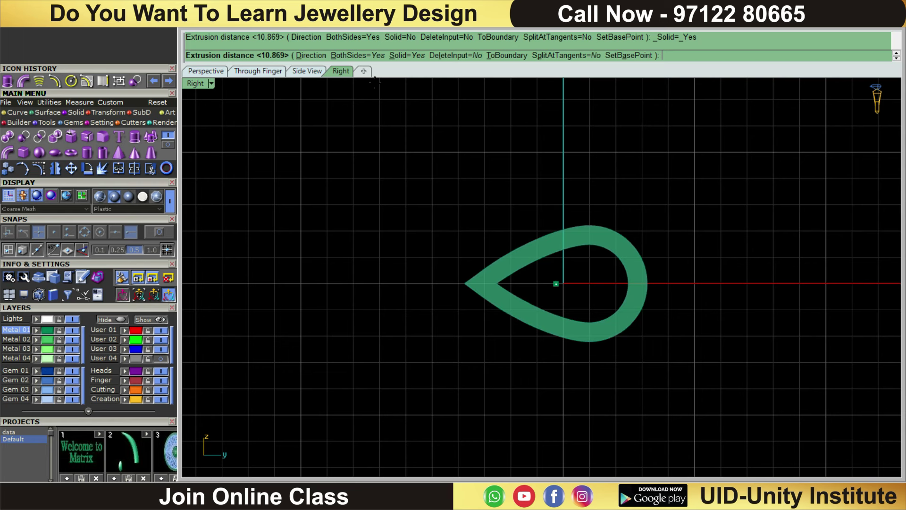
type("1")
key("Return")
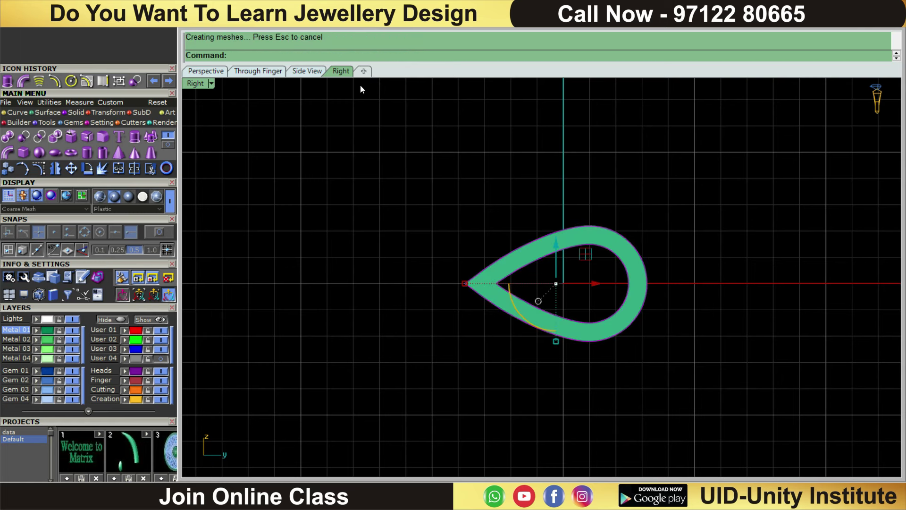
key("ctrl+F1")
left_click(689, 191)
right_click_drag(689, 191, 673, 232)
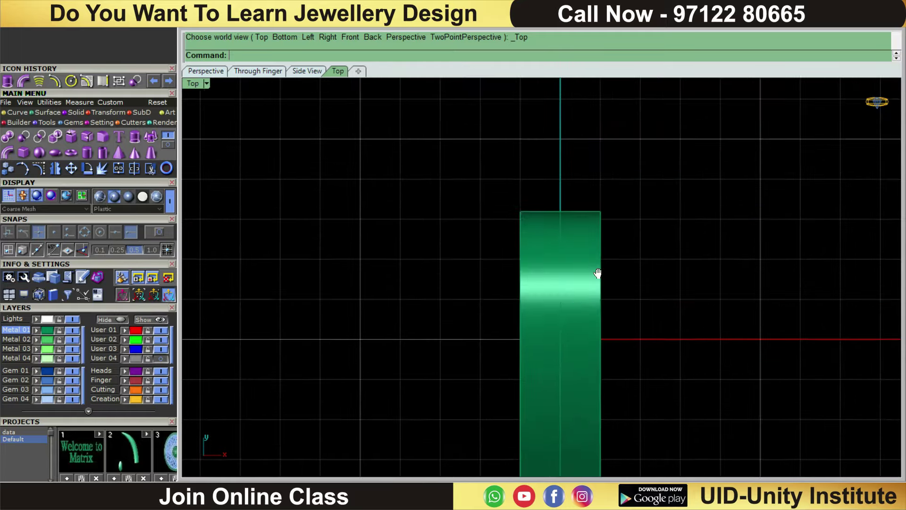
Draw a diameter 1 circle centred at the teardrop band's bottom midpoint.
scroll(567, 330, "up", 3)
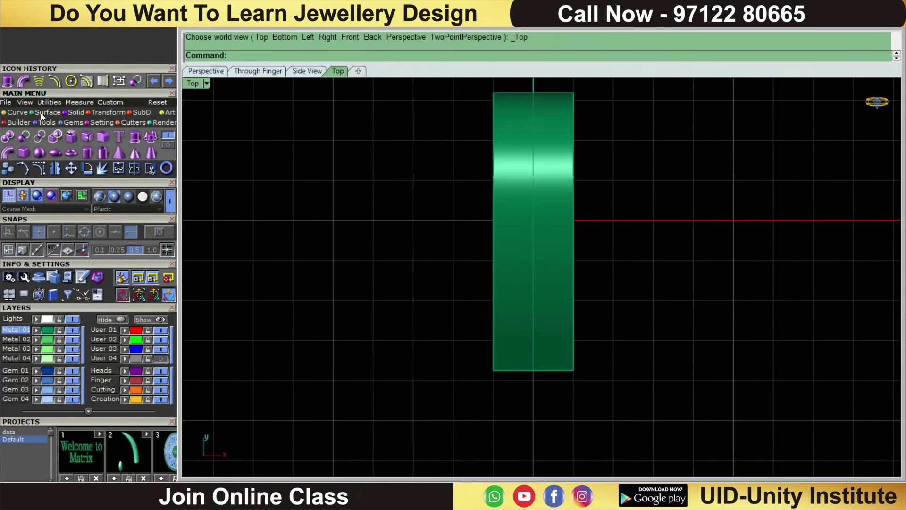
left_click(17, 112)
left_click(71, 136)
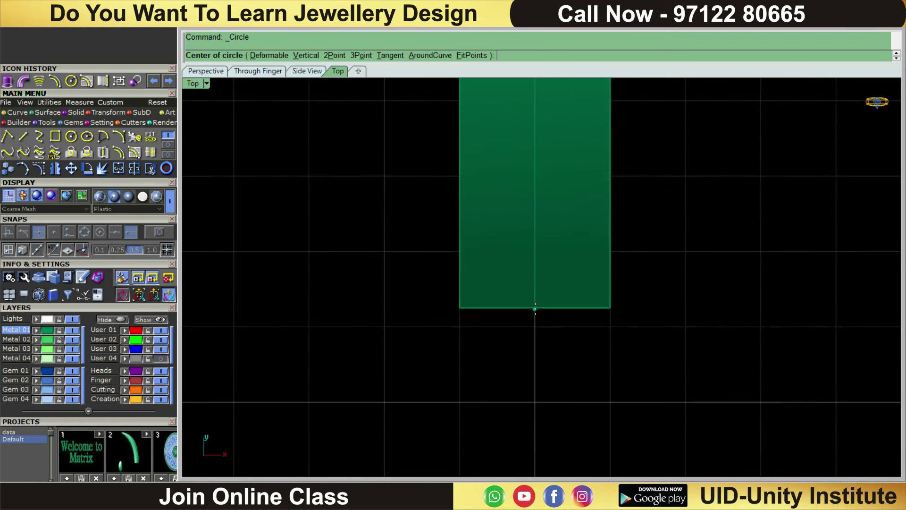
left_click(534, 309)
key("Return")
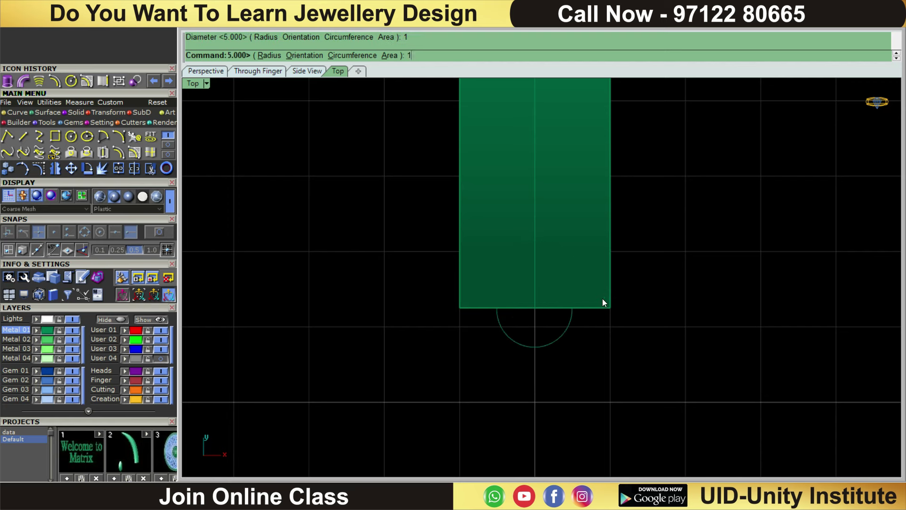
Select the extruded teardrop band and start the Taper deformation on it.
left_click(567, 261)
right_click_drag(583, 218, 570, 253)
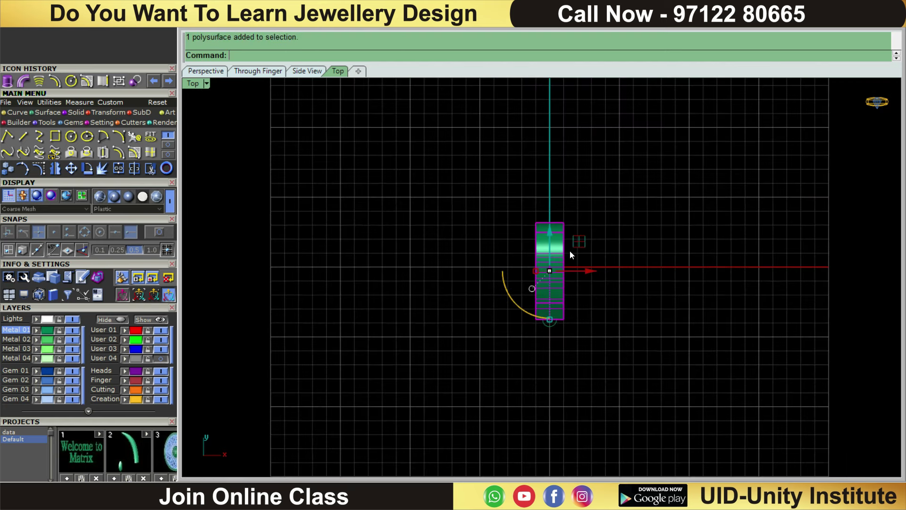
left_click(70, 113)
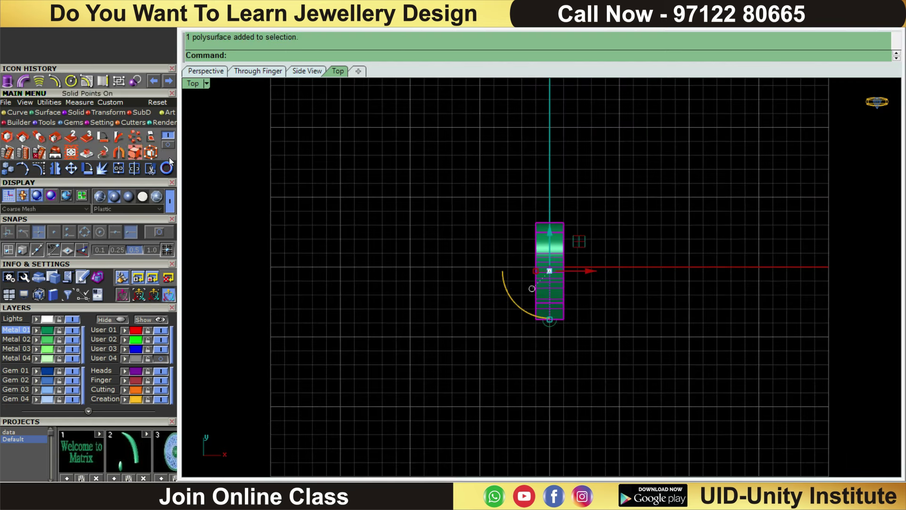
left_click(168, 145)
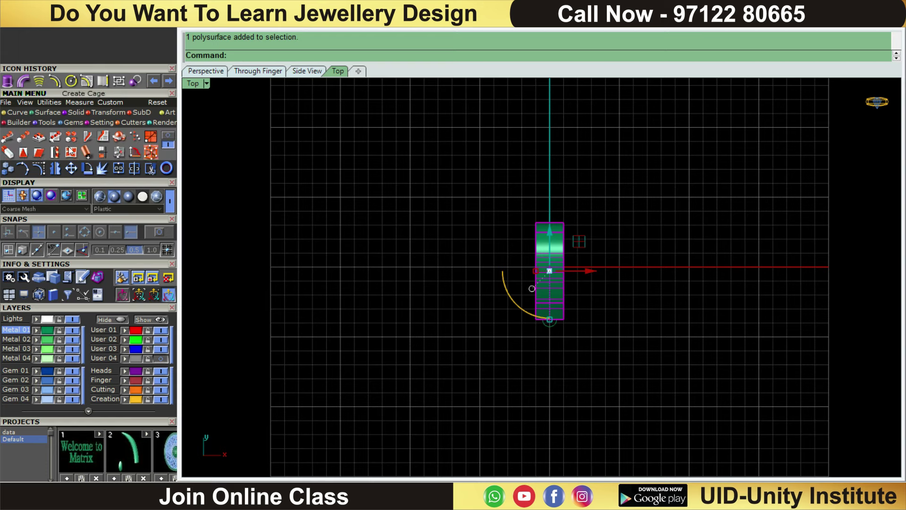
left_click(23, 153)
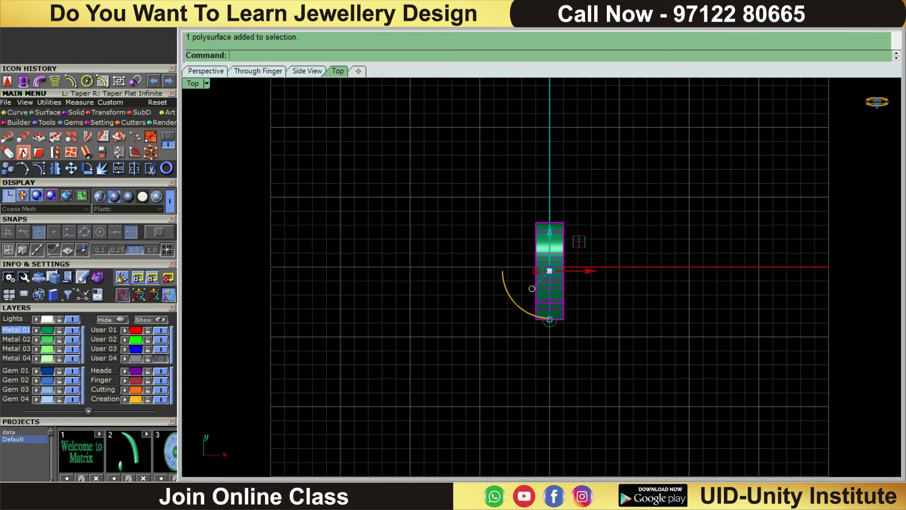
scroll(500, 234, "up", 5)
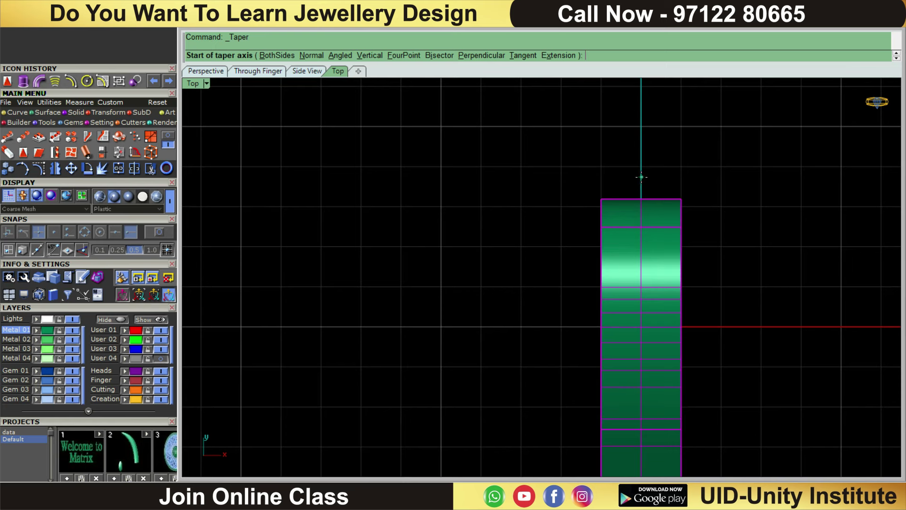
Set the taper axis from band top to bottom point, with start distance, flat and infinite options.
left_click(642, 177)
scroll(642, 203, "down", 3)
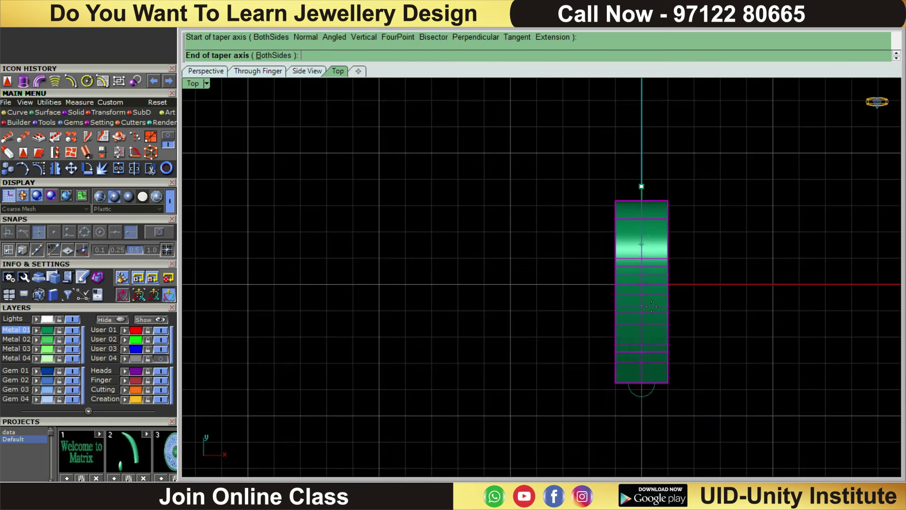
left_click(654, 394)
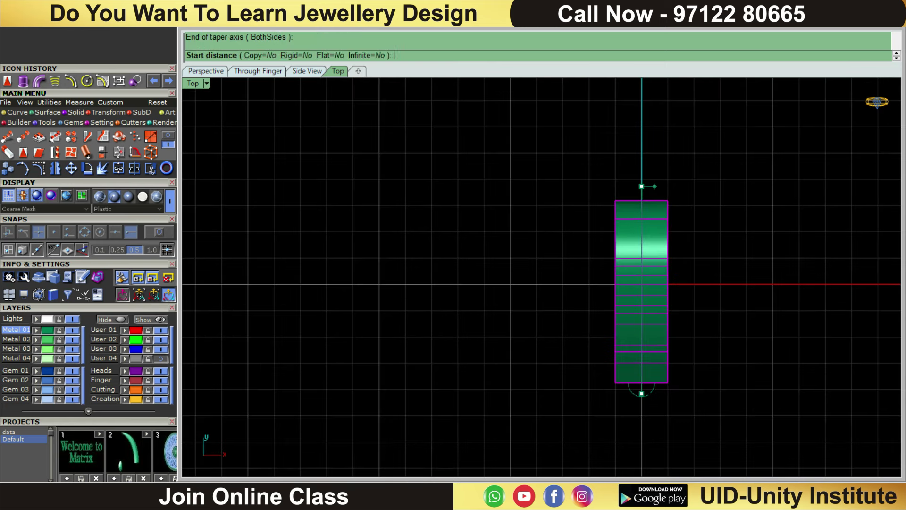
left_click(713, 393)
right_click_drag(703, 391, 644, 326)
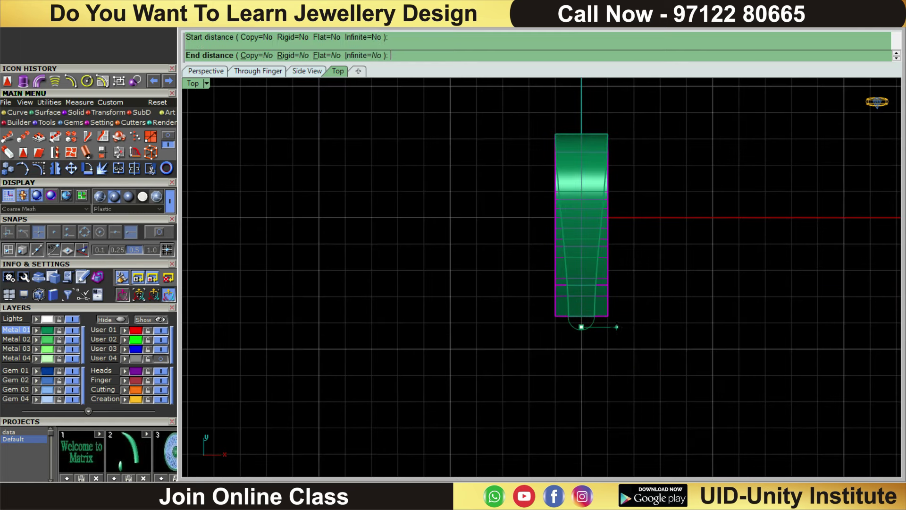
left_click(325, 55)
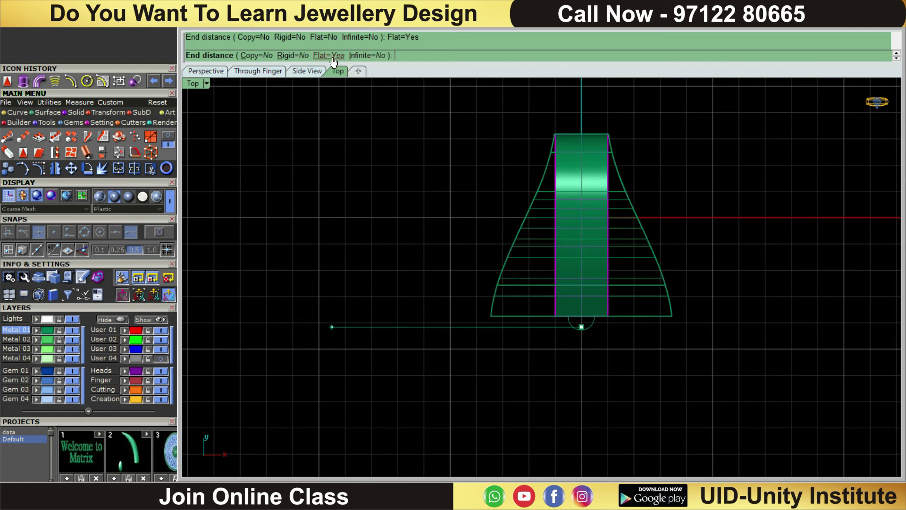
left_click(366, 55)
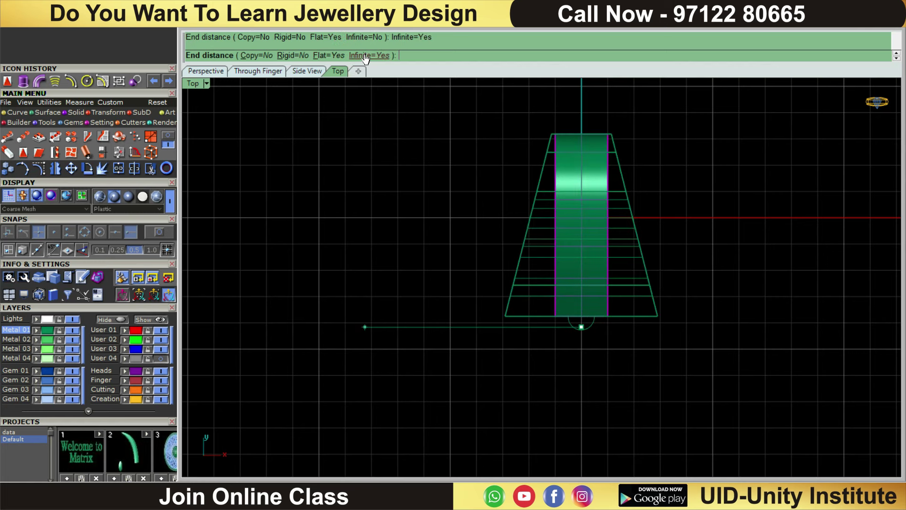
Set the taper end distance at the rounded end, then inspect the tapered band.
scroll(573, 191, "up", 2)
scroll(574, 191, "up", 3)
scroll(564, 238, "up", 1)
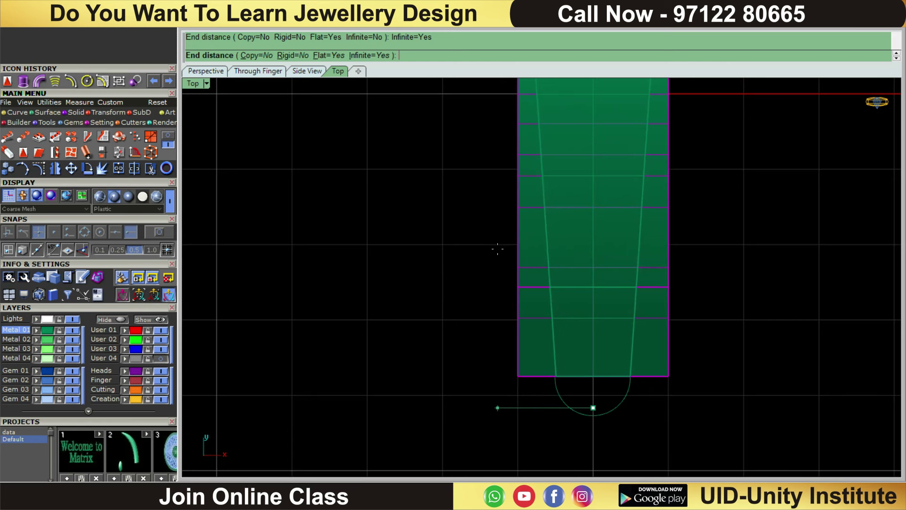
right_click_drag(498, 247, 492, 176)
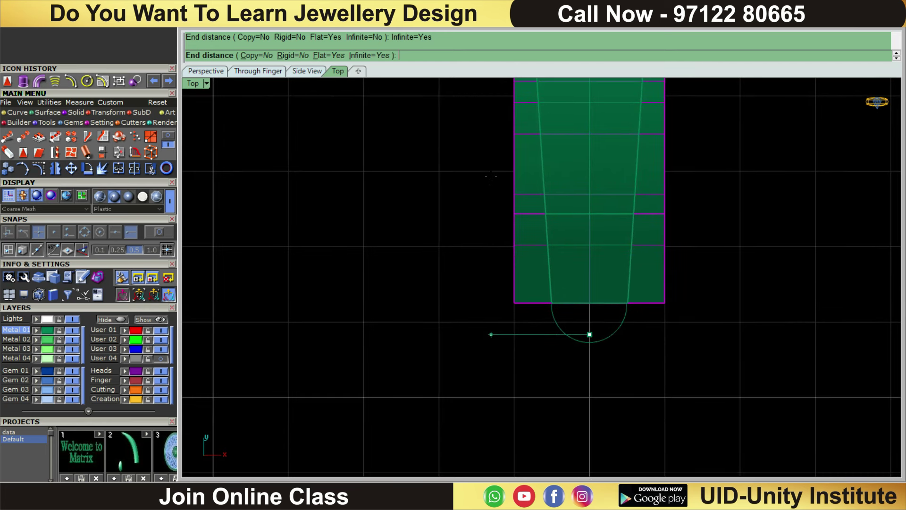
left_click(490, 176)
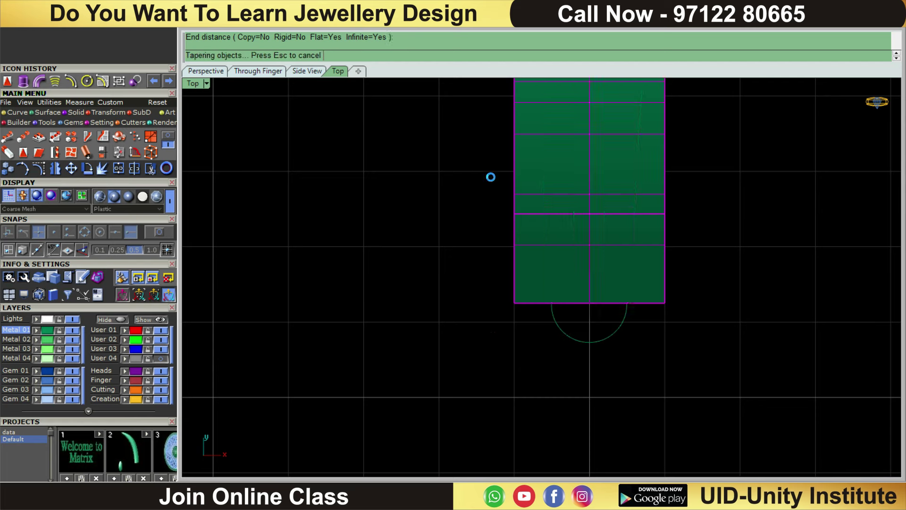
scroll(637, 198, "down", 3)
right_click(636, 194)
scroll(632, 207, "down", 3)
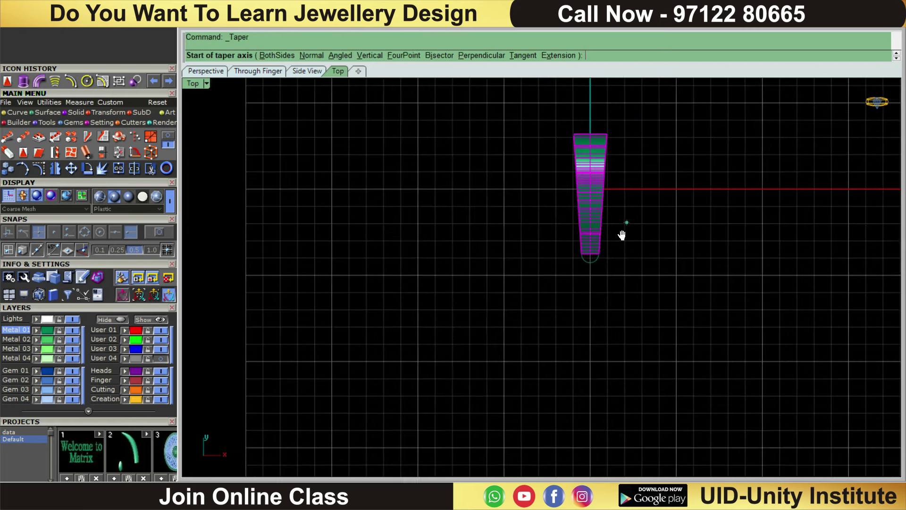
key("Escape")
scroll(618, 238, "up", 3)
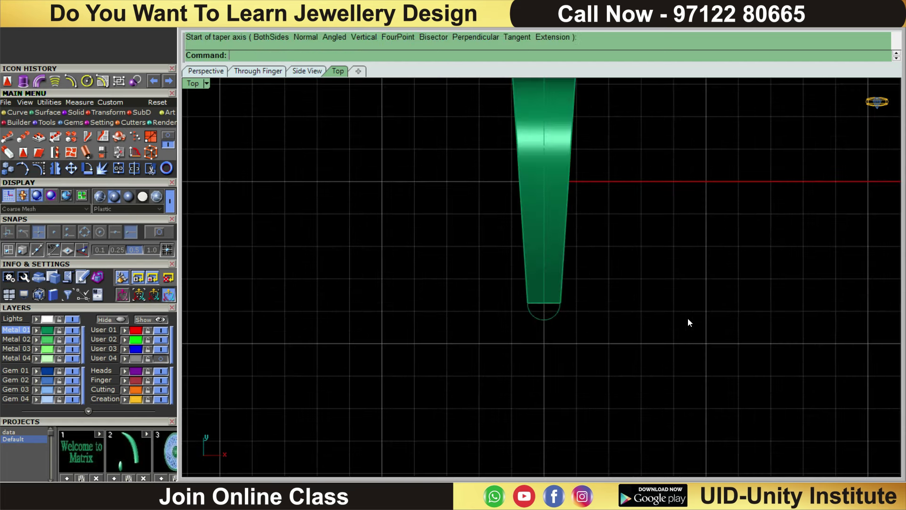
right_click_drag(687, 318, 619, 288)
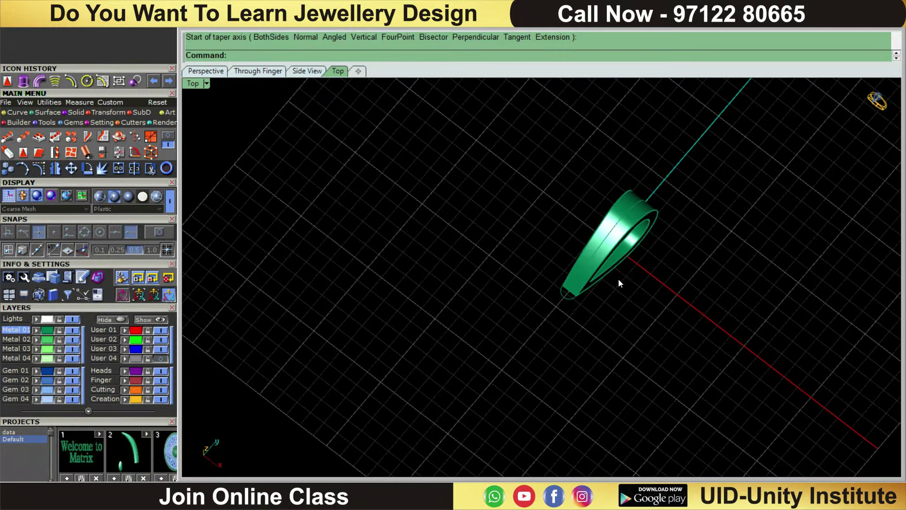
key("ctrl+F1")
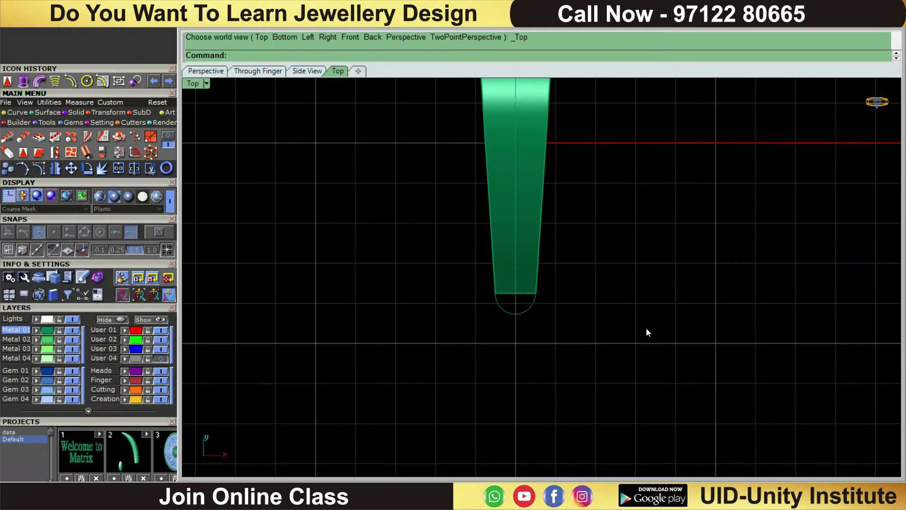
Copy the tapered band with its curves and place the duplicate to its left.
left_click(536, 310)
scroll(590, 358, "down", 3)
left_click_drag(596, 355, 478, 366)
right_click_drag(477, 366, 440, 378)
key("ctrl+c")
key("ctrl+v")
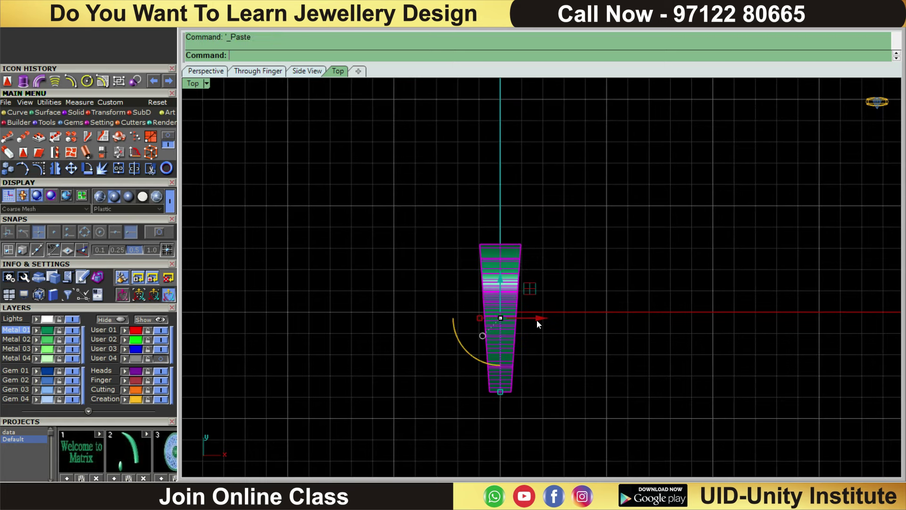
left_click_drag(536, 320, 346, 339)
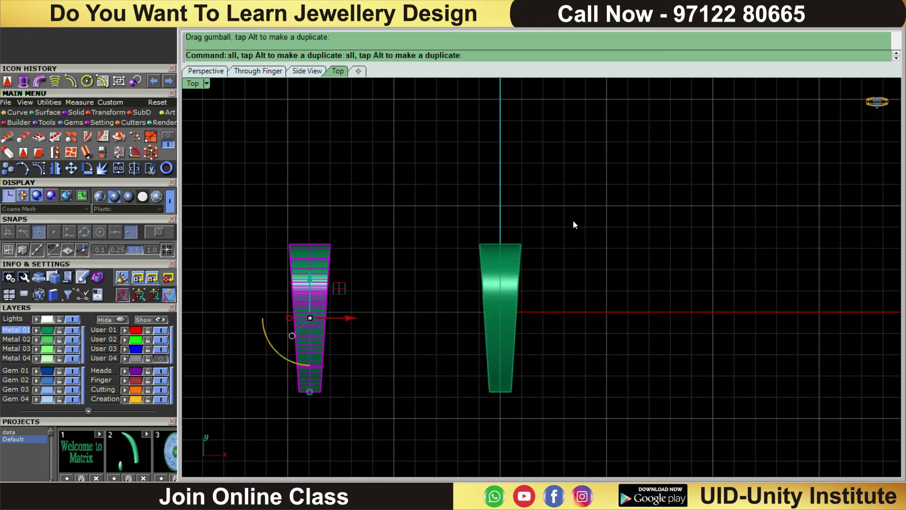
key("Escape")
Extract the top face and outer face of the nearer bail band as surfaces.
scroll(548, 257, "up", 5)
right_click_drag(582, 258, 483, 193, "ctrl+shift")
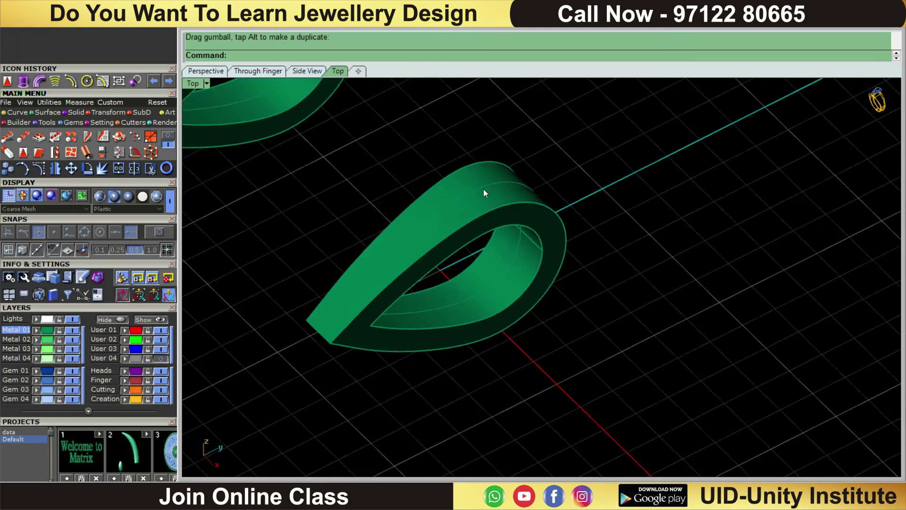
scroll(484, 193, "up", 2)
left_click(485, 200)
key("Escape")
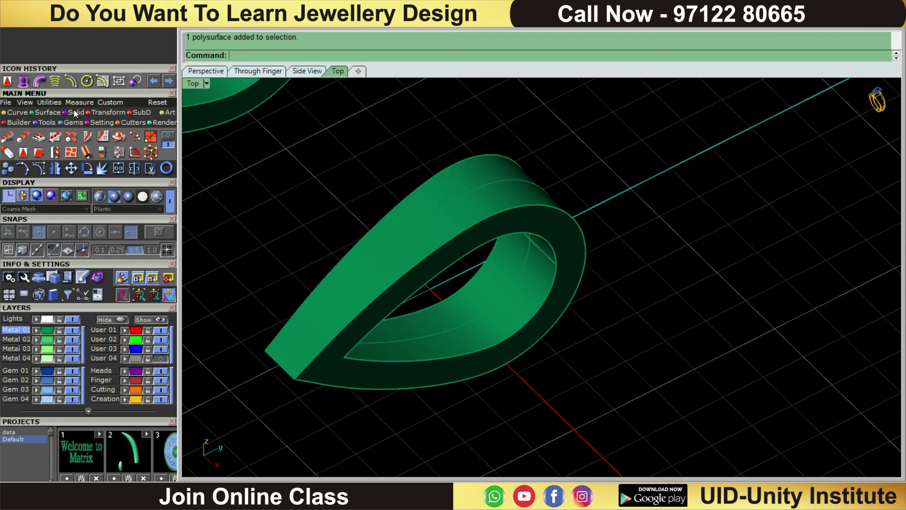
left_click(72, 111)
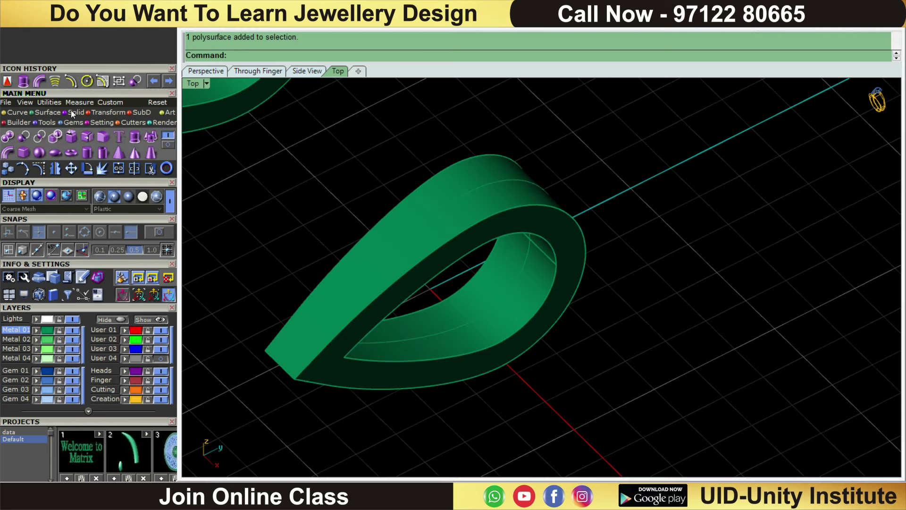
left_click(86, 136)
left_click(467, 205)
mouse_move(630, 248)
right_mouse_down()
mouse_move(510, 172)
mouse_move(596, 220)
mouse_move(615, 329)
right_mouse_up()
left_click(615, 329)
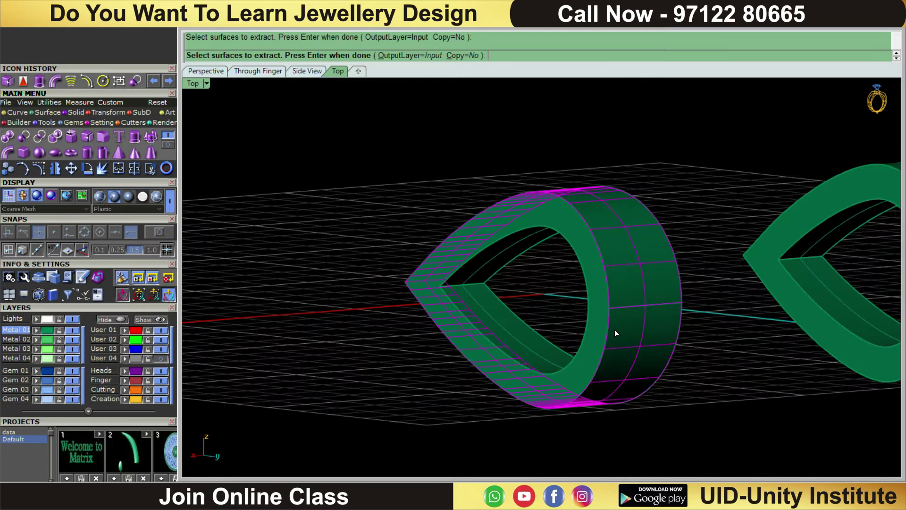
key("Return")
Delete the extracted surfaces and bridge the open band's two edges with a 0.2 blend surface.
key("Delete")
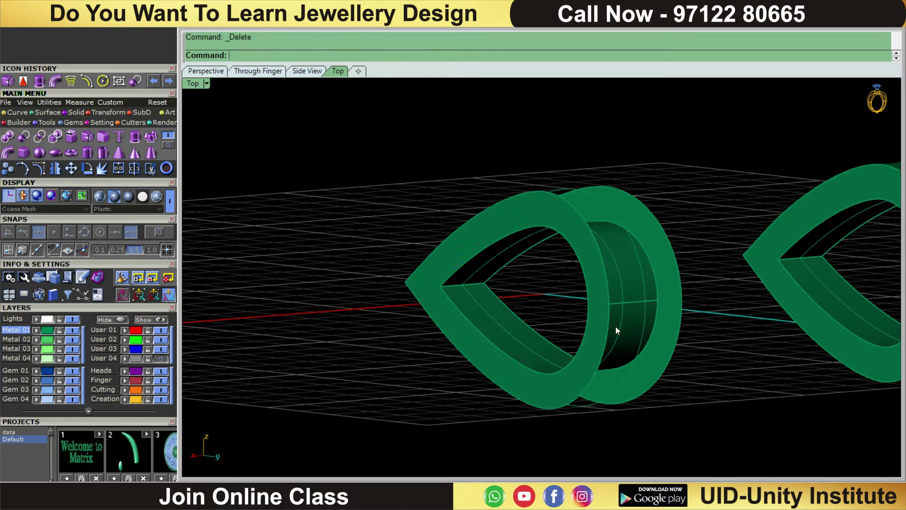
mouse_move(638, 313)
right_mouse_down()
mouse_move(652, 305)
mouse_move(565, 285)
mouse_move(614, 324)
mouse_move(726, 265)
mouse_move(553, 314)
mouse_move(571, 307)
right_mouse_up()
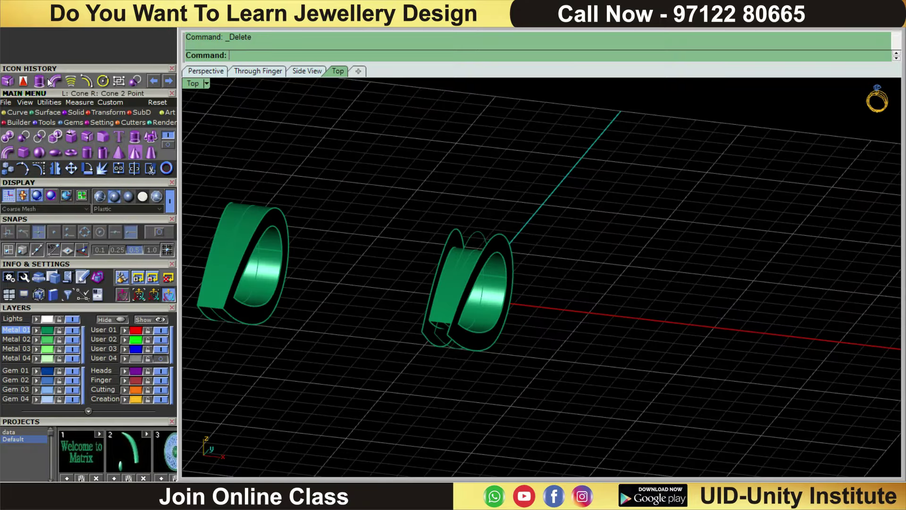
left_click(40, 113)
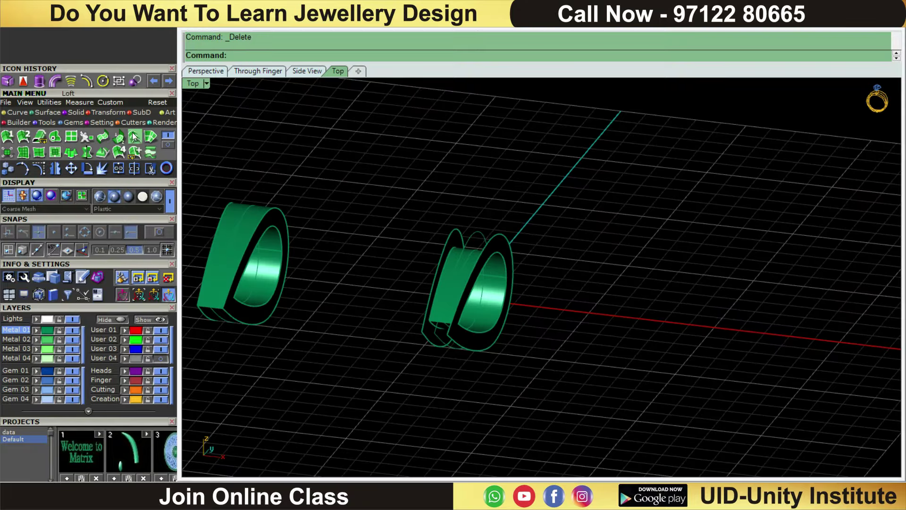
left_click(103, 137)
scroll(437, 236, "up", 2)
left_click(421, 204)
left_click(494, 222)
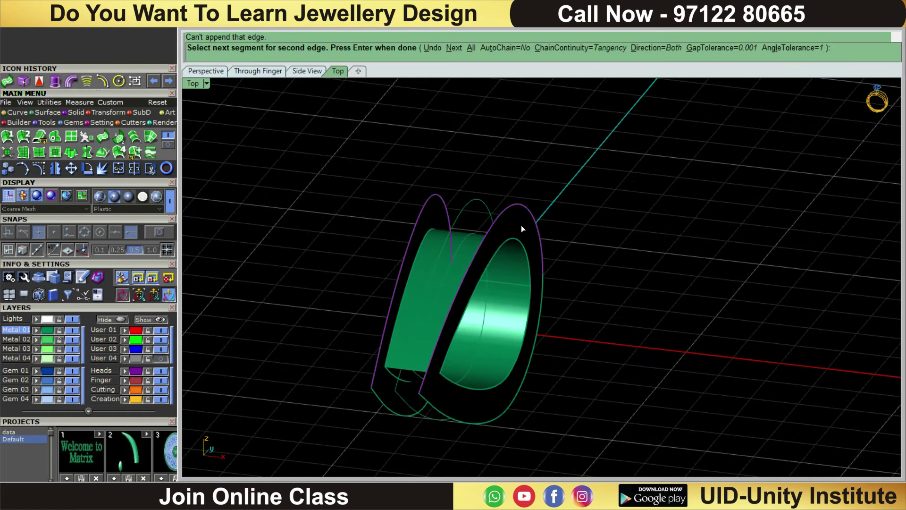
key("Return")
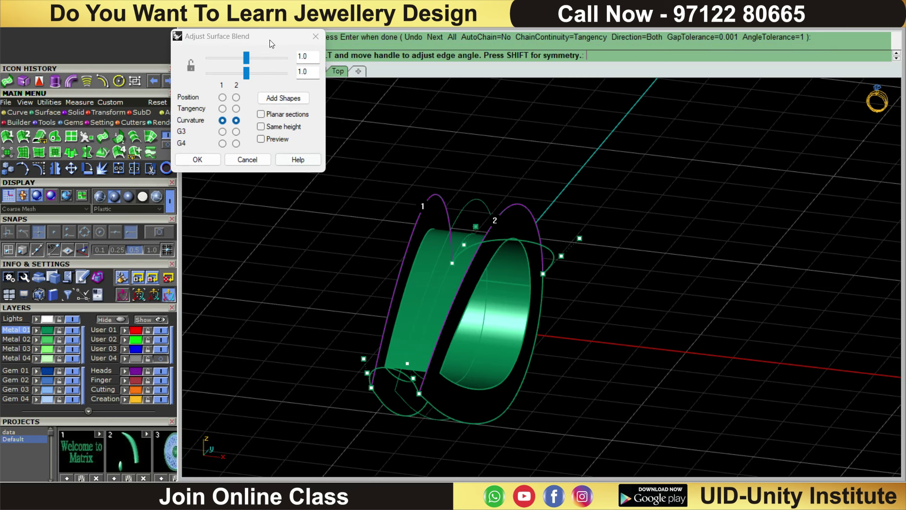
left_click(286, 64)
type("0.2")
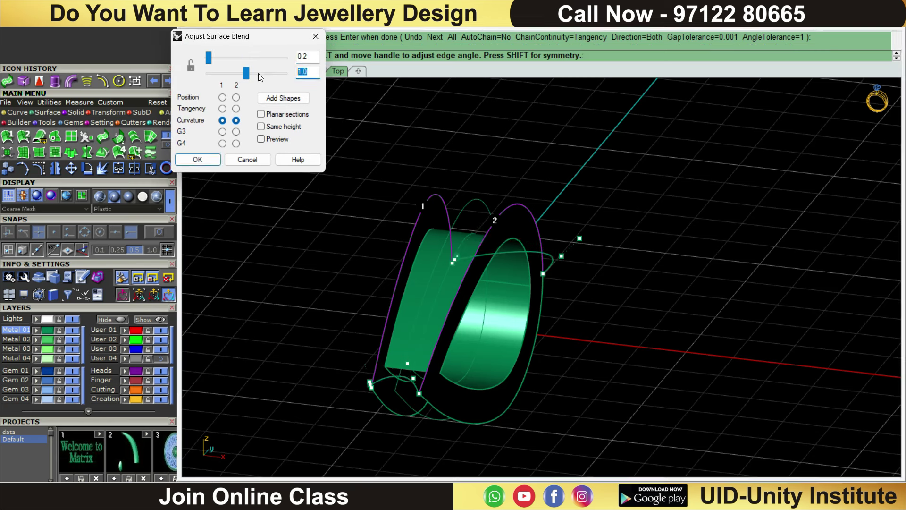
key("Return")
Blend the band's inner and outer edges with both blend values set to 0.2.
mouse_move(514, 355)
right_mouse_down()
mouse_move(552, 247)
mouse_move(485, 192)
right_mouse_up()
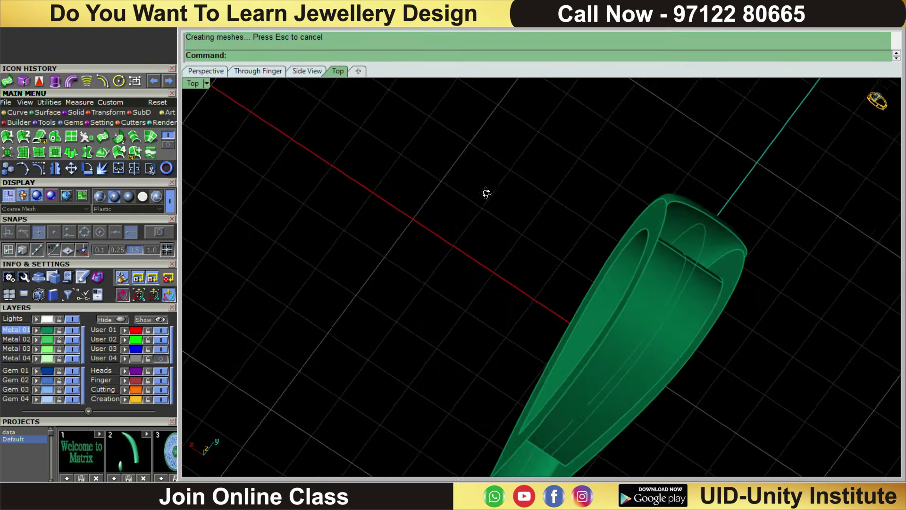
left_click(104, 138)
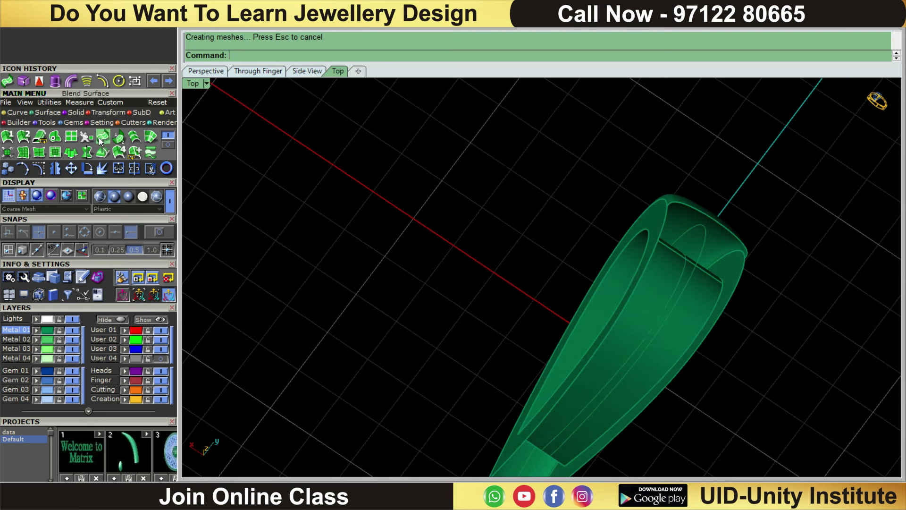
left_click(621, 314)
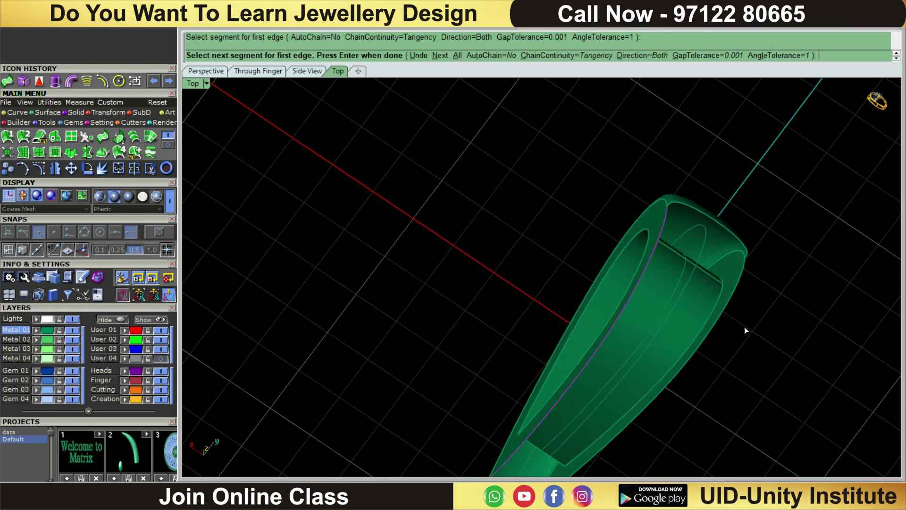
left_click(712, 323)
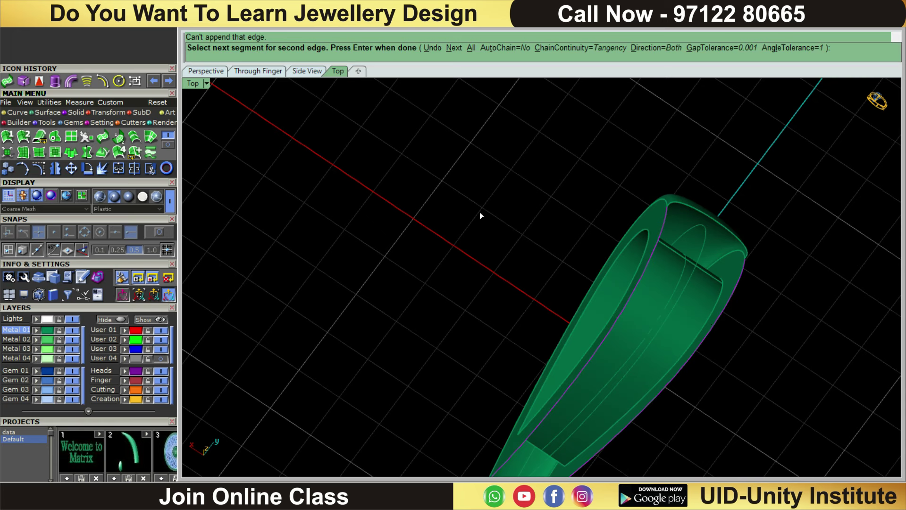
key("Return")
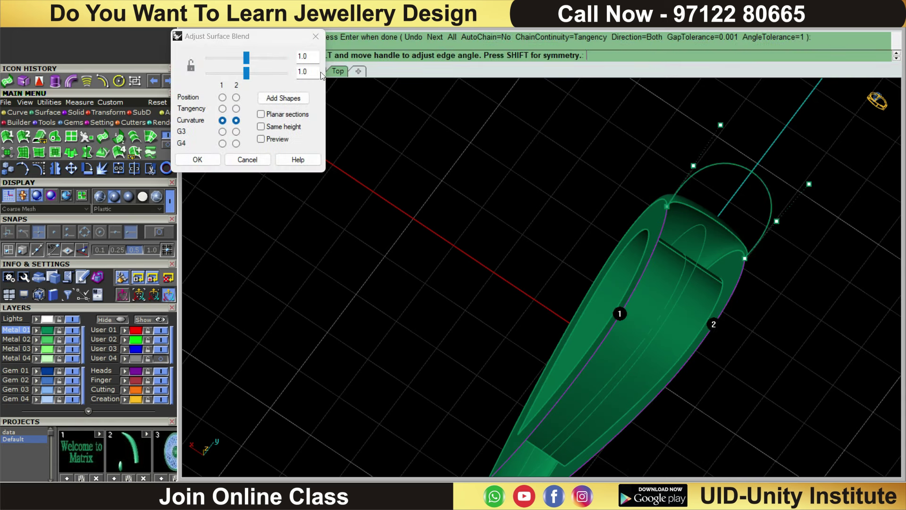
type("0.2")
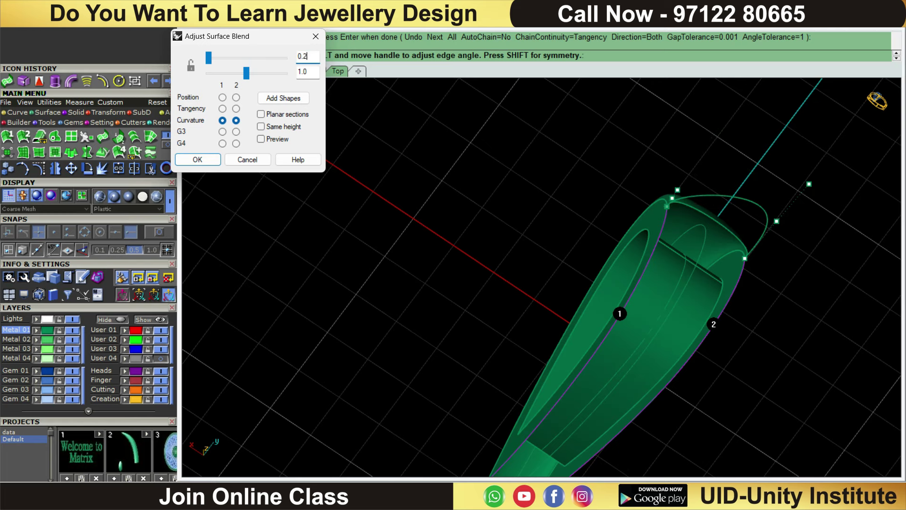
double_click(302, 73)
type("0.")
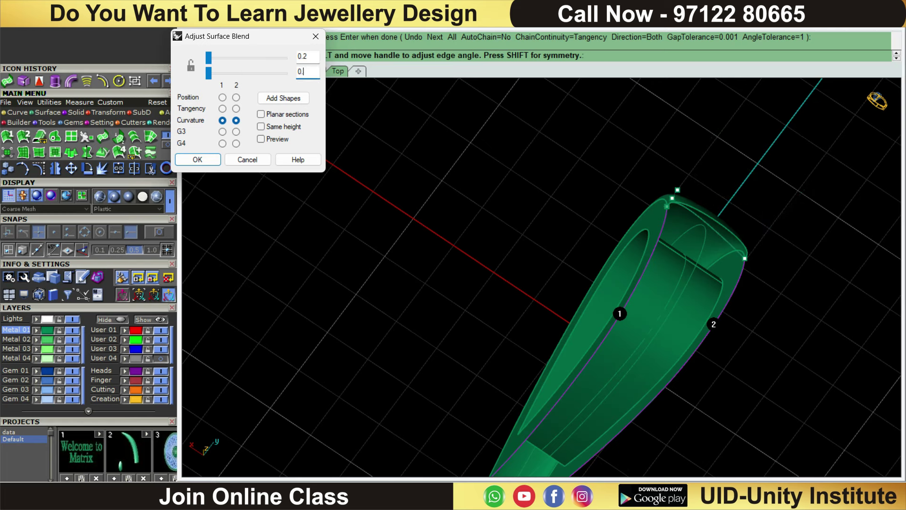
type("2")
key("Return")
right_click_drag(534, 283, 680, 202)
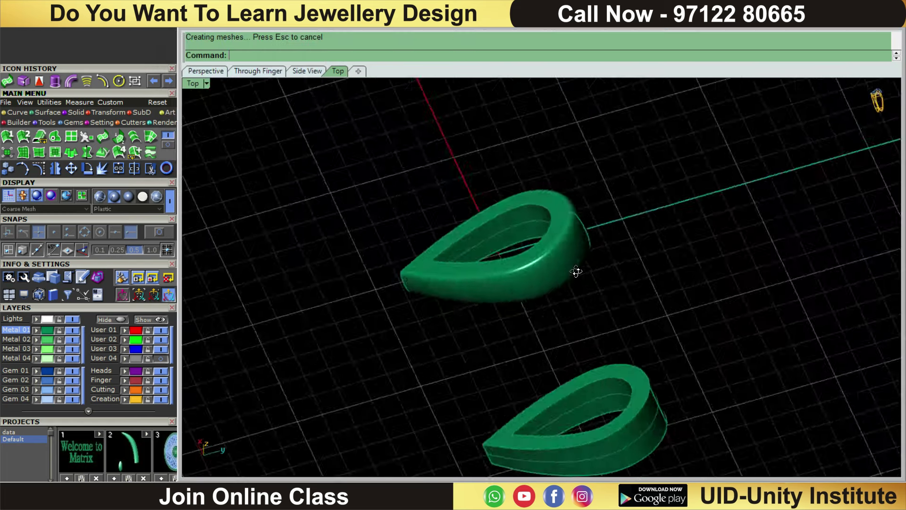
Join the top piece's parts into one and try capping the right teardrop ring's open ends.
left_click_drag(681, 206, 562, 313)
left_click(119, 168)
scroll(551, 178, "up", 3)
right_click_drag(512, 232, 538, 289)
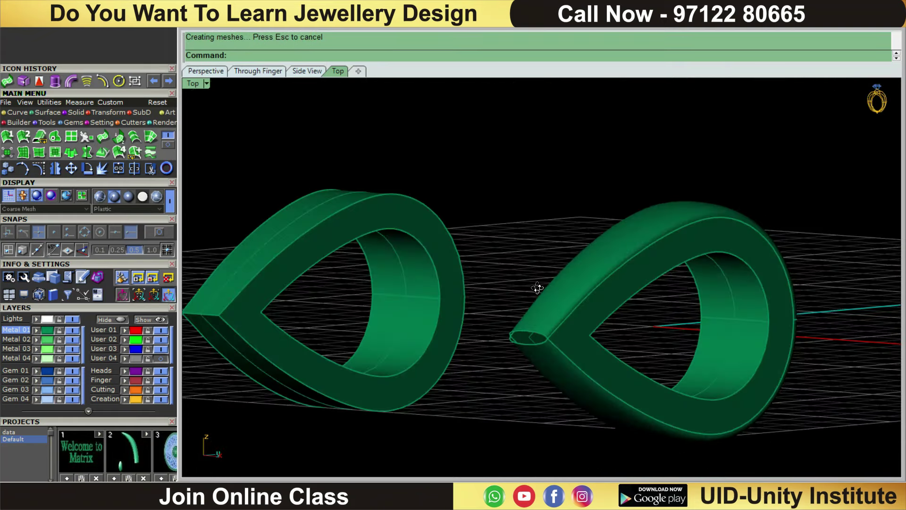
scroll(543, 307, "up", 3)
left_click(549, 326)
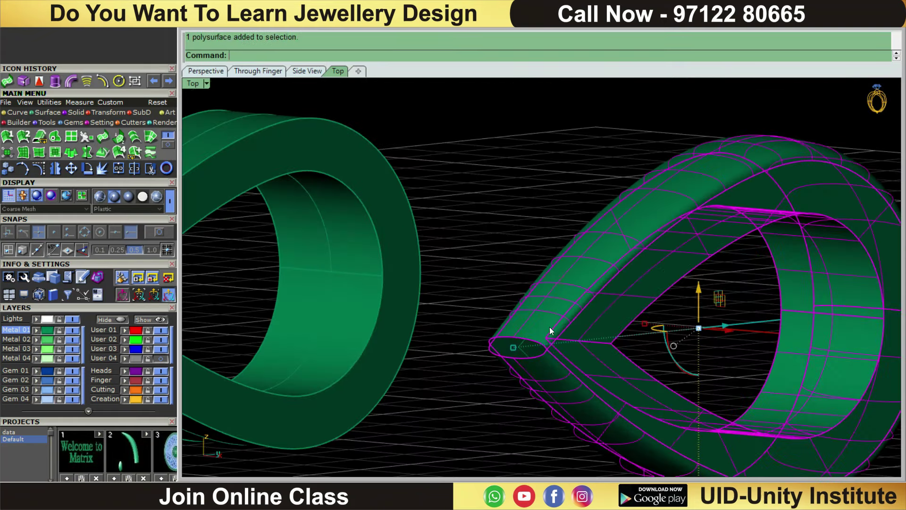
left_click(83, 113)
left_click(72, 134)
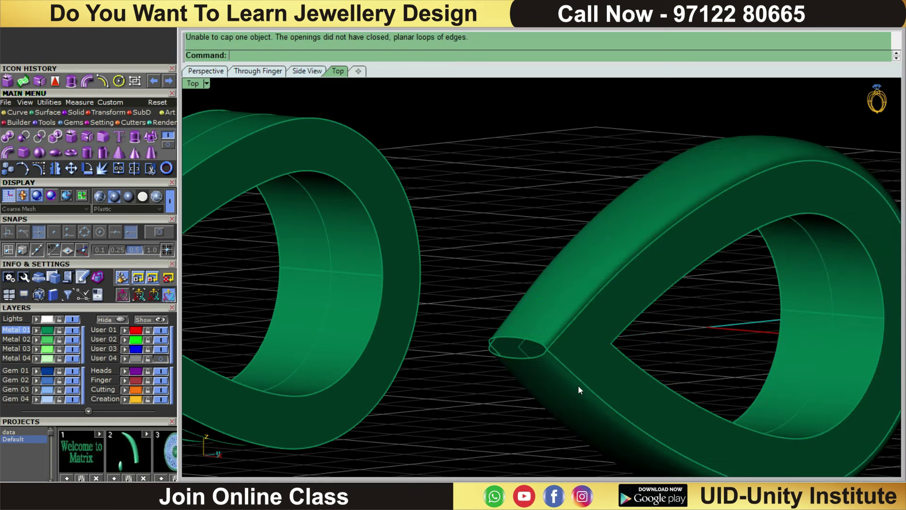
scroll(578, 386, "up", 4)
right_click_drag(562, 369, 494, 340)
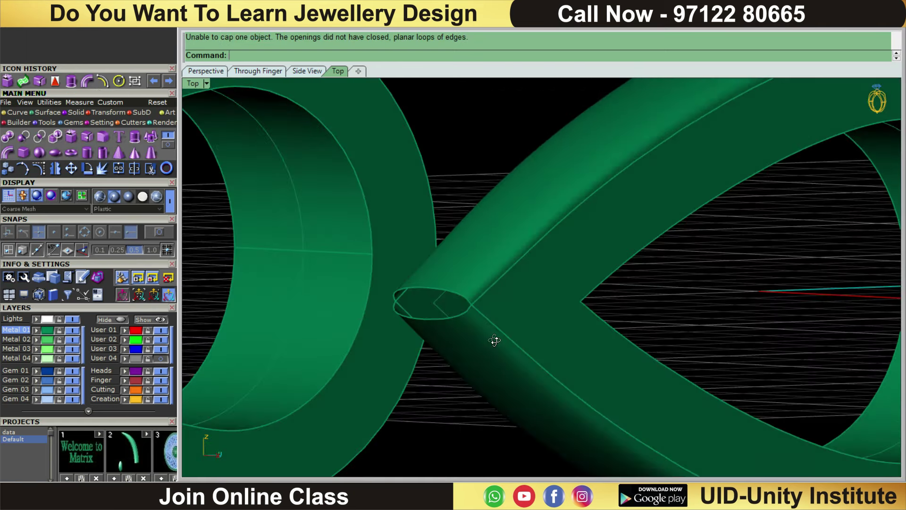
Loft the oval edge curve to close the bail's open pointed end.
left_click(53, 113)
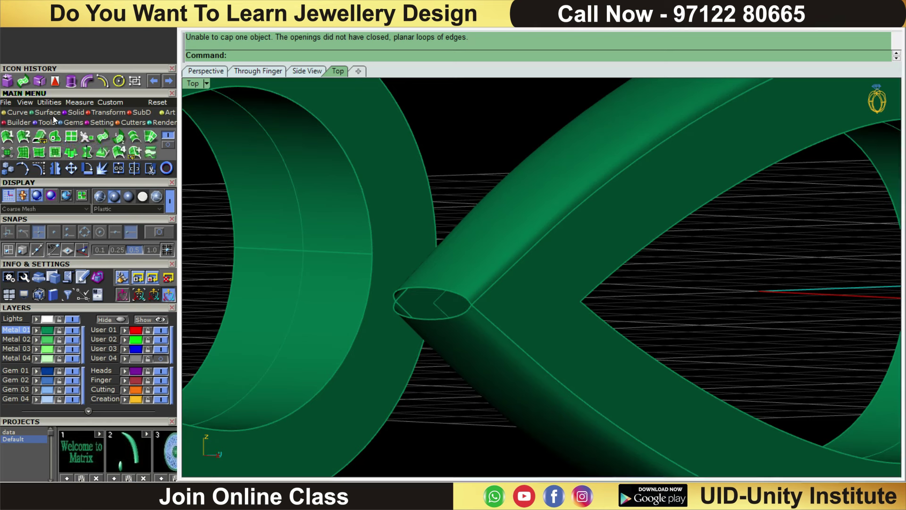
left_click(134, 138)
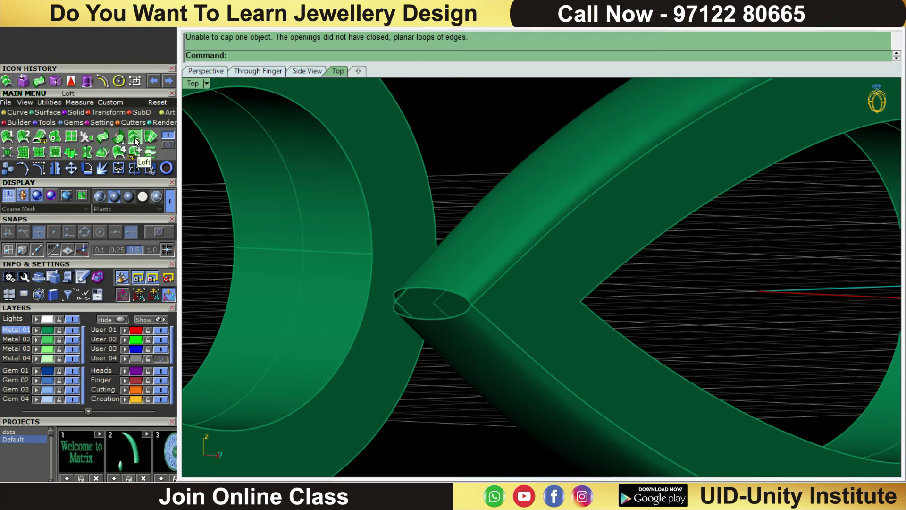
left_click(430, 320)
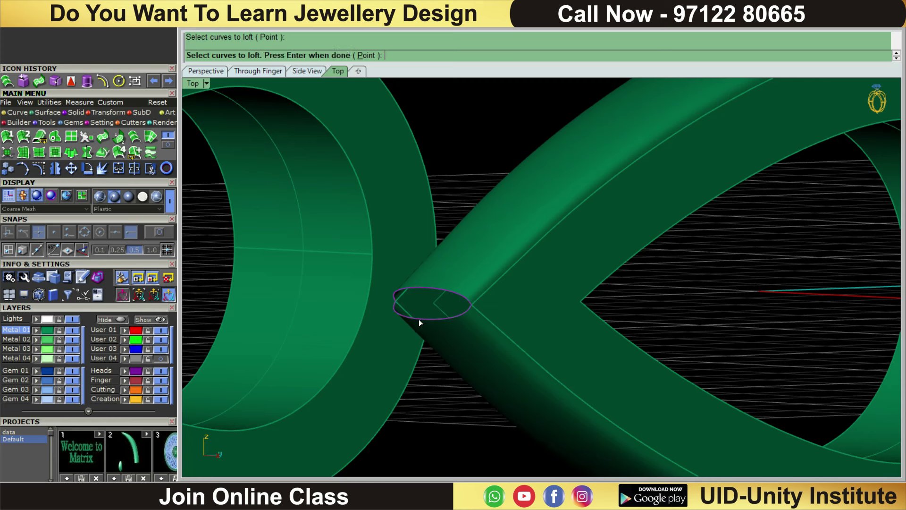
key("Return")
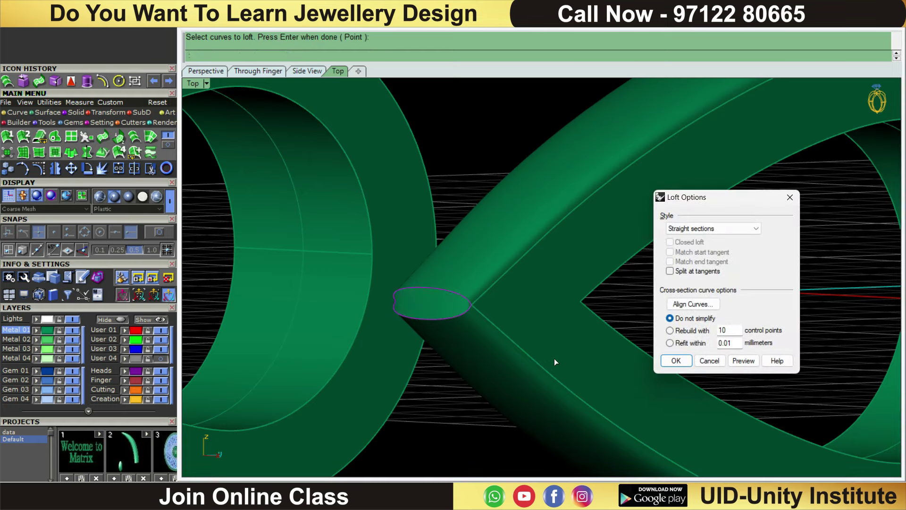
left_click(676, 360)
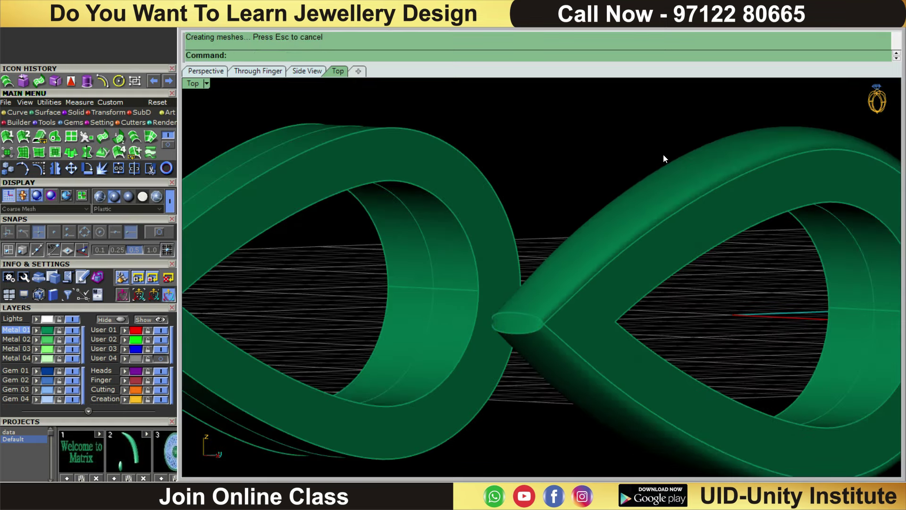
scroll(721, 264, "down", 3)
scroll(762, 327, "down", 3)
Return to Top view and reveal the hidden double-heart pendant.
left_click_drag(582, 207, 585, 208)
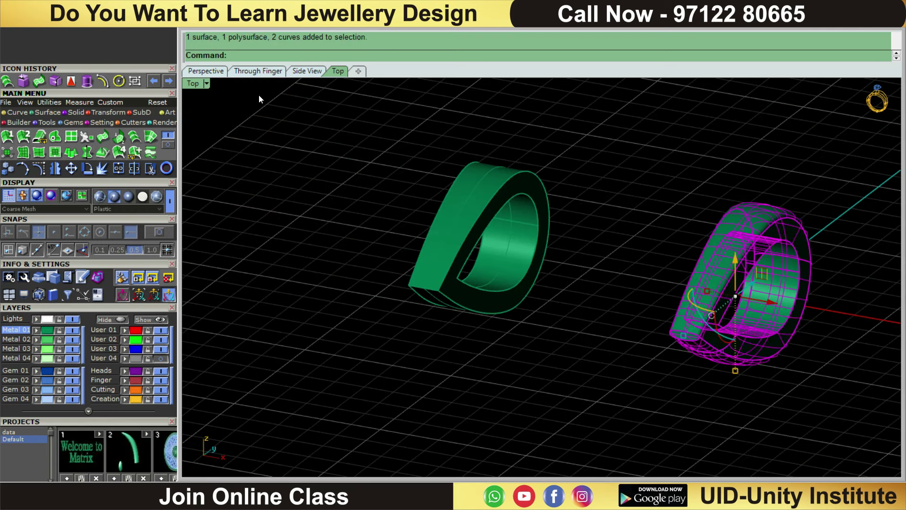
key("Escape")
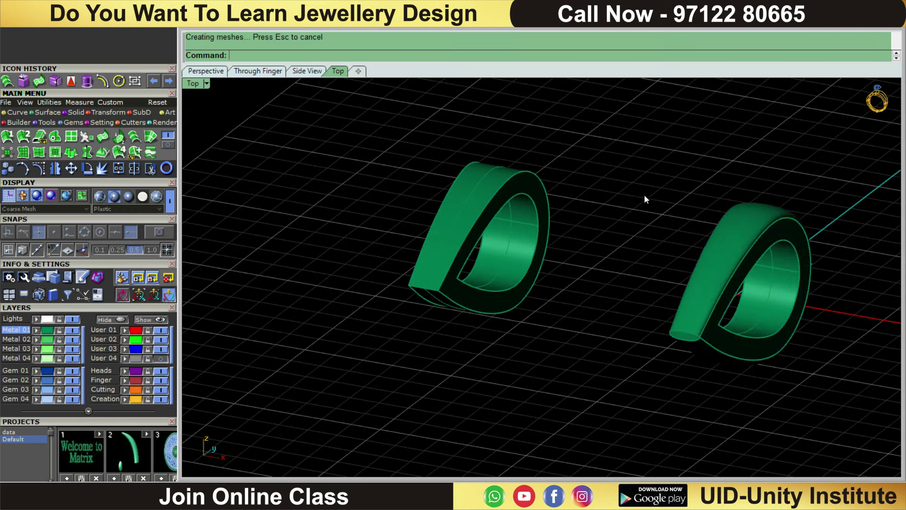
key("ctrl+F1")
scroll(688, 235, "down", 1)
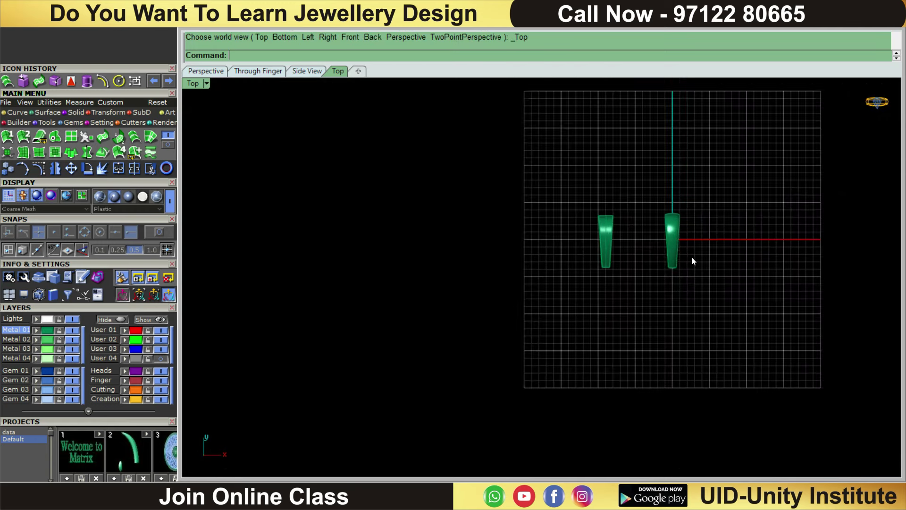
right_click_drag(692, 257, 628, 280)
left_click(160, 319)
scroll(415, 313, "up", 2)
scroll(480, 259, "up", 2)
Move the bail onto the pendant's top loop and raise it through the loop in Right view.
left_click(483, 257)
scroll(500, 303, "down", 1)
left_click(486, 292, "shift")
left_click_drag(462, 283, 564, 276)
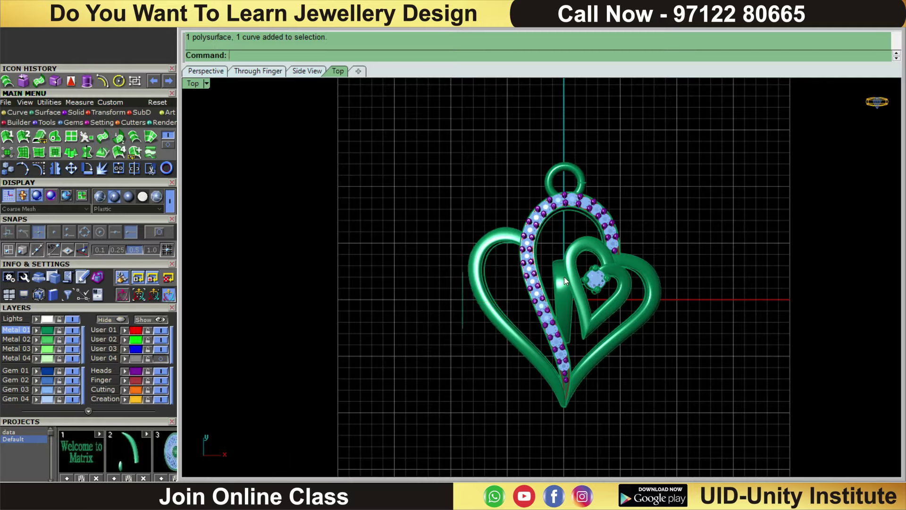
scroll(579, 350, "up", 3)
scroll(556, 251, "down", 3)
right_click_drag(556, 251, 570, 323)
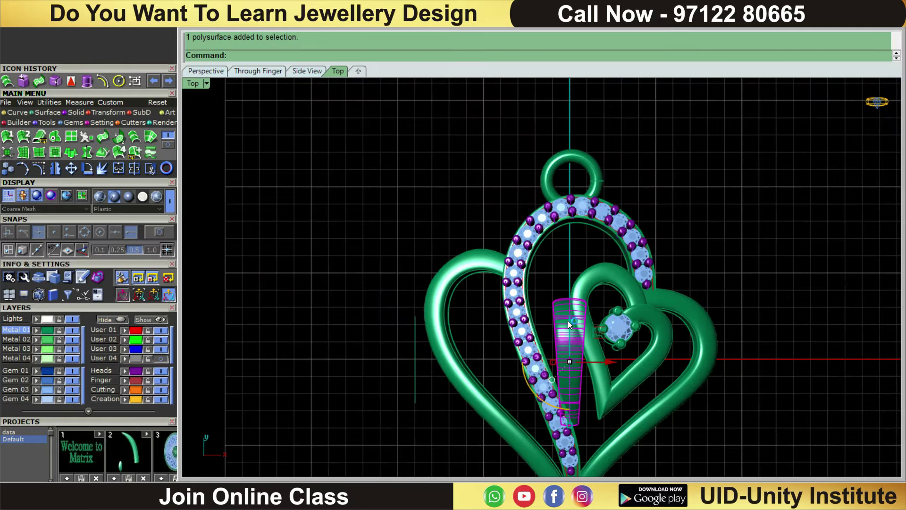
left_click_drag(568, 321, 594, 86)
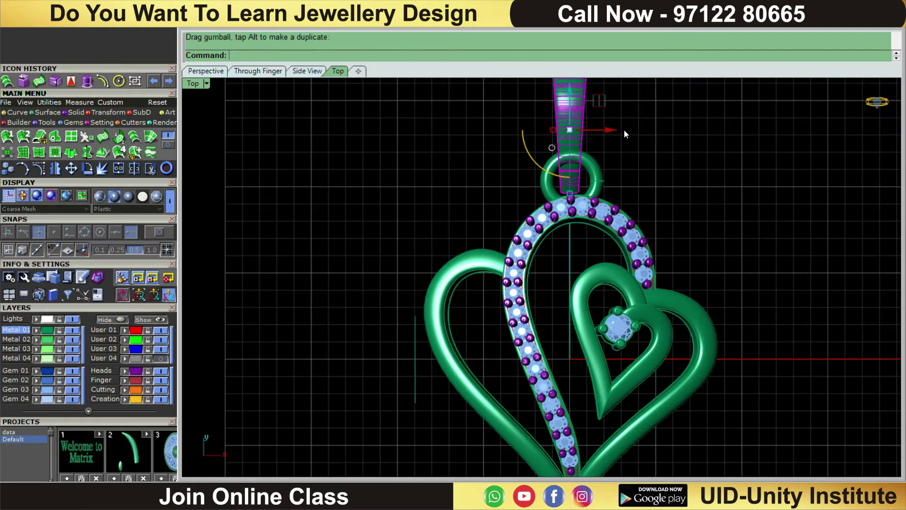
scroll(636, 231, "down", 2)
scroll(636, 231, "up", 2)
key("ctrl+F3")
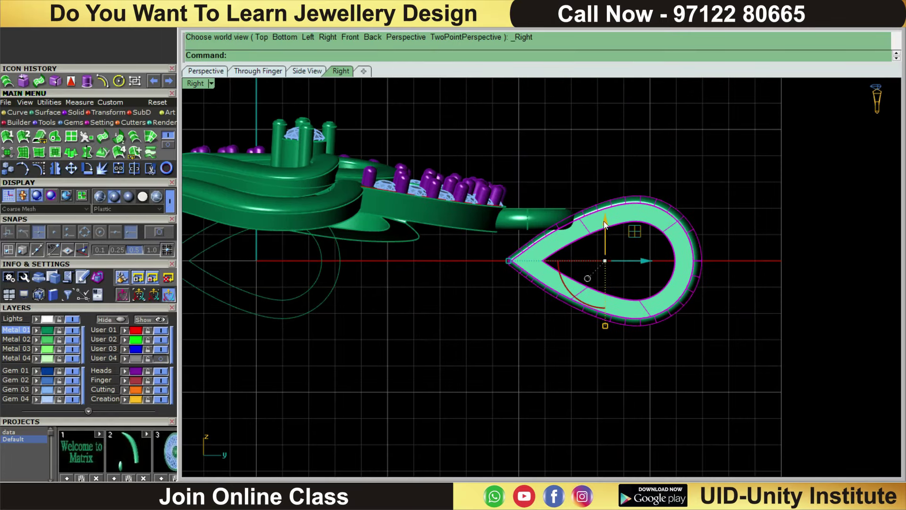
left_click_drag(604, 221, 615, 143)
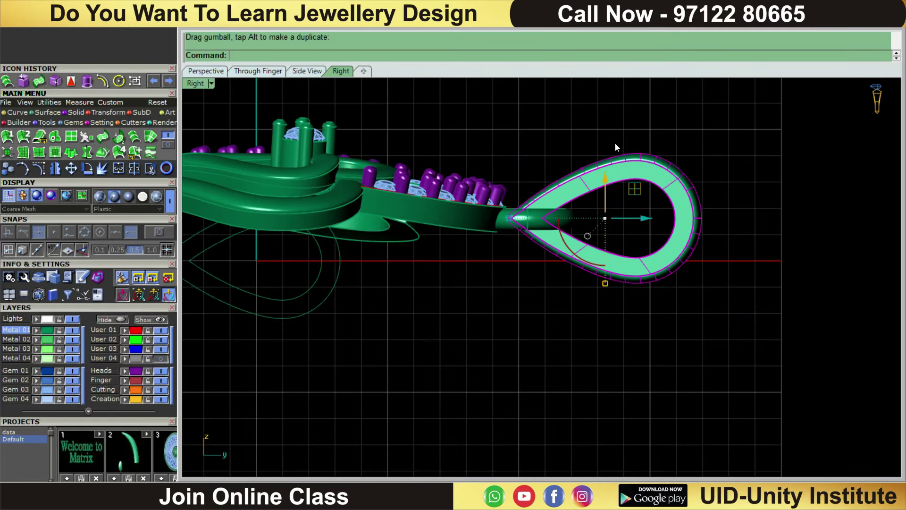
Delete the three leftover construction curves under the pendant and check the result from Top view.
key("ctrl+F1")
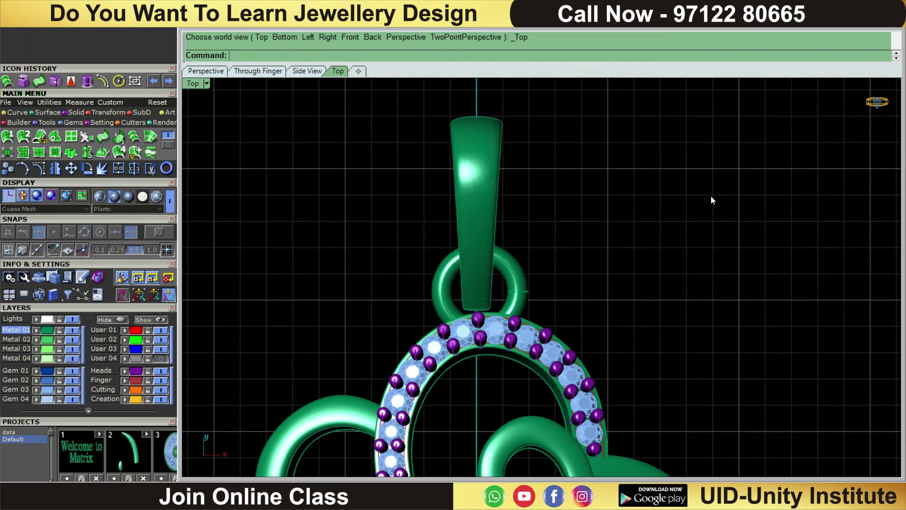
mouse_move(657, 157)
right_mouse_down()
mouse_move(581, 196)
mouse_move(564, 307)
right_mouse_up()
scroll(564, 307, "up", 3)
left_click_drag(547, 326, 410, 230)
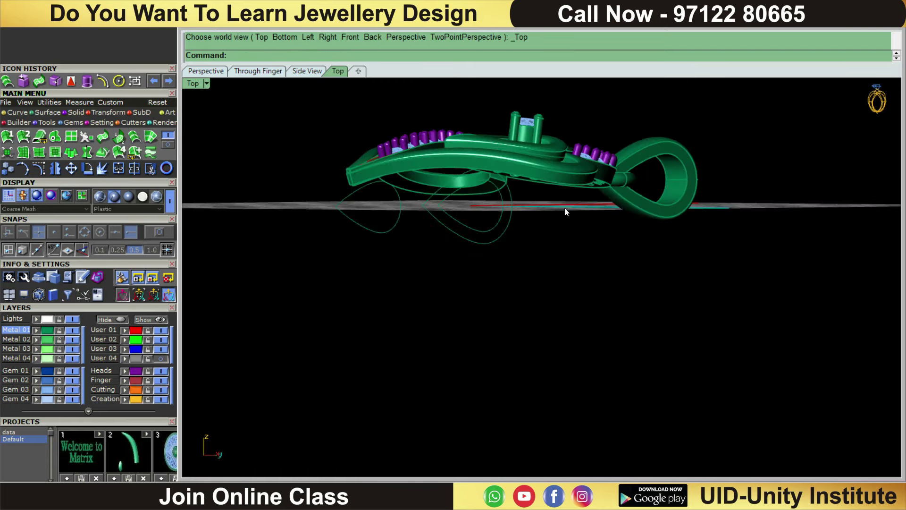
left_click_drag(514, 300, 387, 222)
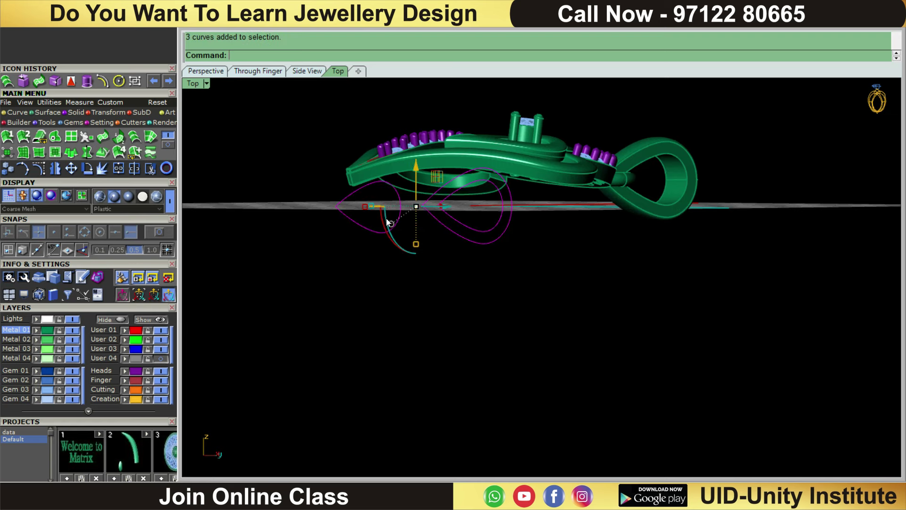
key("Delete")
scroll(389, 223, "down", 3)
scroll(545, 225, "up", 2)
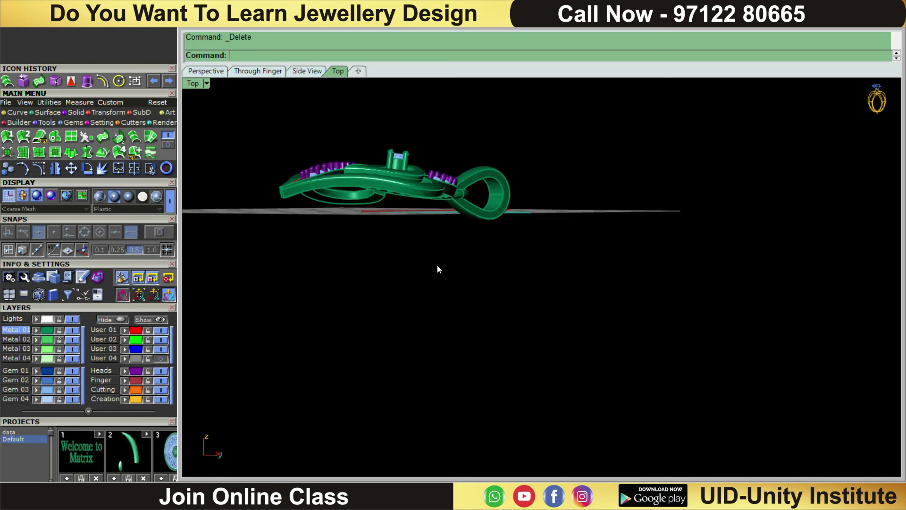
mouse_move(385, 241)
right_mouse_down()
mouse_move(604, 284)
mouse_move(465, 245)
mouse_move(475, 322)
right_mouse_up()
key("ctrl+F1")
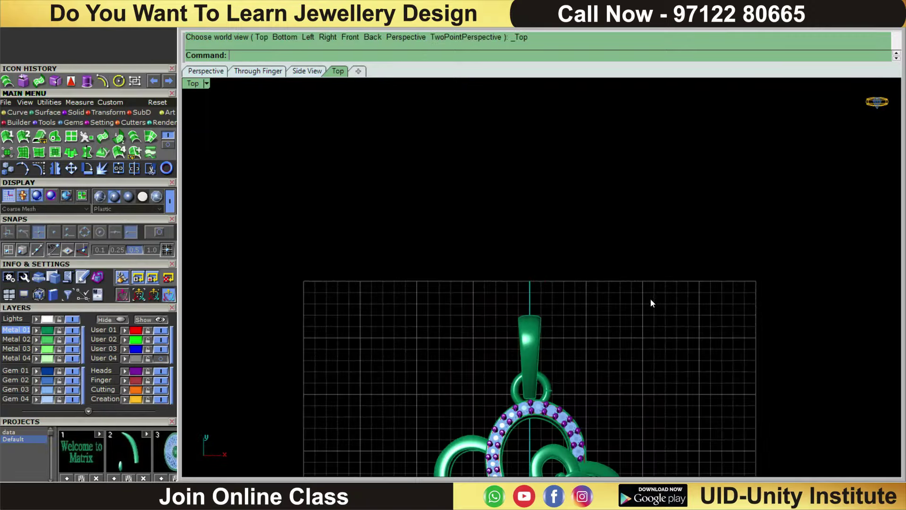
scroll(594, 190, "down", 3)
scroll(604, 214, "up", 3)
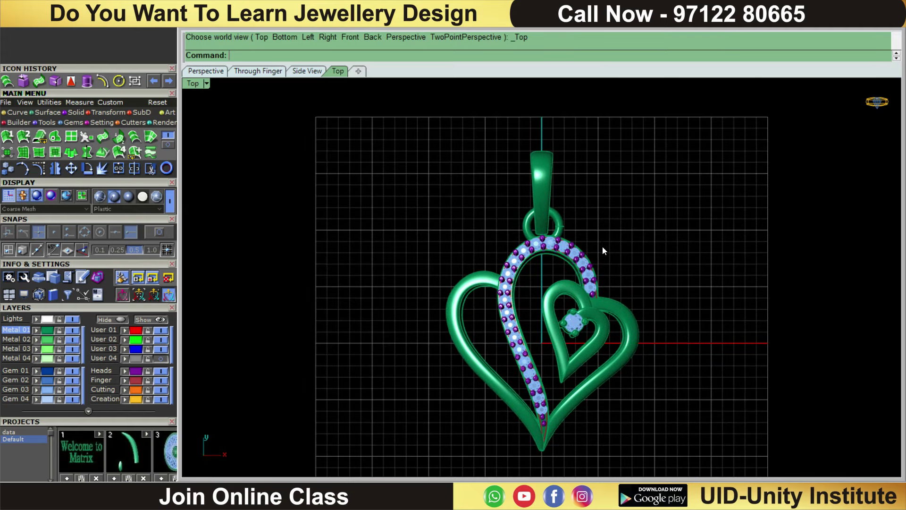